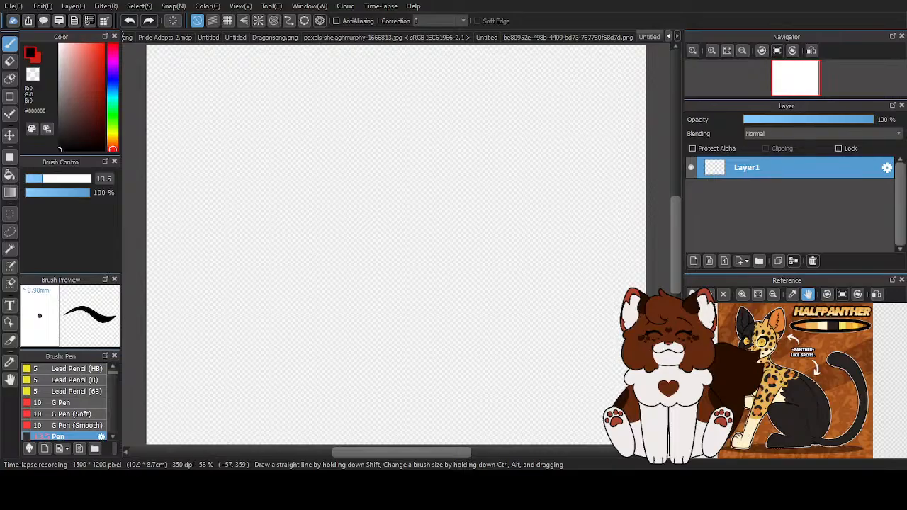
- Choose the Pencil (Rough) brush for sketching on the blank canvas
{"action": "scroll", "coordinate": [434, 202], "scroll_direction": "down", "scroll_amount": 3}
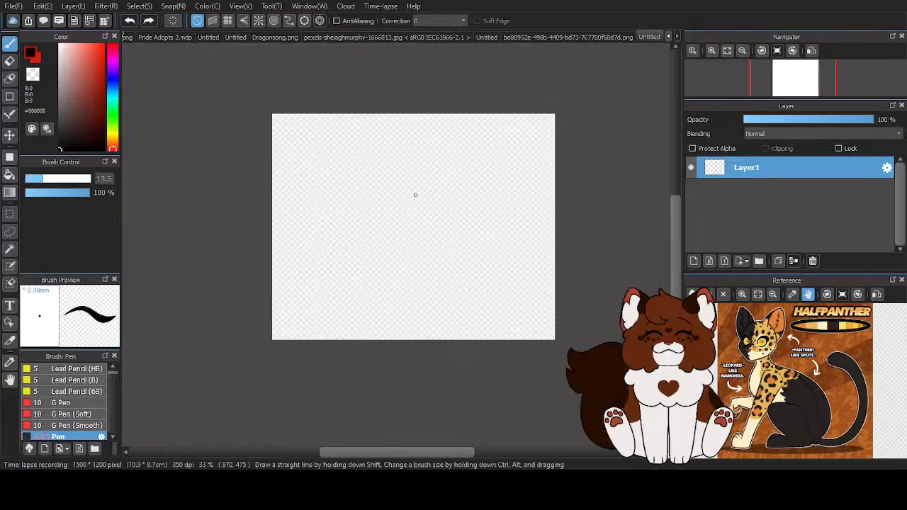
{"action": "scroll", "coordinate": [53, 383], "scroll_direction": "up", "scroll_amount": 3}
{"action": "left_click", "coordinate": [70, 380]}
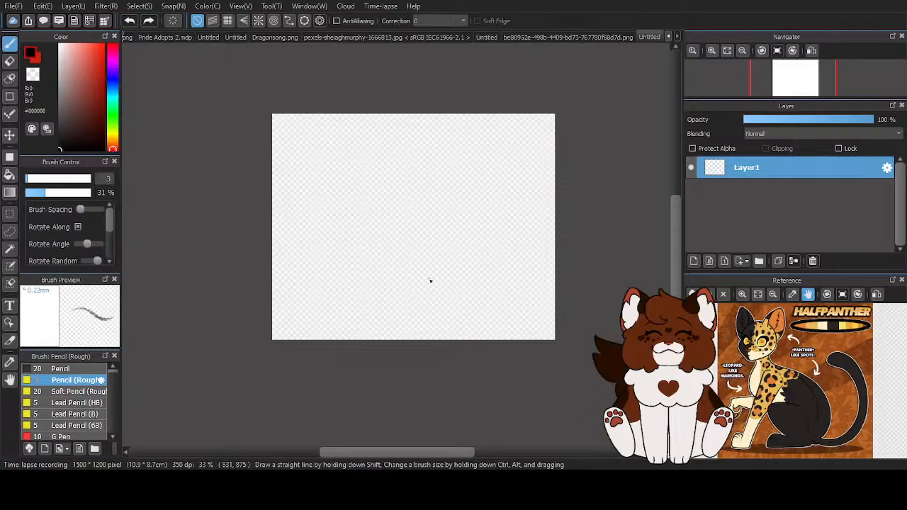
{"action": "scroll", "coordinate": [469, 252], "scroll_direction": "up", "scroll_amount": 1}
{"action": "scroll", "coordinate": [469, 252], "scroll_direction": "down", "scroll_amount": 1}
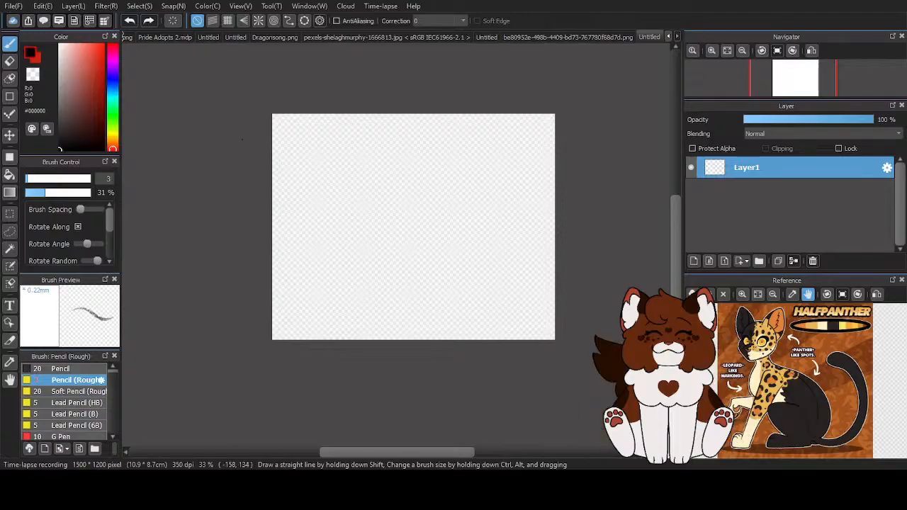
- Scribble a loose tangle of test strokes on the canvas, plus curved hatching beside its lower-right edge
{"action": "mouse_move", "coordinate": [389, 153]}
{"action": "left_mouse_down"}
{"action": "mouse_move", "coordinate": [443, 216]}
{"action": "mouse_move", "coordinate": [412, 189]}
{"action": "mouse_move", "coordinate": [419, 232]}
{"action": "mouse_move", "coordinate": [408, 244]}
{"action": "mouse_move", "coordinate": [325, 173]}
{"action": "mouse_move", "coordinate": [307, 259]}
{"action": "mouse_move", "coordinate": [382, 258]}
{"action": "mouse_move", "coordinate": [390, 162]}
{"action": "mouse_move", "coordinate": [348, 268]}
{"action": "mouse_move", "coordinate": [386, 232]}
{"action": "mouse_move", "coordinate": [439, 216]}
{"action": "mouse_move", "coordinate": [435, 183]}
{"action": "mouse_move", "coordinate": [392, 191]}
{"action": "mouse_move", "coordinate": [310, 236]}
{"action": "mouse_move", "coordinate": [315, 205]}
{"action": "mouse_move", "coordinate": [347, 171]}
{"action": "left_mouse_up"}
{"action": "mouse_move", "coordinate": [355, 269]}
{"action": "left_mouse_down"}
{"action": "mouse_move", "coordinate": [397, 234]}
{"action": "mouse_move", "coordinate": [383, 163]}
{"action": "mouse_move", "coordinate": [333, 248]}
{"action": "mouse_move", "coordinate": [434, 208]}
{"action": "mouse_move", "coordinate": [323, 248]}
{"action": "mouse_move", "coordinate": [440, 213]}
{"action": "mouse_move", "coordinate": [426, 238]}
{"action": "mouse_move", "coordinate": [397, 167]}
{"action": "mouse_move", "coordinate": [372, 283]}
{"action": "mouse_move", "coordinate": [443, 213]}
{"action": "mouse_move", "coordinate": [330, 228]}
{"action": "mouse_move", "coordinate": [423, 291]}
{"action": "mouse_move", "coordinate": [365, 237]}
{"action": "mouse_move", "coordinate": [407, 209]}
{"action": "mouse_move", "coordinate": [426, 174]}
{"action": "mouse_move", "coordinate": [340, 270]}
{"action": "left_mouse_up"}
{"action": "mouse_move", "coordinate": [401, 192]}
{"action": "left_mouse_down"}
{"action": "mouse_move", "coordinate": [388, 213]}
{"action": "mouse_move", "coordinate": [353, 184]}
{"action": "mouse_move", "coordinate": [358, 245]}
{"action": "mouse_move", "coordinate": [408, 164]}
{"action": "mouse_move", "coordinate": [361, 269]}
{"action": "mouse_move", "coordinate": [425, 206]}
{"action": "mouse_move", "coordinate": [368, 312]}
{"action": "mouse_move", "coordinate": [343, 304]}
{"action": "mouse_move", "coordinate": [311, 186]}
{"action": "left_mouse_up"}
{"action": "mouse_move", "coordinate": [428, 240]}
{"action": "left_mouse_down"}
{"action": "mouse_move", "coordinate": [423, 288]}
{"action": "mouse_move", "coordinate": [443, 224]}
{"action": "mouse_move", "coordinate": [420, 300]}
{"action": "mouse_move", "coordinate": [442, 274]}
{"action": "mouse_move", "coordinate": [407, 318]}
{"action": "mouse_move", "coordinate": [453, 270]}
{"action": "mouse_move", "coordinate": [408, 323]}
{"action": "mouse_move", "coordinate": [449, 199]}
{"action": "mouse_move", "coordinate": [407, 321]}
{"action": "mouse_move", "coordinate": [463, 209]}
{"action": "mouse_move", "coordinate": [459, 191]}
{"action": "mouse_move", "coordinate": [427, 309]}
{"action": "mouse_move", "coordinate": [458, 222]}
{"action": "mouse_move", "coordinate": [443, 310]}
{"action": "mouse_move", "coordinate": [471, 284]}
{"action": "mouse_move", "coordinate": [451, 306]}
{"action": "mouse_move", "coordinate": [470, 239]}
{"action": "mouse_move", "coordinate": [451, 309]}
{"action": "mouse_move", "coordinate": [480, 268]}
{"action": "mouse_move", "coordinate": [467, 300]}
{"action": "mouse_move", "coordinate": [460, 304]}
{"action": "mouse_move", "coordinate": [485, 263]}
{"action": "mouse_move", "coordinate": [455, 310]}
{"action": "mouse_move", "coordinate": [485, 270]}
{"action": "mouse_move", "coordinate": [463, 311]}
{"action": "mouse_move", "coordinate": [492, 281]}
{"action": "mouse_move", "coordinate": [461, 316]}
{"action": "mouse_move", "coordinate": [511, 276]}
{"action": "mouse_move", "coordinate": [480, 320]}
{"action": "left_mouse_up"}
{"action": "left_click_drag", "start_coordinate": [515, 285], "coordinate": [469, 331]}
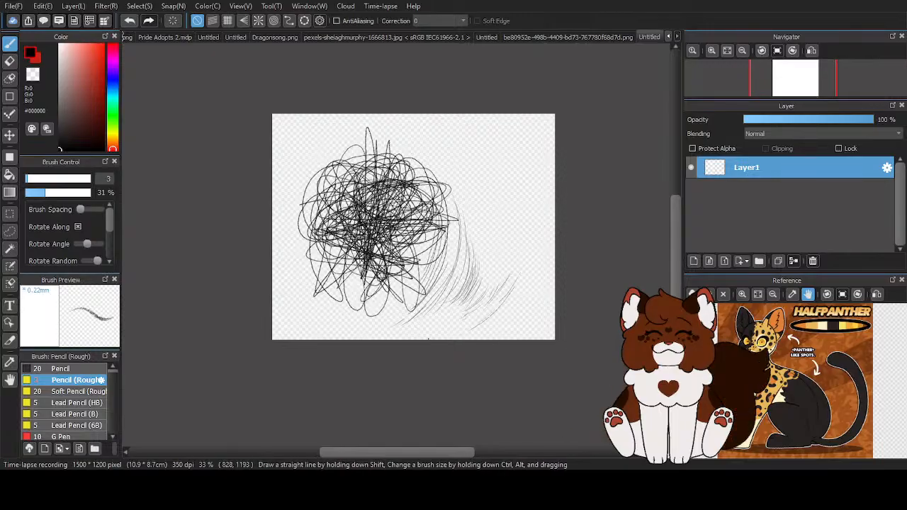
- Undo all the scribbled test strokes until the canvas is blank
{"action": "left_click", "coordinate": [132, 25]}
{"action": "left_click", "coordinate": [131, 25]}
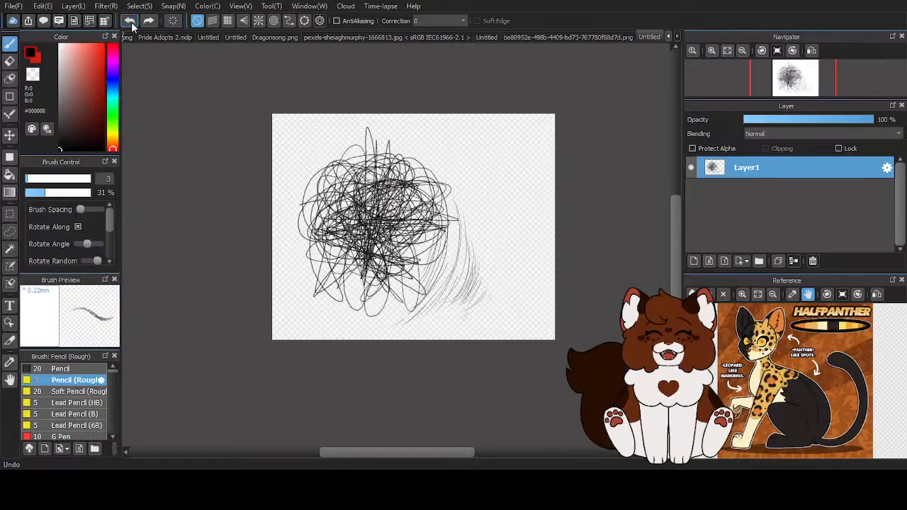
{"action": "left_click", "coordinate": [131, 24]}
{"action": "left_click", "coordinate": [132, 23]}
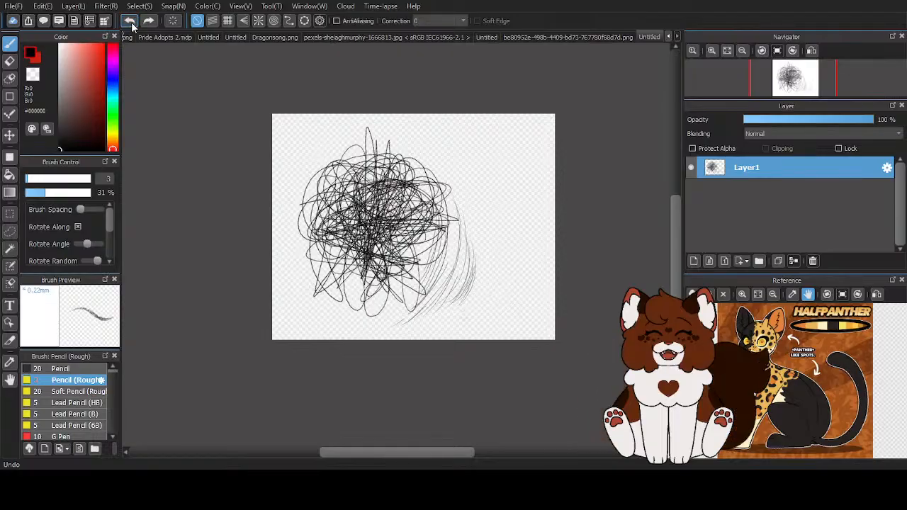
{"action": "left_click", "coordinate": [132, 22]}
{"action": "left_click", "coordinate": [131, 22]}
{"action": "left_click", "coordinate": [131, 22]}
{"action": "left_click", "coordinate": [131, 22]}
{"action": "left_click", "coordinate": [131, 23]}
{"action": "left_click", "coordinate": [131, 22]}
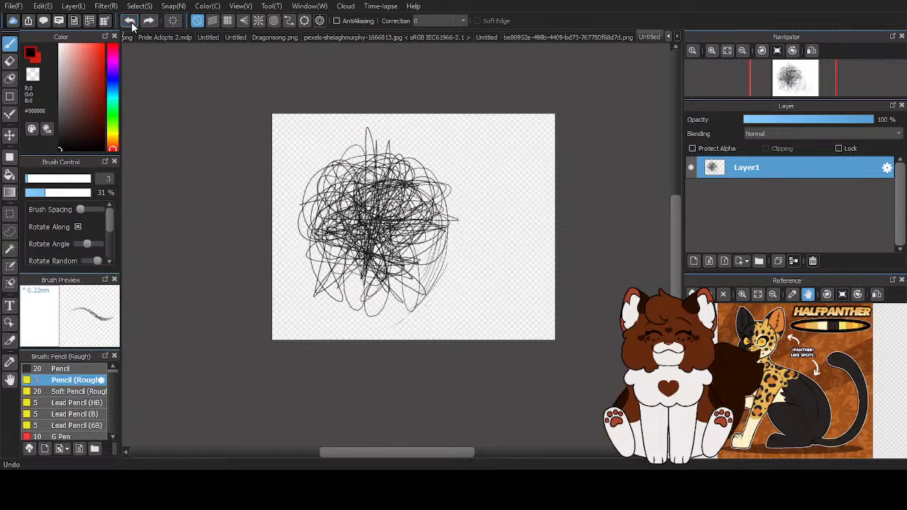
{"action": "left_click", "coordinate": [132, 22]}
{"action": "left_click", "coordinate": [131, 22]}
{"action": "left_click", "coordinate": [131, 22]}
{"action": "left_click", "coordinate": [131, 22]}
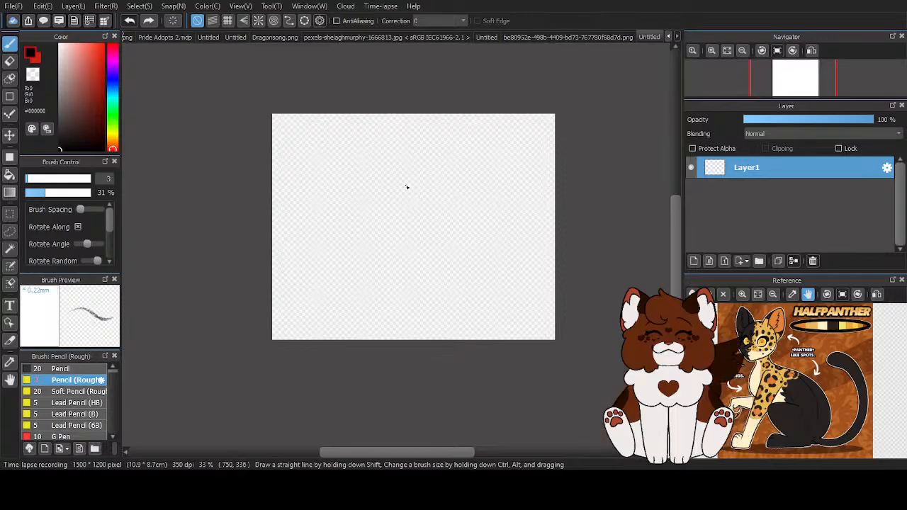
- Sketch a rough circle from overlapping pencil strokes near the canvas's upper-left corner
{"action": "scroll", "coordinate": [257, 125], "scroll_direction": "up", "scroll_amount": 4}
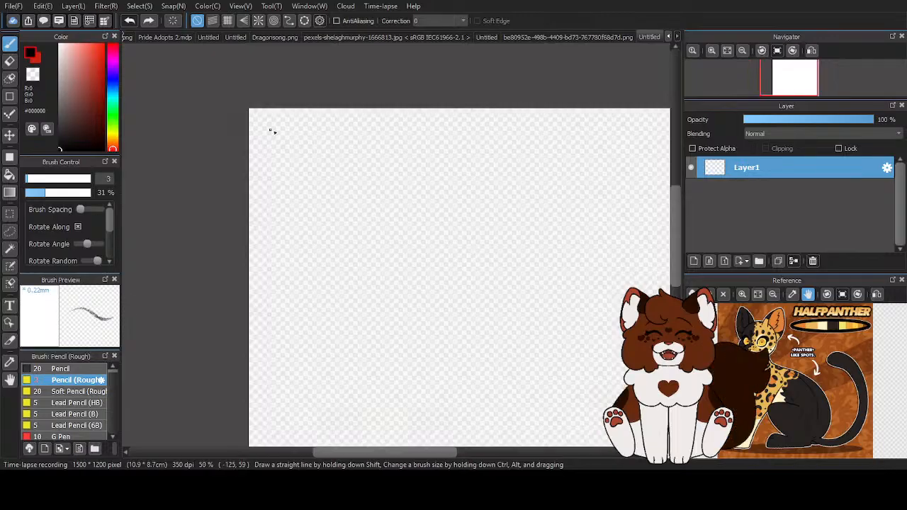
{"action": "scroll", "coordinate": [262, 160], "scroll_direction": "down", "scroll_amount": 4}
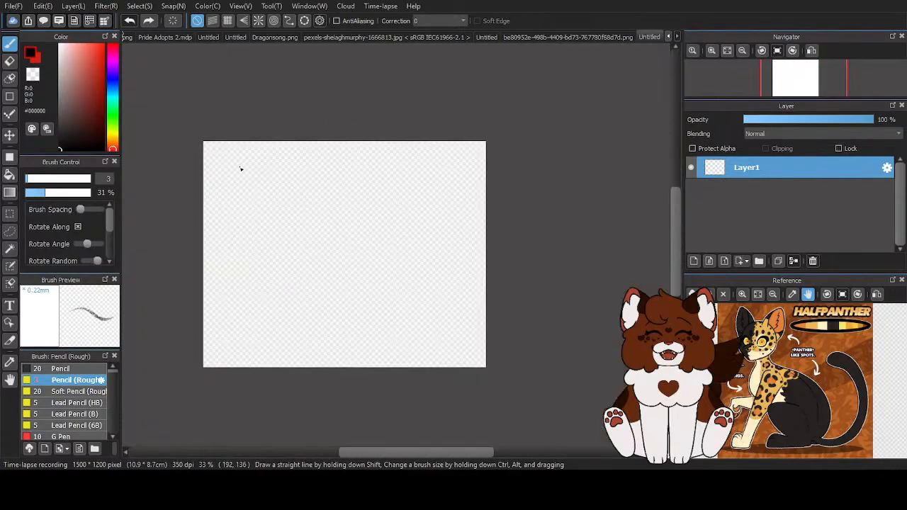
{"action": "scroll", "coordinate": [241, 169], "scroll_direction": "up", "scroll_amount": 1}
{"action": "scroll", "coordinate": [241, 170], "scroll_direction": "down", "scroll_amount": 1}
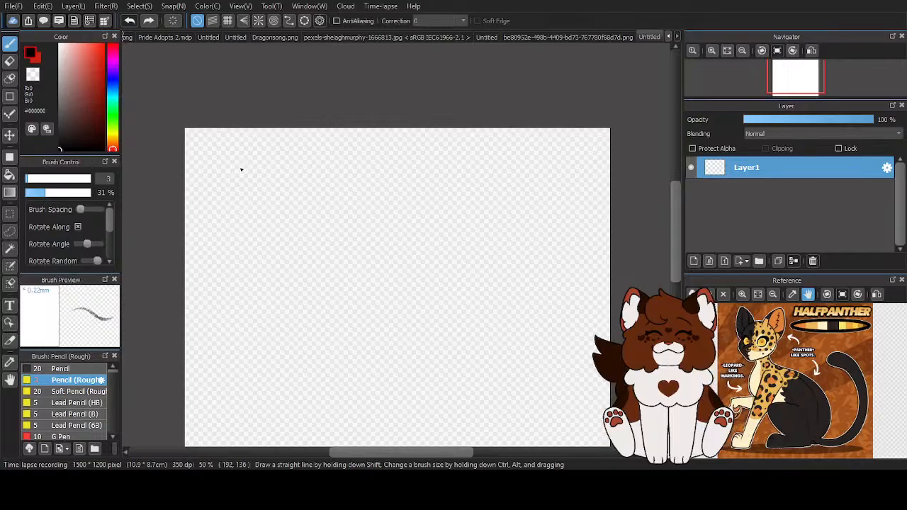
{"action": "scroll", "coordinate": [237, 172], "scroll_direction": "up", "scroll_amount": 3}
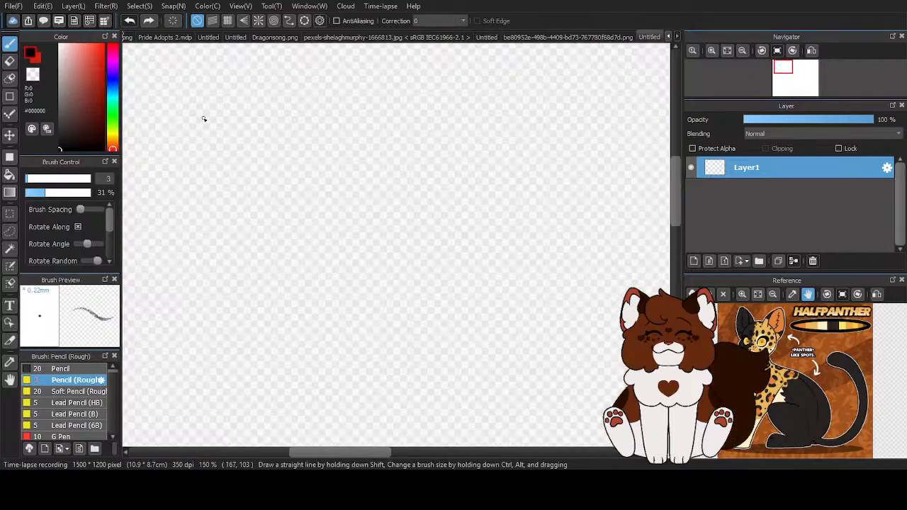
{"action": "scroll", "coordinate": [379, 213], "scroll_direction": "down", "scroll_amount": 2}
{"action": "scroll", "coordinate": [322, 189], "scroll_direction": "up", "scroll_amount": 2}
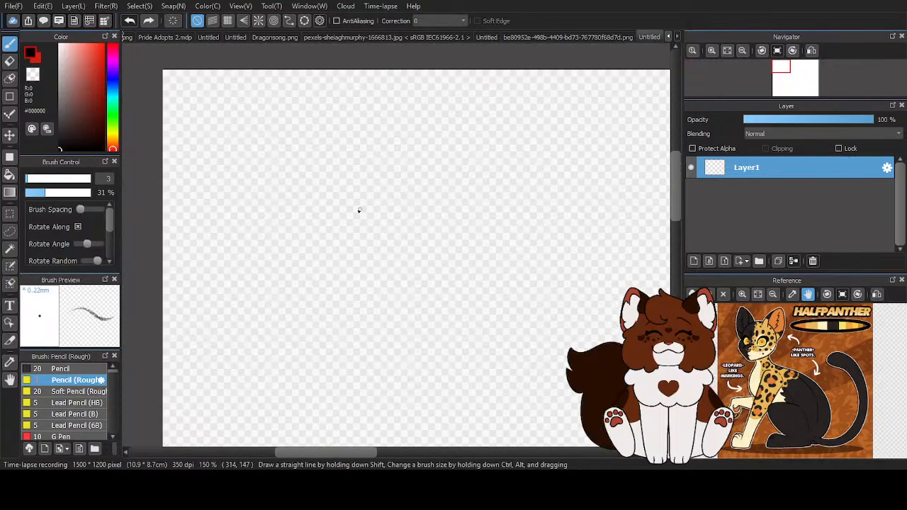
{"action": "left_click_drag", "start_coordinate": [307, 175], "coordinate": [268, 189]}
{"action": "mouse_move", "coordinate": [249, 239]}
{"action": "left_mouse_down"}
{"action": "mouse_move", "coordinate": [273, 230]}
{"action": "mouse_move", "coordinate": [286, 279]}
{"action": "mouse_move", "coordinate": [313, 263]}
{"action": "mouse_move", "coordinate": [342, 275]}
{"action": "mouse_move", "coordinate": [367, 244]}
{"action": "left_mouse_up"}
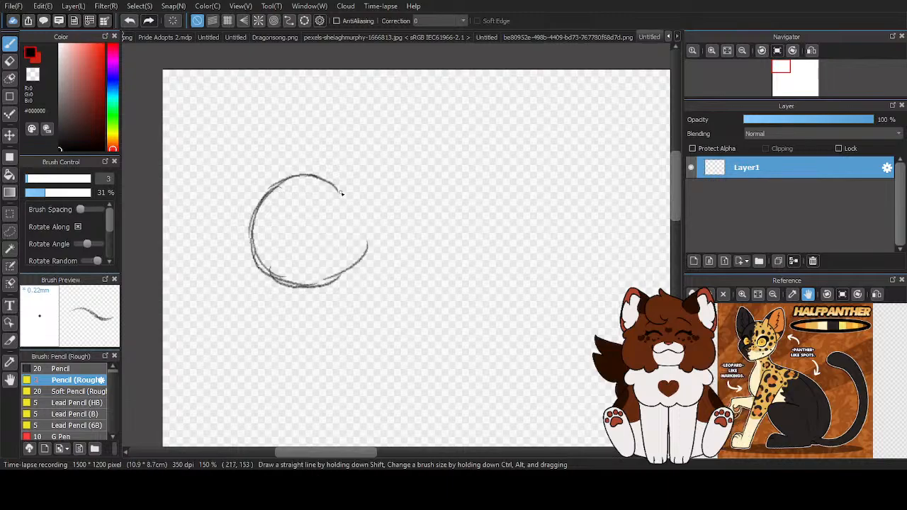
{"action": "mouse_move", "coordinate": [336, 201]}
{"action": "left_mouse_down"}
{"action": "mouse_move", "coordinate": [362, 272]}
{"action": "mouse_move", "coordinate": [367, 245]}
{"action": "mouse_move", "coordinate": [352, 263]}
{"action": "mouse_move", "coordinate": [263, 264]}
{"action": "left_mouse_up"}
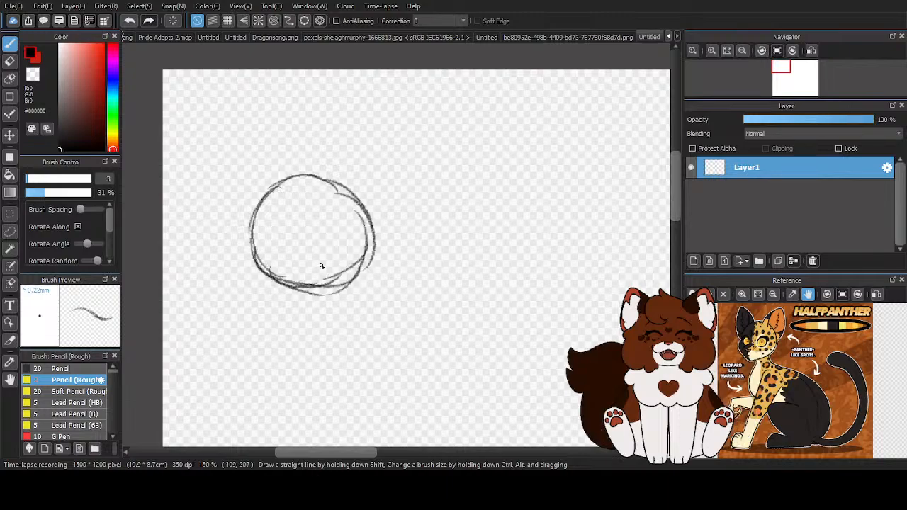
{"action": "left_click_drag", "start_coordinate": [331, 282], "coordinate": [296, 270]}
{"action": "mouse_move", "coordinate": [331, 202]}
{"action": "left_mouse_down"}
{"action": "mouse_move", "coordinate": [310, 173]}
{"action": "mouse_move", "coordinate": [245, 250]}
{"action": "mouse_move", "coordinate": [252, 217]}
{"action": "mouse_move", "coordinate": [270, 236]}
{"action": "mouse_move", "coordinate": [289, 291]}
{"action": "mouse_move", "coordinate": [272, 273]}
{"action": "mouse_move", "coordinate": [347, 267]}
{"action": "left_mouse_up"}
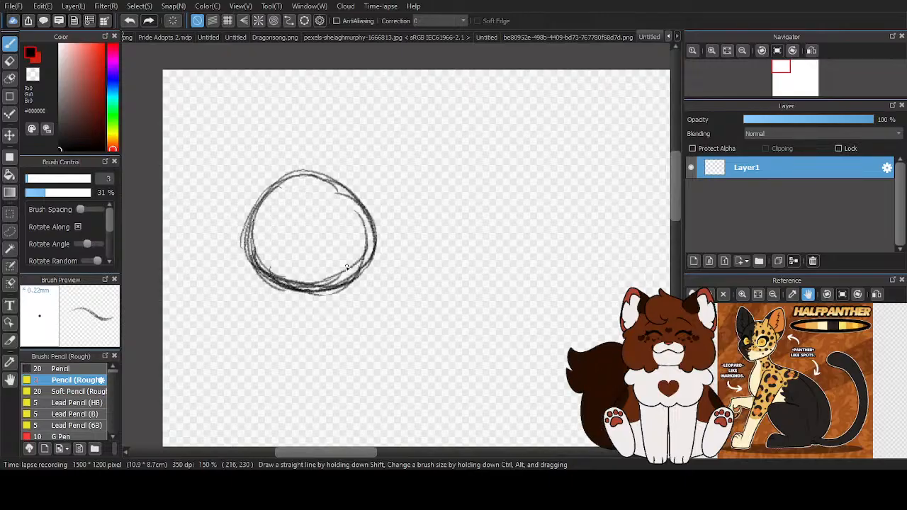
- Thin out the circle's stray overlapping lines with the eraser at size 15 and 100% opacity
{"action": "key", "text": "ctrl+plus"}
{"action": "key", "text": "e"}
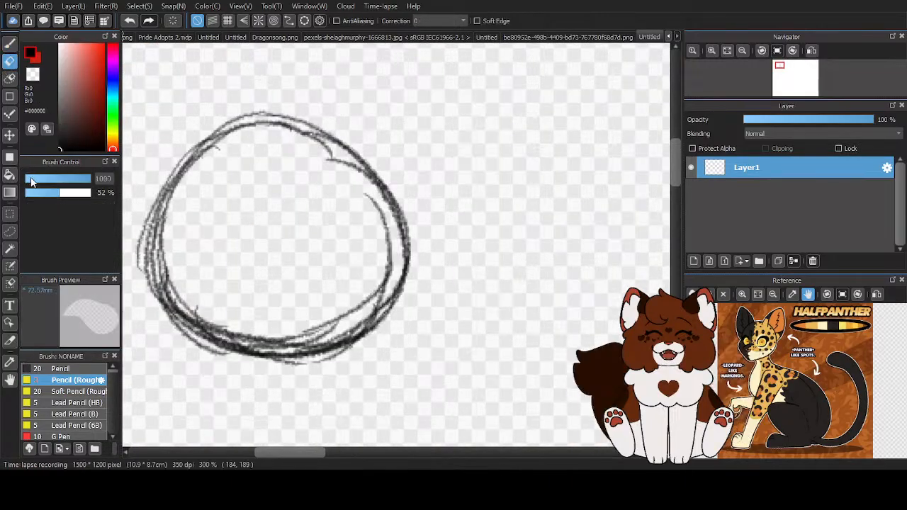
{"action": "left_click_drag", "start_coordinate": [48, 193], "coordinate": [156, 208]}
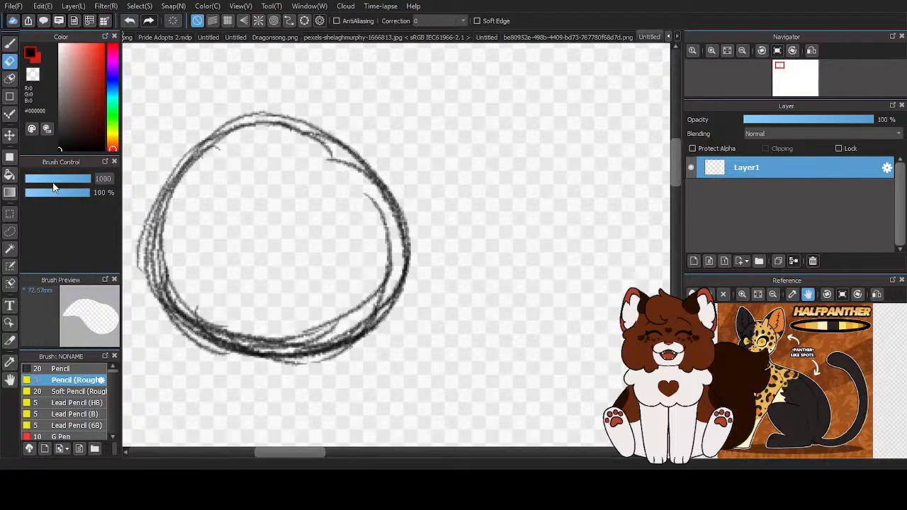
{"action": "left_click", "coordinate": [53, 183]}
{"action": "left_click", "coordinate": [46, 182]}
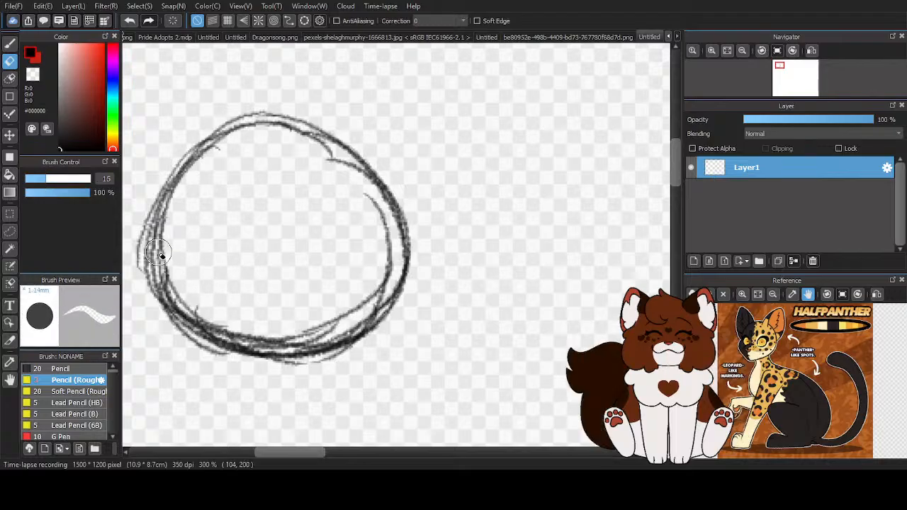
{"action": "mouse_move", "coordinate": [189, 202]}
{"action": "left_mouse_down"}
{"action": "mouse_move", "coordinate": [163, 254]}
{"action": "mouse_move", "coordinate": [176, 294]}
{"action": "mouse_move", "coordinate": [218, 330]}
{"action": "mouse_move", "coordinate": [289, 348]}
{"action": "mouse_move", "coordinate": [351, 321]}
{"action": "mouse_move", "coordinate": [358, 293]}
{"action": "mouse_move", "coordinate": [385, 278]}
{"action": "mouse_move", "coordinate": [325, 174]}
{"action": "mouse_move", "coordinate": [299, 160]}
{"action": "mouse_move", "coordinate": [369, 253]}
{"action": "mouse_move", "coordinate": [315, 288]}
{"action": "left_mouse_up"}
{"action": "scroll", "coordinate": [281, 160], "scroll_direction": "down", "scroll_amount": 1}
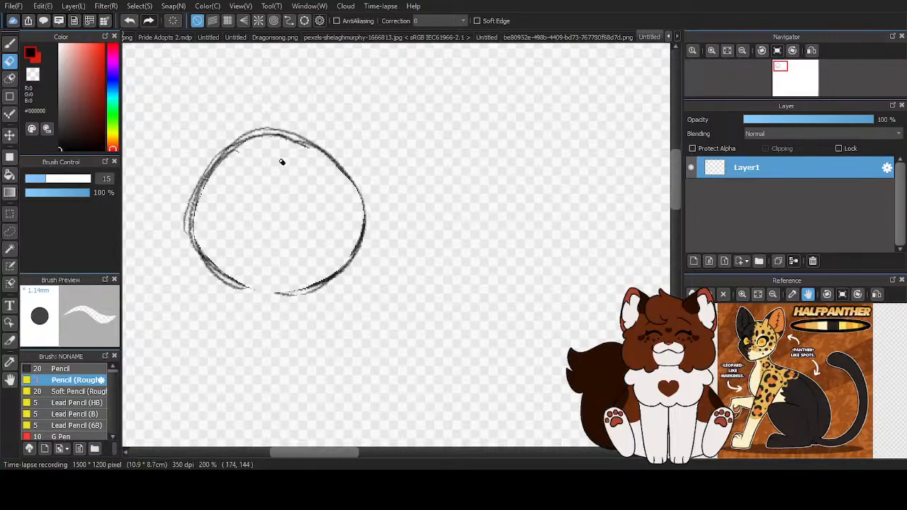
- Redraw the circle's bottom and right outline with the rough pencil, closing the erased gap
{"action": "left_click", "coordinate": [9, 46]}
{"action": "mouse_move", "coordinate": [190, 239]}
{"action": "left_mouse_down"}
{"action": "mouse_move", "coordinate": [263, 298]}
{"action": "mouse_move", "coordinate": [313, 292]}
{"action": "mouse_move", "coordinate": [364, 202]}
{"action": "mouse_move", "coordinate": [292, 135]}
{"action": "mouse_move", "coordinate": [354, 218]}
{"action": "left_mouse_up"}
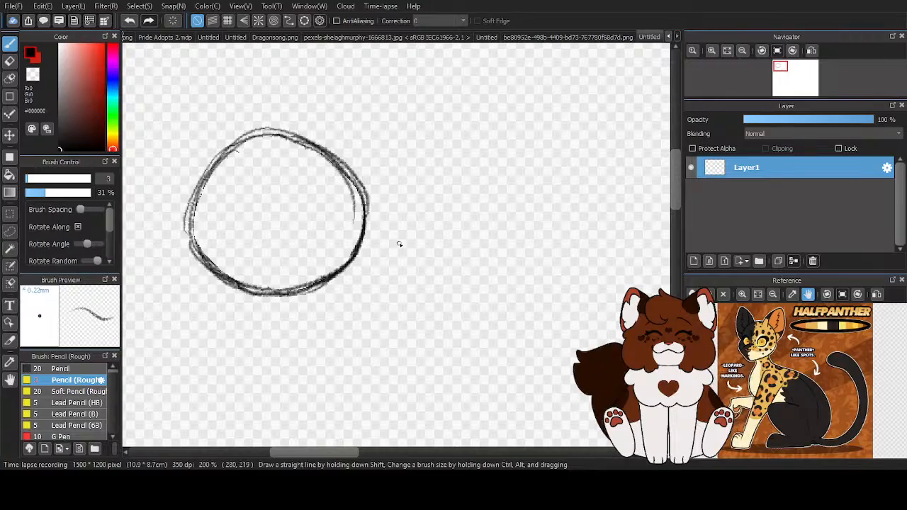
- Sketch a small circle overlapping the large circle's lower-left edge
{"action": "scroll", "coordinate": [330, 247], "scroll_direction": "down", "scroll_amount": 2}
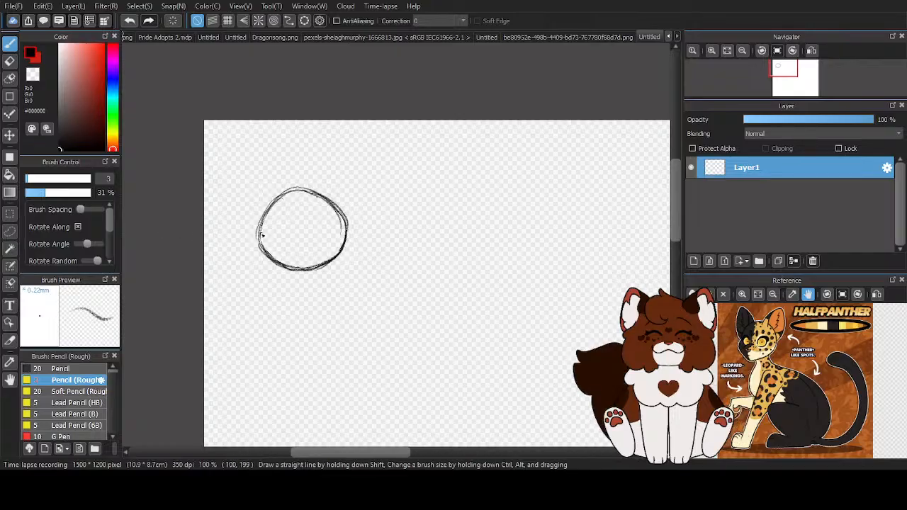
{"action": "scroll", "coordinate": [262, 235], "scroll_direction": "up", "scroll_amount": 1}
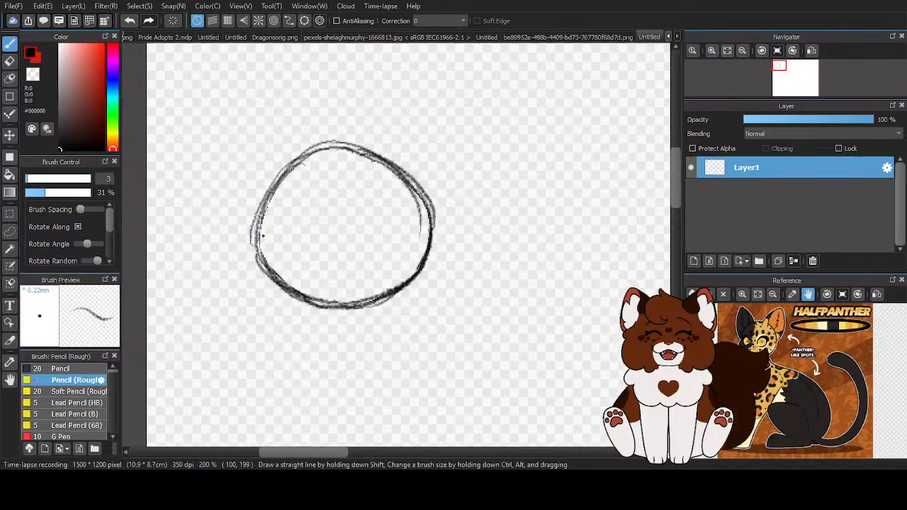
{"action": "left_click", "coordinate": [277, 263]}
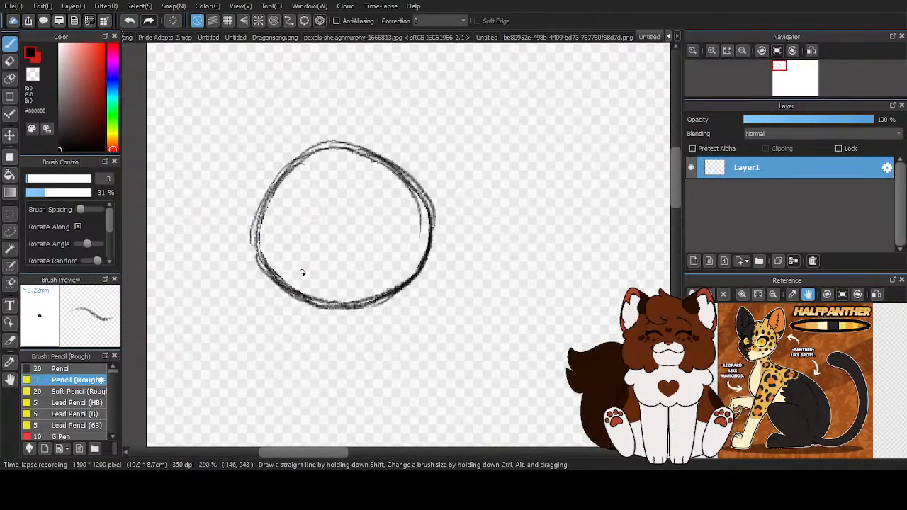
{"action": "mouse_move", "coordinate": [268, 281]}
{"action": "left_mouse_down"}
{"action": "mouse_move", "coordinate": [304, 276]}
{"action": "mouse_move", "coordinate": [266, 291]}
{"action": "mouse_move", "coordinate": [303, 271]}
{"action": "mouse_move", "coordinate": [274, 261]}
{"action": "left_mouse_up"}
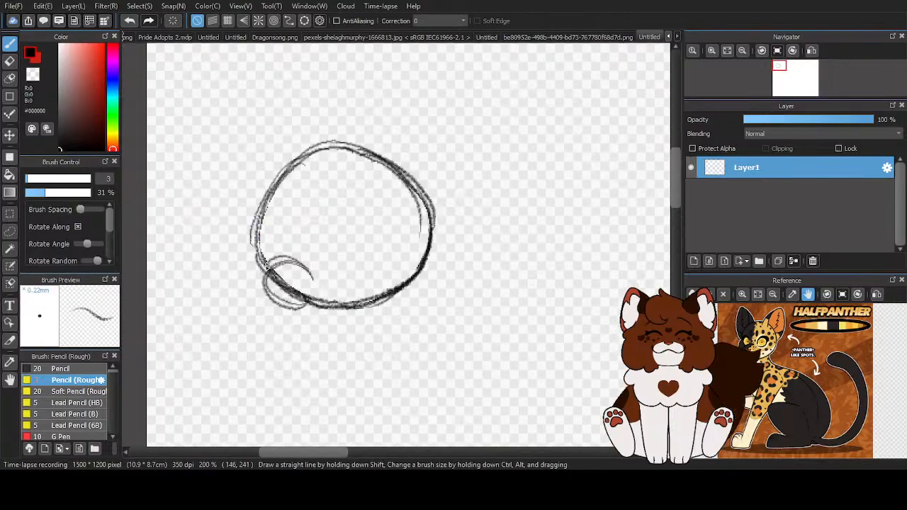
{"action": "mouse_move", "coordinate": [286, 305]}
{"action": "left_mouse_down"}
{"action": "mouse_move", "coordinate": [266, 264]}
{"action": "mouse_move", "coordinate": [294, 262]}
{"action": "mouse_move", "coordinate": [296, 308]}
{"action": "mouse_move", "coordinate": [314, 301]}
{"action": "mouse_move", "coordinate": [284, 294]}
{"action": "mouse_move", "coordinate": [307, 273]}
{"action": "left_mouse_up"}
{"action": "scroll", "coordinate": [346, 277], "scroll_direction": "up", "scroll_amount": 1}
{"action": "mouse_move", "coordinate": [273, 233]}
{"action": "left_mouse_down"}
{"action": "mouse_move", "coordinate": [232, 273]}
{"action": "mouse_move", "coordinate": [241, 254]}
{"action": "mouse_move", "coordinate": [318, 330]}
{"action": "left_mouse_up"}
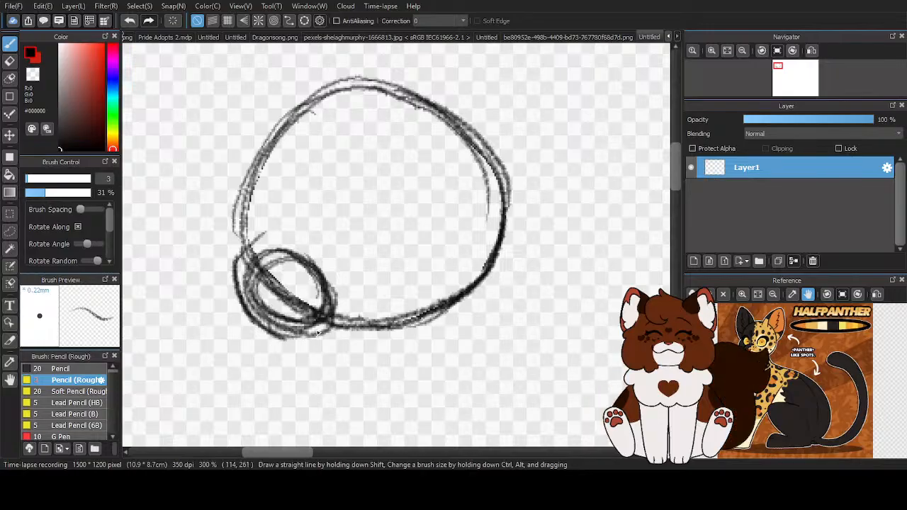
- Draw darker contour strokes joining the small circle to the large circle's underside, and reinforce the right side of the outline
{"action": "mouse_move", "coordinate": [262, 319]}
{"action": "left_mouse_down"}
{"action": "mouse_move", "coordinate": [272, 340]}
{"action": "mouse_move", "coordinate": [261, 320]}
{"action": "mouse_move", "coordinate": [302, 338]}
{"action": "mouse_move", "coordinate": [365, 335]}
{"action": "mouse_move", "coordinate": [331, 341]}
{"action": "mouse_move", "coordinate": [312, 339]}
{"action": "mouse_move", "coordinate": [455, 304]}
{"action": "mouse_move", "coordinate": [469, 286]}
{"action": "mouse_move", "coordinate": [423, 314]}
{"action": "mouse_move", "coordinate": [455, 141]}
{"action": "mouse_move", "coordinate": [434, 127]}
{"action": "mouse_move", "coordinate": [488, 267]}
{"action": "left_mouse_up"}
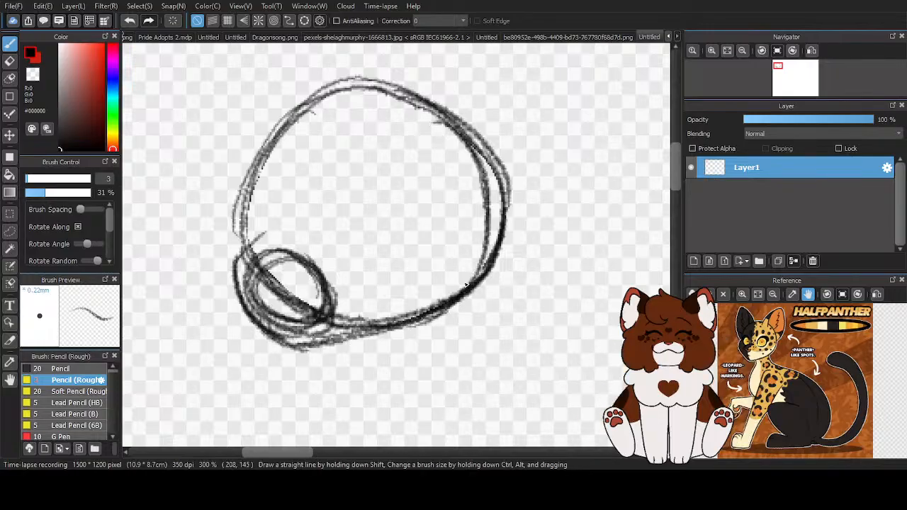
{"action": "left_click_drag", "start_coordinate": [436, 117], "coordinate": [453, 292]}
{"action": "mouse_move", "coordinate": [256, 262]}
{"action": "left_mouse_down"}
{"action": "mouse_move", "coordinate": [236, 289]}
{"action": "mouse_move", "coordinate": [245, 325]}
{"action": "mouse_move", "coordinate": [308, 341]}
{"action": "mouse_move", "coordinate": [414, 319]}
{"action": "left_mouse_up"}
- Erase the small circle's inner construction lines with the transparent colour, leaving only the outer contour at the lower left
{"action": "scroll", "coordinate": [278, 337], "scroll_direction": "up", "scroll_amount": 1}
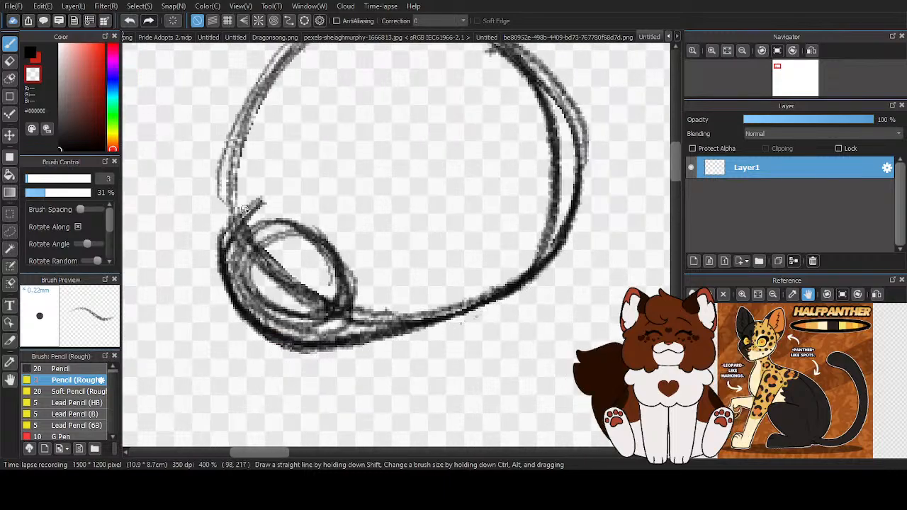
{"action": "mouse_move", "coordinate": [263, 218]}
{"action": "left_mouse_down"}
{"action": "mouse_move", "coordinate": [235, 268]}
{"action": "mouse_move", "coordinate": [252, 304]}
{"action": "left_mouse_up"}
{"action": "mouse_move", "coordinate": [294, 339]}
{"action": "left_mouse_down"}
{"action": "mouse_move", "coordinate": [389, 318]}
{"action": "mouse_move", "coordinate": [381, 314]}
{"action": "left_mouse_up"}
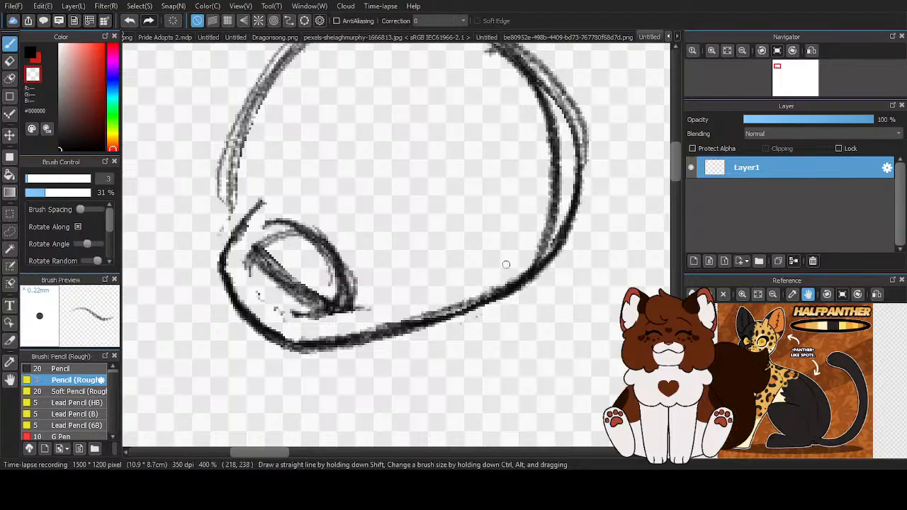
{"action": "mouse_move", "coordinate": [323, 315]}
{"action": "left_mouse_down"}
{"action": "mouse_move", "coordinate": [295, 314]}
{"action": "mouse_move", "coordinate": [254, 262]}
{"action": "mouse_move", "coordinate": [284, 225]}
{"action": "left_mouse_up"}
{"action": "mouse_move", "coordinate": [248, 263]}
{"action": "left_mouse_down"}
{"action": "mouse_move", "coordinate": [303, 307]}
{"action": "mouse_move", "coordinate": [362, 302]}
{"action": "mouse_move", "coordinate": [285, 287]}
{"action": "mouse_move", "coordinate": [376, 266]}
{"action": "mouse_move", "coordinate": [321, 255]}
{"action": "mouse_move", "coordinate": [282, 261]}
{"action": "mouse_move", "coordinate": [327, 239]}
{"action": "left_mouse_up"}
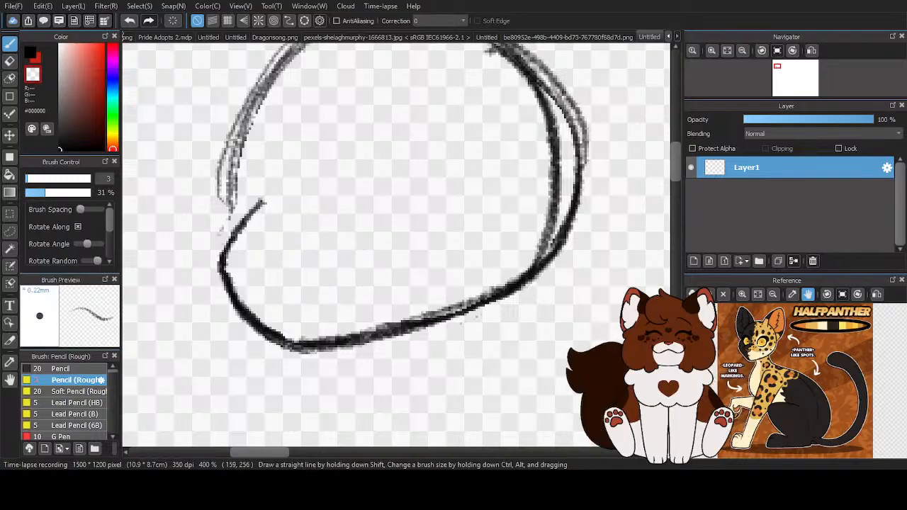
- Erase the doubled lines along the right side of the head shape with the transparent colour
{"action": "scroll", "coordinate": [328, 238], "scroll_direction": "down", "scroll_amount": 5}
{"action": "scroll", "coordinate": [410, 248], "scroll_direction": "up", "scroll_amount": 1}
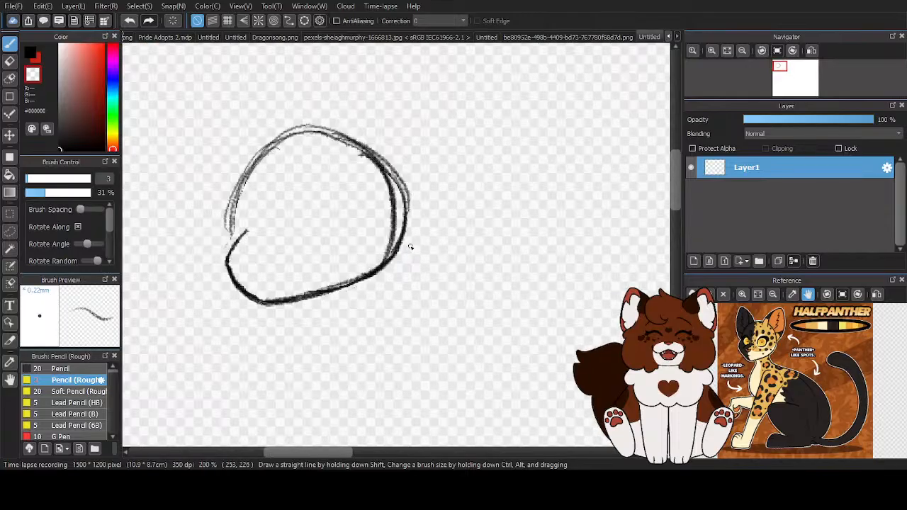
{"action": "scroll", "coordinate": [397, 182], "scroll_direction": "up", "scroll_amount": 1}
{"action": "mouse_move", "coordinate": [357, 135]}
{"action": "left_mouse_down"}
{"action": "mouse_move", "coordinate": [416, 224]}
{"action": "mouse_move", "coordinate": [410, 254]}
{"action": "mouse_move", "coordinate": [350, 327]}
{"action": "left_mouse_up"}
{"action": "left_click_drag", "start_coordinate": [408, 224], "coordinate": [364, 138]}
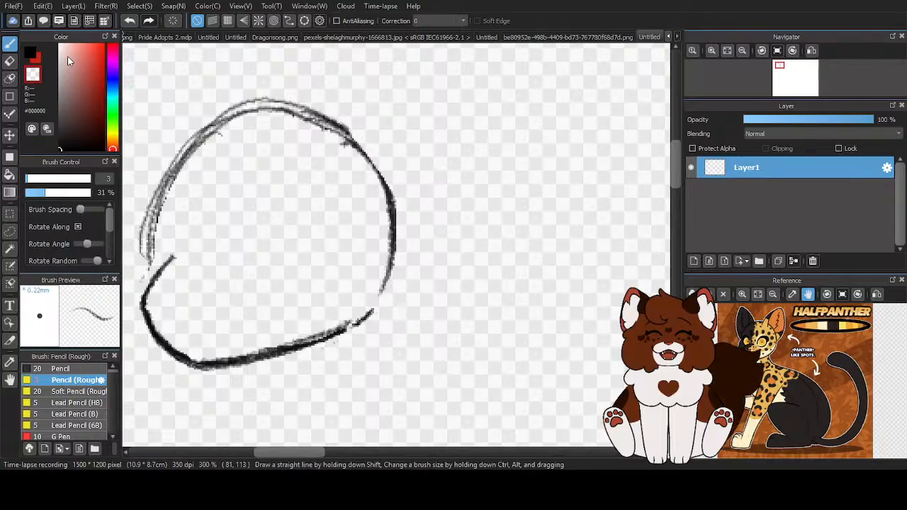
- Redraw the top and right side of the head outline in black, bringing it down to the lower contour
{"action": "left_click", "coordinate": [31, 55]}
{"action": "mouse_move", "coordinate": [206, 130]}
{"action": "left_mouse_down"}
{"action": "mouse_move", "coordinate": [245, 120]}
{"action": "mouse_move", "coordinate": [336, 143]}
{"action": "mouse_move", "coordinate": [379, 175]}
{"action": "mouse_move", "coordinate": [327, 134]}
{"action": "mouse_move", "coordinate": [392, 231]}
{"action": "mouse_move", "coordinate": [392, 278]}
{"action": "mouse_move", "coordinate": [387, 213]}
{"action": "mouse_move", "coordinate": [345, 313]}
{"action": "left_mouse_up"}
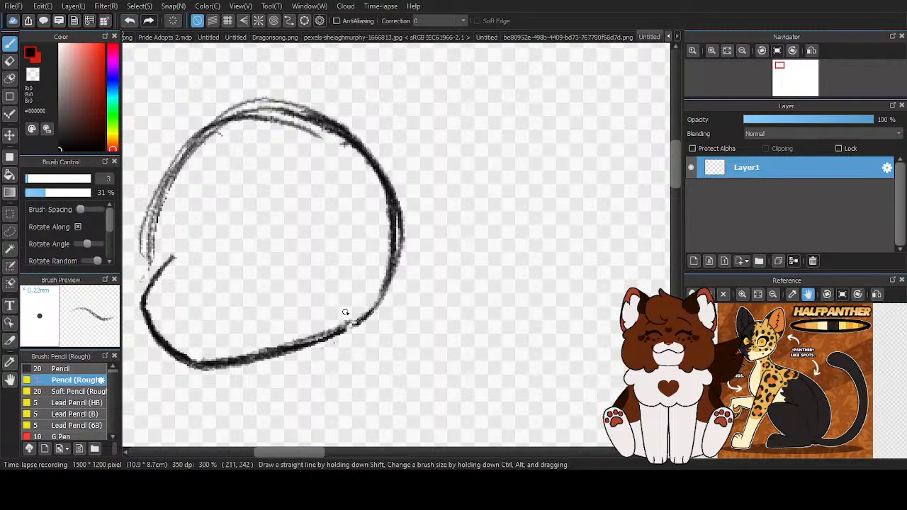
{"action": "scroll", "coordinate": [385, 319], "scroll_direction": "down", "scroll_amount": 3}
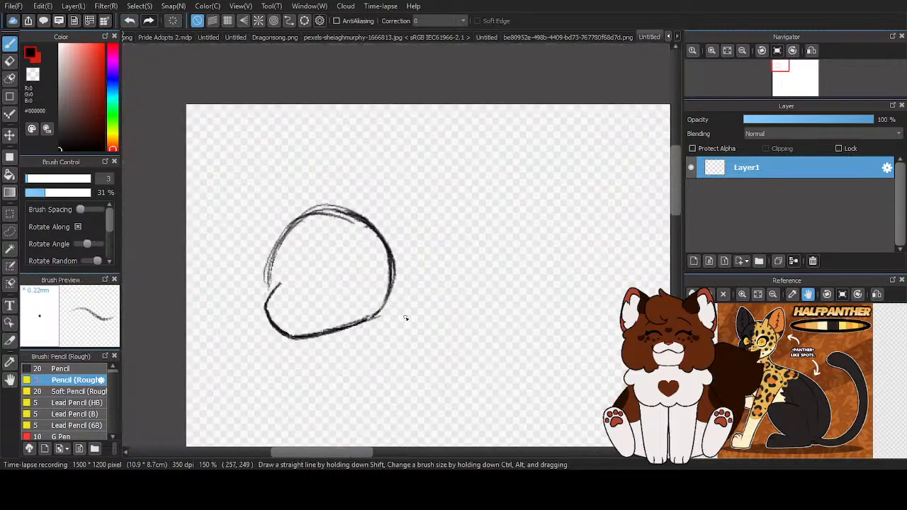
{"action": "scroll", "coordinate": [328, 347], "scroll_direction": "up", "scroll_amount": 3}
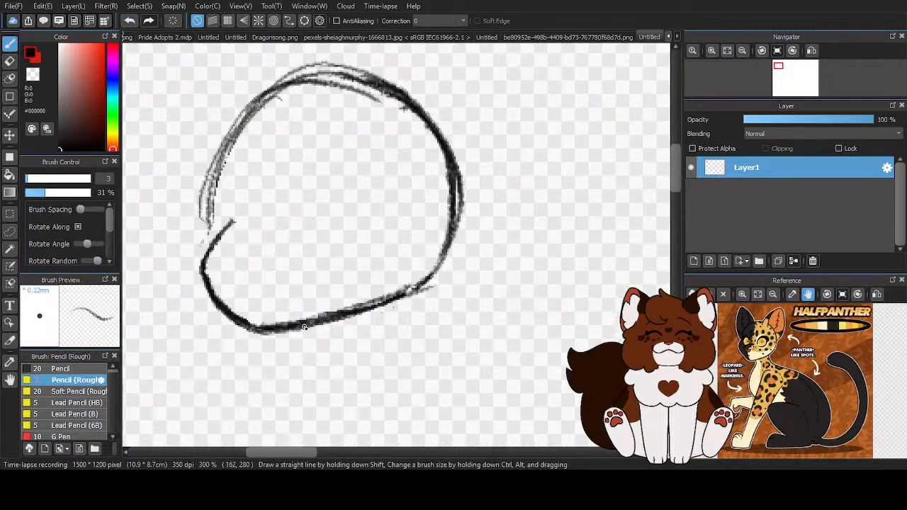
- Lasso the muzzle contour at the lower left of the head outline and start a transform on it
{"action": "left_click", "coordinate": [10, 233]}
{"action": "mouse_move", "coordinate": [376, 251]}
{"action": "left_mouse_down"}
{"action": "mouse_move", "coordinate": [194, 346]}
{"action": "mouse_move", "coordinate": [172, 279]}
{"action": "mouse_move", "coordinate": [194, 248]}
{"action": "mouse_move", "coordinate": [206, 253]}
{"action": "mouse_move", "coordinate": [211, 240]}
{"action": "mouse_move", "coordinate": [301, 218]}
{"action": "left_mouse_up"}
{"action": "left_click_drag", "start_coordinate": [376, 270], "coordinate": [378, 273]}
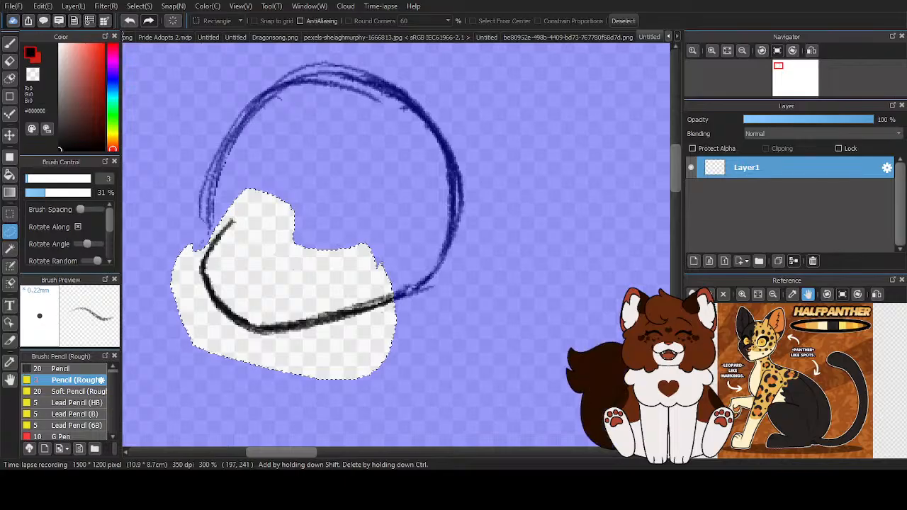
{"action": "key", "text": "ctrl+t"}
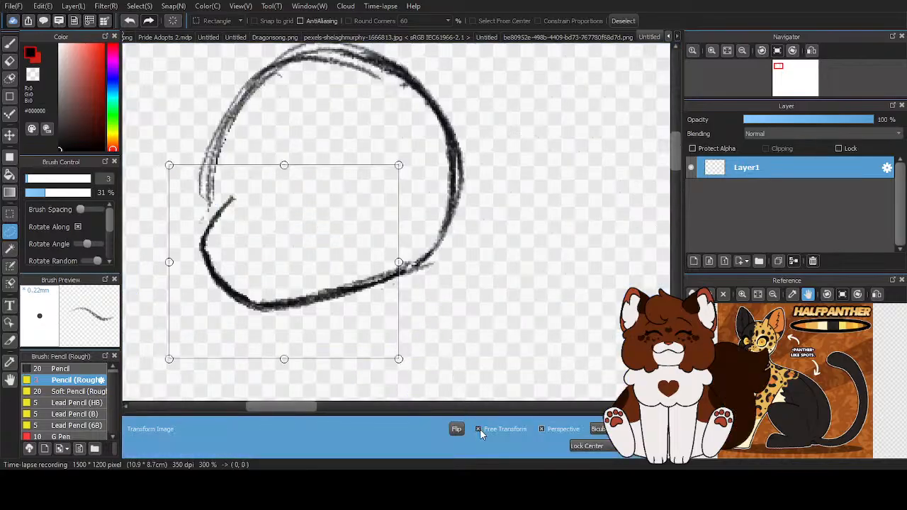
{"action": "mouse_move", "coordinate": [282, 163]}
{"action": "left_mouse_down"}
{"action": "mouse_move", "coordinate": [291, 158]}
{"action": "mouse_move", "coordinate": [284, 151]}
{"action": "left_mouse_up"}
{"action": "mouse_move", "coordinate": [169, 255]}
{"action": "left_mouse_down"}
{"action": "mouse_move", "coordinate": [178, 254]}
{"action": "mouse_move", "coordinate": [175, 243]}
{"action": "left_mouse_up"}
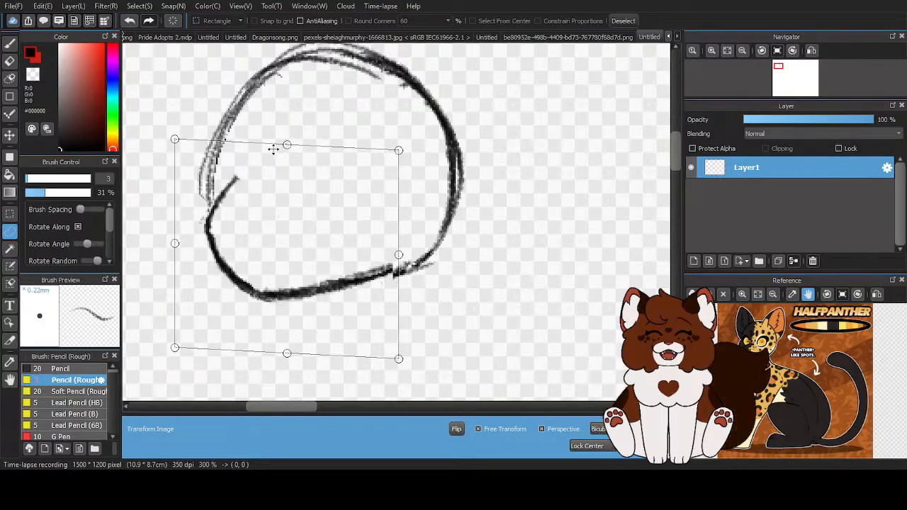
{"action": "left_click", "coordinate": [480, 429]}
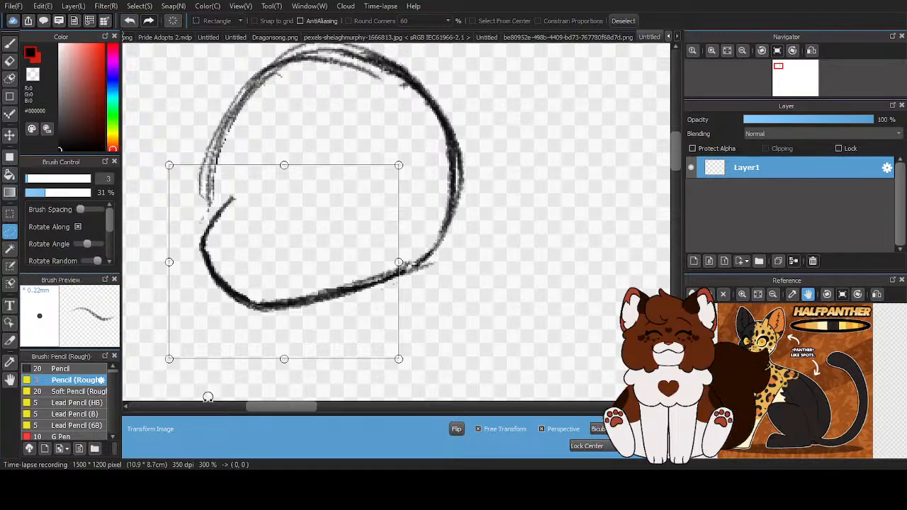
- Skew the muzzle contour so its left side sits slightly higher, apply the transform and clear the selection
{"action": "left_click_drag", "start_coordinate": [170, 263], "coordinate": [171, 249]}
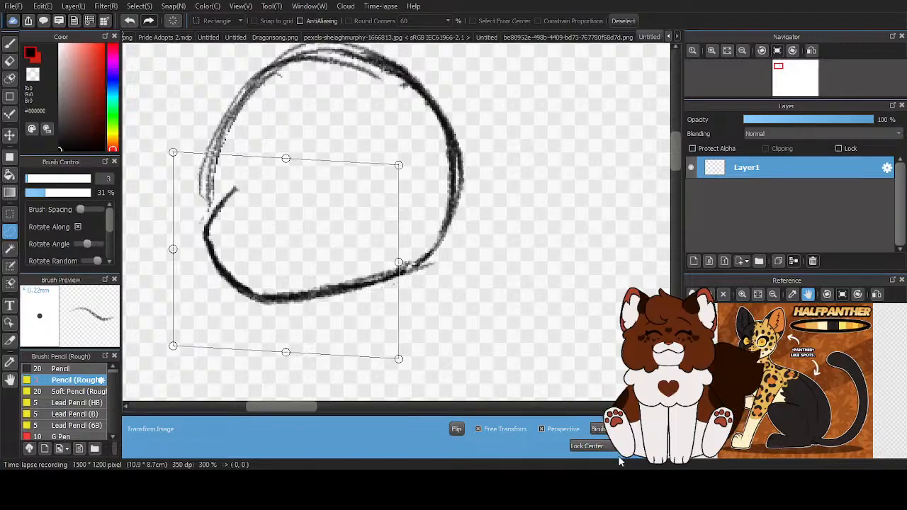
{"action": "key", "text": "Return"}
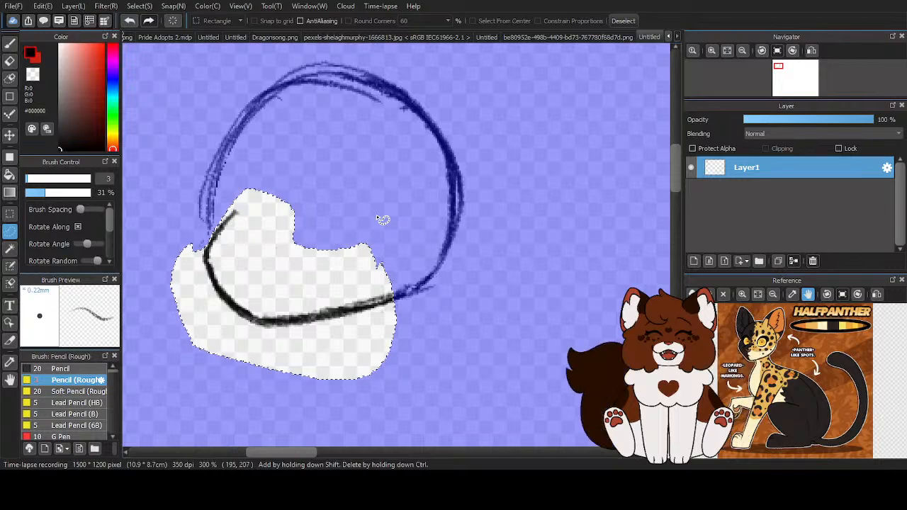
{"action": "left_click", "coordinate": [624, 21]}
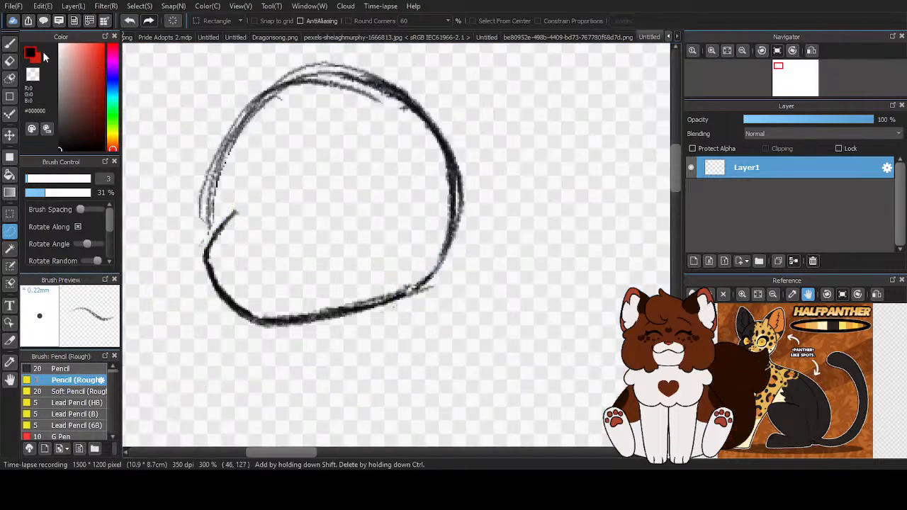
- Retrace the muzzle and jaw contour with darker pencil strokes, continuing up into the back of the head
{"action": "left_click", "coordinate": [10, 42]}
{"action": "scroll", "coordinate": [278, 288], "scroll_direction": "up", "scroll_amount": 2}
{"action": "scroll", "coordinate": [349, 283], "scroll_direction": "down", "scroll_amount": 1}
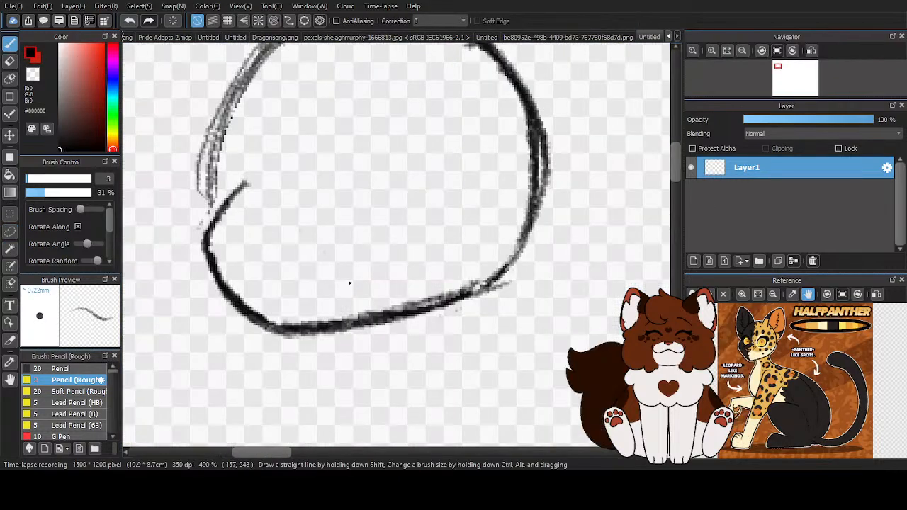
{"action": "mouse_move", "coordinate": [234, 193]}
{"action": "left_mouse_down"}
{"action": "mouse_move", "coordinate": [200, 259]}
{"action": "mouse_move", "coordinate": [237, 310]}
{"action": "mouse_move", "coordinate": [334, 330]}
{"action": "mouse_move", "coordinate": [489, 291]}
{"action": "mouse_move", "coordinate": [510, 274]}
{"action": "mouse_move", "coordinate": [528, 237]}
{"action": "mouse_move", "coordinate": [539, 153]}
{"action": "mouse_move", "coordinate": [494, 268]}
{"action": "left_mouse_up"}
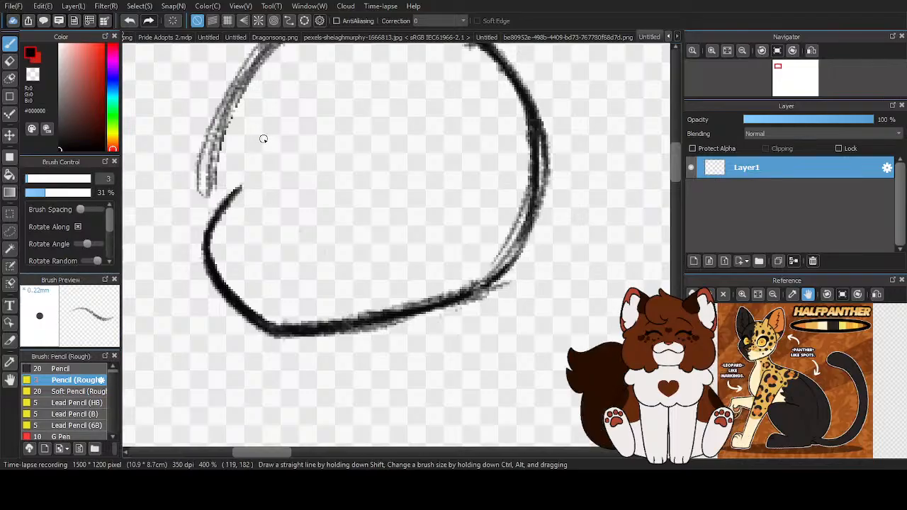
- Draw a small triangular nose just inside the muzzle's front edge, with a straight top and a V-shaped underside
{"action": "scroll", "coordinate": [287, 241], "scroll_direction": "up", "scroll_amount": 1}
{"action": "mouse_move", "coordinate": [178, 240]}
{"action": "left_mouse_down"}
{"action": "mouse_move", "coordinate": [269, 247]}
{"action": "mouse_move", "coordinate": [244, 255]}
{"action": "mouse_move", "coordinate": [274, 261]}
{"action": "left_mouse_up"}
{"action": "left_click_drag", "start_coordinate": [177, 241], "coordinate": [218, 270]}
{"action": "mouse_move", "coordinate": [184, 249]}
{"action": "left_mouse_down"}
{"action": "mouse_move", "coordinate": [219, 276]}
{"action": "mouse_move", "coordinate": [293, 256]}
{"action": "mouse_move", "coordinate": [198, 246]}
{"action": "mouse_move", "coordinate": [218, 273]}
{"action": "left_mouse_up"}
{"action": "mouse_move", "coordinate": [180, 245]}
{"action": "left_mouse_down"}
{"action": "mouse_move", "coordinate": [225, 284]}
{"action": "mouse_move", "coordinate": [276, 266]}
{"action": "left_mouse_up"}
{"action": "left_click_drag", "start_coordinate": [225, 282], "coordinate": [278, 265]}
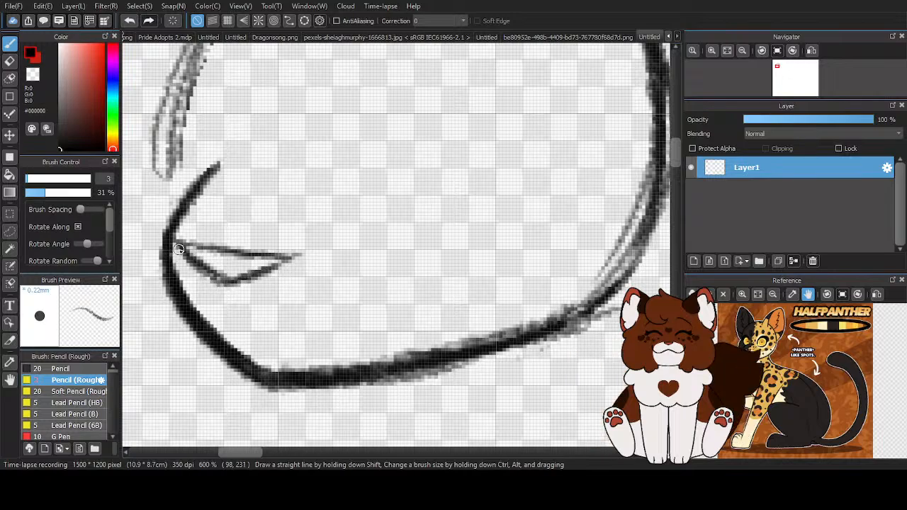
{"action": "left_click_drag", "start_coordinate": [177, 245], "coordinate": [279, 258]}
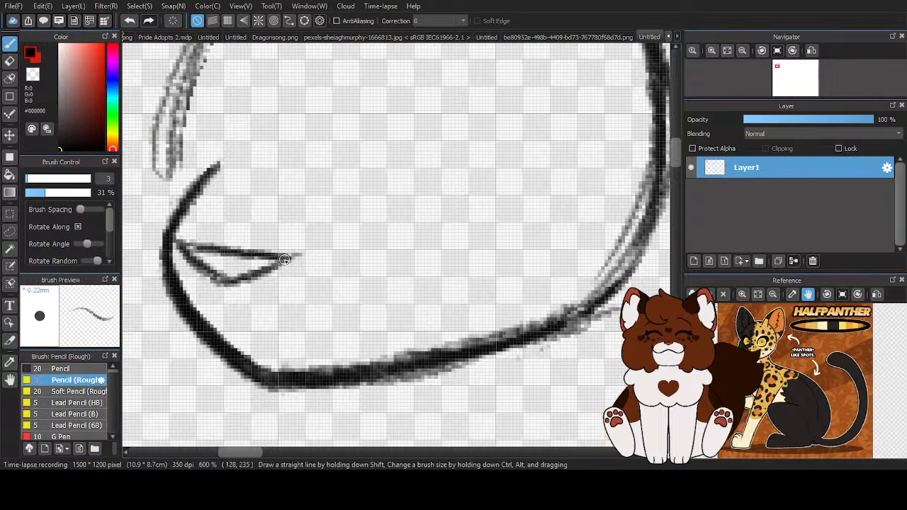
- Trim the overshooting left and right corners of the triangular nose with the transparent colour
{"action": "key", "text": "z"}
{"action": "left_click_drag", "start_coordinate": [177, 236], "coordinate": [178, 245]}
{"action": "left_click_drag", "start_coordinate": [296, 249], "coordinate": [297, 260]}
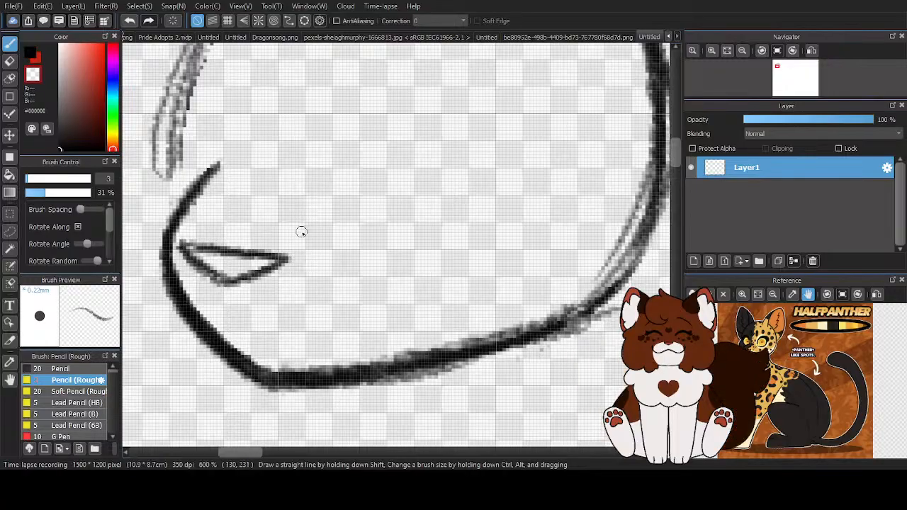
- Draw a small peaked mouth line in black below the nose, starting from the muzzle contour
{"action": "left_click", "coordinate": [31, 54]}
{"action": "scroll", "coordinate": [177, 150], "scroll_direction": "down", "scroll_amount": 2}
{"action": "scroll", "coordinate": [193, 168], "scroll_direction": "down", "scroll_amount": 1}
{"action": "scroll", "coordinate": [182, 204], "scroll_direction": "up", "scroll_amount": 3}
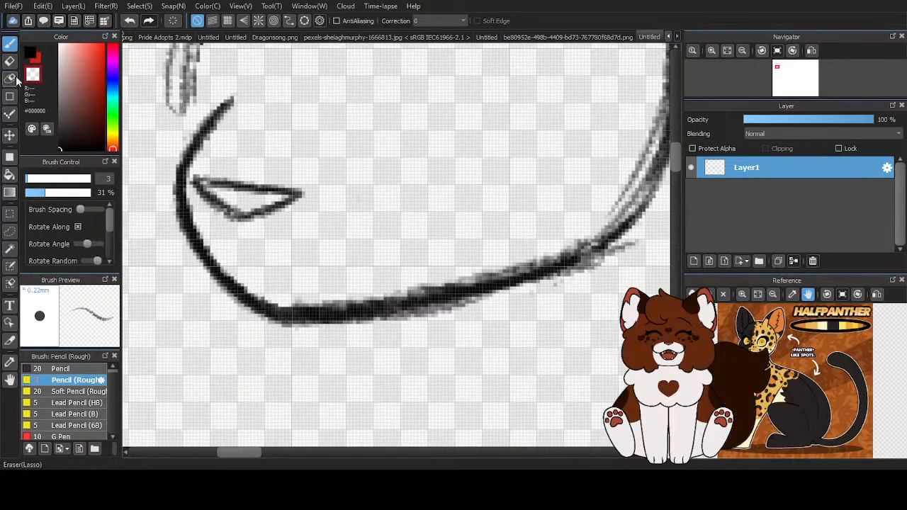
{"action": "left_click_drag", "start_coordinate": [241, 250], "coordinate": [295, 286]}
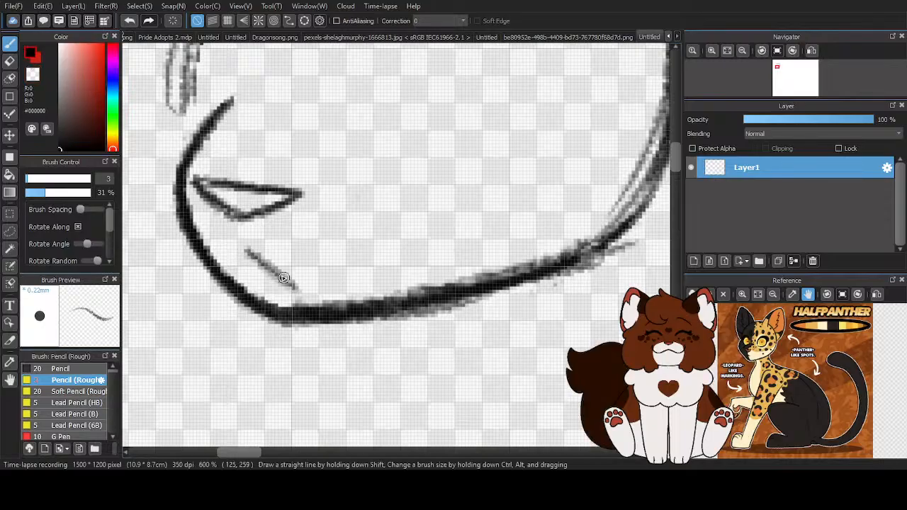
{"action": "left_click_drag", "start_coordinate": [217, 265], "coordinate": [241, 249]}
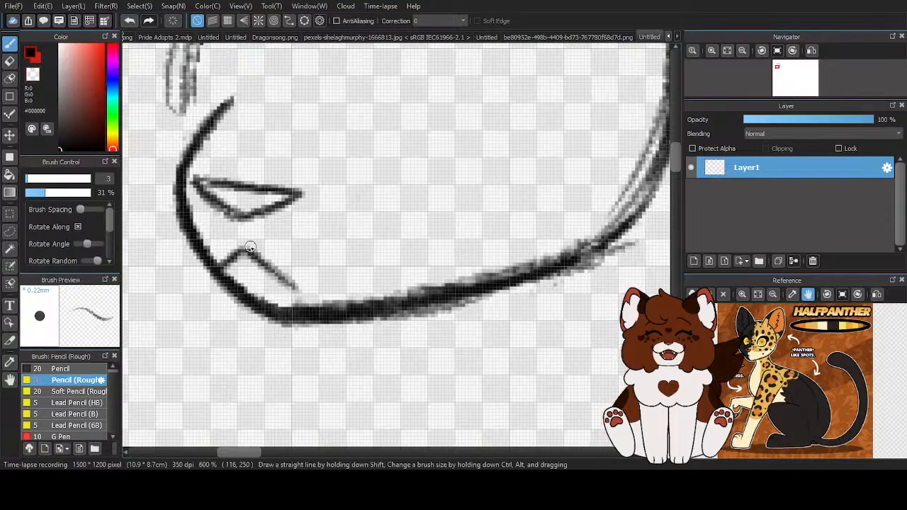
- Try to reshape the nose by thickening its outline and trimming its top edge with the transparent colour
{"action": "mouse_move", "coordinate": [302, 194]}
{"action": "left_mouse_down"}
{"action": "mouse_move", "coordinate": [223, 179]}
{"action": "mouse_move", "coordinate": [232, 219]}
{"action": "mouse_move", "coordinate": [266, 217]}
{"action": "mouse_move", "coordinate": [317, 193]}
{"action": "left_mouse_up"}
{"action": "key", "text": "x"}
{"action": "left_click_drag", "start_coordinate": [193, 174], "coordinate": [275, 181]}
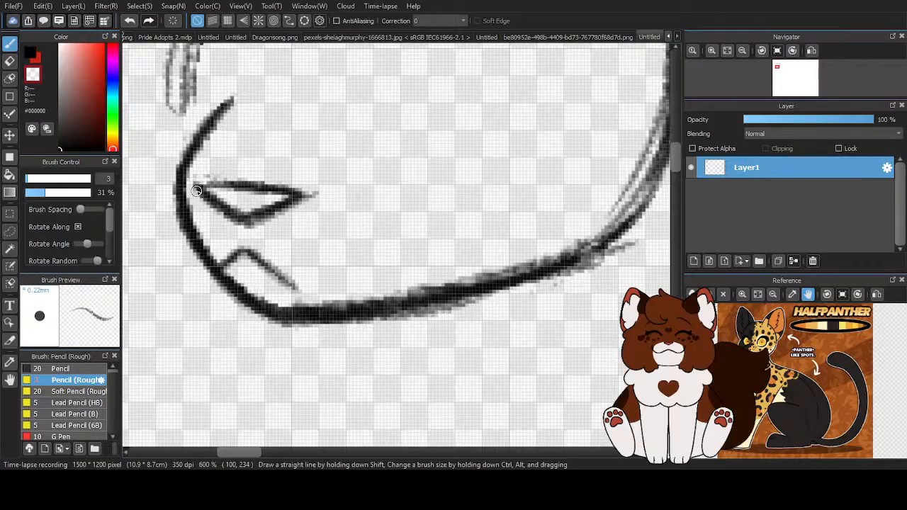
{"action": "mouse_move", "coordinate": [213, 195]}
{"action": "left_mouse_down"}
{"action": "mouse_move", "coordinate": [251, 217]}
{"action": "mouse_move", "coordinate": [276, 199]}
{"action": "mouse_move", "coordinate": [318, 192]}
{"action": "left_mouse_up"}
- Erase the whole nose with the transparent colour, leaving the mouth line in place
{"action": "scroll", "coordinate": [243, 270], "scroll_direction": "down", "scroll_amount": 3}
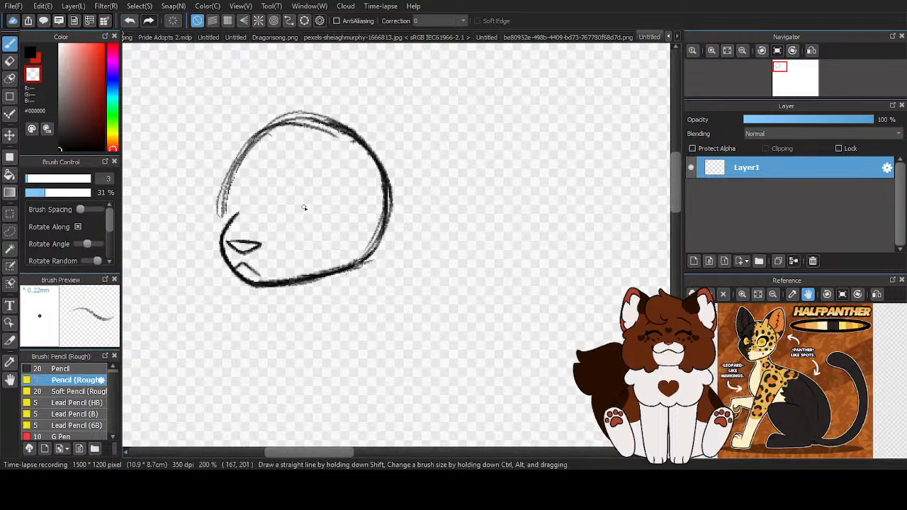
{"action": "scroll", "coordinate": [266, 243], "scroll_direction": "up", "scroll_amount": 4}
{"action": "mouse_move", "coordinate": [333, 238]}
{"action": "left_mouse_down"}
{"action": "mouse_move", "coordinate": [224, 254]}
{"action": "mouse_move", "coordinate": [276, 261]}
{"action": "left_mouse_up"}
- Darken the mouth line in black and redraw the nose above it with a curved top and pointed underside
{"action": "key", "text": "z"}
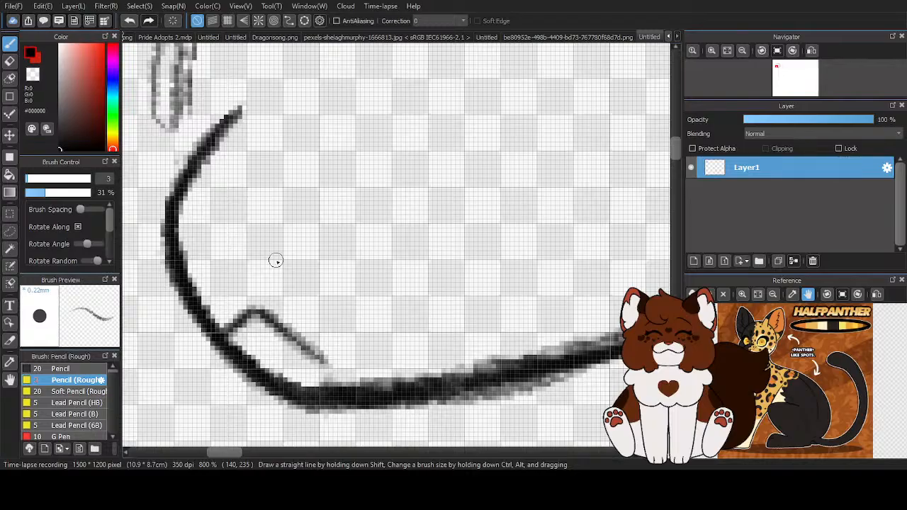
{"action": "mouse_move", "coordinate": [324, 362]}
{"action": "left_mouse_down"}
{"action": "mouse_move", "coordinate": [241, 324]}
{"action": "mouse_move", "coordinate": [225, 342]}
{"action": "left_mouse_up"}
{"action": "mouse_move", "coordinate": [264, 255]}
{"action": "left_mouse_down"}
{"action": "mouse_move", "coordinate": [327, 218]}
{"action": "mouse_move", "coordinate": [243, 205]}
{"action": "mouse_move", "coordinate": [193, 210]}
{"action": "mouse_move", "coordinate": [245, 258]}
{"action": "left_mouse_up"}
{"action": "mouse_move", "coordinate": [202, 223]}
{"action": "left_mouse_down"}
{"action": "mouse_move", "coordinate": [238, 252]}
{"action": "mouse_move", "coordinate": [273, 250]}
{"action": "left_mouse_up"}
{"action": "mouse_move", "coordinate": [199, 220]}
{"action": "left_mouse_down"}
{"action": "mouse_move", "coordinate": [318, 225]}
{"action": "mouse_move", "coordinate": [262, 257]}
{"action": "left_mouse_up"}
{"action": "scroll", "coordinate": [233, 226], "scroll_direction": "down", "scroll_amount": 4}
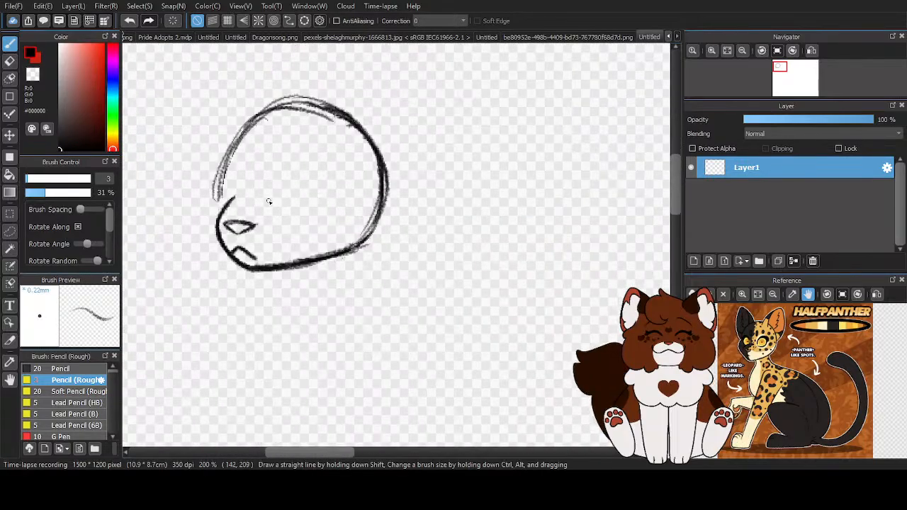
- Lasso the nose and mouth, transform them to be slightly shorter, wider and tilted, apply it and clear the selection
{"action": "scroll", "coordinate": [268, 212], "scroll_direction": "up", "scroll_amount": 1}
{"action": "scroll", "coordinate": [337, 211], "scroll_direction": "down", "scroll_amount": 2}
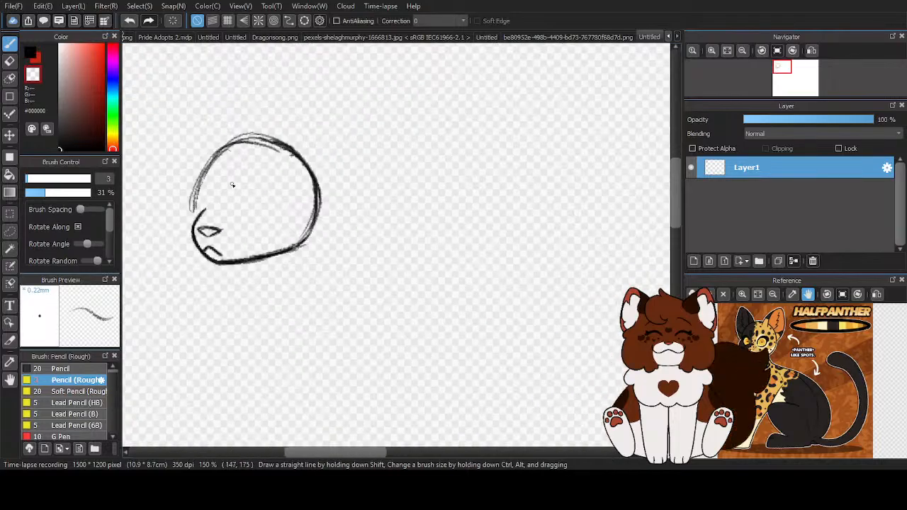
{"action": "left_click", "coordinate": [10, 231]}
{"action": "scroll", "coordinate": [156, 237], "scroll_direction": "up", "scroll_amount": 3}
{"action": "mouse_move", "coordinate": [363, 214]}
{"action": "left_mouse_down"}
{"action": "mouse_move", "coordinate": [300, 197]}
{"action": "mouse_move", "coordinate": [281, 202]}
{"action": "mouse_move", "coordinate": [268, 227]}
{"action": "mouse_move", "coordinate": [291, 274]}
{"action": "mouse_move", "coordinate": [332, 299]}
{"action": "mouse_move", "coordinate": [378, 288]}
{"action": "mouse_move", "coordinate": [375, 232]}
{"action": "mouse_move", "coordinate": [358, 213]}
{"action": "left_mouse_up"}
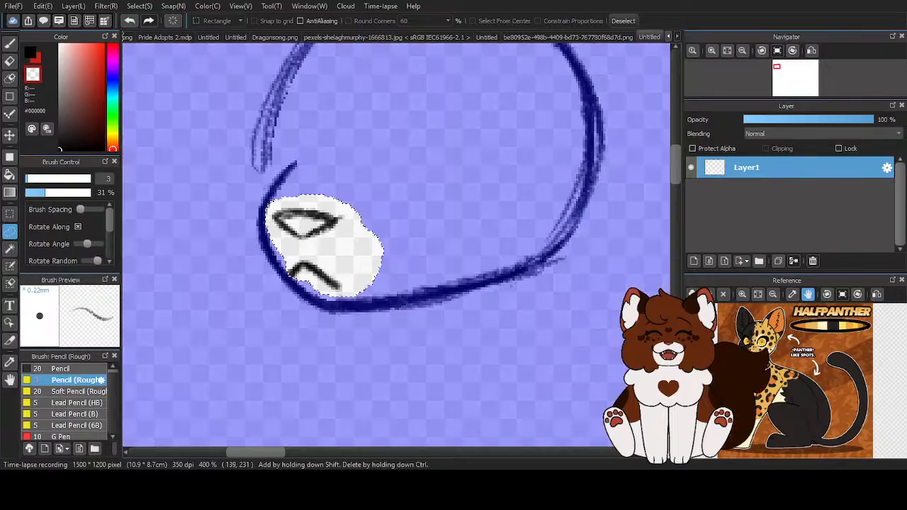
{"action": "key", "text": "ctrl+t"}
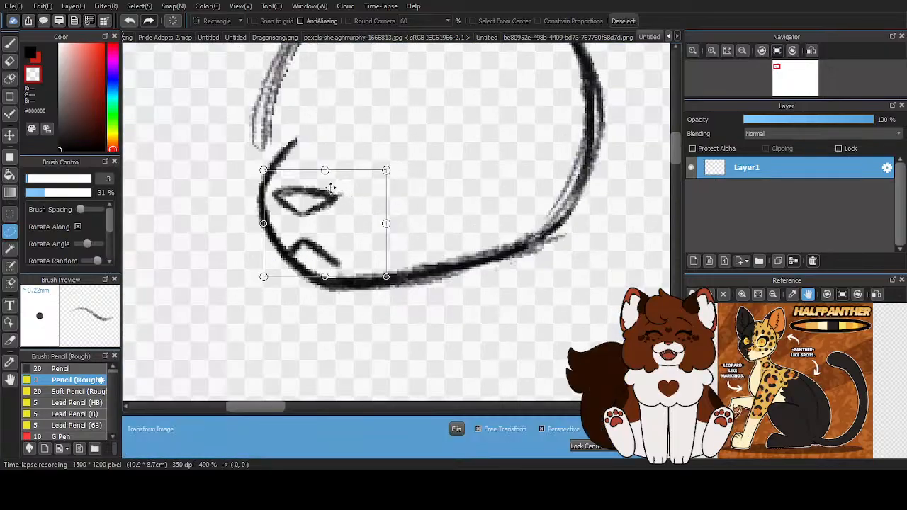
{"action": "left_click_drag", "start_coordinate": [324, 170], "coordinate": [325, 174]}
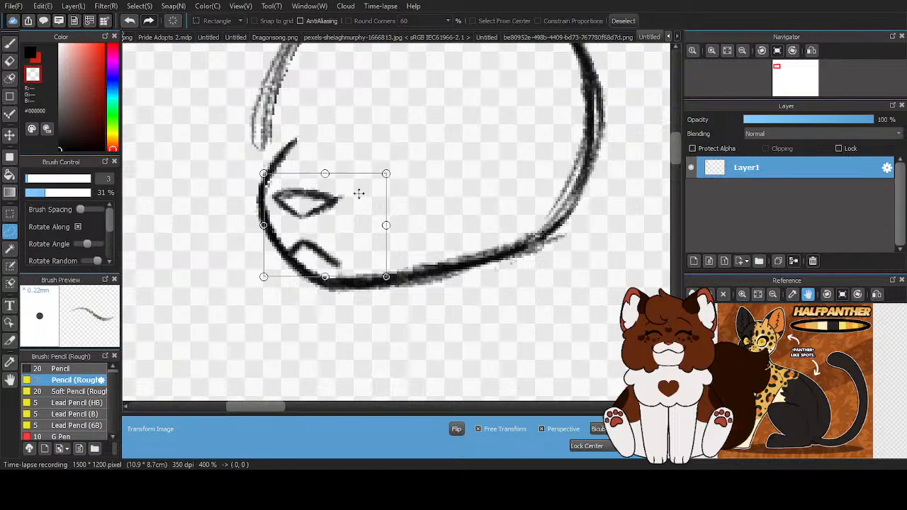
{"action": "left_click_drag", "start_coordinate": [387, 222], "coordinate": [393, 225]}
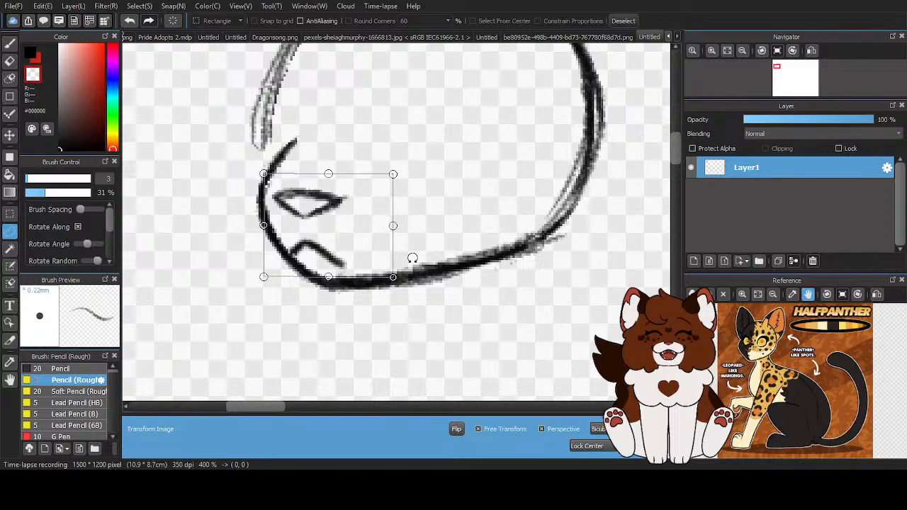
{"action": "left_click_drag", "start_coordinate": [430, 310], "coordinate": [434, 311]}
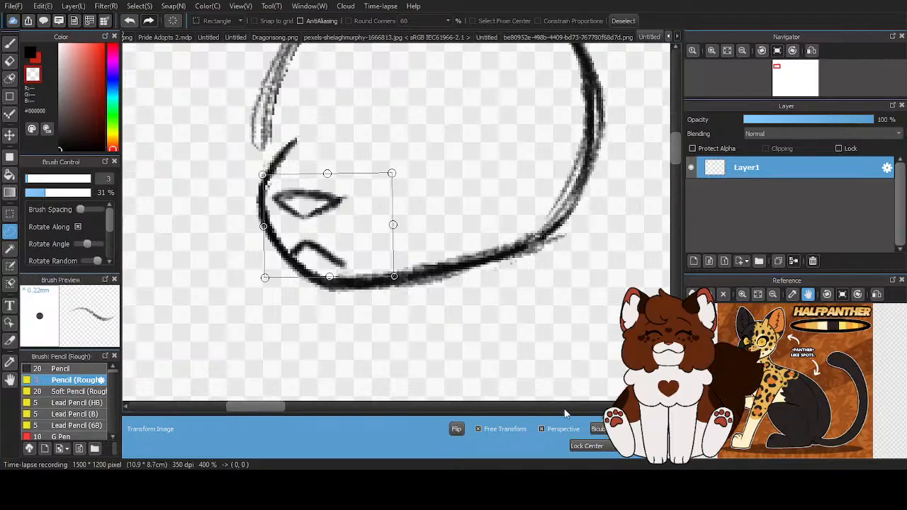
{"action": "left_click", "coordinate": [630, 446]}
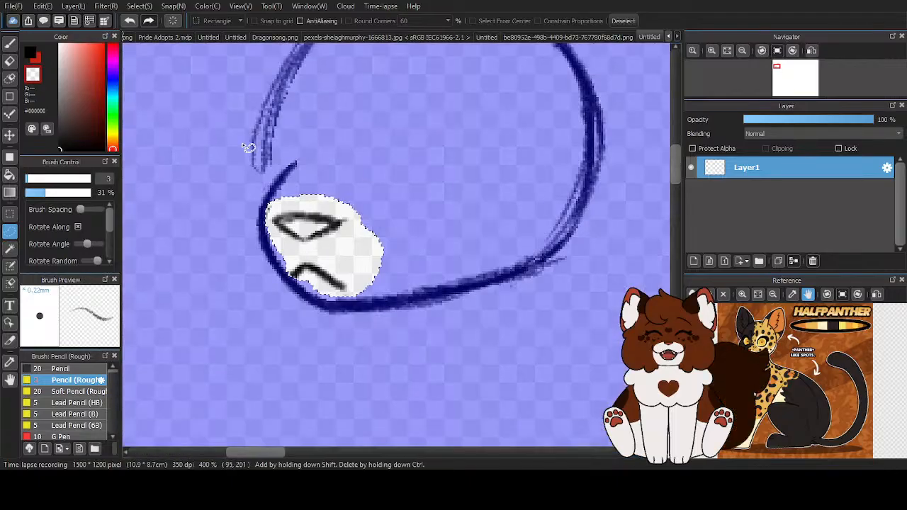
{"action": "left_click", "coordinate": [624, 21]}
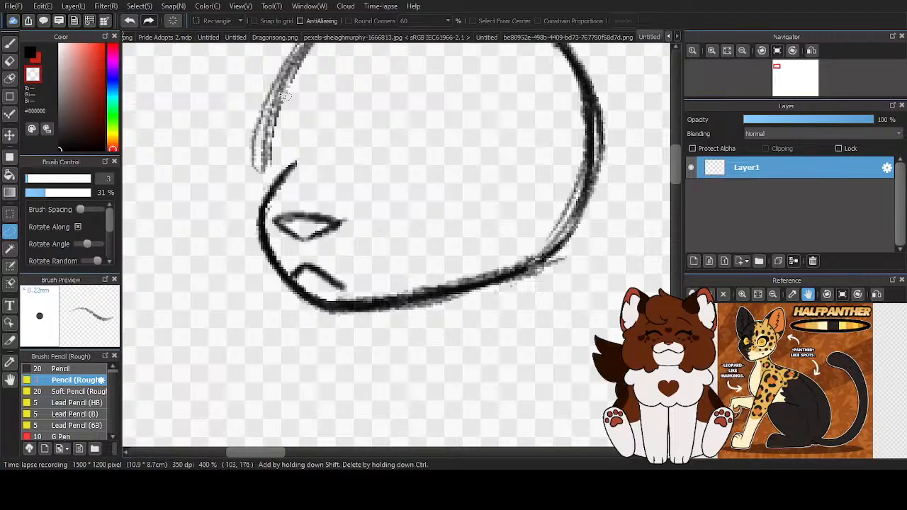
- Touch up the mouth line and thin its outer end with the transparent colour
{"action": "left_click", "coordinate": [10, 45]}
{"action": "scroll", "coordinate": [309, 269], "scroll_direction": "up", "scroll_amount": 4}
{"action": "mouse_move", "coordinate": [231, 304]}
{"action": "left_mouse_down"}
{"action": "mouse_move", "coordinate": [299, 249]}
{"action": "mouse_move", "coordinate": [243, 305]}
{"action": "mouse_move", "coordinate": [253, 330]}
{"action": "mouse_move", "coordinate": [299, 248]}
{"action": "mouse_move", "coordinate": [381, 300]}
{"action": "mouse_move", "coordinate": [453, 328]}
{"action": "left_mouse_up"}
{"action": "key", "text": "x"}
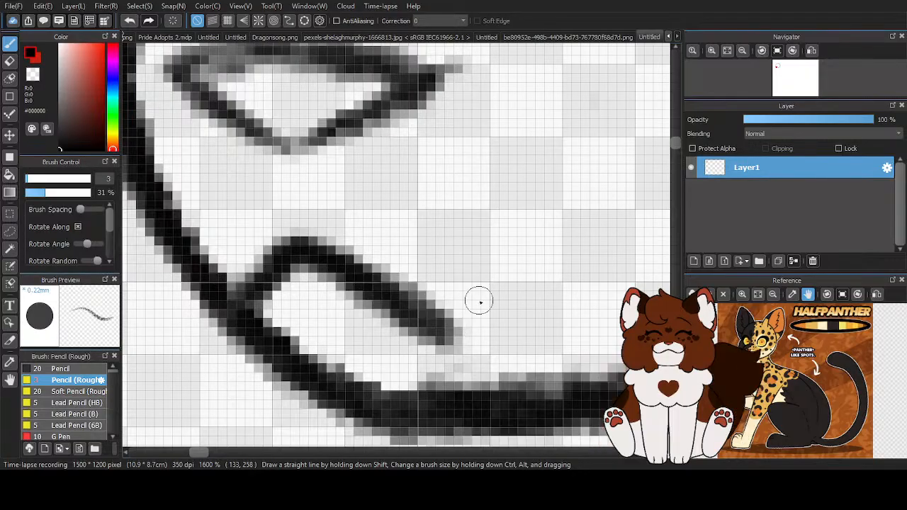
{"action": "key", "text": "x"}
{"action": "mouse_move", "coordinate": [385, 314]}
{"action": "left_mouse_down"}
{"action": "mouse_move", "coordinate": [434, 349]}
{"action": "mouse_move", "coordinate": [462, 346]}
{"action": "mouse_move", "coordinate": [455, 326]}
{"action": "left_mouse_up"}
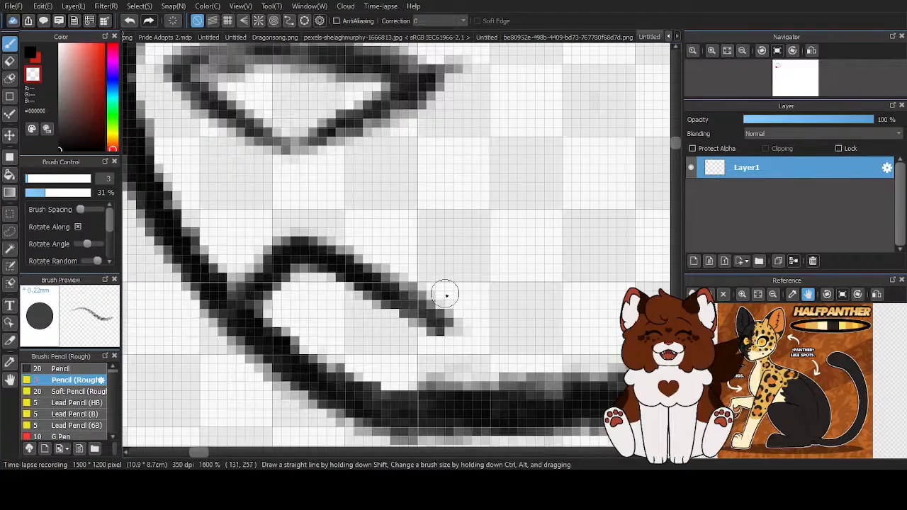
- Darken and even out the nose outline along its top edge and V-shaped underside
{"action": "scroll", "coordinate": [441, 293], "scroll_direction": "down", "scroll_amount": 4}
{"action": "scroll", "coordinate": [340, 266], "scroll_direction": "up", "scroll_amount": 2}
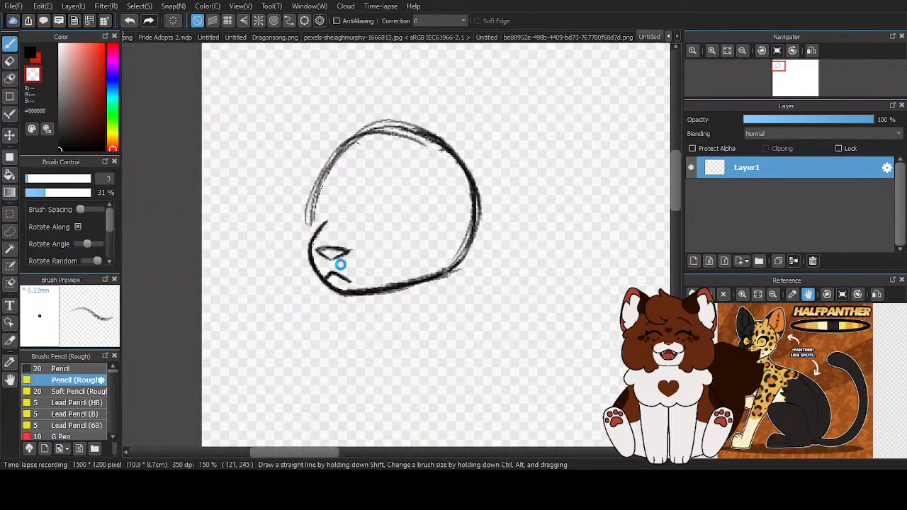
{"action": "scroll", "coordinate": [329, 224], "scroll_direction": "up", "scroll_amount": 2}
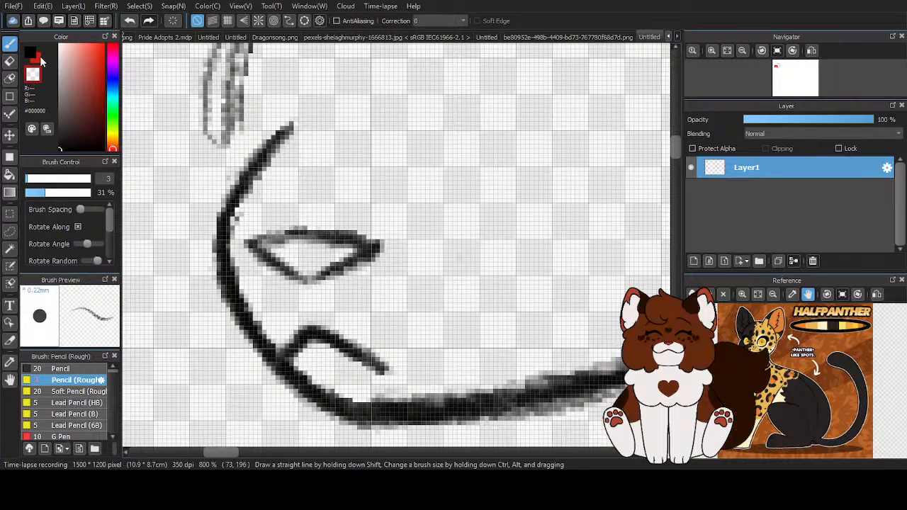
{"action": "left_click_drag", "start_coordinate": [250, 243], "coordinate": [379, 244]}
{"action": "left_click_drag", "start_coordinate": [312, 236], "coordinate": [305, 275]}
{"action": "left_click_drag", "start_coordinate": [251, 245], "coordinate": [316, 278]}
- Shorten and thin the upper end of the muzzle contour above the nose with the transparent colour
{"action": "scroll", "coordinate": [316, 278], "scroll_direction": "down", "scroll_amount": 3}
{"action": "scroll", "coordinate": [370, 240], "scroll_direction": "up", "scroll_amount": 2}
{"action": "key", "text": "x"}
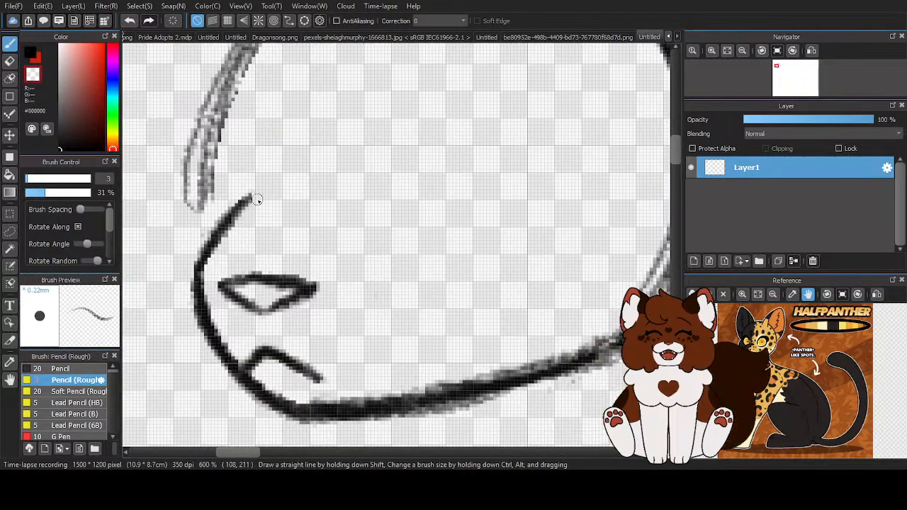
{"action": "left_click_drag", "start_coordinate": [255, 197], "coordinate": [211, 220]}
{"action": "scroll", "coordinate": [344, 252], "scroll_direction": "down", "scroll_amount": 3}
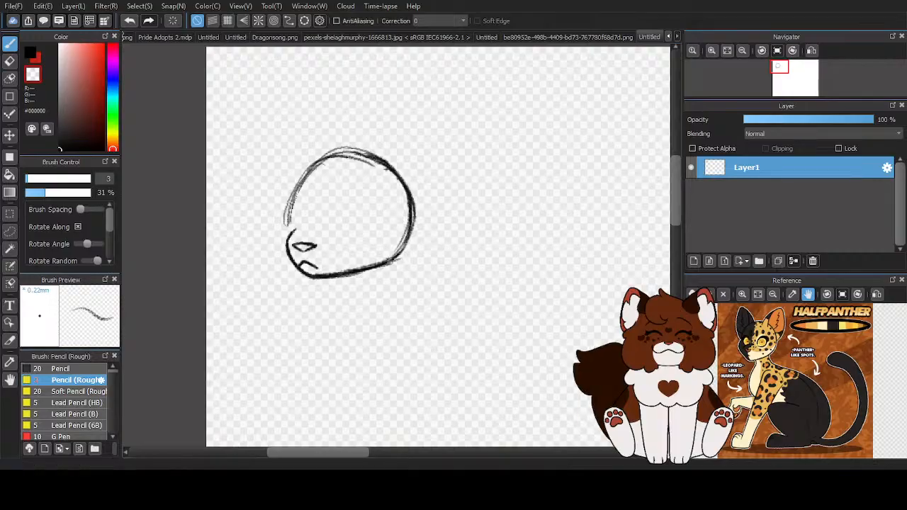
- Sketch the near eye's arched upper lid in black, diagonally above the nose, with the rough pencil
{"action": "left_click", "coordinate": [30, 55]}
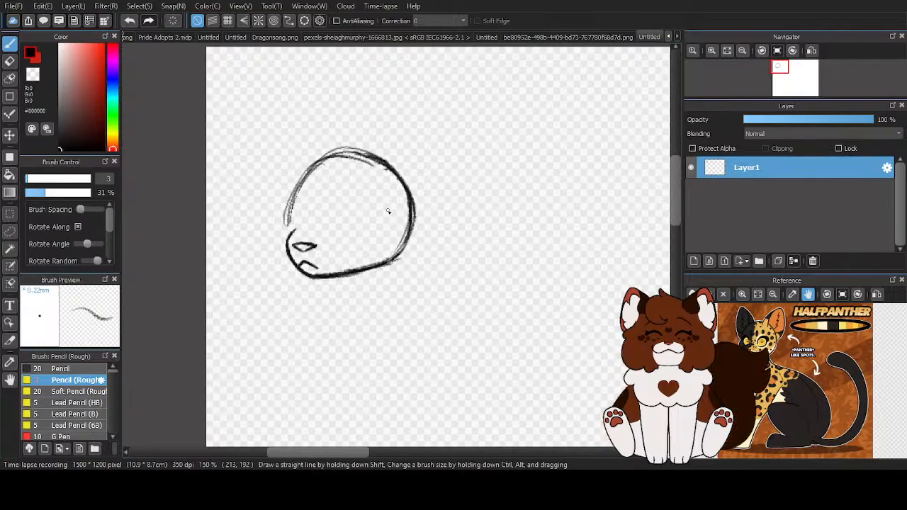
{"action": "scroll", "coordinate": [366, 210], "scroll_direction": "up", "scroll_amount": 3}
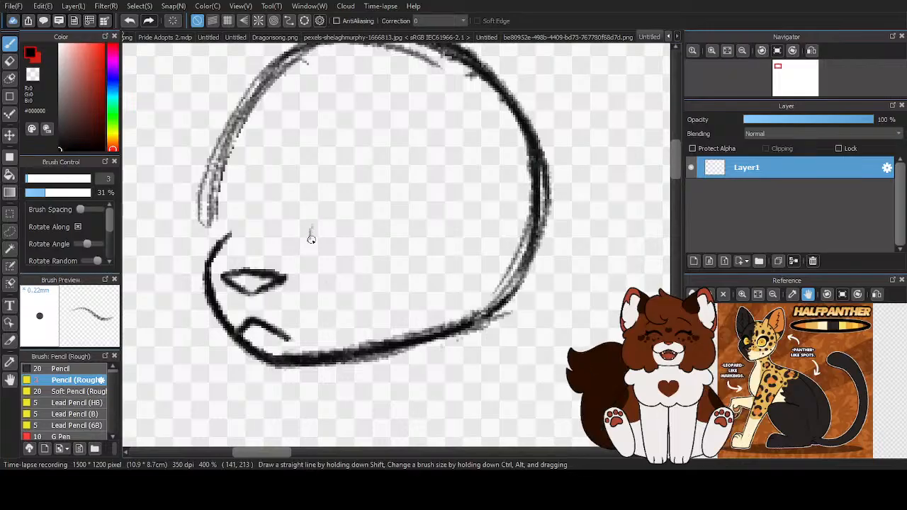
{"action": "left_click_drag", "start_coordinate": [310, 251], "coordinate": [324, 187]}
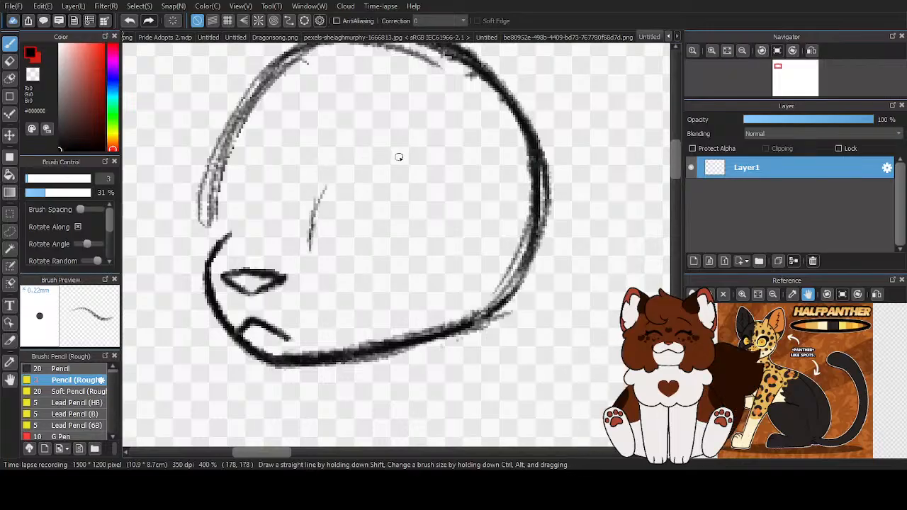
{"action": "left_click_drag", "start_coordinate": [399, 201], "coordinate": [340, 166]}
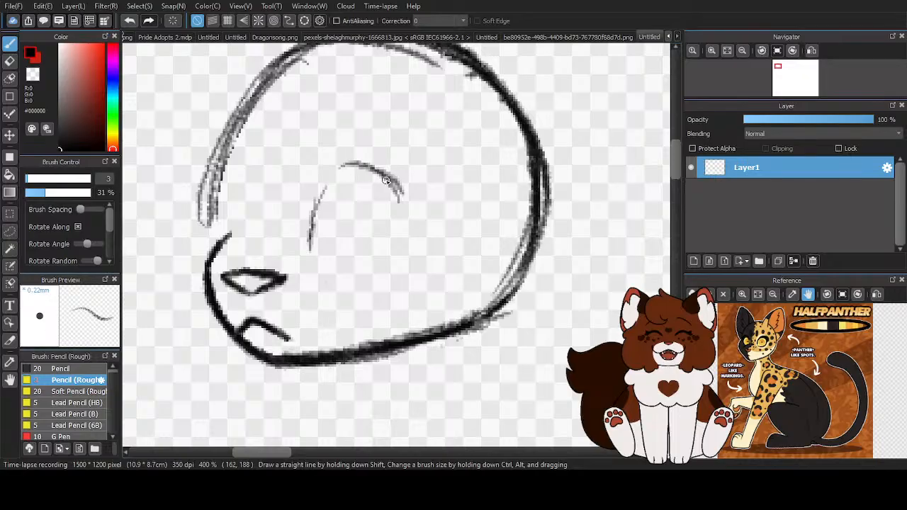
{"action": "mouse_move", "coordinate": [399, 186]}
{"action": "left_mouse_down"}
{"action": "mouse_move", "coordinate": [317, 187]}
{"action": "mouse_move", "coordinate": [344, 165]}
{"action": "mouse_move", "coordinate": [307, 236]}
{"action": "left_mouse_up"}
{"action": "mouse_move", "coordinate": [323, 182]}
{"action": "left_mouse_down"}
{"action": "mouse_move", "coordinate": [319, 243]}
{"action": "mouse_move", "coordinate": [307, 242]}
{"action": "mouse_move", "coordinate": [319, 189]}
{"action": "mouse_move", "coordinate": [358, 160]}
{"action": "mouse_move", "coordinate": [401, 203]}
{"action": "mouse_move", "coordinate": [393, 193]}
{"action": "mouse_move", "coordinate": [399, 230]}
{"action": "left_mouse_up"}
- Darken the near eye's upper arch and inner side, and curve its outer side into a short lower lid
{"action": "scroll", "coordinate": [416, 239], "scroll_direction": "up", "scroll_amount": 1}
{"action": "mouse_move", "coordinate": [401, 187]}
{"action": "left_mouse_down"}
{"action": "mouse_move", "coordinate": [355, 256]}
{"action": "mouse_move", "coordinate": [381, 251]}
{"action": "left_mouse_up"}
{"action": "mouse_move", "coordinate": [313, 264]}
{"action": "left_mouse_down"}
{"action": "mouse_move", "coordinate": [375, 253]}
{"action": "mouse_move", "coordinate": [401, 161]}
{"action": "left_mouse_up"}
{"action": "key", "text": "z"}
{"action": "mouse_move", "coordinate": [248, 162]}
{"action": "left_mouse_down"}
{"action": "mouse_move", "coordinate": [344, 118]}
{"action": "mouse_move", "coordinate": [382, 133]}
{"action": "left_mouse_up"}
{"action": "left_click", "coordinate": [30, 53]}
{"action": "left_click_drag", "start_coordinate": [251, 256], "coordinate": [261, 182]}
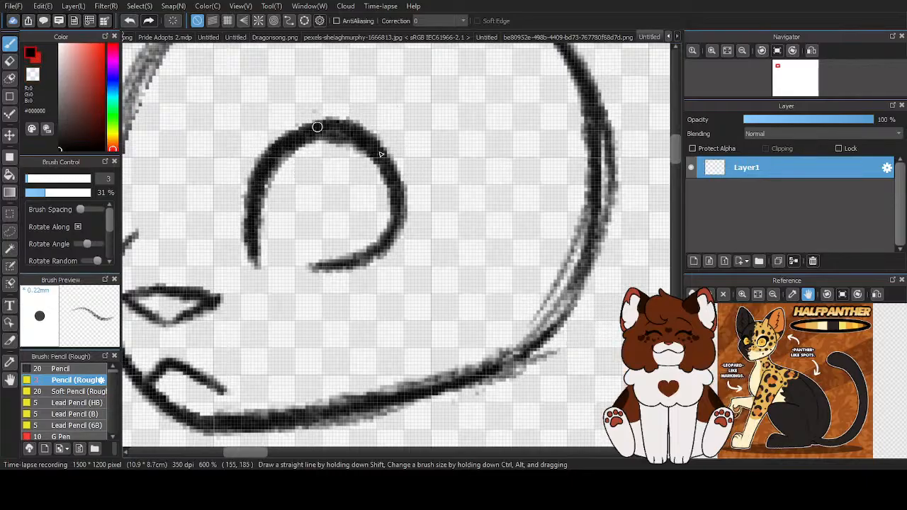
- Thicken the near eye's upper lid and build up a heavy lash wedge at its outer corner
{"action": "mouse_move", "coordinate": [381, 150]}
{"action": "left_mouse_down"}
{"action": "mouse_move", "coordinate": [416, 205]}
{"action": "mouse_move", "coordinate": [385, 153]}
{"action": "mouse_move", "coordinate": [410, 214]}
{"action": "mouse_move", "coordinate": [421, 216]}
{"action": "mouse_move", "coordinate": [377, 145]}
{"action": "left_mouse_up"}
{"action": "mouse_move", "coordinate": [330, 125]}
{"action": "left_mouse_down"}
{"action": "mouse_move", "coordinate": [413, 175]}
{"action": "mouse_move", "coordinate": [404, 171]}
{"action": "mouse_move", "coordinate": [398, 192]}
{"action": "mouse_move", "coordinate": [411, 200]}
{"action": "mouse_move", "coordinate": [369, 150]}
{"action": "mouse_move", "coordinate": [329, 133]}
{"action": "mouse_move", "coordinate": [344, 129]}
{"action": "mouse_move", "coordinate": [307, 120]}
{"action": "mouse_move", "coordinate": [314, 129]}
{"action": "mouse_move", "coordinate": [320, 121]}
{"action": "mouse_move", "coordinate": [253, 189]}
{"action": "left_mouse_up"}
{"action": "key", "text": "z"}
{"action": "left_click_drag", "start_coordinate": [279, 124], "coordinate": [319, 113]}
{"action": "key", "text": "c"}
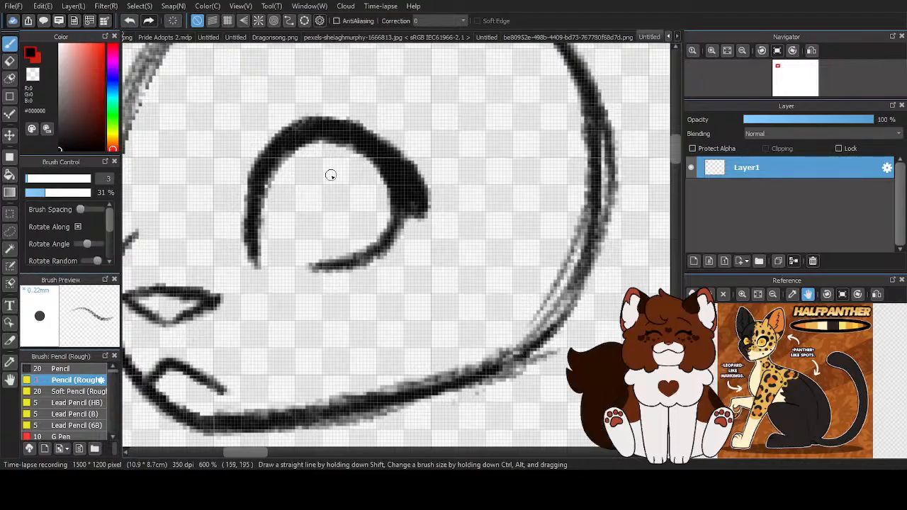
- Draw an upright oval iris inside the near eye, tucked under the upper lid
{"action": "scroll", "coordinate": [327, 173], "scroll_direction": "down", "scroll_amount": 4}
{"action": "scroll", "coordinate": [358, 220], "scroll_direction": "up", "scroll_amount": 2}
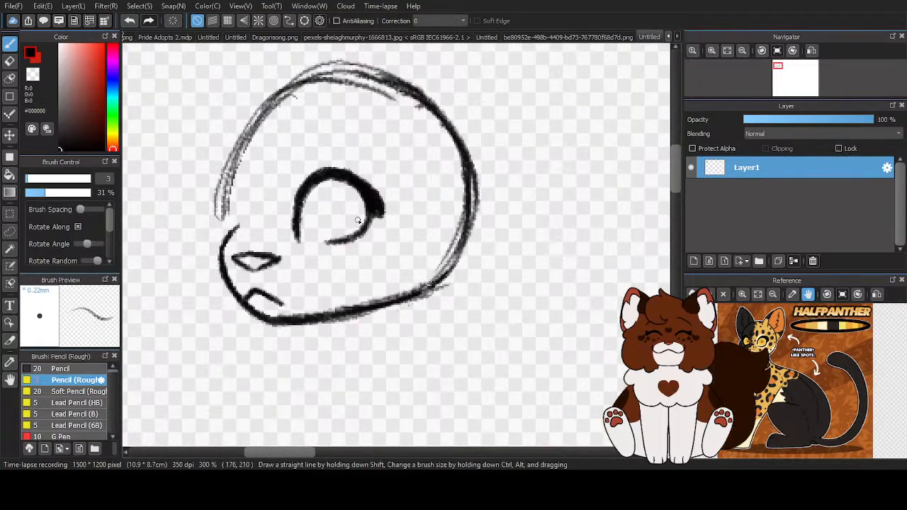
{"action": "scroll", "coordinate": [334, 209], "scroll_direction": "up", "scroll_amount": 2}
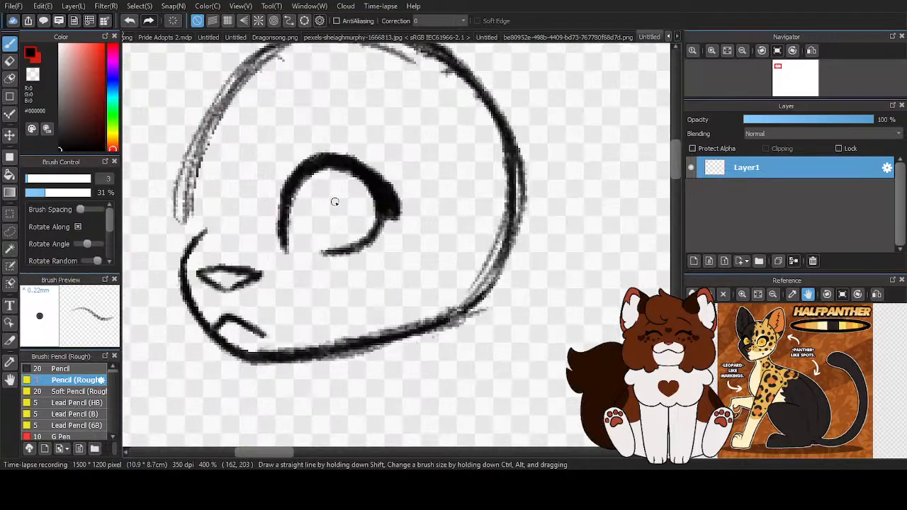
{"action": "mouse_move", "coordinate": [364, 193]}
{"action": "left_mouse_down"}
{"action": "mouse_move", "coordinate": [340, 172]}
{"action": "mouse_move", "coordinate": [344, 178]}
{"action": "mouse_move", "coordinate": [307, 195]}
{"action": "left_mouse_up"}
{"action": "mouse_move", "coordinate": [363, 187]}
{"action": "left_mouse_down"}
{"action": "mouse_move", "coordinate": [314, 192]}
{"action": "mouse_move", "coordinate": [315, 249]}
{"action": "mouse_move", "coordinate": [310, 224]}
{"action": "mouse_move", "coordinate": [367, 253]}
{"action": "mouse_move", "coordinate": [357, 249]}
{"action": "mouse_move", "coordinate": [381, 191]}
{"action": "mouse_move", "coordinate": [342, 166]}
{"action": "mouse_move", "coordinate": [357, 171]}
{"action": "mouse_move", "coordinate": [306, 202]}
{"action": "mouse_move", "coordinate": [317, 173]}
{"action": "mouse_move", "coordinate": [363, 232]}
{"action": "left_mouse_up"}
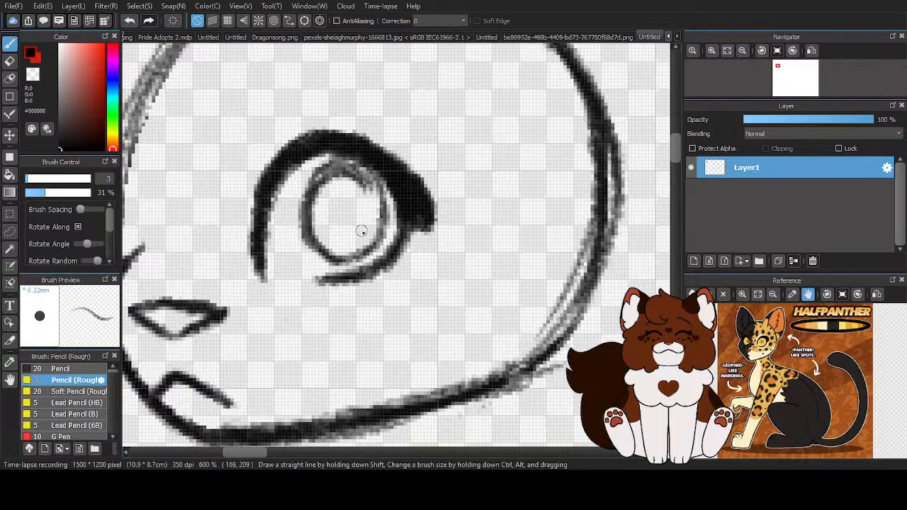
{"action": "scroll", "coordinate": [330, 219], "scroll_direction": "down", "scroll_amount": 5}
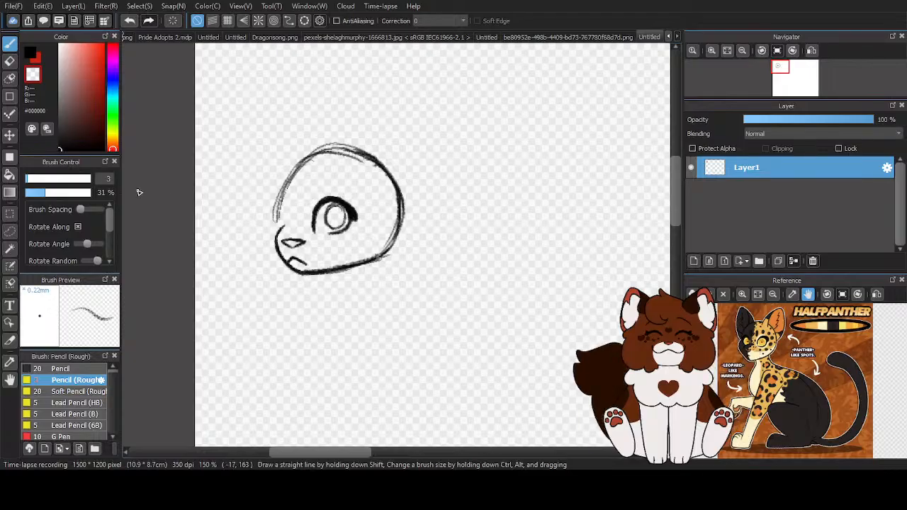
- Draw an arched eyebrow in black above the near eye, tapering down toward its outer end
{"action": "left_click", "coordinate": [31, 55]}
{"action": "scroll", "coordinate": [296, 193], "scroll_direction": "up", "scroll_amount": 2}
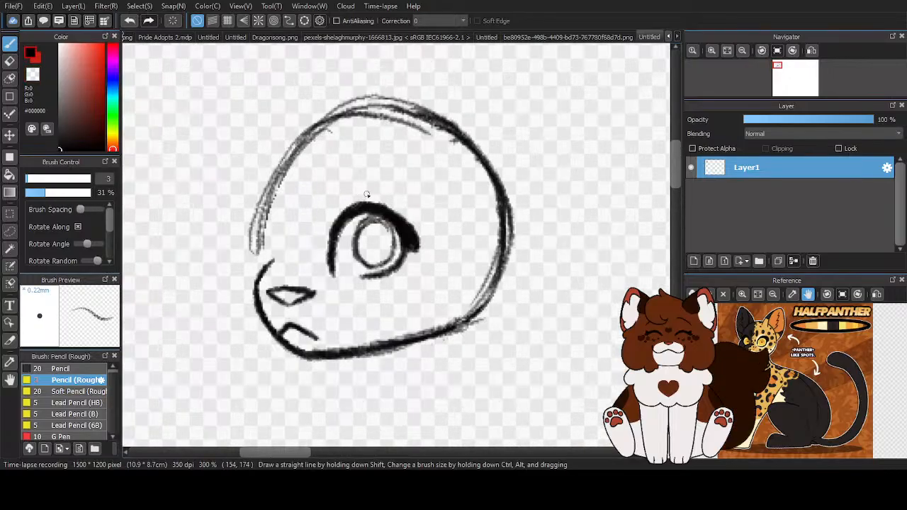
{"action": "mouse_move", "coordinate": [421, 199]}
{"action": "left_mouse_down"}
{"action": "mouse_move", "coordinate": [393, 175]}
{"action": "mouse_move", "coordinate": [352, 164]}
{"action": "left_mouse_up"}
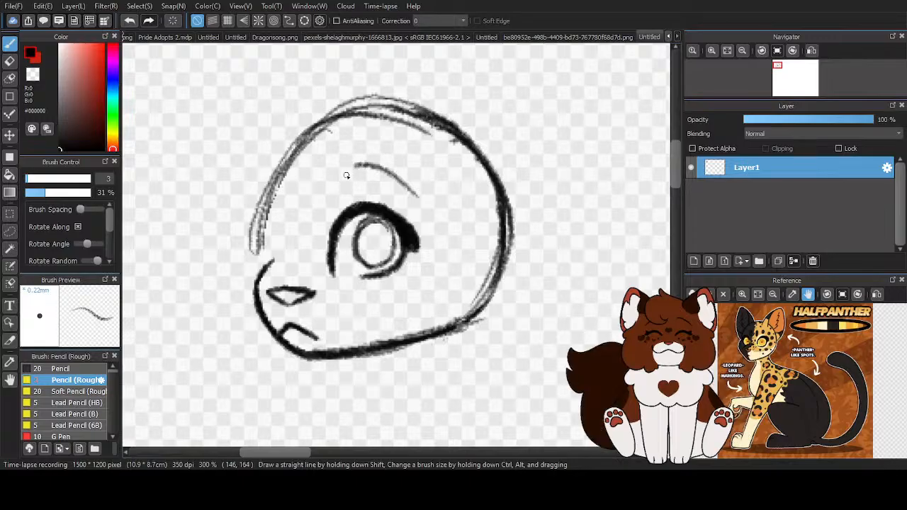
{"action": "scroll", "coordinate": [361, 159], "scroll_direction": "up", "scroll_amount": 1}
{"action": "scroll", "coordinate": [390, 178], "scroll_direction": "up", "scroll_amount": 1}
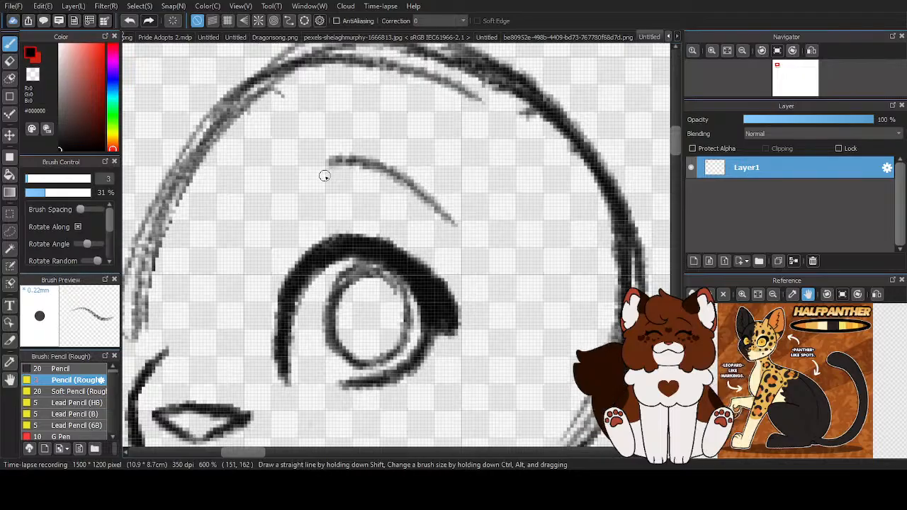
{"action": "left_click_drag", "start_coordinate": [353, 160], "coordinate": [464, 228]}
{"action": "scroll", "coordinate": [418, 198], "scroll_direction": "down", "scroll_amount": 5}
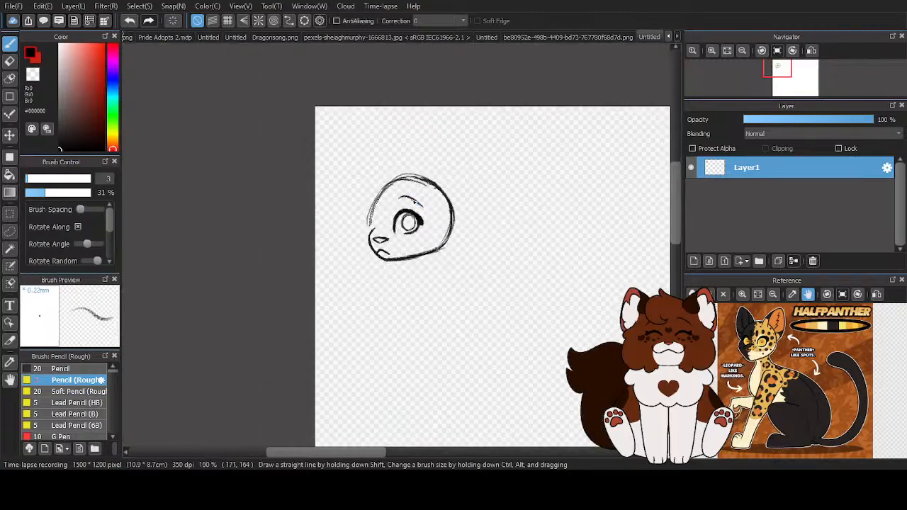
- Erase the lower end of the forehead contour to open a gap above the muzzle for the far eye
{"action": "scroll", "coordinate": [389, 225], "scroll_direction": "up", "scroll_amount": 5}
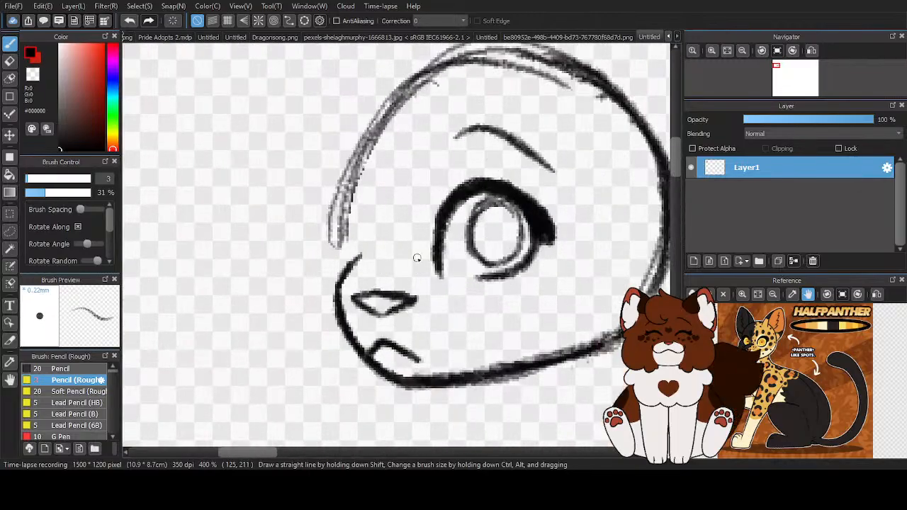
{"action": "key", "text": "z"}
{"action": "mouse_move", "coordinate": [311, 203]}
{"action": "left_mouse_down"}
{"action": "mouse_move", "coordinate": [296, 233]}
{"action": "mouse_move", "coordinate": [354, 87]}
{"action": "mouse_move", "coordinate": [306, 138]}
{"action": "mouse_move", "coordinate": [298, 121]}
{"action": "mouse_move", "coordinate": [308, 92]}
{"action": "left_mouse_up"}
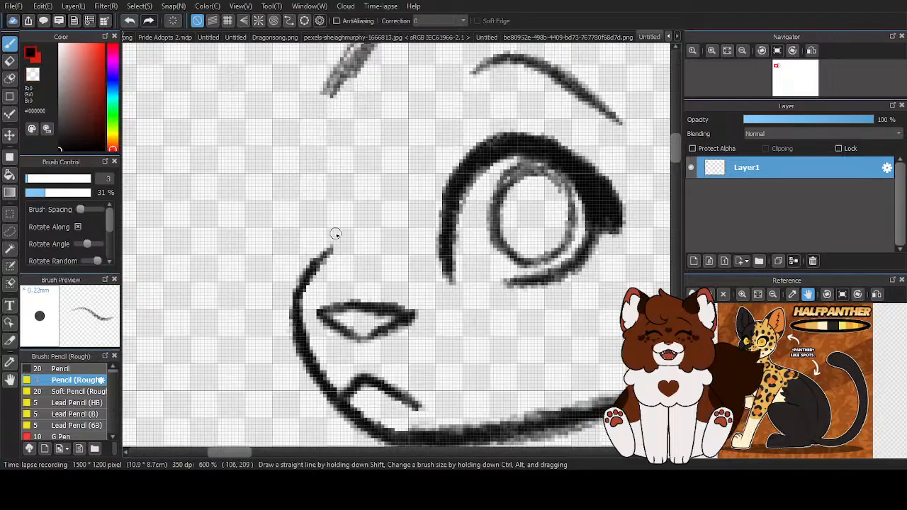
- Draw the narrow far eye above the muzzle contour, with a thick upper lid and a lash at its outer edge
{"action": "mouse_move", "coordinate": [338, 263]}
{"action": "left_mouse_down"}
{"action": "mouse_move", "coordinate": [340, 154]}
{"action": "mouse_move", "coordinate": [339, 253]}
{"action": "mouse_move", "coordinate": [345, 211]}
{"action": "mouse_move", "coordinate": [325, 140]}
{"action": "mouse_move", "coordinate": [340, 172]}
{"action": "mouse_move", "coordinate": [327, 141]}
{"action": "mouse_move", "coordinate": [330, 174]}
{"action": "left_mouse_up"}
{"action": "mouse_move", "coordinate": [320, 142]}
{"action": "left_mouse_down"}
{"action": "mouse_move", "coordinate": [304, 207]}
{"action": "mouse_move", "coordinate": [312, 260]}
{"action": "left_mouse_up"}
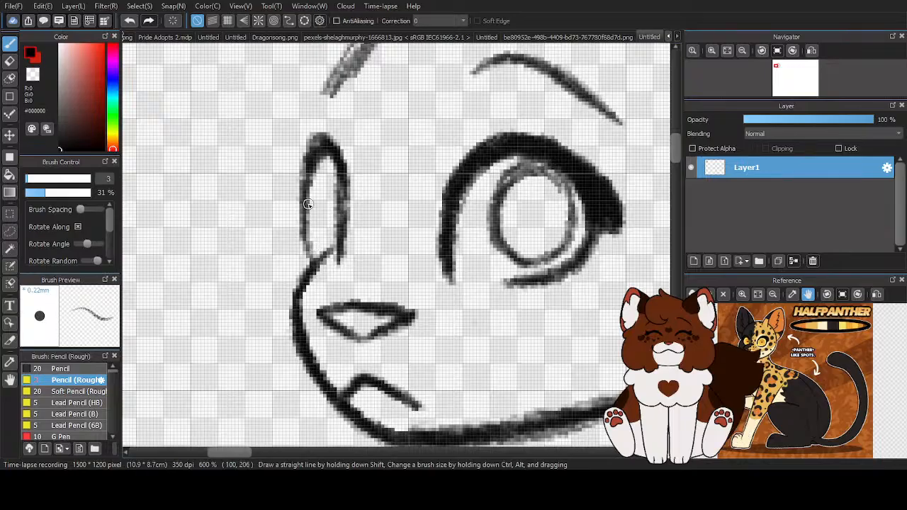
{"action": "mouse_move", "coordinate": [310, 179]}
{"action": "left_mouse_down"}
{"action": "mouse_move", "coordinate": [286, 189]}
{"action": "mouse_move", "coordinate": [313, 143]}
{"action": "mouse_move", "coordinate": [294, 186]}
{"action": "mouse_move", "coordinate": [314, 148]}
{"action": "mouse_move", "coordinate": [348, 173]}
{"action": "mouse_move", "coordinate": [340, 155]}
{"action": "mouse_move", "coordinate": [328, 263]}
{"action": "mouse_move", "coordinate": [361, 227]}
{"action": "mouse_move", "coordinate": [304, 282]}
{"action": "mouse_move", "coordinate": [345, 252]}
{"action": "mouse_move", "coordinate": [292, 316]}
{"action": "left_mouse_up"}
{"action": "key", "text": "z"}
- Thin the muzzle contour's upper end with the transparent colour, then redraw it in black to join the far eye's base
{"action": "left_click", "coordinate": [37, 60]}
{"action": "key", "text": "z"}
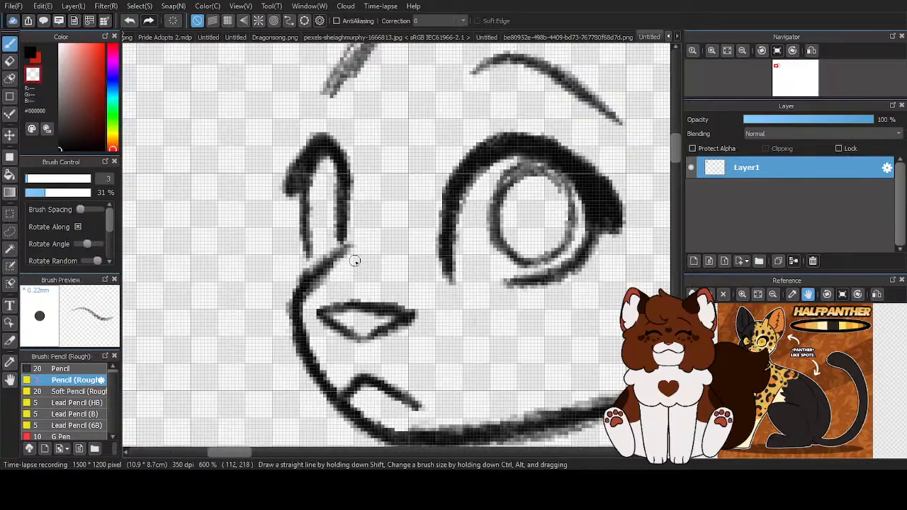
{"action": "mouse_move", "coordinate": [348, 255]}
{"action": "left_mouse_down"}
{"action": "mouse_move", "coordinate": [311, 304]}
{"action": "mouse_move", "coordinate": [298, 280]}
{"action": "mouse_move", "coordinate": [285, 322]}
{"action": "mouse_move", "coordinate": [329, 250]}
{"action": "mouse_move", "coordinate": [302, 277]}
{"action": "left_mouse_up"}
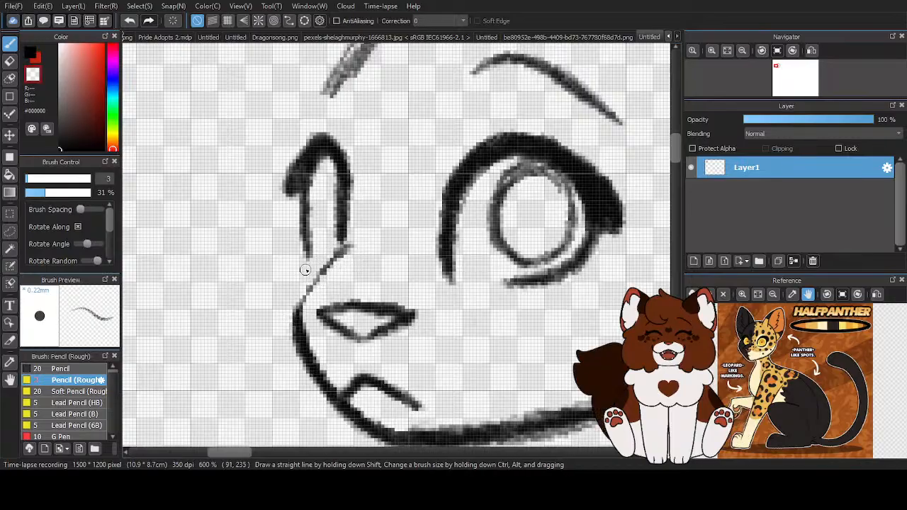
{"action": "left_click", "coordinate": [30, 57]}
{"action": "left_click_drag", "start_coordinate": [348, 245], "coordinate": [302, 307]}
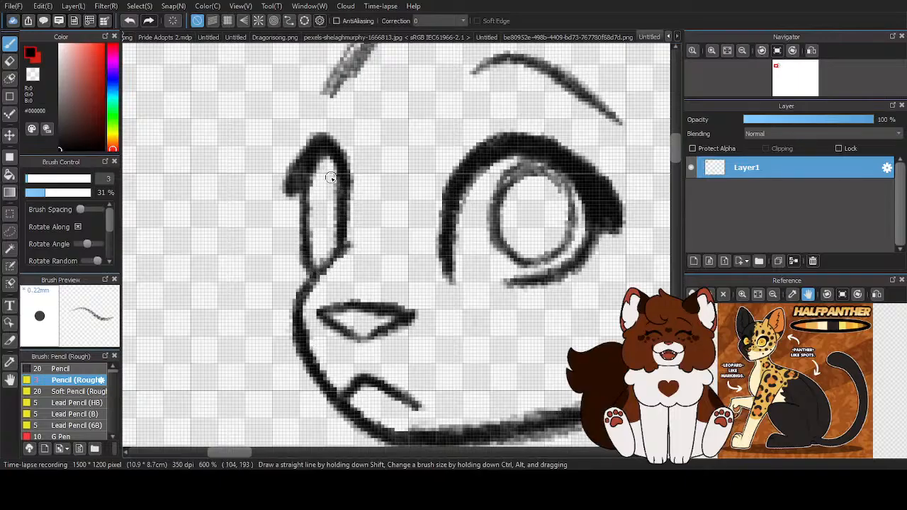
- Draw a slim iris inside the far eye and a short brow stroke at the forehead contour's lower end
{"action": "left_click_drag", "start_coordinate": [342, 180], "coordinate": [329, 208]}
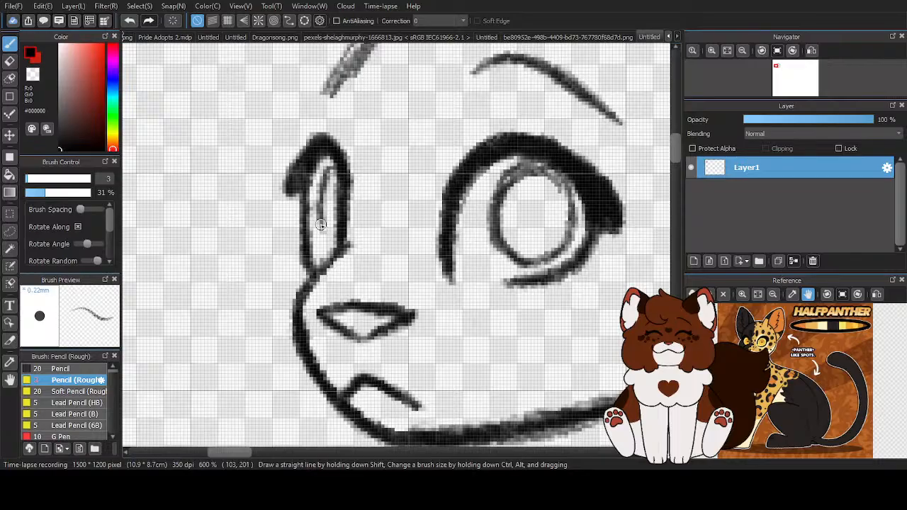
{"action": "scroll", "coordinate": [321, 215], "scroll_direction": "down", "scroll_amount": 5}
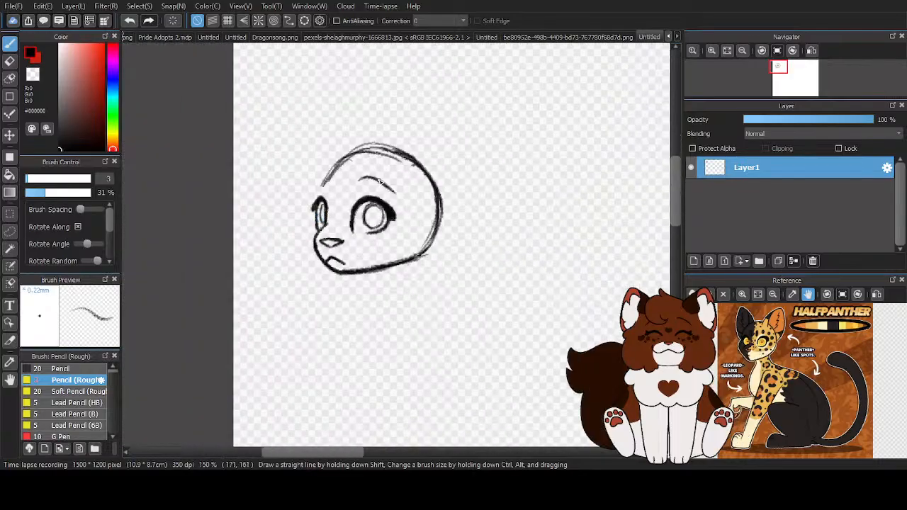
{"action": "scroll", "coordinate": [349, 188], "scroll_direction": "up", "scroll_amount": 2}
{"action": "left_click_drag", "start_coordinate": [304, 186], "coordinate": [321, 167]}
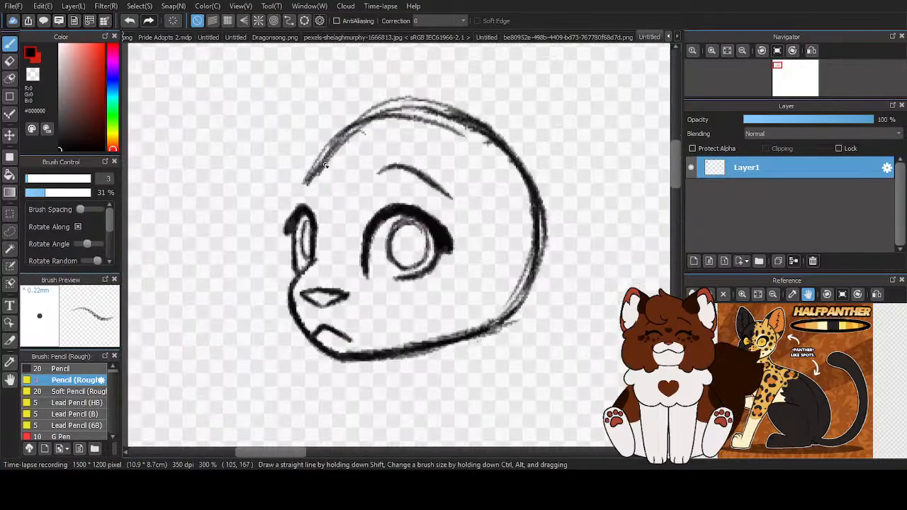
{"action": "scroll", "coordinate": [355, 201], "scroll_direction": "down", "scroll_amount": 2}
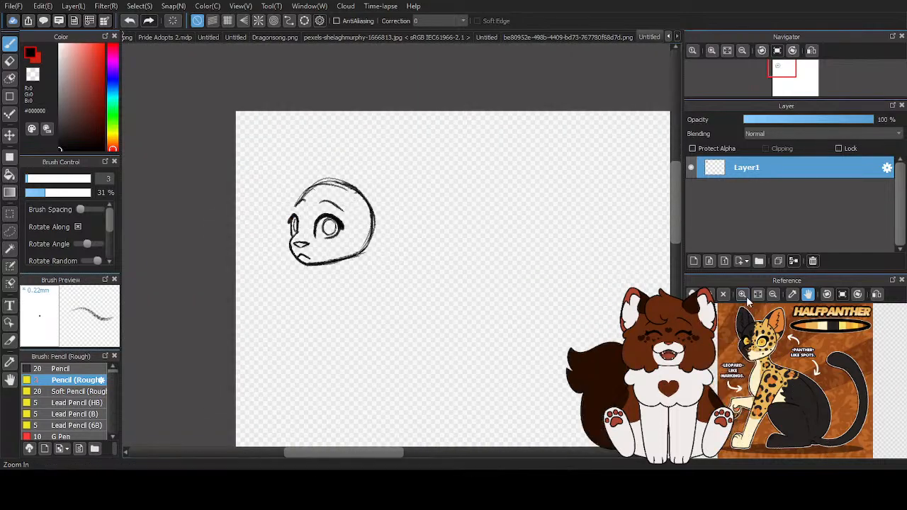
- Lasso the near eye and its brow, turn off Free Transform, shift them slightly away from the nose, apply and deselect
{"action": "scroll", "coordinate": [775, 348], "scroll_direction": "up", "scroll_amount": 3}
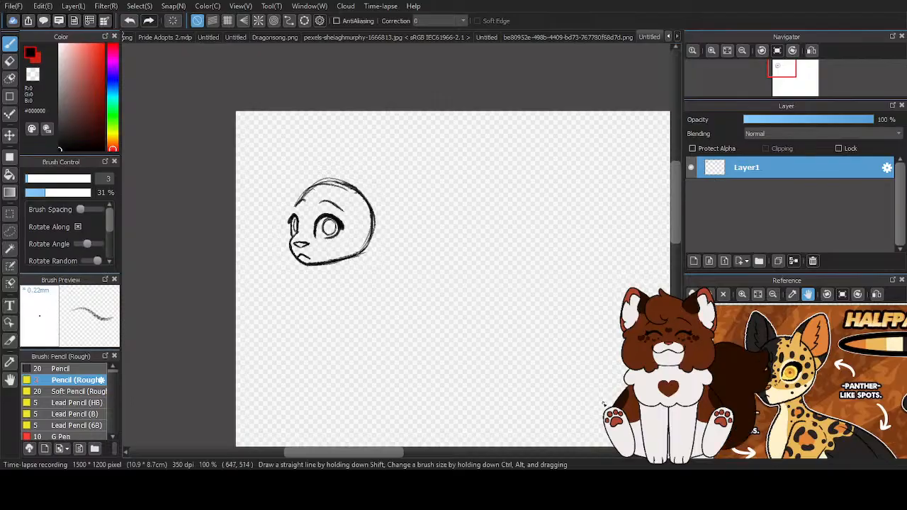
{"action": "scroll", "coordinate": [291, 235], "scroll_direction": "up", "scroll_amount": 2}
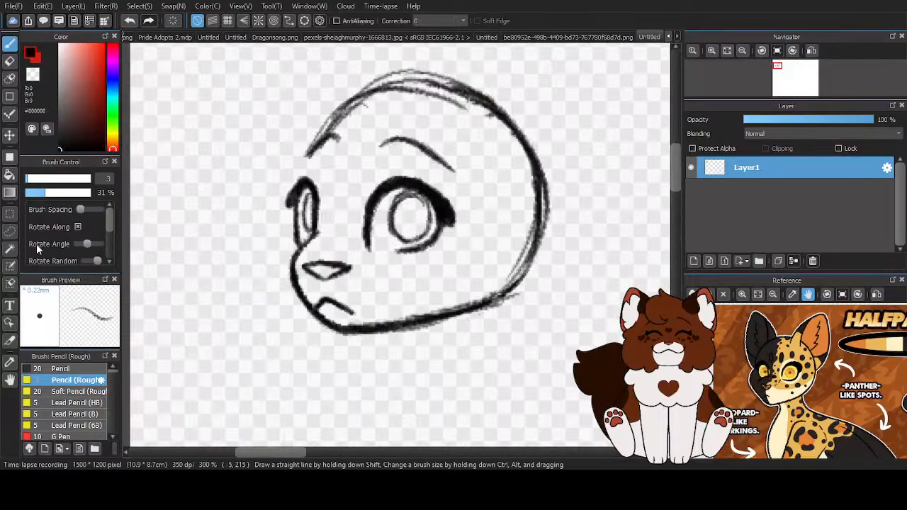
{"action": "left_click", "coordinate": [12, 230]}
{"action": "mouse_move", "coordinate": [347, 239]}
{"action": "left_mouse_down"}
{"action": "mouse_move", "coordinate": [365, 151]}
{"action": "mouse_move", "coordinate": [409, 121]}
{"action": "left_mouse_up"}
{"action": "mouse_move", "coordinate": [472, 255]}
{"action": "left_mouse_down"}
{"action": "mouse_move", "coordinate": [422, 284]}
{"action": "mouse_move", "coordinate": [365, 271]}
{"action": "left_mouse_up"}
{"action": "key", "text": "ctrl+t"}
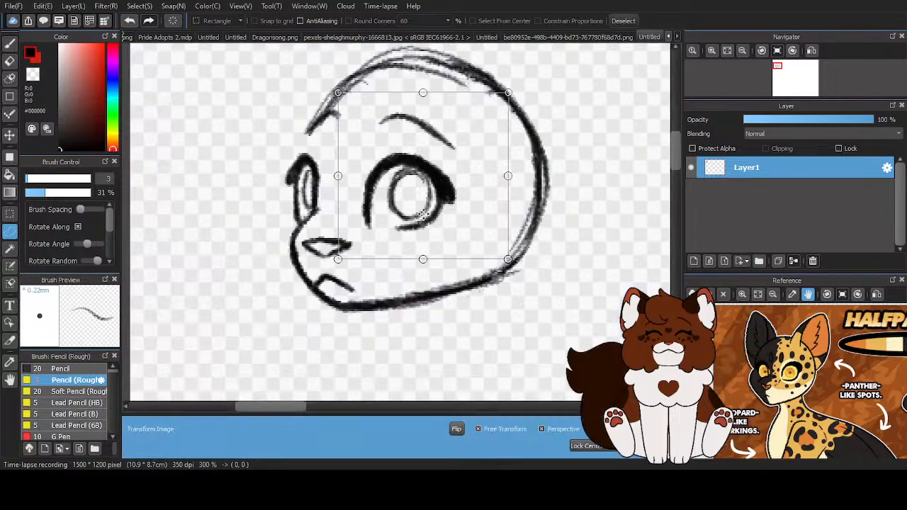
{"action": "left_click", "coordinate": [479, 430]}
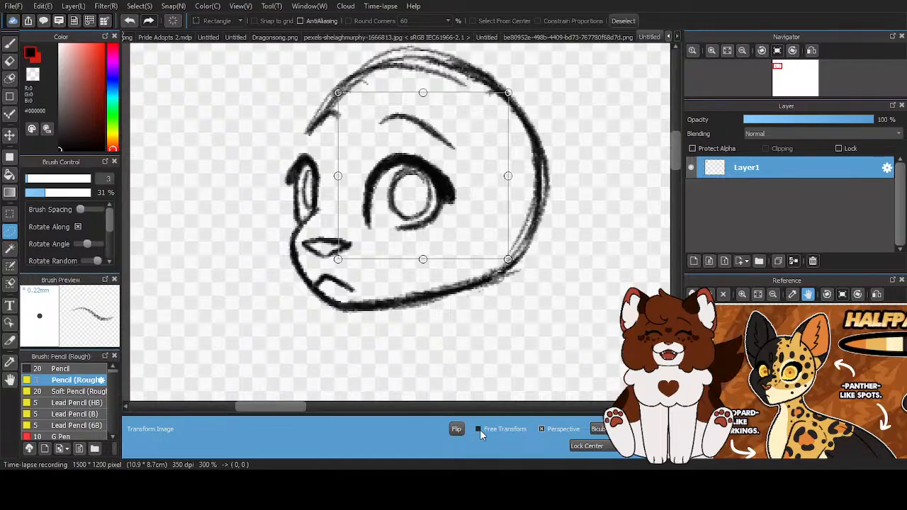
{"action": "left_click_drag", "start_coordinate": [393, 163], "coordinate": [406, 183]}
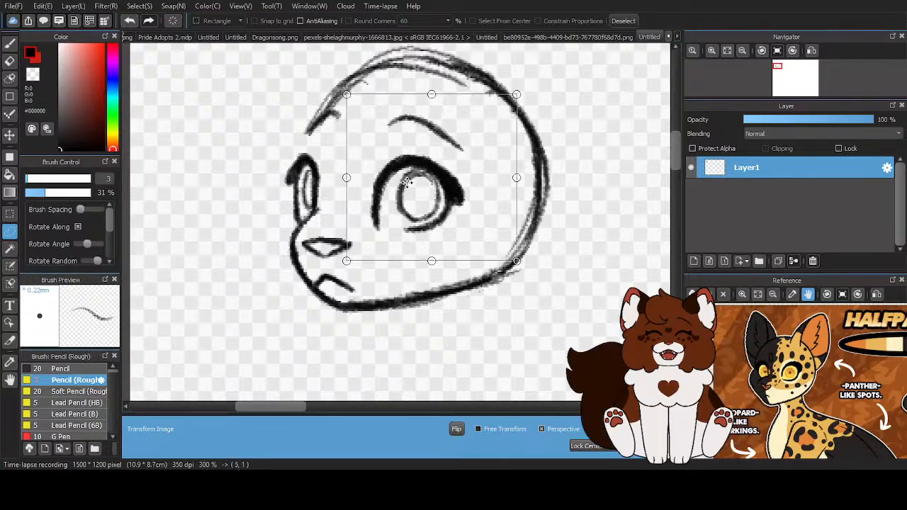
{"action": "key", "text": "Return"}
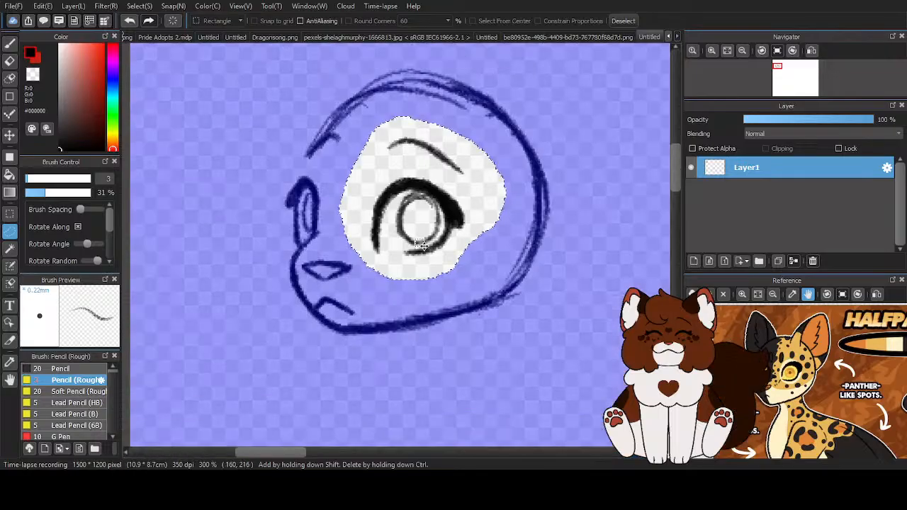
{"action": "scroll", "coordinate": [265, 231], "scroll_direction": "down", "scroll_amount": 2}
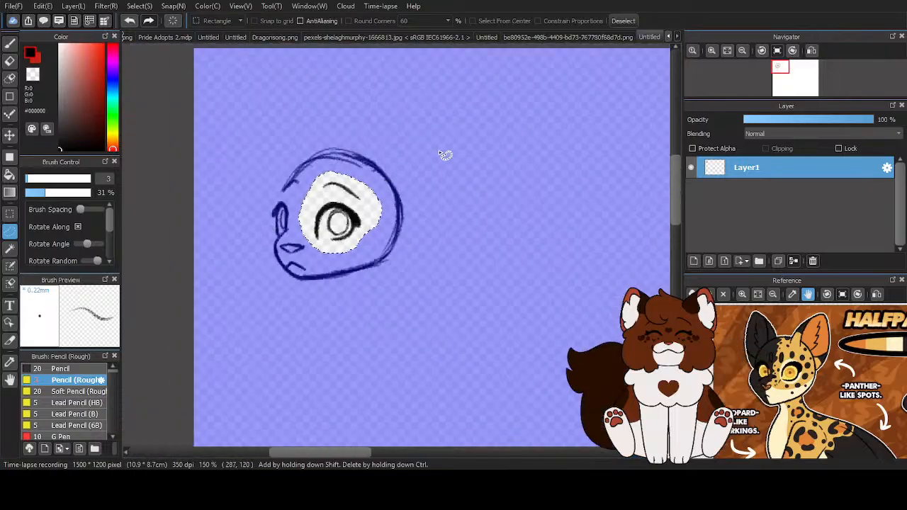
{"action": "left_click", "coordinate": [625, 21]}
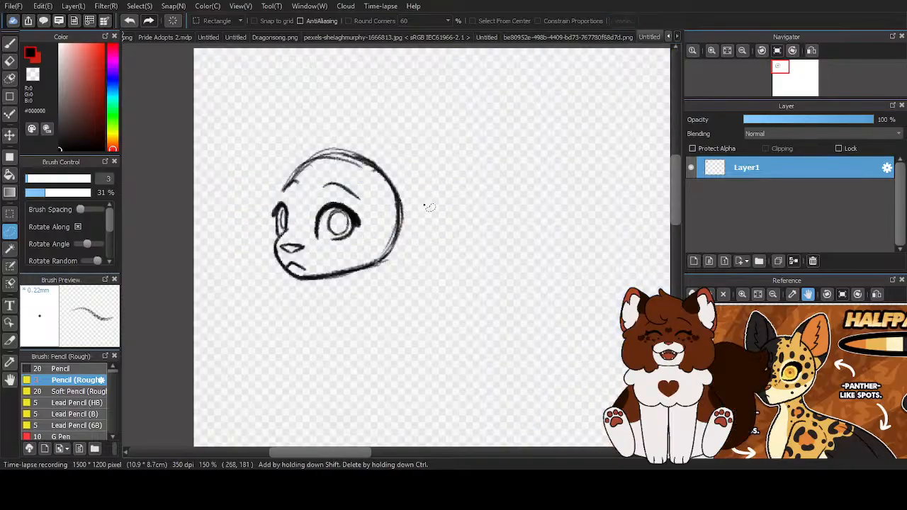
- Draw a small vertical slit pupil in the centre of the near eye's iris with the rough pencil
{"action": "left_click", "coordinate": [10, 42]}
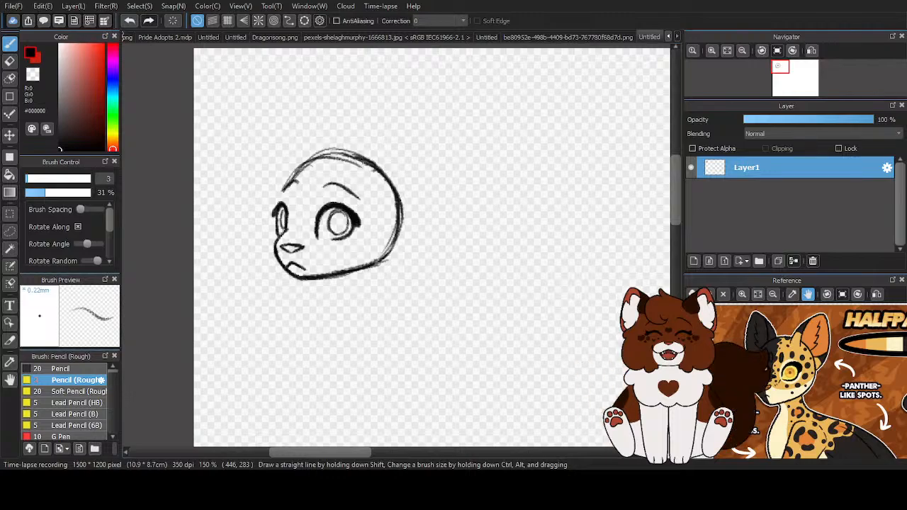
{"action": "scroll", "coordinate": [337, 222], "scroll_direction": "up", "scroll_amount": 5}
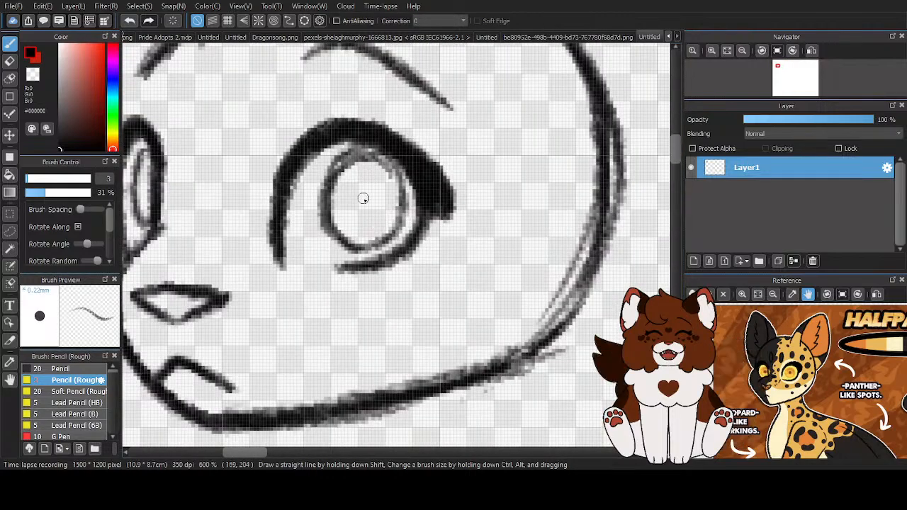
{"action": "left_click_drag", "start_coordinate": [363, 194], "coordinate": [363, 210]}
{"action": "scroll", "coordinate": [360, 195], "scroll_direction": "down", "scroll_amount": 3}
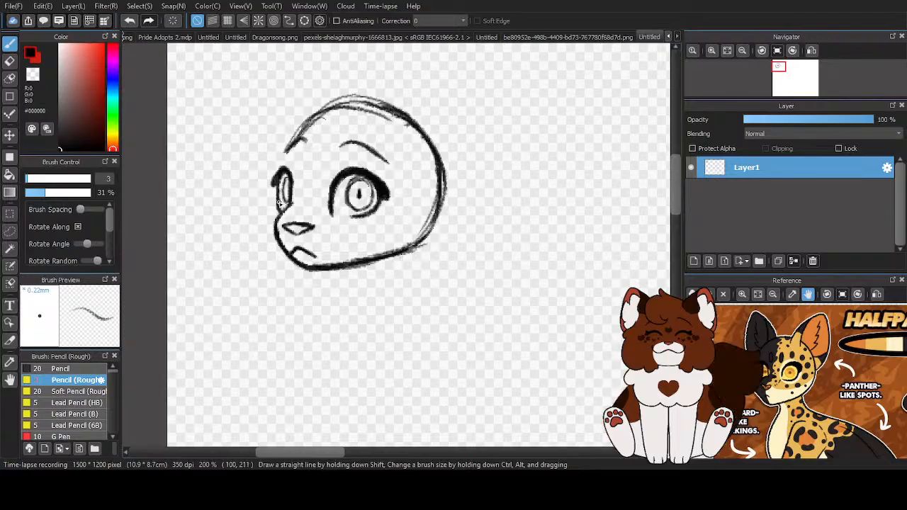
- Refine the near eye's iris outline with the rough pencil and the transparent colour, then return to black
{"action": "scroll", "coordinate": [281, 192], "scroll_direction": "up", "scroll_amount": 2}
{"action": "scroll", "coordinate": [333, 202], "scroll_direction": "down", "scroll_amount": 3}
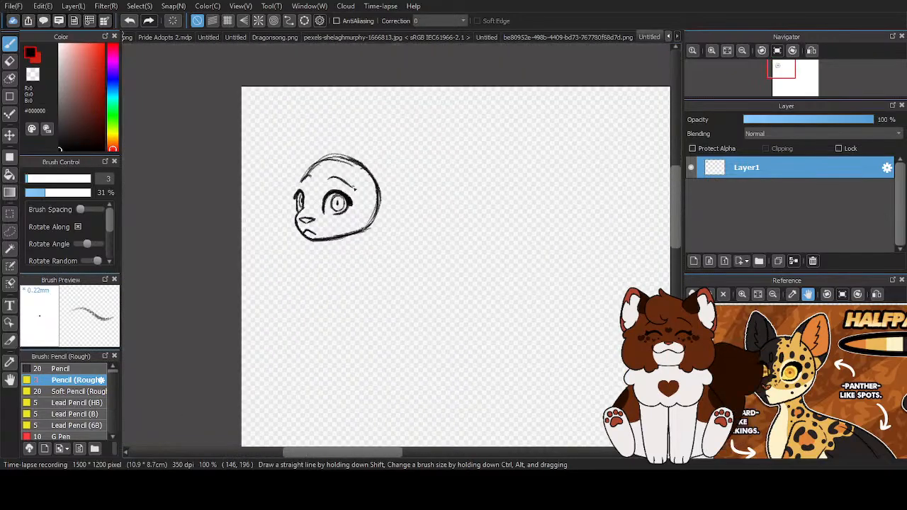
{"action": "scroll", "coordinate": [338, 204], "scroll_direction": "up", "scroll_amount": 4}
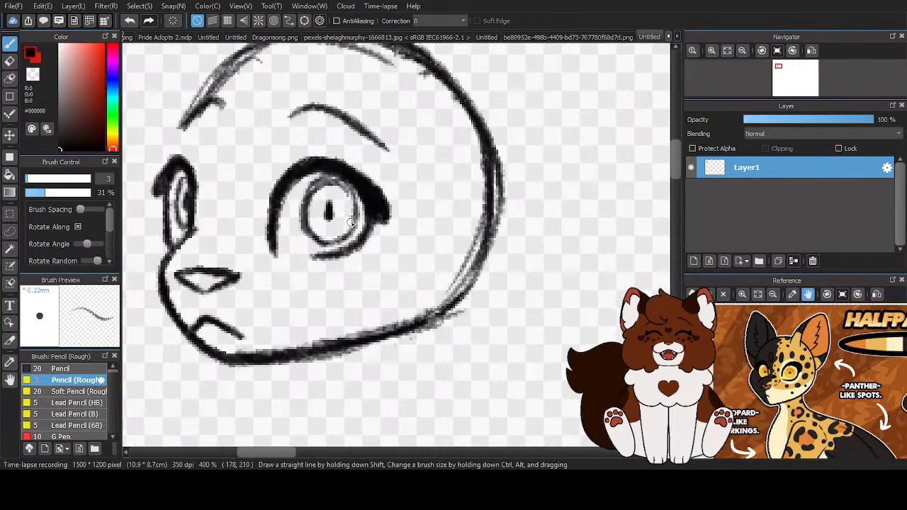
{"action": "mouse_move", "coordinate": [350, 200]}
{"action": "left_mouse_down"}
{"action": "mouse_move", "coordinate": [312, 180]}
{"action": "mouse_move", "coordinate": [299, 212]}
{"action": "mouse_move", "coordinate": [306, 238]}
{"action": "mouse_move", "coordinate": [326, 219]}
{"action": "mouse_move", "coordinate": [320, 242]}
{"action": "left_mouse_up"}
{"action": "scroll", "coordinate": [353, 214], "scroll_direction": "down", "scroll_amount": 1}
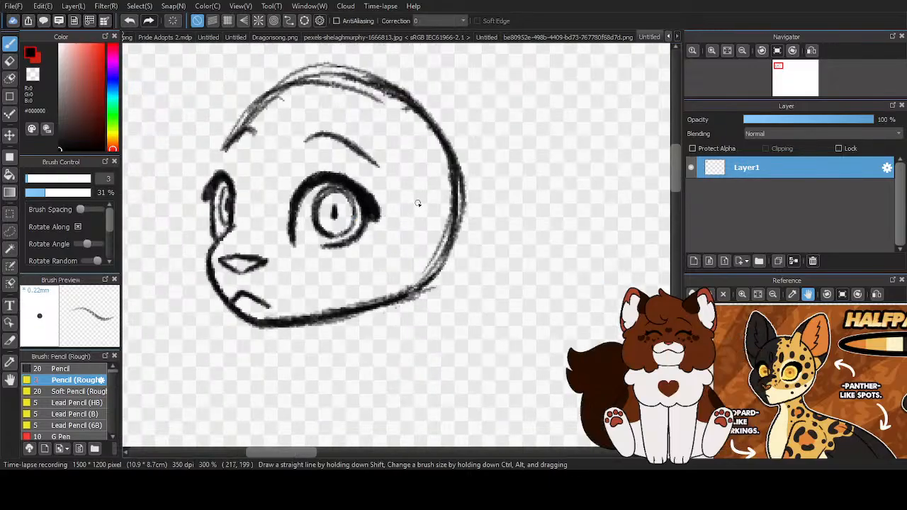
{"action": "scroll", "coordinate": [337, 201], "scroll_direction": "up", "scroll_amount": 3}
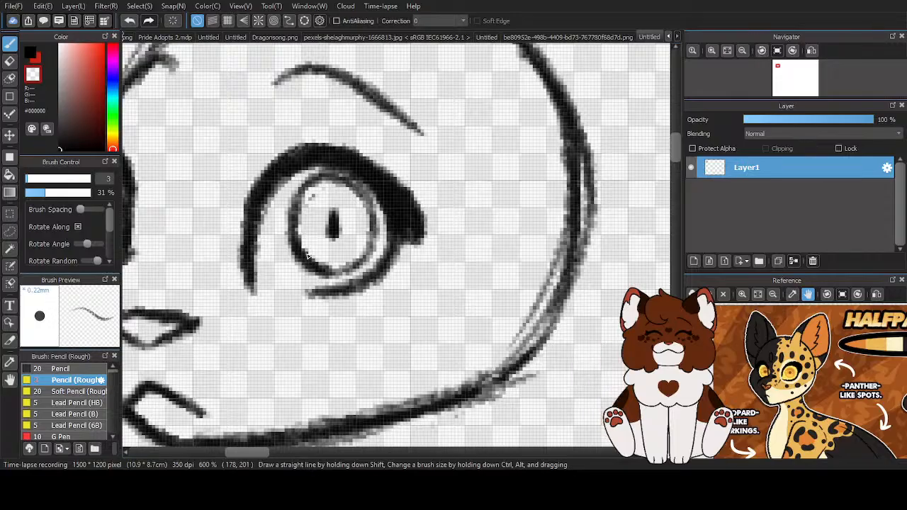
{"action": "scroll", "coordinate": [327, 198], "scroll_direction": "down", "scroll_amount": 8}
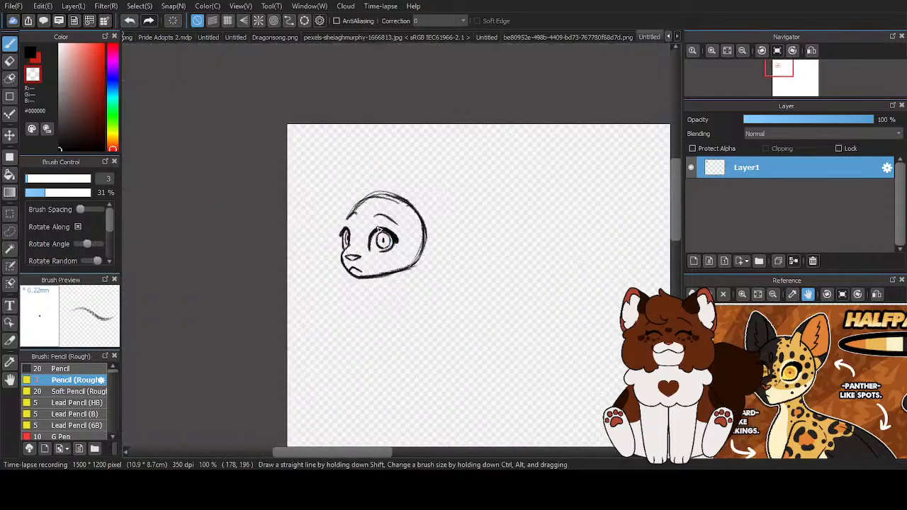
{"action": "left_click", "coordinate": [30, 54]}
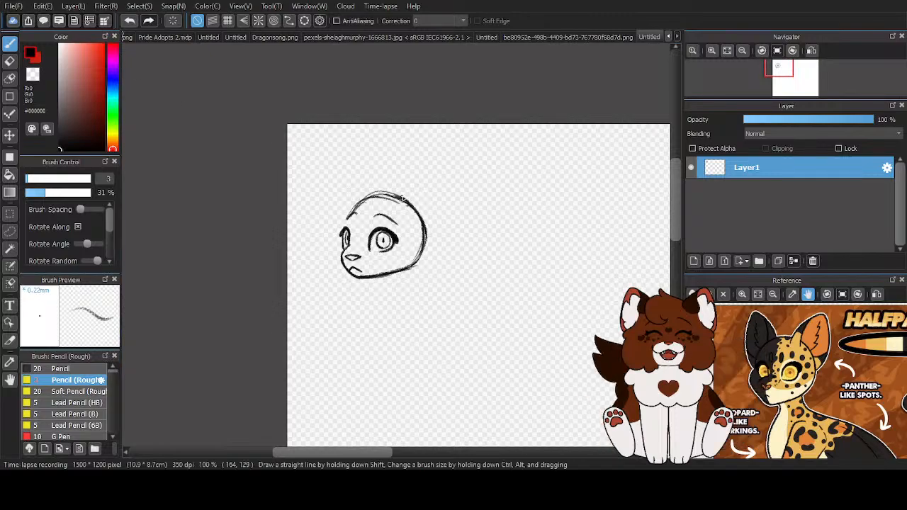
- Sketch a large pointed near ear rising from the crown and curving back down to the rear of the head
{"action": "scroll", "coordinate": [376, 222], "scroll_direction": "up", "scroll_amount": 4}
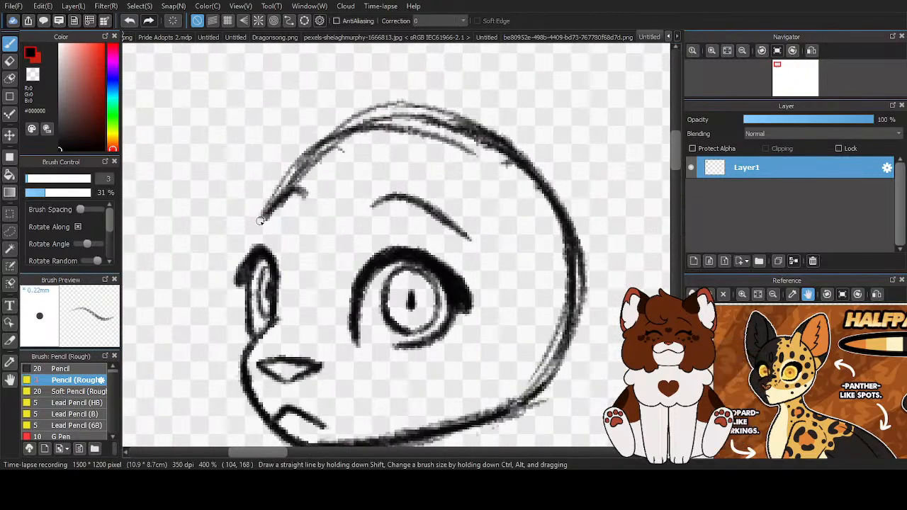
{"action": "scroll", "coordinate": [305, 205], "scroll_direction": "down", "scroll_amount": 5}
{"action": "scroll", "coordinate": [360, 197], "scroll_direction": "up", "scroll_amount": 3}
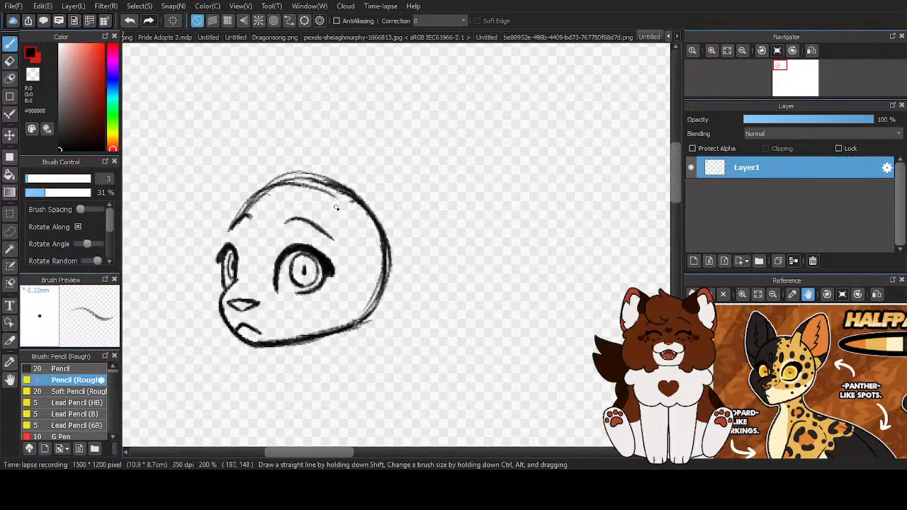
{"action": "mouse_move", "coordinate": [330, 193]}
{"action": "left_mouse_down"}
{"action": "mouse_move", "coordinate": [360, 168]}
{"action": "mouse_move", "coordinate": [349, 182]}
{"action": "mouse_move", "coordinate": [429, 143]}
{"action": "mouse_move", "coordinate": [401, 151]}
{"action": "mouse_move", "coordinate": [426, 186]}
{"action": "left_mouse_up"}
{"action": "left_click_drag", "start_coordinate": [422, 254], "coordinate": [393, 284]}
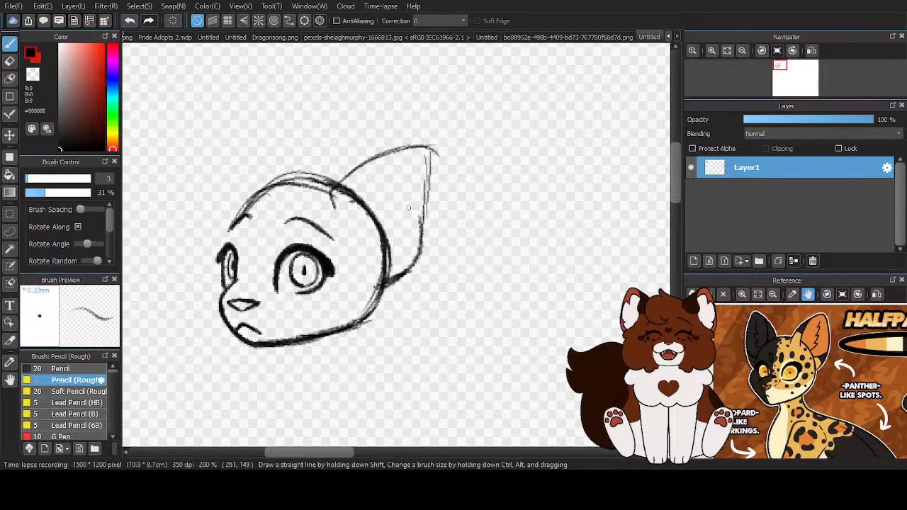
- Reinforce the near ear's outline along its upper edge, tip and back edge, joining its base to the cheek
{"action": "scroll", "coordinate": [400, 207], "scroll_direction": "up", "scroll_amount": 2}
{"action": "mouse_move", "coordinate": [304, 213]}
{"action": "left_mouse_down"}
{"action": "mouse_move", "coordinate": [343, 151]}
{"action": "mouse_move", "coordinate": [302, 182]}
{"action": "mouse_move", "coordinate": [366, 140]}
{"action": "mouse_move", "coordinate": [422, 123]}
{"action": "mouse_move", "coordinate": [410, 119]}
{"action": "mouse_move", "coordinate": [456, 130]}
{"action": "left_mouse_up"}
{"action": "left_click_drag", "start_coordinate": [443, 118], "coordinate": [440, 203]}
{"action": "left_click_drag", "start_coordinate": [444, 155], "coordinate": [431, 257]}
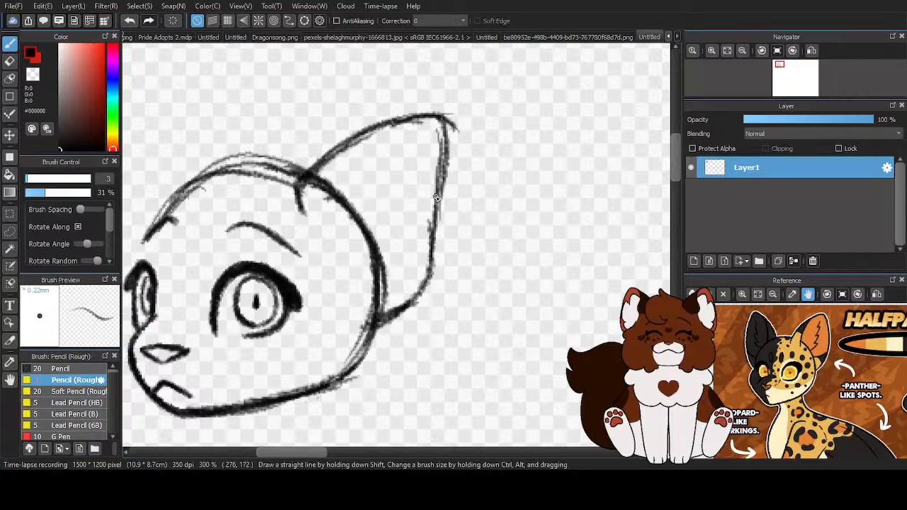
{"action": "mouse_move", "coordinate": [396, 317]}
{"action": "left_mouse_down"}
{"action": "mouse_move", "coordinate": [370, 326]}
{"action": "mouse_move", "coordinate": [394, 311]}
{"action": "mouse_move", "coordinate": [372, 312]}
{"action": "mouse_move", "coordinate": [386, 305]}
{"action": "mouse_move", "coordinate": [372, 272]}
{"action": "left_mouse_up"}
- Erase the skull line inside the ear and the loose lines above the crown, then redraw the crown in black
{"action": "key", "text": "c"}
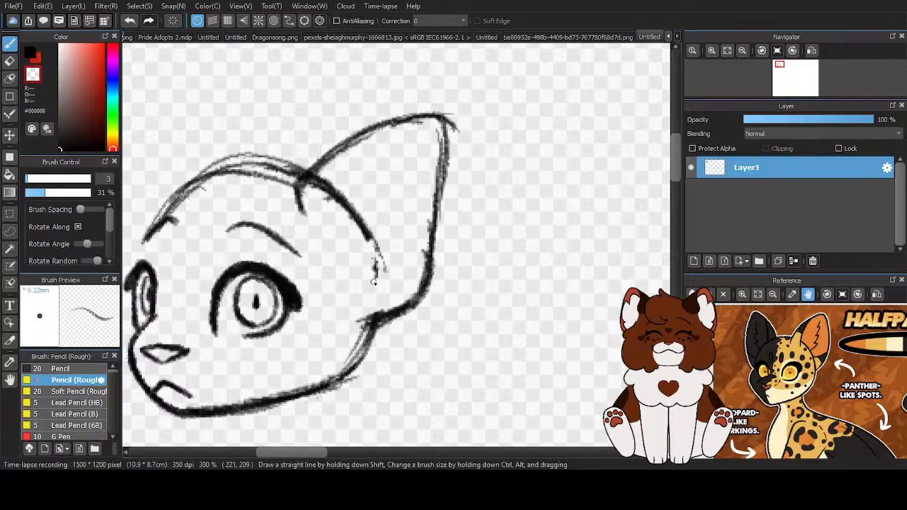
{"action": "mouse_move", "coordinate": [369, 238]}
{"action": "left_mouse_down"}
{"action": "mouse_move", "coordinate": [343, 188]}
{"action": "mouse_move", "coordinate": [320, 186]}
{"action": "mouse_move", "coordinate": [329, 201]}
{"action": "left_mouse_up"}
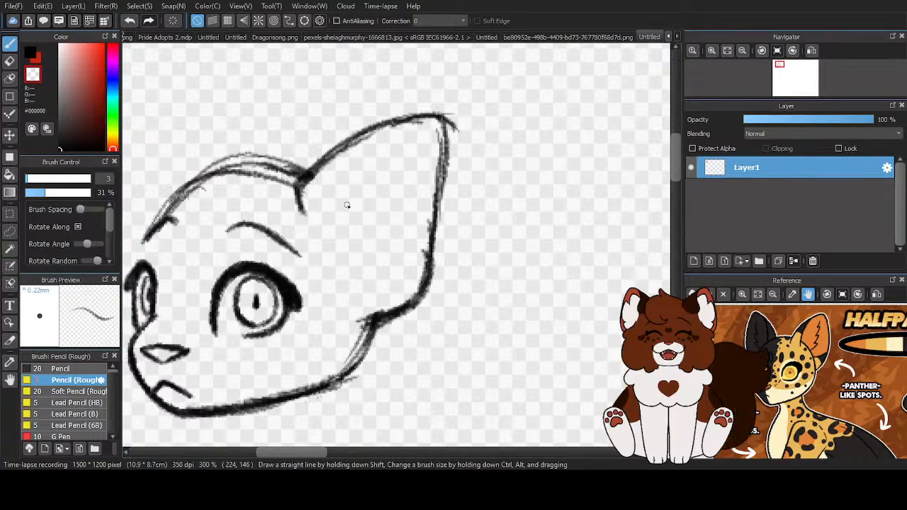
{"action": "mouse_move", "coordinate": [281, 162]}
{"action": "left_mouse_down"}
{"action": "mouse_move", "coordinate": [207, 166]}
{"action": "mouse_move", "coordinate": [229, 153]}
{"action": "left_mouse_up"}
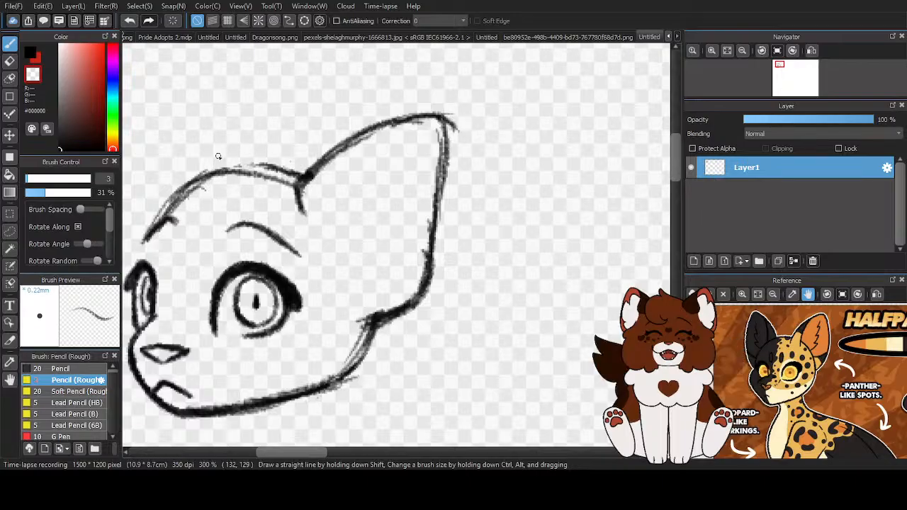
{"action": "key", "text": "c"}
{"action": "mouse_move", "coordinate": [301, 180]}
{"action": "left_mouse_down"}
{"action": "mouse_move", "coordinate": [163, 194]}
{"action": "mouse_move", "coordinate": [191, 188]}
{"action": "mouse_move", "coordinate": [146, 237]}
{"action": "left_mouse_up"}
{"action": "scroll", "coordinate": [277, 234], "scroll_direction": "down", "scroll_amount": 2}
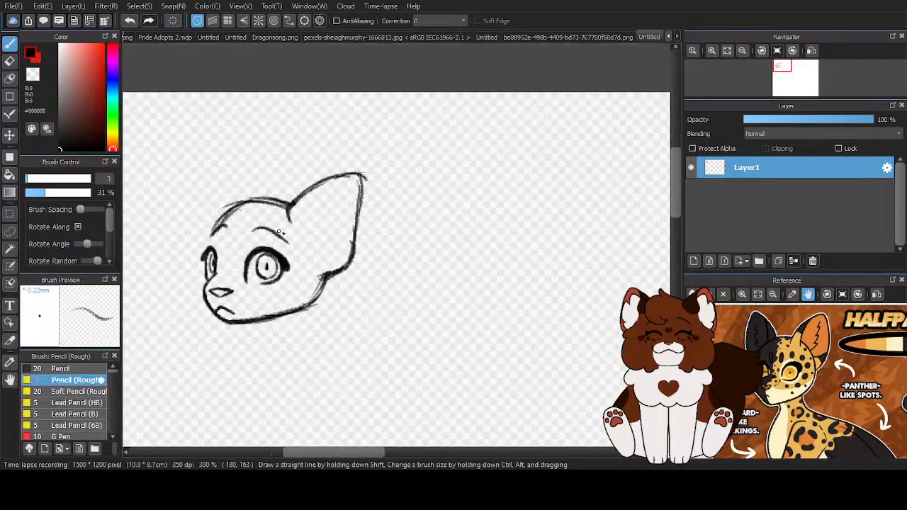
- Draw a curved inner-ear line from near the ear's tip down towards the near brow
{"action": "scroll", "coordinate": [288, 228], "scroll_direction": "up", "scroll_amount": 2}
{"action": "mouse_move", "coordinate": [330, 160]}
{"action": "left_mouse_down"}
{"action": "mouse_move", "coordinate": [297, 197]}
{"action": "mouse_move", "coordinate": [318, 170]}
{"action": "mouse_move", "coordinate": [297, 182]}
{"action": "mouse_move", "coordinate": [293, 265]}
{"action": "left_mouse_up"}
{"action": "scroll", "coordinate": [387, 253], "scroll_direction": "down", "scroll_amount": 3}
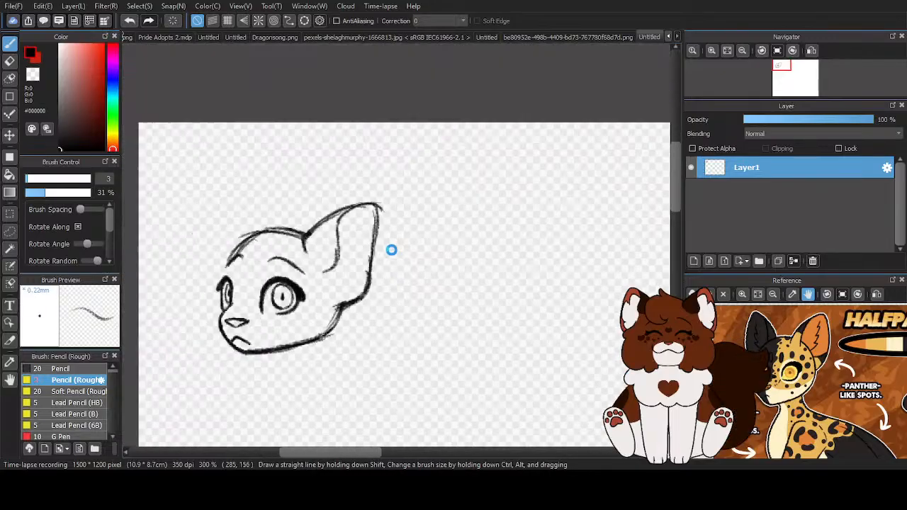
{"action": "scroll", "coordinate": [323, 280], "scroll_direction": "up", "scroll_amount": 2}
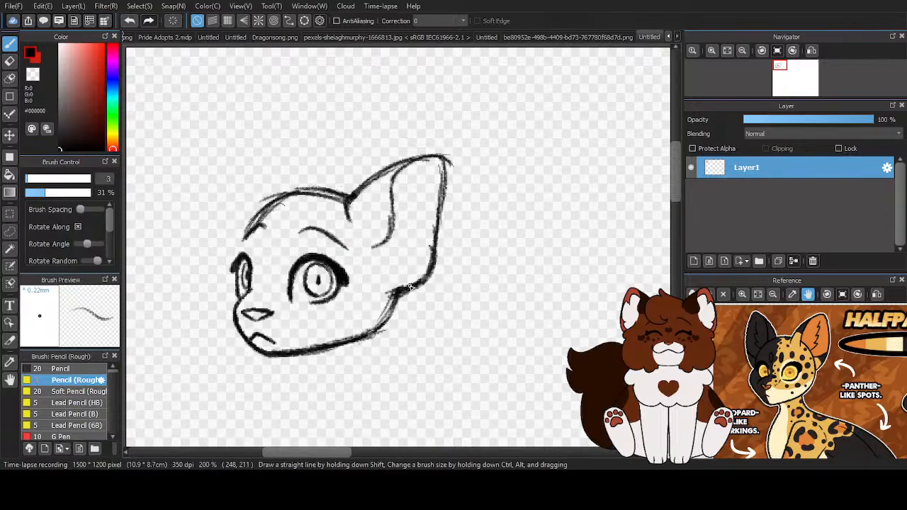
- Thicken the near ear's lower back edge and draw an inner fold curving from it towards the cheek
{"action": "scroll", "coordinate": [416, 284], "scroll_direction": "up", "scroll_amount": 1}
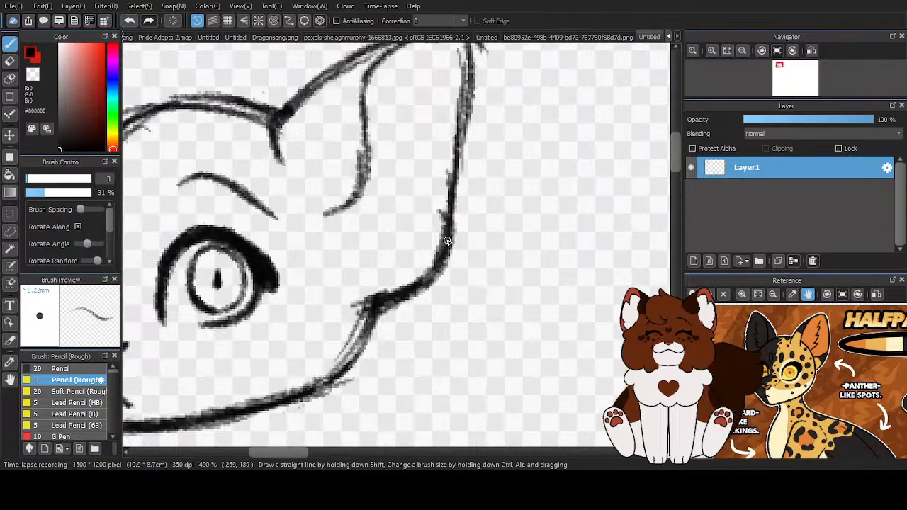
{"action": "mouse_move", "coordinate": [449, 214]}
{"action": "left_mouse_down"}
{"action": "mouse_move", "coordinate": [365, 268]}
{"action": "mouse_move", "coordinate": [454, 171]}
{"action": "left_mouse_up"}
{"action": "mouse_move", "coordinate": [452, 208]}
{"action": "left_mouse_down"}
{"action": "mouse_move", "coordinate": [401, 292]}
{"action": "mouse_move", "coordinate": [373, 297]}
{"action": "mouse_move", "coordinate": [452, 239]}
{"action": "left_mouse_up"}
{"action": "mouse_move", "coordinate": [450, 186]}
{"action": "left_mouse_down"}
{"action": "mouse_move", "coordinate": [364, 264]}
{"action": "mouse_move", "coordinate": [427, 226]}
{"action": "mouse_move", "coordinate": [365, 255]}
{"action": "mouse_move", "coordinate": [356, 278]}
{"action": "mouse_move", "coordinate": [434, 276]}
{"action": "mouse_move", "coordinate": [354, 265]}
{"action": "mouse_move", "coordinate": [353, 273]}
{"action": "mouse_move", "coordinate": [440, 229]}
{"action": "mouse_move", "coordinate": [383, 263]}
{"action": "left_mouse_up"}
- Erase the heavy lines where the ear base meets the cheek with the transparent colour, then return to black
{"action": "key", "text": "z"}
{"action": "mouse_move", "coordinate": [392, 225]}
{"action": "left_mouse_down"}
{"action": "mouse_move", "coordinate": [363, 244]}
{"action": "mouse_move", "coordinate": [347, 273]}
{"action": "mouse_move", "coordinate": [358, 312]}
{"action": "mouse_move", "coordinate": [425, 298]}
{"action": "mouse_move", "coordinate": [456, 249]}
{"action": "mouse_move", "coordinate": [351, 287]}
{"action": "left_mouse_up"}
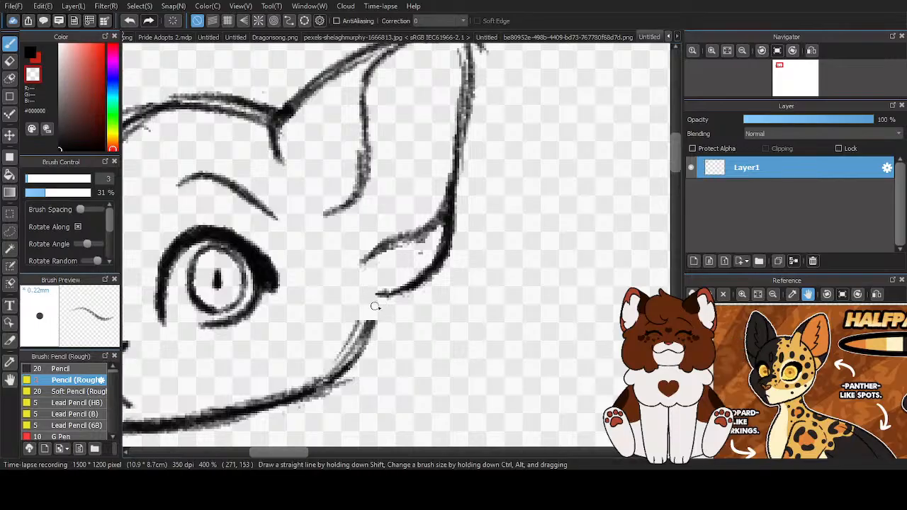
{"action": "scroll", "coordinate": [397, 273], "scroll_direction": "down", "scroll_amount": 3}
{"action": "left_click", "coordinate": [30, 54]}
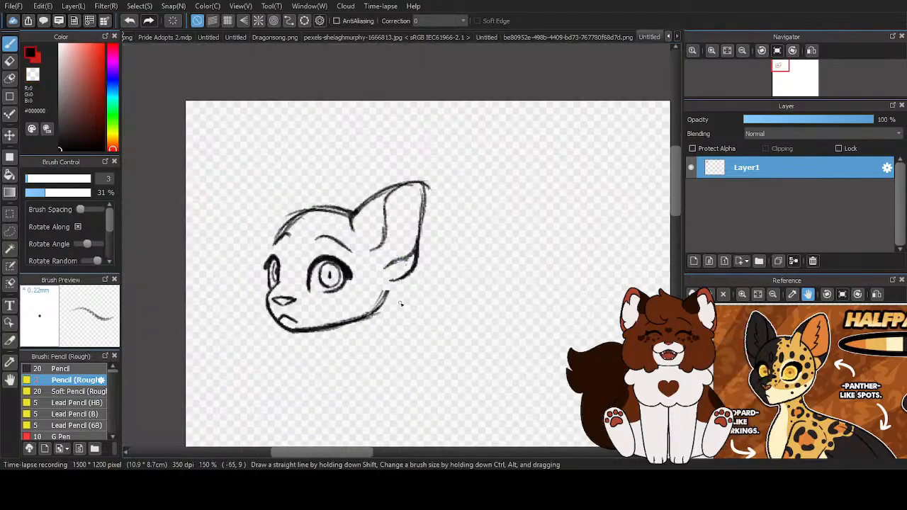
- Redraw the back of the cheek from inside the ear opening and thicken it down into the jawline
{"action": "scroll", "coordinate": [408, 301], "scroll_direction": "up", "scroll_amount": 2}
{"action": "mouse_move", "coordinate": [387, 222]}
{"action": "left_mouse_down"}
{"action": "mouse_move", "coordinate": [400, 273]}
{"action": "mouse_move", "coordinate": [394, 308]}
{"action": "left_mouse_up"}
{"action": "left_click_drag", "start_coordinate": [393, 244], "coordinate": [404, 304]}
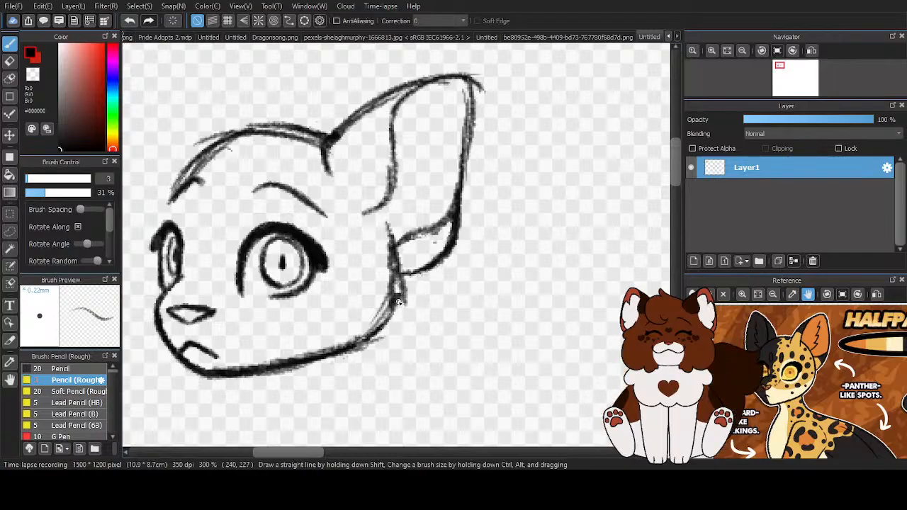
{"action": "scroll", "coordinate": [330, 326], "scroll_direction": "up", "scroll_amount": 2}
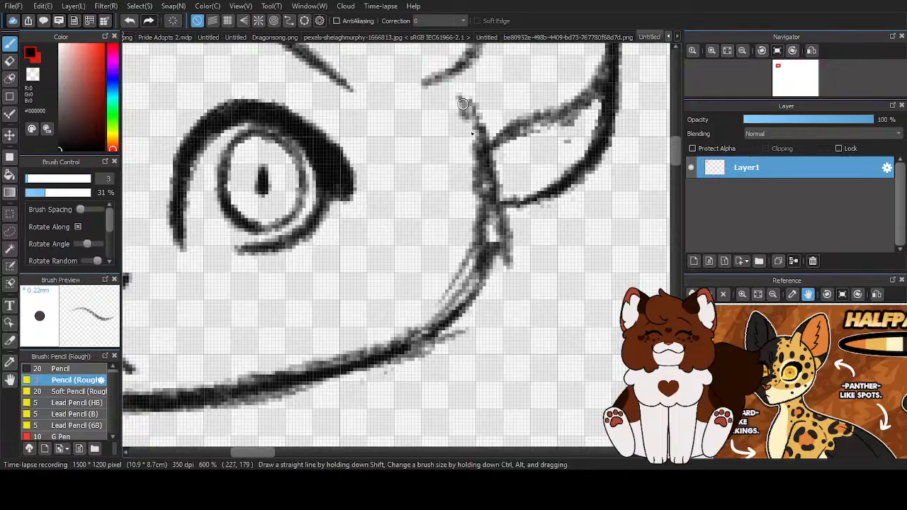
{"action": "left_click_drag", "start_coordinate": [463, 104], "coordinate": [468, 290]}
{"action": "mouse_move", "coordinate": [476, 192]}
{"action": "left_mouse_down"}
{"action": "mouse_move", "coordinate": [475, 257]}
{"action": "mouse_move", "coordinate": [417, 347]}
{"action": "mouse_move", "coordinate": [339, 374]}
{"action": "left_mouse_up"}
{"action": "left_click_drag", "start_coordinate": [221, 391], "coordinate": [414, 337]}
{"action": "mouse_move", "coordinate": [316, 368]}
{"action": "left_mouse_down"}
{"action": "mouse_move", "coordinate": [471, 295]}
{"action": "mouse_move", "coordinate": [495, 194]}
{"action": "left_mouse_up"}
{"action": "mouse_move", "coordinate": [458, 102]}
{"action": "left_mouse_down"}
{"action": "mouse_move", "coordinate": [479, 250]}
{"action": "mouse_move", "coordinate": [495, 170]}
{"action": "mouse_move", "coordinate": [500, 273]}
{"action": "mouse_move", "coordinate": [504, 215]}
{"action": "mouse_move", "coordinate": [504, 272]}
{"action": "mouse_move", "coordinate": [500, 204]}
{"action": "mouse_move", "coordinate": [468, 282]}
{"action": "left_mouse_up"}
- Clean the inner side of the cheek contour with the transparent colour, then redraw the ear's lower edge in black
{"action": "key", "text": "z"}
{"action": "left_click_drag", "start_coordinate": [464, 157], "coordinate": [440, 301]}
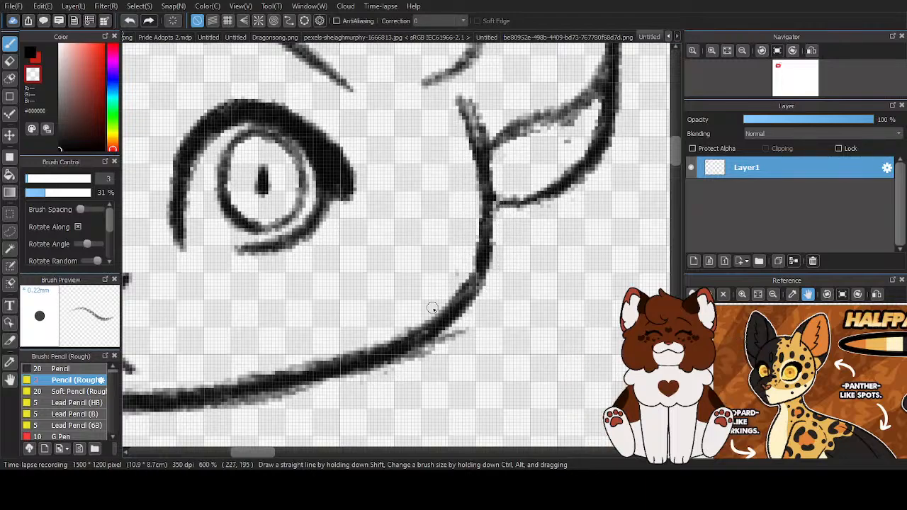
{"action": "key", "text": "c"}
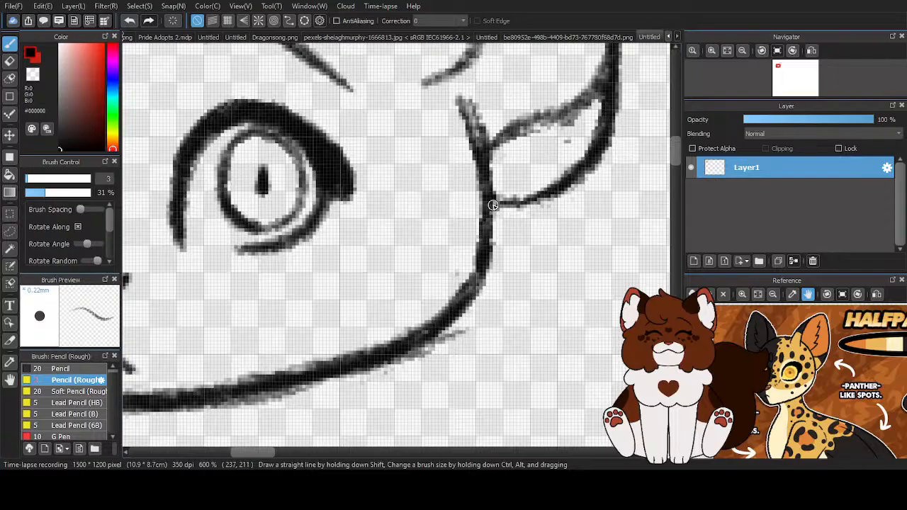
{"action": "left_click_drag", "start_coordinate": [493, 205], "coordinate": [544, 200]}
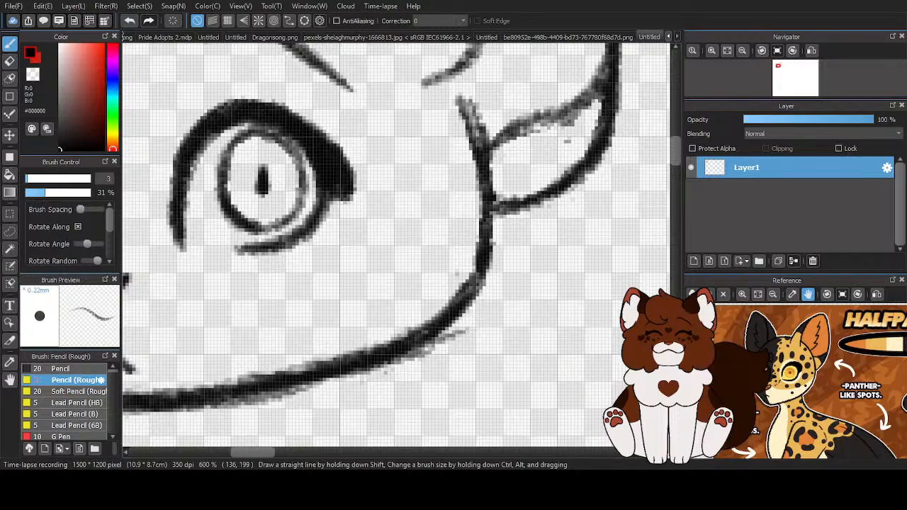
- Lasso the near ear, turn on Free Transform, shift and slightly skew it towards the face, apply and deselect
{"action": "scroll", "coordinate": [320, 184], "scroll_direction": "down", "scroll_amount": 3}
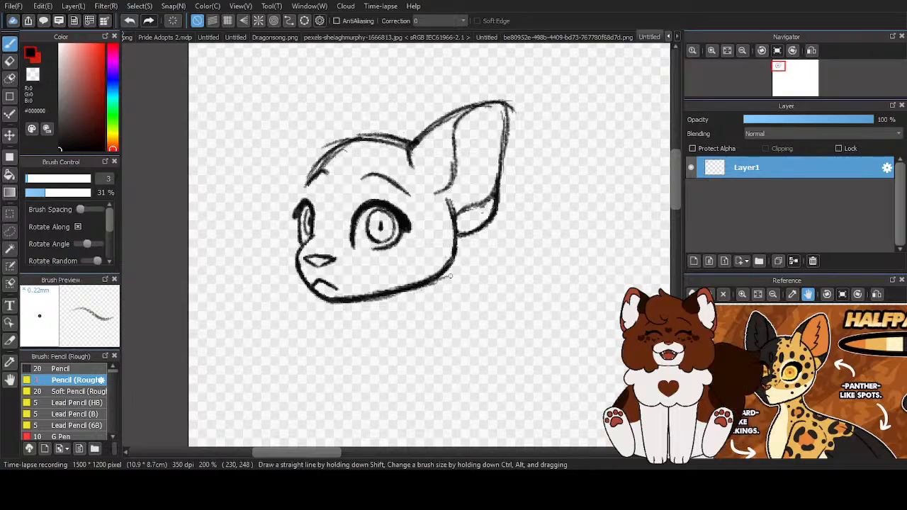
{"action": "scroll", "coordinate": [334, 227], "scroll_direction": "down", "scroll_amount": 2}
{"action": "scroll", "coordinate": [396, 223], "scroll_direction": "up", "scroll_amount": 2}
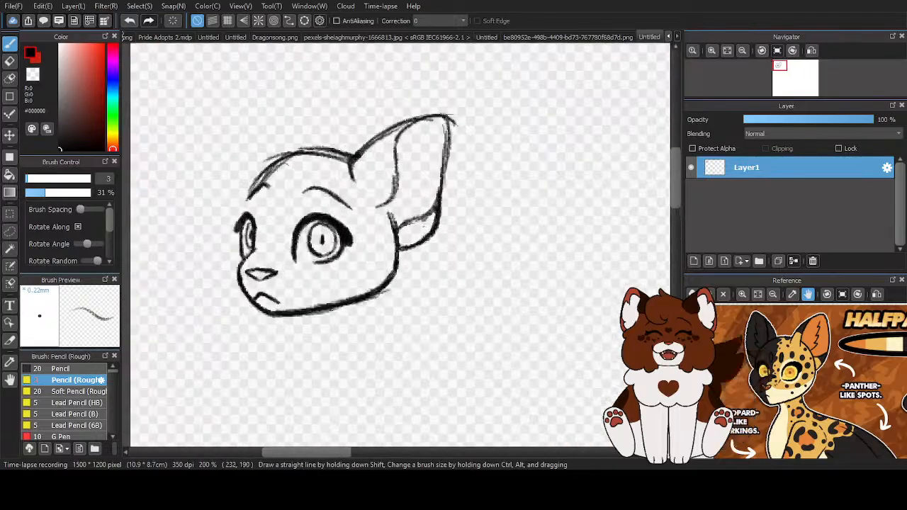
{"action": "key", "text": "m"}
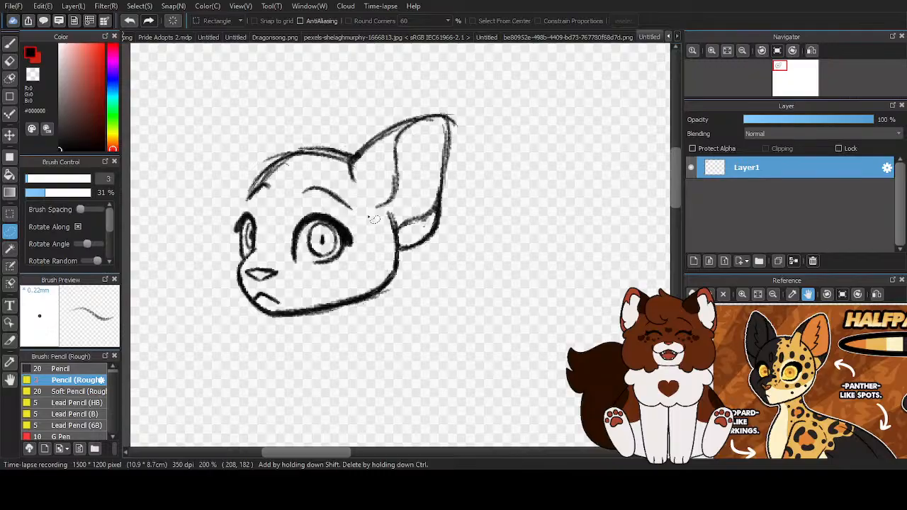
{"action": "scroll", "coordinate": [365, 219], "scroll_direction": "up", "scroll_amount": 1}
{"action": "mouse_move", "coordinate": [343, 160]}
{"action": "left_mouse_down"}
{"action": "mouse_move", "coordinate": [426, 47]}
{"action": "mouse_move", "coordinate": [504, 59]}
{"action": "mouse_move", "coordinate": [531, 140]}
{"action": "mouse_move", "coordinate": [500, 260]}
{"action": "mouse_move", "coordinate": [423, 273]}
{"action": "left_mouse_up"}
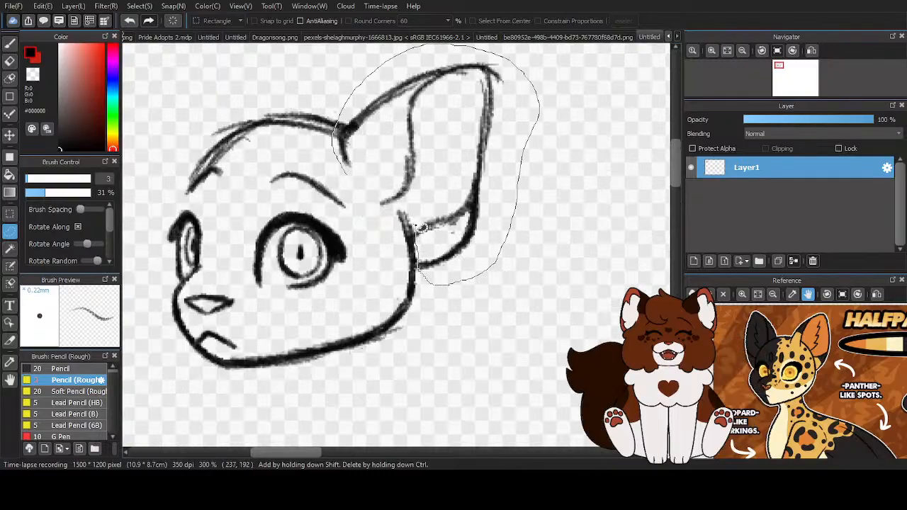
{"action": "left_click_drag", "start_coordinate": [359, 201], "coordinate": [360, 200]}
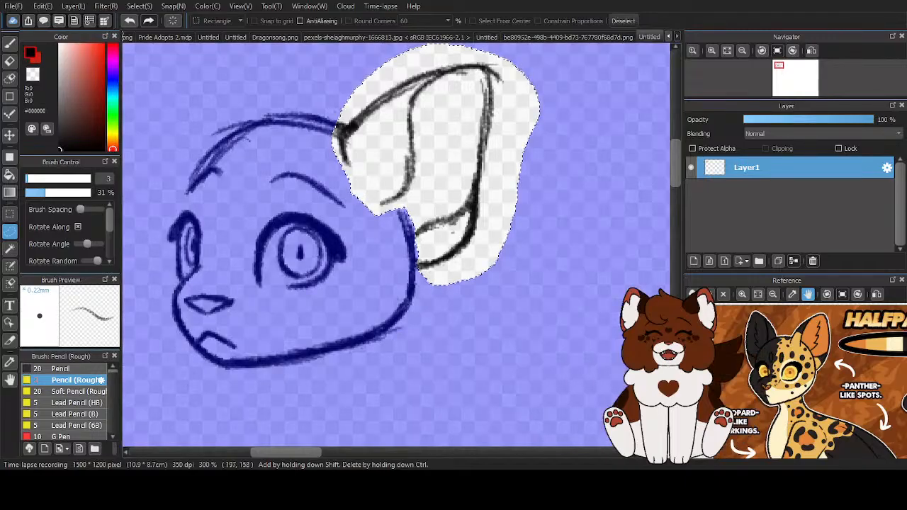
{"action": "key", "text": "ctrl+t"}
{"action": "scroll", "coordinate": [495, 334], "scroll_direction": "down", "scroll_amount": 1}
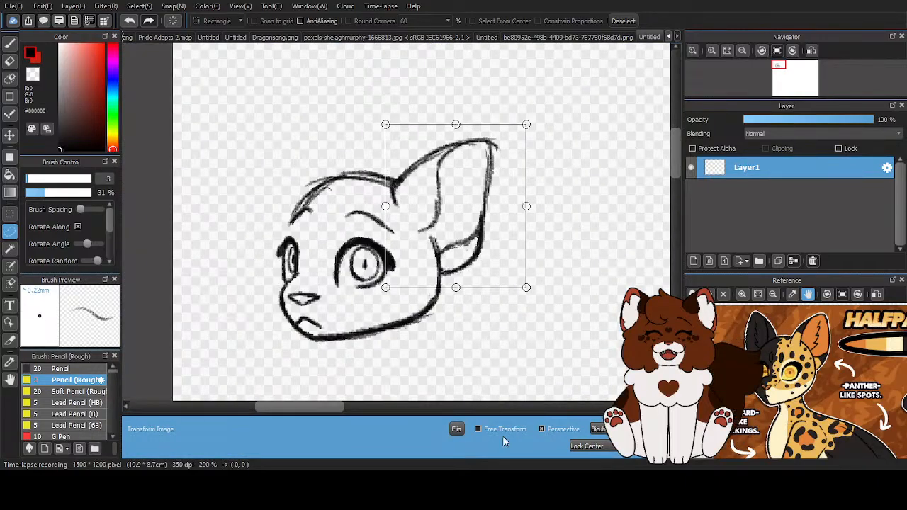
{"action": "left_click", "coordinate": [482, 430]}
{"action": "left_click_drag", "start_coordinate": [525, 124], "coordinate": [520, 126]}
{"action": "left_click_drag", "start_coordinate": [434, 197], "coordinate": [430, 199]}
{"action": "left_click_drag", "start_coordinate": [515, 127], "coordinate": [524, 128]}
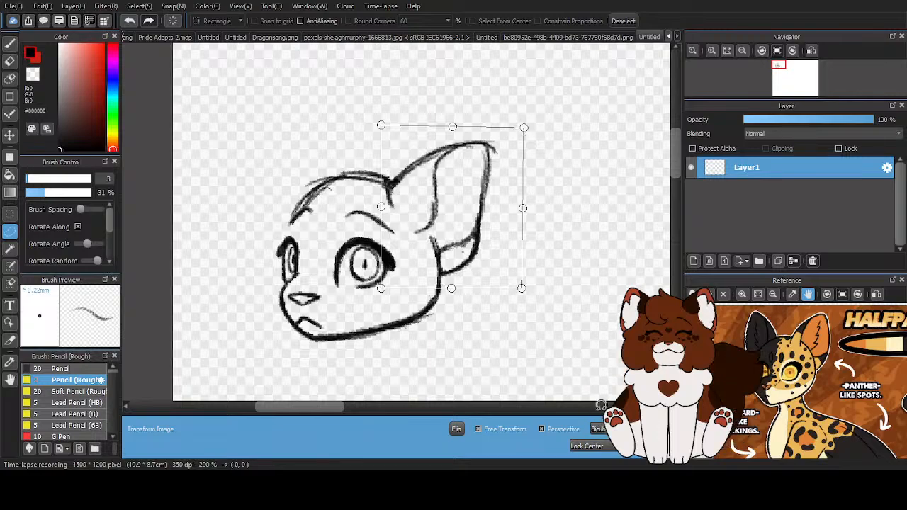
{"action": "key", "text": "Return"}
{"action": "left_click", "coordinate": [623, 22]}
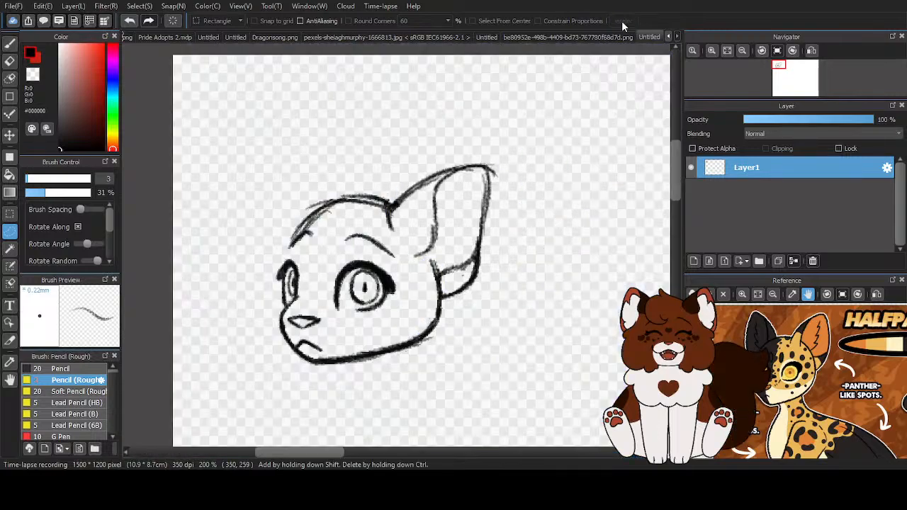
- Redraw the crown and forehead with the brush, extending the contour down past the far eye to the muzzle
{"action": "left_click", "coordinate": [9, 43]}
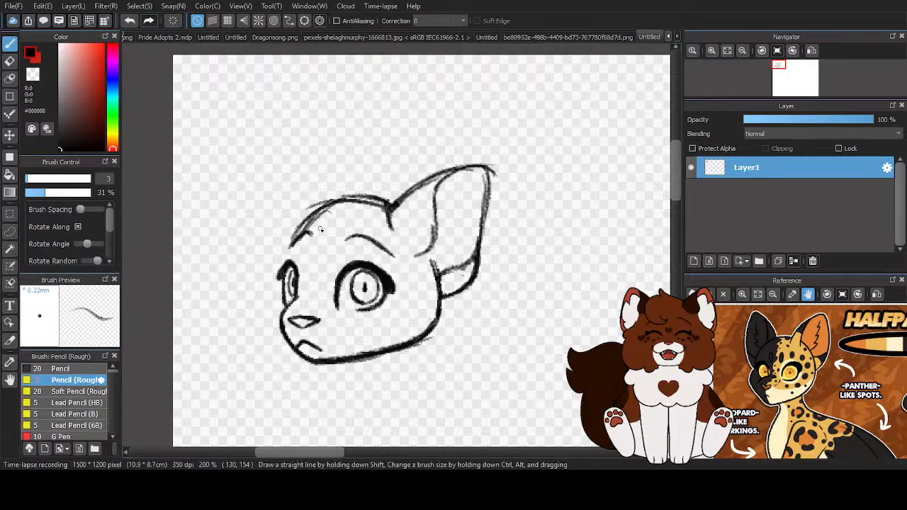
{"action": "scroll", "coordinate": [296, 179], "scroll_direction": "up", "scroll_amount": 1}
{"action": "mouse_move", "coordinate": [406, 195]}
{"action": "left_mouse_down"}
{"action": "mouse_move", "coordinate": [334, 196]}
{"action": "mouse_move", "coordinate": [401, 203]}
{"action": "mouse_move", "coordinate": [309, 202]}
{"action": "left_mouse_up"}
{"action": "mouse_move", "coordinate": [409, 199]}
{"action": "left_mouse_down"}
{"action": "mouse_move", "coordinate": [290, 213]}
{"action": "mouse_move", "coordinate": [304, 211]}
{"action": "mouse_move", "coordinate": [254, 288]}
{"action": "left_mouse_up"}
{"action": "mouse_move", "coordinate": [277, 235]}
{"action": "left_mouse_down"}
{"action": "mouse_move", "coordinate": [258, 268]}
{"action": "mouse_move", "coordinate": [266, 257]}
{"action": "mouse_move", "coordinate": [250, 301]}
{"action": "left_mouse_up"}
{"action": "left_click_drag", "start_coordinate": [264, 258], "coordinate": [252, 296]}
{"action": "left_click_drag", "start_coordinate": [247, 351], "coordinate": [263, 392]}
{"action": "left_click_drag", "start_coordinate": [251, 305], "coordinate": [248, 369]}
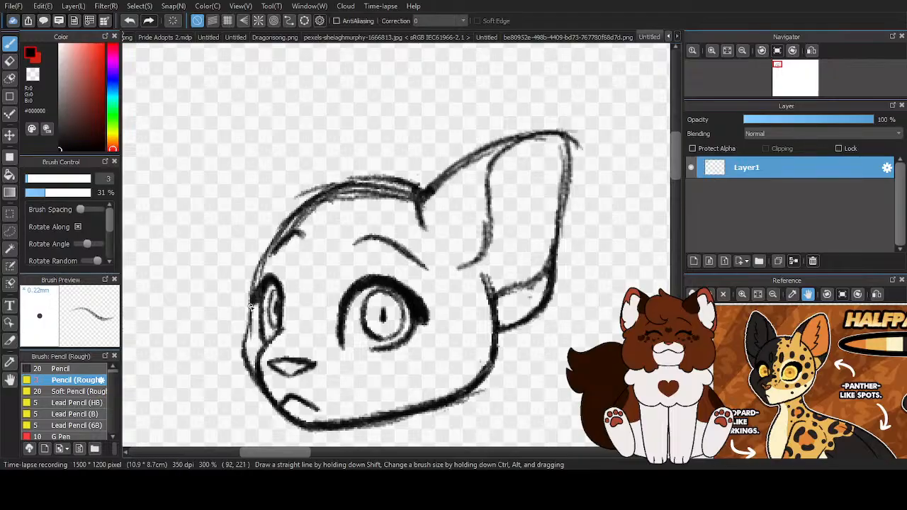
- Thicken the forehead and crown line in black, then clean its outer and inner edges with the transparent colour
{"action": "mouse_move", "coordinate": [263, 287]}
{"action": "left_mouse_down"}
{"action": "mouse_move", "coordinate": [273, 237]}
{"action": "mouse_move", "coordinate": [294, 209]}
{"action": "mouse_move", "coordinate": [454, 186]}
{"action": "mouse_move", "coordinate": [295, 188]}
{"action": "mouse_move", "coordinate": [375, 170]}
{"action": "left_mouse_up"}
{"action": "key", "text": "c"}
{"action": "scroll", "coordinate": [299, 201], "scroll_direction": "up", "scroll_amount": 1}
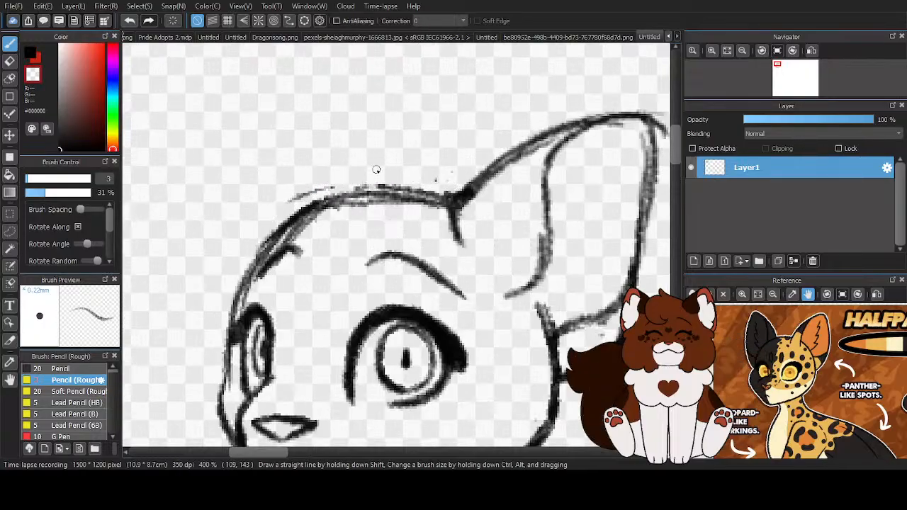
{"action": "mouse_move", "coordinate": [449, 191]}
{"action": "left_mouse_down"}
{"action": "mouse_move", "coordinate": [432, 213]}
{"action": "mouse_move", "coordinate": [413, 202]}
{"action": "mouse_move", "coordinate": [301, 240]}
{"action": "mouse_move", "coordinate": [271, 214]}
{"action": "mouse_move", "coordinate": [387, 171]}
{"action": "mouse_move", "coordinate": [341, 180]}
{"action": "left_mouse_up"}
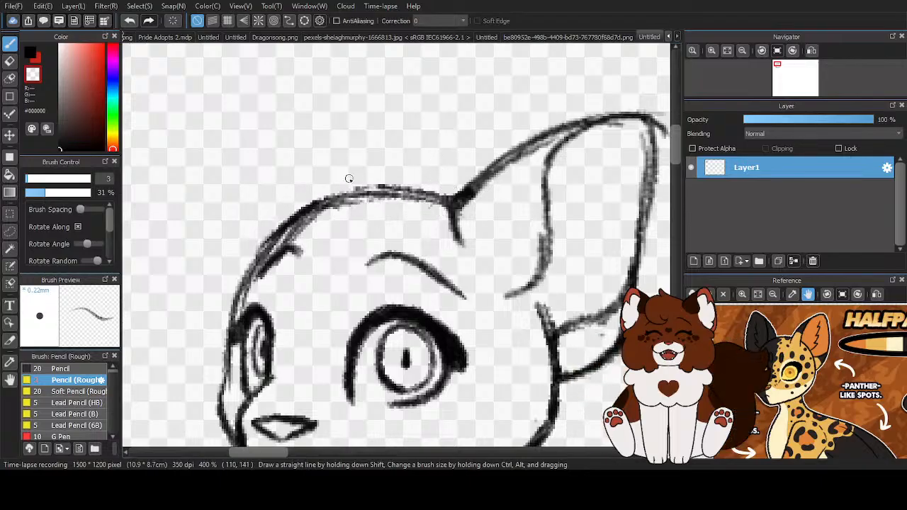
{"action": "left_click_drag", "start_coordinate": [275, 246], "coordinate": [324, 215]}
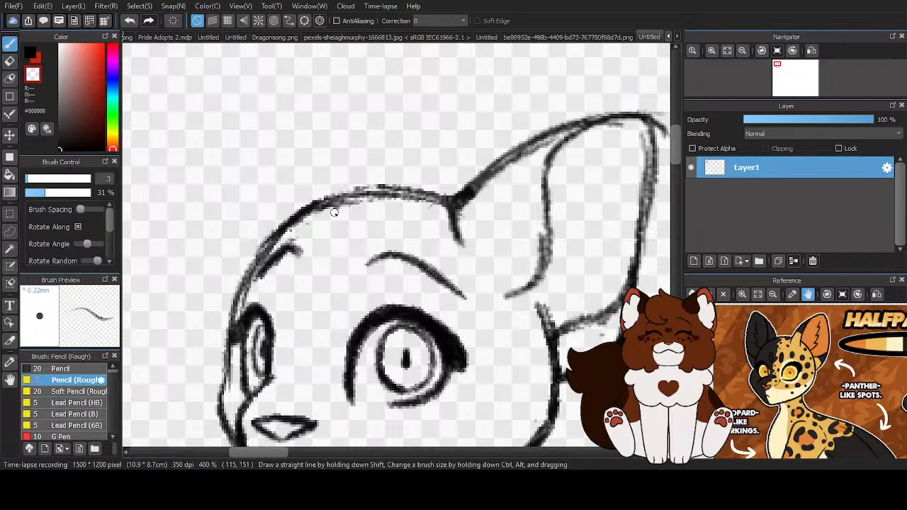
{"action": "scroll", "coordinate": [300, 178], "scroll_direction": "down", "scroll_amount": 4}
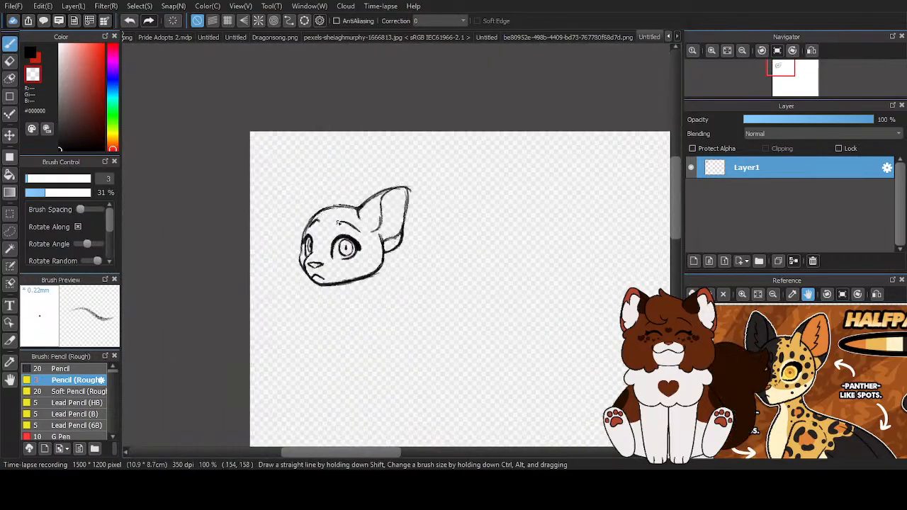
- Draw the tall pointed far ear in black, running from the crown up to its tip and down beside the far eye
{"action": "scroll", "coordinate": [338, 223], "scroll_direction": "up", "scroll_amount": 1}
{"action": "key", "text": "x"}
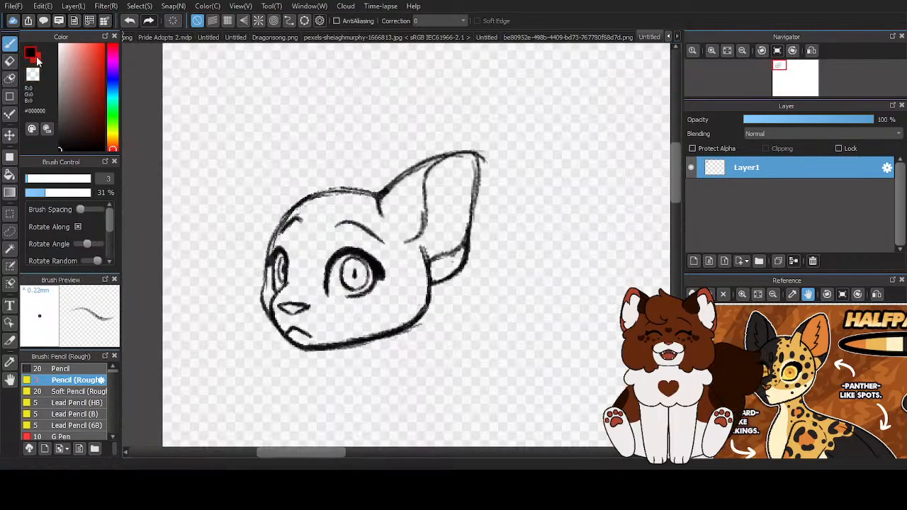
{"action": "scroll", "coordinate": [334, 203], "scroll_direction": "up", "scroll_amount": 1}
{"action": "left_click_drag", "start_coordinate": [308, 192], "coordinate": [258, 79]}
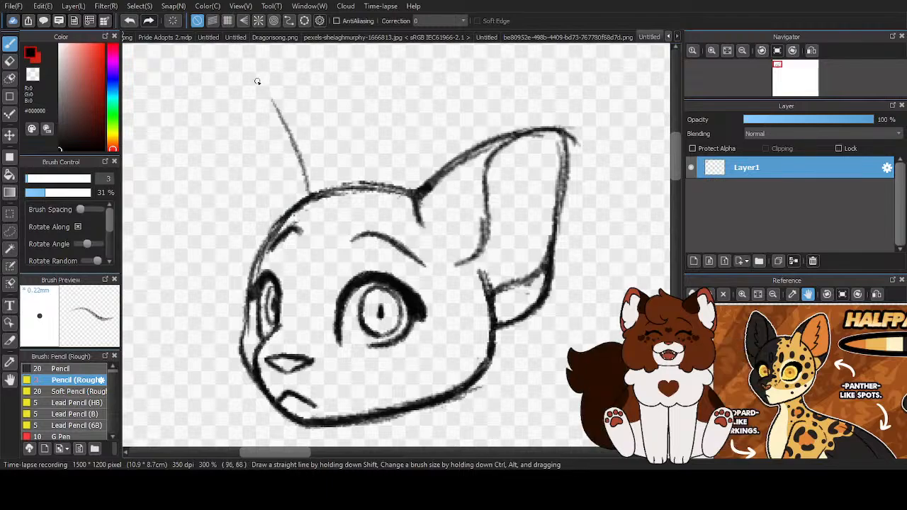
{"action": "mouse_move", "coordinate": [277, 125]}
{"action": "left_mouse_down"}
{"action": "mouse_move", "coordinate": [240, 118]}
{"action": "mouse_move", "coordinate": [296, 151]}
{"action": "left_mouse_up"}
{"action": "mouse_move", "coordinate": [250, 93]}
{"action": "left_mouse_down"}
{"action": "mouse_move", "coordinate": [237, 146]}
{"action": "mouse_move", "coordinate": [230, 234]}
{"action": "mouse_move", "coordinate": [247, 298]}
{"action": "left_mouse_up"}
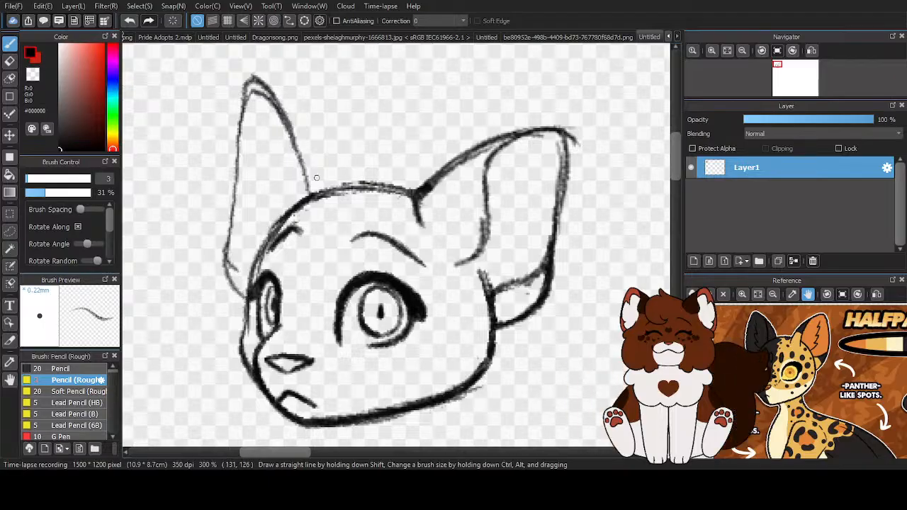
{"action": "mouse_move", "coordinate": [310, 196]}
{"action": "left_mouse_down"}
{"action": "mouse_move", "coordinate": [307, 162]}
{"action": "mouse_move", "coordinate": [282, 114]}
{"action": "mouse_move", "coordinate": [262, 97]}
{"action": "mouse_move", "coordinate": [238, 148]}
{"action": "left_mouse_up"}
{"action": "left_click_drag", "start_coordinate": [232, 216], "coordinate": [248, 298]}
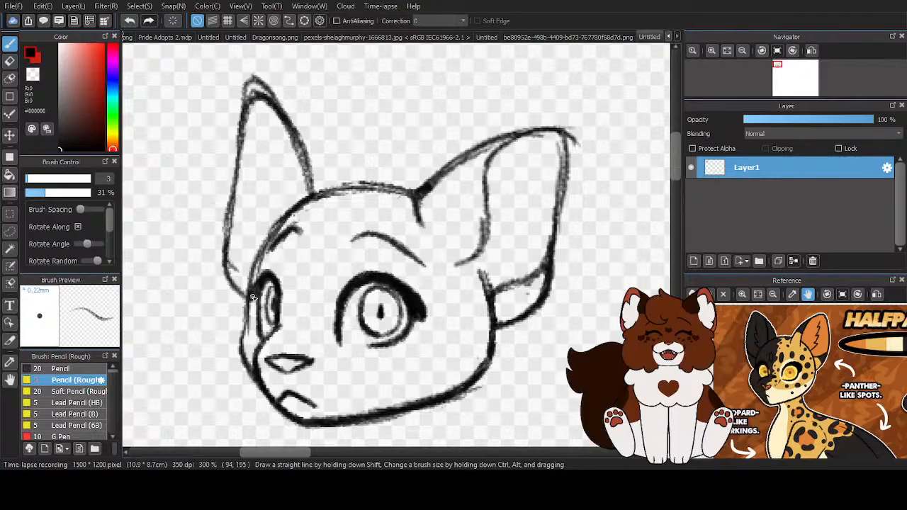
- Refine the far ear's outline, trim its tip with the transparent colour and return to black
{"action": "scroll", "coordinate": [248, 93], "scroll_direction": "up", "scroll_amount": 1}
{"action": "key", "text": "ctrl+z"}
{"action": "key", "text": "ctrl+z"}
{"action": "key", "text": "ctrl+z"}
{"action": "key", "text": "ctrl+z"}
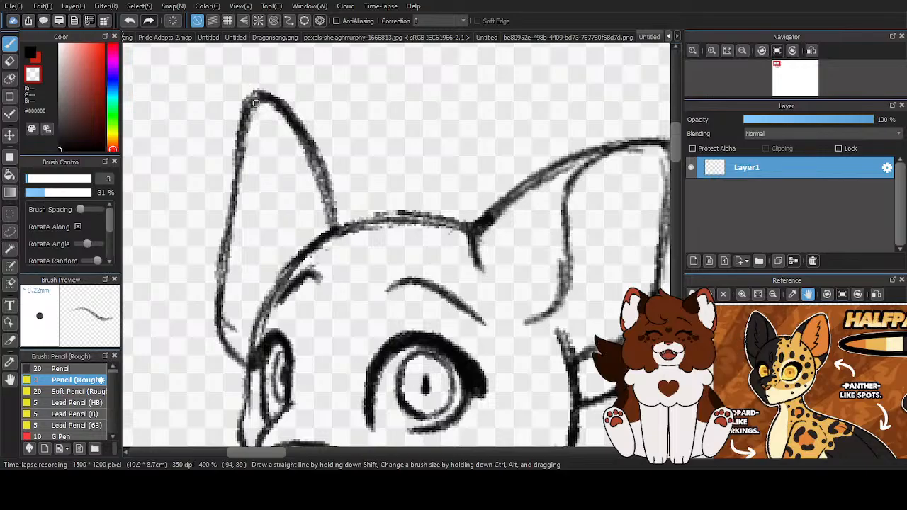
{"action": "scroll", "coordinate": [200, 203], "scroll_direction": "down", "scroll_amount": 4}
{"action": "left_click", "coordinate": [31, 54]}
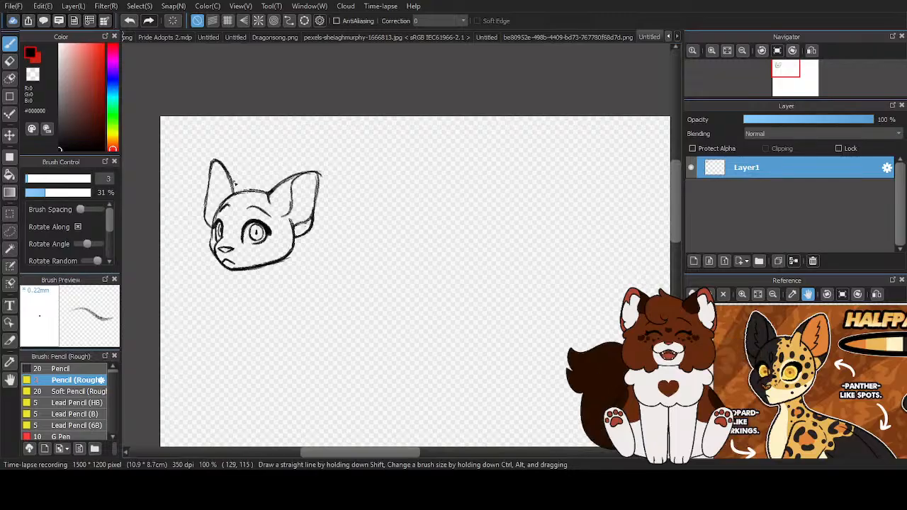
{"action": "scroll", "coordinate": [274, 204], "scroll_direction": "up", "scroll_amount": 4}
{"action": "mouse_move", "coordinate": [363, 128]}
{"action": "left_mouse_down"}
{"action": "mouse_move", "coordinate": [428, 145]}
{"action": "mouse_move", "coordinate": [392, 237]}
{"action": "mouse_move", "coordinate": [369, 259]}
{"action": "mouse_move", "coordinate": [388, 275]}
{"action": "left_mouse_up"}
{"action": "scroll", "coordinate": [370, 259], "scroll_direction": "down", "scroll_amount": 1}
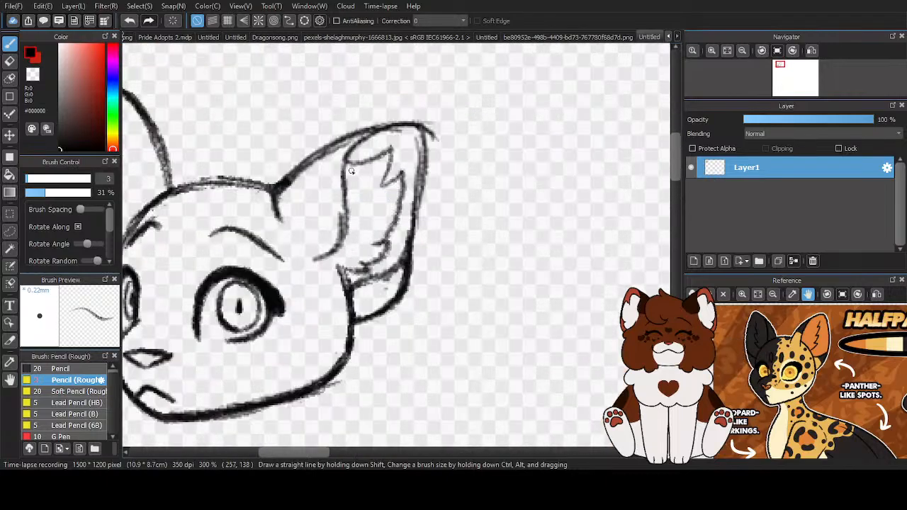
{"action": "left_click", "coordinate": [130, 20]}
{"action": "left_click", "coordinate": [132, 21]}
{"action": "left_click", "coordinate": [132, 21]}
{"action": "left_click", "coordinate": [132, 20]}
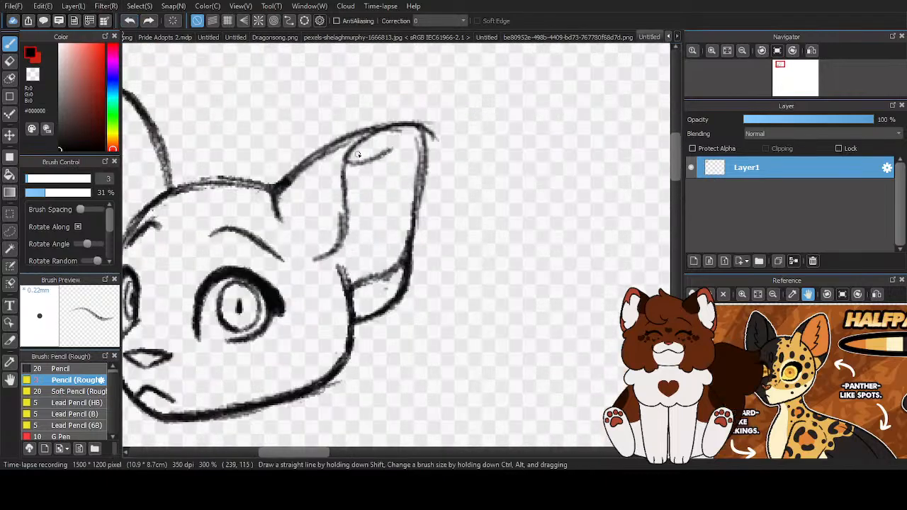
{"action": "key", "text": "ctrl+z"}
{"action": "mouse_move", "coordinate": [346, 170]}
{"action": "left_mouse_down"}
{"action": "mouse_move", "coordinate": [396, 146]}
{"action": "mouse_move", "coordinate": [376, 193]}
{"action": "mouse_move", "coordinate": [400, 177]}
{"action": "mouse_move", "coordinate": [359, 263]}
{"action": "mouse_move", "coordinate": [335, 270]}
{"action": "mouse_move", "coordinate": [331, 251]}
{"action": "mouse_move", "coordinate": [343, 275]}
{"action": "mouse_move", "coordinate": [331, 265]}
{"action": "mouse_move", "coordinate": [385, 270]}
{"action": "mouse_move", "coordinate": [358, 259]}
{"action": "mouse_move", "coordinate": [420, 221]}
{"action": "mouse_move", "coordinate": [430, 193]}
{"action": "mouse_move", "coordinate": [408, 204]}
{"action": "left_mouse_up"}
{"action": "scroll", "coordinate": [347, 270], "scroll_direction": "up", "scroll_amount": 2}
{"action": "left_click_drag", "start_coordinate": [346, 254], "coordinate": [336, 262]}
{"action": "scroll", "coordinate": [316, 285], "scroll_direction": "down", "scroll_amount": 2}
{"action": "left_click", "coordinate": [129, 22]}
{"action": "left_click", "coordinate": [129, 21]}
{"action": "left_click", "coordinate": [129, 22]}
{"action": "left_click", "coordinate": [129, 22]}
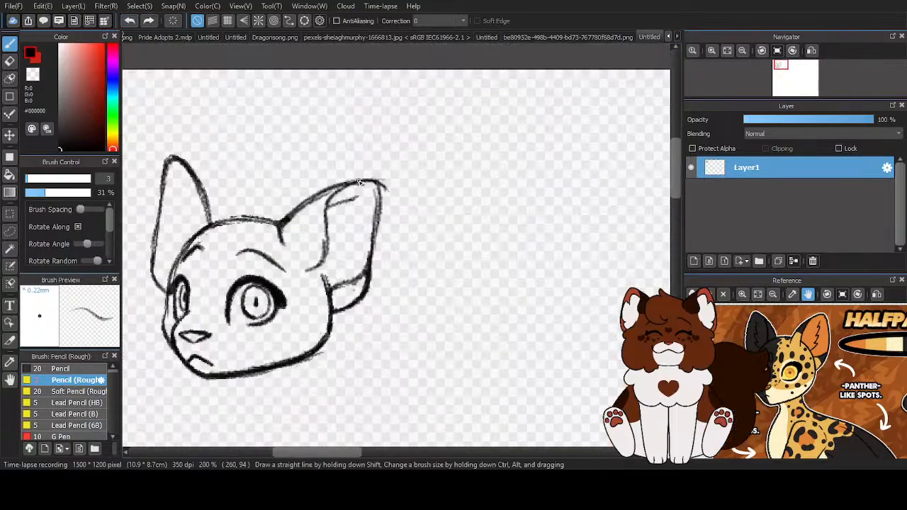
{"action": "left_click", "coordinate": [129, 21]}
- Draw jagged fur tufts inside the near ear, from the upper inner edge down to the cheek
{"action": "scroll", "coordinate": [444, 135], "scroll_direction": "up", "scroll_amount": 2}
{"action": "mouse_move", "coordinate": [326, 164]}
{"action": "left_mouse_down"}
{"action": "mouse_move", "coordinate": [417, 119]}
{"action": "mouse_move", "coordinate": [383, 223]}
{"action": "mouse_move", "coordinate": [417, 198]}
{"action": "mouse_move", "coordinate": [385, 285]}
{"action": "mouse_move", "coordinate": [349, 327]}
{"action": "mouse_move", "coordinate": [367, 351]}
{"action": "mouse_move", "coordinate": [322, 346]}
{"action": "left_mouse_up"}
{"action": "scroll", "coordinate": [343, 241], "scroll_direction": "down", "scroll_amount": 2}
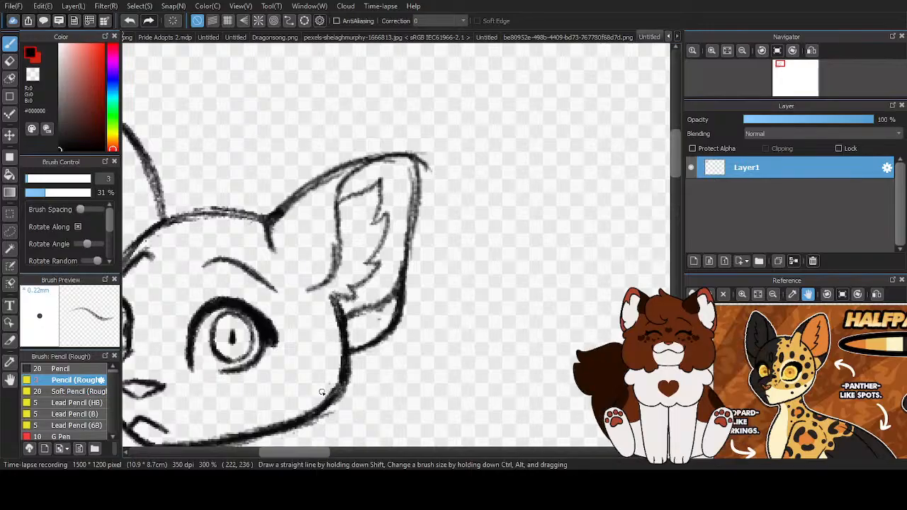
{"action": "scroll", "coordinate": [333, 382], "scroll_direction": "down", "scroll_amount": 3}
{"action": "scroll", "coordinate": [322, 369], "scroll_direction": "up", "scroll_amount": 2}
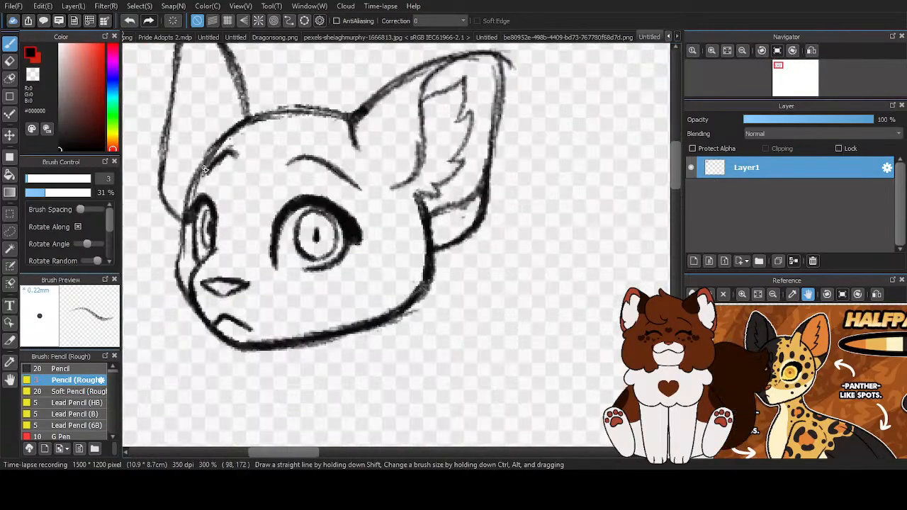
- Reinforce the far side of the face and redraw the back of the cheek slightly further in, down to the jawline
{"action": "mouse_move", "coordinate": [198, 174]}
{"action": "left_mouse_down"}
{"action": "mouse_move", "coordinate": [171, 275]}
{"action": "mouse_move", "coordinate": [196, 312]}
{"action": "left_mouse_up"}
{"action": "mouse_move", "coordinate": [323, 335]}
{"action": "left_mouse_down"}
{"action": "mouse_move", "coordinate": [413, 284]}
{"action": "mouse_move", "coordinate": [416, 197]}
{"action": "left_mouse_up"}
{"action": "scroll", "coordinate": [413, 188], "scroll_direction": "down", "scroll_amount": 3}
{"action": "scroll", "coordinate": [411, 185], "scroll_direction": "up", "scroll_amount": 4}
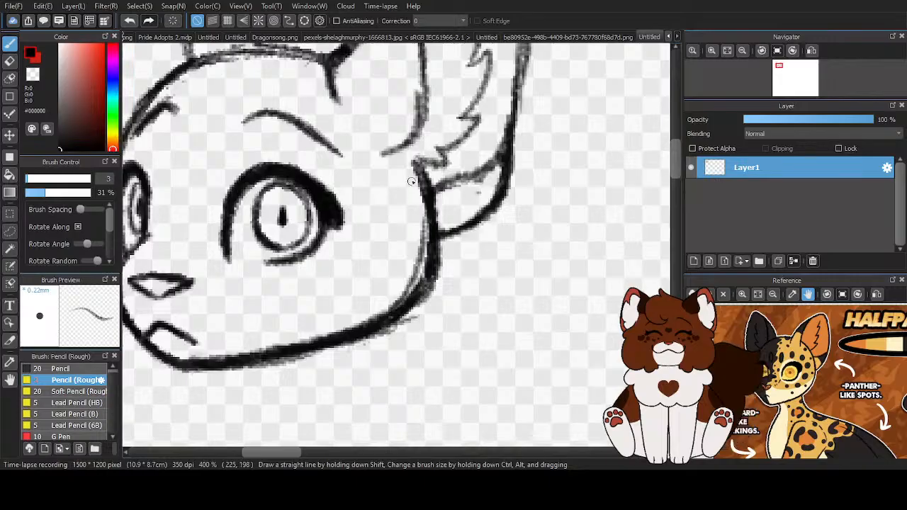
{"action": "mouse_move", "coordinate": [413, 159]}
{"action": "left_mouse_down"}
{"action": "mouse_move", "coordinate": [432, 240]}
{"action": "mouse_move", "coordinate": [418, 266]}
{"action": "mouse_move", "coordinate": [417, 227]}
{"action": "mouse_move", "coordinate": [361, 325]}
{"action": "left_mouse_up"}
- Erase the old outer cheek contour with the transparent colour, then extend the near ear's lower edge in black to meet the new cheek
{"action": "key", "text": "c"}
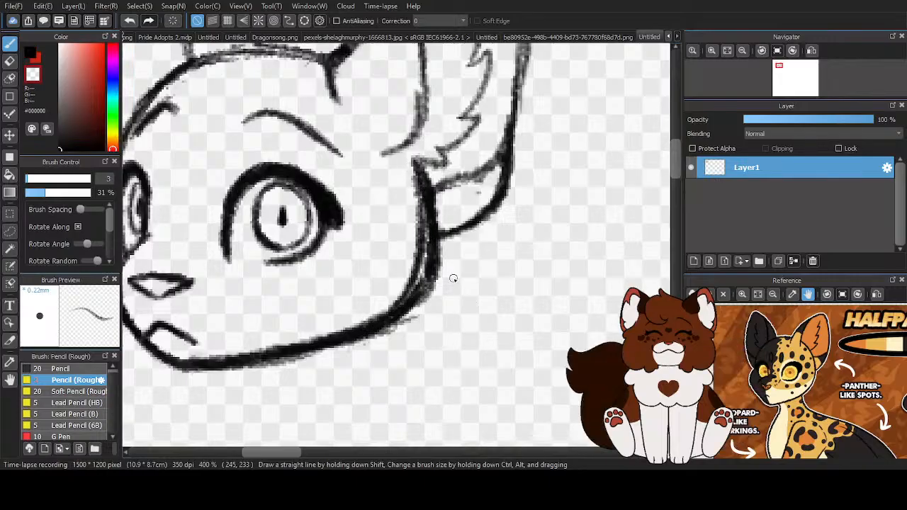
{"action": "mouse_move", "coordinate": [425, 196]}
{"action": "left_mouse_down"}
{"action": "mouse_move", "coordinate": [432, 239]}
{"action": "mouse_move", "coordinate": [435, 228]}
{"action": "mouse_move", "coordinate": [435, 207]}
{"action": "mouse_move", "coordinate": [428, 285]}
{"action": "mouse_move", "coordinate": [435, 278]}
{"action": "mouse_move", "coordinate": [439, 253]}
{"action": "mouse_move", "coordinate": [404, 319]}
{"action": "mouse_move", "coordinate": [362, 349]}
{"action": "mouse_move", "coordinate": [394, 320]}
{"action": "mouse_move", "coordinate": [271, 367]}
{"action": "left_mouse_up"}
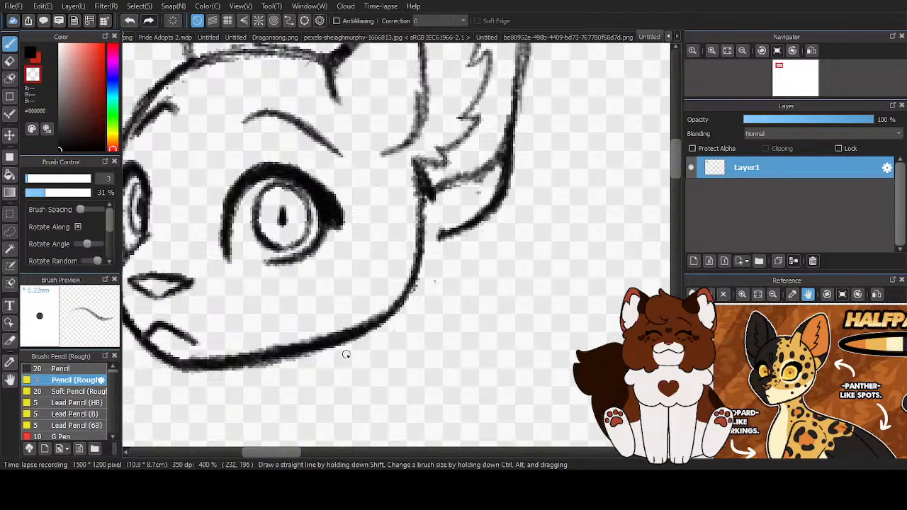
{"action": "left_click", "coordinate": [28, 54]}
{"action": "mouse_move", "coordinate": [415, 250]}
{"action": "left_mouse_down"}
{"action": "mouse_move", "coordinate": [463, 223]}
{"action": "mouse_move", "coordinate": [441, 235]}
{"action": "left_mouse_up"}
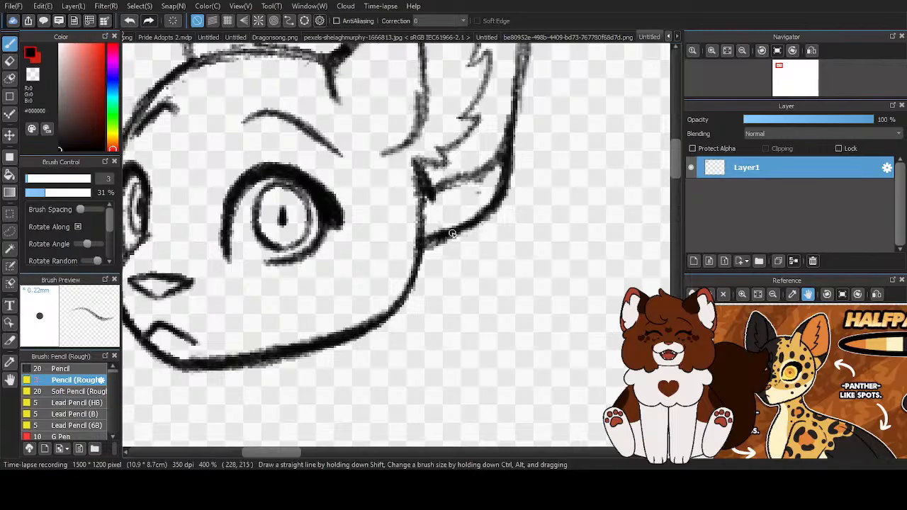
{"action": "key", "text": "x"}
{"action": "scroll", "coordinate": [425, 277], "scroll_direction": "down", "scroll_amount": 5}
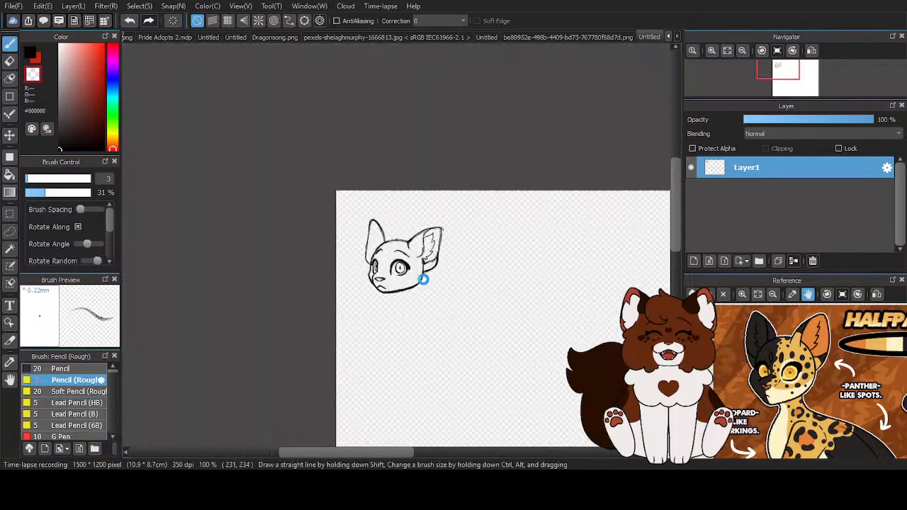
- Lasso the near ear with its fur, transform it to shift slightly towards the face, apply and deselect
{"action": "scroll", "coordinate": [446, 275], "scroll_direction": "up", "scroll_amount": 3}
{"action": "scroll", "coordinate": [448, 217], "scroll_direction": "up", "scroll_amount": 1}
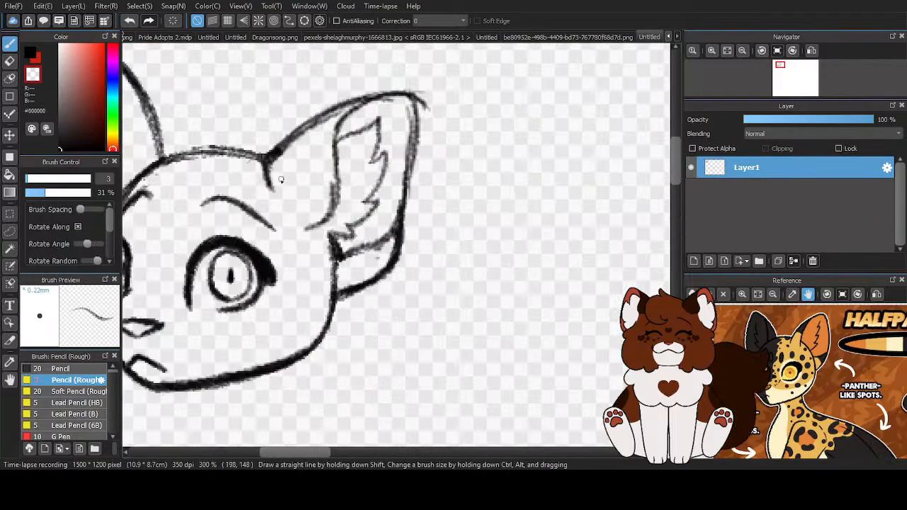
{"action": "left_click", "coordinate": [10, 231]}
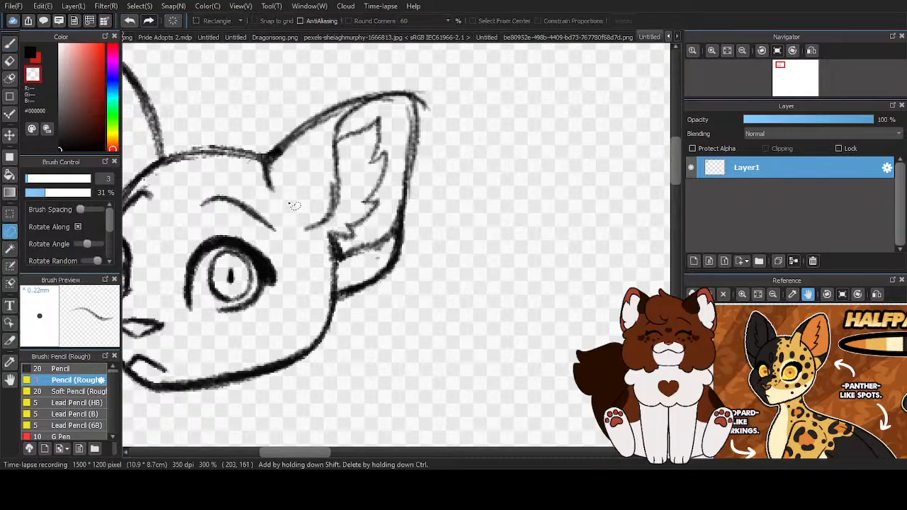
{"action": "mouse_move", "coordinate": [263, 186]}
{"action": "left_mouse_down"}
{"action": "mouse_move", "coordinate": [290, 110]}
{"action": "mouse_move", "coordinate": [400, 60]}
{"action": "mouse_move", "coordinate": [470, 198]}
{"action": "mouse_move", "coordinate": [365, 324]}
{"action": "left_mouse_up"}
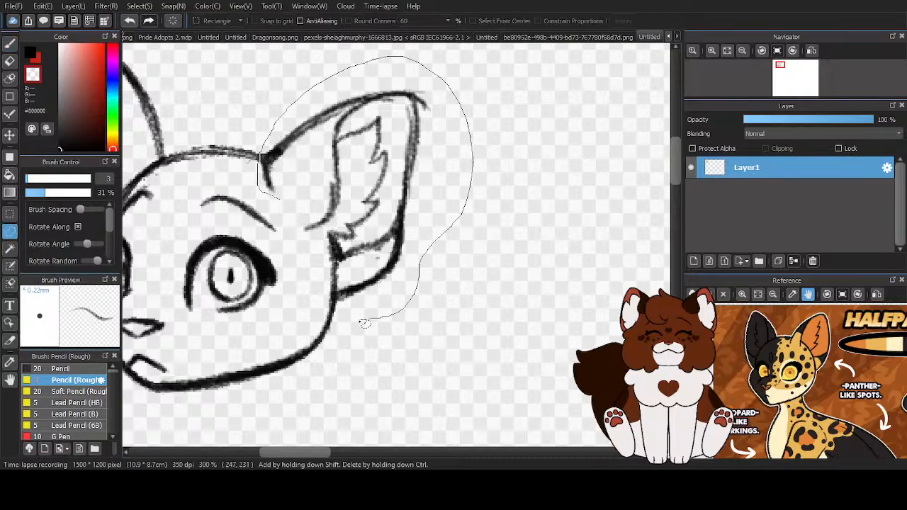
{"action": "left_click_drag", "start_coordinate": [343, 275], "coordinate": [282, 207]}
{"action": "key", "text": "ctrl+t"}
{"action": "scroll", "coordinate": [492, 225], "scroll_direction": "down", "scroll_amount": 2}
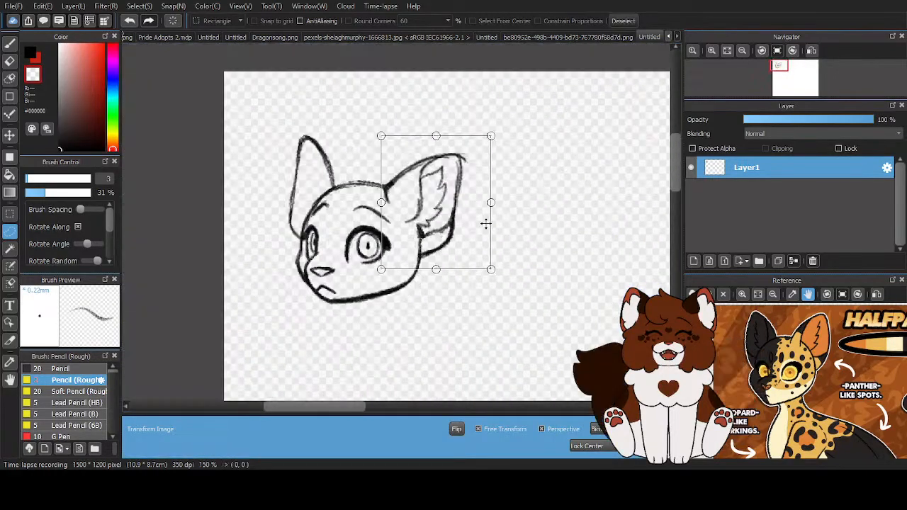
{"action": "left_click_drag", "start_coordinate": [442, 179], "coordinate": [437, 182]}
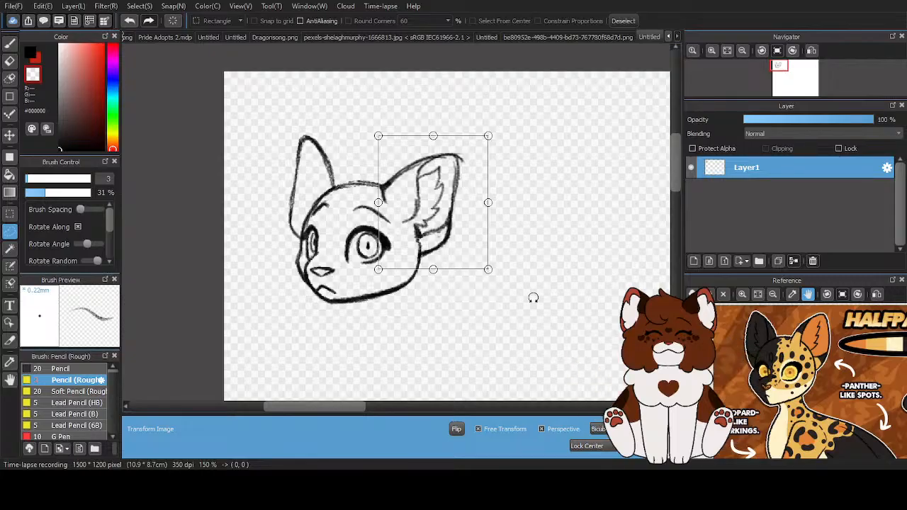
{"action": "key", "text": "Return"}
{"action": "left_click", "coordinate": [623, 20]}
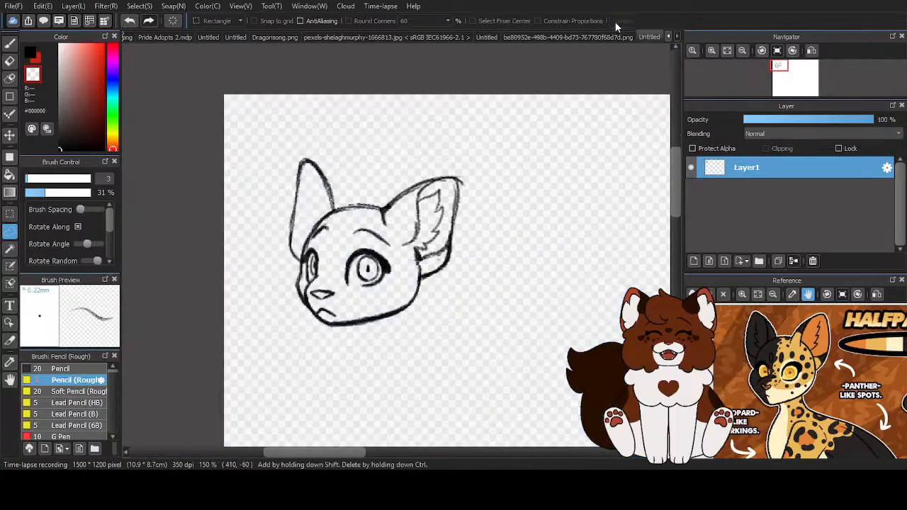
- Return to the brush in black and redraw the crown line between the two ears
{"action": "left_click", "coordinate": [9, 44]}
{"action": "left_click", "coordinate": [31, 53]}
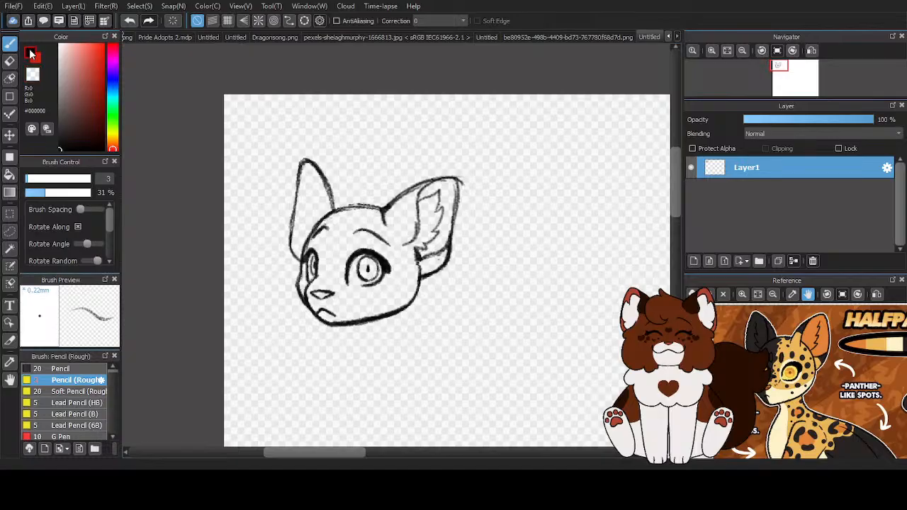
{"action": "scroll", "coordinate": [380, 255], "scroll_direction": "up", "scroll_amount": 1}
{"action": "scroll", "coordinate": [380, 254], "scroll_direction": "up", "scroll_amount": 1}
{"action": "mouse_move", "coordinate": [391, 168]}
{"action": "left_mouse_down"}
{"action": "mouse_move", "coordinate": [321, 163]}
{"action": "mouse_move", "coordinate": [372, 174]}
{"action": "mouse_move", "coordinate": [278, 173]}
{"action": "left_mouse_up"}
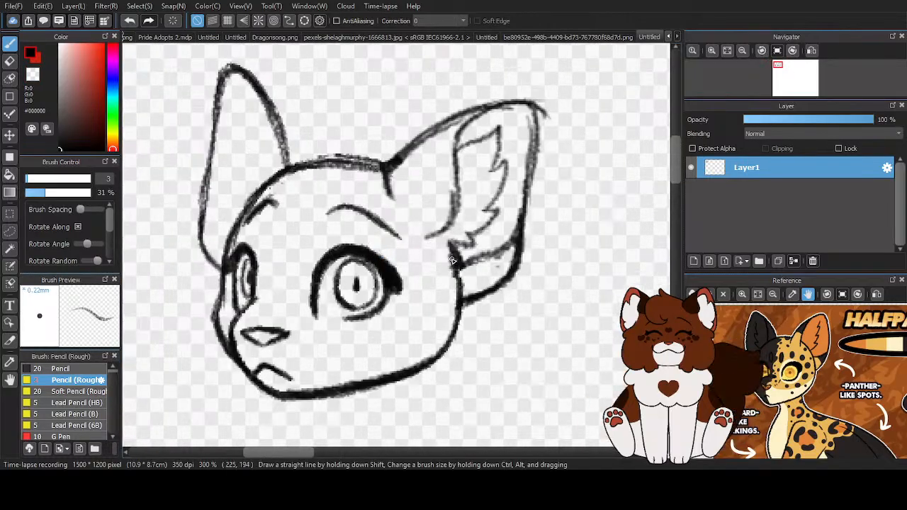
{"action": "scroll", "coordinate": [339, 236], "scroll_direction": "down", "scroll_amount": 4}
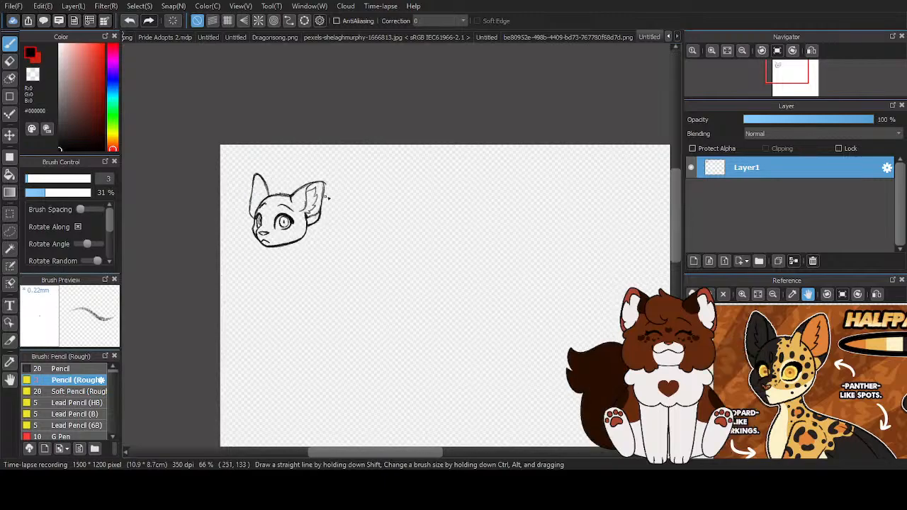
- Add a new layer above the sketch, then trim the stray line at the near ear's tip on Layer1 with the transparent colour
{"action": "scroll", "coordinate": [325, 195], "scroll_direction": "down", "scroll_amount": 1}
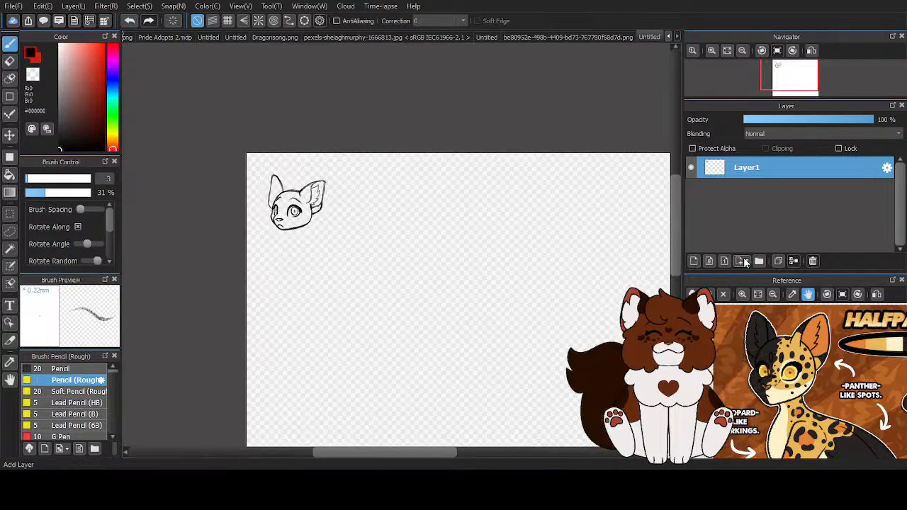
{"action": "left_click", "coordinate": [693, 261]}
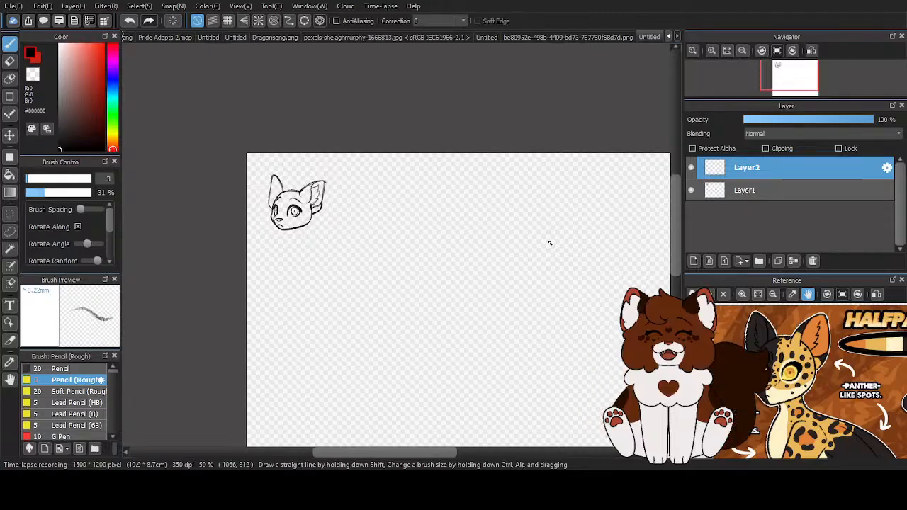
{"action": "scroll", "coordinate": [308, 170], "scroll_direction": "up", "scroll_amount": 3}
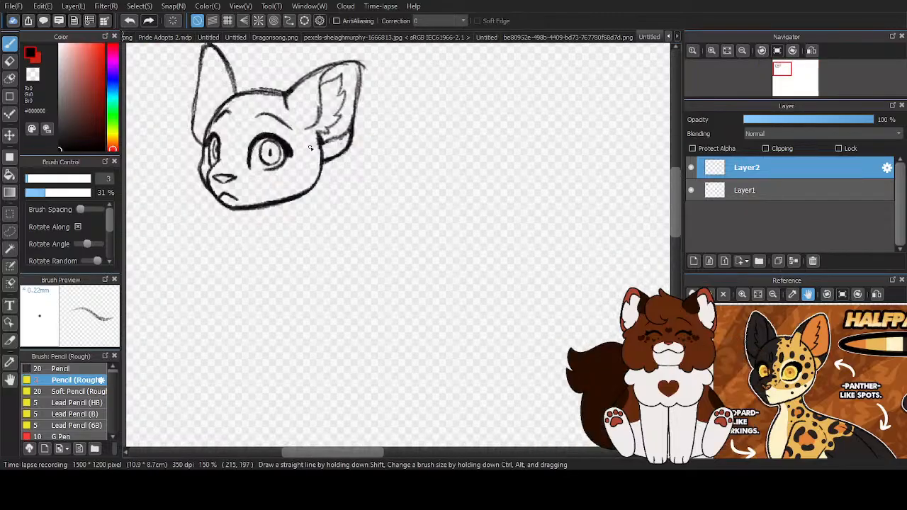
{"action": "left_click", "coordinate": [730, 193]}
{"action": "scroll", "coordinate": [379, 107], "scroll_direction": "up", "scroll_amount": 3}
{"action": "scroll", "coordinate": [376, 109], "scroll_direction": "down", "scroll_amount": 2}
{"action": "scroll", "coordinate": [369, 111], "scroll_direction": "up", "scroll_amount": 1}
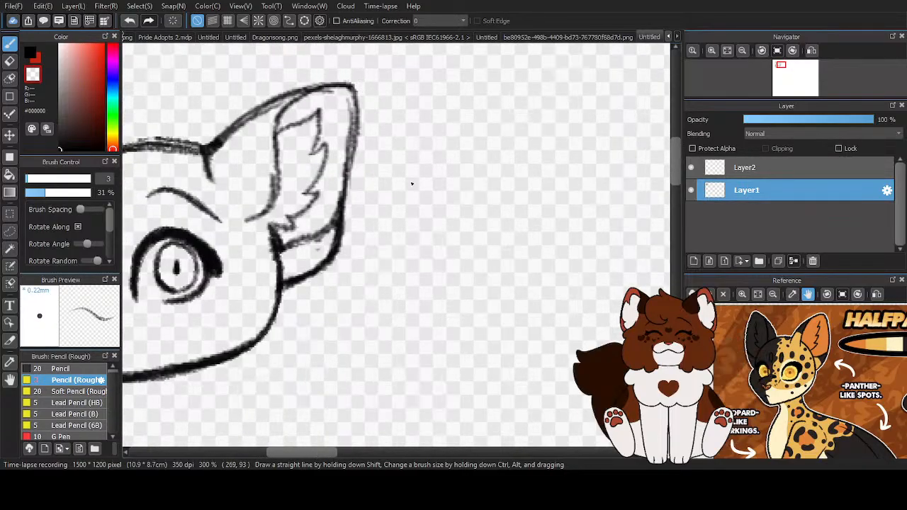
- Make Layer2 the active layer and set the drawing colour back to black
{"action": "left_click", "coordinate": [778, 172]}
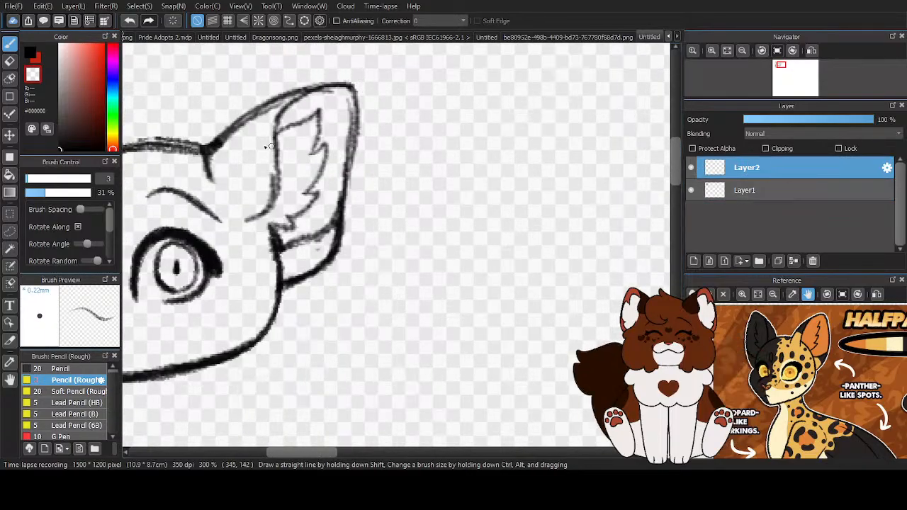
{"action": "scroll", "coordinate": [361, 148], "scroll_direction": "down", "scroll_amount": 3}
{"action": "scroll", "coordinate": [361, 148], "scroll_direction": "down", "scroll_amount": 2}
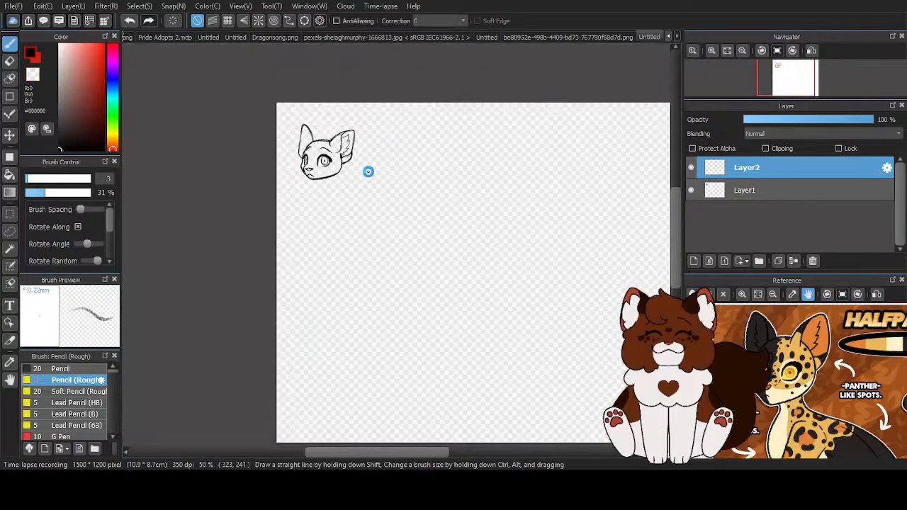
{"action": "scroll", "coordinate": [361, 147], "scroll_direction": "up", "scroll_amount": 2}
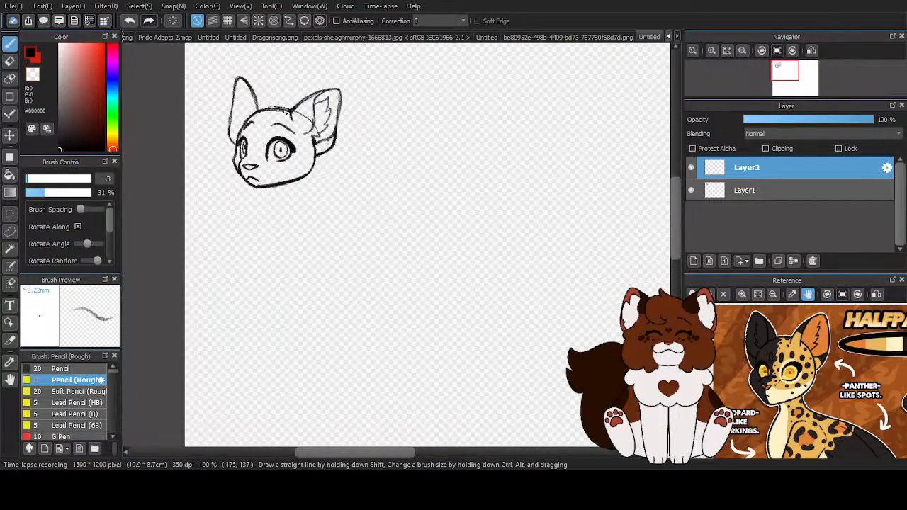
{"action": "left_click_drag", "start_coordinate": [327, 136], "coordinate": [329, 209]}
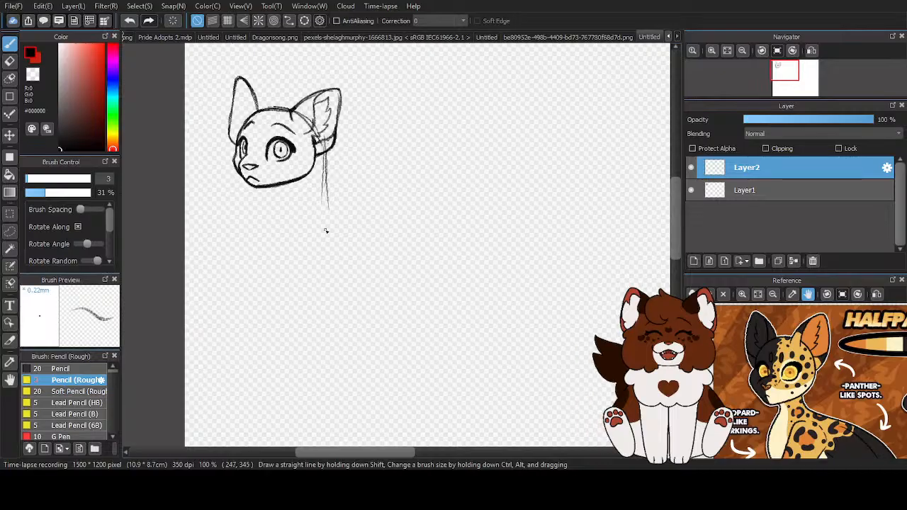
{"action": "left_click", "coordinate": [9, 63]}
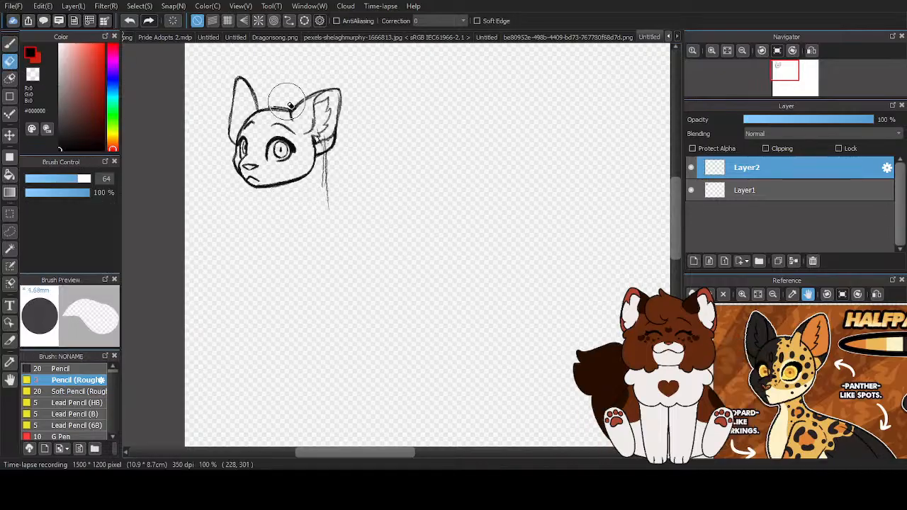
{"action": "left_click_drag", "start_coordinate": [326, 142], "coordinate": [319, 245]}
{"action": "key", "text": "b"}
- Transform the head on Layer1 with Free Transform switched off, rotating it slightly anticlockwise, and apply
{"action": "left_click", "coordinate": [796, 194]}
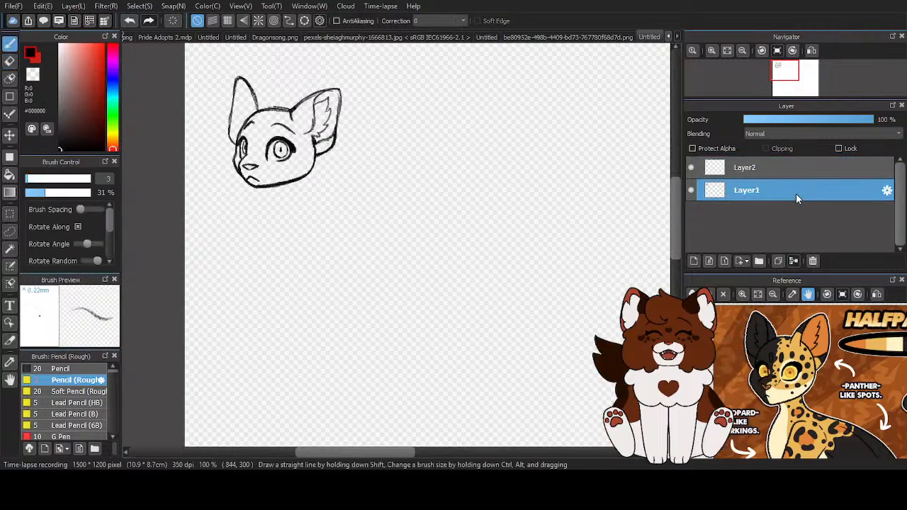
{"action": "key", "text": "ctrl+t"}
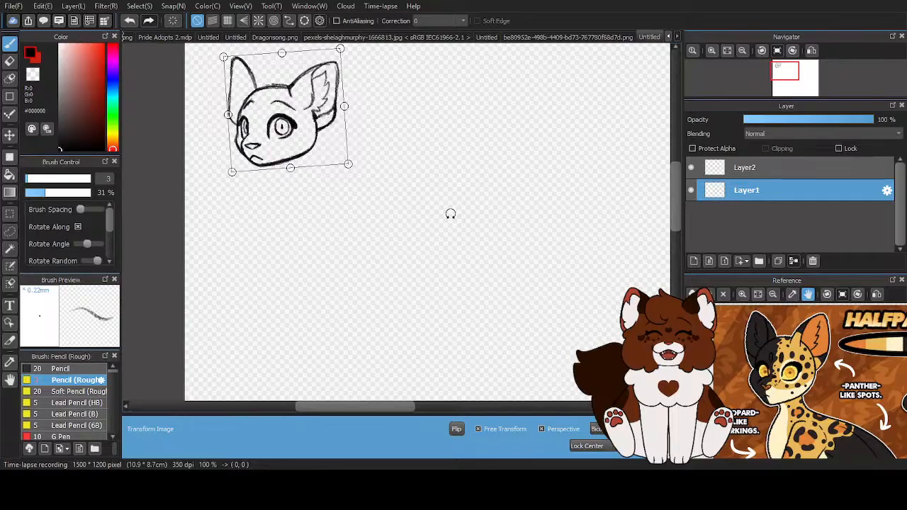
{"action": "left_click", "coordinate": [480, 430]}
{"action": "left_click_drag", "start_coordinate": [369, 192], "coordinate": [386, 181]}
{"action": "left_click", "coordinate": [644, 448]}
{"action": "scroll", "coordinate": [264, 229], "scroll_direction": "down", "scroll_amount": 2}
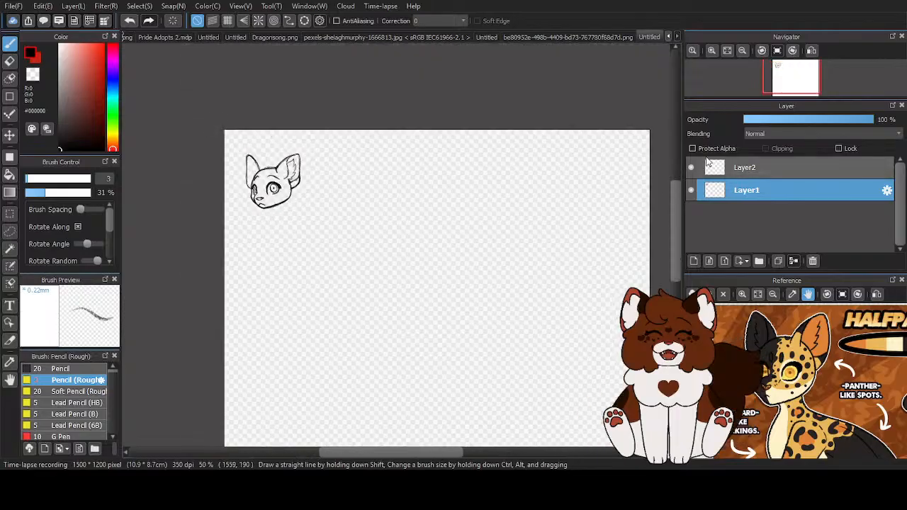
- On Layer2, sketch the neck's back line, the throat and a curved chest running down towards the belly
{"action": "left_click", "coordinate": [706, 166]}
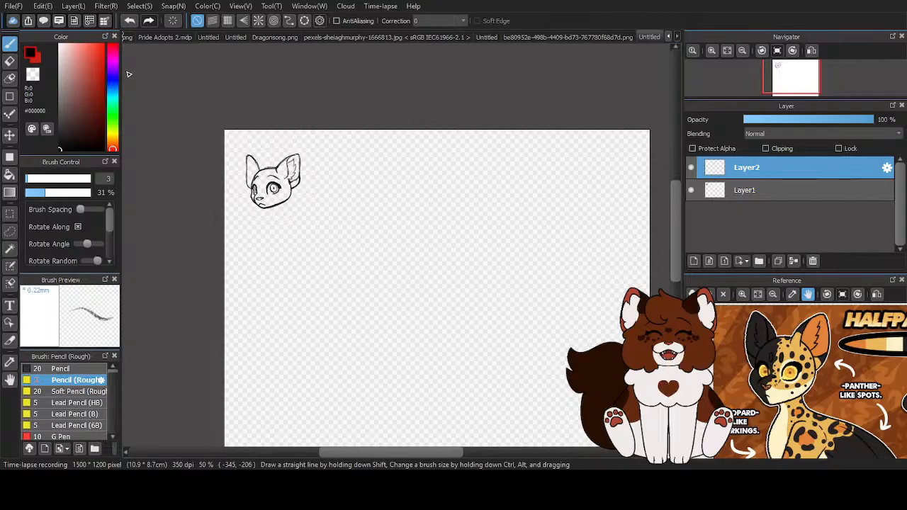
{"action": "scroll", "coordinate": [306, 225], "scroll_direction": "up", "scroll_amount": 2}
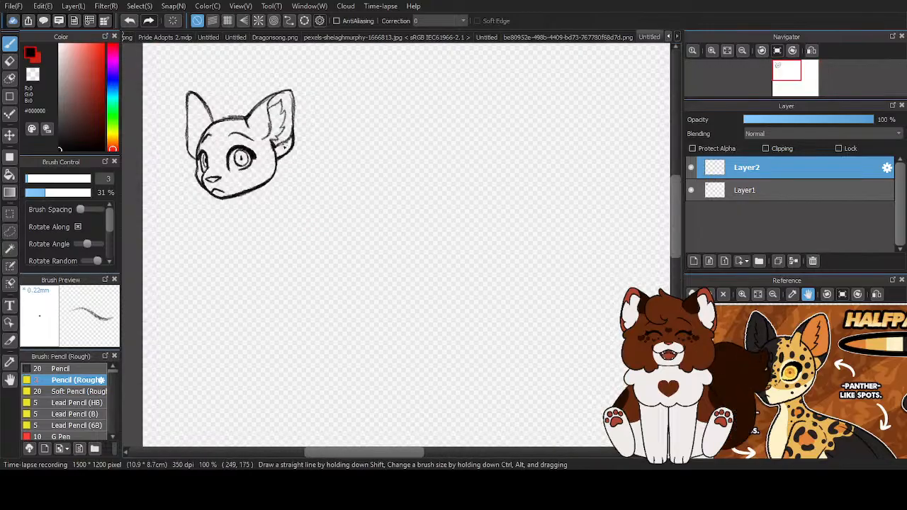
{"action": "left_click_drag", "start_coordinate": [248, 122], "coordinate": [273, 135]}
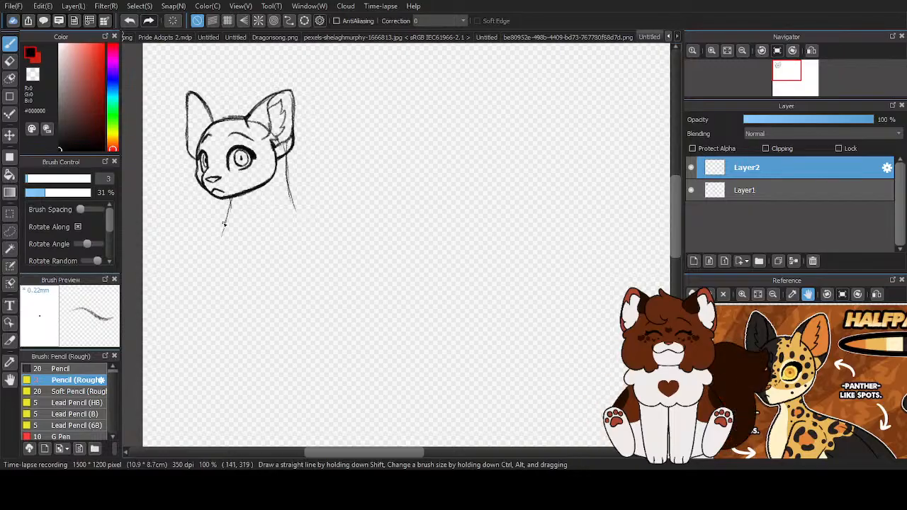
{"action": "left_click_drag", "start_coordinate": [263, 247], "coordinate": [291, 214]}
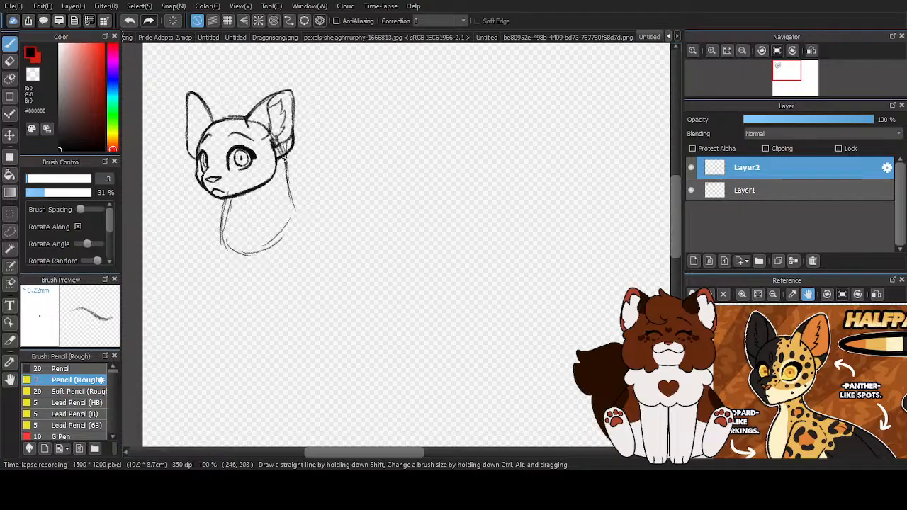
{"action": "mouse_move", "coordinate": [286, 163]}
{"action": "left_mouse_down"}
{"action": "mouse_move", "coordinate": [287, 210]}
{"action": "mouse_move", "coordinate": [295, 207]}
{"action": "left_mouse_up"}
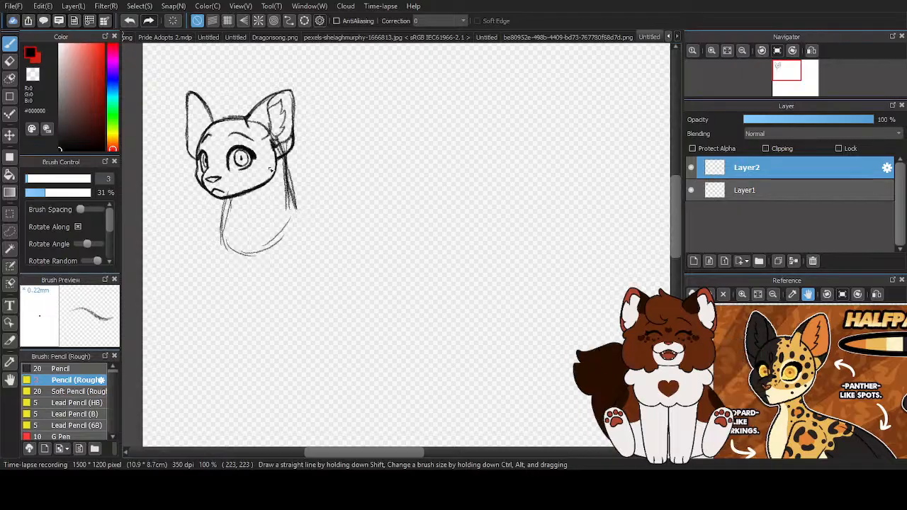
{"action": "mouse_move", "coordinate": [227, 194]}
{"action": "left_mouse_down"}
{"action": "mouse_move", "coordinate": [227, 250]}
{"action": "mouse_move", "coordinate": [270, 277]}
{"action": "left_mouse_up"}
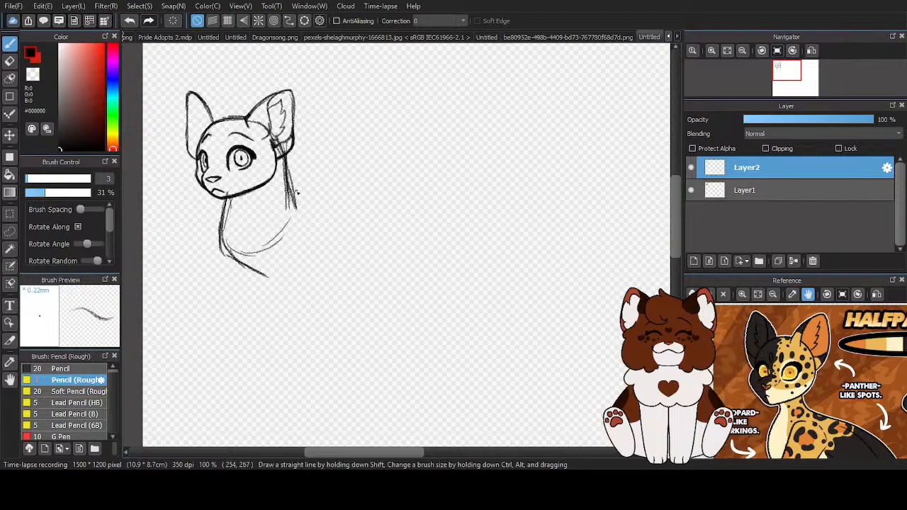
- Sketch a long horizontal torso behind the neck, with a straight back, rounded rump and belly line, reinforcing the outline with repeated strokes
{"action": "left_click_drag", "start_coordinate": [293, 197], "coordinate": [462, 194]}
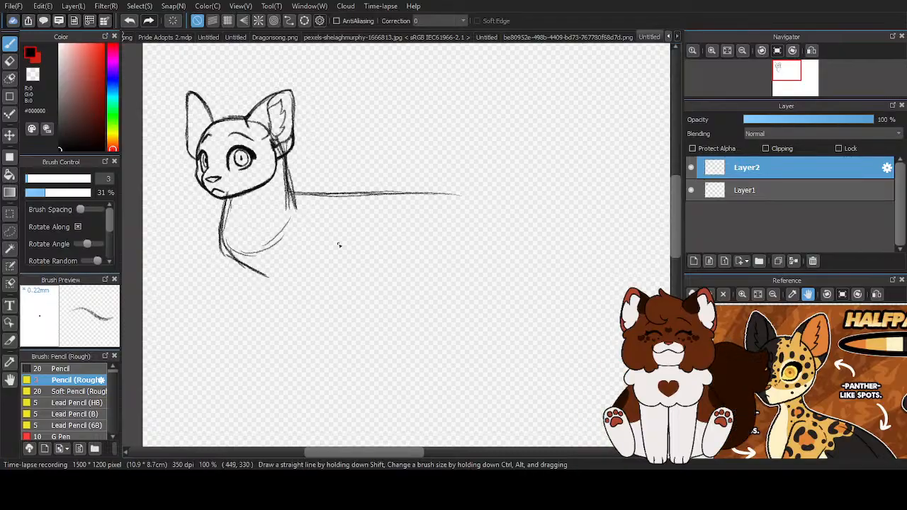
{"action": "mouse_move", "coordinate": [259, 275]}
{"action": "left_mouse_down"}
{"action": "mouse_move", "coordinate": [338, 283]}
{"action": "mouse_move", "coordinate": [463, 274]}
{"action": "left_mouse_up"}
{"action": "mouse_move", "coordinate": [286, 194]}
{"action": "left_mouse_down"}
{"action": "mouse_move", "coordinate": [377, 196]}
{"action": "mouse_move", "coordinate": [370, 189]}
{"action": "mouse_move", "coordinate": [452, 204]}
{"action": "mouse_move", "coordinate": [476, 215]}
{"action": "mouse_move", "coordinate": [485, 235]}
{"action": "left_mouse_up"}
{"action": "mouse_move", "coordinate": [425, 192]}
{"action": "left_mouse_down"}
{"action": "mouse_move", "coordinate": [456, 221]}
{"action": "mouse_move", "coordinate": [472, 273]}
{"action": "left_mouse_up"}
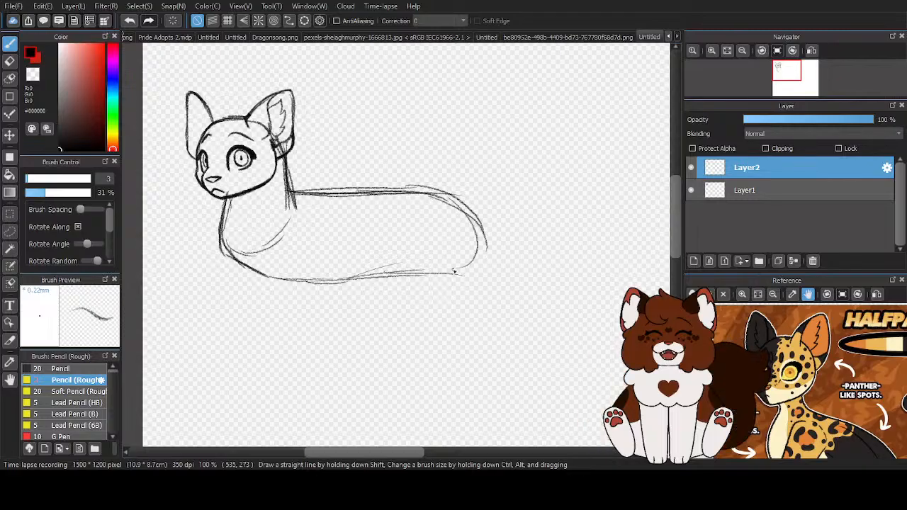
{"action": "mouse_move", "coordinate": [221, 240]}
{"action": "left_mouse_down"}
{"action": "mouse_move", "coordinate": [253, 270]}
{"action": "mouse_move", "coordinate": [342, 282]}
{"action": "mouse_move", "coordinate": [409, 273]}
{"action": "mouse_move", "coordinate": [453, 200]}
{"action": "left_mouse_up"}
{"action": "mouse_move", "coordinate": [295, 192]}
{"action": "left_mouse_down"}
{"action": "mouse_move", "coordinate": [381, 193]}
{"action": "mouse_move", "coordinate": [465, 226]}
{"action": "left_mouse_up"}
{"action": "left_click_drag", "start_coordinate": [401, 193], "coordinate": [448, 214]}
{"action": "mouse_move", "coordinate": [404, 194]}
{"action": "left_mouse_down"}
{"action": "mouse_move", "coordinate": [478, 257]}
{"action": "mouse_move", "coordinate": [469, 269]}
{"action": "left_mouse_up"}
{"action": "left_click_drag", "start_coordinate": [430, 207], "coordinate": [462, 284]}
{"action": "left_click_drag", "start_coordinate": [465, 249], "coordinate": [418, 278]}
- Transform the body sketch on Layer2 to enlarge it slightly beneath the head, and apply
{"action": "scroll", "coordinate": [316, 207], "scroll_direction": "down", "scroll_amount": 2}
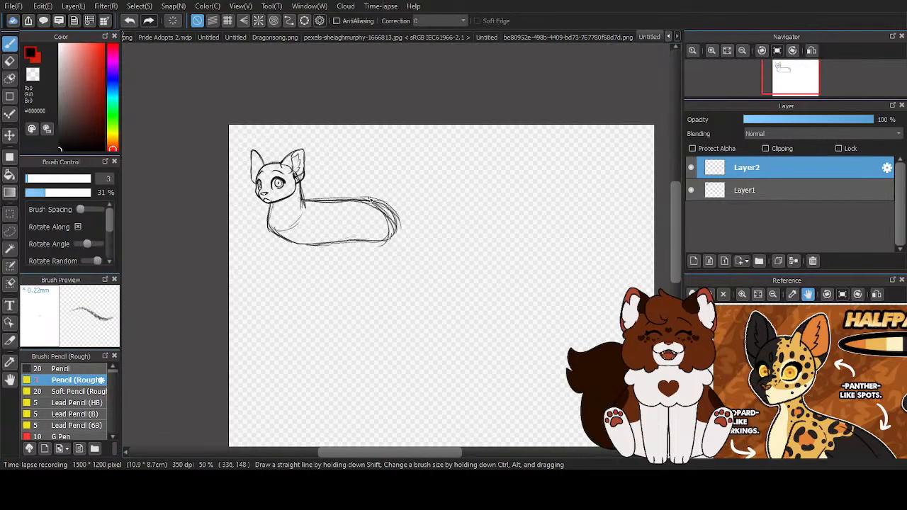
{"action": "scroll", "coordinate": [408, 190], "scroll_direction": "down", "scroll_amount": 1}
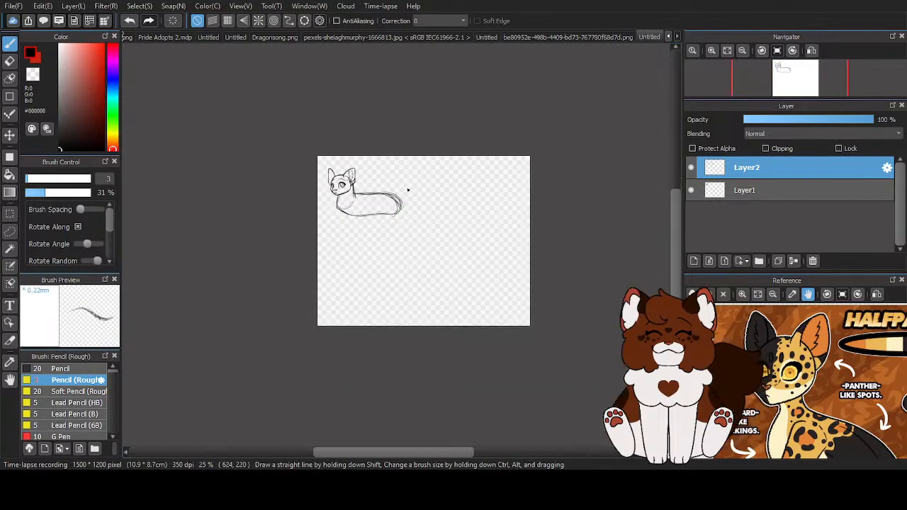
{"action": "scroll", "coordinate": [346, 210], "scroll_direction": "up", "scroll_amount": 2}
{"action": "key", "text": "ctrl+t"}
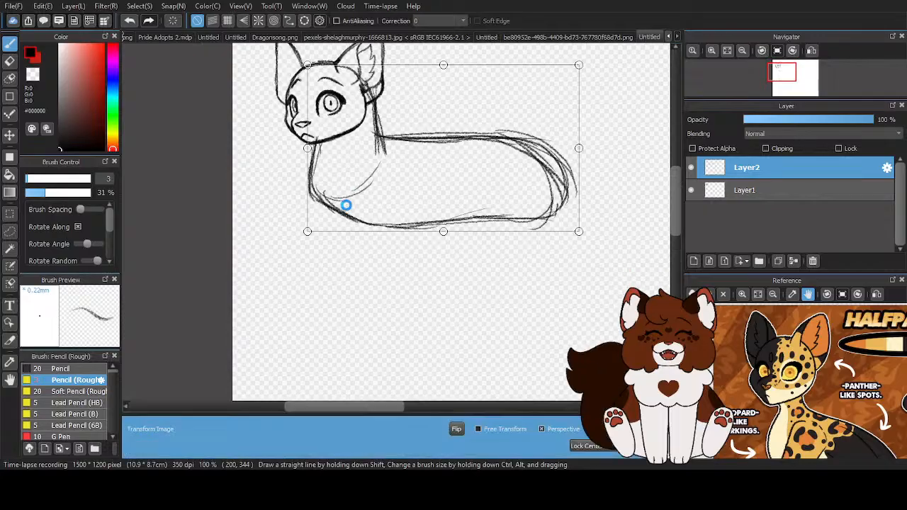
{"action": "left_click_drag", "start_coordinate": [307, 233], "coordinate": [303, 235]}
{"action": "left_click_drag", "start_coordinate": [356, 206], "coordinate": [362, 205]}
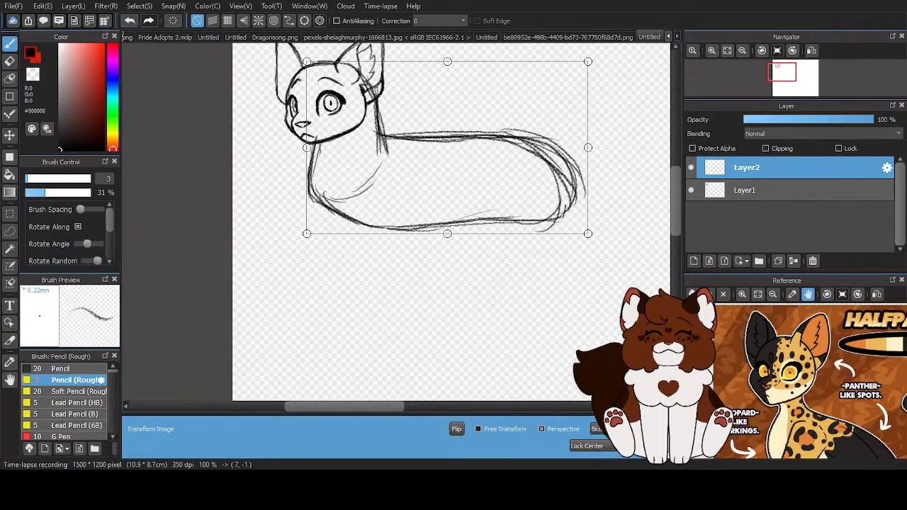
{"action": "key", "text": "Return"}
{"action": "scroll", "coordinate": [305, 197], "scroll_direction": "down", "scroll_amount": 3}
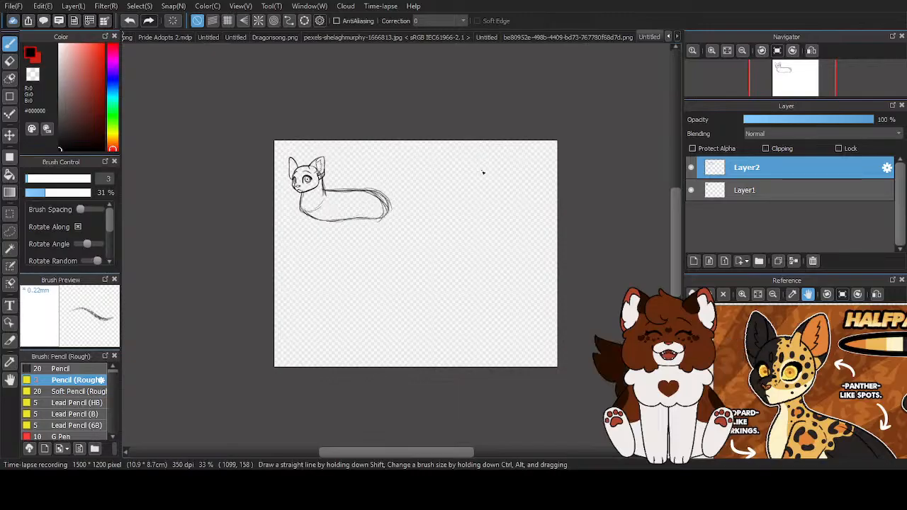
{"action": "scroll", "coordinate": [478, 175], "scroll_direction": "up", "scroll_amount": 3}
{"action": "scroll", "coordinate": [360, 155], "scroll_direction": "down", "scroll_amount": 4}
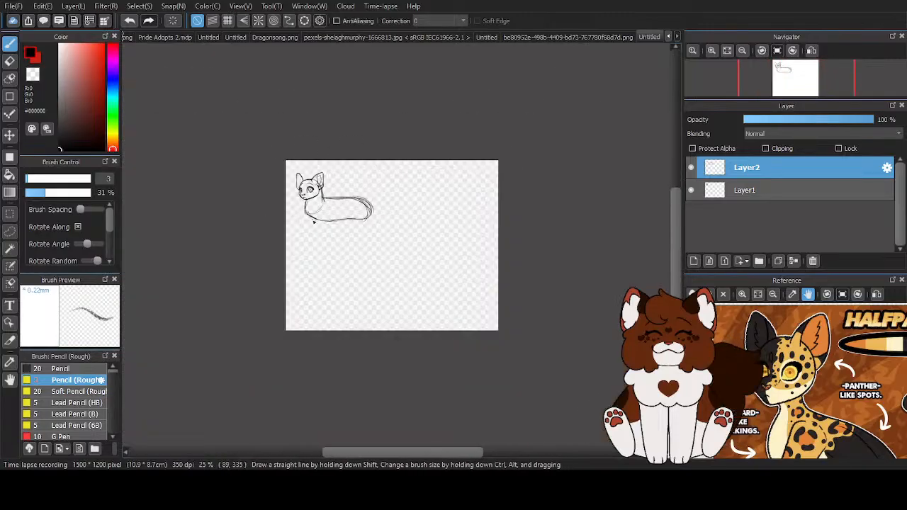
{"action": "scroll", "coordinate": [401, 180], "scroll_direction": "up", "scroll_amount": 4}
{"action": "mouse_move", "coordinate": [366, 184]}
{"action": "left_mouse_down"}
{"action": "mouse_move", "coordinate": [348, 205]}
{"action": "mouse_move", "coordinate": [386, 228]}
{"action": "left_mouse_up"}
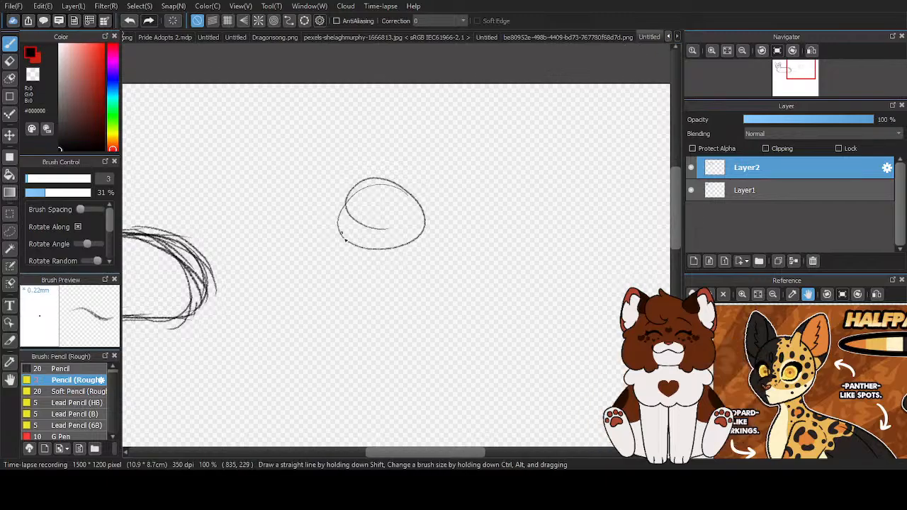
{"action": "scroll", "coordinate": [364, 250], "scroll_direction": "up", "scroll_amount": 2}
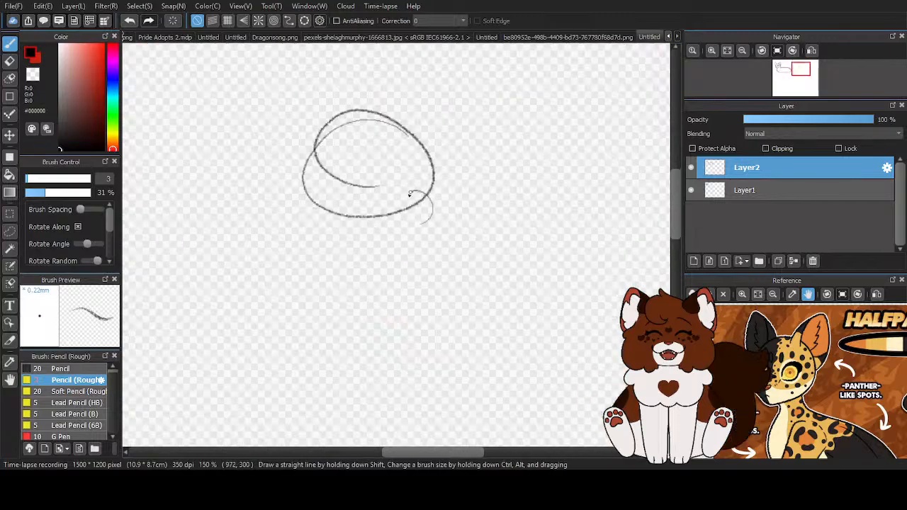
{"action": "mouse_move", "coordinate": [418, 193]}
{"action": "left_mouse_down"}
{"action": "mouse_move", "coordinate": [401, 215]}
{"action": "mouse_move", "coordinate": [424, 212]}
{"action": "left_mouse_up"}
{"action": "left_click_drag", "start_coordinate": [349, 195], "coordinate": [335, 288]}
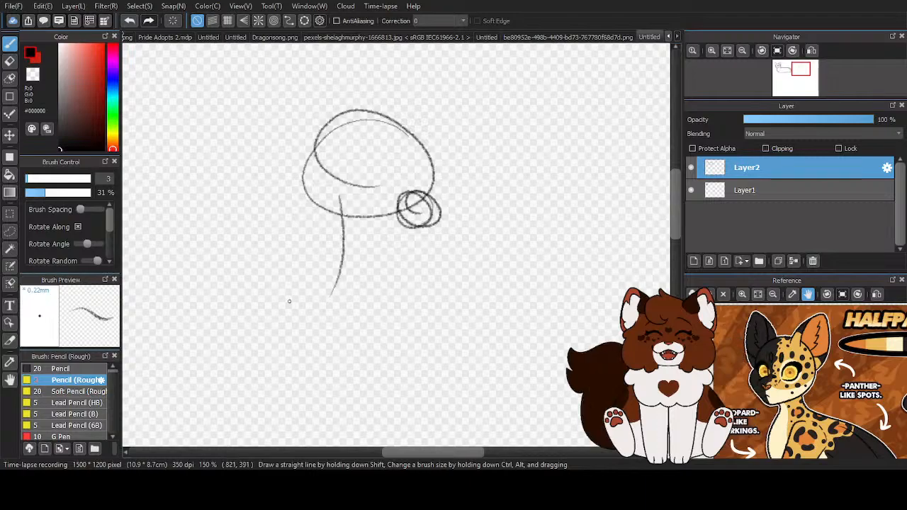
{"action": "scroll", "coordinate": [358, 253], "scroll_direction": "down", "scroll_amount": 3}
{"action": "left_click", "coordinate": [8, 59]}
{"action": "mouse_move", "coordinate": [355, 227]}
{"action": "left_mouse_down"}
{"action": "mouse_move", "coordinate": [346, 176]}
{"action": "mouse_move", "coordinate": [339, 295]}
{"action": "mouse_move", "coordinate": [374, 227]}
{"action": "mouse_move", "coordinate": [376, 186]}
{"action": "left_mouse_up"}
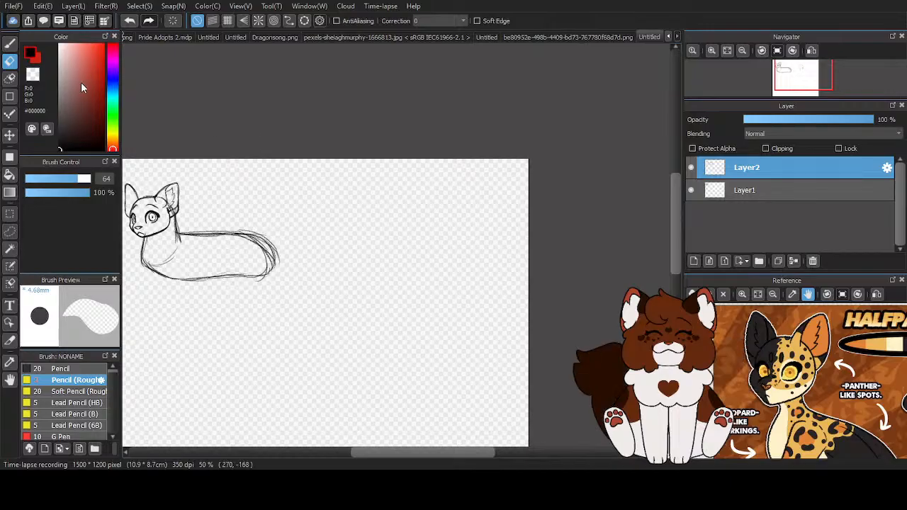
{"action": "left_click", "coordinate": [10, 40]}
- Erase the stray outer strokes around the rump and the curved construction line inside the chest
{"action": "scroll", "coordinate": [566, 221], "scroll_direction": "down", "scroll_amount": 1}
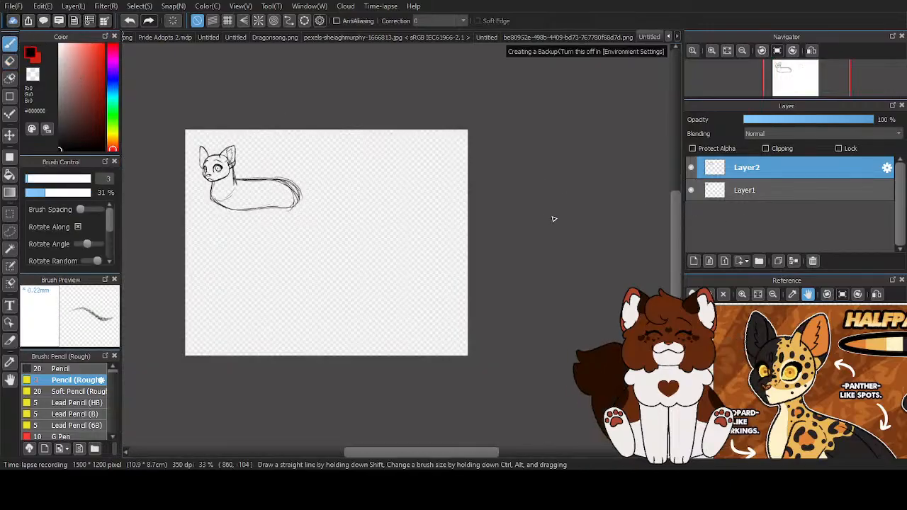
{"action": "scroll", "coordinate": [554, 219], "scroll_direction": "down", "scroll_amount": 1}
{"action": "left_click", "coordinate": [10, 61]}
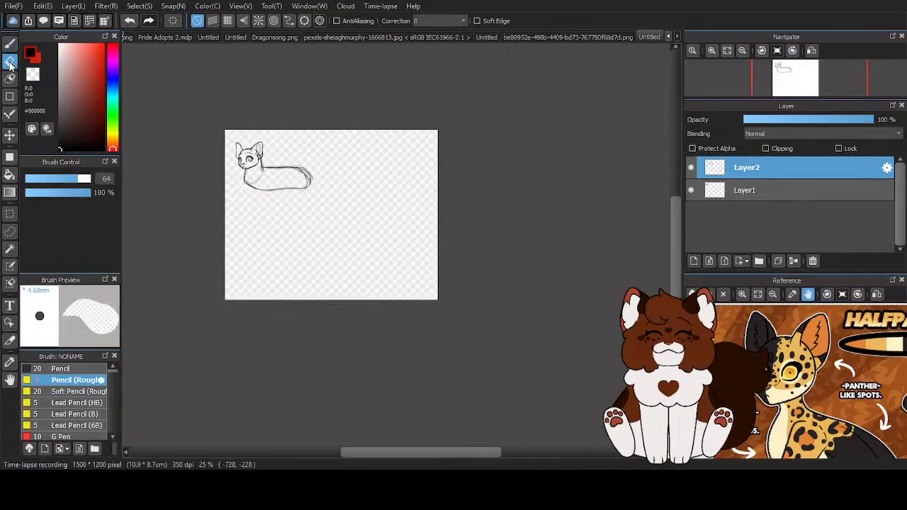
{"action": "scroll", "coordinate": [277, 170], "scroll_direction": "up", "scroll_amount": 2}
{"action": "scroll", "coordinate": [285, 172], "scroll_direction": "up", "scroll_amount": 2}
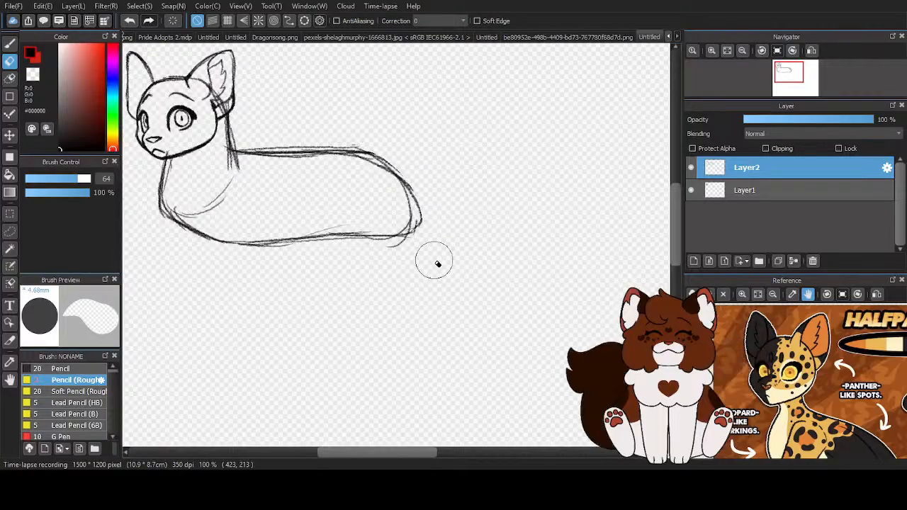
{"action": "mouse_move", "coordinate": [227, 174]}
{"action": "left_mouse_down"}
{"action": "mouse_move", "coordinate": [203, 182]}
{"action": "mouse_move", "coordinate": [190, 200]}
{"action": "left_mouse_up"}
{"action": "scroll", "coordinate": [263, 192], "scroll_direction": "down", "scroll_amount": 2}
{"action": "scroll", "coordinate": [263, 192], "scroll_direction": "up", "scroll_amount": 2}
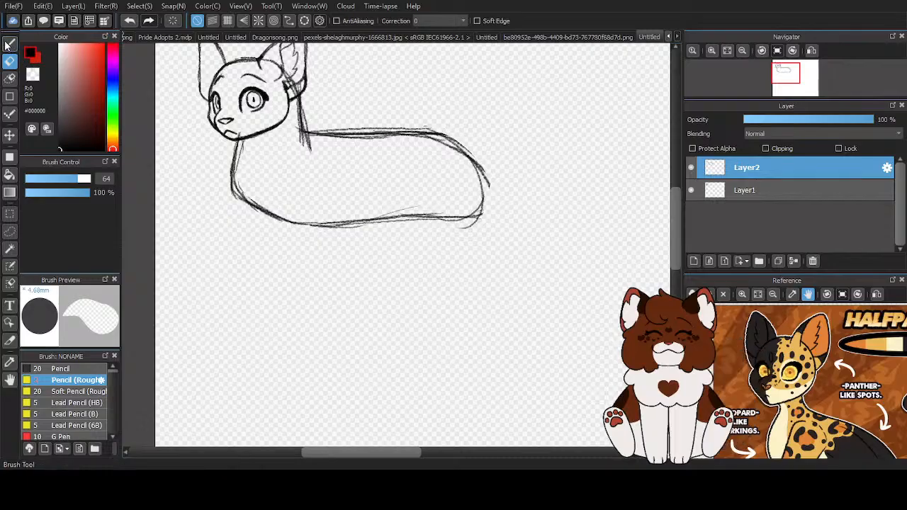
- Return to the rough pencil and darken the chest, belly and rump outline of the body
{"action": "left_click", "coordinate": [11, 44]}
{"action": "mouse_move", "coordinate": [239, 142]}
{"action": "left_mouse_down"}
{"action": "mouse_move", "coordinate": [235, 198]}
{"action": "mouse_move", "coordinate": [277, 225]}
{"action": "left_mouse_up"}
{"action": "mouse_move", "coordinate": [233, 187]}
{"action": "left_mouse_down"}
{"action": "mouse_move", "coordinate": [290, 226]}
{"action": "mouse_move", "coordinate": [452, 212]}
{"action": "left_mouse_up"}
{"action": "left_click_drag", "start_coordinate": [352, 138], "coordinate": [478, 154]}
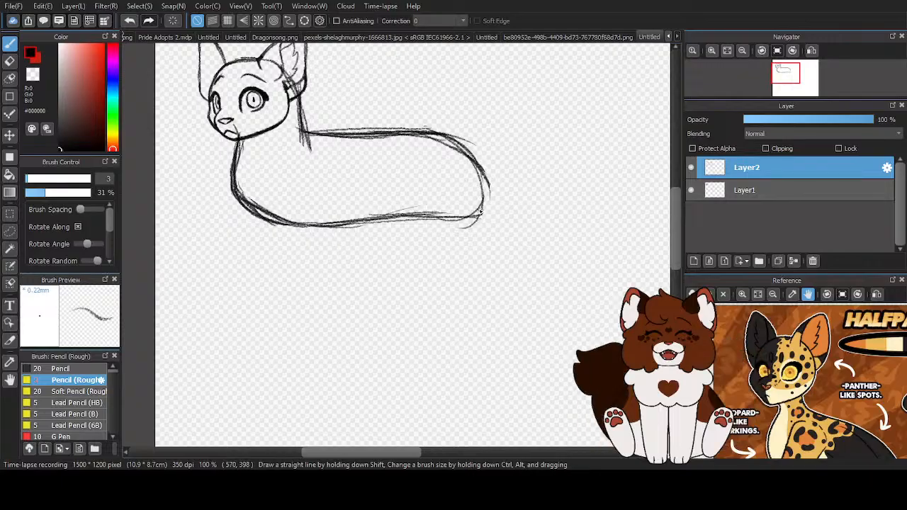
- Add a new layer above the body sketch and draw the shoulder and front edge of the near front leg
{"action": "left_click", "coordinate": [696, 261]}
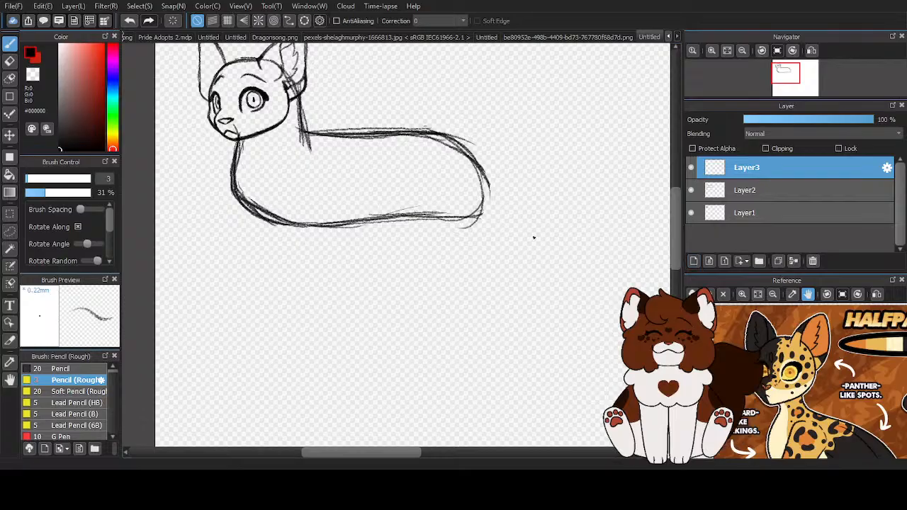
{"action": "scroll", "coordinate": [567, 246], "scroll_direction": "down", "scroll_amount": 2}
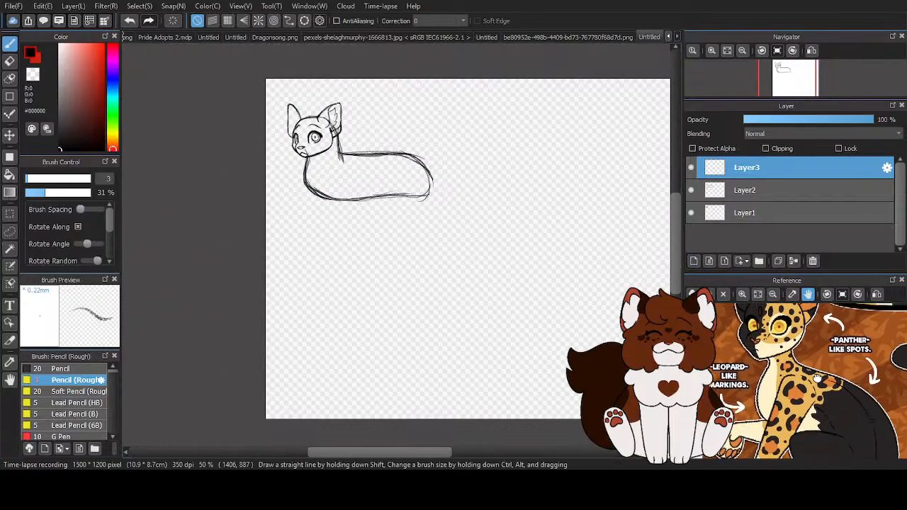
{"action": "scroll", "coordinate": [371, 238], "scroll_direction": "up", "scroll_amount": 1}
{"action": "scroll", "coordinate": [371, 238], "scroll_direction": "up", "scroll_amount": 1}
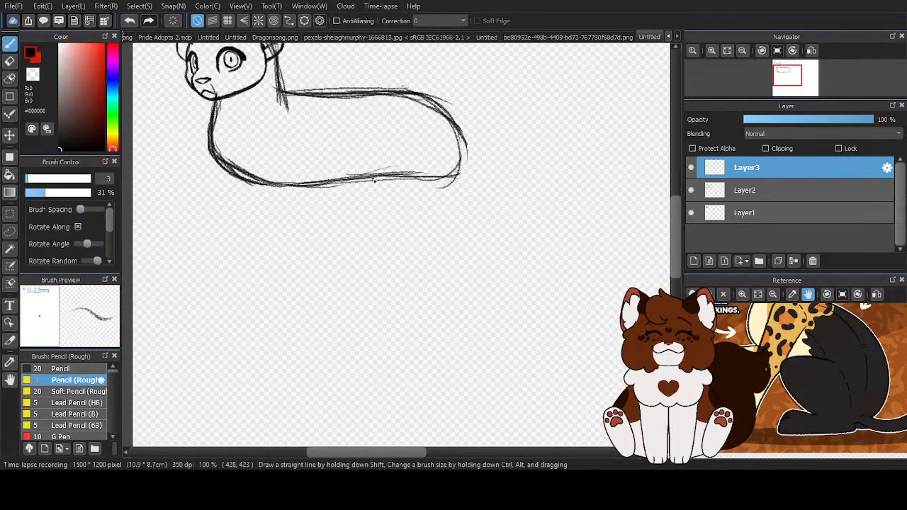
{"action": "mouse_move", "coordinate": [304, 107]}
{"action": "left_mouse_down"}
{"action": "mouse_move", "coordinate": [312, 112]}
{"action": "mouse_move", "coordinate": [282, 98]}
{"action": "mouse_move", "coordinate": [286, 105]}
{"action": "left_mouse_up"}
{"action": "left_click_drag", "start_coordinate": [265, 147], "coordinate": [255, 183]}
{"action": "left_click_drag", "start_coordinate": [281, 108], "coordinate": [263, 186]}
{"action": "left_click_drag", "start_coordinate": [253, 143], "coordinate": [286, 262]}
{"action": "left_click_drag", "start_coordinate": [274, 194], "coordinate": [288, 273]}
{"action": "left_click_drag", "start_coordinate": [286, 220], "coordinate": [289, 291]}
- Draw the front leg's rear edge and close the lower end with a small rounded paw outline
{"action": "left_click_drag", "start_coordinate": [321, 148], "coordinate": [317, 267]}
{"action": "left_click_drag", "start_coordinate": [331, 206], "coordinate": [322, 284]}
{"action": "left_click_drag", "start_coordinate": [330, 200], "coordinate": [324, 285]}
{"action": "left_click_drag", "start_coordinate": [327, 230], "coordinate": [321, 293]}
{"action": "scroll", "coordinate": [301, 309], "scroll_direction": "up", "scroll_amount": 2}
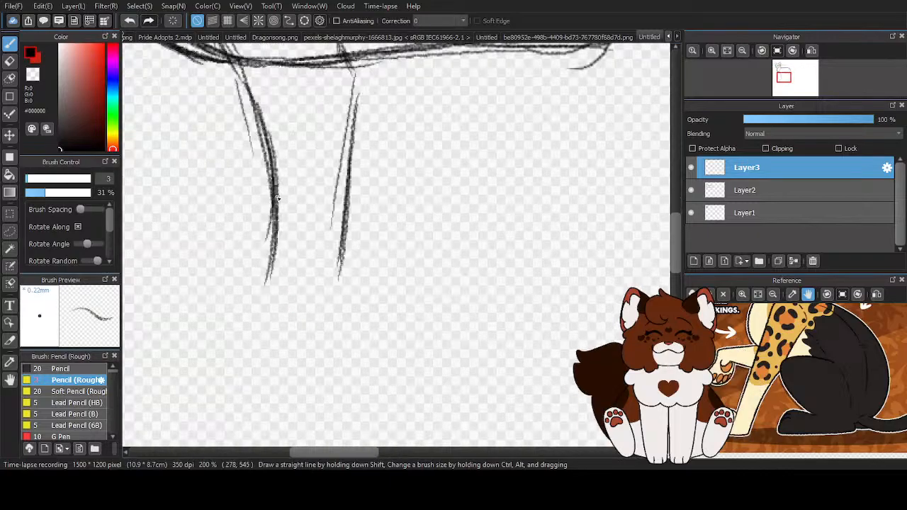
{"action": "mouse_move", "coordinate": [260, 252]}
{"action": "left_mouse_down"}
{"action": "mouse_move", "coordinate": [258, 296]}
{"action": "mouse_move", "coordinate": [329, 293]}
{"action": "mouse_move", "coordinate": [345, 219]}
{"action": "left_mouse_up"}
- Erase the paw, the rear edge and the lower part of the front edge of the near front leg
{"action": "scroll", "coordinate": [327, 197], "scroll_direction": "down", "scroll_amount": 3}
{"action": "scroll", "coordinate": [365, 238], "scroll_direction": "down", "scroll_amount": 1}
{"action": "scroll", "coordinate": [343, 200], "scroll_direction": "up", "scroll_amount": 3}
{"action": "key", "text": "e"}
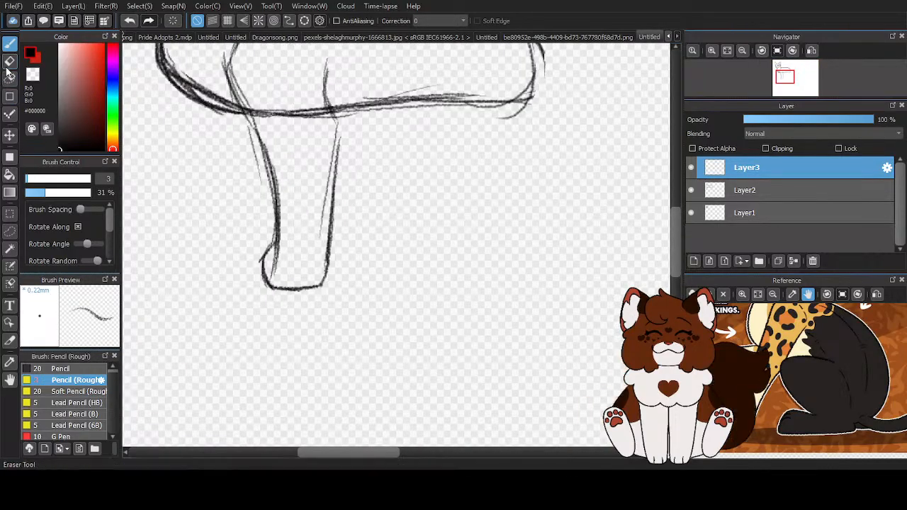
{"action": "mouse_move", "coordinate": [293, 263]}
{"action": "left_mouse_down"}
{"action": "mouse_move", "coordinate": [330, 206]}
{"action": "mouse_move", "coordinate": [333, 95]}
{"action": "left_mouse_up"}
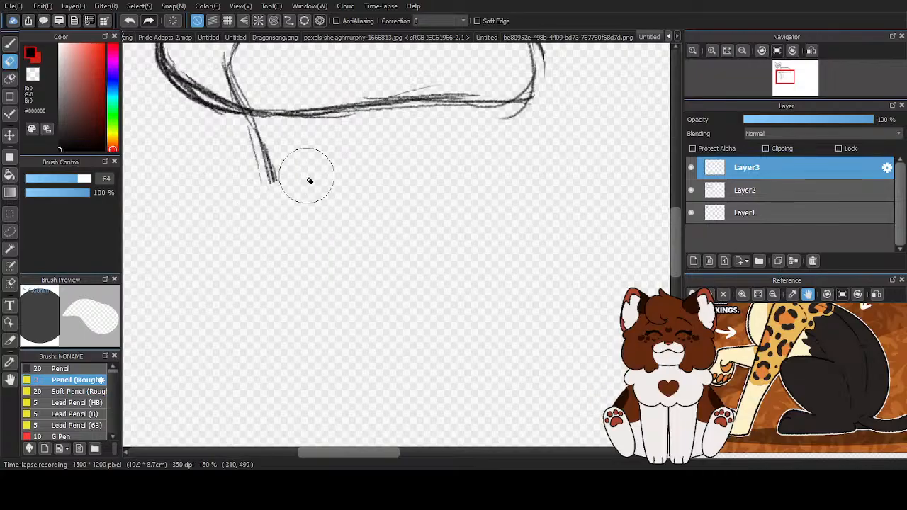
- Redraw the shoulder line with the rough pencil and extend the front leg's front edge downward below the chest
{"action": "key", "text": "b"}
{"action": "scroll", "coordinate": [524, 296], "scroll_direction": "down", "scroll_amount": 2}
{"action": "scroll", "coordinate": [347, 96], "scroll_direction": "up", "scroll_amount": 2}
{"action": "left_click_drag", "start_coordinate": [352, 71], "coordinate": [306, 145]}
{"action": "mouse_move", "coordinate": [332, 99]}
{"action": "left_mouse_down"}
{"action": "mouse_move", "coordinate": [305, 152]}
{"action": "mouse_move", "coordinate": [311, 190]}
{"action": "left_mouse_up"}
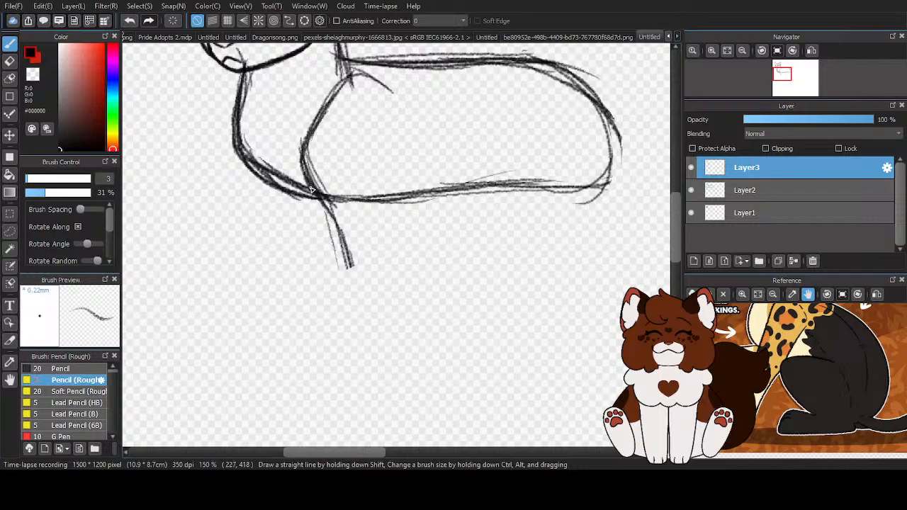
{"action": "left_click_drag", "start_coordinate": [335, 225], "coordinate": [354, 339]}
{"action": "left_click_drag", "start_coordinate": [341, 255], "coordinate": [347, 365]}
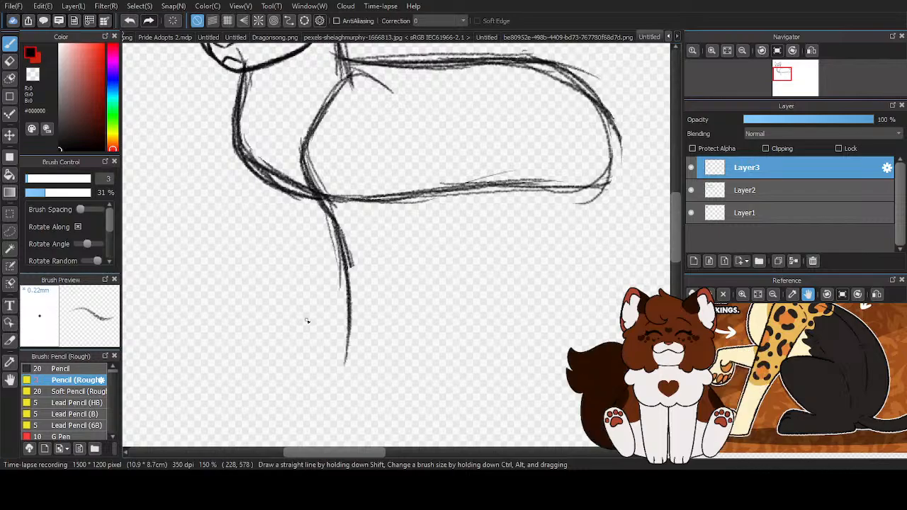
- Redraw the front leg's rear edge from just above the belly line down to the lower leg
{"action": "scroll", "coordinate": [340, 243], "scroll_direction": "down", "scroll_amount": 3}
{"action": "scroll", "coordinate": [340, 243], "scroll_direction": "up", "scroll_amount": 3}
{"action": "mouse_move", "coordinate": [310, 110]}
{"action": "left_mouse_down"}
{"action": "mouse_move", "coordinate": [314, 205]}
{"action": "mouse_move", "coordinate": [296, 305]}
{"action": "left_mouse_up"}
{"action": "mouse_move", "coordinate": [309, 153]}
{"action": "left_mouse_down"}
{"action": "mouse_move", "coordinate": [315, 197]}
{"action": "mouse_move", "coordinate": [299, 319]}
{"action": "left_mouse_up"}
{"action": "scroll", "coordinate": [308, 229], "scroll_direction": "down", "scroll_amount": 2}
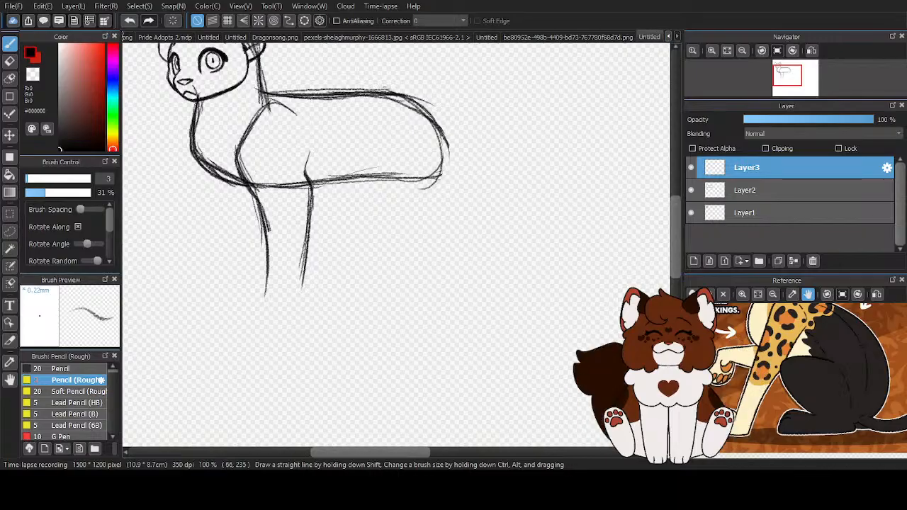
- Examine the standing cats in the open Oakkit.png document as a leg reference, and return to the sketch document
{"action": "left_click", "coordinate": [669, 36]}
{"action": "left_click", "coordinate": [668, 36]}
{"action": "left_click", "coordinate": [669, 36]}
{"action": "left_click", "coordinate": [668, 36]}
{"action": "left_click", "coordinate": [668, 36]}
{"action": "left_click", "coordinate": [669, 37]}
{"action": "left_click", "coordinate": [669, 36]}
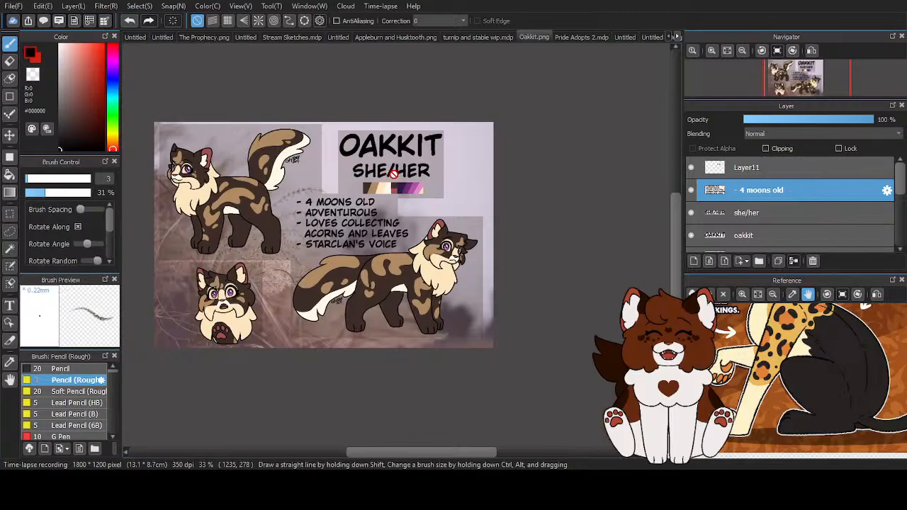
{"action": "scroll", "coordinate": [483, 193], "scroll_direction": "down", "scroll_amount": 2}
{"action": "scroll", "coordinate": [483, 192], "scroll_direction": "up", "scroll_amount": 2}
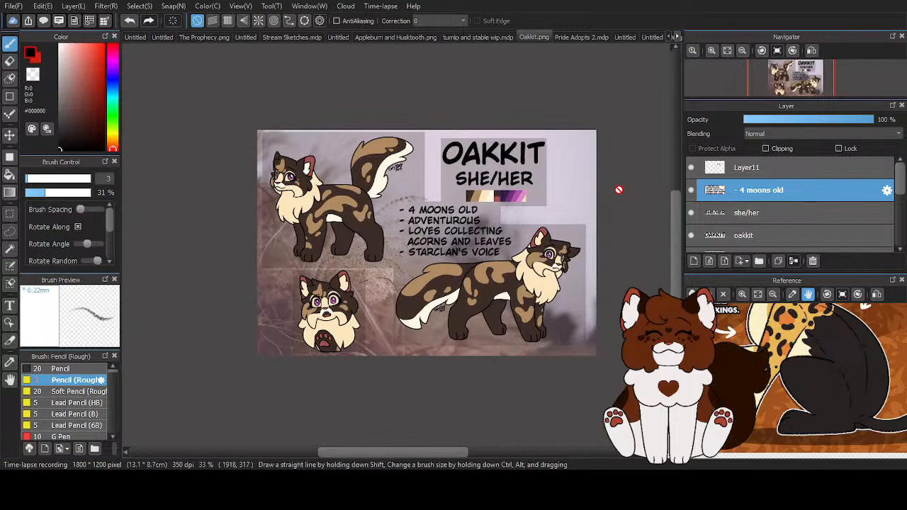
{"action": "left_click", "coordinate": [675, 36]}
{"action": "left_click", "coordinate": [677, 36]}
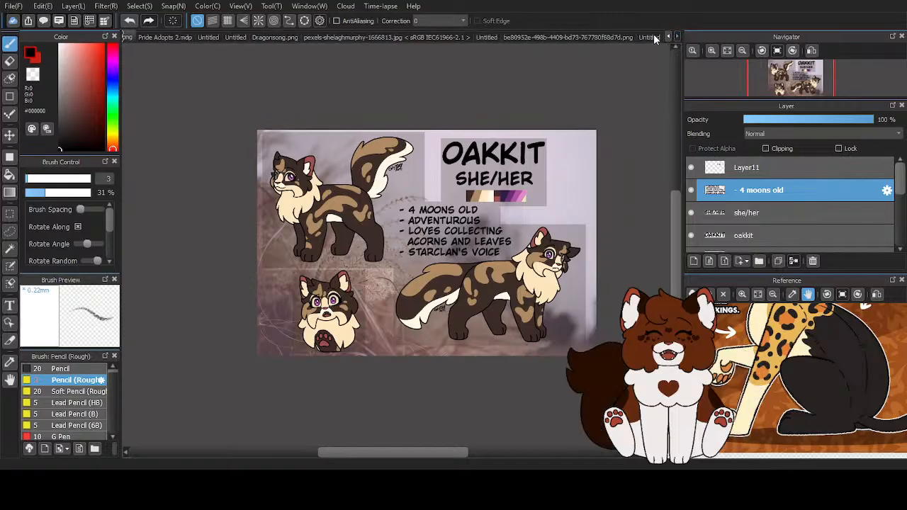
{"action": "left_click", "coordinate": [646, 38]}
- Darken the shoulder curve and the upper front edge of the front leg with overlapping pencil strokes
{"action": "scroll", "coordinate": [389, 232], "scroll_direction": "down", "scroll_amount": 1}
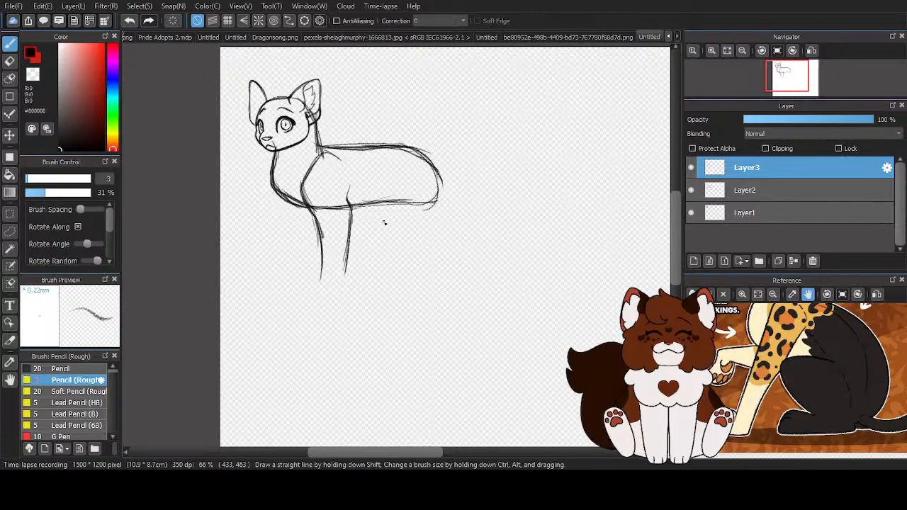
{"action": "scroll", "coordinate": [334, 270], "scroll_direction": "up", "scroll_amount": 2}
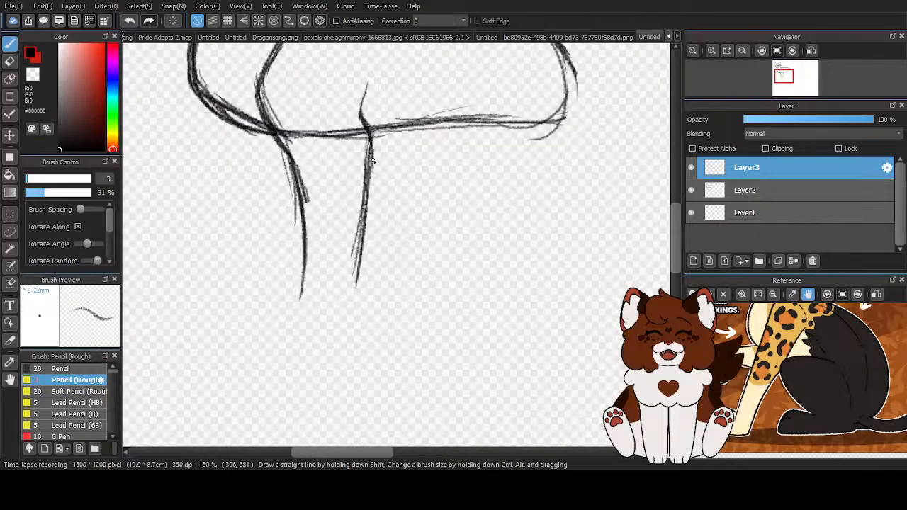
{"action": "scroll", "coordinate": [306, 197], "scroll_direction": "down", "scroll_amount": 1}
{"action": "left_click_drag", "start_coordinate": [287, 113], "coordinate": [296, 87]}
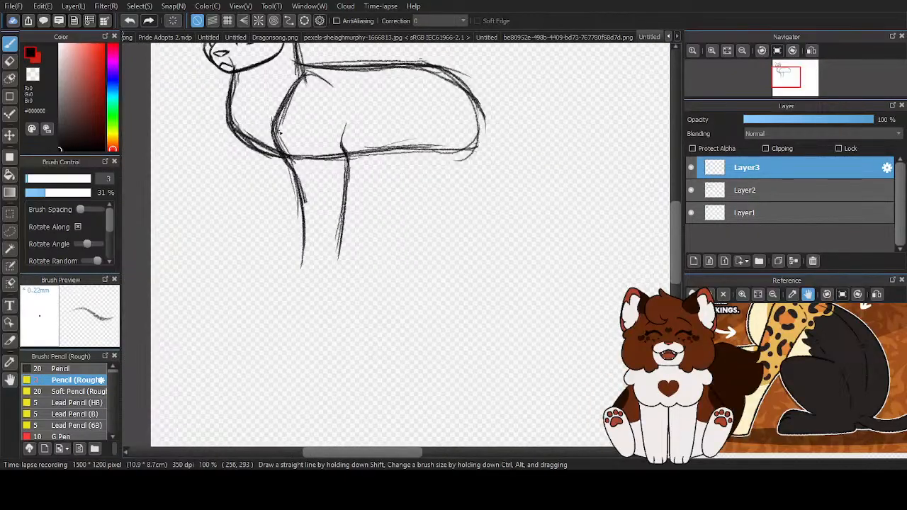
{"action": "left_click_drag", "start_coordinate": [278, 134], "coordinate": [306, 204]}
- Firm up the lower front edge of the leg and close it with a rounded paw that bulges forward
{"action": "scroll", "coordinate": [298, 239], "scroll_direction": "up", "scroll_amount": 2}
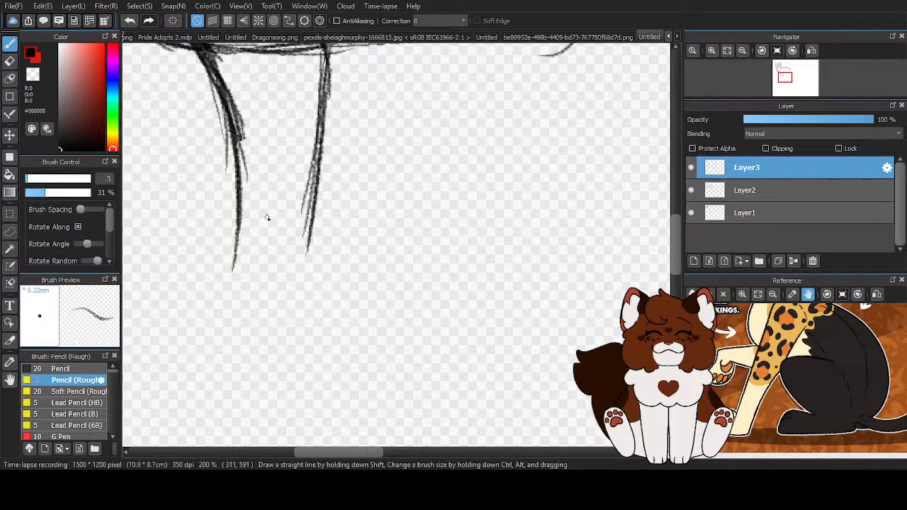
{"action": "left_click_drag", "start_coordinate": [230, 114], "coordinate": [235, 226]}
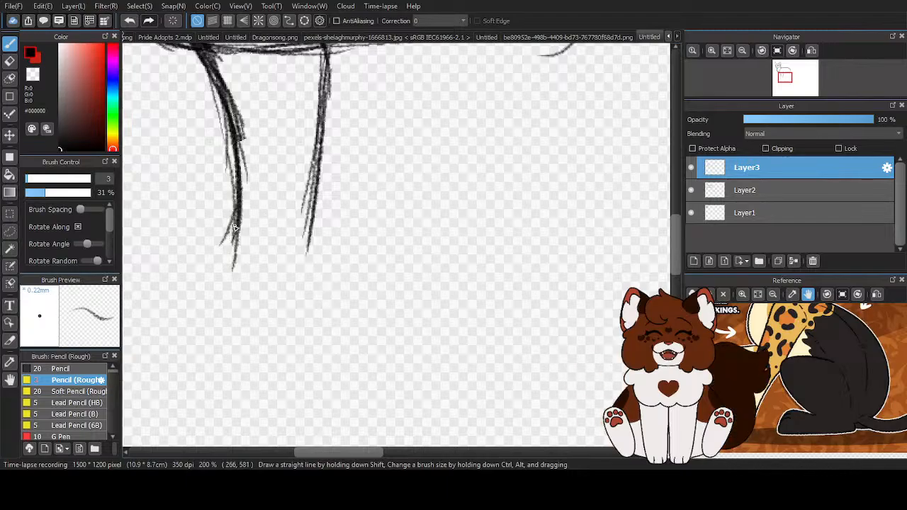
{"action": "mouse_move", "coordinate": [221, 276]}
{"action": "left_mouse_down"}
{"action": "mouse_move", "coordinate": [247, 303]}
{"action": "mouse_move", "coordinate": [225, 298]}
{"action": "mouse_move", "coordinate": [295, 294]}
{"action": "mouse_move", "coordinate": [312, 220]}
{"action": "mouse_move", "coordinate": [292, 288]}
{"action": "mouse_move", "coordinate": [234, 301]}
{"action": "mouse_move", "coordinate": [220, 296]}
{"action": "mouse_move", "coordinate": [241, 233]}
{"action": "left_mouse_up"}
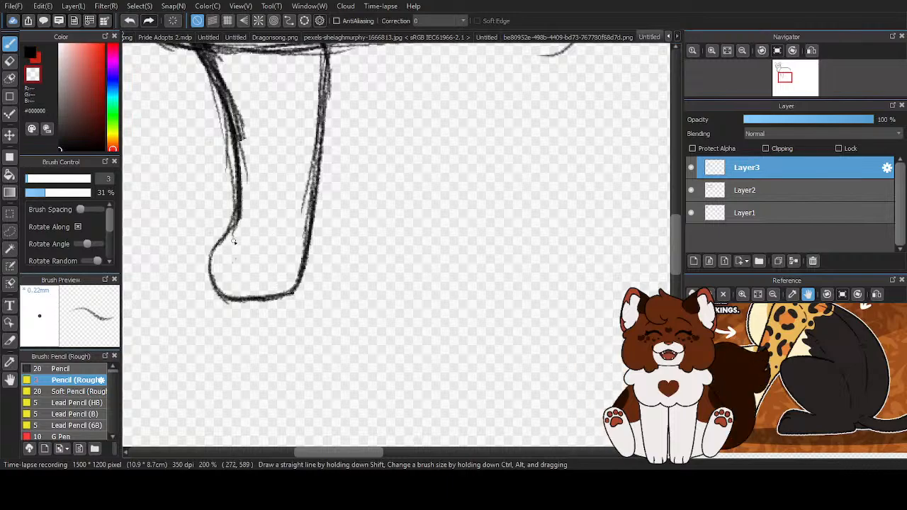
- Clean the stray strokes off both sides of the leg's front edge using the rough pencil with transparent colour
{"action": "scroll", "coordinate": [245, 234], "scroll_direction": "down", "scroll_amount": 2}
{"action": "scroll", "coordinate": [231, 139], "scroll_direction": "up", "scroll_amount": 3}
{"action": "left_click_drag", "start_coordinate": [230, 148], "coordinate": [279, 319]}
{"action": "left_click_drag", "start_coordinate": [232, 168], "coordinate": [282, 313]}
{"action": "mouse_move", "coordinate": [256, 204]}
{"action": "left_mouse_down"}
{"action": "mouse_move", "coordinate": [276, 251]}
{"action": "mouse_move", "coordinate": [294, 365]}
{"action": "left_mouse_up"}
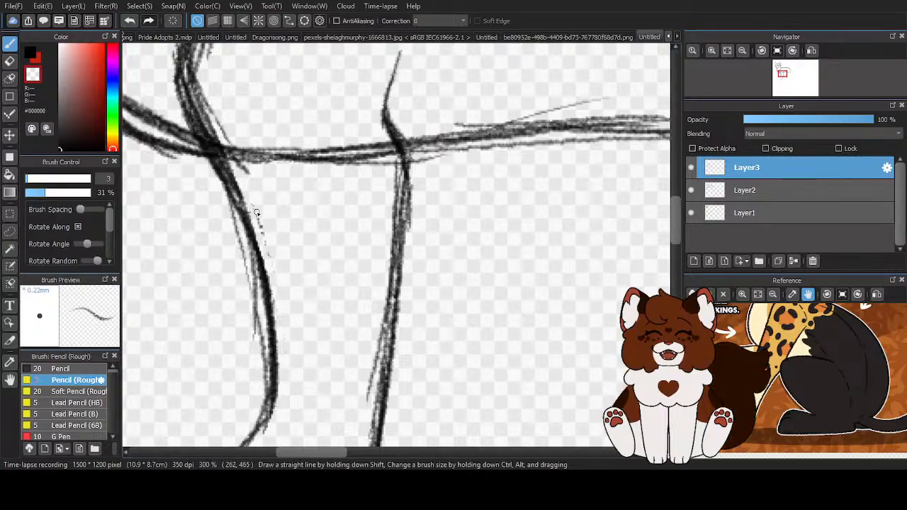
{"action": "mouse_move", "coordinate": [225, 197]}
{"action": "left_mouse_down"}
{"action": "mouse_move", "coordinate": [256, 370]}
{"action": "mouse_move", "coordinate": [266, 357]}
{"action": "mouse_move", "coordinate": [261, 400]}
{"action": "left_mouse_up"}
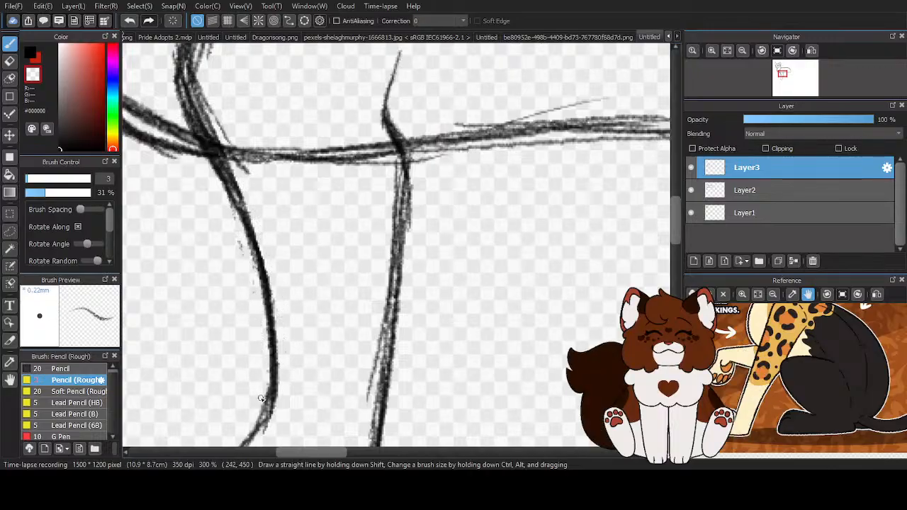
{"action": "scroll", "coordinate": [248, 284], "scroll_direction": "down", "scroll_amount": 1}
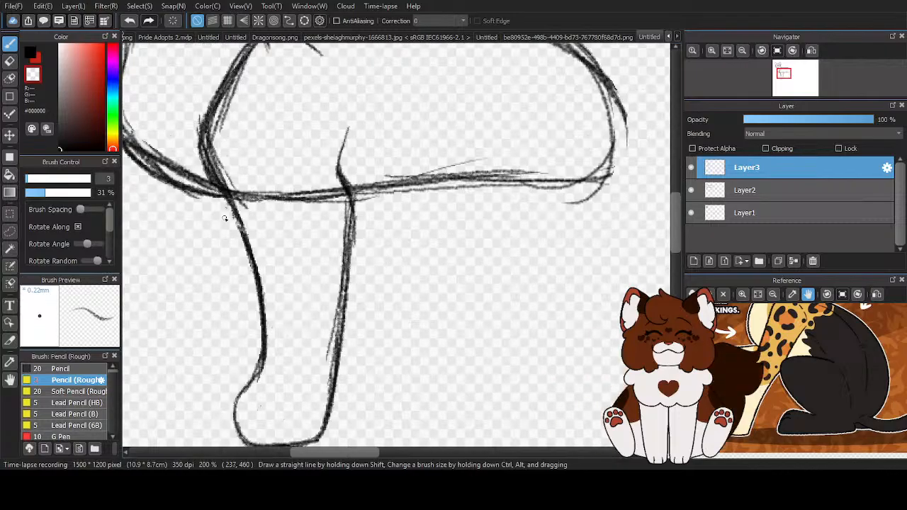
{"action": "scroll", "coordinate": [201, 172], "scroll_direction": "up", "scroll_amount": 1}
{"action": "left_click_drag", "start_coordinate": [202, 172], "coordinate": [220, 226]}
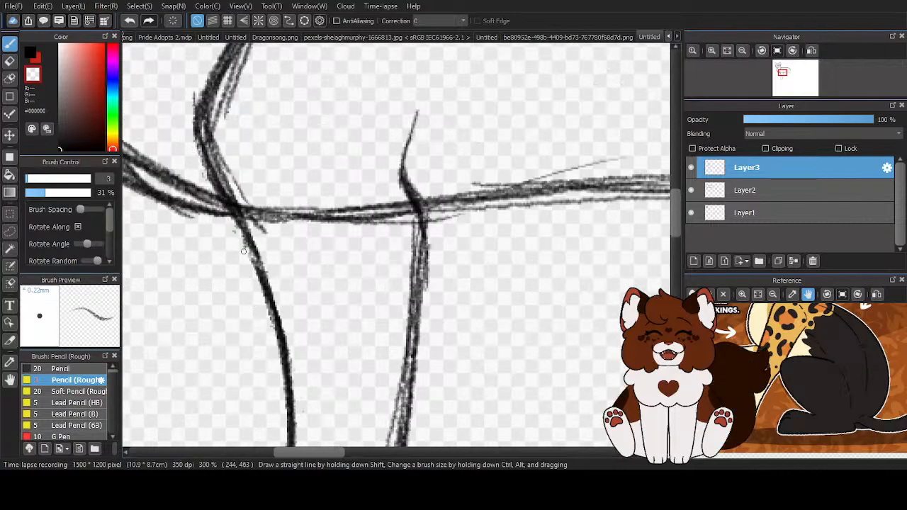
- Remove the loose inner strokes along the shoulder curve down to the belly line with the transparent pencil
{"action": "scroll", "coordinate": [246, 177], "scroll_direction": "down", "scroll_amount": 3}
{"action": "scroll", "coordinate": [246, 176], "scroll_direction": "up", "scroll_amount": 2}
{"action": "left_click_drag", "start_coordinate": [272, 94], "coordinate": [233, 170]}
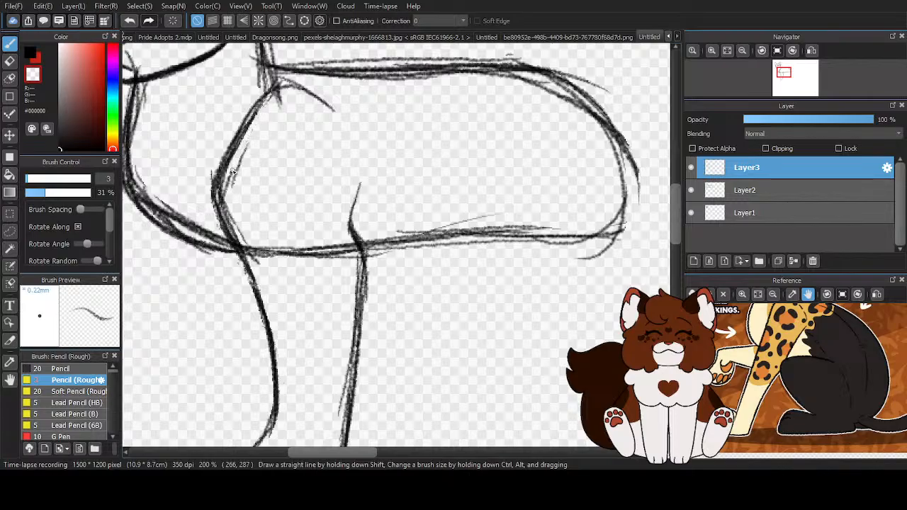
{"action": "left_click_drag", "start_coordinate": [246, 252], "coordinate": [225, 201]}
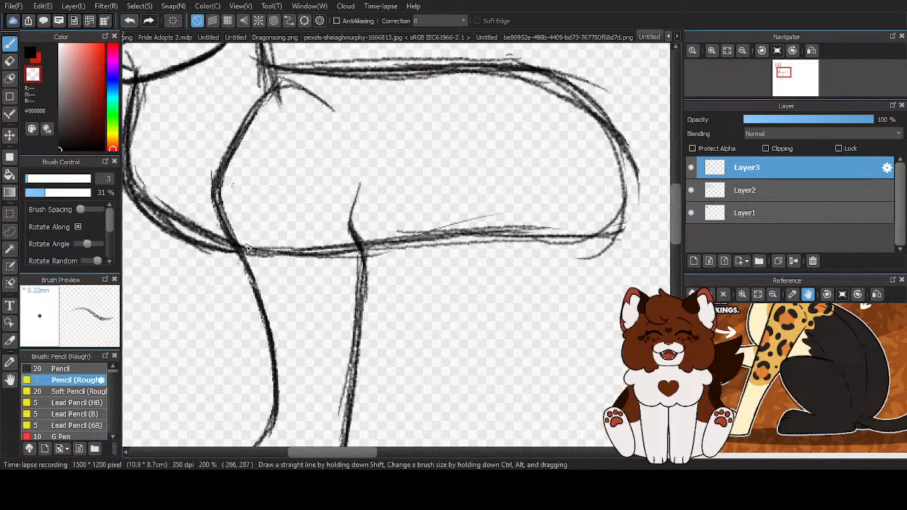
{"action": "scroll", "coordinate": [487, 240], "scroll_direction": "down", "scroll_amount": 4}
- Switch the pencil back to black and draw two short toe lines on the front paw
{"action": "key", "text": "x"}
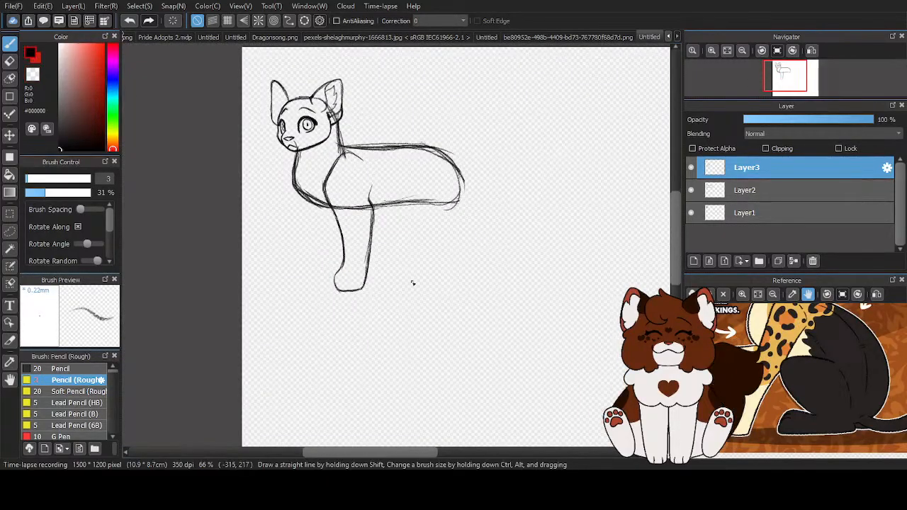
{"action": "scroll", "coordinate": [340, 290], "scroll_direction": "up", "scroll_amount": 5}
{"action": "left_click_drag", "start_coordinate": [289, 212], "coordinate": [295, 243]}
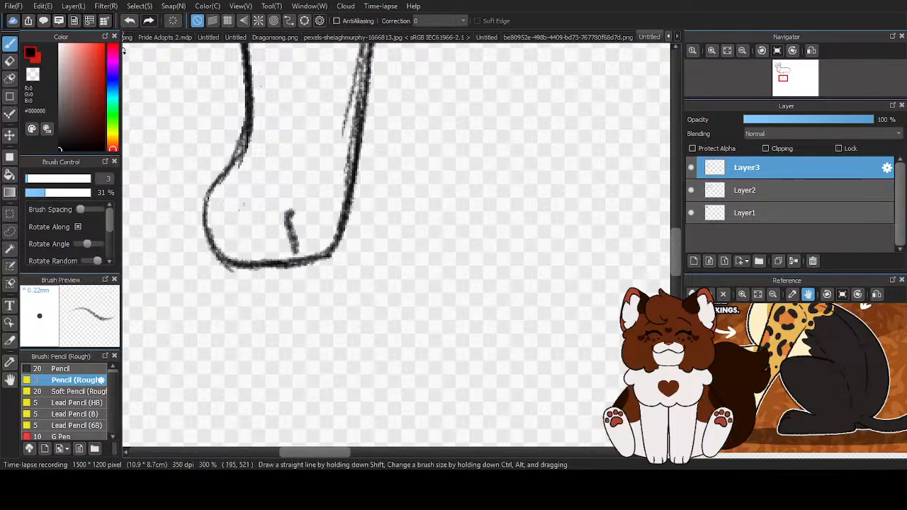
{"action": "left_click", "coordinate": [129, 21]}
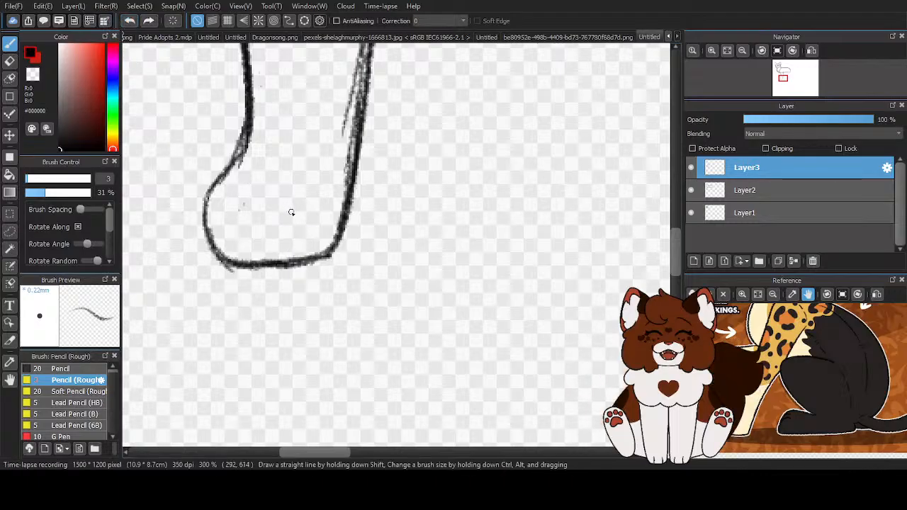
{"action": "left_click_drag", "start_coordinate": [290, 211], "coordinate": [284, 264]}
{"action": "left_click_drag", "start_coordinate": [238, 205], "coordinate": [238, 258]}
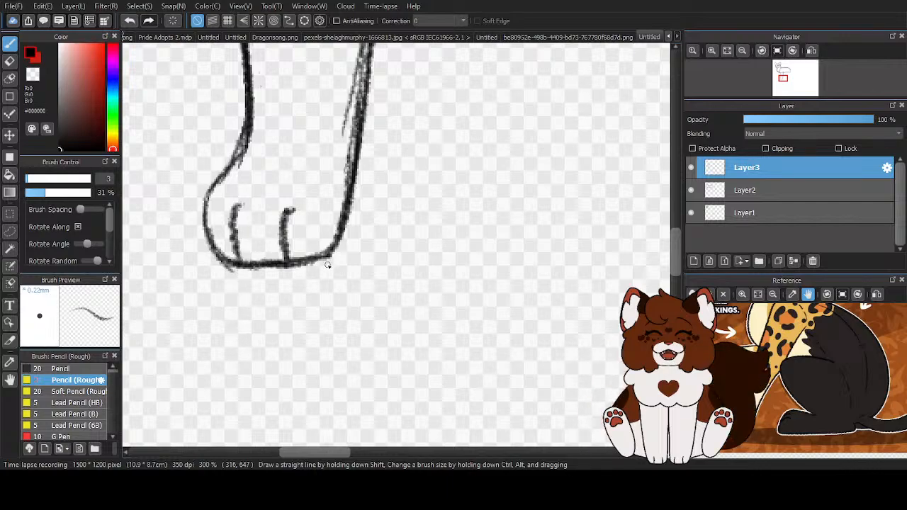
- Free-transform the front leg layer, stretching its upper edge slightly upward toward the back line, and apply it
{"action": "scroll", "coordinate": [330, 273], "scroll_direction": "down", "scroll_amount": 4}
{"action": "scroll", "coordinate": [336, 285], "scroll_direction": "up", "scroll_amount": 2}
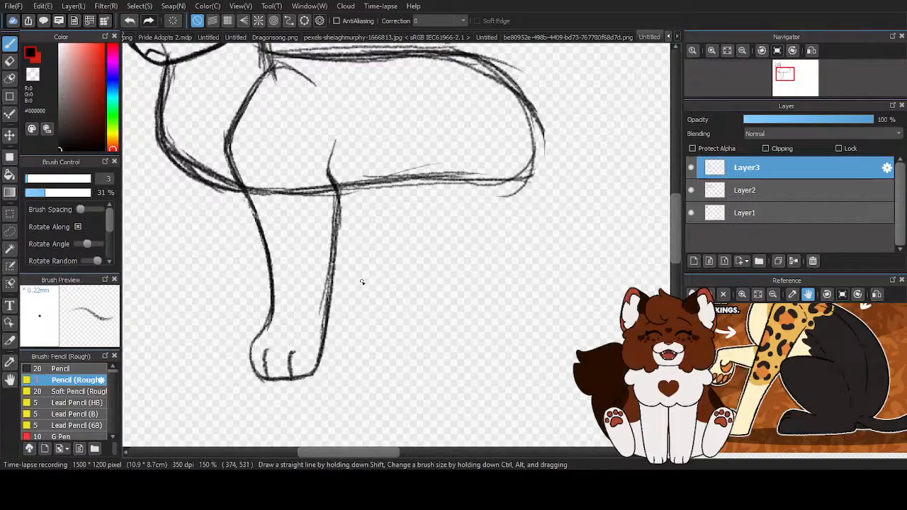
{"action": "key", "text": "ctrl+t"}
{"action": "scroll", "coordinate": [361, 303], "scroll_direction": "down", "scroll_amount": 1}
{"action": "left_click", "coordinate": [479, 429]}
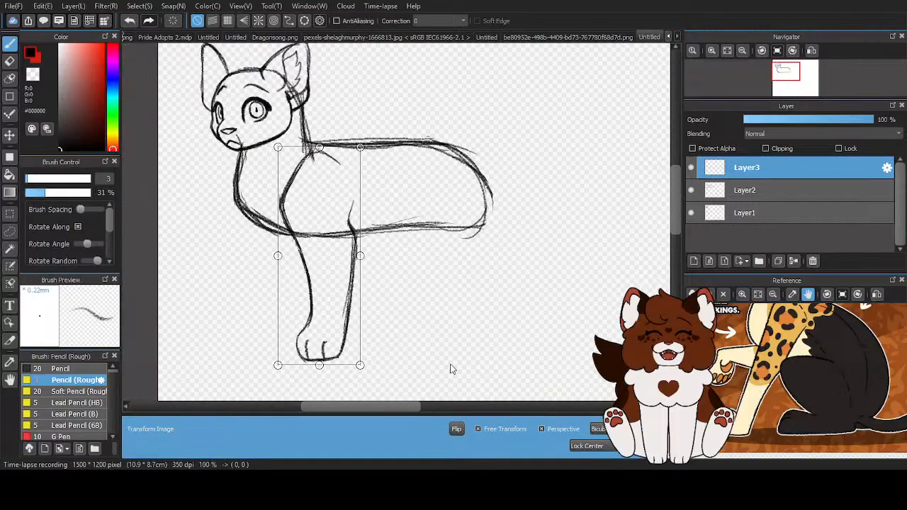
{"action": "left_click_drag", "start_coordinate": [319, 147], "coordinate": [316, 140]}
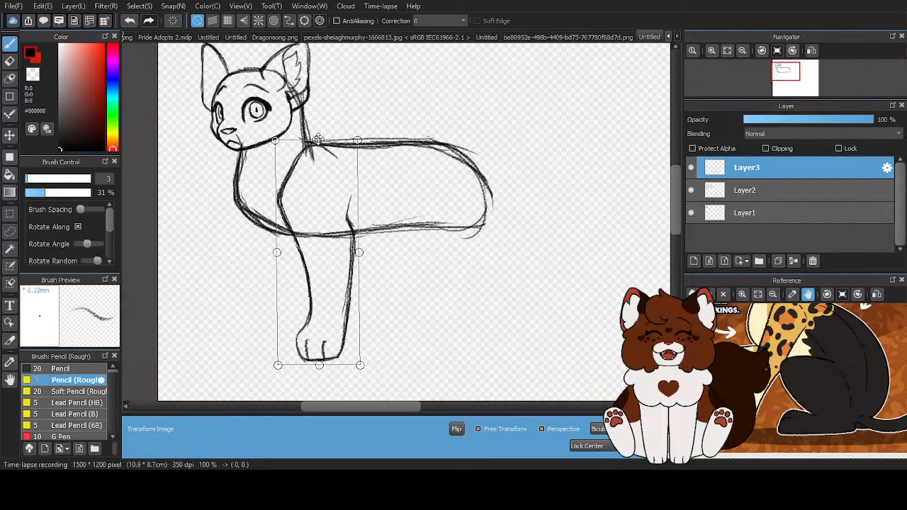
{"action": "left_click", "coordinate": [644, 447]}
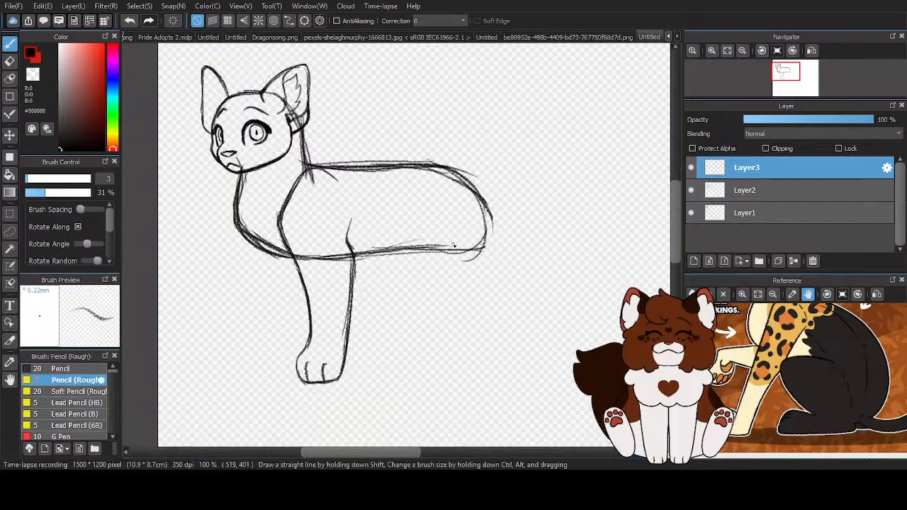
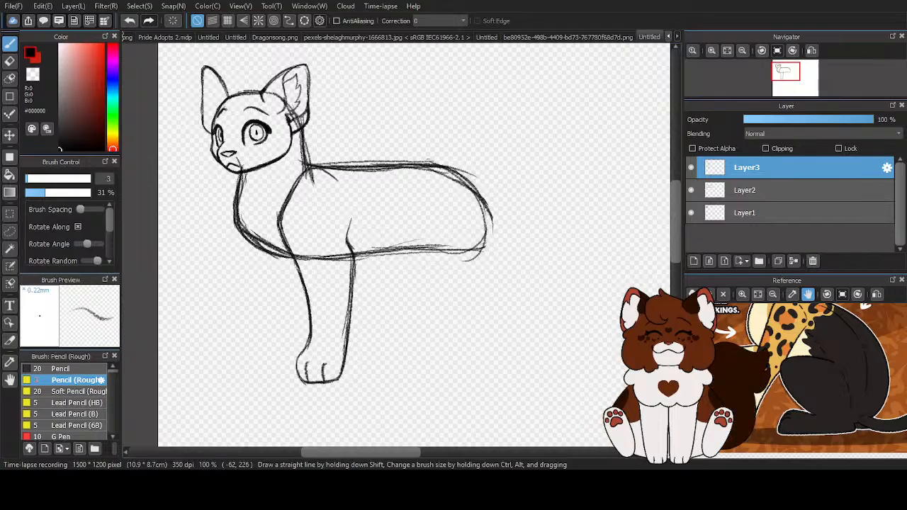
- Nudge the front leg layer slightly up and toward the chest with the Move tool, keeping its size
{"action": "scroll", "coordinate": [273, 241], "scroll_direction": "down", "scroll_amount": 2}
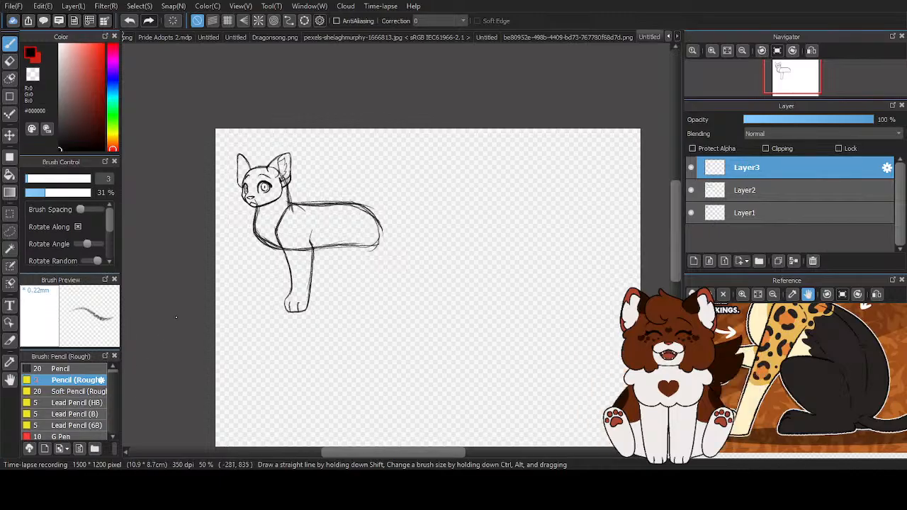
{"action": "scroll", "coordinate": [276, 282], "scroll_direction": "up", "scroll_amount": 2}
{"action": "key", "text": "v"}
{"action": "left_click_drag", "start_coordinate": [292, 204], "coordinate": [311, 218]}
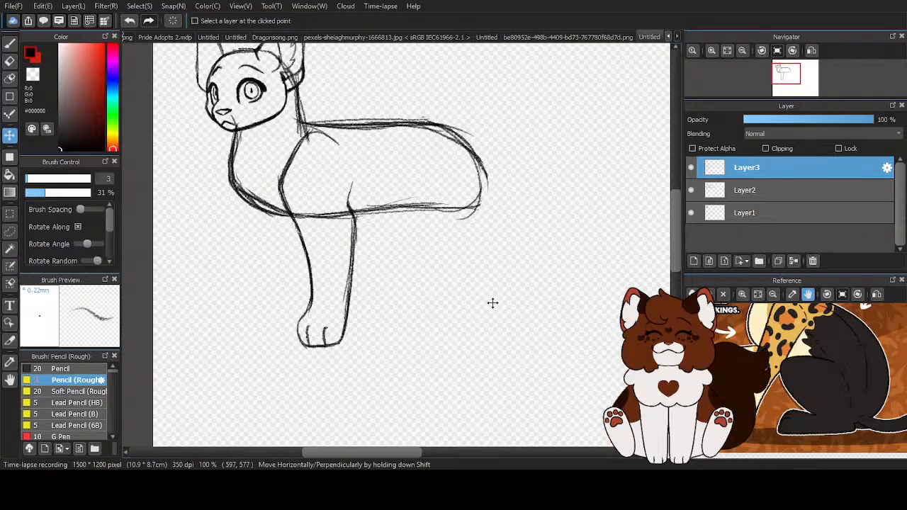
{"action": "key", "text": "ctrl+t"}
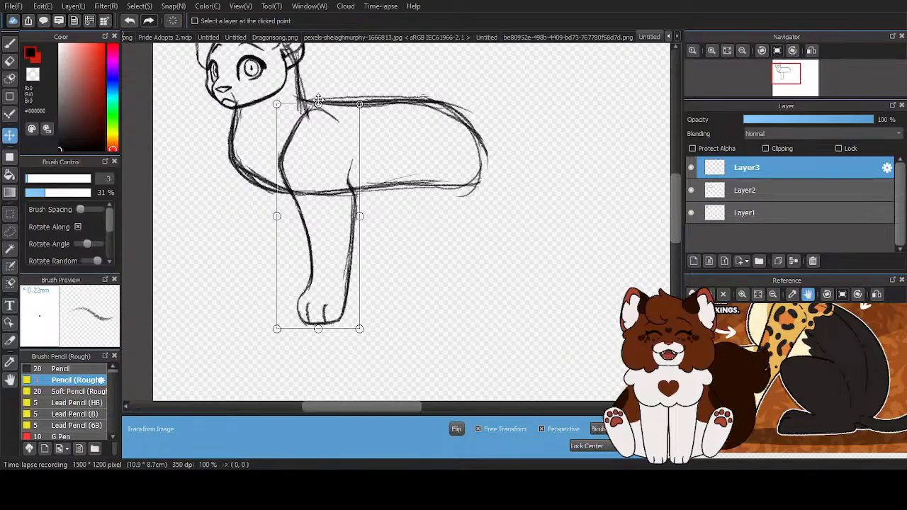
{"action": "scroll", "coordinate": [436, 275], "scroll_direction": "down", "scroll_amount": 1}
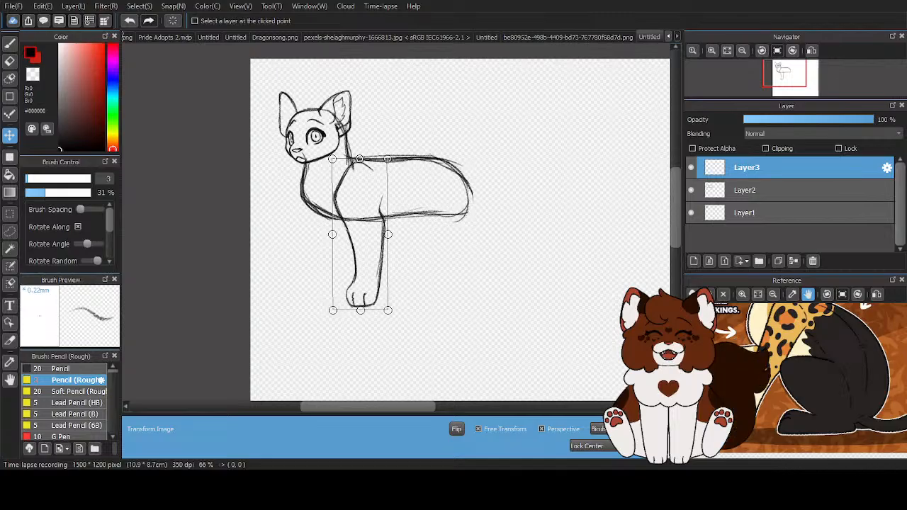
{"action": "key", "text": "Return"}
{"action": "scroll", "coordinate": [369, 262], "scroll_direction": "up", "scroll_amount": 1}
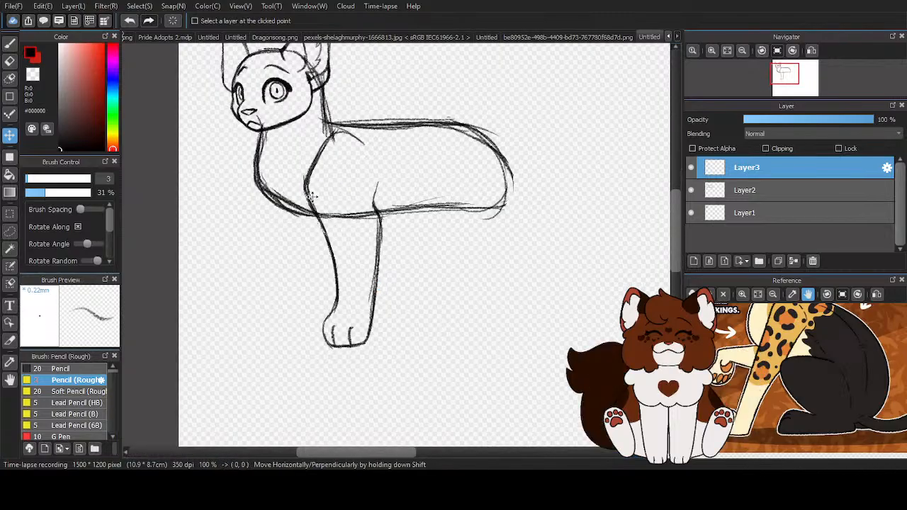
{"action": "left_click_drag", "start_coordinate": [312, 197], "coordinate": [309, 193]}
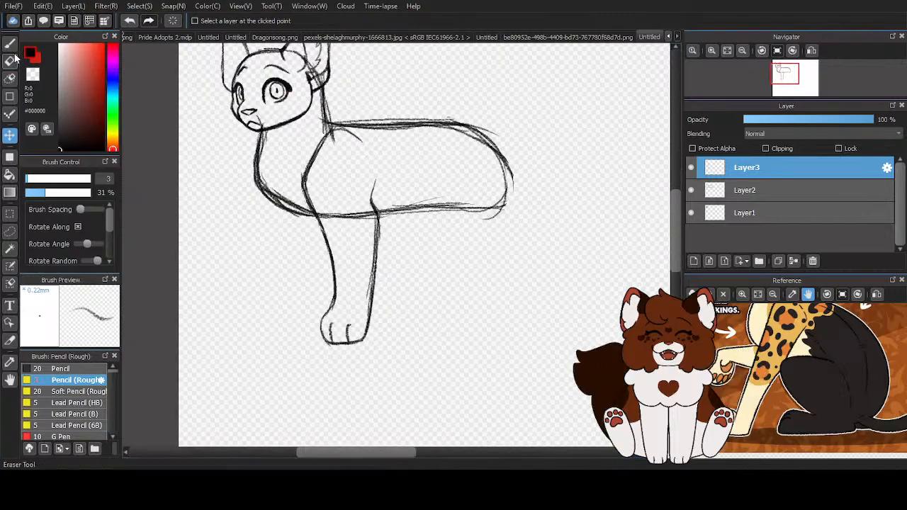
{"action": "left_click_drag", "start_coordinate": [322, 246], "coordinate": [327, 243]}
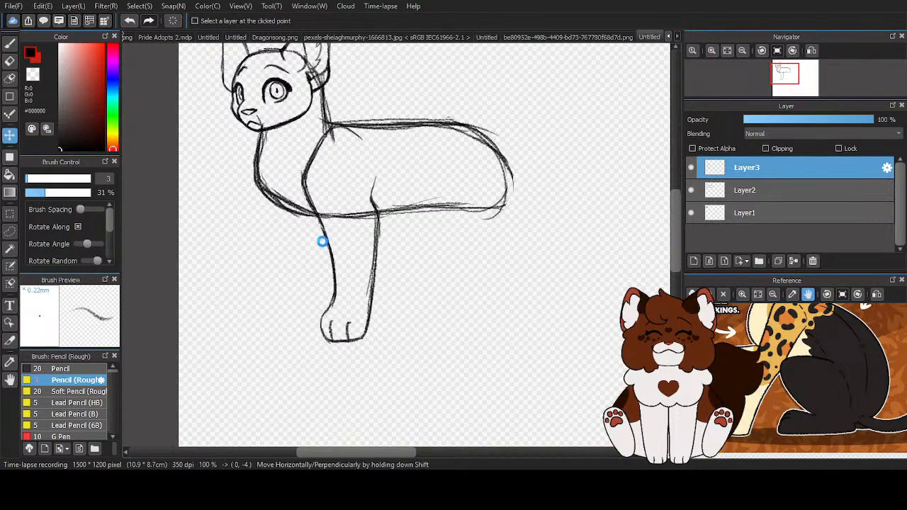
{"action": "key", "text": "b"}
{"action": "scroll", "coordinate": [246, 265], "scroll_direction": "up", "scroll_amount": 1}
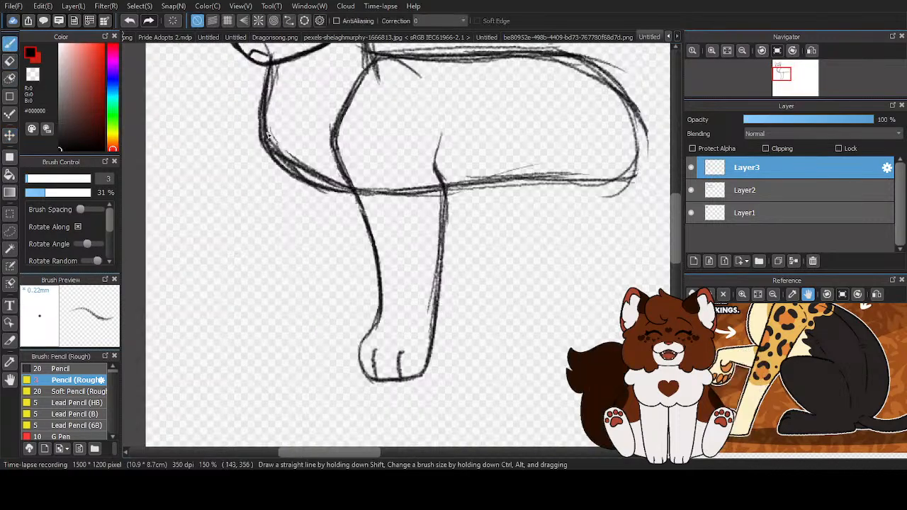
{"action": "left_click_drag", "start_coordinate": [283, 167], "coordinate": [319, 225]}
{"action": "mouse_move", "coordinate": [326, 262]}
{"action": "left_mouse_down"}
{"action": "mouse_move", "coordinate": [332, 322]}
{"action": "mouse_move", "coordinate": [287, 340]}
{"action": "mouse_move", "coordinate": [296, 387]}
{"action": "mouse_move", "coordinate": [350, 399]}
{"action": "mouse_move", "coordinate": [371, 393]}
{"action": "left_mouse_up"}
{"action": "scroll", "coordinate": [329, 340], "scroll_direction": "up", "scroll_amount": 2}
{"action": "mouse_move", "coordinate": [413, 231]}
{"action": "left_mouse_down"}
{"action": "mouse_move", "coordinate": [398, 317]}
{"action": "mouse_move", "coordinate": [402, 303]}
{"action": "mouse_move", "coordinate": [404, 311]}
{"action": "left_mouse_up"}
{"action": "scroll", "coordinate": [323, 298], "scroll_direction": "down", "scroll_amount": 3}
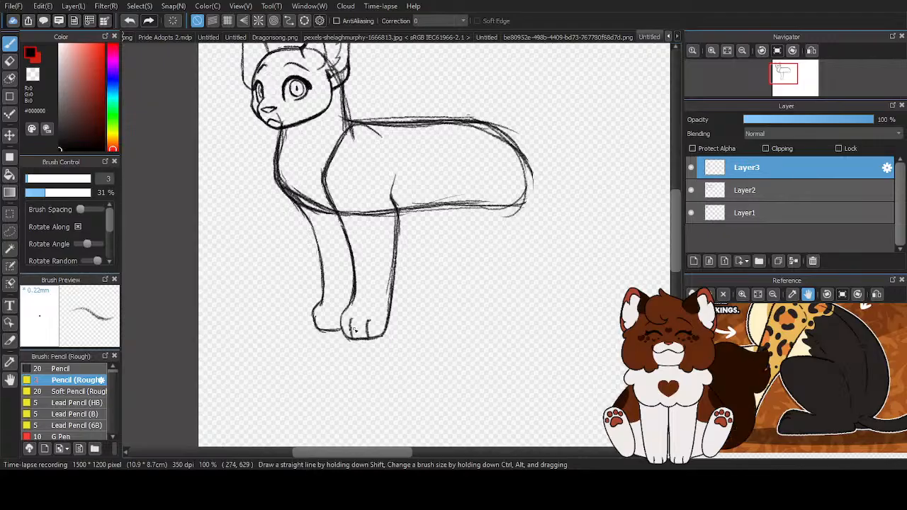
{"action": "scroll", "coordinate": [358, 318], "scroll_direction": "up", "scroll_amount": 1}
{"action": "left_click", "coordinate": [14, 63]}
{"action": "mouse_move", "coordinate": [239, 121]}
{"action": "left_mouse_down"}
{"action": "mouse_move", "coordinate": [294, 249]}
{"action": "mouse_move", "coordinate": [295, 321]}
{"action": "mouse_move", "coordinate": [307, 327]}
{"action": "left_mouse_up"}
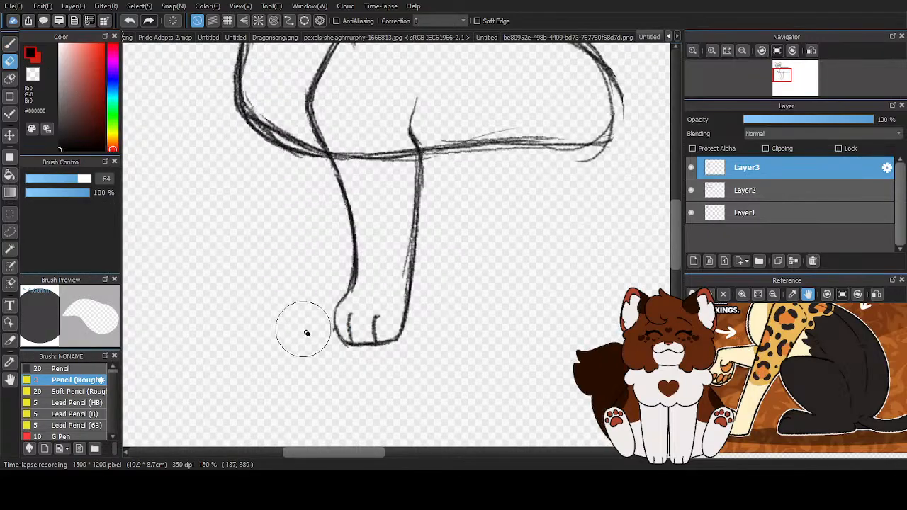
{"action": "scroll", "coordinate": [331, 294], "scroll_direction": "down", "scroll_amount": 2}
- Sketch the far front leg's front edge from the chest down, ending in a rounded paw with a flat sole
{"action": "key", "text": "b"}
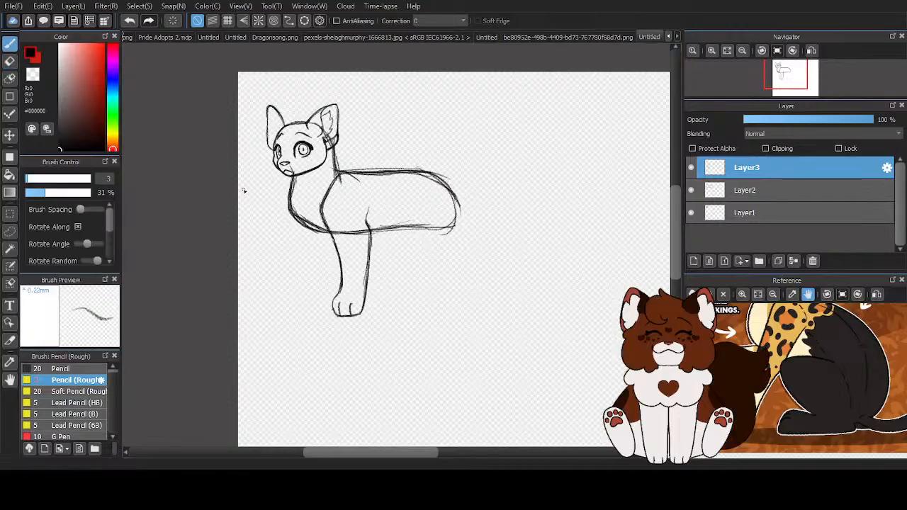
{"action": "scroll", "coordinate": [282, 326], "scroll_direction": "up", "scroll_amount": 1}
{"action": "scroll", "coordinate": [281, 326], "scroll_direction": "up", "scroll_amount": 1}
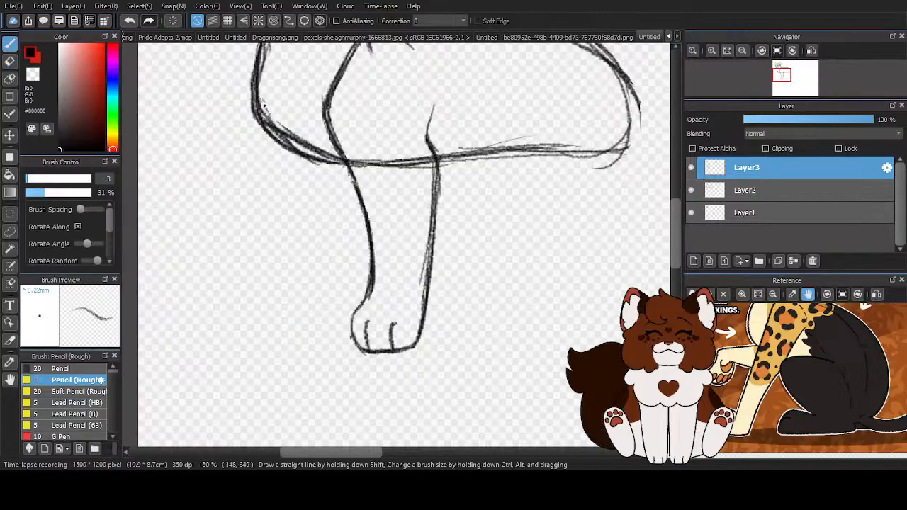
{"action": "left_click_drag", "start_coordinate": [256, 115], "coordinate": [278, 174]}
{"action": "mouse_move", "coordinate": [284, 250]}
{"action": "left_mouse_down"}
{"action": "mouse_move", "coordinate": [284, 221]}
{"action": "mouse_move", "coordinate": [275, 304]}
{"action": "mouse_move", "coordinate": [275, 293]}
{"action": "mouse_move", "coordinate": [259, 312]}
{"action": "mouse_move", "coordinate": [264, 302]}
{"action": "mouse_move", "coordinate": [277, 335]}
{"action": "left_mouse_up"}
{"action": "scroll", "coordinate": [295, 331], "scroll_direction": "up", "scroll_amount": 1}
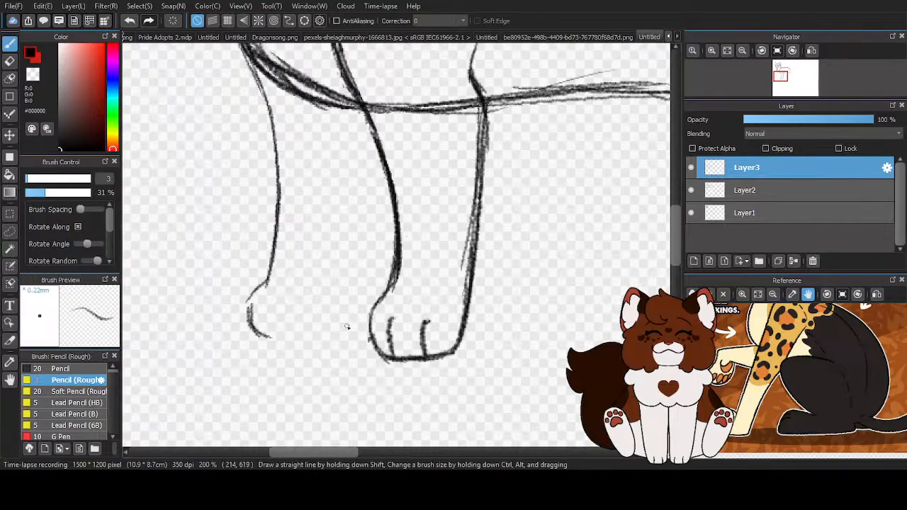
{"action": "left_click_drag", "start_coordinate": [257, 336], "coordinate": [315, 332]}
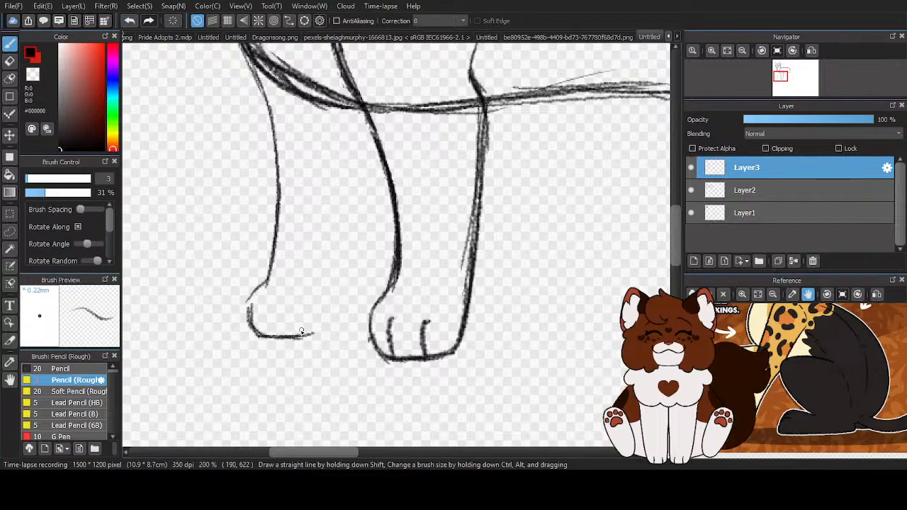
- Draw the far front leg's slanted back edge with repeated strokes from the near leg down to the sole
{"action": "left_click_drag", "start_coordinate": [376, 149], "coordinate": [327, 288]}
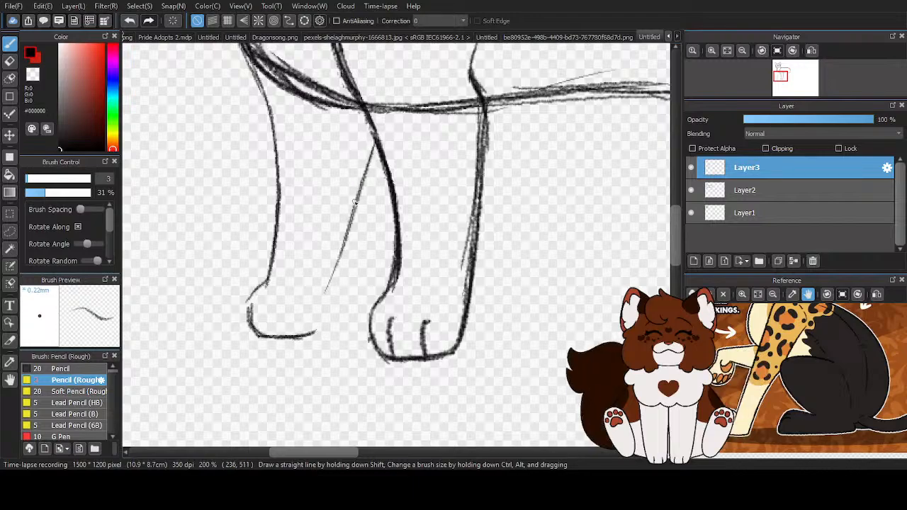
{"action": "left_click_drag", "start_coordinate": [355, 201], "coordinate": [322, 318]}
{"action": "left_click_drag", "start_coordinate": [350, 221], "coordinate": [315, 329]}
{"action": "left_click_drag", "start_coordinate": [377, 145], "coordinate": [326, 307]}
{"action": "left_click_drag", "start_coordinate": [367, 186], "coordinate": [313, 335]}
{"action": "left_click_drag", "start_coordinate": [337, 287], "coordinate": [309, 344]}
- Darken and round the front outline of the far front paw from the ankle to the sole
{"action": "scroll", "coordinate": [263, 310], "scroll_direction": "up", "scroll_amount": 1}
{"action": "mouse_move", "coordinate": [284, 171]}
{"action": "left_mouse_down"}
{"action": "mouse_move", "coordinate": [274, 253]}
{"action": "mouse_move", "coordinate": [242, 289]}
{"action": "left_mouse_up"}
{"action": "left_click_drag", "start_coordinate": [274, 257], "coordinate": [243, 291]}
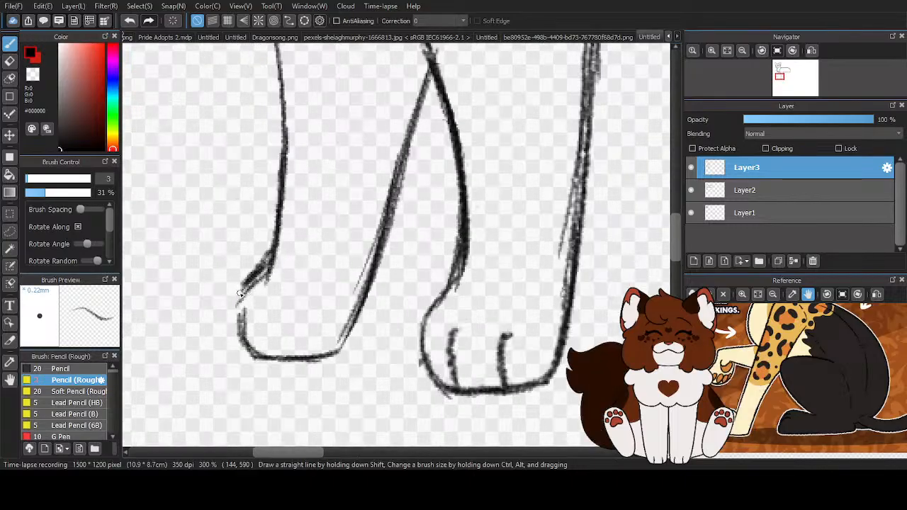
{"action": "left_click_drag", "start_coordinate": [272, 254], "coordinate": [239, 291]}
{"action": "left_click_drag", "start_coordinate": [234, 325], "coordinate": [244, 353]}
{"action": "left_click_drag", "start_coordinate": [234, 309], "coordinate": [273, 352]}
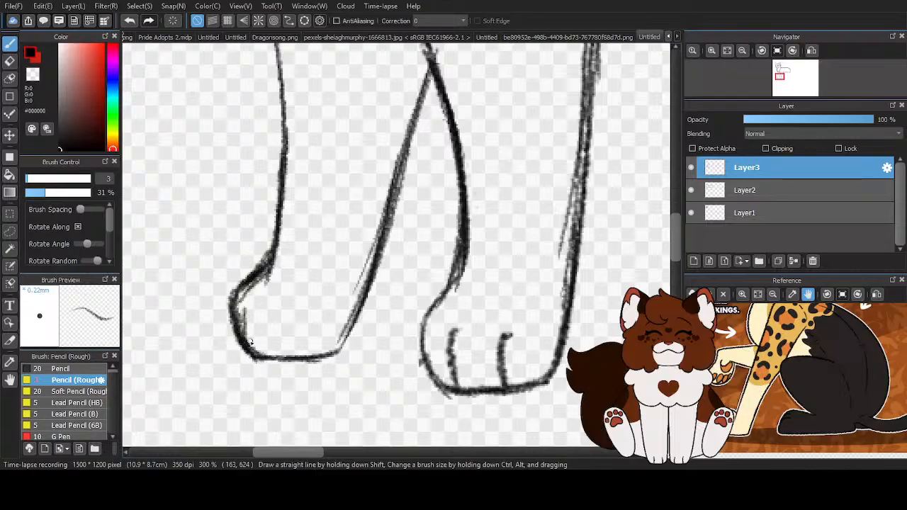
- Draw a curved toe line on the far front paw, tidy the paw's front outline, and return the pencil to black
{"action": "left_click_drag", "start_coordinate": [269, 300], "coordinate": [274, 361]}
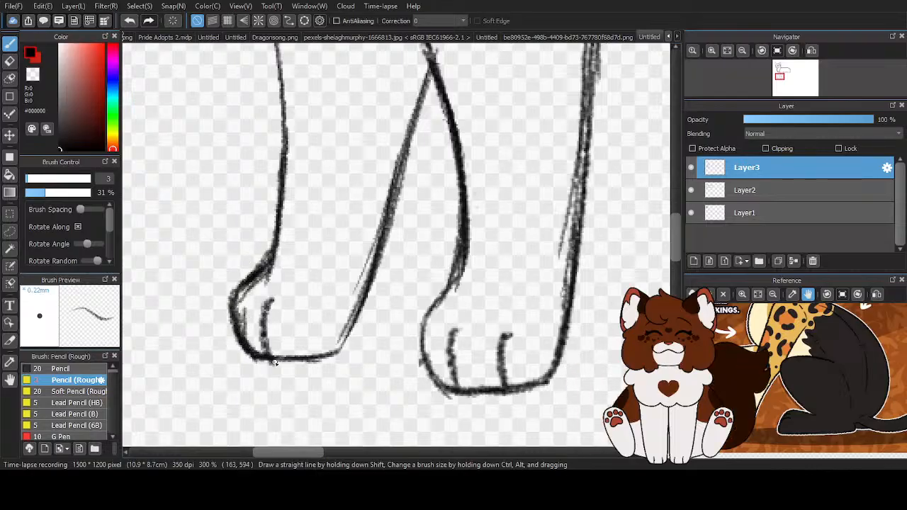
{"action": "left_click", "coordinate": [129, 21]}
{"action": "left_click_drag", "start_coordinate": [274, 300], "coordinate": [267, 356]}
{"action": "left_click_drag", "start_coordinate": [271, 268], "coordinate": [233, 315]}
{"action": "mouse_move", "coordinate": [245, 284]}
{"action": "left_mouse_down"}
{"action": "mouse_move", "coordinate": [242, 346]}
{"action": "mouse_move", "coordinate": [232, 273]}
{"action": "mouse_move", "coordinate": [241, 274]}
{"action": "mouse_move", "coordinate": [230, 298]}
{"action": "mouse_move", "coordinate": [230, 332]}
{"action": "left_mouse_up"}
{"action": "key", "text": "z"}
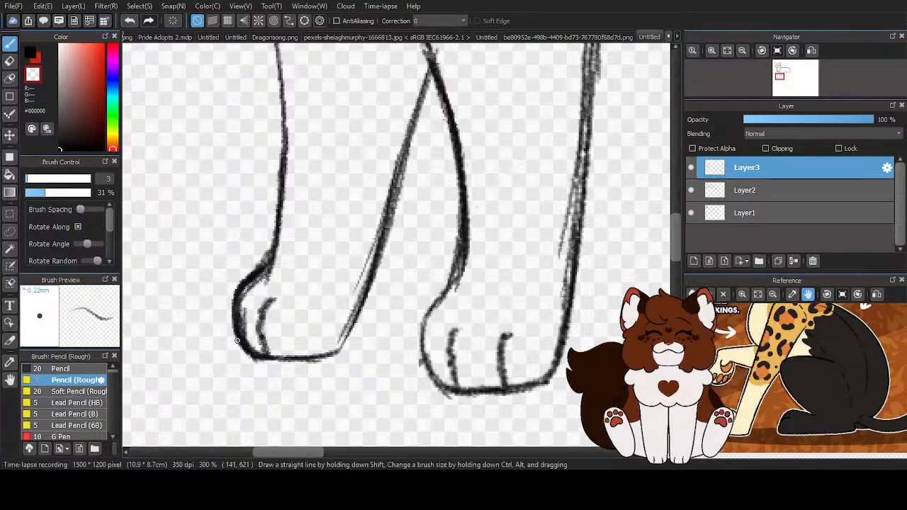
{"action": "scroll", "coordinate": [264, 338], "scroll_direction": "down", "scroll_amount": 5}
{"action": "scroll", "coordinate": [254, 235], "scroll_direction": "up", "scroll_amount": 4}
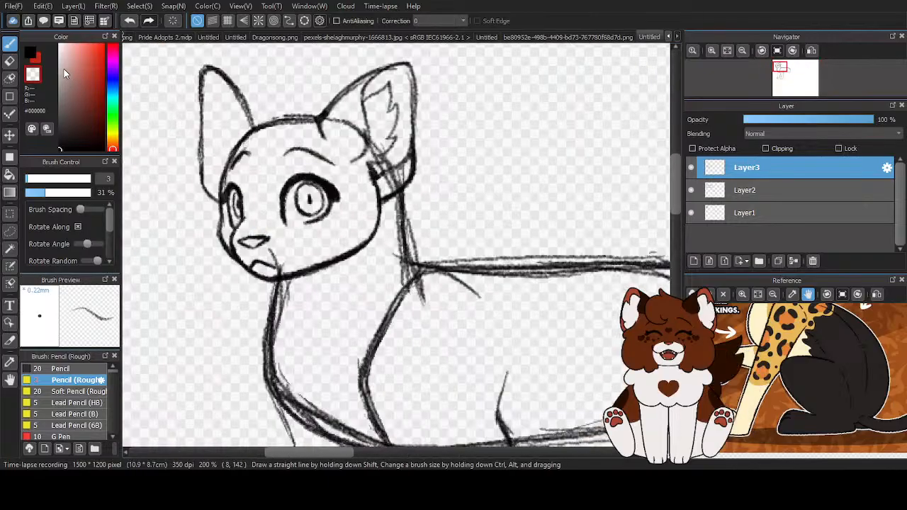
{"action": "left_click", "coordinate": [30, 57]}
- Toggle the visibility of Layer2 and inspect the head and neck against the whole body
{"action": "scroll", "coordinate": [264, 158], "scroll_direction": "down", "scroll_amount": 4}
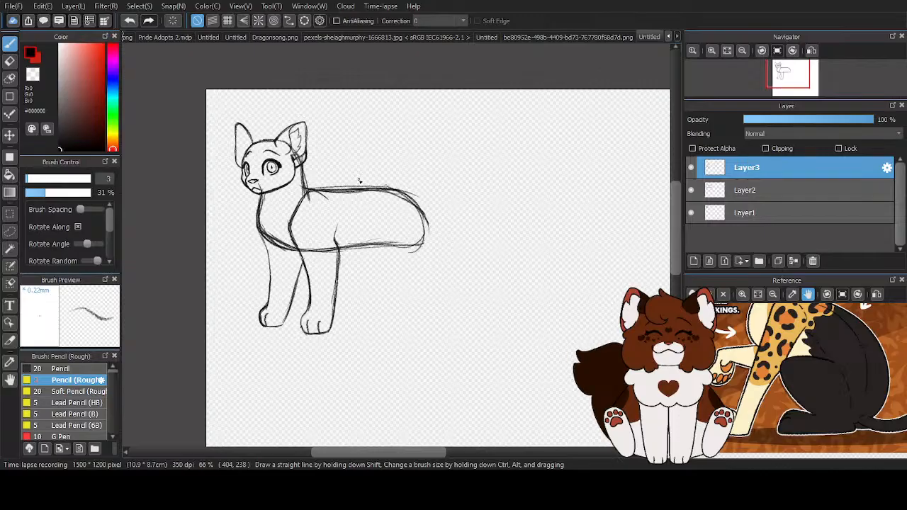
{"action": "left_click", "coordinate": [692, 190]}
{"action": "left_click", "coordinate": [692, 190]}
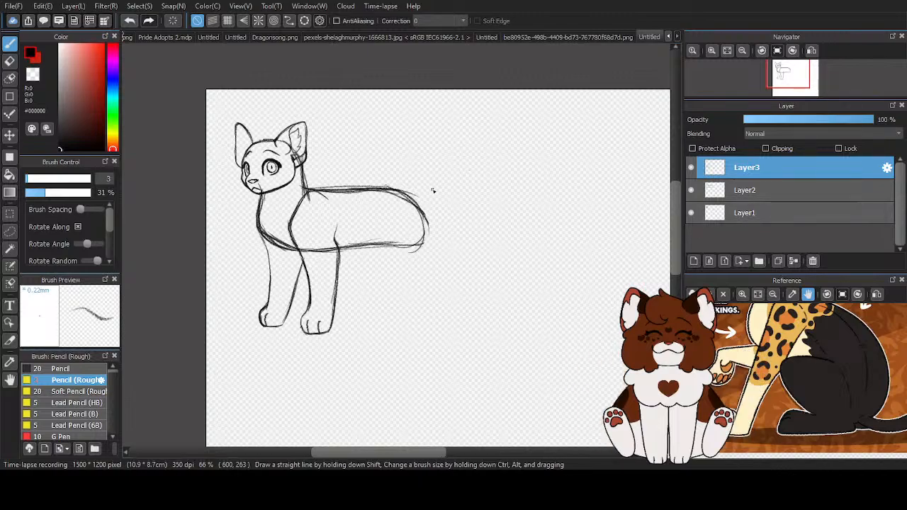
{"action": "scroll", "coordinate": [239, 170], "scroll_direction": "up", "scroll_amount": 3}
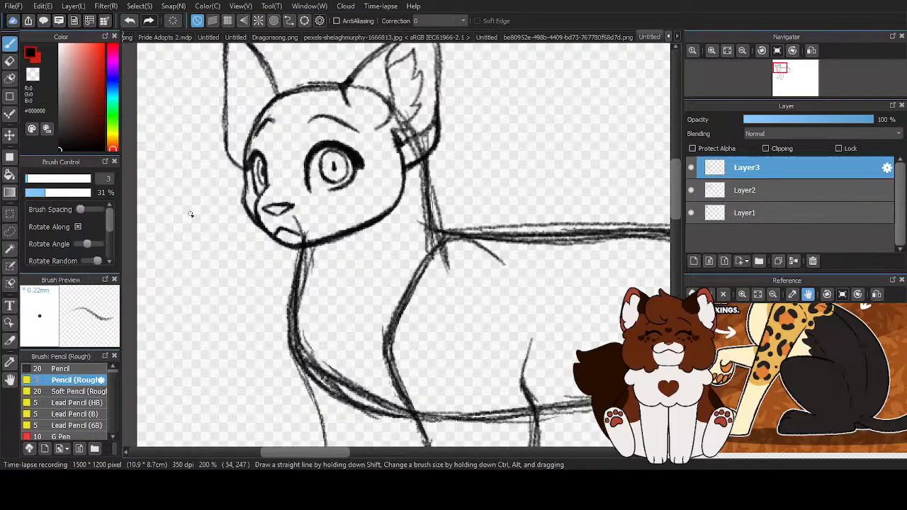
{"action": "scroll", "coordinate": [208, 216], "scroll_direction": "down", "scroll_amount": 2}
{"action": "scroll", "coordinate": [265, 164], "scroll_direction": "down", "scroll_amount": 1}
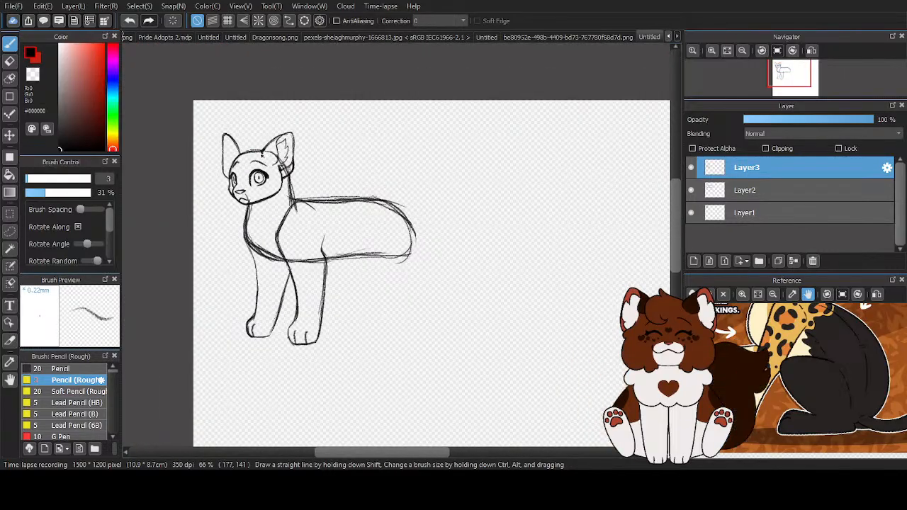
{"action": "scroll", "coordinate": [235, 180], "scroll_direction": "up", "scroll_amount": 4}
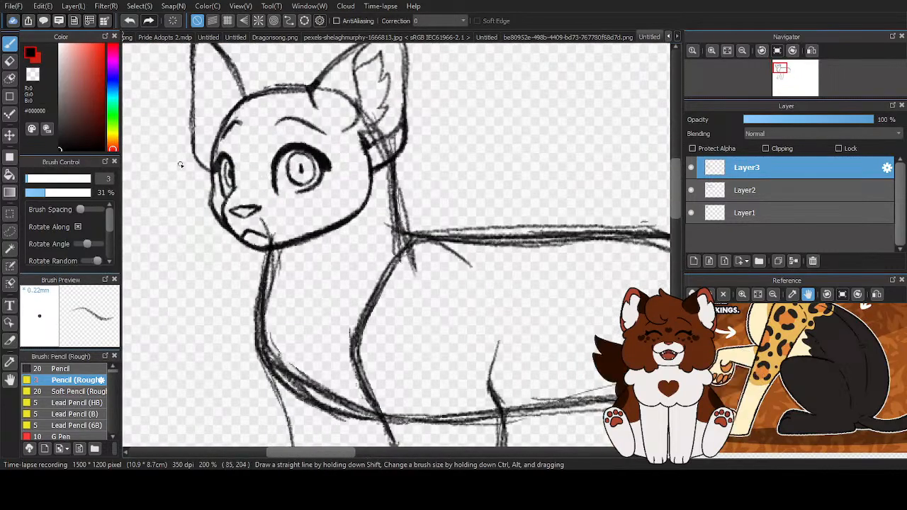
{"action": "scroll", "coordinate": [238, 151], "scroll_direction": "down", "scroll_amount": 4}
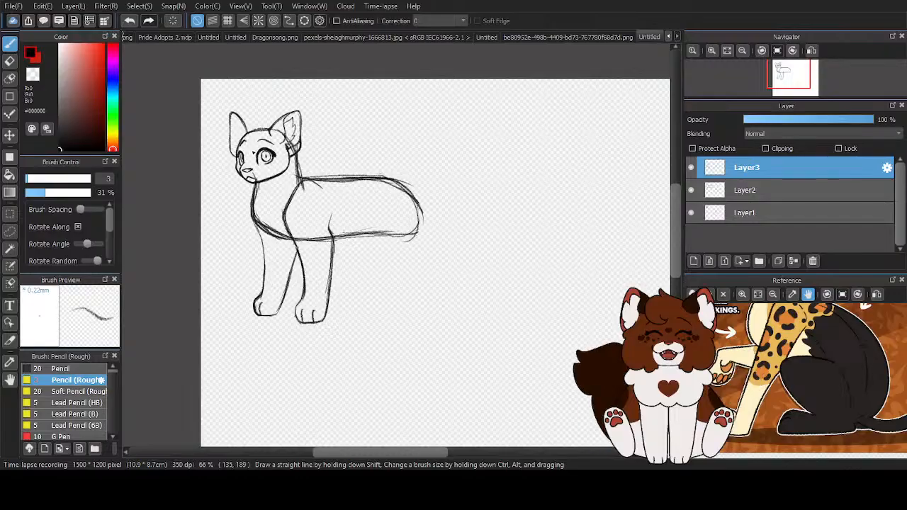
- Move the head on Layer1 slightly down toward the neck
{"action": "left_click", "coordinate": [780, 213]}
{"action": "left_click", "coordinate": [10, 135]}
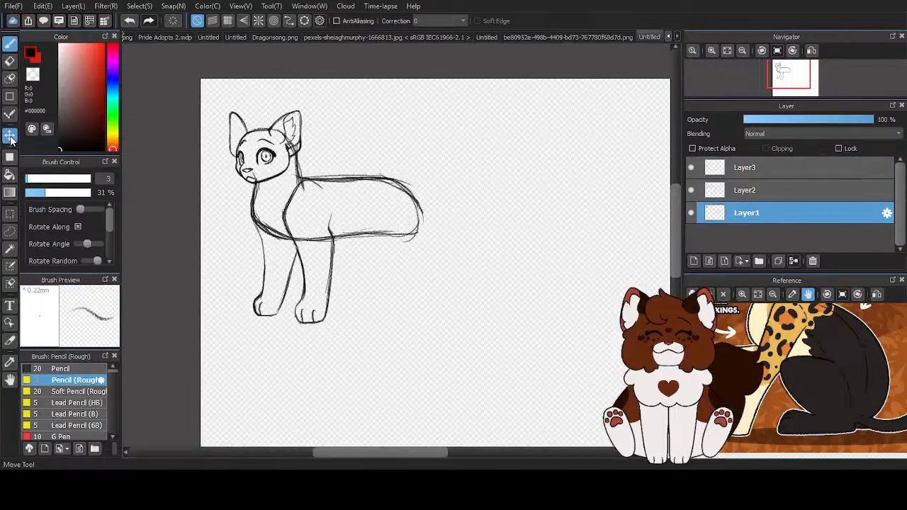
{"action": "scroll", "coordinate": [238, 151], "scroll_direction": "up", "scroll_amount": 2}
{"action": "scroll", "coordinate": [239, 152], "scroll_direction": "up", "scroll_amount": 1}
{"action": "left_click_drag", "start_coordinate": [298, 143], "coordinate": [296, 158]}
{"action": "scroll", "coordinate": [155, 134], "scroll_direction": "down", "scroll_amount": 3}
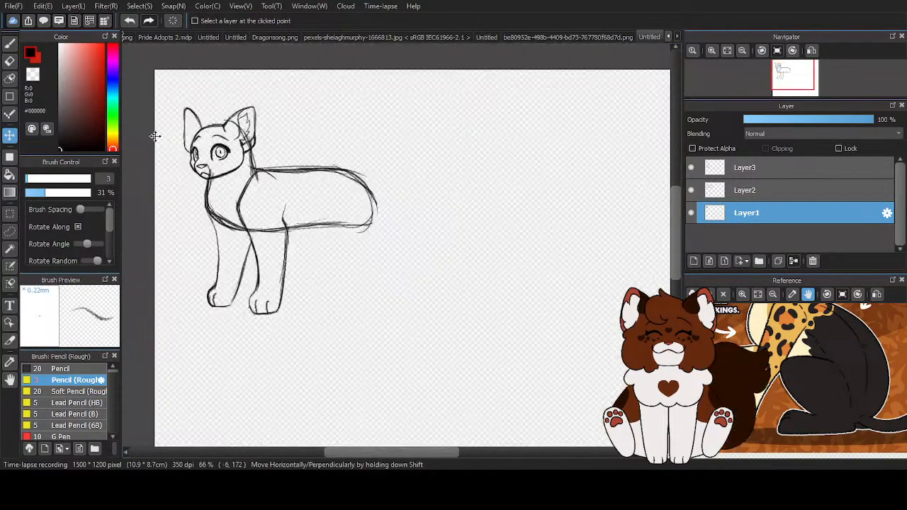
- Add a new layer above Layer3 and rough in the hind leg's thigh curve, back edge and sole with the pencil
{"action": "key", "text": "b"}
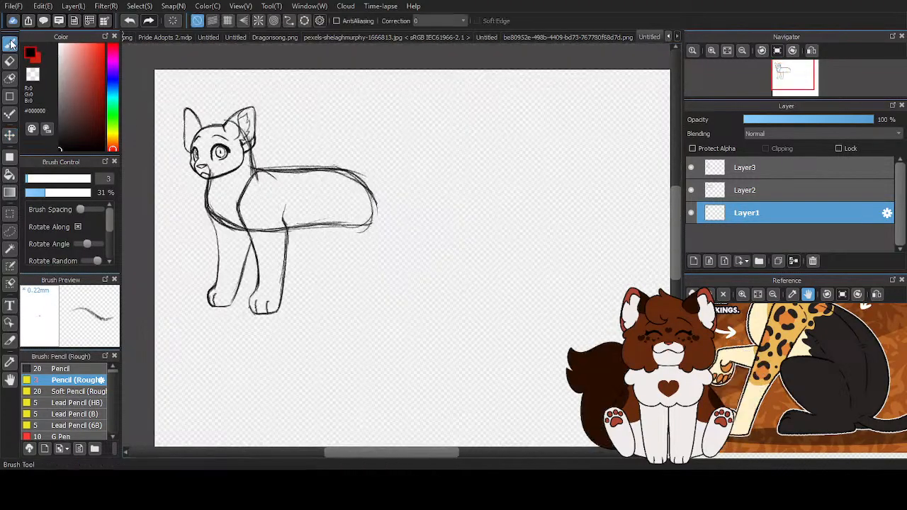
{"action": "left_click", "coordinate": [751, 171]}
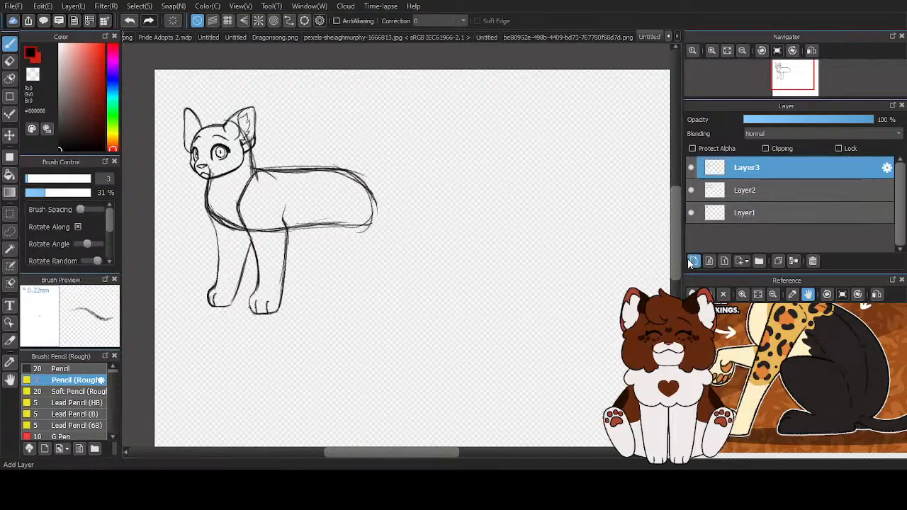
{"action": "left_click", "coordinate": [694, 261]}
{"action": "left_click_drag", "start_coordinate": [736, 334], "coordinate": [726, 334]}
{"action": "scroll", "coordinate": [381, 252], "scroll_direction": "up", "scroll_amount": 1}
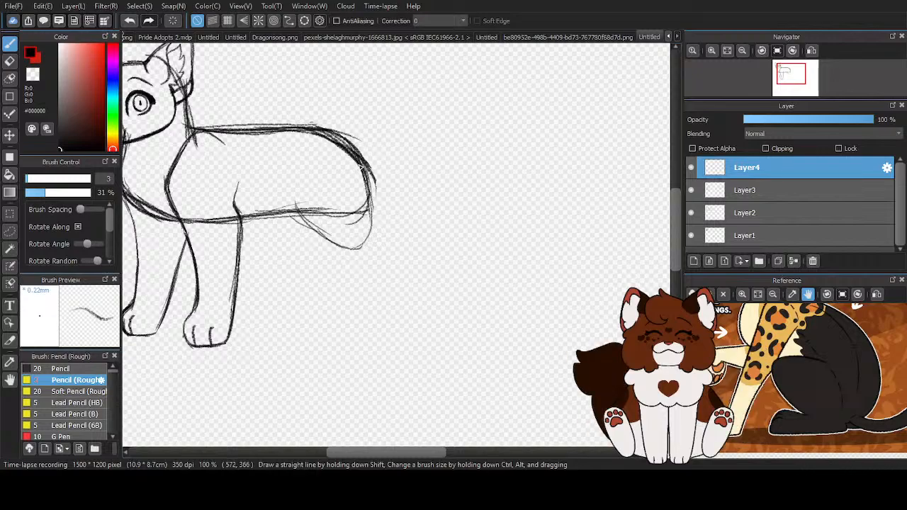
{"action": "mouse_move", "coordinate": [369, 206]}
{"action": "left_mouse_down"}
{"action": "mouse_move", "coordinate": [378, 241]}
{"action": "mouse_move", "coordinate": [390, 244]}
{"action": "mouse_move", "coordinate": [395, 286]}
{"action": "left_mouse_up"}
{"action": "mouse_move", "coordinate": [391, 248]}
{"action": "left_mouse_down"}
{"action": "mouse_move", "coordinate": [401, 324]}
{"action": "mouse_move", "coordinate": [353, 338]}
{"action": "mouse_move", "coordinate": [400, 330]}
{"action": "mouse_move", "coordinate": [376, 335]}
{"action": "left_mouse_up"}
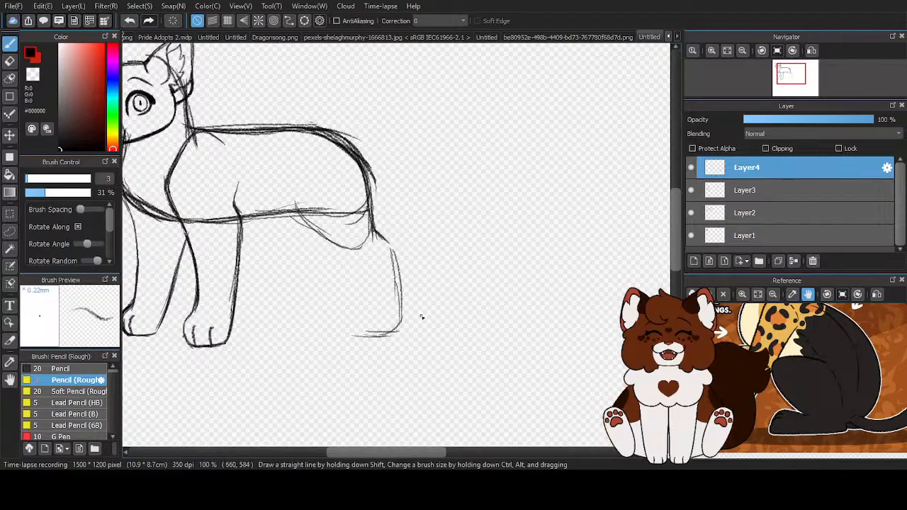
- Darken the rump line and the hind leg's back edge through the hock to the heel
{"action": "scroll", "coordinate": [421, 317], "scroll_direction": "up", "scroll_amount": 2}
{"action": "left_click_drag", "start_coordinate": [331, 82], "coordinate": [357, 193]}
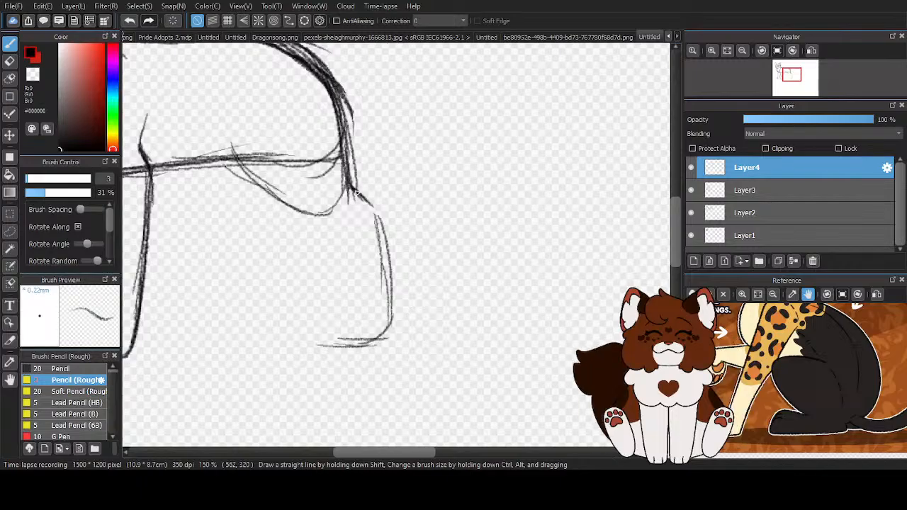
{"action": "left_click_drag", "start_coordinate": [332, 85], "coordinate": [349, 185]}
{"action": "left_click_drag", "start_coordinate": [343, 111], "coordinate": [351, 220]}
{"action": "mouse_move", "coordinate": [350, 188]}
{"action": "left_mouse_down"}
{"action": "mouse_move", "coordinate": [389, 222]}
{"action": "mouse_move", "coordinate": [387, 337]}
{"action": "left_mouse_up"}
{"action": "left_click_drag", "start_coordinate": [376, 227], "coordinate": [380, 348]}
- Draw the hind leg's front edge from the belly along the thigh to a rounded paw
{"action": "left_click_drag", "start_coordinate": [227, 150], "coordinate": [241, 173]}
{"action": "left_click_drag", "start_coordinate": [253, 198], "coordinate": [230, 156]}
{"action": "mouse_move", "coordinate": [258, 201]}
{"action": "left_mouse_down"}
{"action": "mouse_move", "coordinate": [323, 245]}
{"action": "mouse_move", "coordinate": [326, 313]}
{"action": "mouse_move", "coordinate": [331, 297]}
{"action": "mouse_move", "coordinate": [321, 341]}
{"action": "mouse_move", "coordinate": [347, 347]}
{"action": "mouse_move", "coordinate": [375, 342]}
{"action": "mouse_move", "coordinate": [337, 344]}
{"action": "mouse_move", "coordinate": [386, 298]}
{"action": "mouse_move", "coordinate": [381, 220]}
{"action": "mouse_move", "coordinate": [386, 315]}
{"action": "mouse_move", "coordinate": [376, 345]}
{"action": "left_mouse_up"}
- Erase the stray pencil strokes around the near hind leg's hock, back edge, heel and sole using the transparent color
{"action": "scroll", "coordinate": [376, 328], "scroll_direction": "down", "scroll_amount": 2}
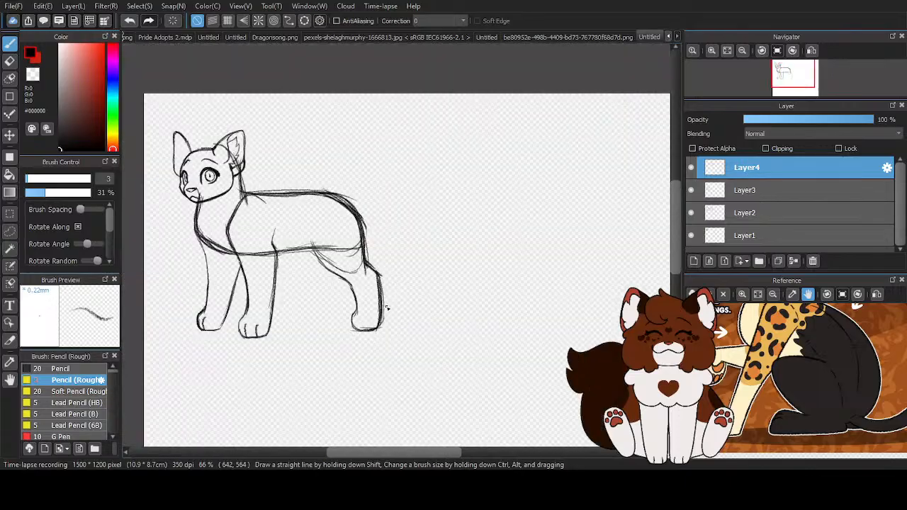
{"action": "scroll", "coordinate": [365, 358], "scroll_direction": "up", "scroll_amount": 2}
{"action": "key", "text": "z"}
{"action": "scroll", "coordinate": [429, 351], "scroll_direction": "down", "scroll_amount": 2}
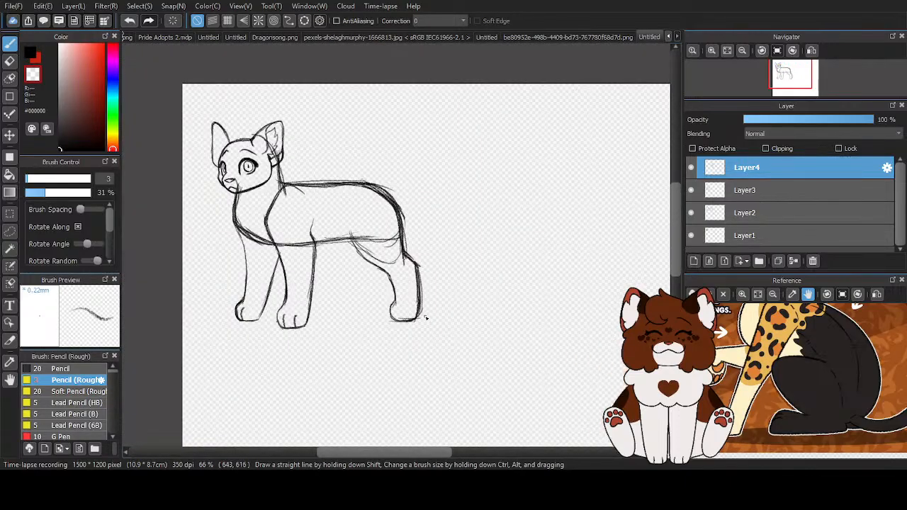
{"action": "scroll", "coordinate": [394, 307], "scroll_direction": "up", "scroll_amount": 3}
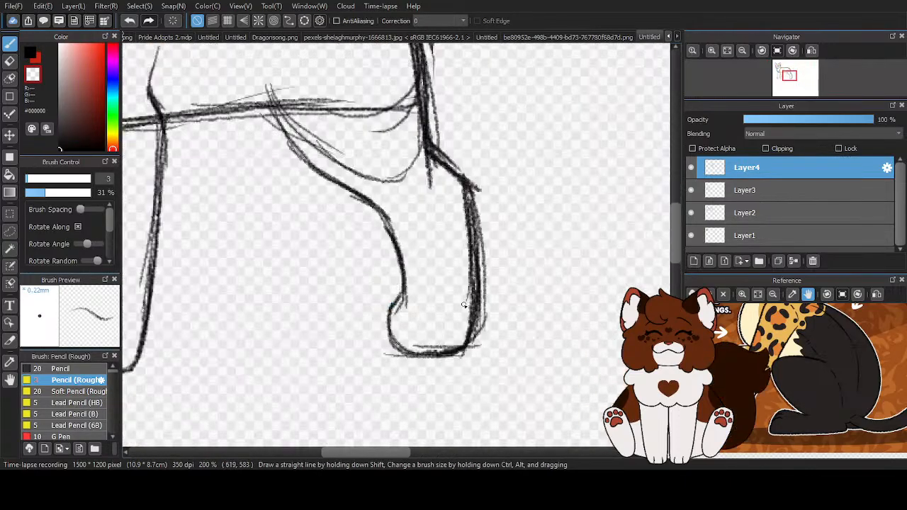
{"action": "scroll", "coordinate": [455, 306], "scroll_direction": "up", "scroll_amount": 1}
{"action": "left_click_drag", "start_coordinate": [460, 142], "coordinate": [475, 290]}
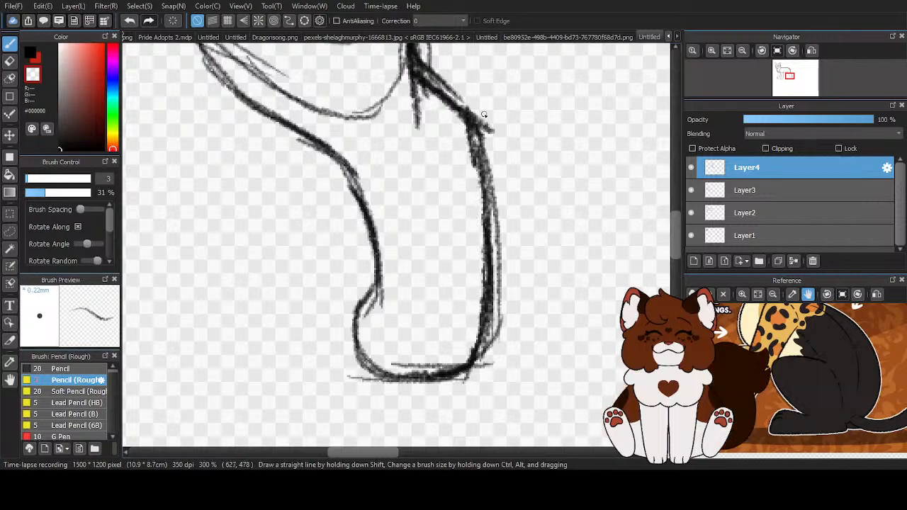
{"action": "mouse_move", "coordinate": [496, 147]}
{"action": "left_mouse_down"}
{"action": "mouse_move", "coordinate": [500, 209]}
{"action": "mouse_move", "coordinate": [479, 370]}
{"action": "left_mouse_up"}
{"action": "mouse_move", "coordinate": [502, 309]}
{"action": "left_mouse_down"}
{"action": "mouse_move", "coordinate": [491, 363]}
{"action": "mouse_move", "coordinate": [506, 233]}
{"action": "mouse_move", "coordinate": [501, 140]}
{"action": "left_mouse_up"}
{"action": "mouse_move", "coordinate": [360, 381]}
{"action": "left_mouse_down"}
{"action": "mouse_move", "coordinate": [432, 386]}
{"action": "mouse_move", "coordinate": [397, 387]}
{"action": "mouse_move", "coordinate": [476, 355]}
{"action": "mouse_move", "coordinate": [500, 298]}
{"action": "left_mouse_up"}
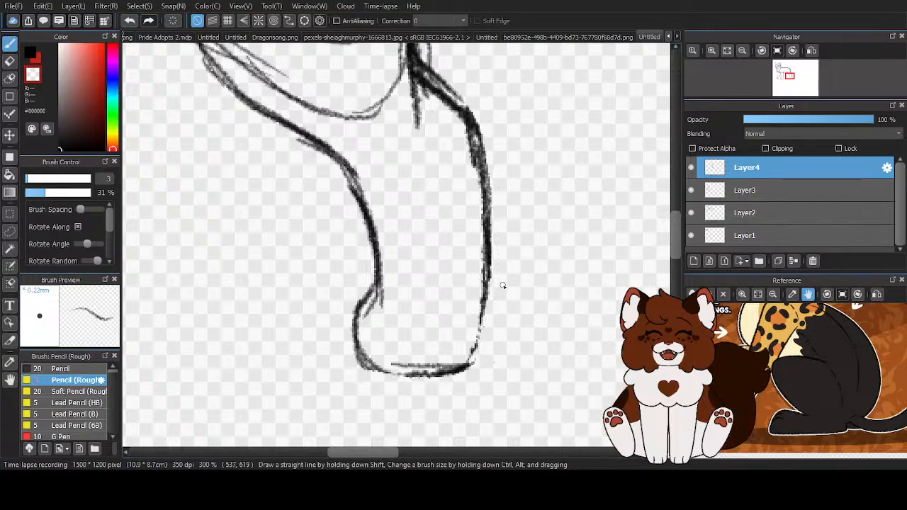
{"action": "scroll", "coordinate": [453, 311], "scroll_direction": "down", "scroll_amount": 3}
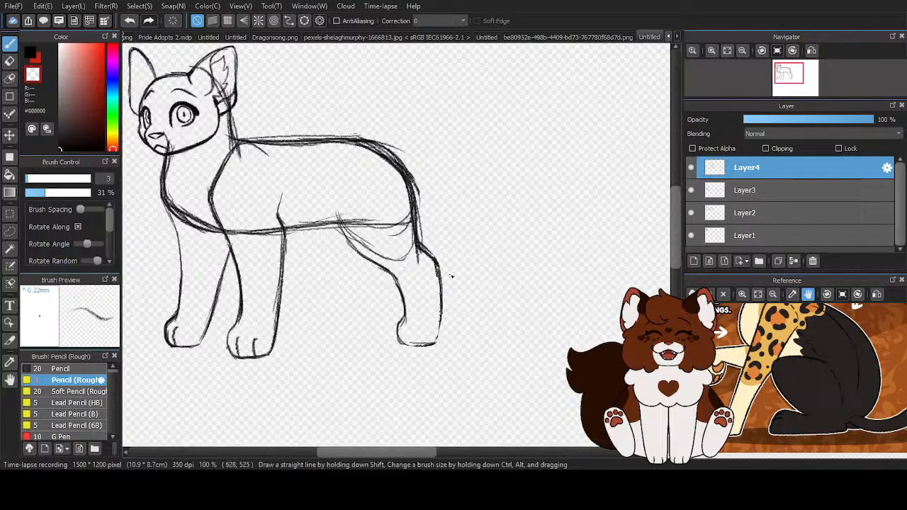
- Switch back to black, darken the near hind leg's back edge and sole, and add two toe lines to its paw
{"action": "left_click", "coordinate": [30, 54]}
{"action": "scroll", "coordinate": [454, 334], "scroll_direction": "up", "scroll_amount": 1}
{"action": "scroll", "coordinate": [454, 336], "scroll_direction": "up", "scroll_amount": 1}
{"action": "mouse_move", "coordinate": [376, 150]}
{"action": "left_mouse_down"}
{"action": "mouse_move", "coordinate": [412, 191]}
{"action": "mouse_move", "coordinate": [428, 242]}
{"action": "mouse_move", "coordinate": [416, 357]}
{"action": "left_mouse_up"}
{"action": "left_click_drag", "start_coordinate": [348, 356], "coordinate": [391, 365]}
{"action": "left_click_drag", "start_coordinate": [389, 329], "coordinate": [388, 360]}
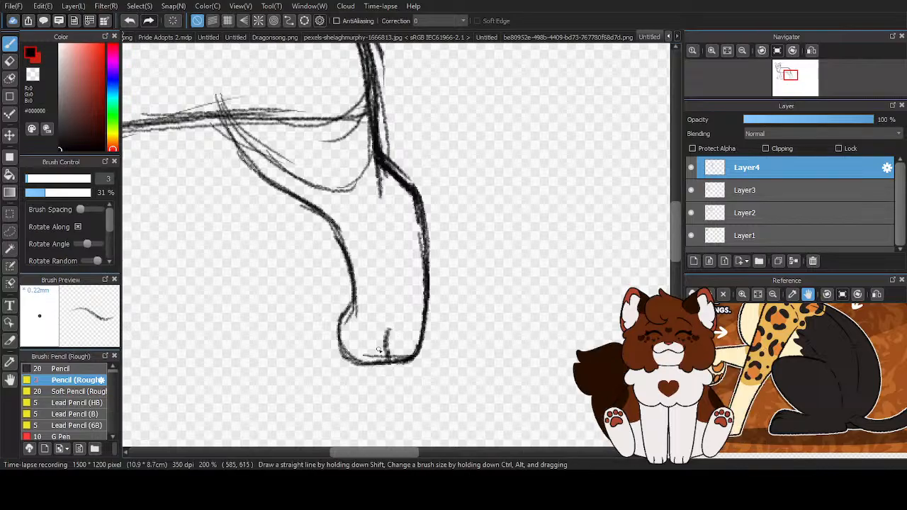
{"action": "left_click_drag", "start_coordinate": [356, 330], "coordinate": [358, 364]}
{"action": "scroll", "coordinate": [397, 348], "scroll_direction": "down", "scroll_amount": 1}
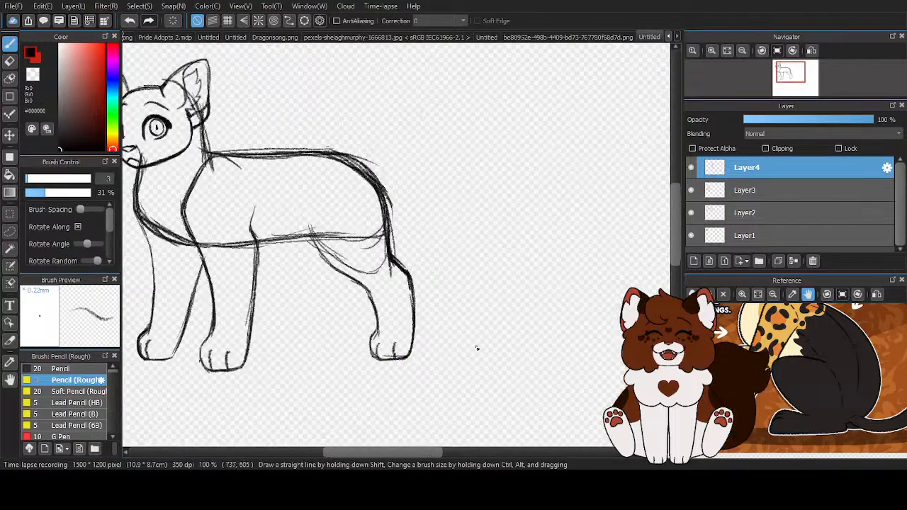
- Transform the near hind leg on Layer4 with Free Transform off, enlarging it slightly and shifting it slightly toward the front legs
{"action": "key", "text": "ctrl+t"}
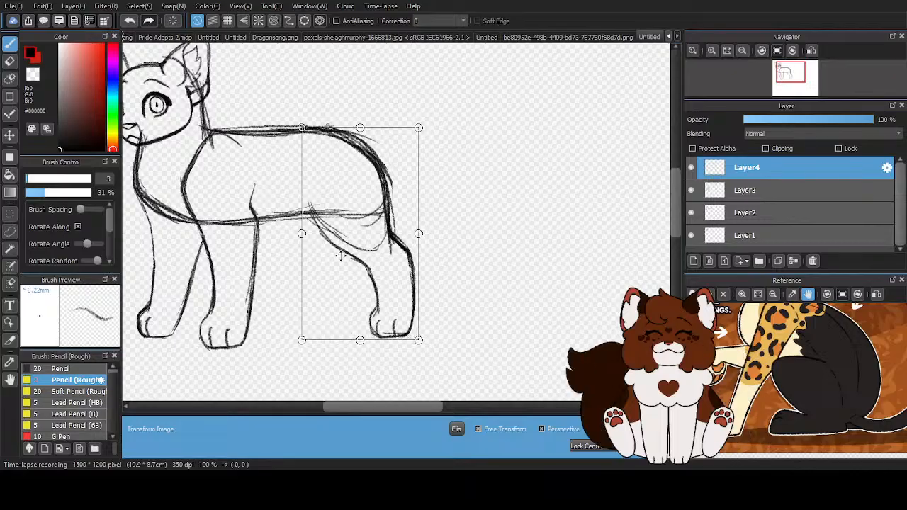
{"action": "left_click", "coordinate": [479, 429]}
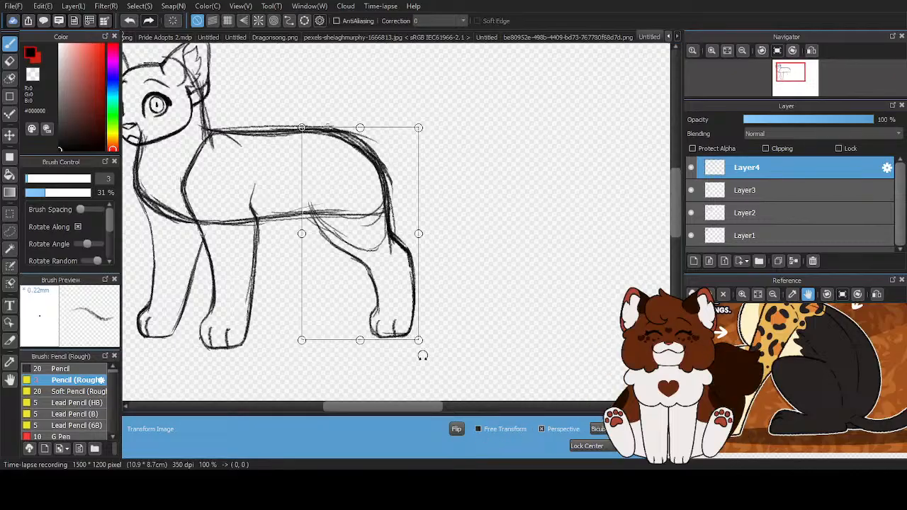
{"action": "left_click_drag", "start_coordinate": [421, 341], "coordinate": [420, 343]}
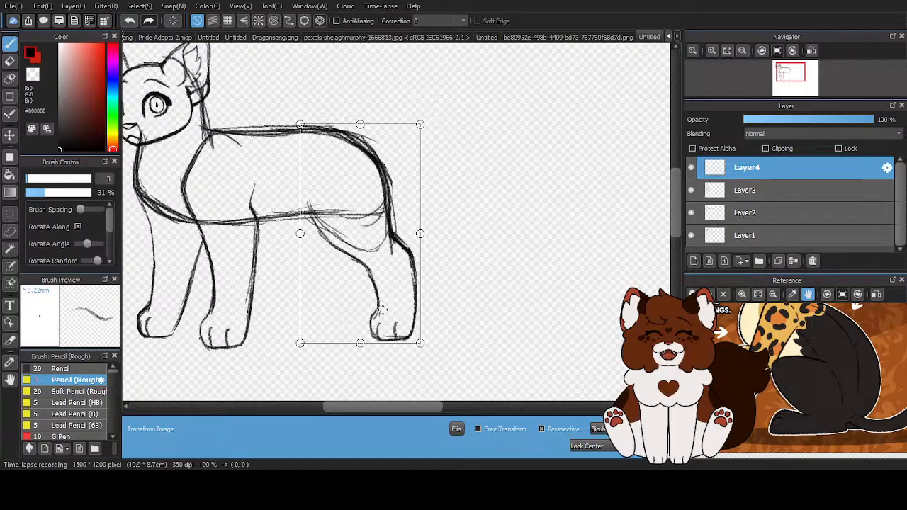
{"action": "left_click_drag", "start_coordinate": [381, 310], "coordinate": [378, 308]}
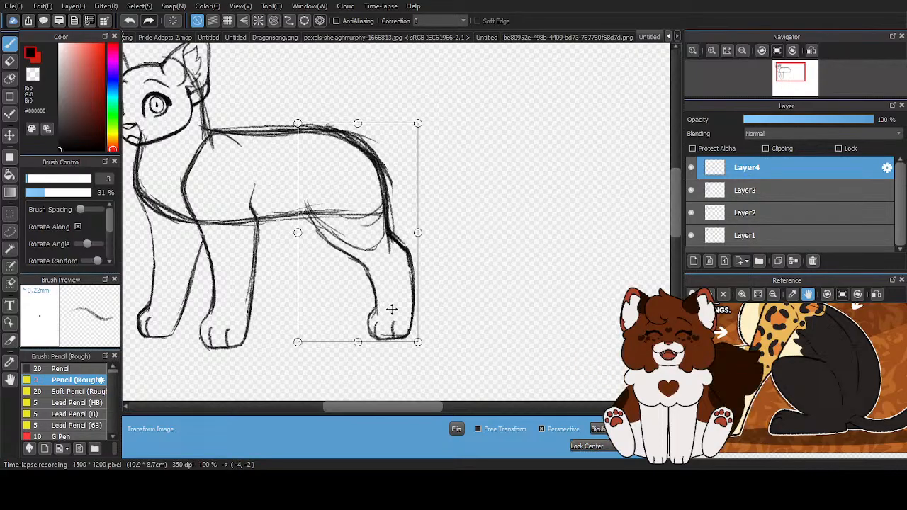
{"action": "left_click_drag", "start_coordinate": [392, 309], "coordinate": [392, 309]}
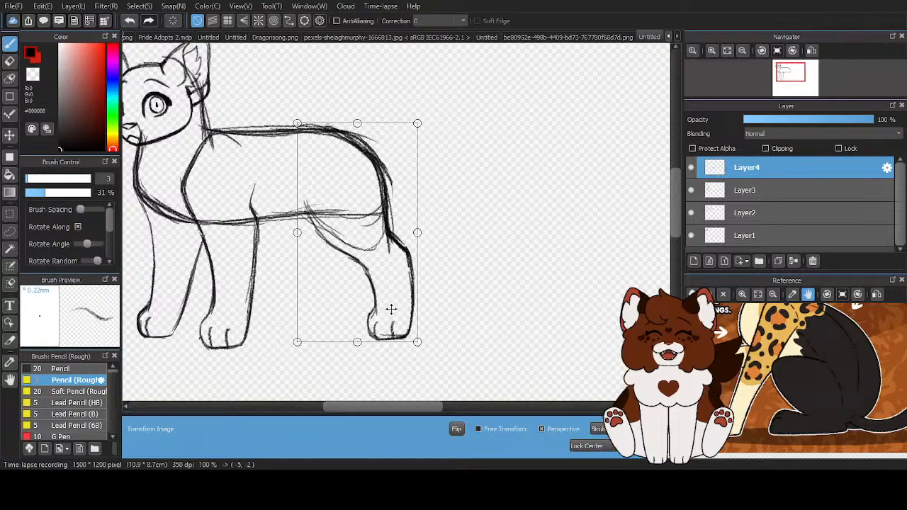
{"action": "key", "text": "Return"}
{"action": "scroll", "coordinate": [429, 283], "scroll_direction": "down", "scroll_amount": 1}
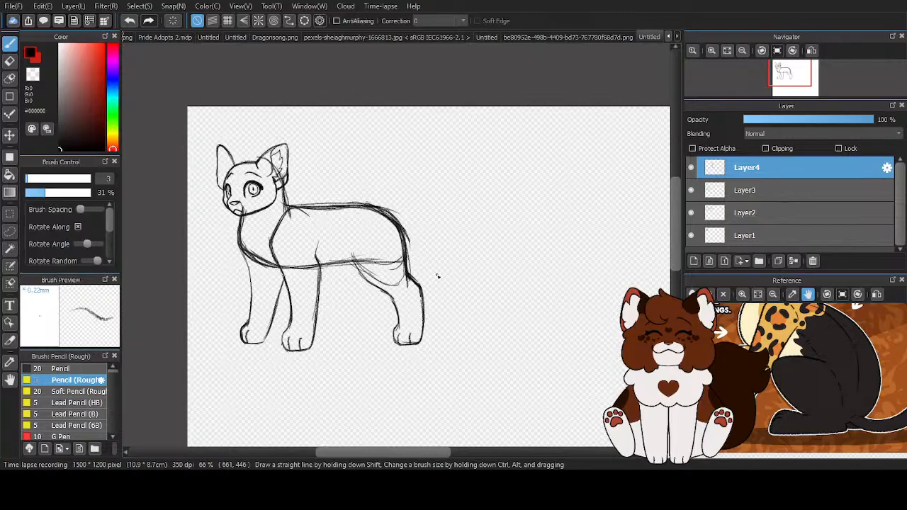
- Darken the near hind leg's thigh line up into the belly, the rump curve, and the back edge down to the heel
{"action": "scroll", "coordinate": [408, 347], "scroll_direction": "up", "scroll_amount": 2}
{"action": "scroll", "coordinate": [407, 348], "scroll_direction": "up", "scroll_amount": 1}
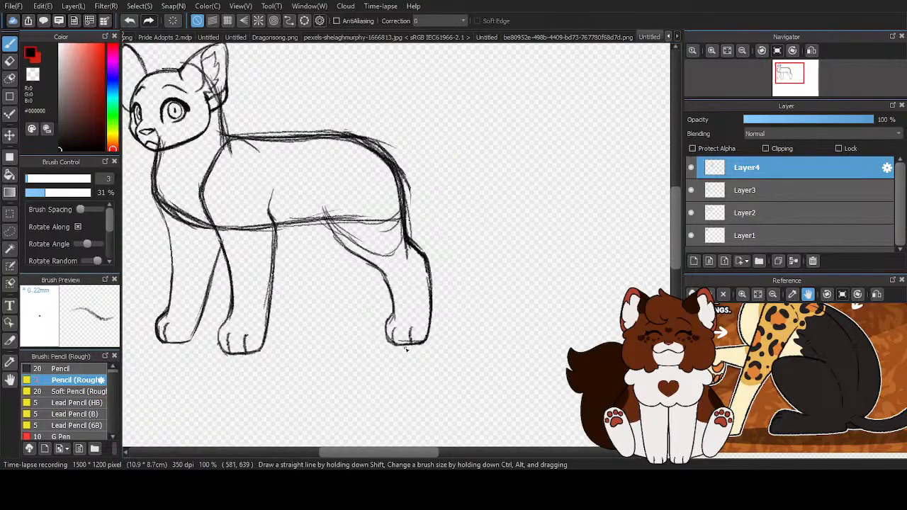
{"action": "scroll", "coordinate": [388, 224], "scroll_direction": "up", "scroll_amount": 1}
{"action": "mouse_move", "coordinate": [301, 209]}
{"action": "left_mouse_down"}
{"action": "mouse_move", "coordinate": [325, 256]}
{"action": "mouse_move", "coordinate": [397, 293]}
{"action": "left_mouse_up"}
{"action": "left_click_drag", "start_coordinate": [280, 90], "coordinate": [392, 131]}
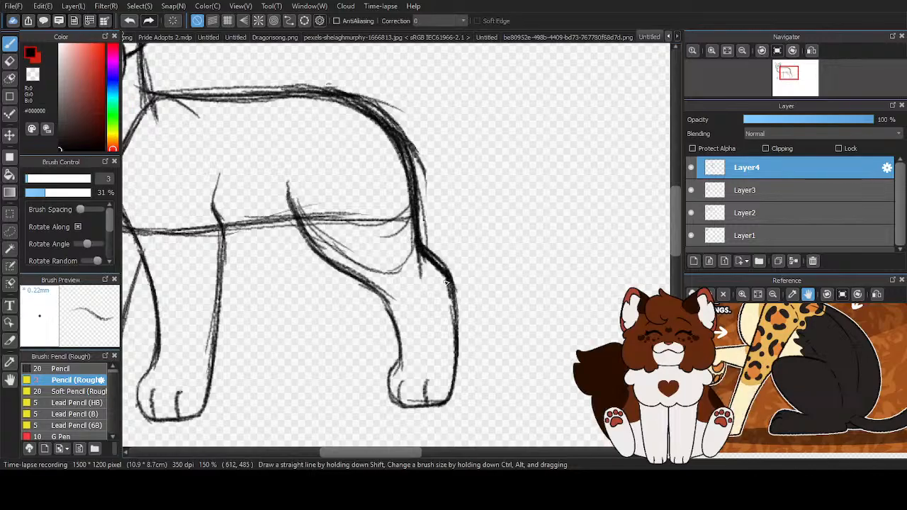
{"action": "left_click_drag", "start_coordinate": [454, 305], "coordinate": [448, 390]}
{"action": "scroll", "coordinate": [390, 292], "scroll_direction": "down", "scroll_amount": 3}
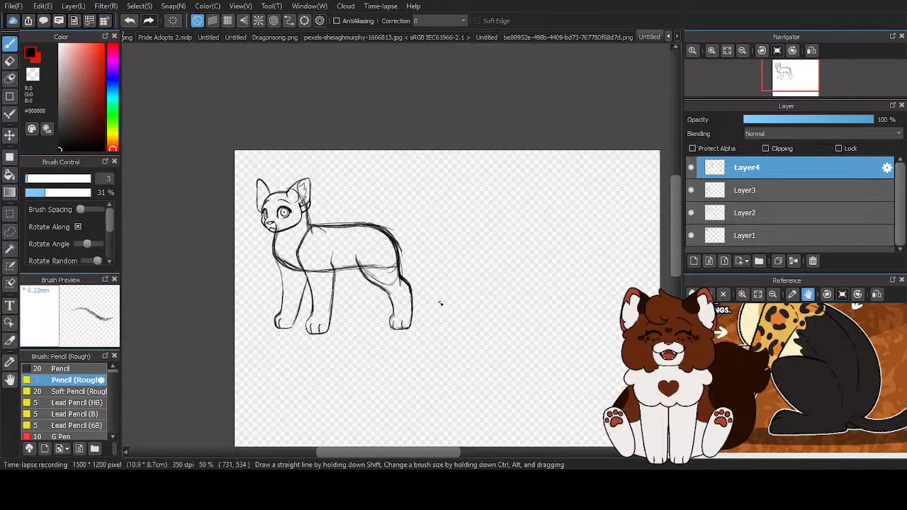
- Scale the near hind leg on Layer4 up very slightly and apply the transformation
{"action": "key", "text": "ctrl+t"}
{"action": "scroll", "coordinate": [404, 332], "scroll_direction": "up", "scroll_amount": 2}
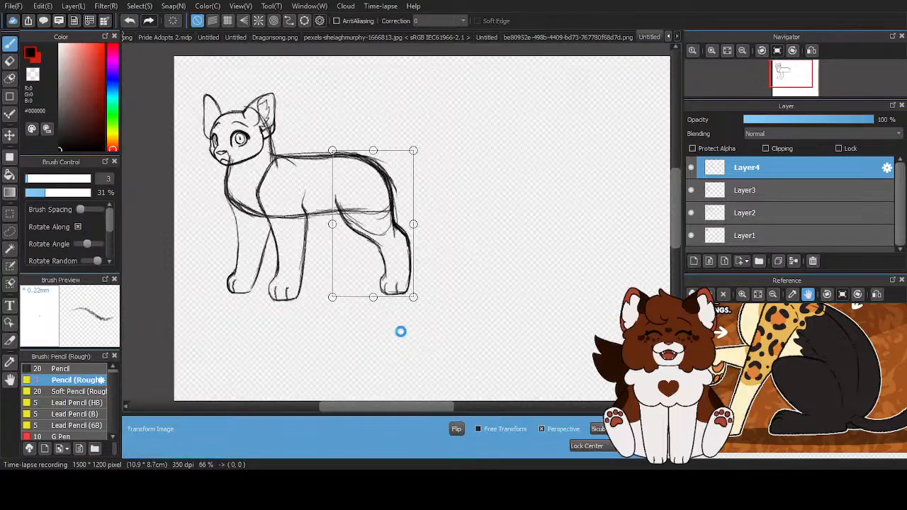
{"action": "left_click_drag", "start_coordinate": [419, 280], "coordinate": [420, 282]}
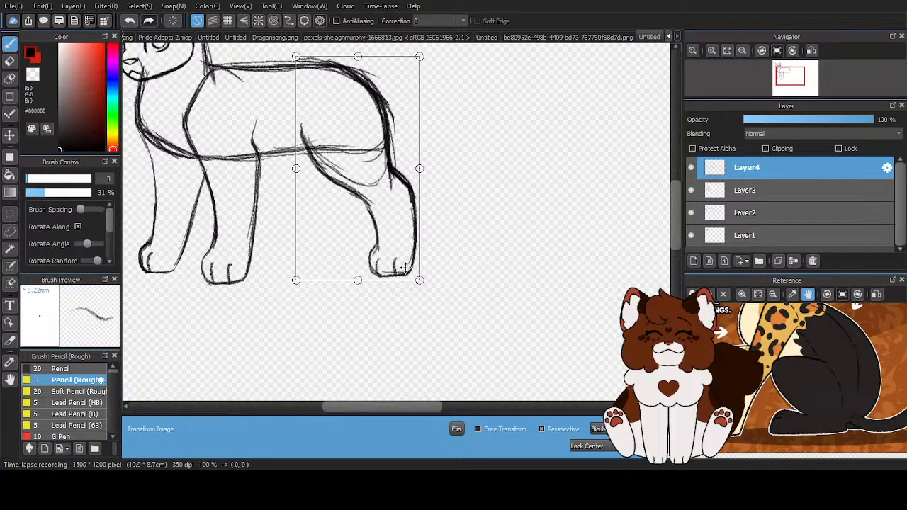
{"action": "key", "text": "Return"}
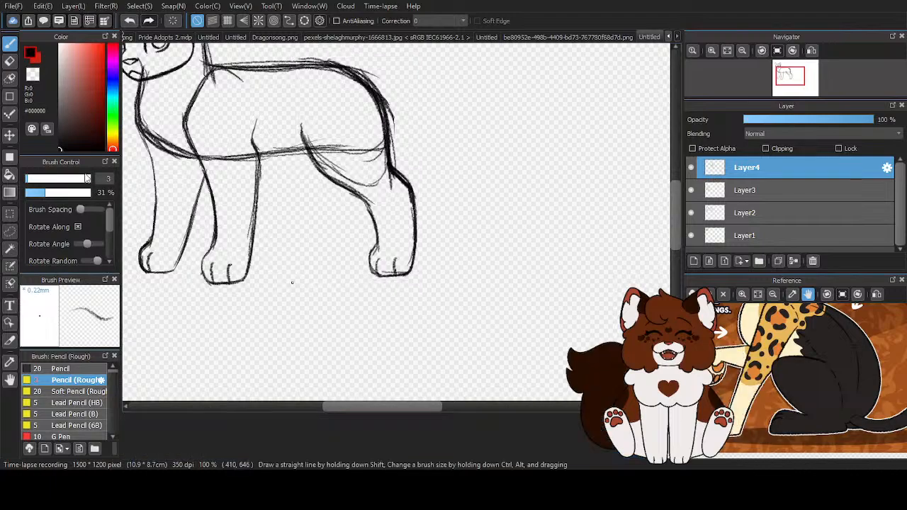
{"action": "scroll", "coordinate": [435, 277], "scroll_direction": "down", "scroll_amount": 1}
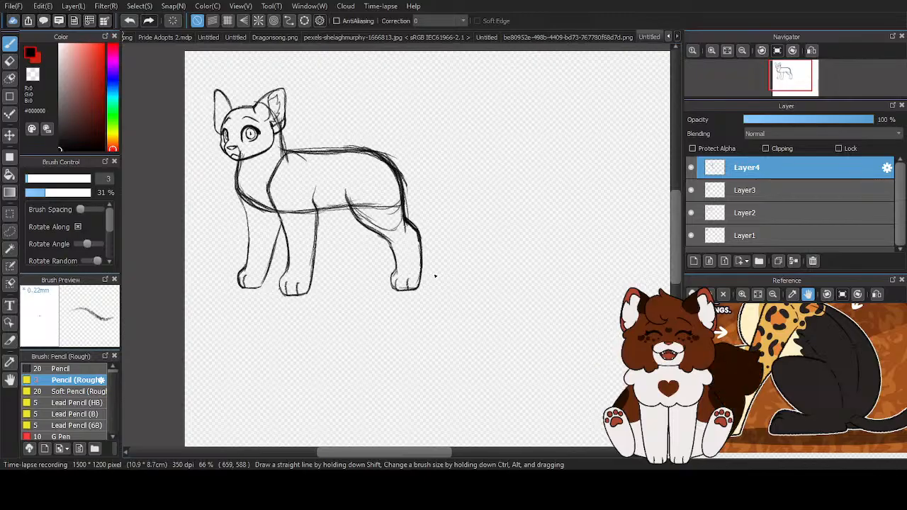
- Sketch the far hind leg's back edge slanting down from the near thigh, with a short flat sole
{"action": "scroll", "coordinate": [338, 234], "scroll_direction": "up", "scroll_amount": 3}
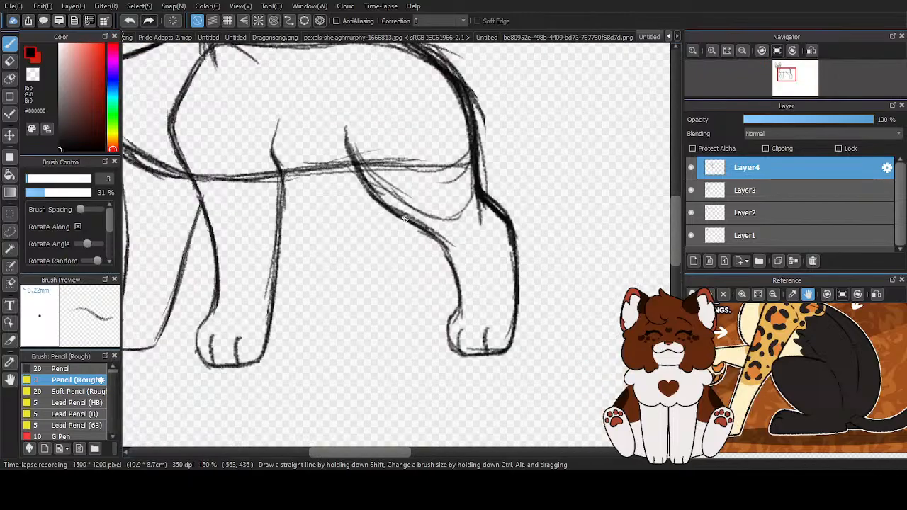
{"action": "left_click_drag", "start_coordinate": [389, 210], "coordinate": [356, 328]}
{"action": "left_click_drag", "start_coordinate": [292, 335], "coordinate": [353, 327]}
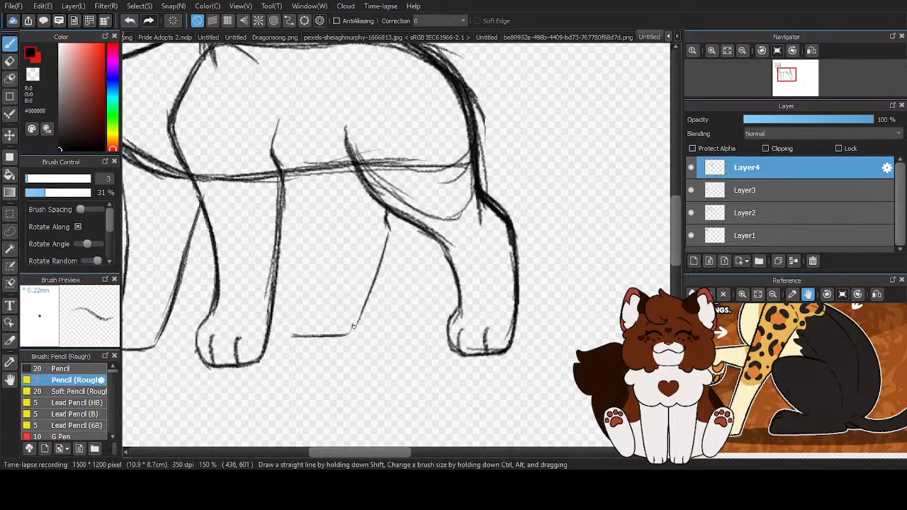
{"action": "scroll", "coordinate": [354, 326], "scroll_direction": "up", "scroll_amount": 2}
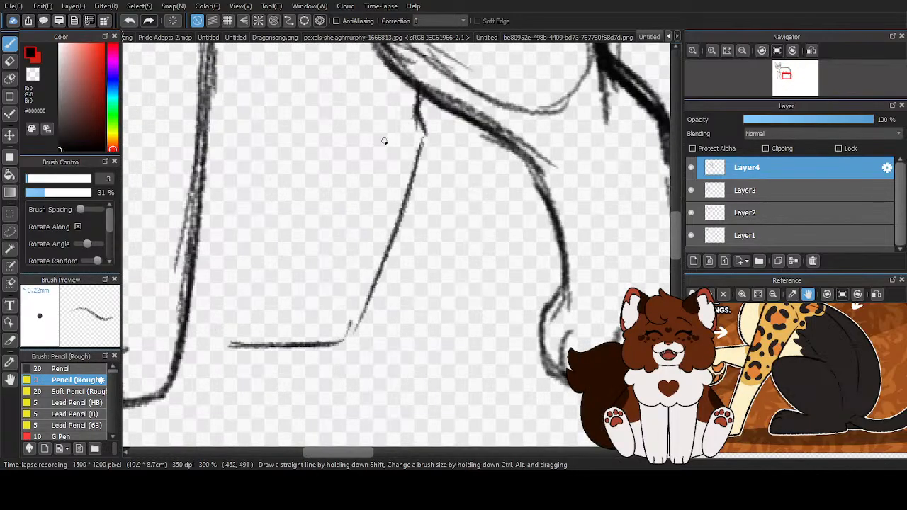
{"action": "scroll", "coordinate": [318, 275], "scroll_direction": "down", "scroll_amount": 2}
- Draw the far hind leg's front edge from the belly past the knee into a rounded paw joined to the sole
{"action": "scroll", "coordinate": [278, 152], "scroll_direction": "up", "scroll_amount": 1}
{"action": "mouse_move", "coordinate": [282, 156]}
{"action": "left_mouse_down"}
{"action": "mouse_move", "coordinate": [329, 251]}
{"action": "mouse_move", "coordinate": [316, 284]}
{"action": "left_mouse_up"}
{"action": "left_click_drag", "start_coordinate": [317, 248], "coordinate": [309, 312]}
{"action": "left_click_drag", "start_coordinate": [313, 277], "coordinate": [287, 357]}
{"action": "mouse_move", "coordinate": [289, 326]}
{"action": "left_mouse_down"}
{"action": "mouse_move", "coordinate": [315, 368]}
{"action": "mouse_move", "coordinate": [361, 339]}
{"action": "left_mouse_up"}
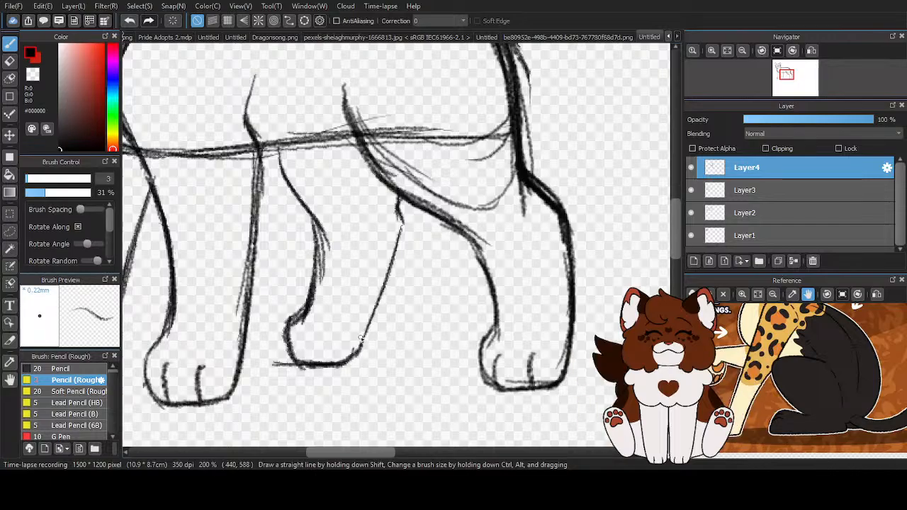
- Darken the far hind leg's back edge from the near thigh down to the heel
{"action": "left_click_drag", "start_coordinate": [401, 228], "coordinate": [344, 365]}
{"action": "left_click_drag", "start_coordinate": [390, 257], "coordinate": [348, 360]}
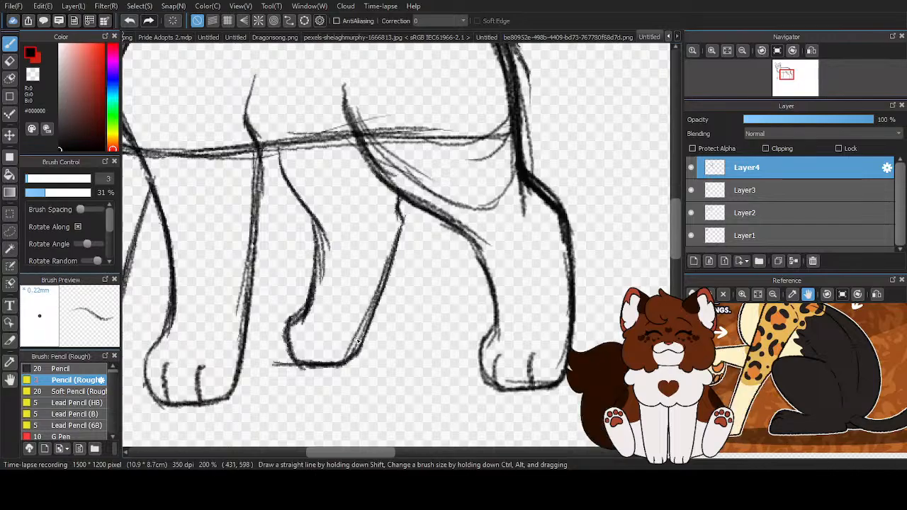
{"action": "scroll", "coordinate": [457, 250], "scroll_direction": "up", "scroll_amount": 2}
{"action": "left_click_drag", "start_coordinate": [376, 202], "coordinate": [336, 322]}
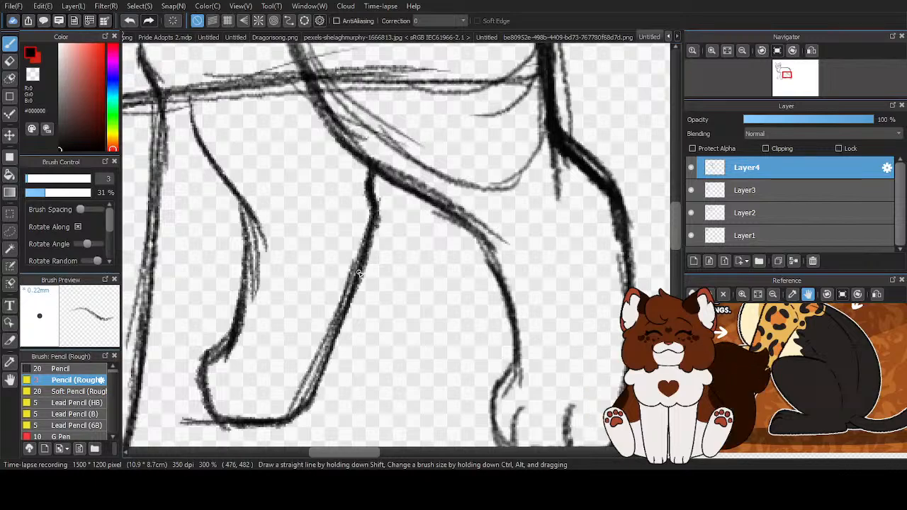
{"action": "left_click_drag", "start_coordinate": [368, 232], "coordinate": [302, 405]}
{"action": "left_click_drag", "start_coordinate": [353, 272], "coordinate": [300, 409]}
{"action": "scroll", "coordinate": [322, 314], "scroll_direction": "down", "scroll_amount": 2}
- Add a toe line to the far hind paw and darken the leg's front edge down around the paw
{"action": "scroll", "coordinate": [276, 350], "scroll_direction": "up", "scroll_amount": 1}
{"action": "scroll", "coordinate": [276, 349], "scroll_direction": "up", "scroll_amount": 1}
{"action": "mouse_move", "coordinate": [270, 334]}
{"action": "left_mouse_down"}
{"action": "mouse_move", "coordinate": [271, 383]}
{"action": "mouse_move", "coordinate": [282, 330]}
{"action": "left_mouse_up"}
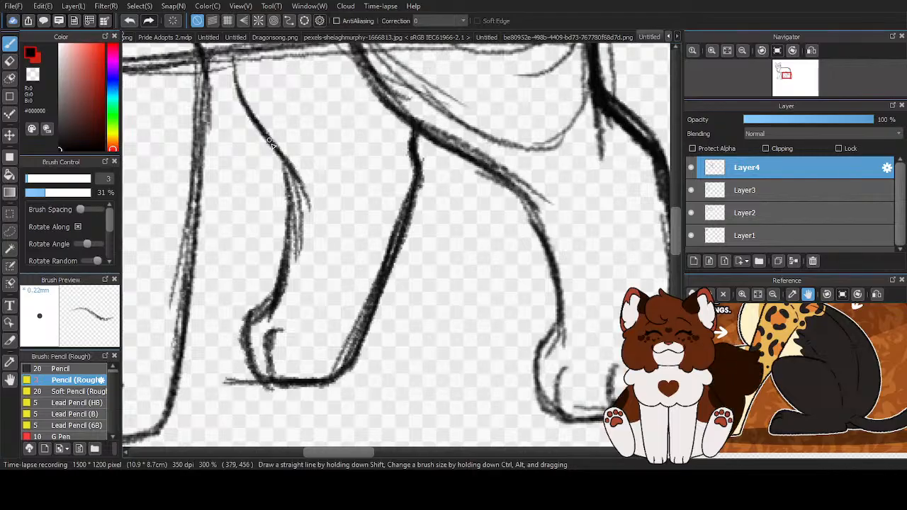
{"action": "left_click_drag", "start_coordinate": [234, 55], "coordinate": [293, 225]}
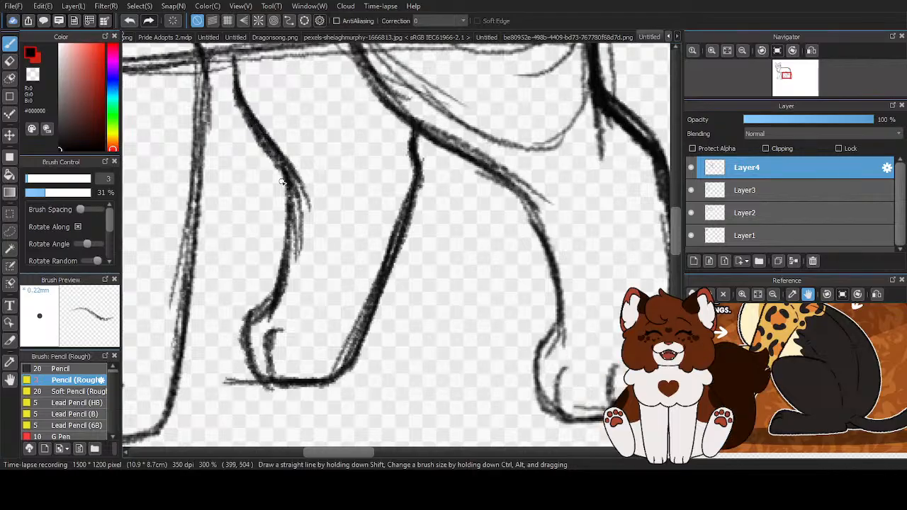
{"action": "left_click_drag", "start_coordinate": [277, 167], "coordinate": [287, 277]}
{"action": "mouse_move", "coordinate": [286, 245]}
{"action": "left_mouse_down"}
{"action": "mouse_move", "coordinate": [243, 343]}
{"action": "mouse_move", "coordinate": [258, 381]}
{"action": "left_mouse_up"}
- Erase the stray strokes behind the far hind leg's front edge and beside its paw using the transparent color
{"action": "key", "text": "z"}
{"action": "mouse_move", "coordinate": [256, 323]}
{"action": "left_mouse_down"}
{"action": "mouse_move", "coordinate": [277, 313]}
{"action": "mouse_move", "coordinate": [287, 275]}
{"action": "left_mouse_up"}
{"action": "mouse_move", "coordinate": [300, 259]}
{"action": "left_mouse_down"}
{"action": "mouse_move", "coordinate": [297, 164]}
{"action": "mouse_move", "coordinate": [300, 189]}
{"action": "left_mouse_up"}
{"action": "left_click_drag", "start_coordinate": [226, 377], "coordinate": [239, 381]}
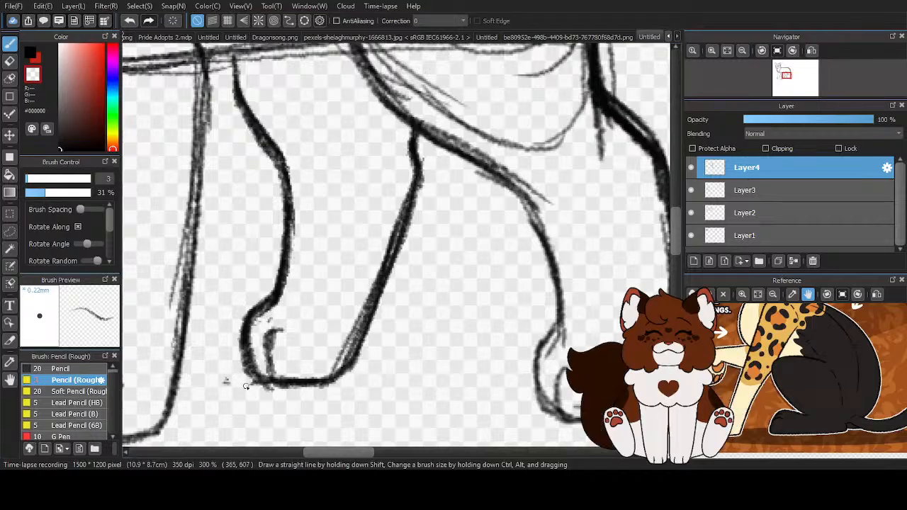
{"action": "scroll", "coordinate": [286, 400], "scroll_direction": "down", "scroll_amount": 5}
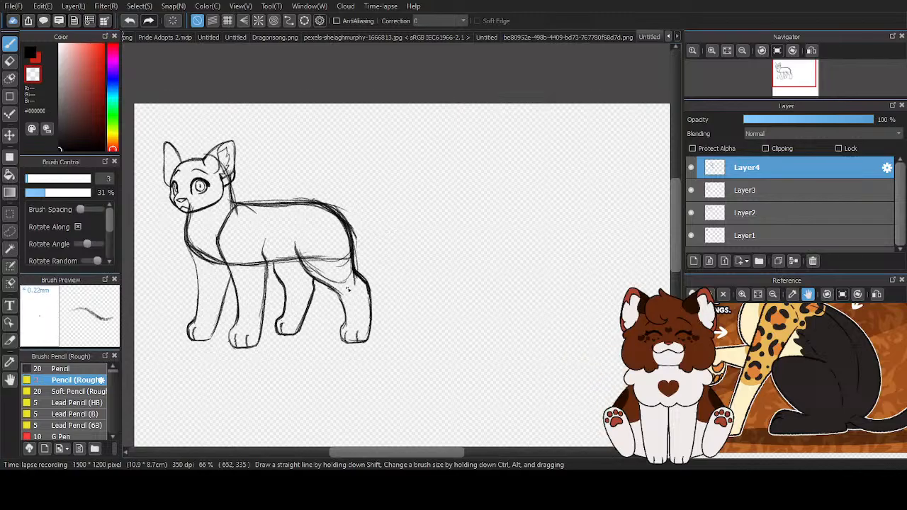
{"action": "scroll", "coordinate": [288, 361], "scroll_direction": "up", "scroll_amount": 2}
{"action": "scroll", "coordinate": [212, 319], "scroll_direction": "up", "scroll_amount": 2}
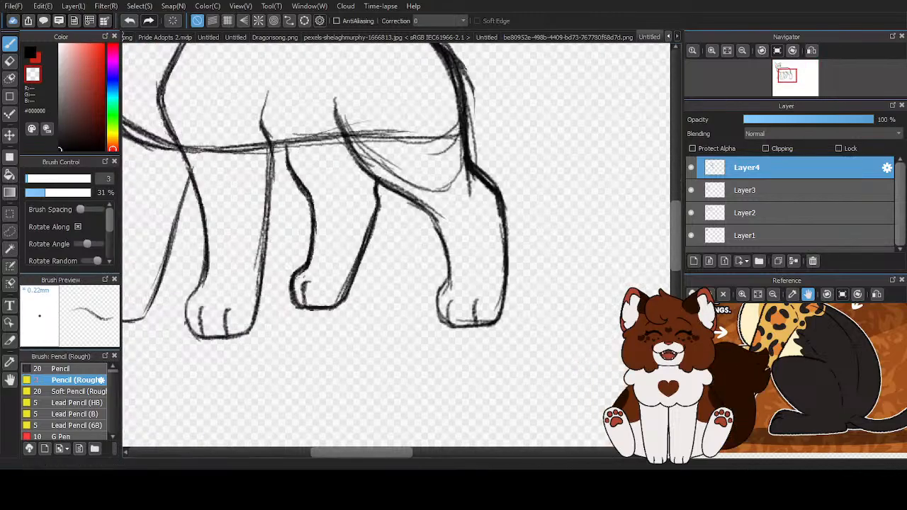
- Lasso the far hind leg on Layer4, stretch it slightly and shift it toward the front legs, clearing the selection
{"action": "left_click", "coordinate": [10, 231]}
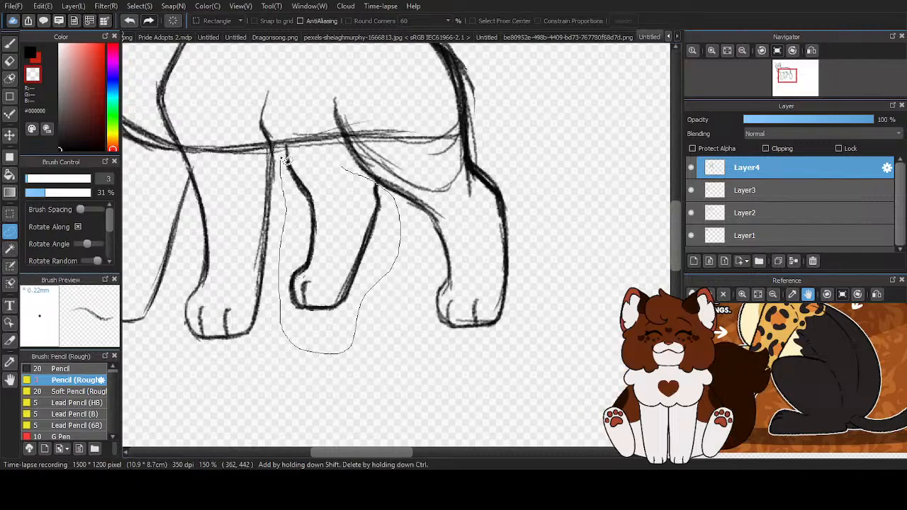
{"action": "left_click_drag", "start_coordinate": [325, 165], "coordinate": [358, 190]}
{"action": "key", "text": "ctrl+t"}
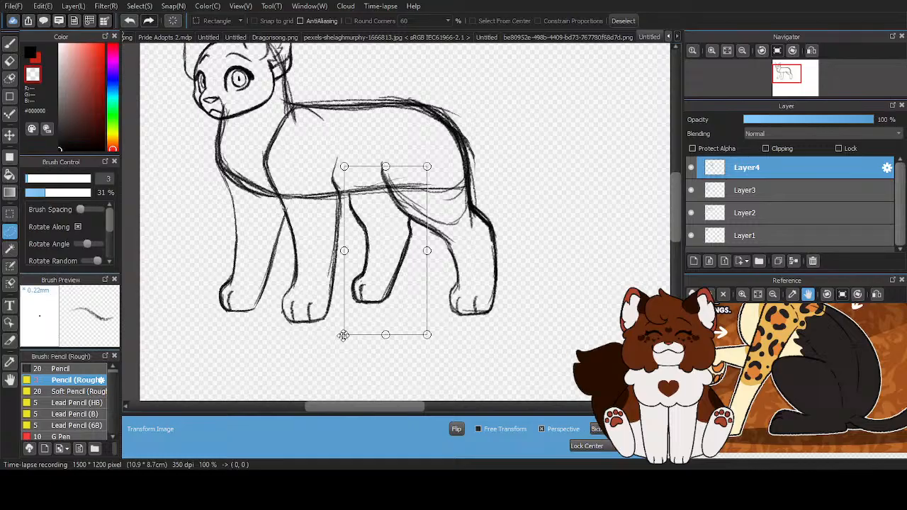
{"action": "left_click_drag", "start_coordinate": [343, 335], "coordinate": [340, 338]}
{"action": "left_click_drag", "start_coordinate": [390, 248], "coordinate": [390, 252]}
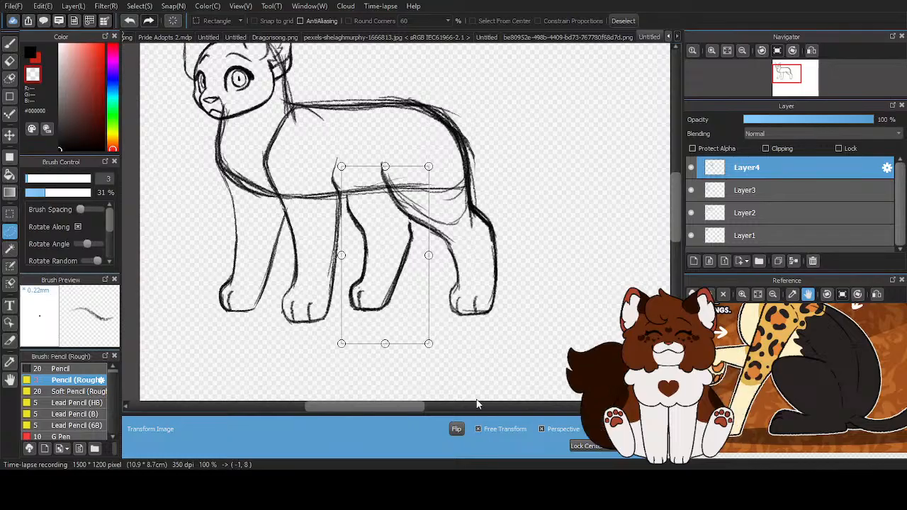
{"action": "left_click_drag", "start_coordinate": [385, 166], "coordinate": [385, 161]}
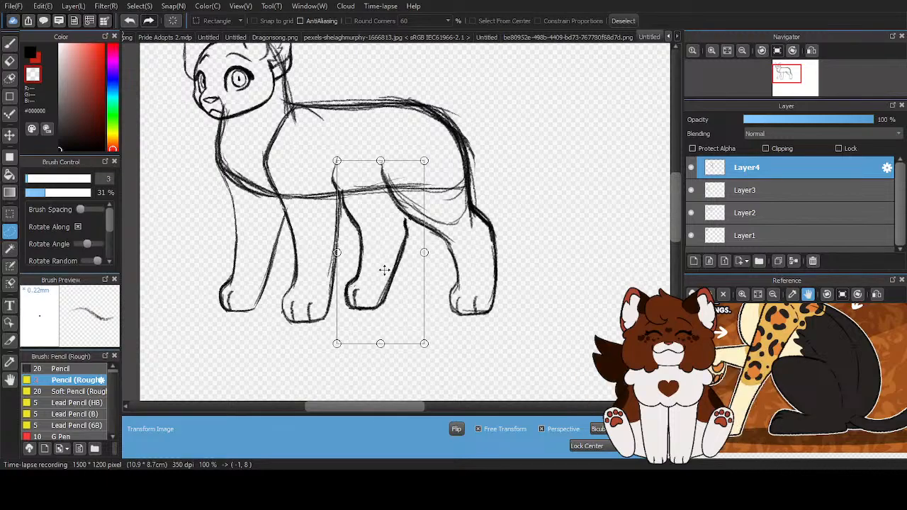
{"action": "scroll", "coordinate": [533, 353], "scroll_direction": "down", "scroll_amount": 1}
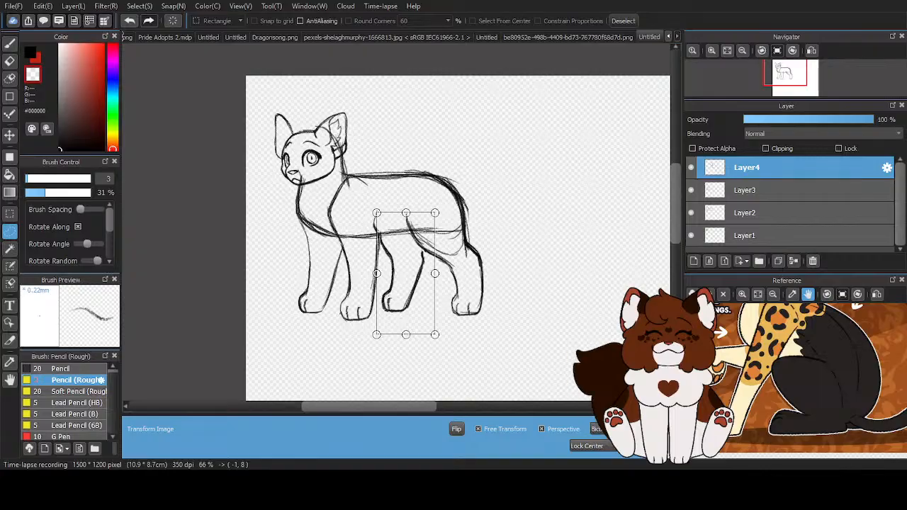
{"action": "key", "text": "Return"}
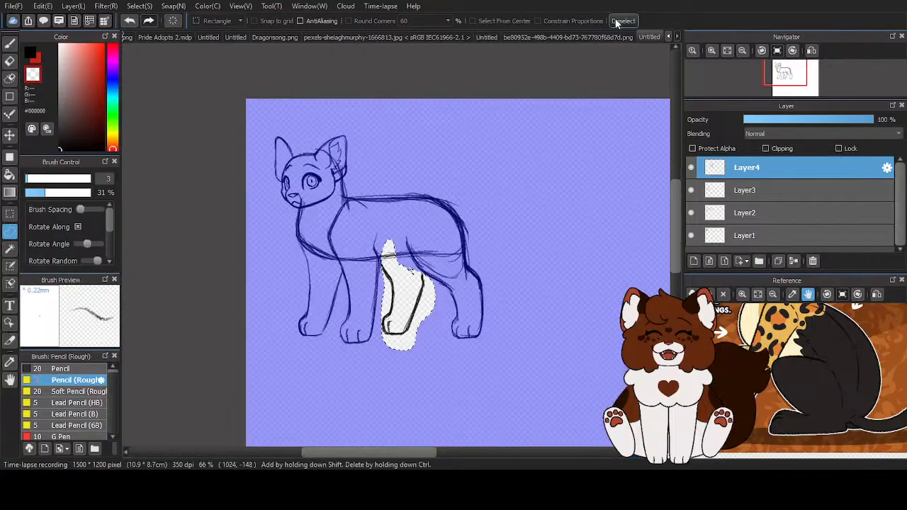
{"action": "key", "text": "ctrl+d"}
{"action": "key", "text": "b"}
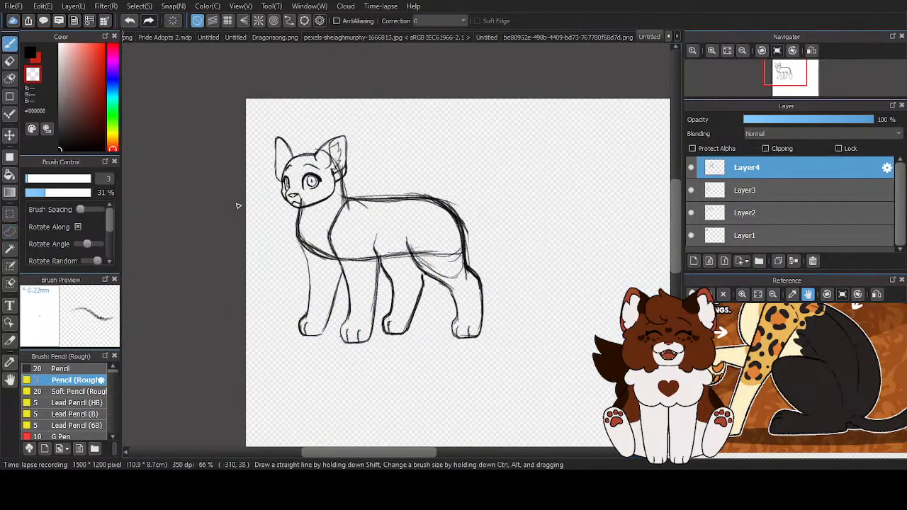
- Lasso the rump and near hind leg on Layer4, free-transform them slightly downward and backward, and clear the selection
{"action": "scroll", "coordinate": [392, 184], "scroll_direction": "up", "scroll_amount": 3}
{"action": "key", "text": "m"}
{"action": "scroll", "coordinate": [237, 297], "scroll_direction": "down", "scroll_amount": 3}
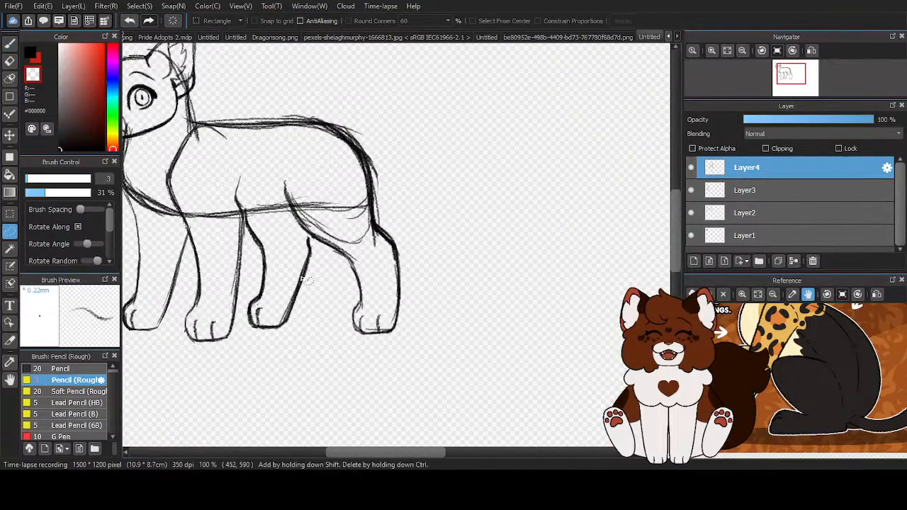
{"action": "mouse_move", "coordinate": [408, 148]}
{"action": "left_mouse_down"}
{"action": "mouse_move", "coordinate": [253, 93]}
{"action": "mouse_move", "coordinate": [259, 153]}
{"action": "mouse_move", "coordinate": [288, 227]}
{"action": "mouse_move", "coordinate": [347, 276]}
{"action": "mouse_move", "coordinate": [439, 277]}
{"action": "mouse_move", "coordinate": [419, 138]}
{"action": "left_mouse_up"}
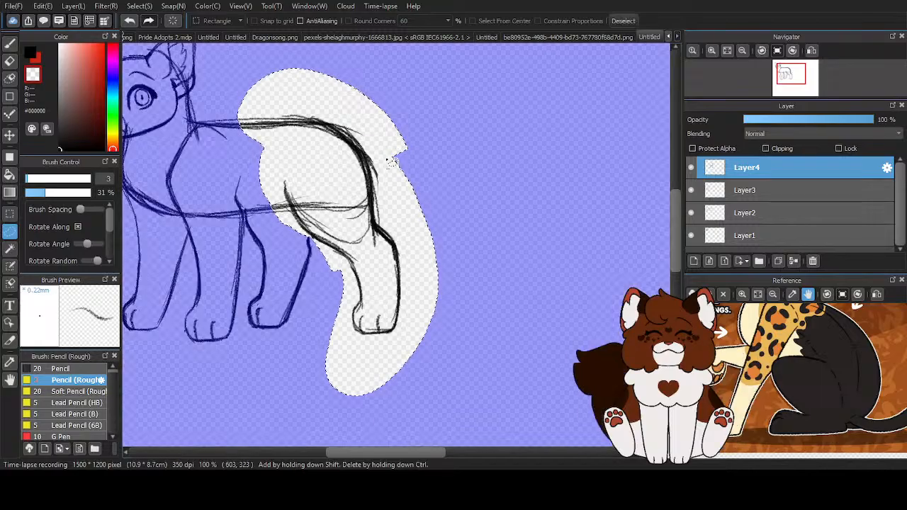
{"action": "key", "text": "ctrl+t"}
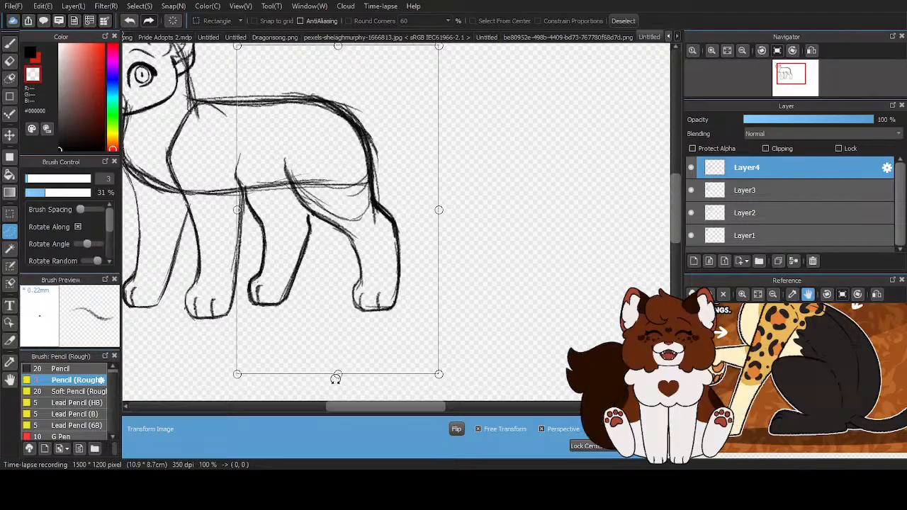
{"action": "left_click_drag", "start_coordinate": [340, 375], "coordinate": [339, 378]}
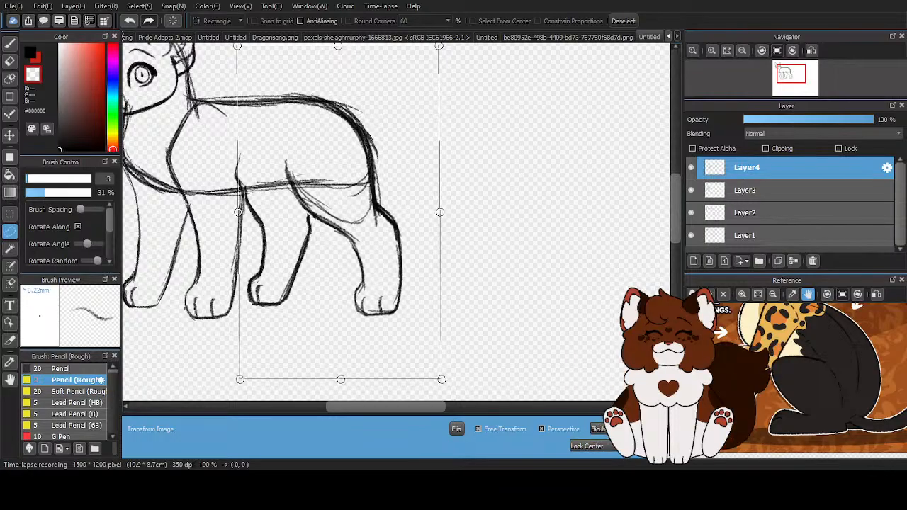
{"action": "left_click", "coordinate": [625, 459]}
{"action": "left_click", "coordinate": [623, 21]}
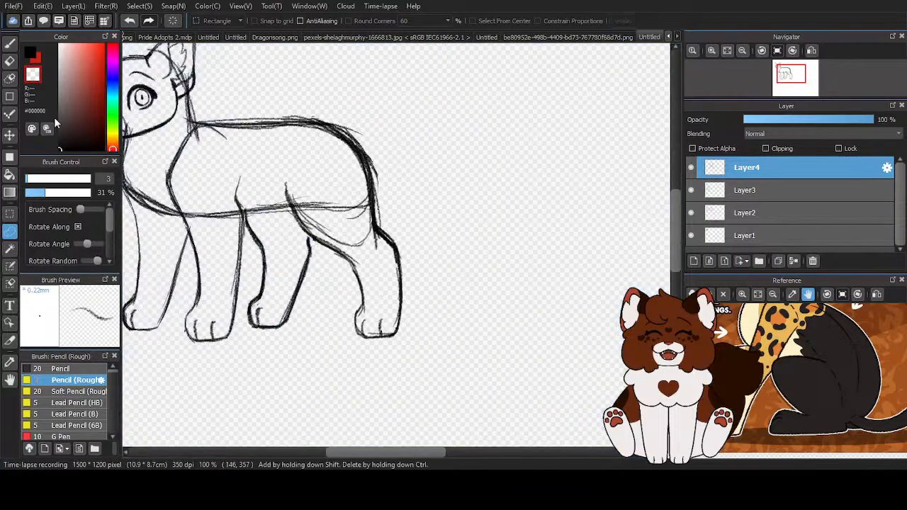
- Darken the far hind leg's back edge in black pencil from the near thigh down to the heel
{"action": "left_click", "coordinate": [11, 42]}
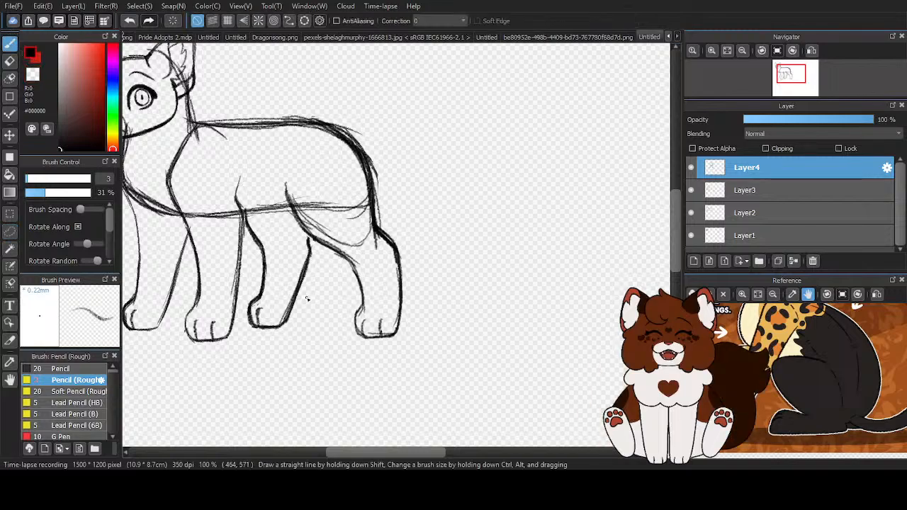
{"action": "scroll", "coordinate": [306, 281], "scroll_direction": "up", "scroll_amount": 3}
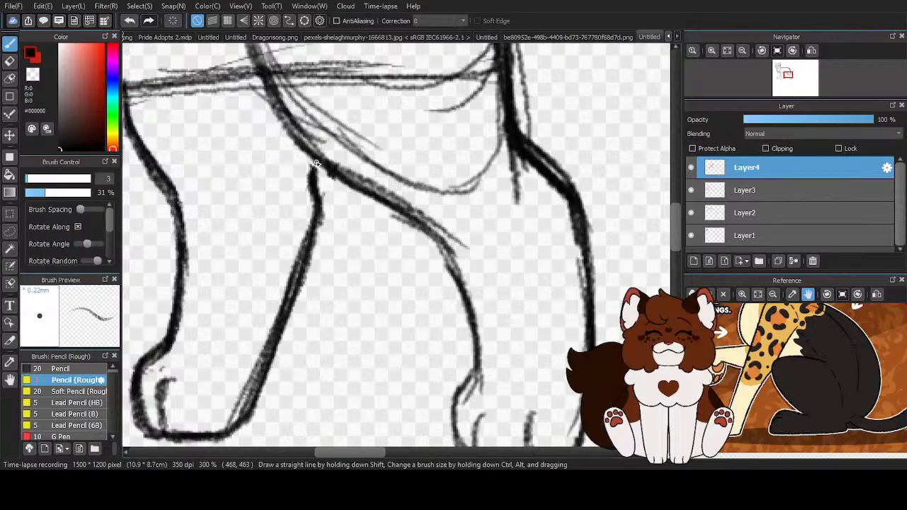
{"action": "left_click_drag", "start_coordinate": [296, 290], "coordinate": [249, 425]}
{"action": "scroll", "coordinate": [358, 341], "scroll_direction": "down", "scroll_amount": 4}
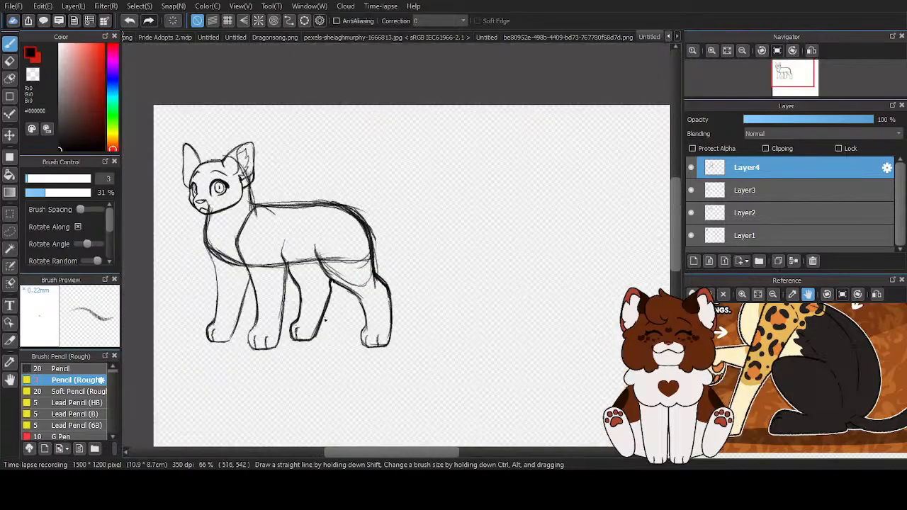
{"action": "scroll", "coordinate": [376, 355], "scroll_direction": "up", "scroll_amount": 3}
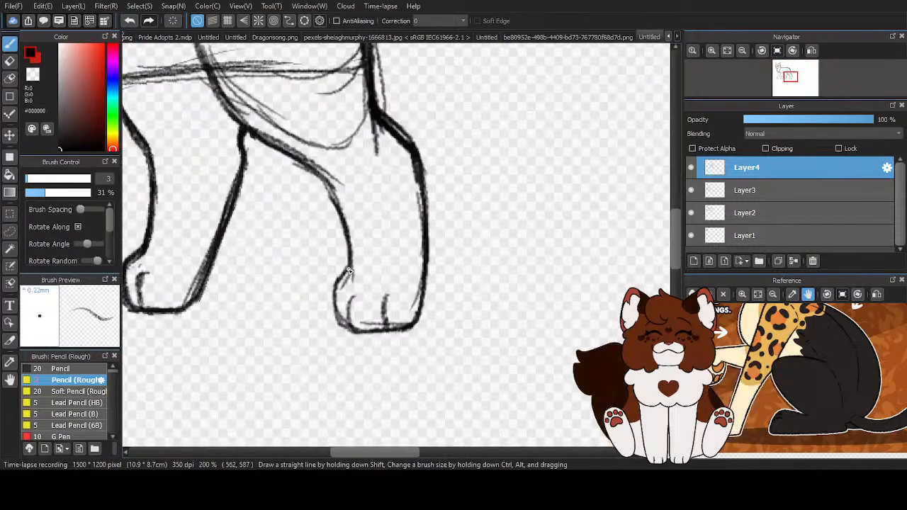
{"action": "scroll", "coordinate": [404, 283], "scroll_direction": "down", "scroll_amount": 3}
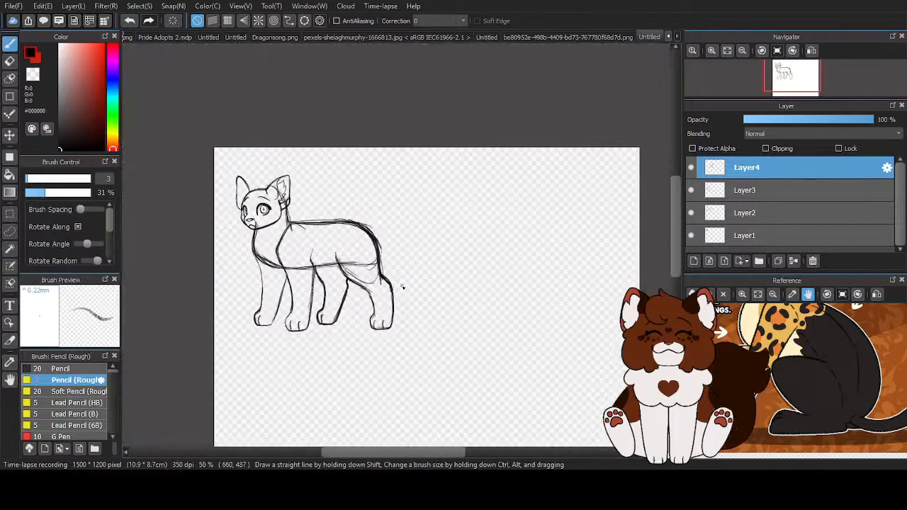
- Merge Layer4 down into Layer3 and scale the combined body and legs up slightly
{"action": "scroll", "coordinate": [452, 237], "scroll_direction": "down", "scroll_amount": 1}
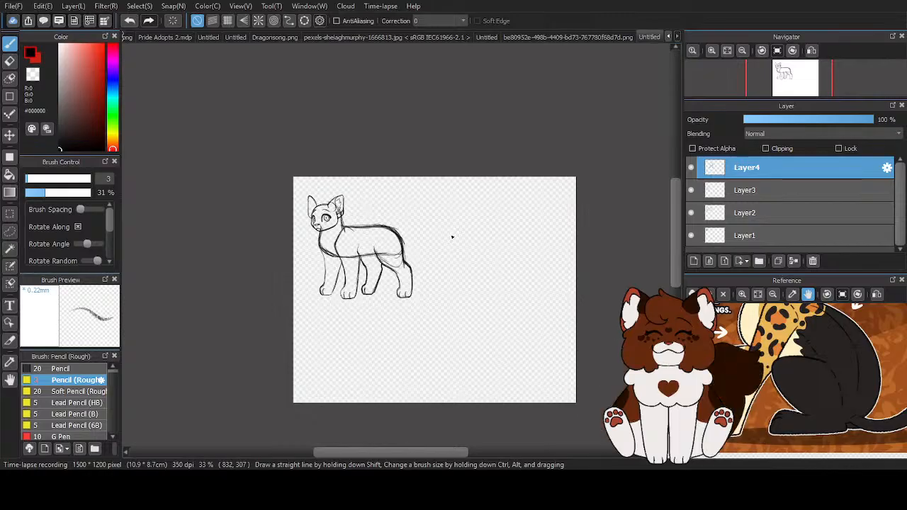
{"action": "left_click", "coordinate": [795, 262]}
{"action": "scroll", "coordinate": [380, 258], "scroll_direction": "up", "scroll_amount": 2}
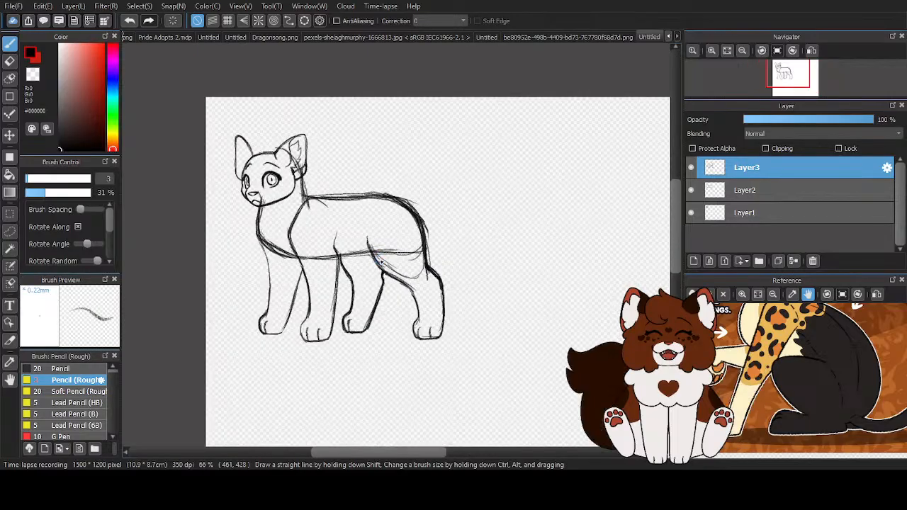
{"action": "key", "text": "ctrl+t"}
{"action": "left_click", "coordinate": [479, 430]}
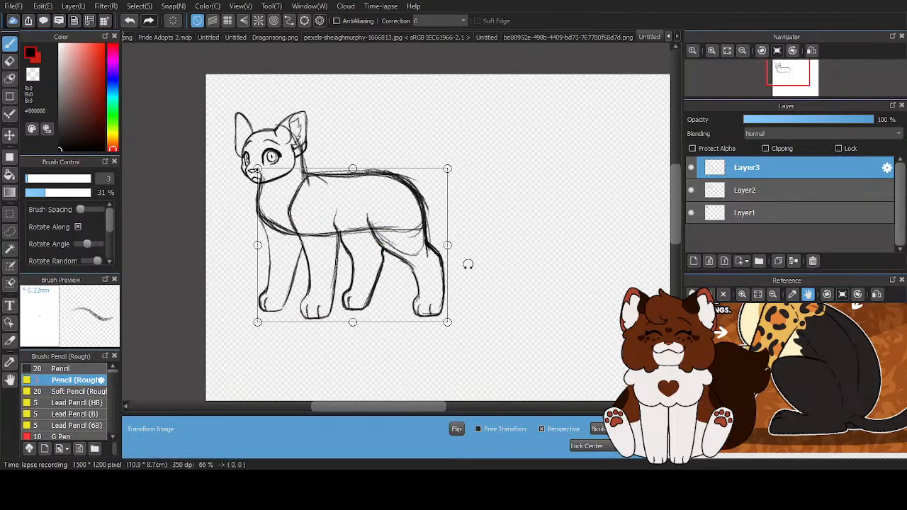
{"action": "left_click_drag", "start_coordinate": [447, 167], "coordinate": [450, 167]}
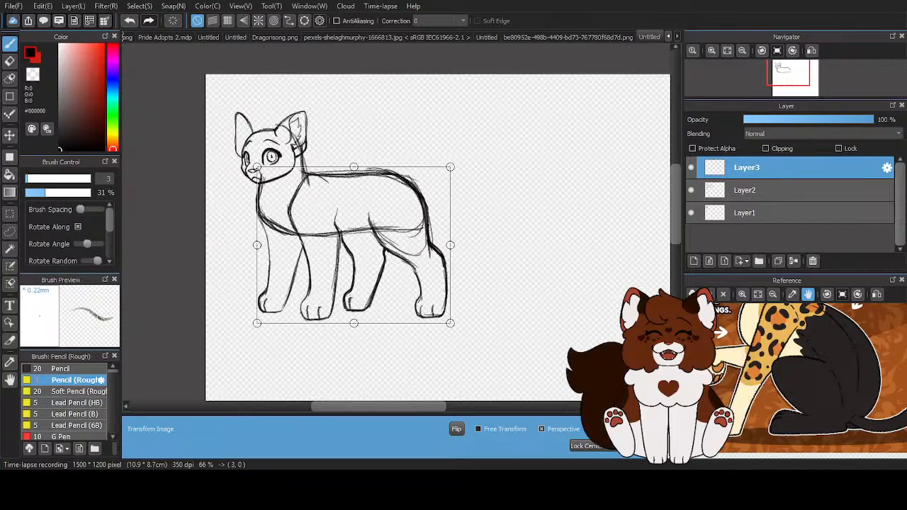
{"action": "key", "text": "Return"}
- Resize the head on Layer1 slightly and nudge it to sit better on the neck
{"action": "left_click", "coordinate": [741, 213]}
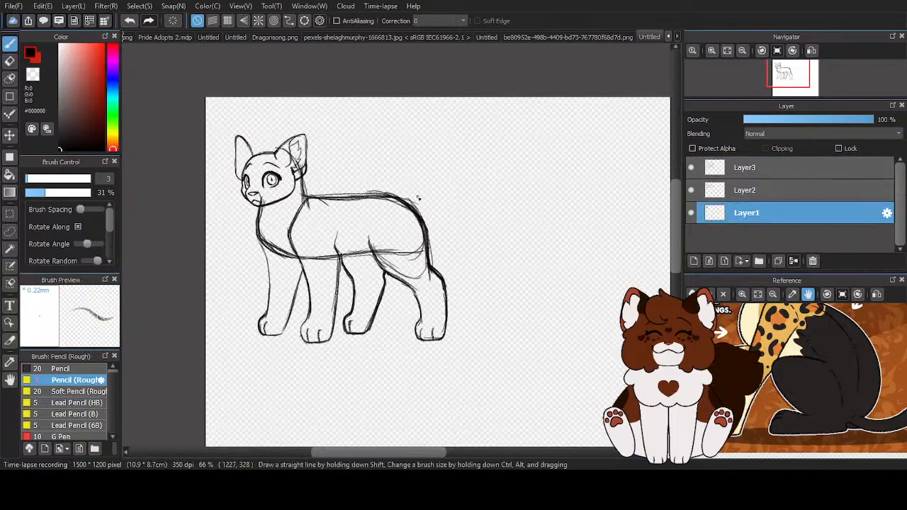
{"action": "key", "text": "ctrl+t"}
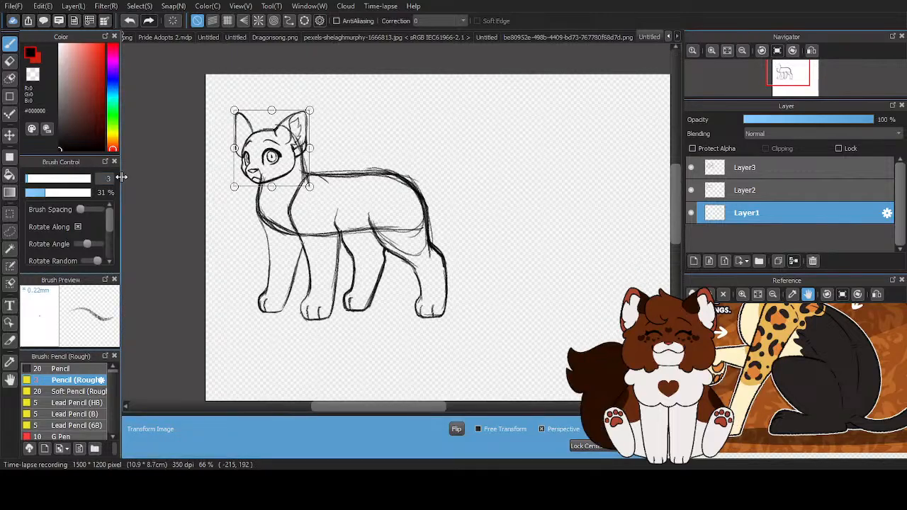
{"action": "scroll", "coordinate": [232, 132], "scroll_direction": "up", "scroll_amount": 1}
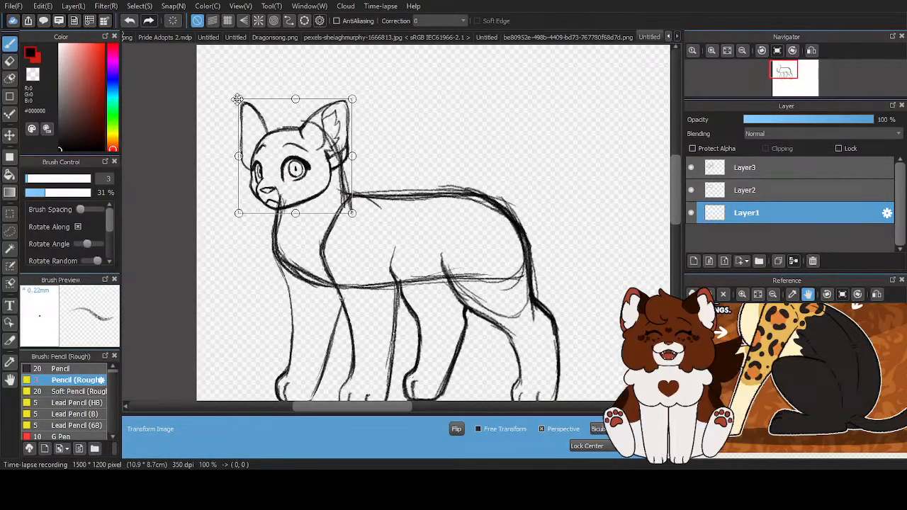
{"action": "left_click_drag", "start_coordinate": [238, 99], "coordinate": [239, 99]}
{"action": "left_click_drag", "start_coordinate": [308, 152], "coordinate": [306, 152]}
{"action": "scroll", "coordinate": [229, 177], "scroll_direction": "down", "scroll_amount": 1}
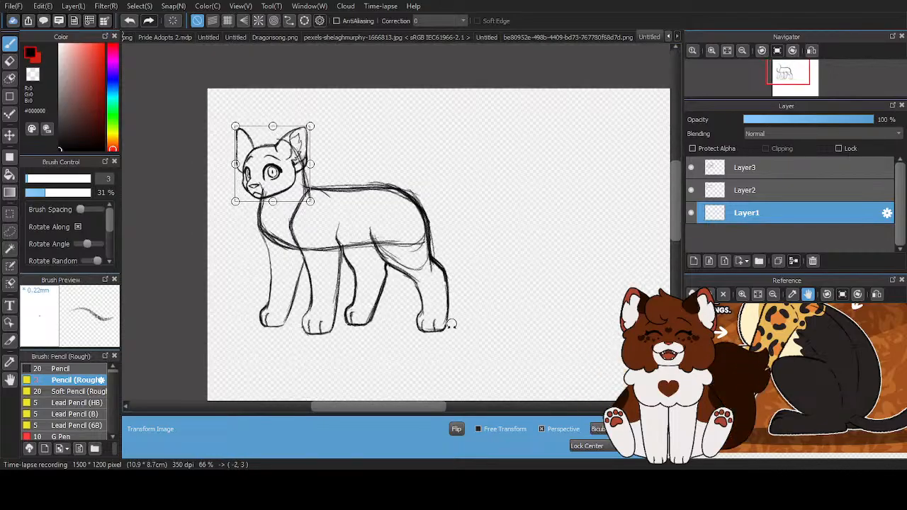
{"action": "key", "text": "Return"}
{"action": "scroll", "coordinate": [439, 283], "scroll_direction": "down", "scroll_amount": 1}
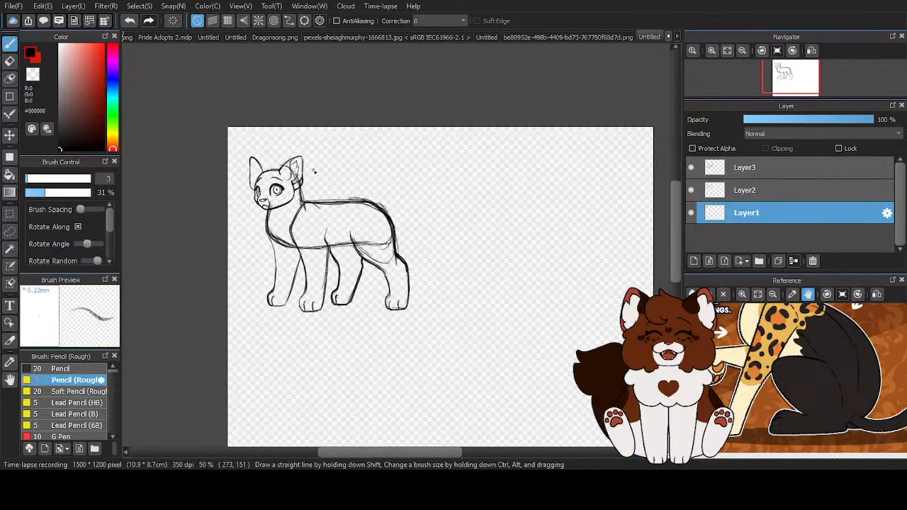
- Reduce the height of the body and legs on Layer3 slightly and nudge them up and toward the tail end
{"action": "left_click", "coordinate": [789, 168]}
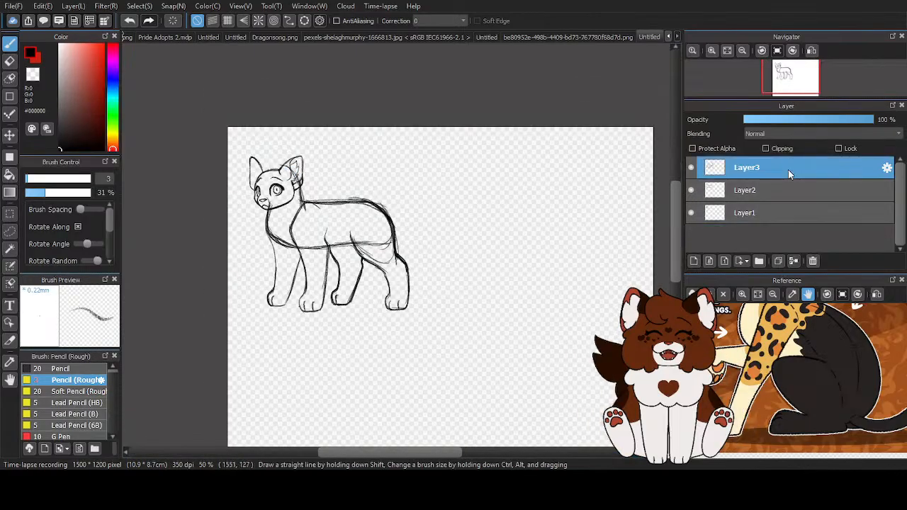
{"action": "key", "text": "ctrl+t"}
{"action": "scroll", "coordinate": [302, 361], "scroll_direction": "up", "scroll_amount": 1}
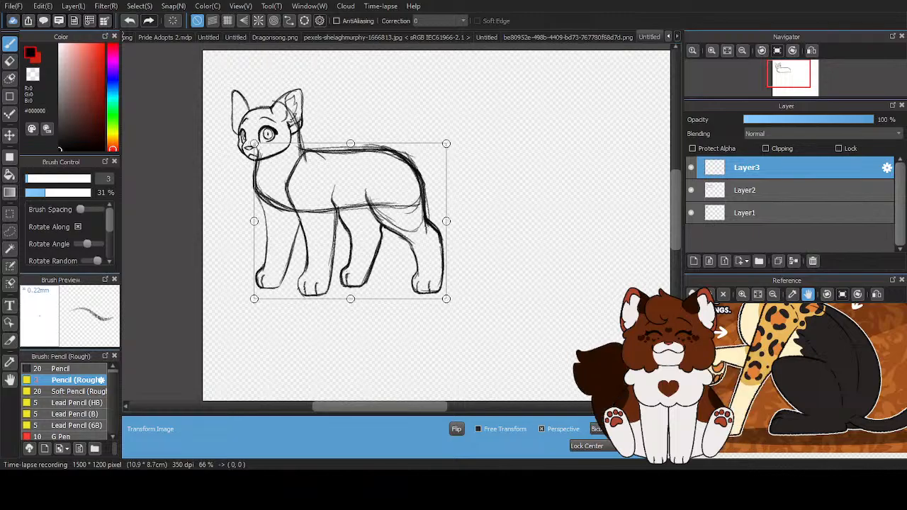
{"action": "left_click_drag", "start_coordinate": [350, 298], "coordinate": [351, 297]}
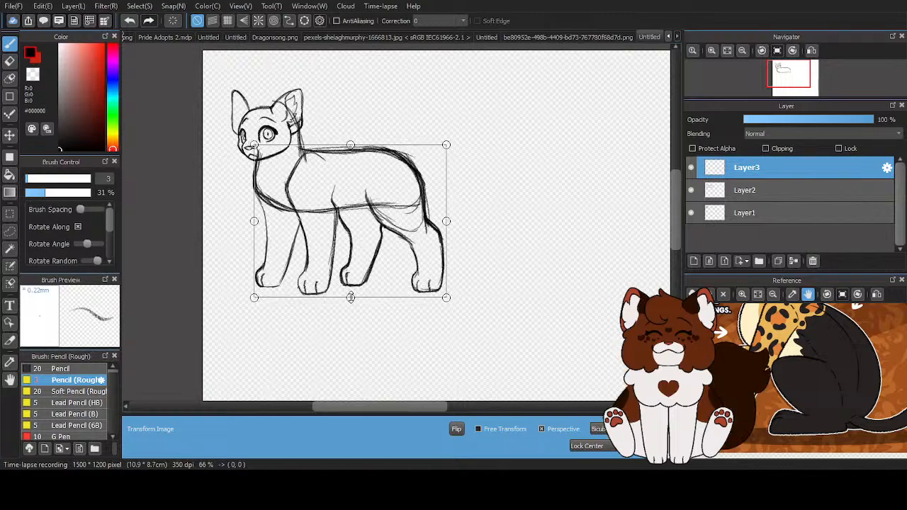
{"action": "left_click_drag", "start_coordinate": [342, 241], "coordinate": [344, 239]}
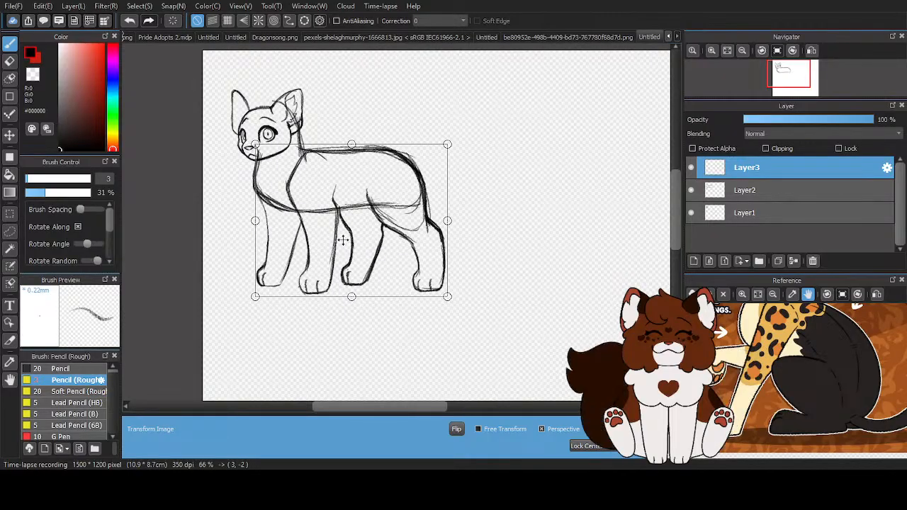
{"action": "key", "text": "Return"}
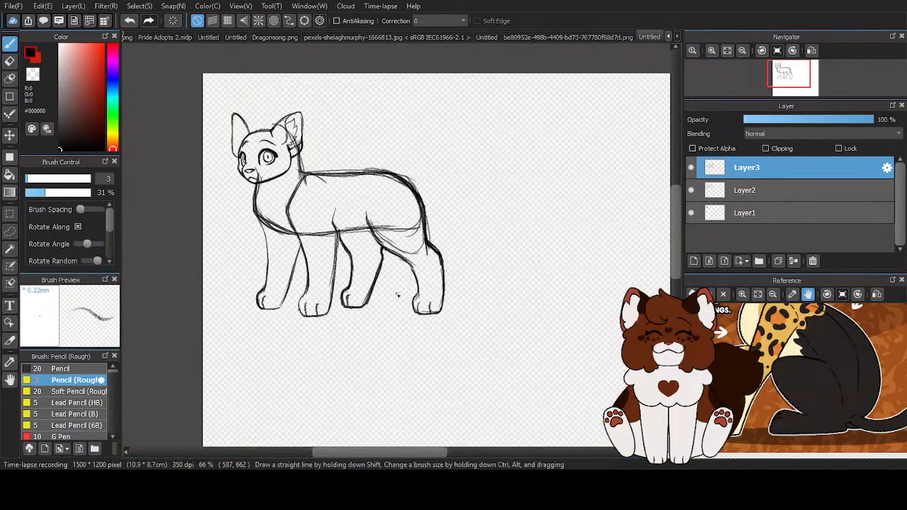
{"action": "scroll", "coordinate": [368, 256], "scroll_direction": "down", "scroll_amount": 1}
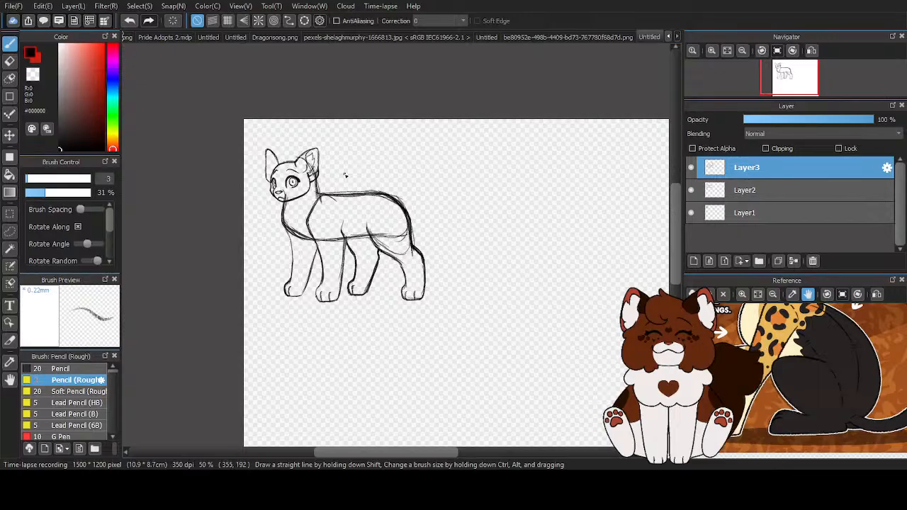
- Erase the construction lines crossing the near ear and the chin on Layer2 with the size 64 eraser
{"action": "left_click", "coordinate": [807, 189]}
{"action": "left_click", "coordinate": [10, 60]}
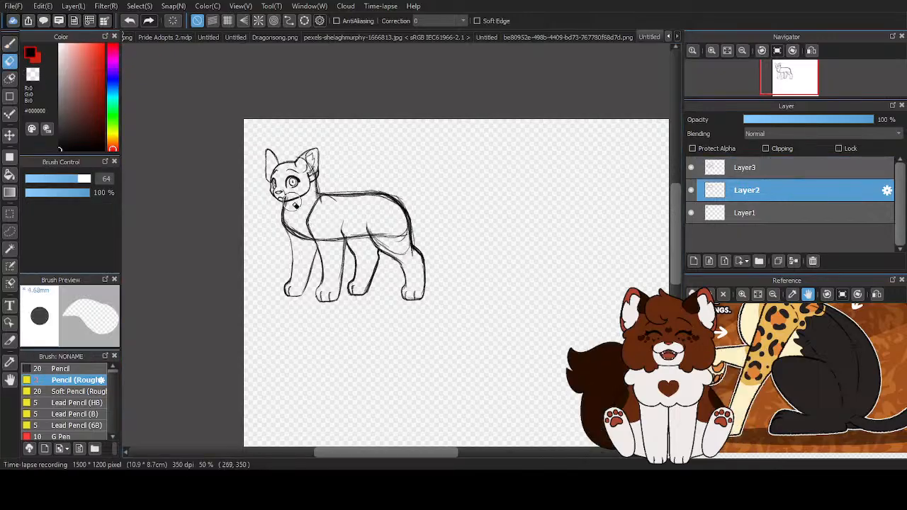
{"action": "scroll", "coordinate": [310, 210], "scroll_direction": "up", "scroll_amount": 3}
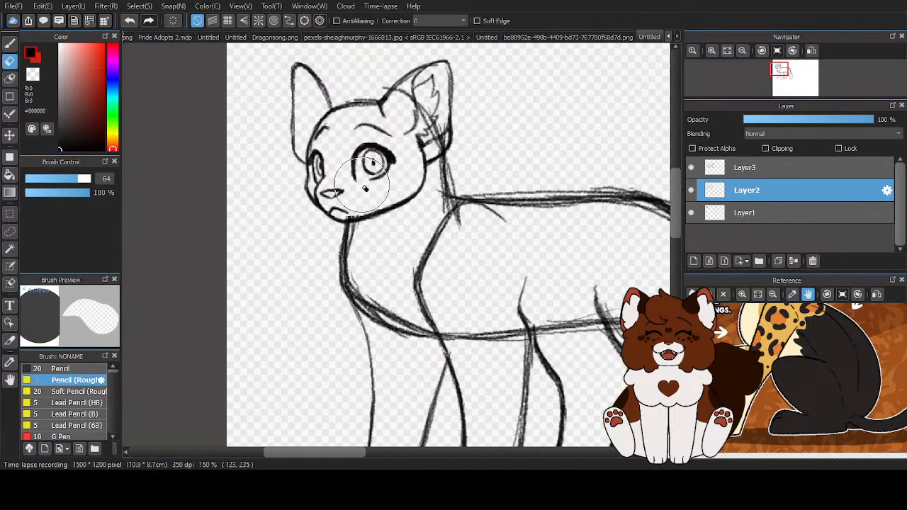
{"action": "mouse_move", "coordinate": [391, 87]}
{"action": "left_mouse_down"}
{"action": "mouse_move", "coordinate": [412, 98]}
{"action": "mouse_move", "coordinate": [422, 135]}
{"action": "mouse_move", "coordinate": [419, 125]}
{"action": "left_mouse_up"}
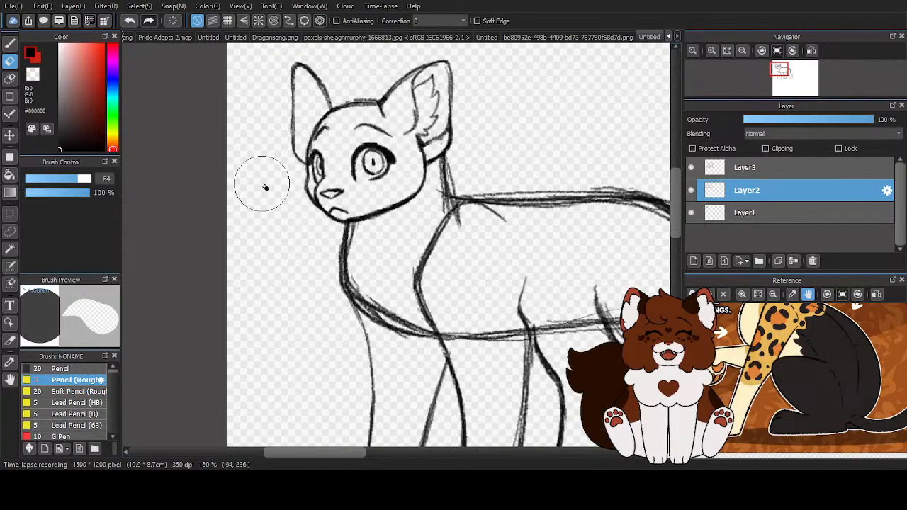
- Thin the front line of the neck and chest on Layer2 using the rough pencil with the transparent color
{"action": "key", "text": "p"}
{"action": "scroll", "coordinate": [377, 314], "scroll_direction": "up", "scroll_amount": 2}
{"action": "mouse_move", "coordinate": [321, 122]}
{"action": "left_mouse_down"}
{"action": "mouse_move", "coordinate": [315, 216]}
{"action": "mouse_move", "coordinate": [354, 301]}
{"action": "mouse_move", "coordinate": [426, 339]}
{"action": "mouse_move", "coordinate": [624, 362]}
{"action": "left_mouse_up"}
{"action": "key", "text": "x"}
{"action": "mouse_move", "coordinate": [313, 110]}
{"action": "left_mouse_down"}
{"action": "mouse_move", "coordinate": [319, 155]}
{"action": "mouse_move", "coordinate": [310, 285]}
{"action": "left_mouse_up"}
{"action": "mouse_move", "coordinate": [306, 189]}
{"action": "left_mouse_down"}
{"action": "mouse_move", "coordinate": [310, 236]}
{"action": "mouse_move", "coordinate": [338, 294]}
{"action": "mouse_move", "coordinate": [415, 355]}
{"action": "mouse_move", "coordinate": [387, 342]}
{"action": "mouse_move", "coordinate": [454, 369]}
{"action": "left_mouse_up"}
{"action": "left_click_drag", "start_coordinate": [304, 178], "coordinate": [302, 215]}
{"action": "mouse_move", "coordinate": [311, 126]}
{"action": "left_mouse_down"}
{"action": "mouse_move", "coordinate": [301, 194]}
{"action": "mouse_move", "coordinate": [448, 342]}
{"action": "left_mouse_up"}
- Trim the overlapping strokes along the lower chest curve toward the near front leg with the transparent pencil
{"action": "left_click_drag", "start_coordinate": [363, 295], "coordinate": [482, 355]}
{"action": "left_click_drag", "start_coordinate": [382, 306], "coordinate": [489, 355]}
{"action": "mouse_move", "coordinate": [443, 333]}
{"action": "left_mouse_down"}
{"action": "mouse_move", "coordinate": [411, 322]}
{"action": "mouse_move", "coordinate": [353, 277]}
{"action": "left_mouse_up"}
{"action": "left_click_drag", "start_coordinate": [407, 323], "coordinate": [360, 281]}
{"action": "left_click_drag", "start_coordinate": [379, 312], "coordinate": [348, 265]}
{"action": "scroll", "coordinate": [389, 282], "scroll_direction": "down", "scroll_amount": 3}
{"action": "scroll", "coordinate": [163, 115], "scroll_direction": "up", "scroll_amount": 1}
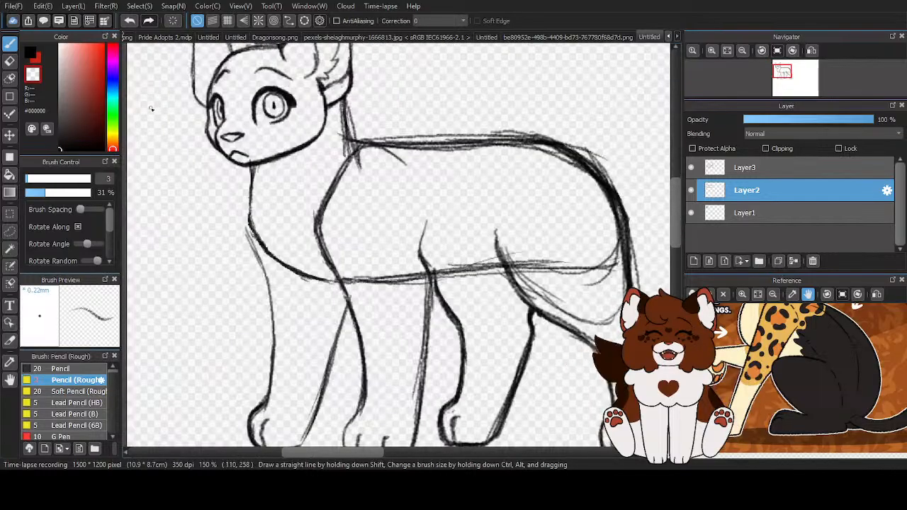
- Redraw the nape line from the near ear to the shoulder in black, erasing its stray strokes with the size 24 eraser
{"action": "left_click", "coordinate": [32, 55]}
{"action": "left_click_drag", "start_coordinate": [339, 77], "coordinate": [356, 142]}
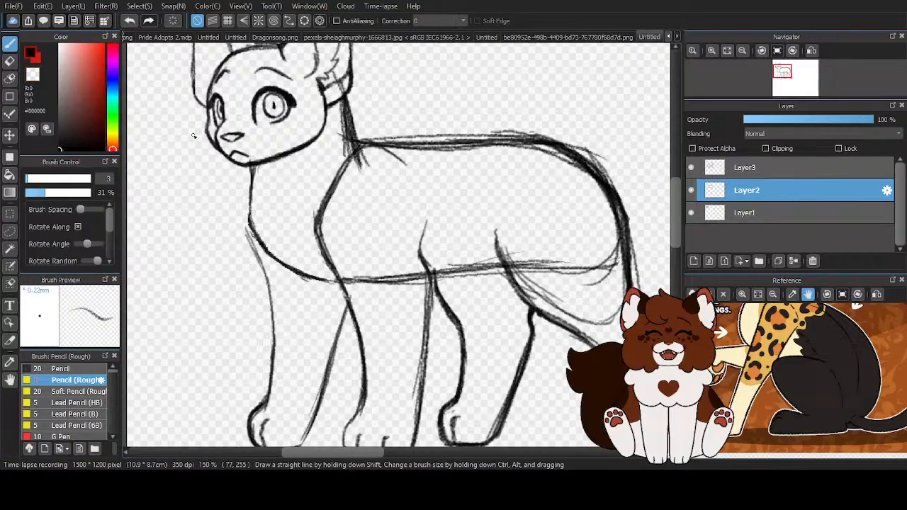
{"action": "key", "text": "e"}
{"action": "key", "text": "b"}
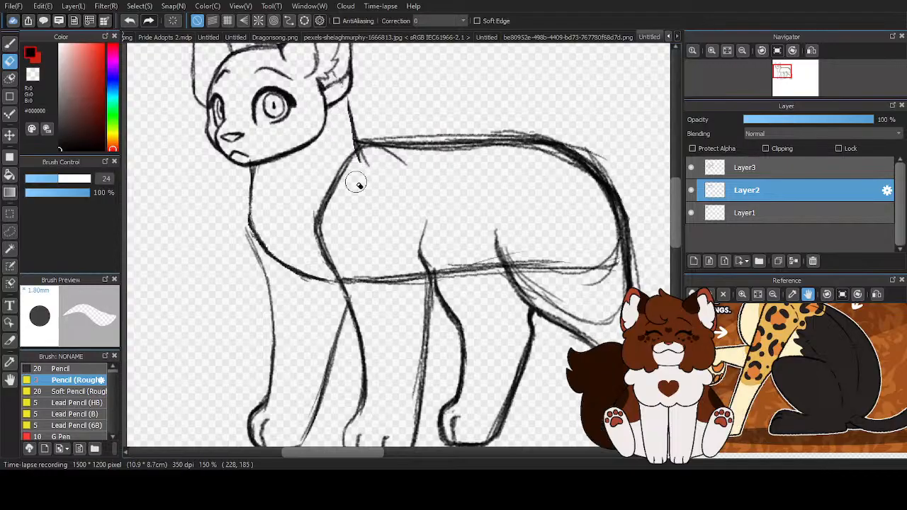
{"action": "left_click", "coordinate": [10, 43]}
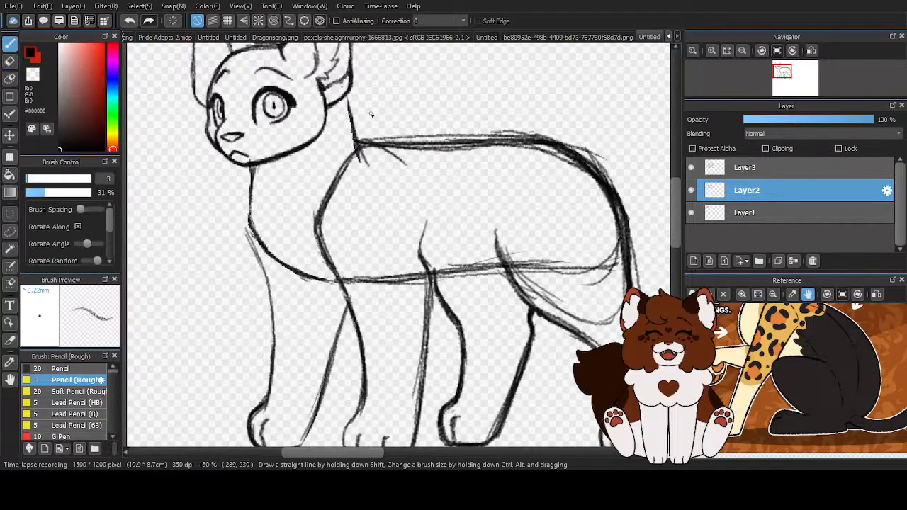
{"action": "left_click_drag", "start_coordinate": [348, 95], "coordinate": [358, 149]}
- Redraw the front of the neck and the chest curve fuller with the size 3 rough pencil
{"action": "left_click_drag", "start_coordinate": [251, 170], "coordinate": [247, 225]}
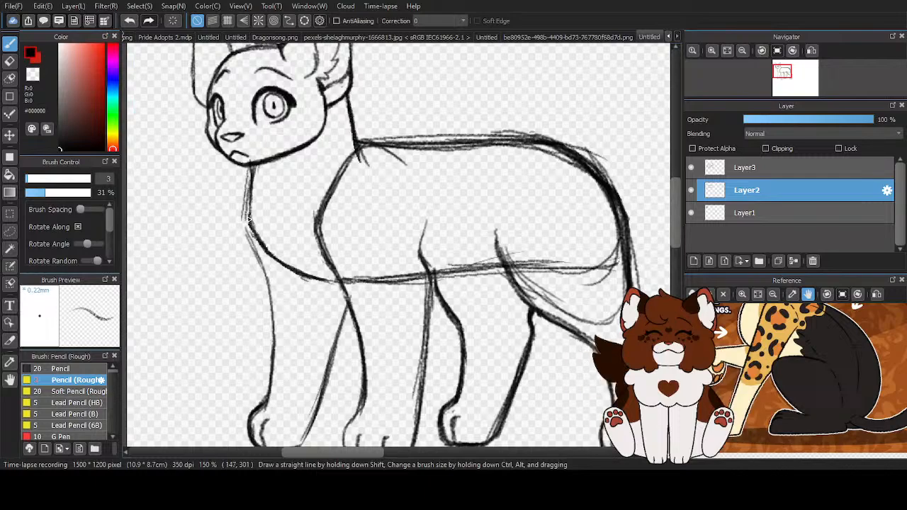
{"action": "left_click_drag", "start_coordinate": [247, 194], "coordinate": [250, 238]}
{"action": "left_click_drag", "start_coordinate": [249, 199], "coordinate": [319, 282]}
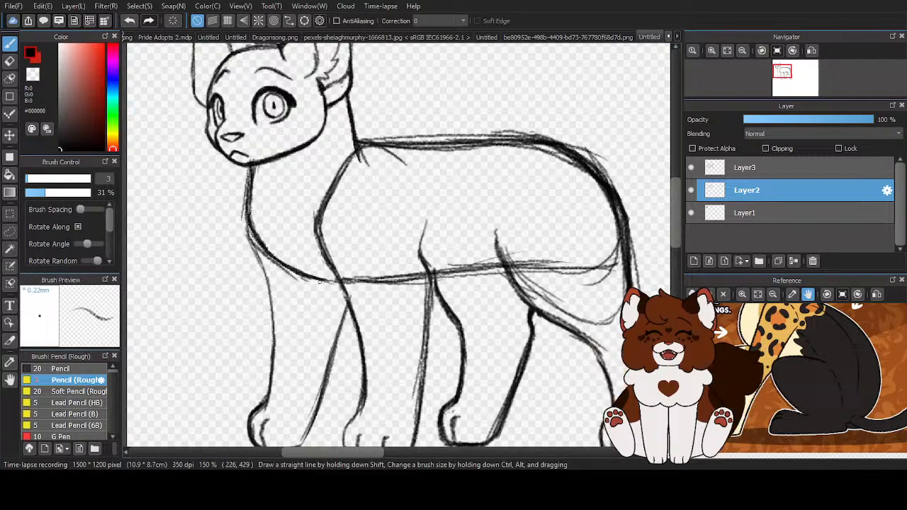
{"action": "scroll", "coordinate": [319, 282], "scroll_direction": "down", "scroll_amount": 4}
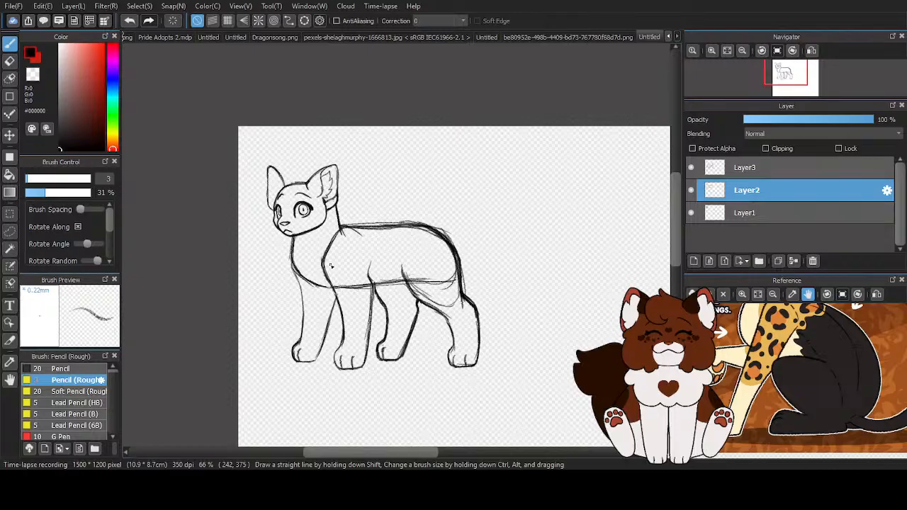
- Move the head on Layer1 down by a few pixels so it sits closer to the neck
{"action": "left_click", "coordinate": [769, 212]}
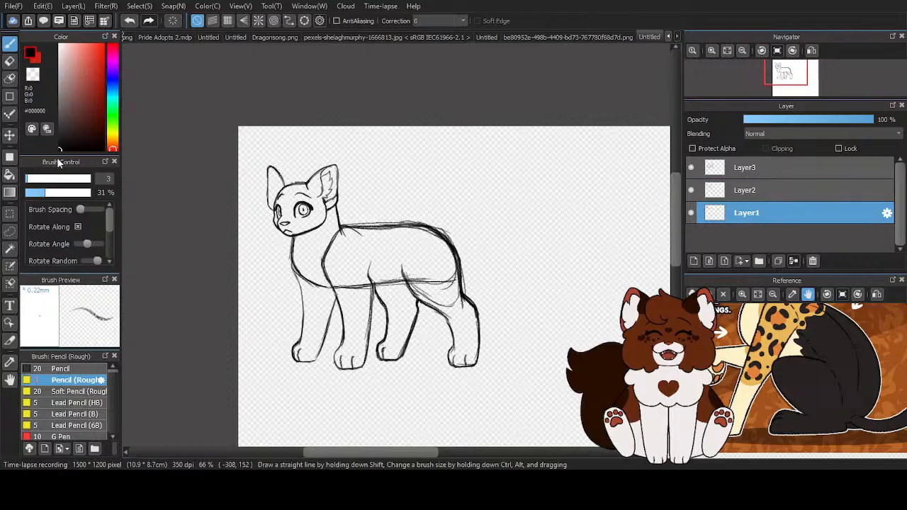
{"action": "scroll", "coordinate": [276, 184], "scroll_direction": "up", "scroll_amount": 2}
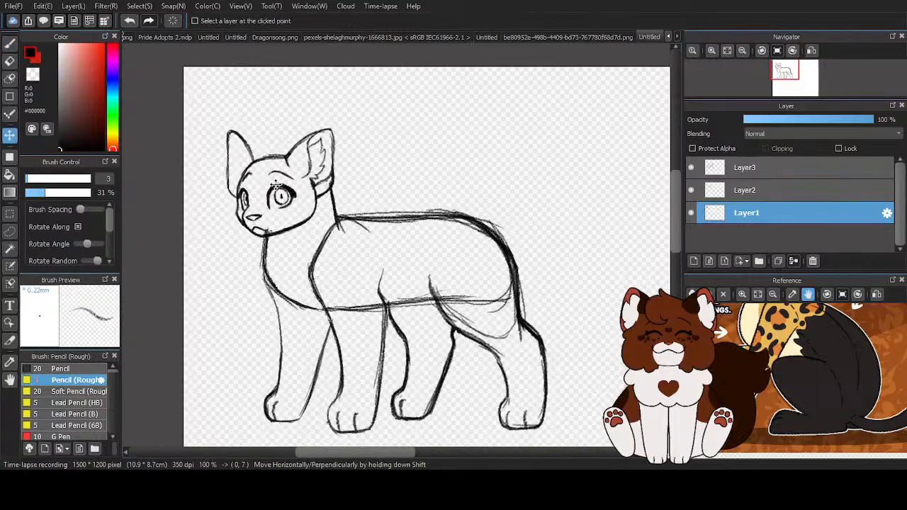
{"action": "left_click_drag", "start_coordinate": [275, 184], "coordinate": [274, 184]}
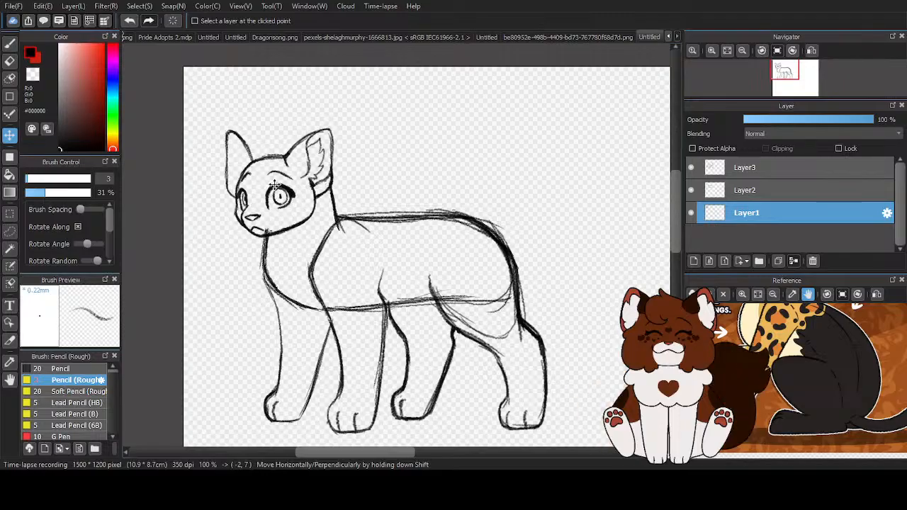
{"action": "scroll", "coordinate": [275, 184], "scroll_direction": "down", "scroll_amount": 2}
{"action": "scroll", "coordinate": [292, 207], "scroll_direction": "up", "scroll_amount": 3}
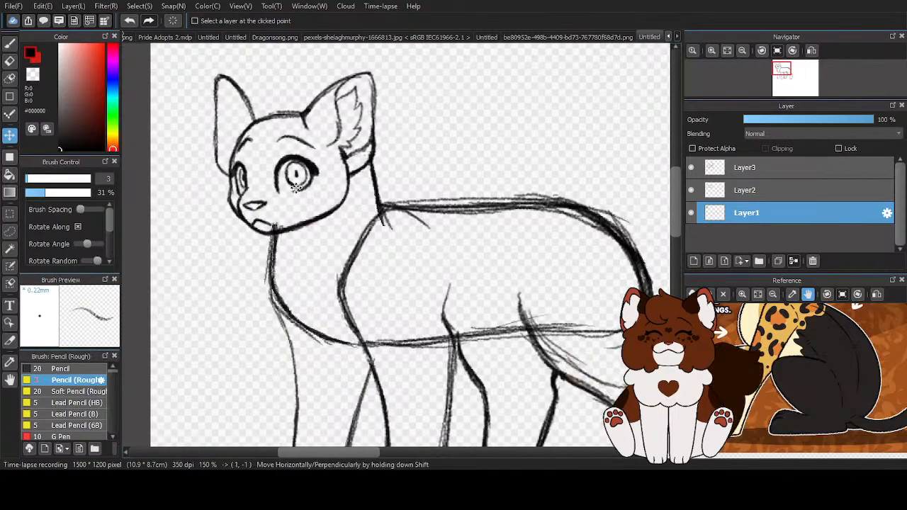
{"action": "scroll", "coordinate": [297, 186], "scroll_direction": "down", "scroll_amount": 3}
- Erase the belly construction lines that run across the near hind thigh on Layer2
{"action": "left_click", "coordinate": [780, 186]}
{"action": "key", "text": "e"}
{"action": "scroll", "coordinate": [283, 199], "scroll_direction": "up", "scroll_amount": 5}
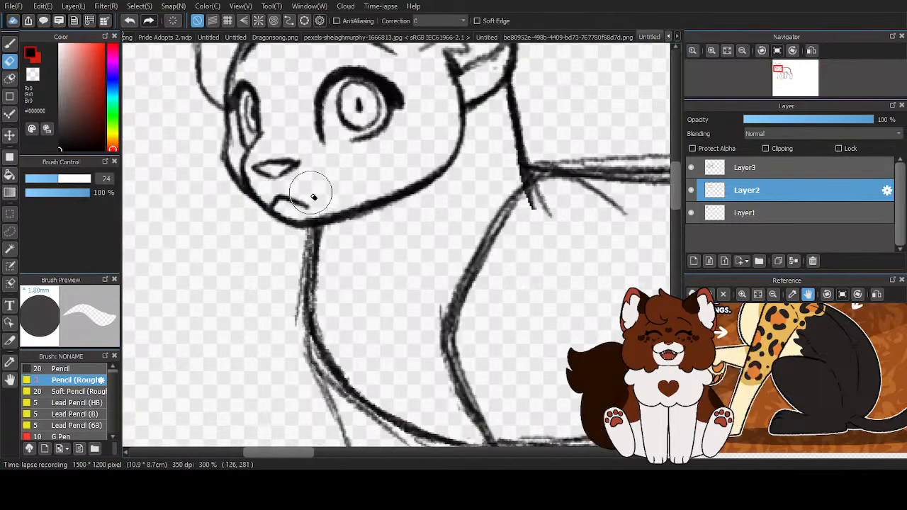
{"action": "scroll", "coordinate": [274, 332], "scroll_direction": "down", "scroll_amount": 5}
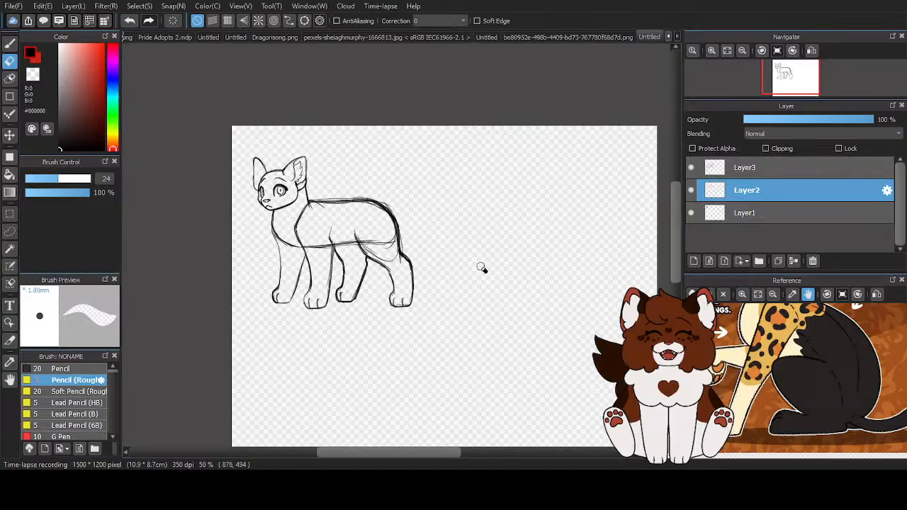
{"action": "scroll", "coordinate": [420, 219], "scroll_direction": "up", "scroll_amount": 3}
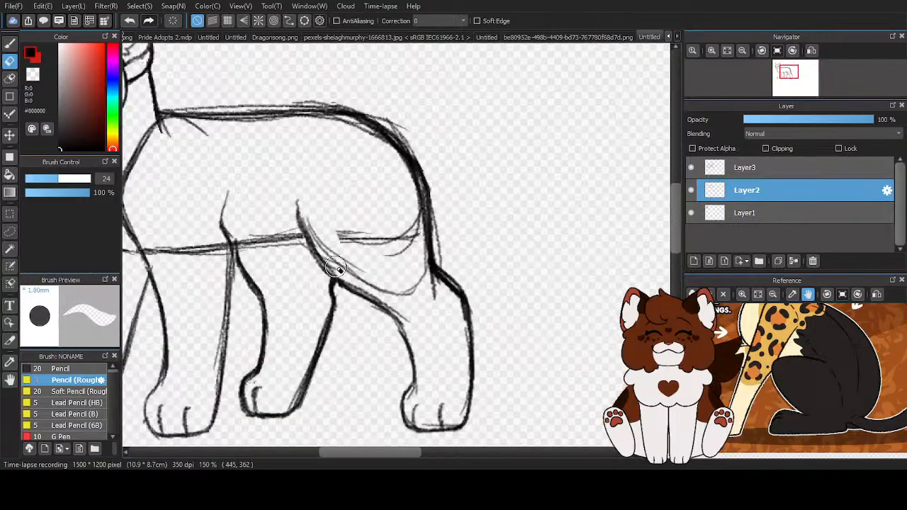
{"action": "left_click_drag", "start_coordinate": [417, 197], "coordinate": [419, 236]}
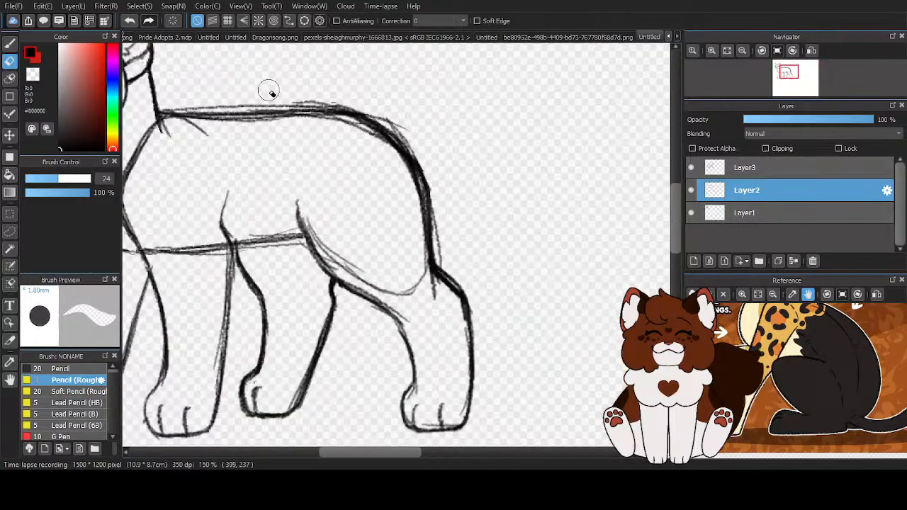
- Erase the lower edge of the overlapping back strokes from the shoulder to the rump
{"action": "left_click_drag", "start_coordinate": [296, 106], "coordinate": [404, 163]}
{"action": "left_click_drag", "start_coordinate": [175, 133], "coordinate": [280, 130]}
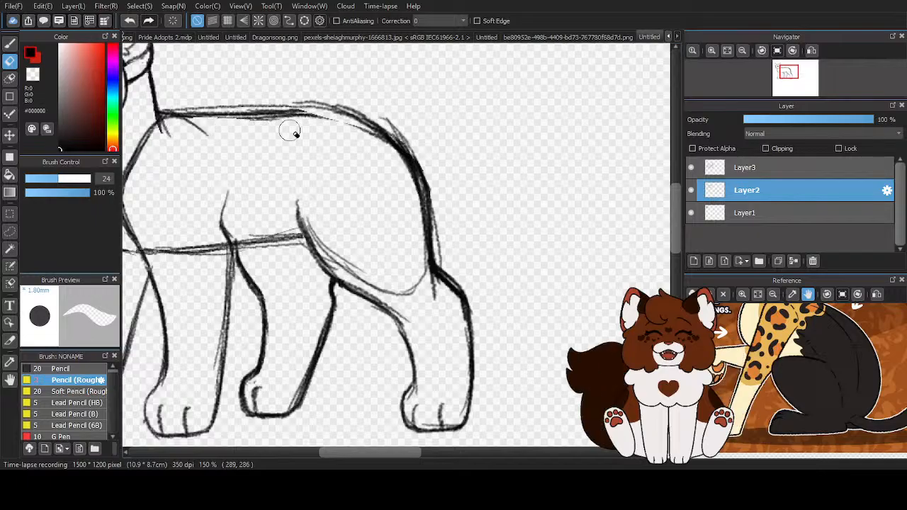
{"action": "left_click_drag", "start_coordinate": [222, 129], "coordinate": [396, 159]}
{"action": "scroll", "coordinate": [386, 177], "scroll_direction": "down", "scroll_amount": 2}
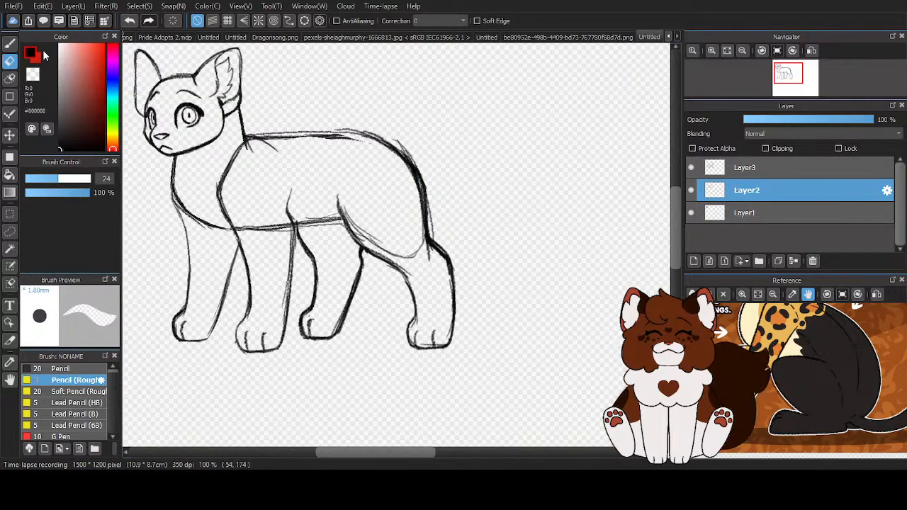
- Redraw the back curve and darken the belly line between the elbow and the hind leg with the rough pencil
{"action": "key", "text": "b"}
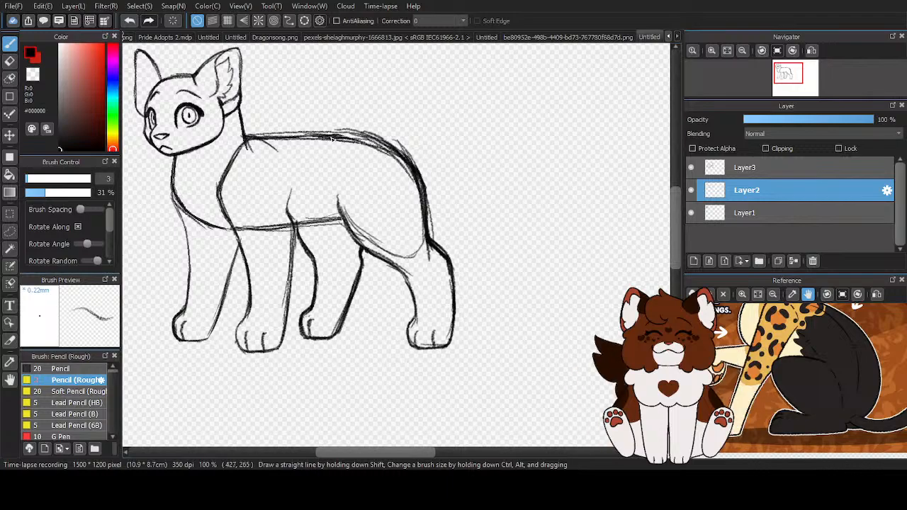
{"action": "scroll", "coordinate": [285, 221], "scroll_direction": "up", "scroll_amount": 2}
{"action": "left_click_drag", "start_coordinate": [301, 226], "coordinate": [401, 219]}
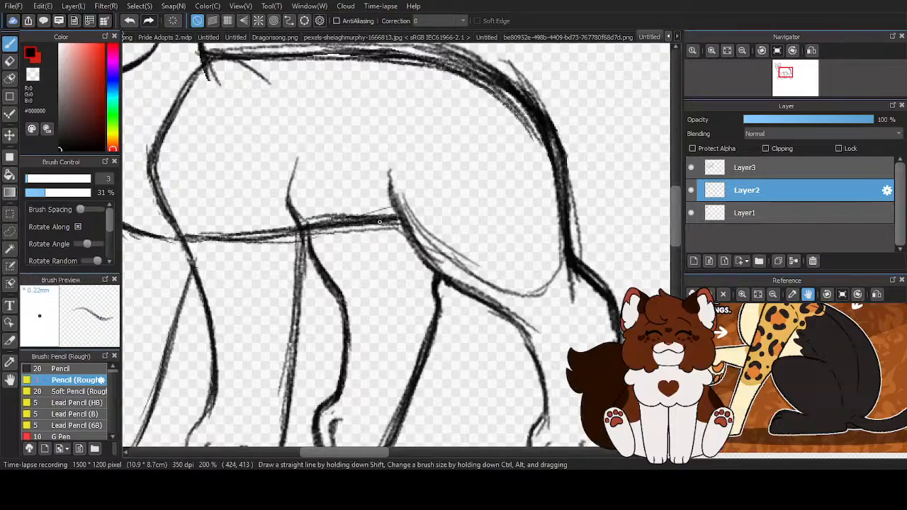
{"action": "scroll", "coordinate": [404, 220], "scroll_direction": "down", "scroll_amount": 2}
- Erase the belly line where it crosses the near front leg on Layer2
{"action": "left_click", "coordinate": [10, 62]}
{"action": "mouse_move", "coordinate": [305, 235]}
{"action": "left_mouse_down"}
{"action": "mouse_move", "coordinate": [333, 227]}
{"action": "mouse_move", "coordinate": [304, 253]}
{"action": "mouse_move", "coordinate": [271, 223]}
{"action": "left_mouse_up"}
{"action": "scroll", "coordinate": [271, 223], "scroll_direction": "down", "scroll_amount": 3}
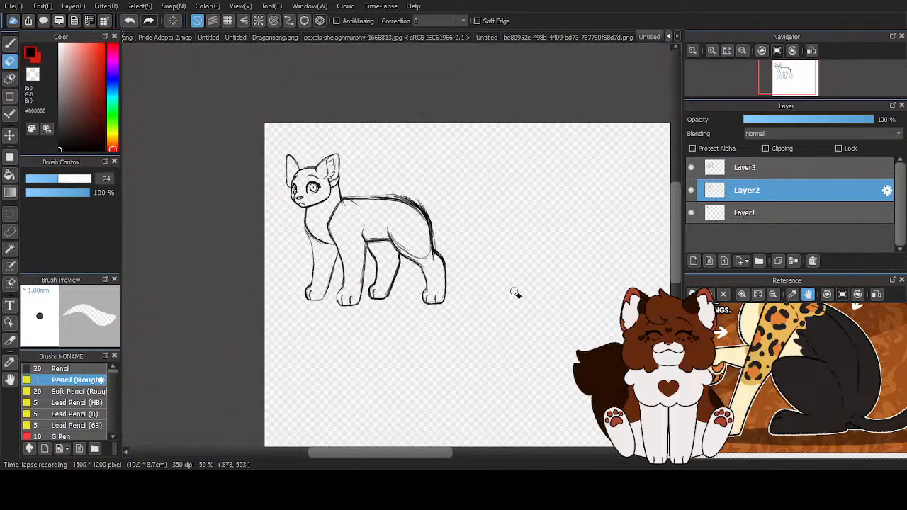
- Darken the front edge of the far front leg on Layer3 and erase the stray strokes beside it
{"action": "scroll", "coordinate": [515, 292], "scroll_direction": "up", "scroll_amount": 3}
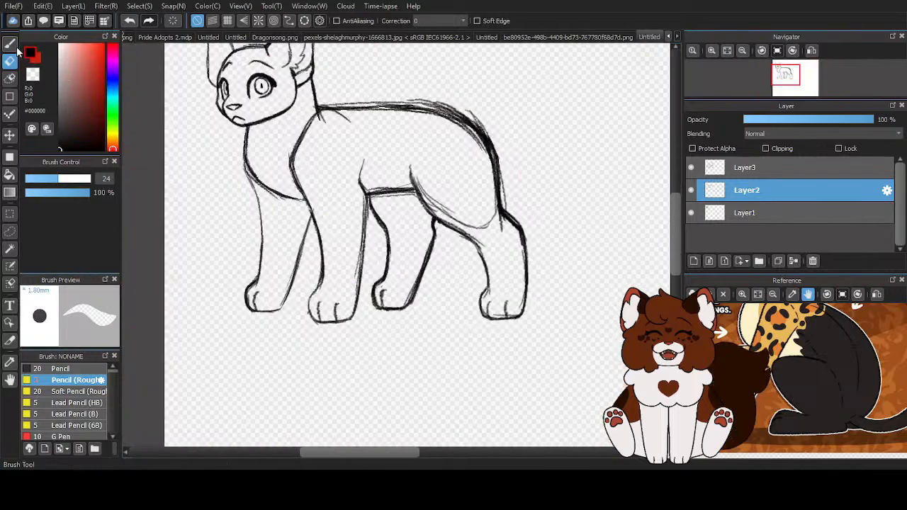
{"action": "key", "text": "p"}
{"action": "left_click", "coordinate": [769, 170]}
{"action": "scroll", "coordinate": [259, 180], "scroll_direction": "up", "scroll_amount": 2}
{"action": "left_click_drag", "start_coordinate": [249, 168], "coordinate": [266, 267]}
{"action": "left_click_drag", "start_coordinate": [257, 190], "coordinate": [263, 292]}
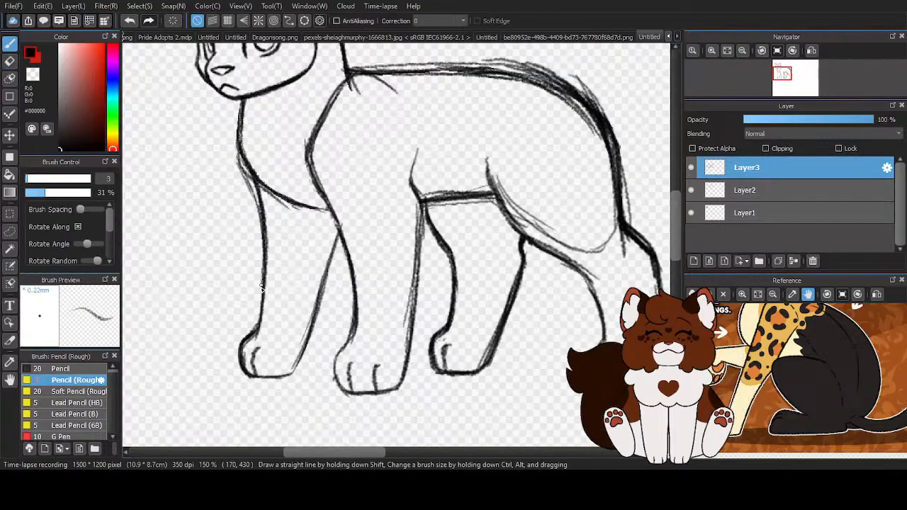
{"action": "left_click", "coordinate": [10, 62]}
{"action": "mouse_move", "coordinate": [231, 152]}
{"action": "left_mouse_down"}
{"action": "mouse_move", "coordinate": [246, 218]}
{"action": "mouse_move", "coordinate": [242, 255]}
{"action": "left_mouse_up"}
{"action": "scroll", "coordinate": [296, 276], "scroll_direction": "down", "scroll_amount": 3}
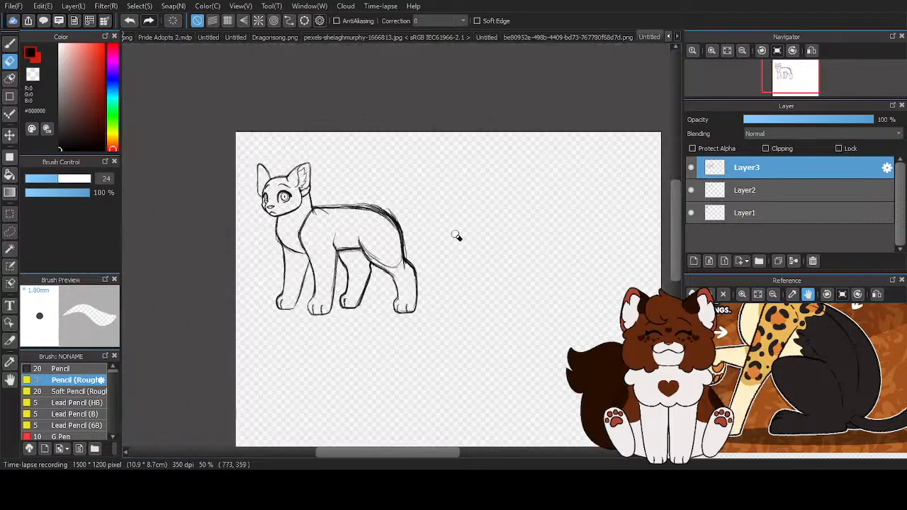
{"action": "scroll", "coordinate": [444, 207], "scroll_direction": "down", "scroll_amount": 1}
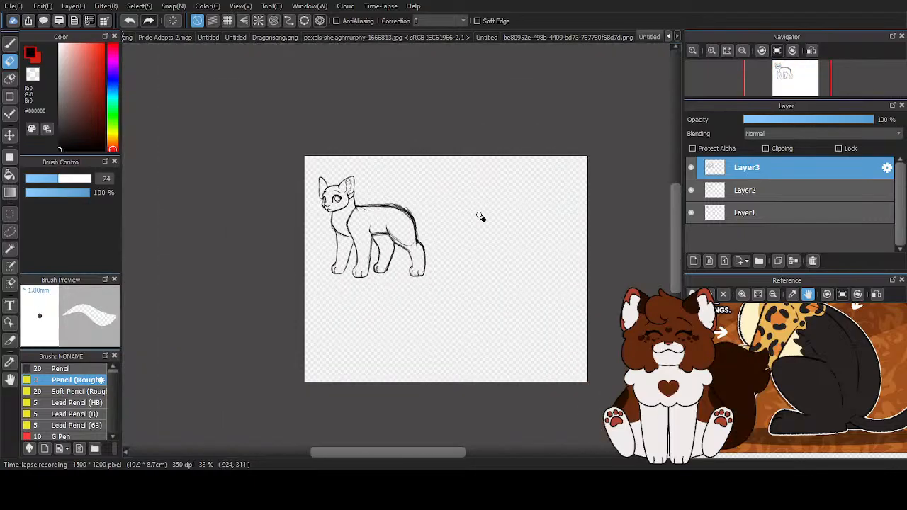
- Erase the shoulder-blade tick and the upper shoulder curve of the near front leg on Layer3
{"action": "left_click", "coordinate": [795, 190]}
{"action": "scroll", "coordinate": [457, 237], "scroll_direction": "up", "scroll_amount": 4}
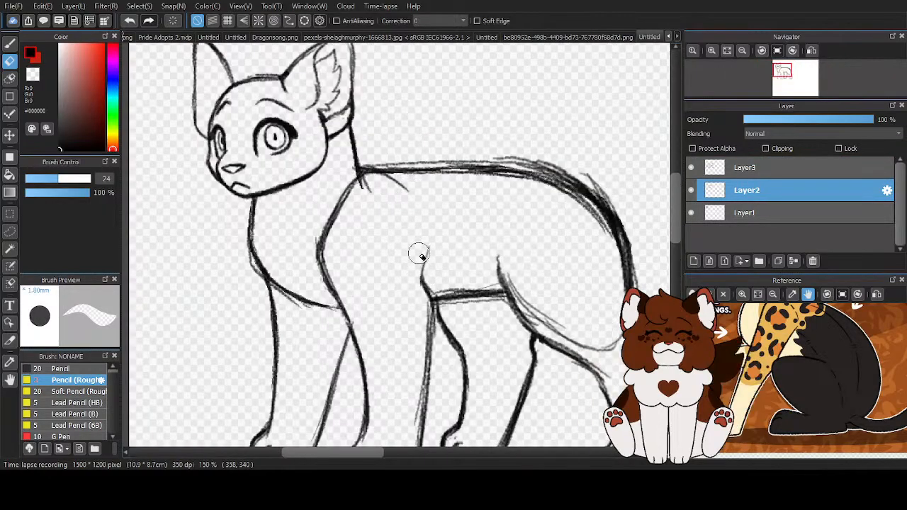
{"action": "left_click", "coordinate": [767, 167]}
{"action": "left_click_drag", "start_coordinate": [397, 183], "coordinate": [362, 177]}
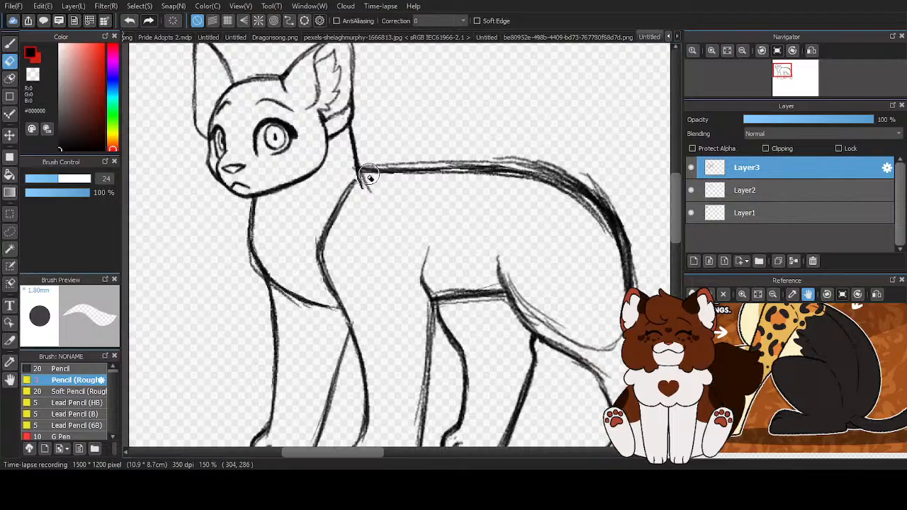
{"action": "left_click_drag", "start_coordinate": [342, 207], "coordinate": [330, 228]}
{"action": "mouse_move", "coordinate": [336, 264]}
{"action": "left_mouse_down"}
{"action": "mouse_move", "coordinate": [319, 215]}
{"action": "mouse_move", "coordinate": [320, 256]}
{"action": "left_mouse_up"}
- Redraw the shoulder curve with a lighter line and continue it down the front edge of the near front leg
{"action": "key", "text": "b"}
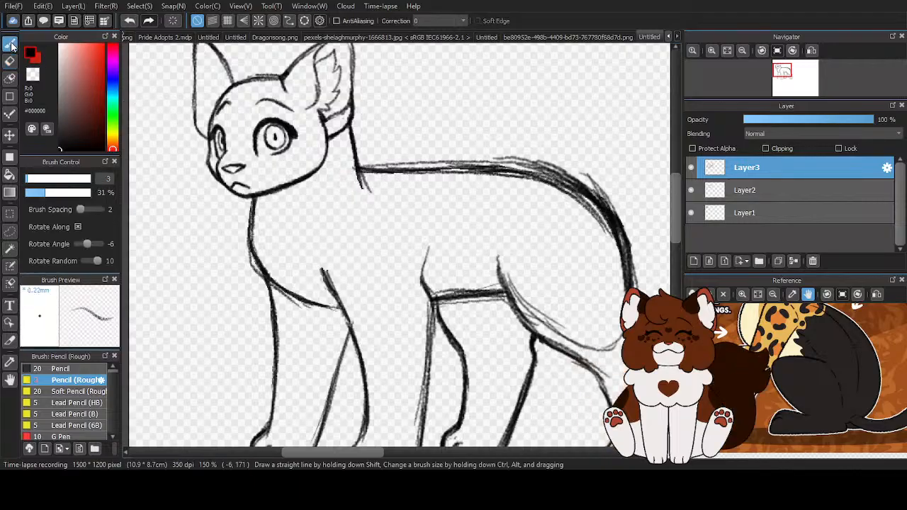
{"action": "left_click_drag", "start_coordinate": [345, 194], "coordinate": [324, 252]}
{"action": "left_click_drag", "start_coordinate": [343, 196], "coordinate": [325, 265]}
{"action": "left_click_drag", "start_coordinate": [326, 236], "coordinate": [331, 292]}
{"action": "left_click_drag", "start_coordinate": [318, 259], "coordinate": [355, 343]}
{"action": "mouse_move", "coordinate": [328, 285]}
{"action": "left_mouse_down"}
{"action": "mouse_move", "coordinate": [359, 371]}
{"action": "mouse_move", "coordinate": [330, 286]}
{"action": "mouse_move", "coordinate": [360, 362]}
{"action": "left_mouse_up"}
- Strengthen the elbow line and the back edge of the near front leg with the rough pencil
{"action": "left_click_drag", "start_coordinate": [431, 244], "coordinate": [422, 303]}
{"action": "mouse_move", "coordinate": [423, 271]}
{"action": "left_mouse_down"}
{"action": "mouse_move", "coordinate": [434, 312]}
{"action": "mouse_move", "coordinate": [428, 370]}
{"action": "left_mouse_up"}
{"action": "scroll", "coordinate": [293, 232], "scroll_direction": "down", "scroll_amount": 4}
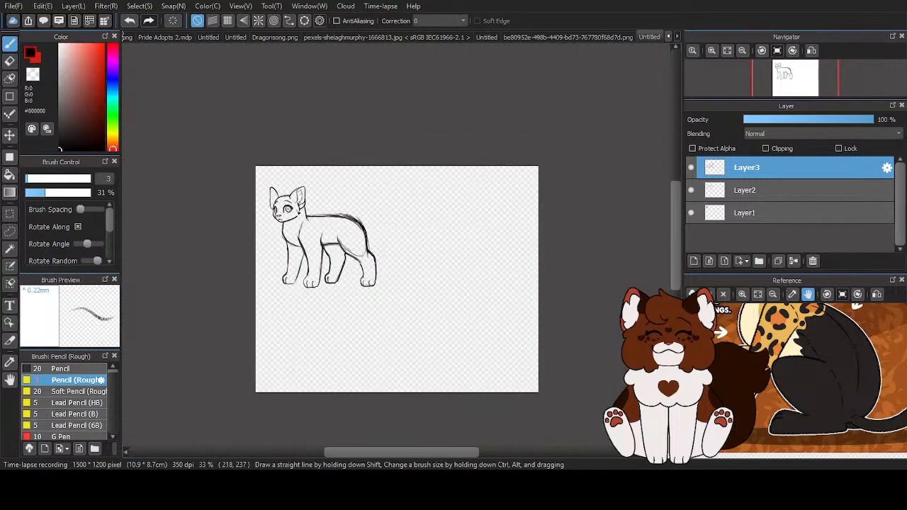
- Trim the rough strokes where the shoulder line meets the chest and far leg with the transparent pencil, then restore black
{"action": "scroll", "coordinate": [340, 268], "scroll_direction": "up", "scroll_amount": 4}
{"action": "key", "text": "c"}
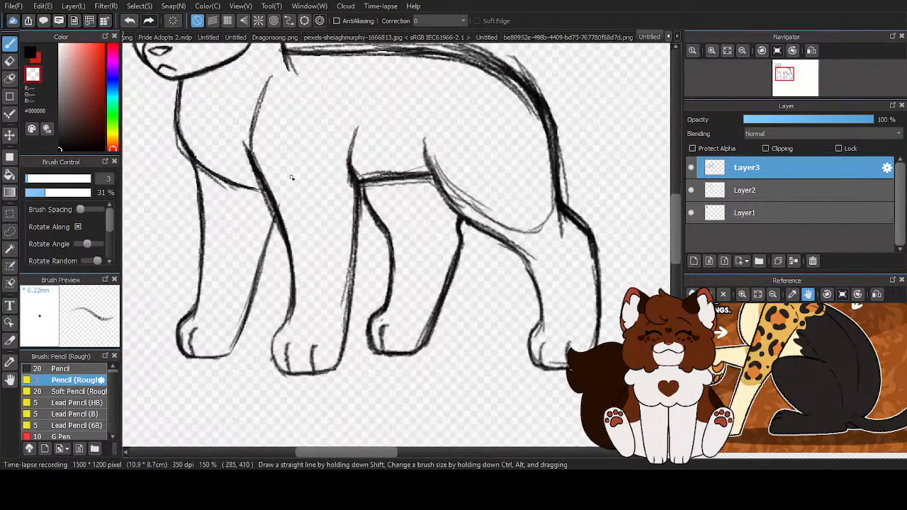
{"action": "scroll", "coordinate": [255, 201], "scroll_direction": "up", "scroll_amount": 2}
{"action": "mouse_move", "coordinate": [256, 201]}
{"action": "left_mouse_down"}
{"action": "mouse_move", "coordinate": [290, 252]}
{"action": "mouse_move", "coordinate": [297, 285]}
{"action": "left_mouse_up"}
{"action": "mouse_move", "coordinate": [289, 245]}
{"action": "left_mouse_down"}
{"action": "mouse_move", "coordinate": [296, 296]}
{"action": "mouse_move", "coordinate": [293, 241]}
{"action": "mouse_move", "coordinate": [299, 271]}
{"action": "left_mouse_up"}
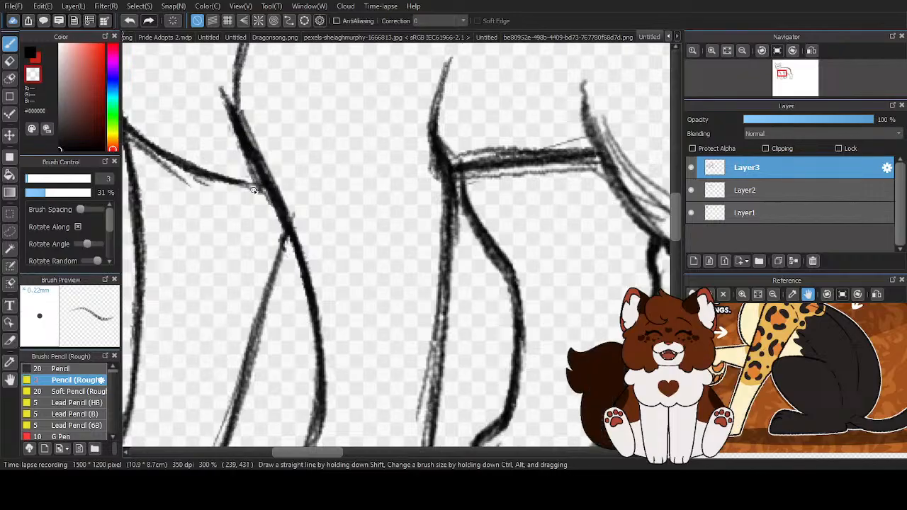
{"action": "mouse_move", "coordinate": [266, 200]}
{"action": "left_mouse_down"}
{"action": "mouse_move", "coordinate": [273, 213]}
{"action": "mouse_move", "coordinate": [226, 98]}
{"action": "left_mouse_up"}
{"action": "left_click_drag", "start_coordinate": [222, 89], "coordinate": [244, 153]}
{"action": "mouse_move", "coordinate": [224, 98]}
{"action": "left_mouse_down"}
{"action": "mouse_move", "coordinate": [255, 178]}
{"action": "mouse_move", "coordinate": [233, 109]}
{"action": "left_mouse_up"}
{"action": "left_click", "coordinate": [31, 54]}
{"action": "scroll", "coordinate": [264, 140], "scroll_direction": "down", "scroll_amount": 1}
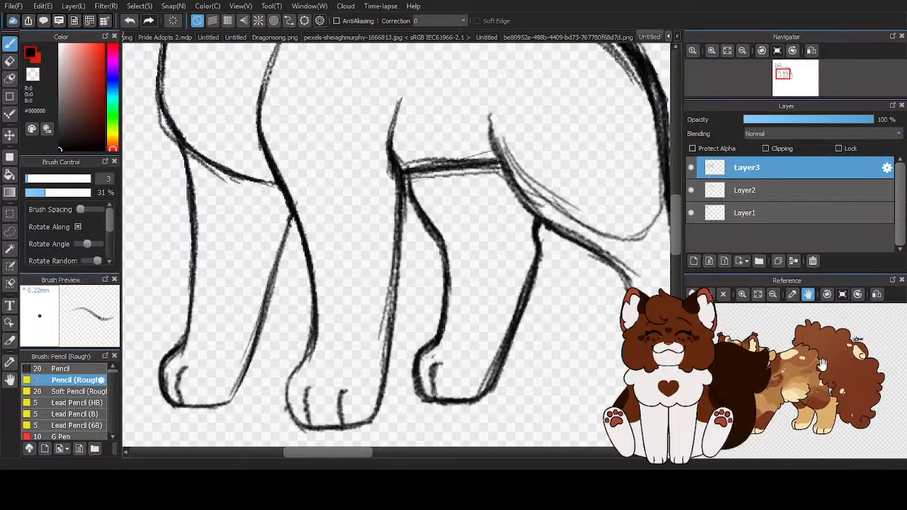
- Examine the curly-tailed brown cat reference, flipping it horizontally and back and enlarging it around the face
{"action": "left_click", "coordinate": [877, 296]}
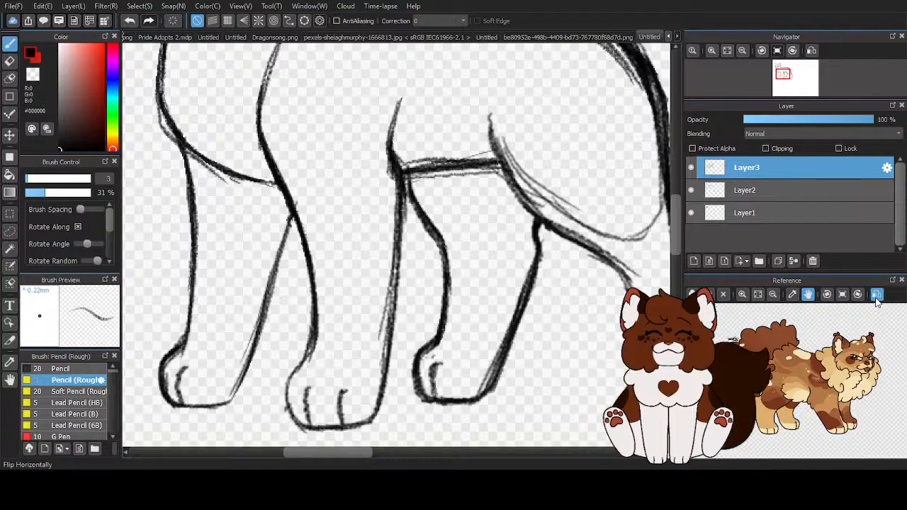
{"action": "left_click", "coordinate": [877, 298]}
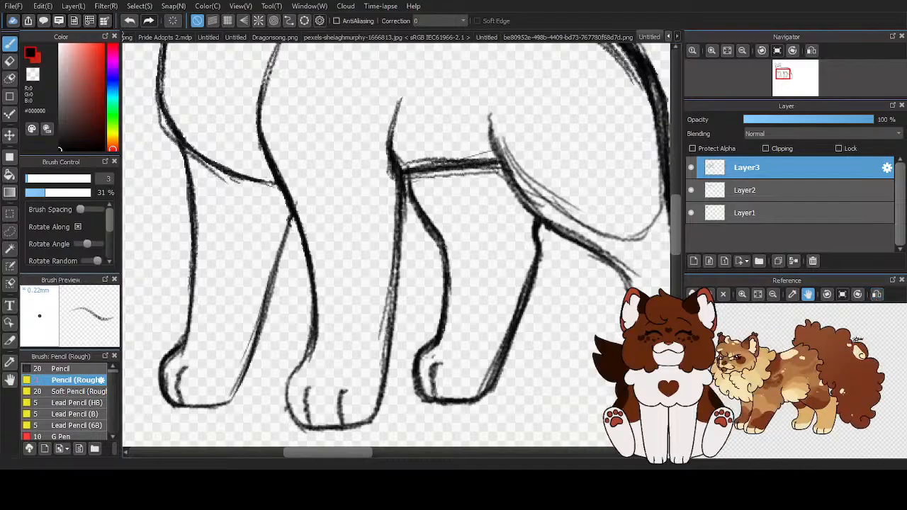
{"action": "scroll", "coordinate": [665, 333], "scroll_direction": "up", "scroll_amount": 2}
{"action": "scroll", "coordinate": [664, 333], "scroll_direction": "up", "scroll_amount": 1}
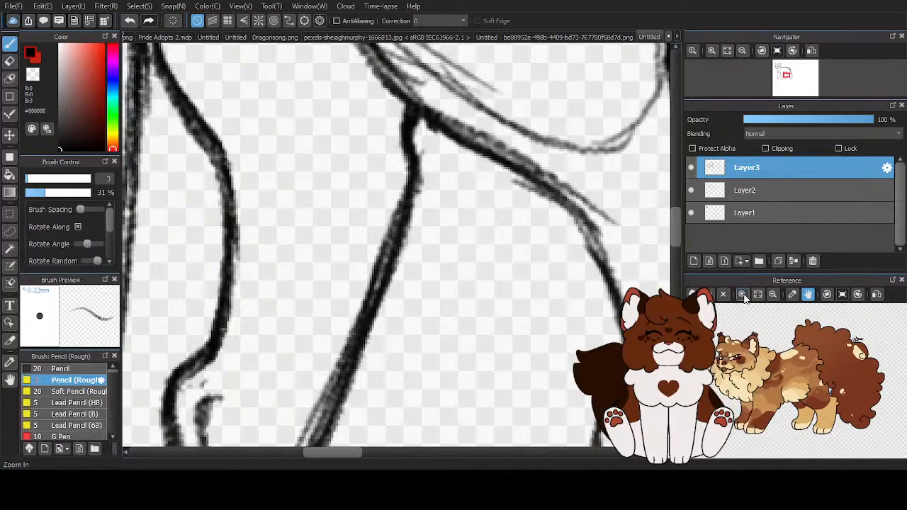
{"action": "left_click", "coordinate": [742, 295]}
{"action": "left_click", "coordinate": [743, 298]}
{"action": "left_click", "coordinate": [743, 298]}
{"action": "left_click_drag", "start_coordinate": [763, 309], "coordinate": [766, 335]}
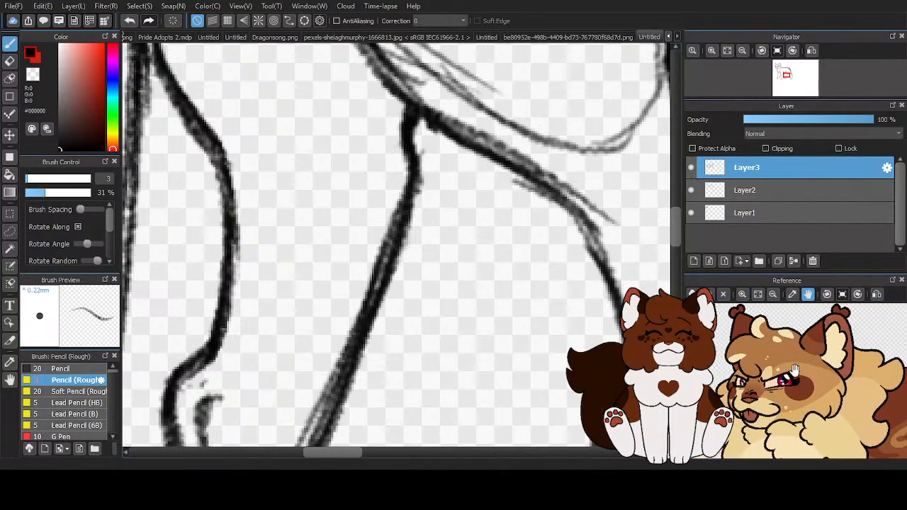
- Examine the full pose of the fluffy-tailed brown cat reference, zooming out from its face to the whole body
{"action": "left_click_drag", "start_coordinate": [789, 394], "coordinate": [813, 364]}
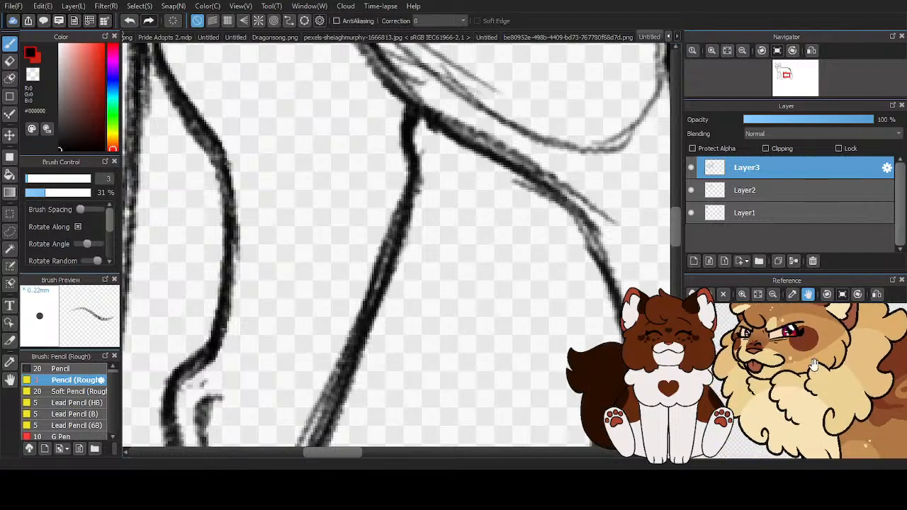
{"action": "left_click", "coordinate": [773, 297]}
{"action": "left_click", "coordinate": [773, 297]}
{"action": "left_click", "coordinate": [773, 297]}
{"action": "left_click", "coordinate": [773, 297]}
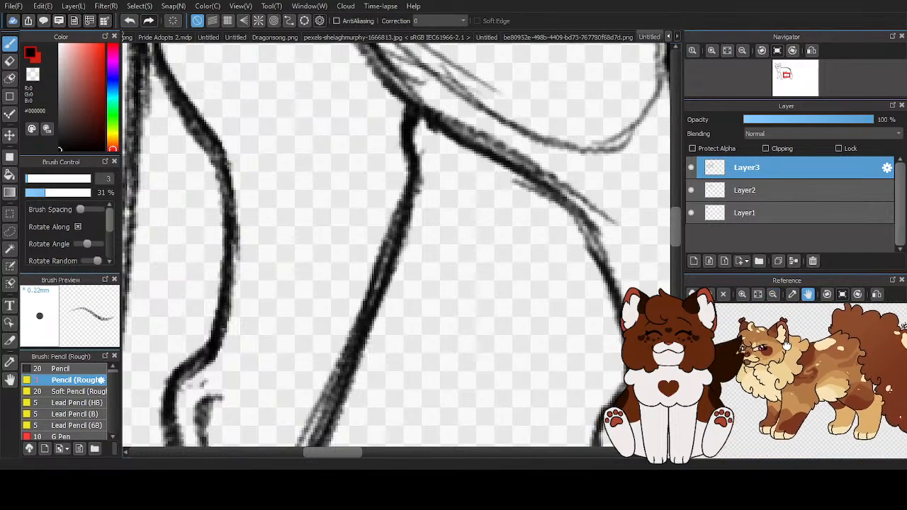
{"action": "left_click_drag", "start_coordinate": [767, 339], "coordinate": [750, 338]}
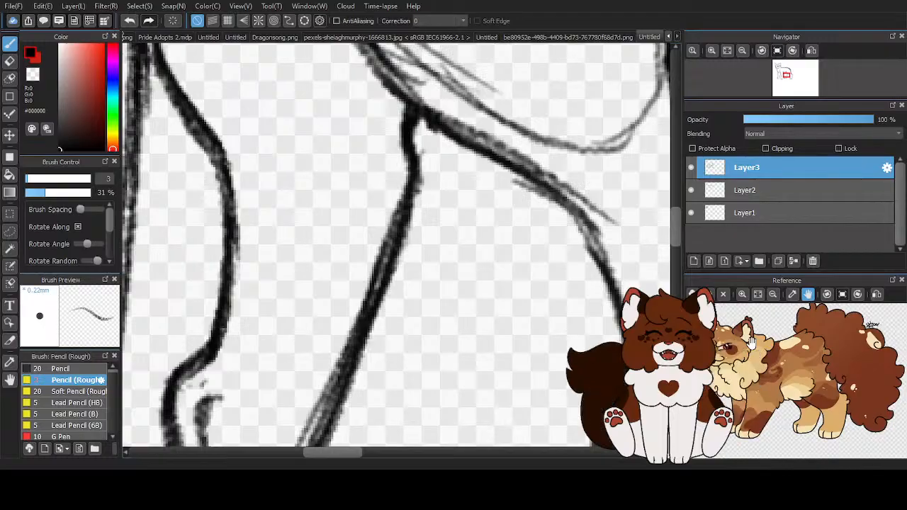
- Try to reshape the body and legs on Layer3 with Free Transform, nudging the lower edge and the front-paw corner slightly
{"action": "scroll", "coordinate": [373, 262], "scroll_direction": "down", "scroll_amount": 4}
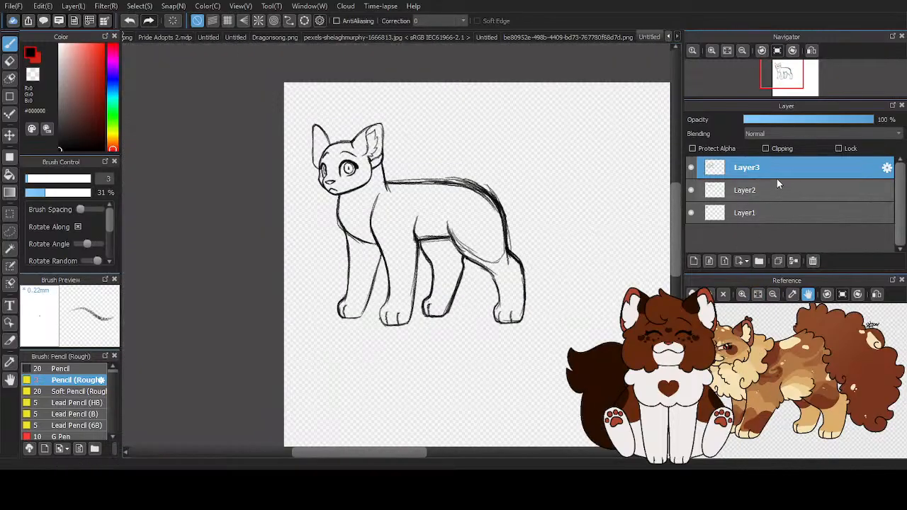
{"action": "key", "text": "ctrl+t"}
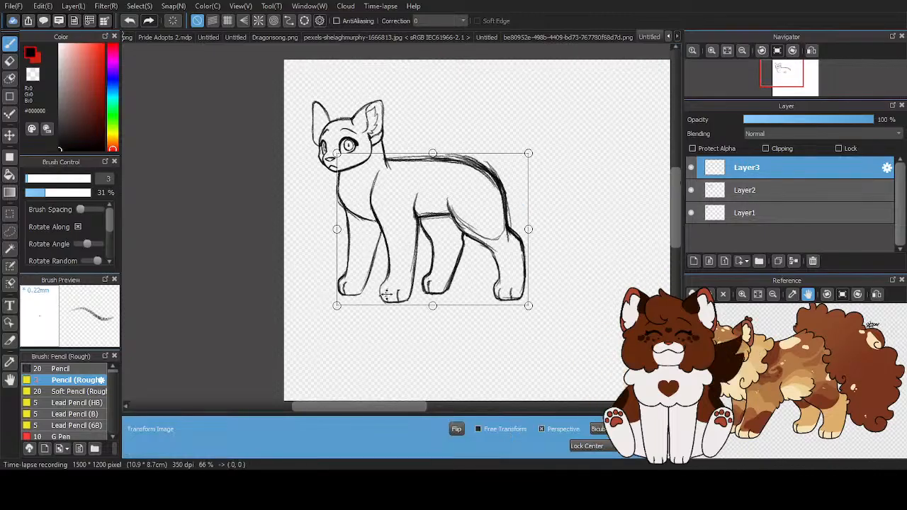
{"action": "left_click", "coordinate": [477, 429]}
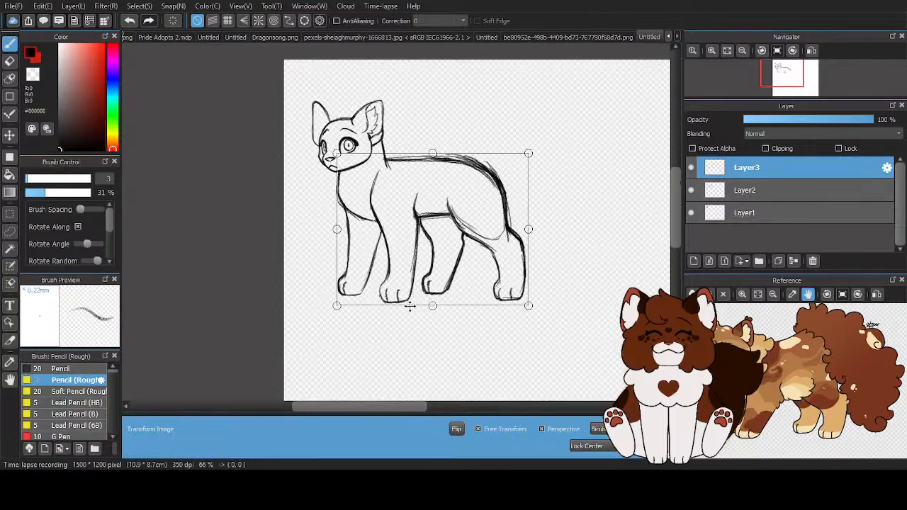
{"action": "left_click_drag", "start_coordinate": [431, 306], "coordinate": [435, 307]}
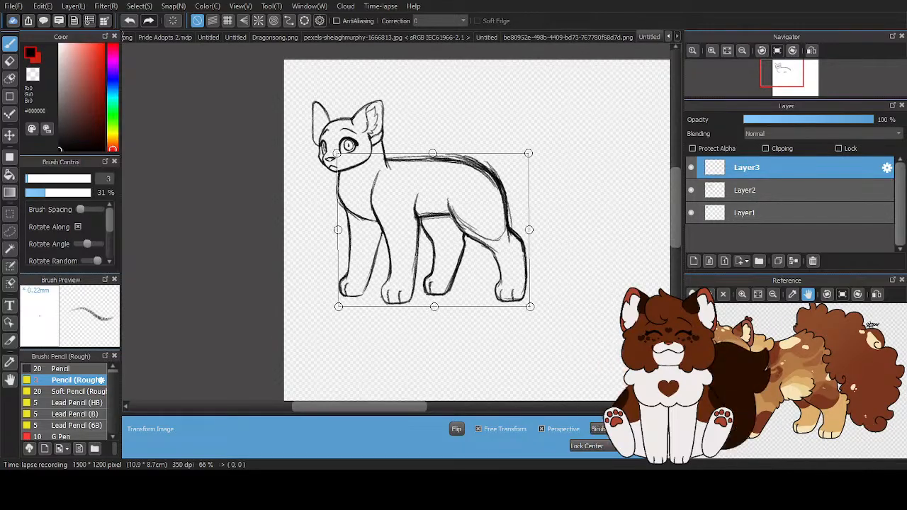
{"action": "left_click", "coordinate": [480, 430]}
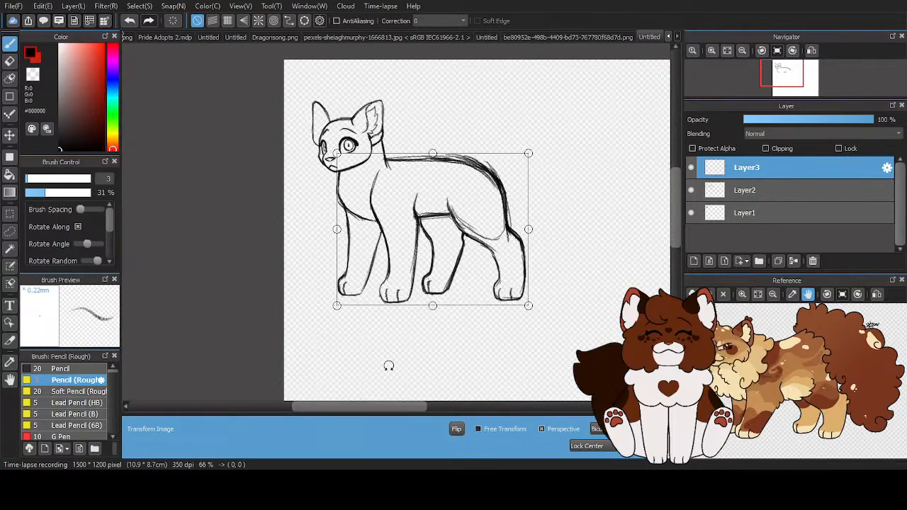
{"action": "left_click", "coordinate": [478, 429]}
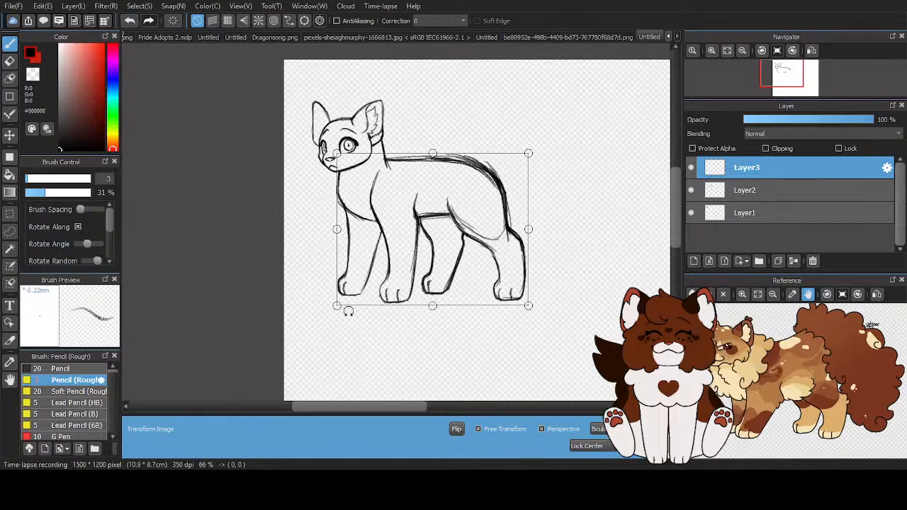
{"action": "left_click_drag", "start_coordinate": [336, 304], "coordinate": [335, 303]}
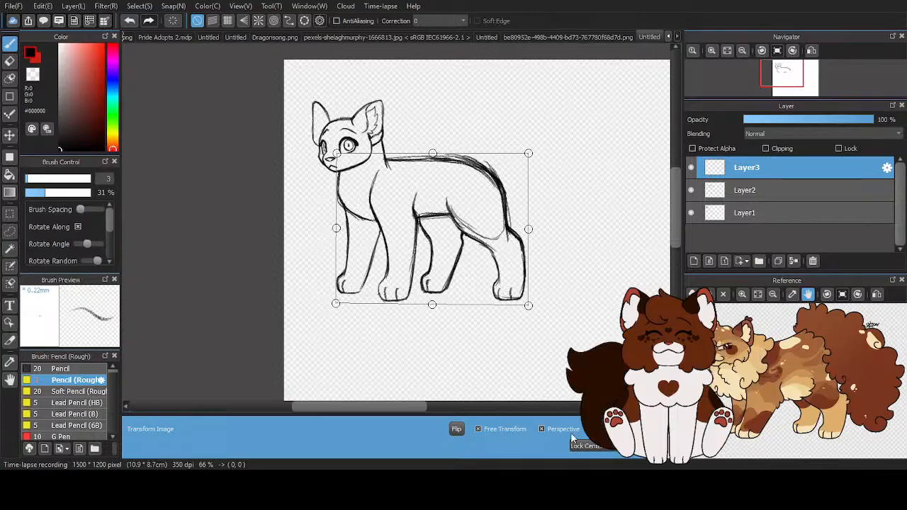
{"action": "scroll", "coordinate": [470, 354], "scroll_direction": "down", "scroll_amount": 1}
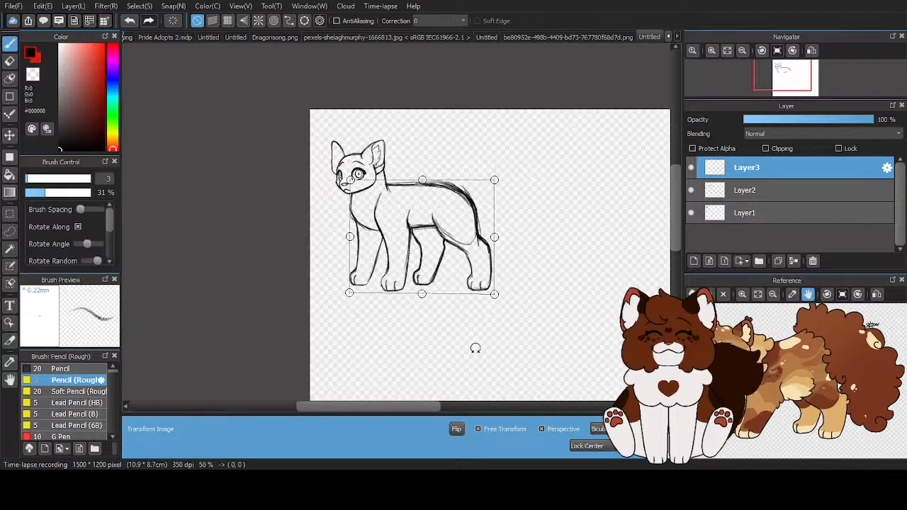
{"action": "left_click", "coordinate": [480, 429]}
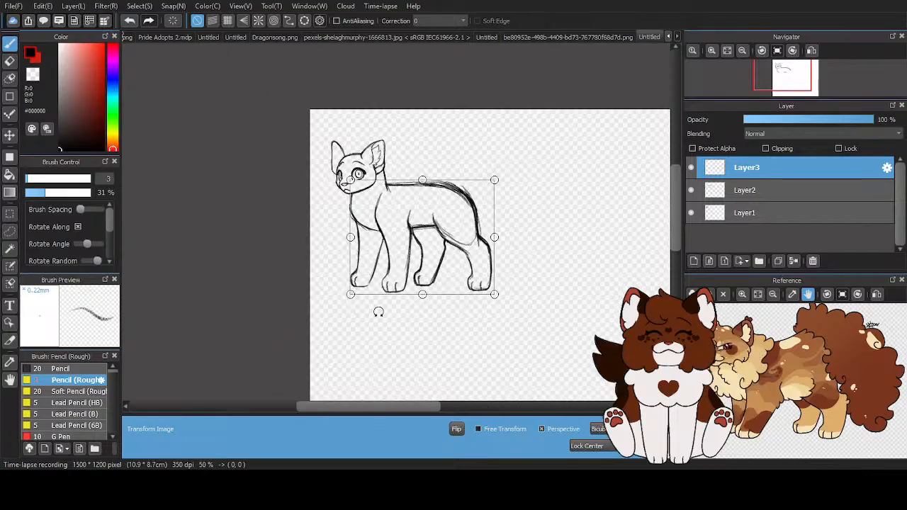
{"action": "left_click_drag", "start_coordinate": [353, 292], "coordinate": [350, 292]}
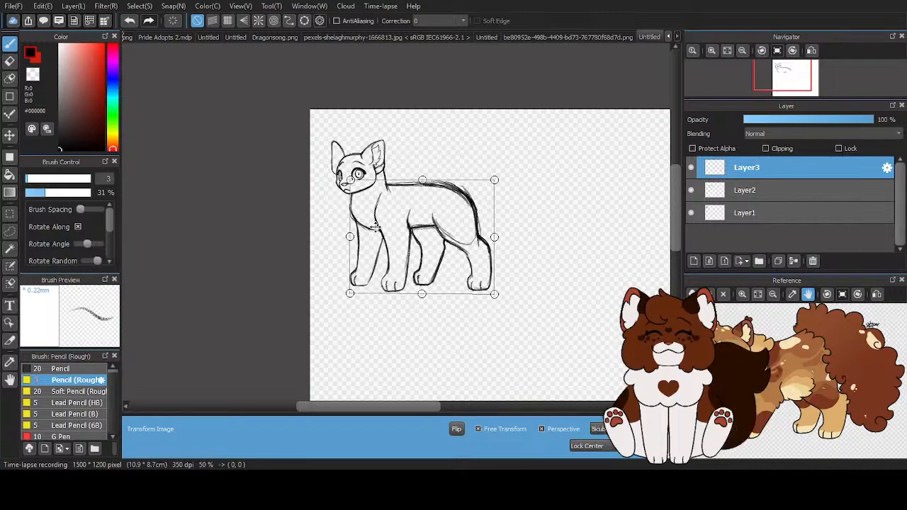
{"action": "scroll", "coordinate": [499, 172], "scroll_direction": "down", "scroll_amount": 1}
{"action": "key", "text": "Return"}
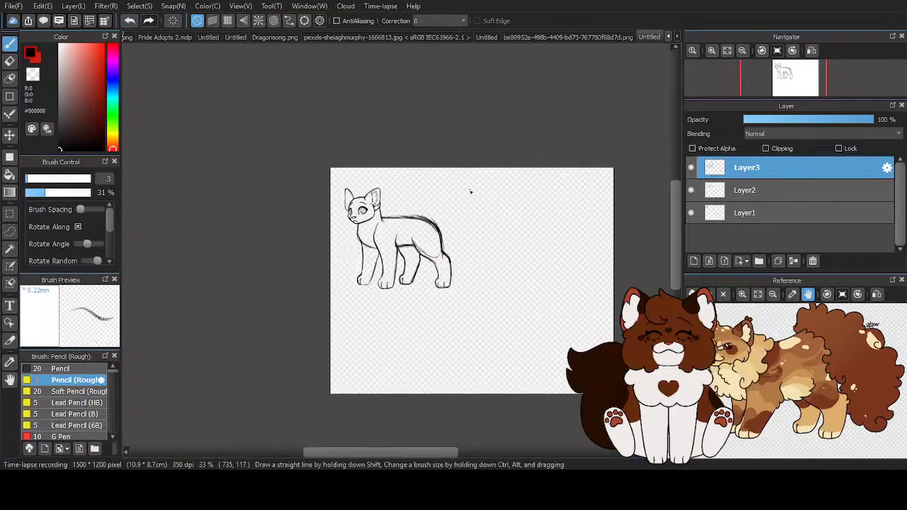
- Undo the body transform after comparing the sketch with and without it
{"action": "left_click", "coordinate": [130, 20]}
{"action": "left_click", "coordinate": [147, 22]}
{"action": "left_click", "coordinate": [128, 24]}
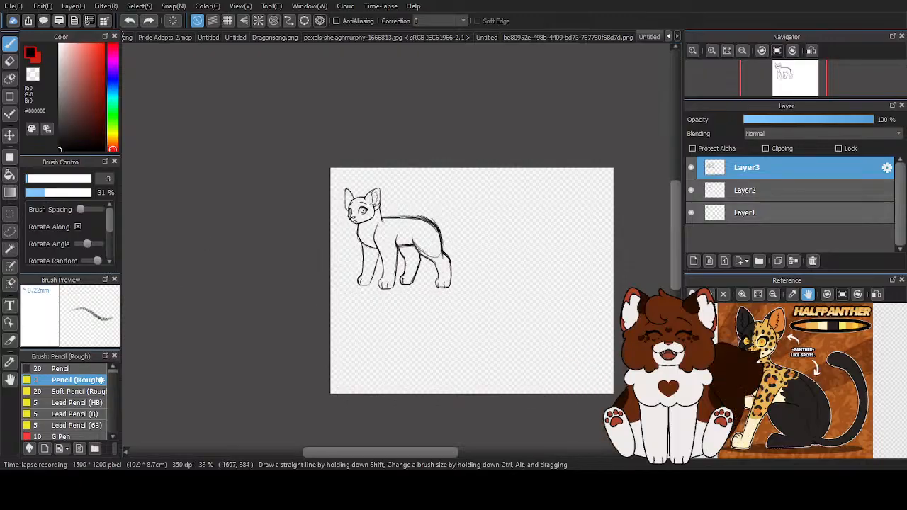
- Erase the curved thigh construction line inside the near hind leg, from the belly to the back of the haunch
{"action": "key", "text": "e"}
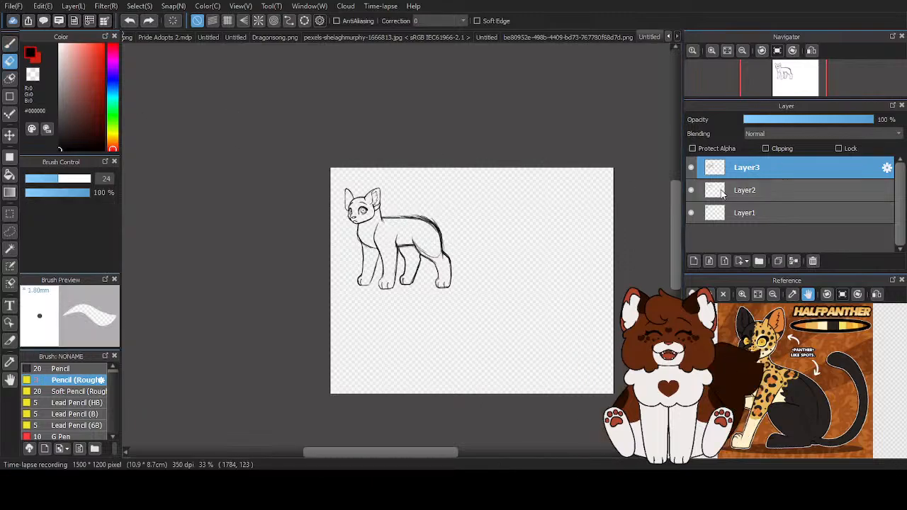
{"action": "scroll", "coordinate": [482, 274], "scroll_direction": "up", "scroll_amount": 1}
{"action": "scroll", "coordinate": [419, 266], "scroll_direction": "up", "scroll_amount": 4}
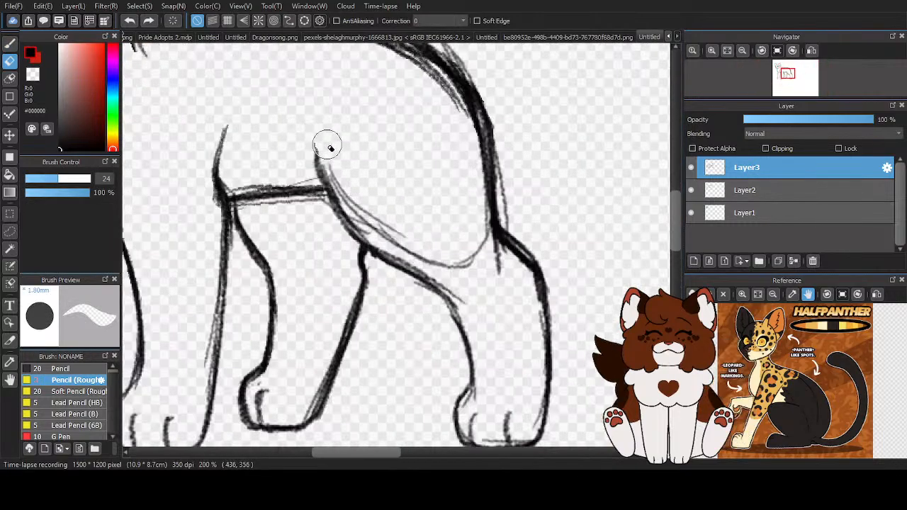
{"action": "mouse_move", "coordinate": [353, 190]}
{"action": "left_mouse_down"}
{"action": "mouse_move", "coordinate": [412, 244]}
{"action": "mouse_move", "coordinate": [468, 255]}
{"action": "mouse_move", "coordinate": [502, 270]}
{"action": "left_mouse_up"}
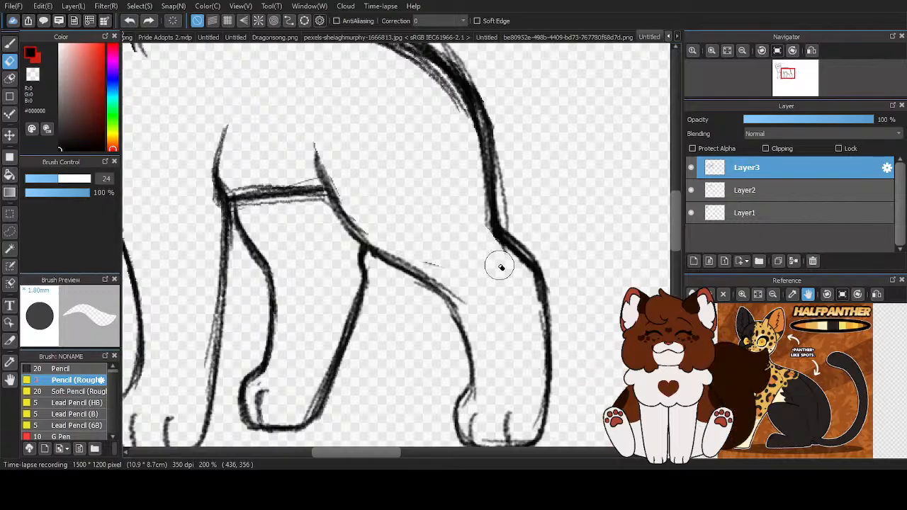
{"action": "scroll", "coordinate": [457, 224], "scroll_direction": "down", "scroll_amount": 2}
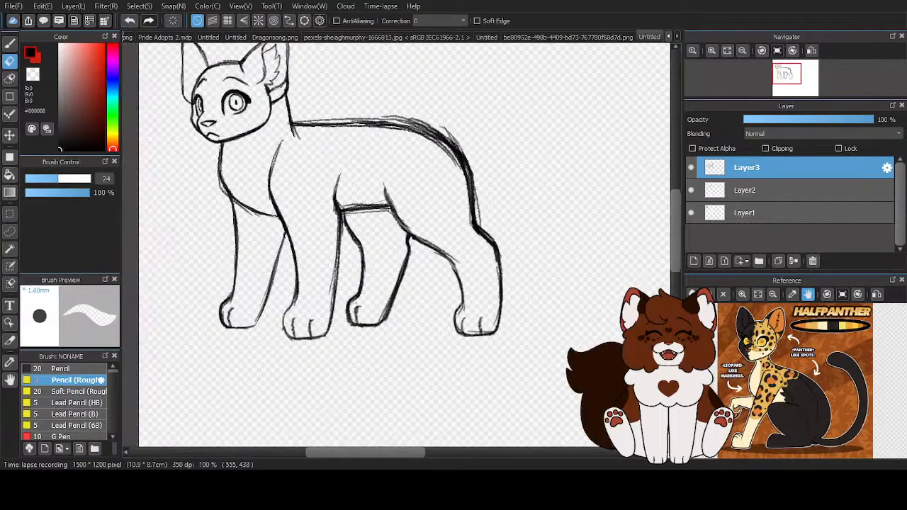
- Trim the stray strokes along the rump and back of the haunch with the transparent rough pencil, then restore black
{"action": "scroll", "coordinate": [526, 216], "scroll_direction": "up", "scroll_amount": 1}
{"action": "key", "text": "b"}
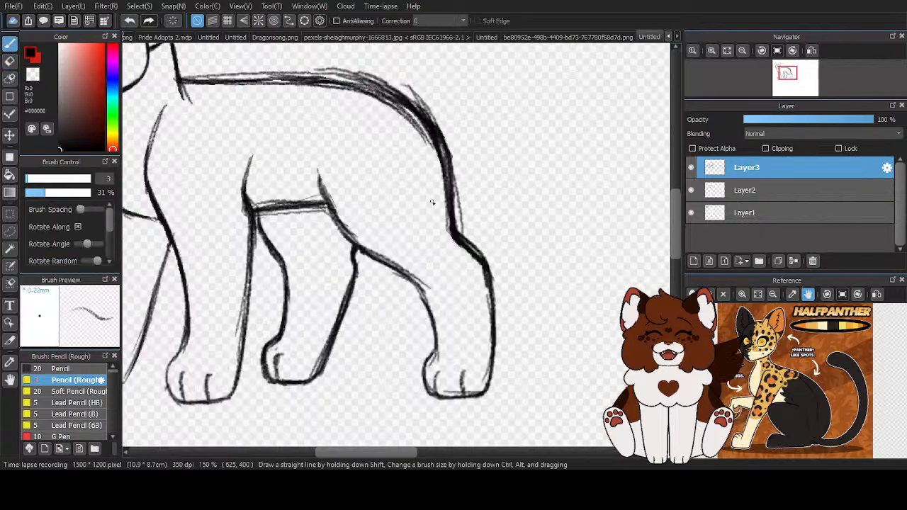
{"action": "left_click_drag", "start_coordinate": [441, 165], "coordinate": [468, 259]}
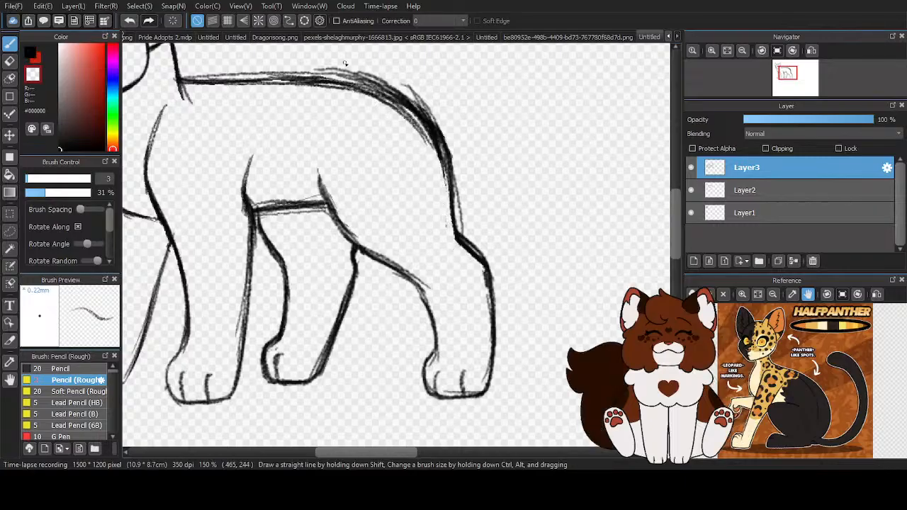
{"action": "left_click_drag", "start_coordinate": [402, 79], "coordinate": [462, 196]}
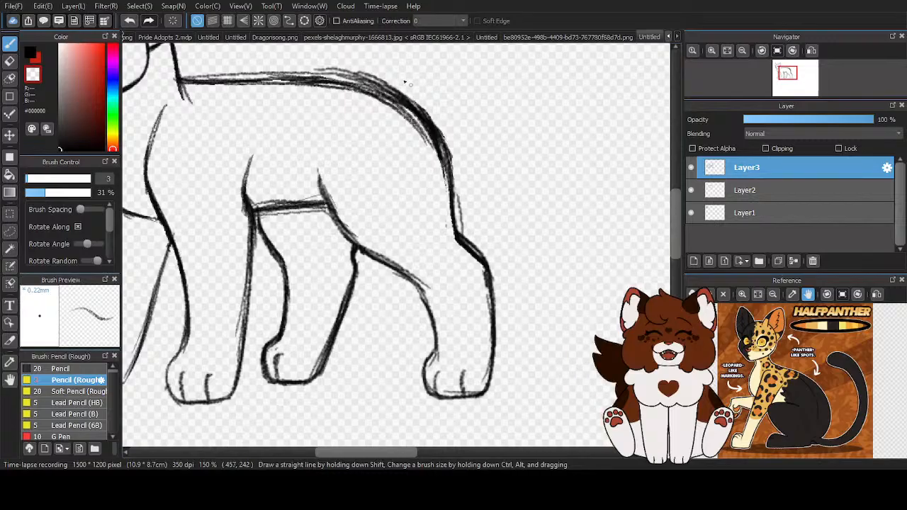
{"action": "left_click", "coordinate": [29, 53]}
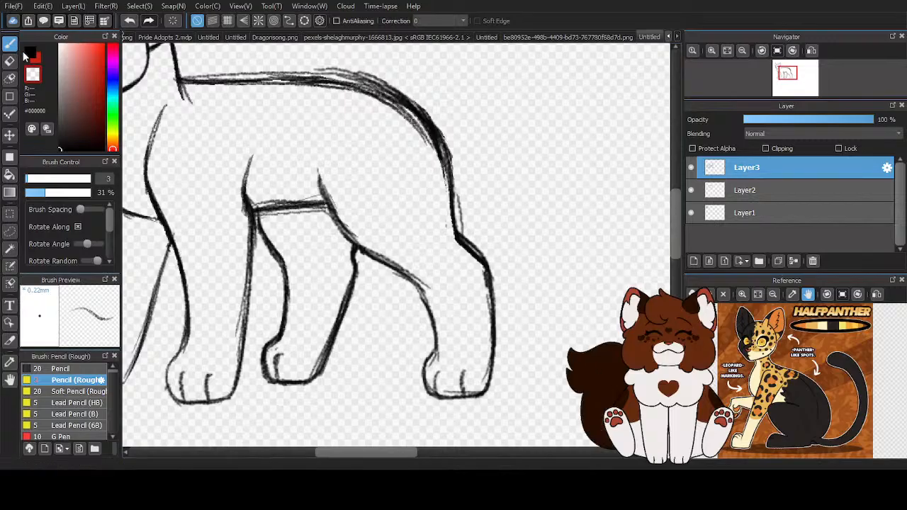
- Strengthen the back line with the black rough pencil, continuing over the rump and down to the hock of the near hind leg
{"action": "scroll", "coordinate": [400, 200], "scroll_direction": "down", "scroll_amount": 1}
{"action": "mouse_move", "coordinate": [254, 123]}
{"action": "left_mouse_down"}
{"action": "mouse_move", "coordinate": [394, 122]}
{"action": "mouse_move", "coordinate": [431, 178]}
{"action": "left_mouse_up"}
{"action": "mouse_move", "coordinate": [388, 132]}
{"action": "left_mouse_down"}
{"action": "mouse_move", "coordinate": [425, 170]}
{"action": "mouse_move", "coordinate": [441, 233]}
{"action": "left_mouse_up"}
{"action": "left_click_drag", "start_coordinate": [434, 183], "coordinate": [440, 224]}
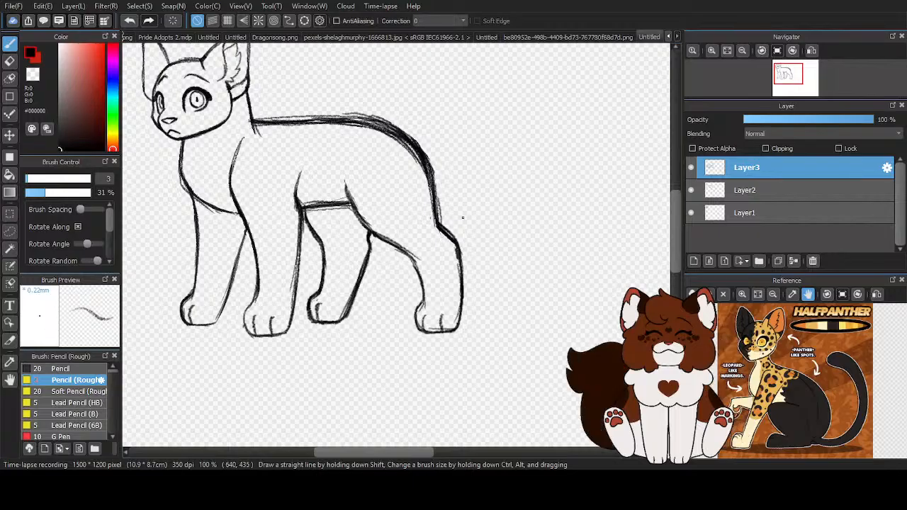
{"action": "scroll", "coordinate": [477, 202], "scroll_direction": "up", "scroll_amount": 1}
{"action": "mouse_move", "coordinate": [411, 190]}
{"action": "left_mouse_down"}
{"action": "mouse_move", "coordinate": [419, 233]}
{"action": "mouse_move", "coordinate": [436, 252]}
{"action": "left_mouse_up"}
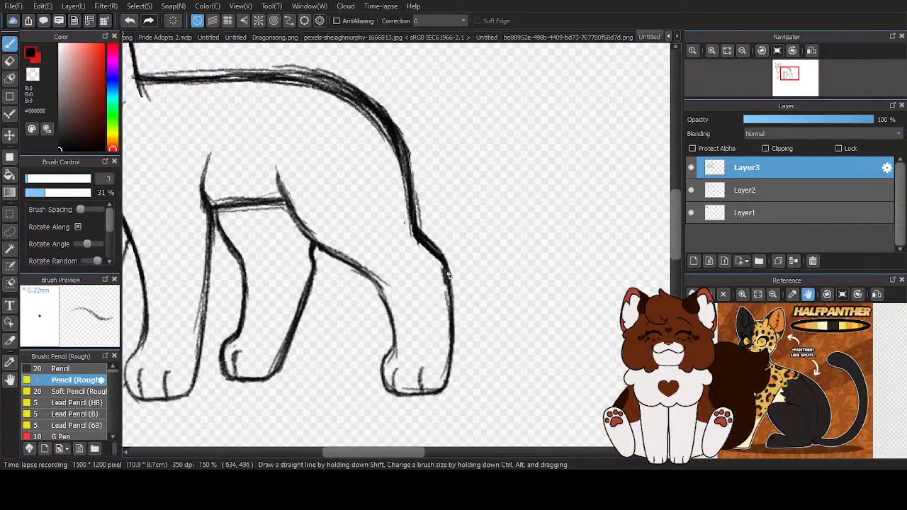
- Add a new layer above the body sketch for the tail
{"action": "scroll", "coordinate": [454, 227], "scroll_direction": "down", "scroll_amount": 2}
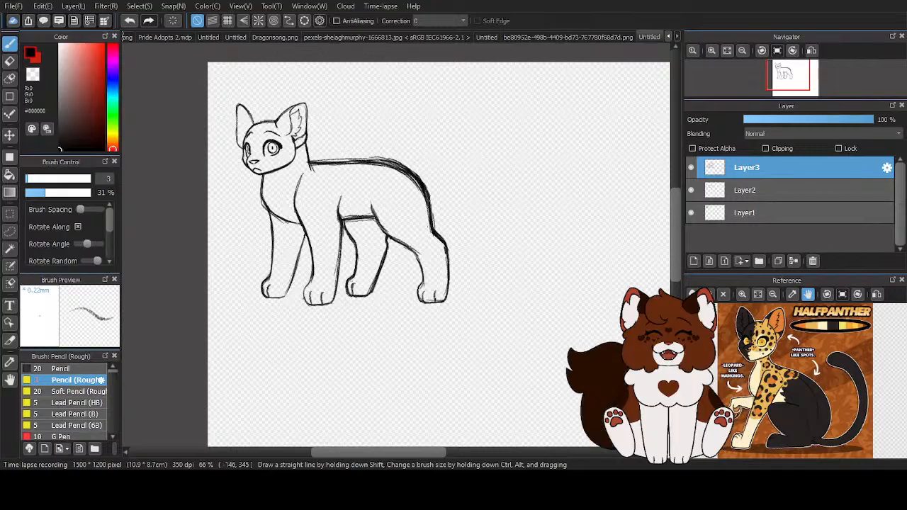
{"action": "scroll", "coordinate": [309, 235], "scroll_direction": "down", "scroll_amount": 2}
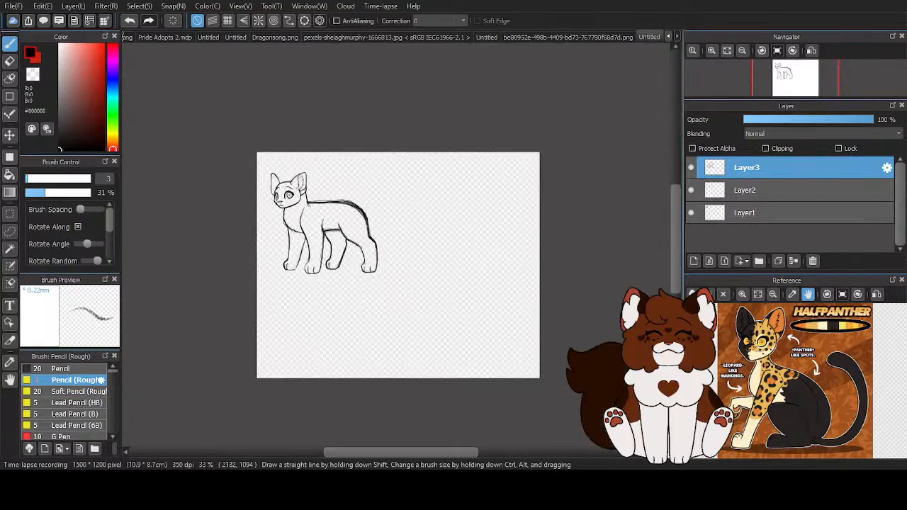
{"action": "left_click", "coordinate": [694, 261]}
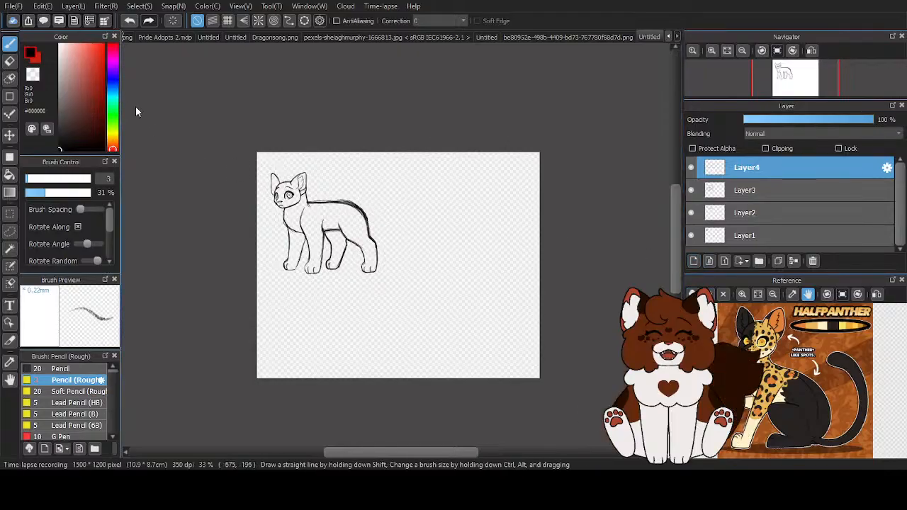
{"action": "scroll", "coordinate": [481, 297], "scroll_direction": "up", "scroll_amount": 1}
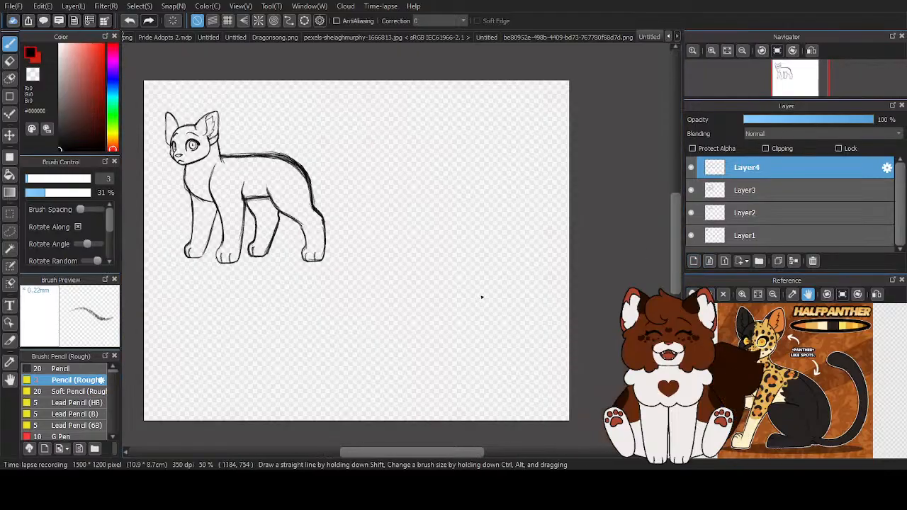
- Try a thin wavy tail line extending from the rump, then erase it with a resized eraser
{"action": "scroll", "coordinate": [354, 188], "scroll_direction": "up", "scroll_amount": 1}
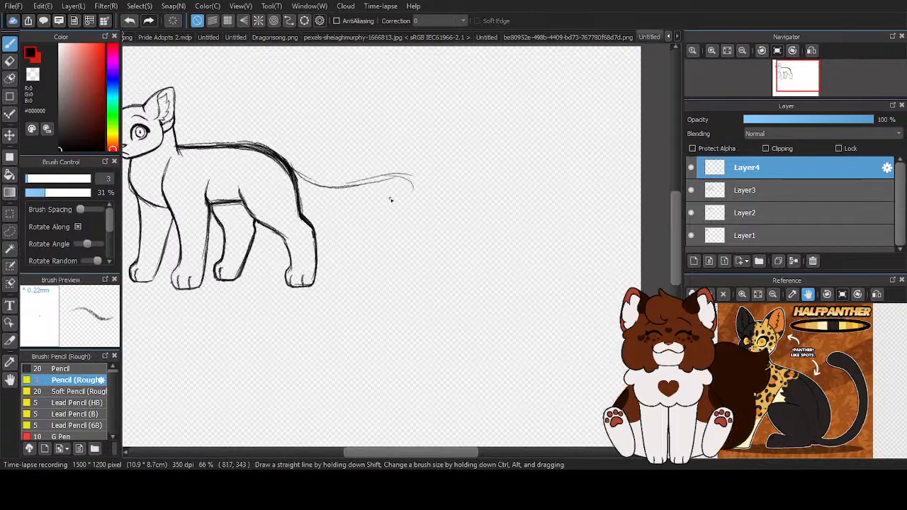
{"action": "scroll", "coordinate": [394, 199], "scroll_direction": "up", "scroll_amount": 1}
{"action": "scroll", "coordinate": [394, 199], "scroll_direction": "down", "scroll_amount": 1}
{"action": "key", "text": "e"}
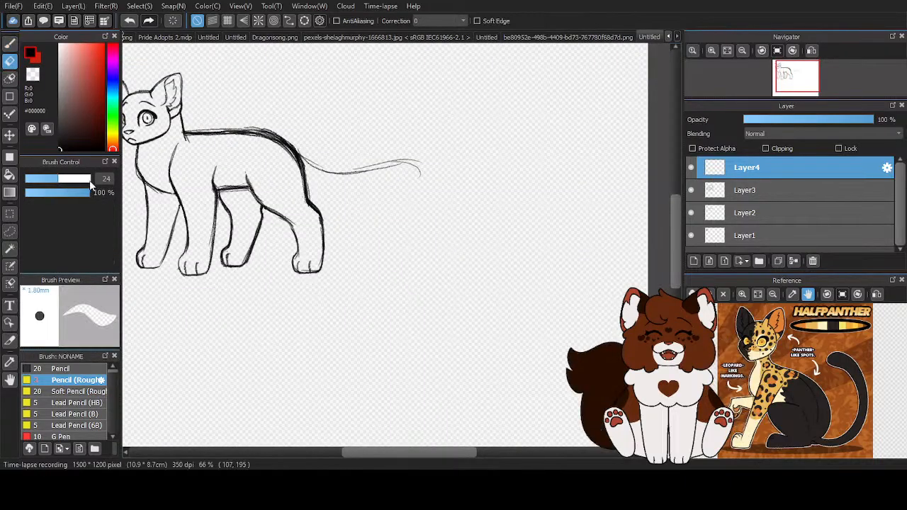
{"action": "left_click", "coordinate": [88, 179]}
{"action": "mouse_move", "coordinate": [279, 147]}
{"action": "left_mouse_down"}
{"action": "mouse_move", "coordinate": [383, 187]}
{"action": "mouse_move", "coordinate": [379, 172]}
{"action": "left_mouse_up"}
- Sketch the tail's upper edge with the rough pencil, running back from the rump and curving downward at the end
{"action": "key", "text": "b"}
{"action": "scroll", "coordinate": [293, 178], "scroll_direction": "up", "scroll_amount": 1}
{"action": "left_click_drag", "start_coordinate": [280, 118], "coordinate": [383, 131]}
{"action": "mouse_move", "coordinate": [327, 128]}
{"action": "left_mouse_down"}
{"action": "mouse_move", "coordinate": [442, 176]}
{"action": "mouse_move", "coordinate": [445, 203]}
{"action": "left_mouse_up"}
{"action": "mouse_move", "coordinate": [414, 146]}
{"action": "left_mouse_down"}
{"action": "mouse_move", "coordinate": [437, 170]}
{"action": "mouse_move", "coordinate": [420, 228]}
{"action": "left_mouse_up"}
- Sketch the tail's lower edge from the back of the haunch and round it off into the drooping tip
{"action": "scroll", "coordinate": [322, 163], "scroll_direction": "up", "scroll_amount": 1}
{"action": "left_click_drag", "start_coordinate": [168, 106], "coordinate": [208, 135]}
{"action": "mouse_move", "coordinate": [169, 103]}
{"action": "left_mouse_down"}
{"action": "mouse_move", "coordinate": [240, 145]}
{"action": "mouse_move", "coordinate": [289, 149]}
{"action": "left_mouse_up"}
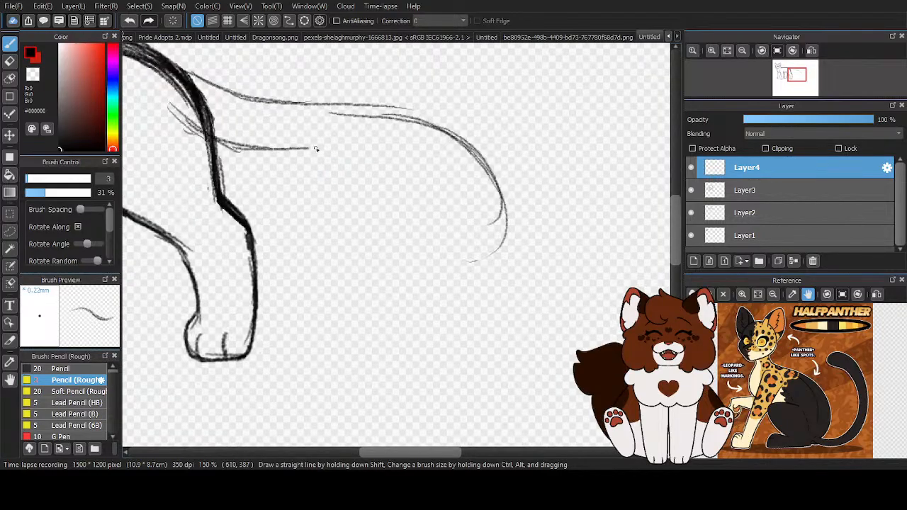
{"action": "mouse_move", "coordinate": [386, 167]}
{"action": "left_mouse_down"}
{"action": "mouse_move", "coordinate": [466, 264]}
{"action": "mouse_move", "coordinate": [496, 160]}
{"action": "left_mouse_up"}
- Retrace the tail's upper edge, lower edge and rounded tip with darker rough-pencil strokes
{"action": "mouse_move", "coordinate": [195, 86]}
{"action": "left_mouse_down"}
{"action": "mouse_move", "coordinate": [261, 106]}
{"action": "mouse_move", "coordinate": [333, 106]}
{"action": "left_mouse_up"}
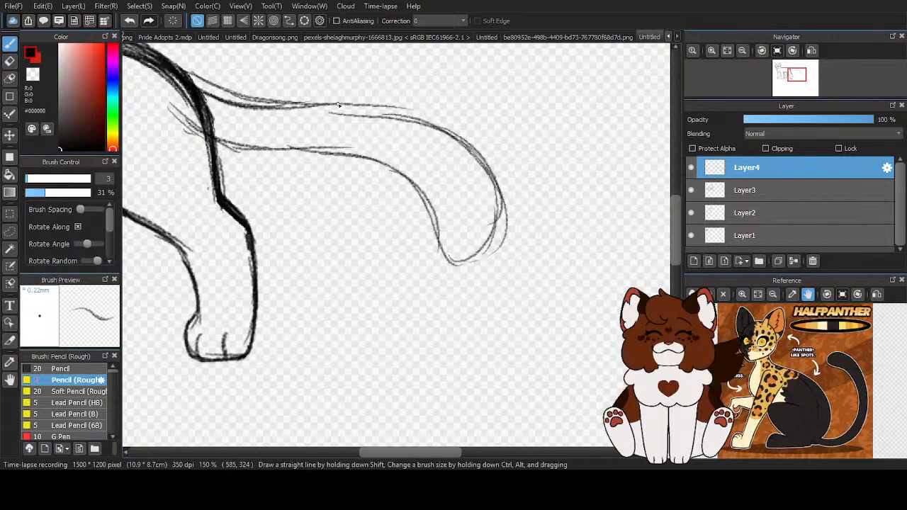
{"action": "left_click_drag", "start_coordinate": [274, 107], "coordinate": [423, 118]}
{"action": "left_click_drag", "start_coordinate": [269, 107], "coordinate": [426, 115]}
{"action": "mouse_move", "coordinate": [302, 107]}
{"action": "left_mouse_down"}
{"action": "mouse_move", "coordinate": [378, 112]}
{"action": "mouse_move", "coordinate": [489, 174]}
{"action": "left_mouse_up"}
{"action": "left_click_drag", "start_coordinate": [469, 254], "coordinate": [500, 228]}
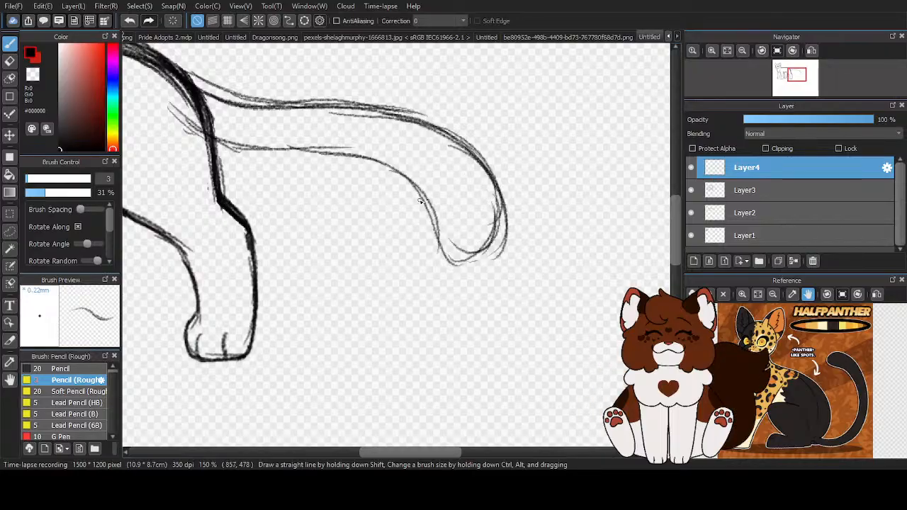
{"action": "left_click_drag", "start_coordinate": [242, 150], "coordinate": [380, 163]}
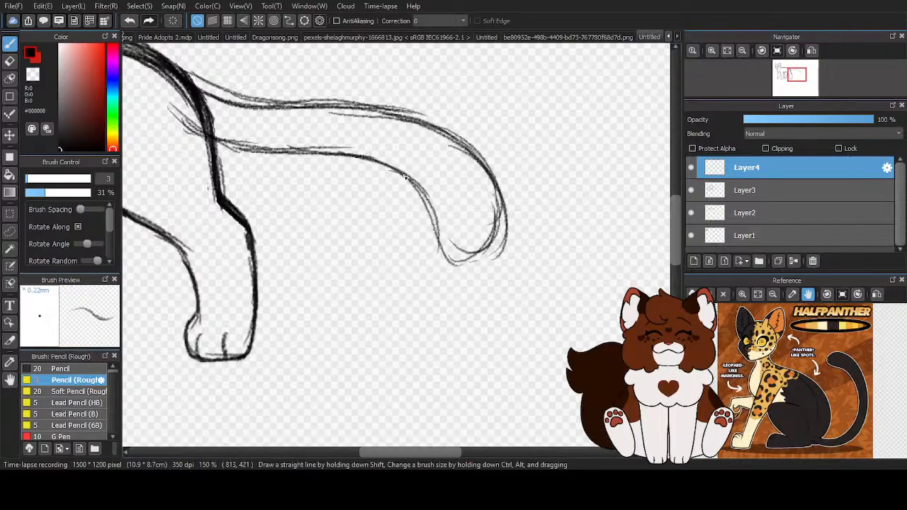
{"action": "left_click_drag", "start_coordinate": [451, 264], "coordinate": [499, 204]}
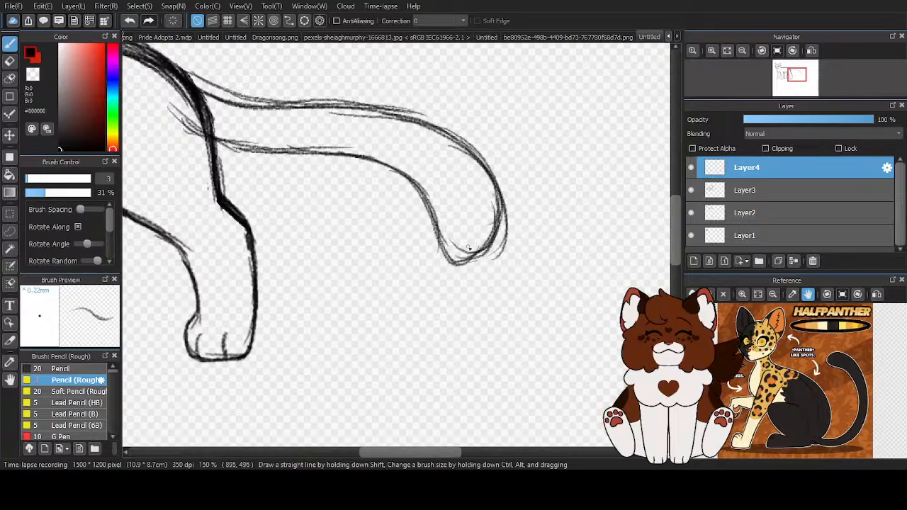
- Set the eraser size to 27 and erase the stray lines above the tail, inside the rump and around the tip
{"action": "scroll", "coordinate": [479, 200], "scroll_direction": "down", "scroll_amount": 2}
{"action": "scroll", "coordinate": [438, 170], "scroll_direction": "up", "scroll_amount": 1}
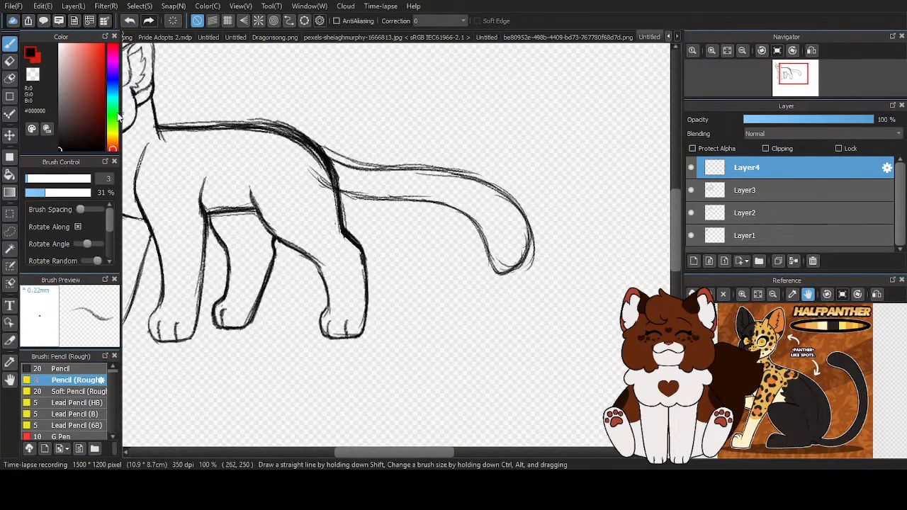
{"action": "left_click", "coordinate": [12, 64]}
{"action": "scroll", "coordinate": [293, 92], "scroll_direction": "up", "scroll_amount": 1}
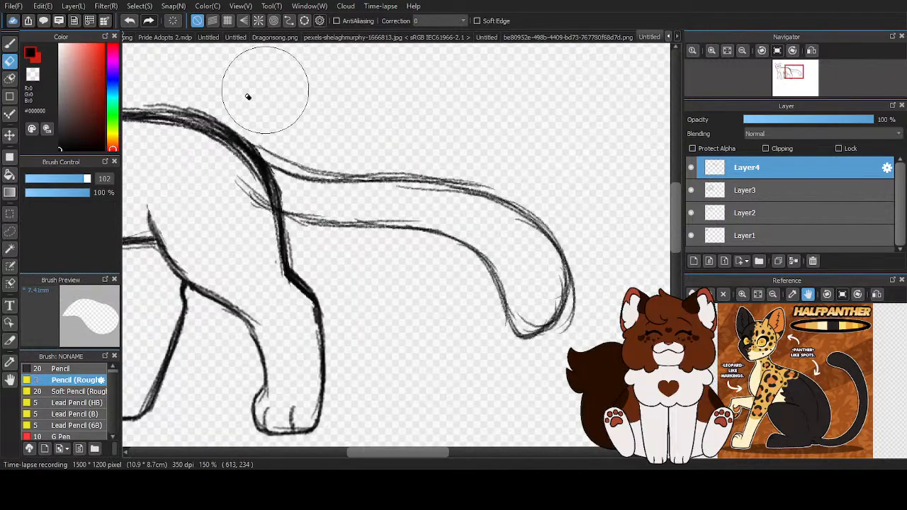
{"action": "left_click", "coordinate": [61, 180]}
{"action": "mouse_move", "coordinate": [254, 136]}
{"action": "left_mouse_down"}
{"action": "mouse_move", "coordinate": [396, 168]}
{"action": "mouse_move", "coordinate": [446, 167]}
{"action": "left_mouse_up"}
{"action": "mouse_move", "coordinate": [290, 198]}
{"action": "left_mouse_down"}
{"action": "mouse_move", "coordinate": [227, 182]}
{"action": "mouse_move", "coordinate": [247, 188]}
{"action": "mouse_move", "coordinate": [221, 148]}
{"action": "left_mouse_up"}
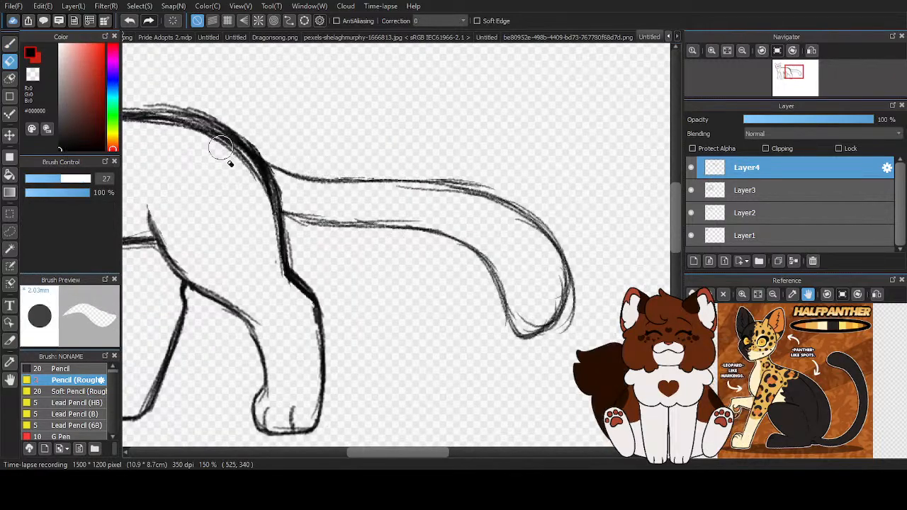
{"action": "scroll", "coordinate": [264, 205], "scroll_direction": "down", "scroll_amount": 1}
{"action": "scroll", "coordinate": [496, 287], "scroll_direction": "up", "scroll_amount": 1}
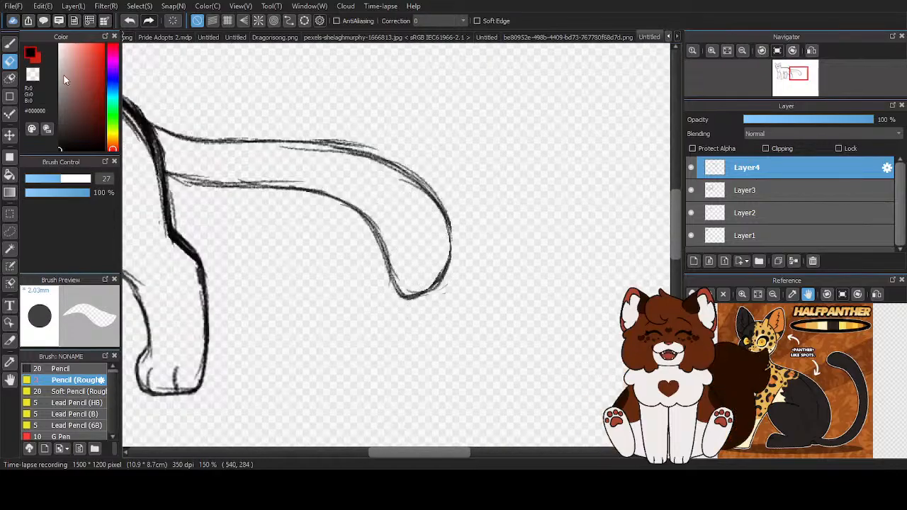
- Darken the tail's outer curve toward the tip and its lower edge from the rump with the rough pencil
{"action": "key", "text": "b"}
{"action": "mouse_move", "coordinate": [379, 170]}
{"action": "left_mouse_down"}
{"action": "mouse_move", "coordinate": [428, 191]}
{"action": "mouse_move", "coordinate": [445, 279]}
{"action": "left_mouse_up"}
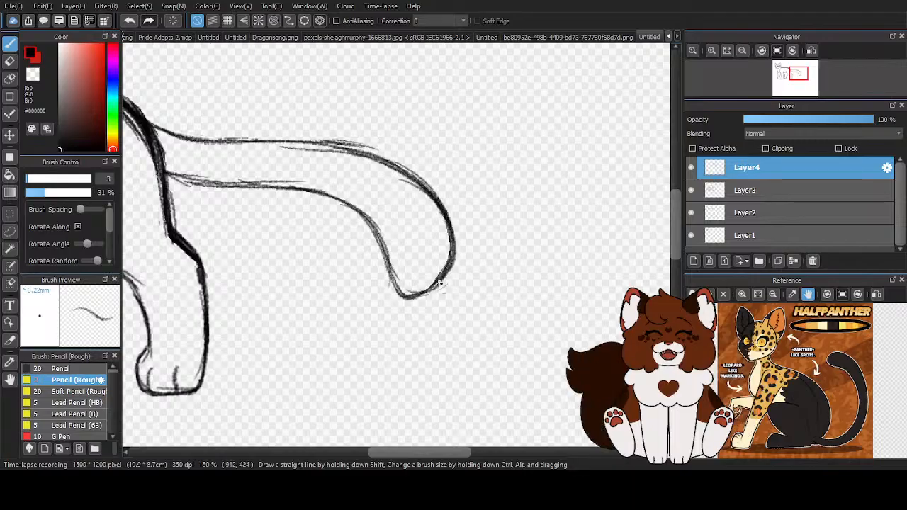
{"action": "left_click_drag", "start_coordinate": [168, 172], "coordinate": [186, 183]}
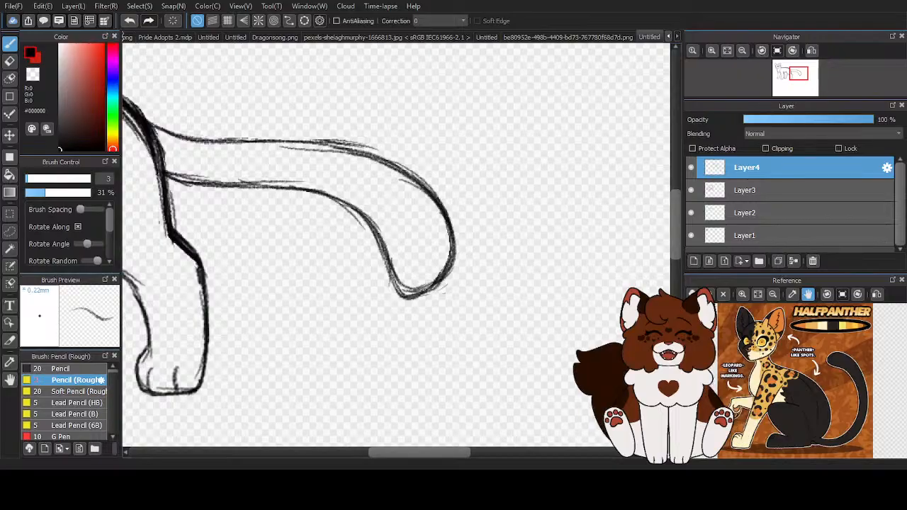
{"action": "scroll", "coordinate": [333, 248], "scroll_direction": "up", "scroll_amount": 2}
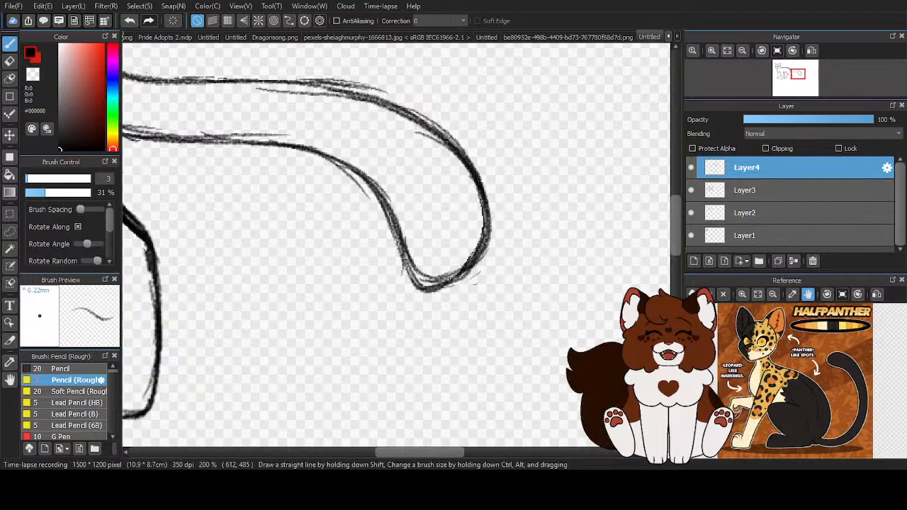
- Sketch a separate sample leg with an angular, blocky paw in the empty space behind the hind leg
{"action": "scroll", "coordinate": [397, 248], "scroll_direction": "down", "scroll_amount": 5}
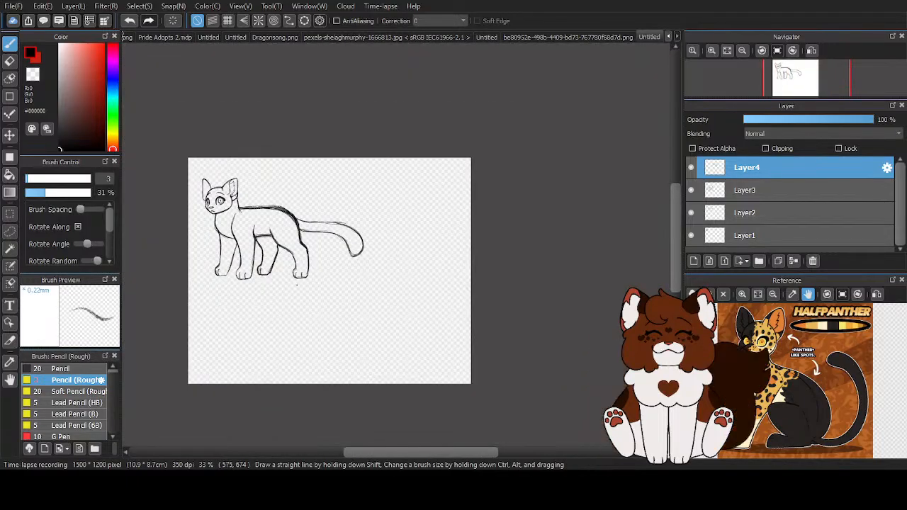
{"action": "scroll", "coordinate": [307, 278], "scroll_direction": "up", "scroll_amount": 6}
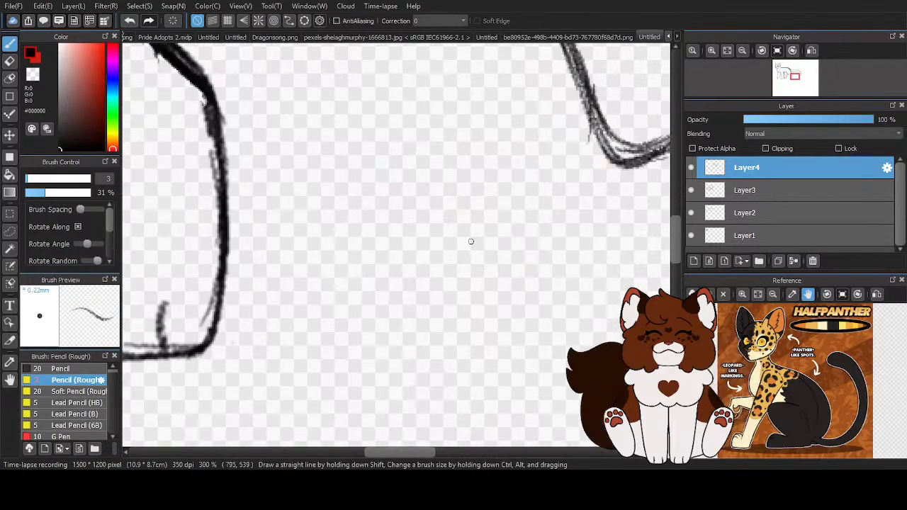
{"action": "mouse_move", "coordinate": [389, 155]}
{"action": "left_mouse_down"}
{"action": "mouse_move", "coordinate": [387, 248]}
{"action": "mouse_move", "coordinate": [334, 300]}
{"action": "mouse_move", "coordinate": [355, 350]}
{"action": "mouse_move", "coordinate": [469, 346]}
{"action": "left_mouse_up"}
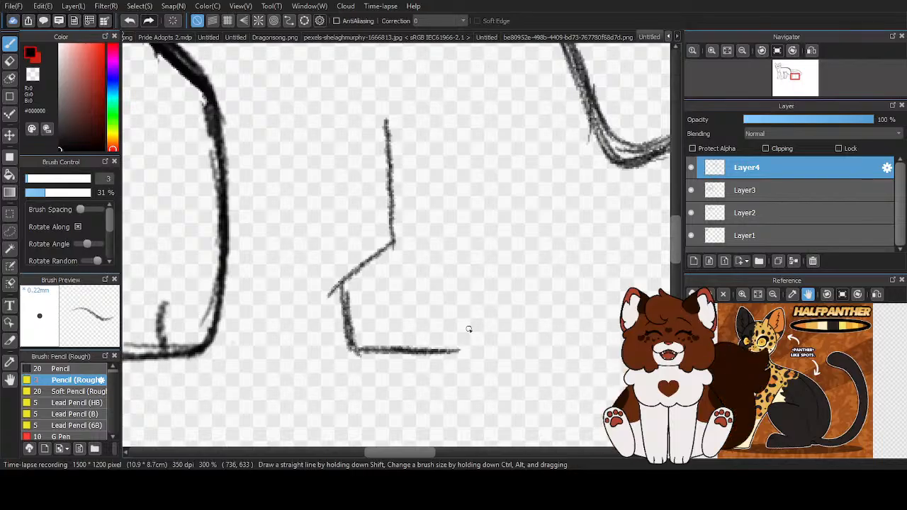
{"action": "left_click_drag", "start_coordinate": [471, 260], "coordinate": [468, 344]}
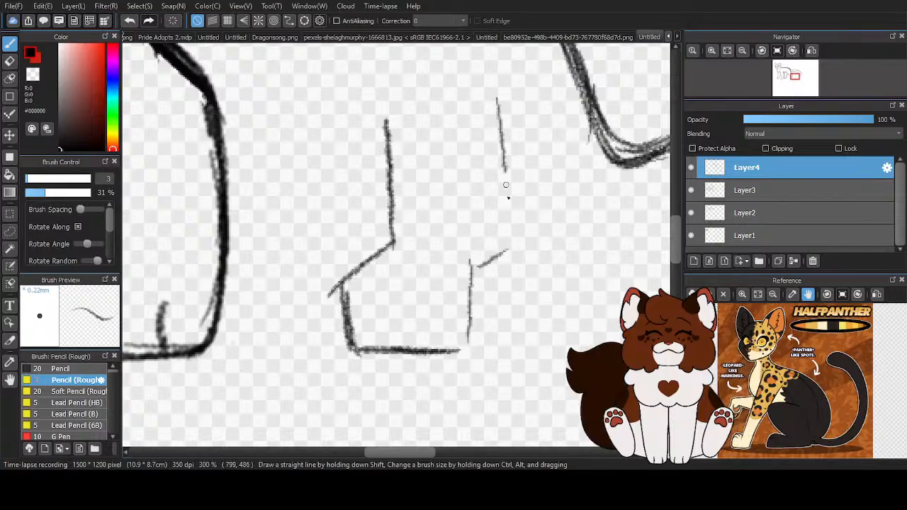
{"action": "left_click_drag", "start_coordinate": [500, 128], "coordinate": [507, 280]}
{"action": "scroll", "coordinate": [460, 352], "scroll_direction": "down", "scroll_amount": 1}
{"action": "left_click_drag", "start_coordinate": [472, 310], "coordinate": [464, 354]}
{"action": "scroll", "coordinate": [446, 339], "scroll_direction": "up", "scroll_amount": 1}
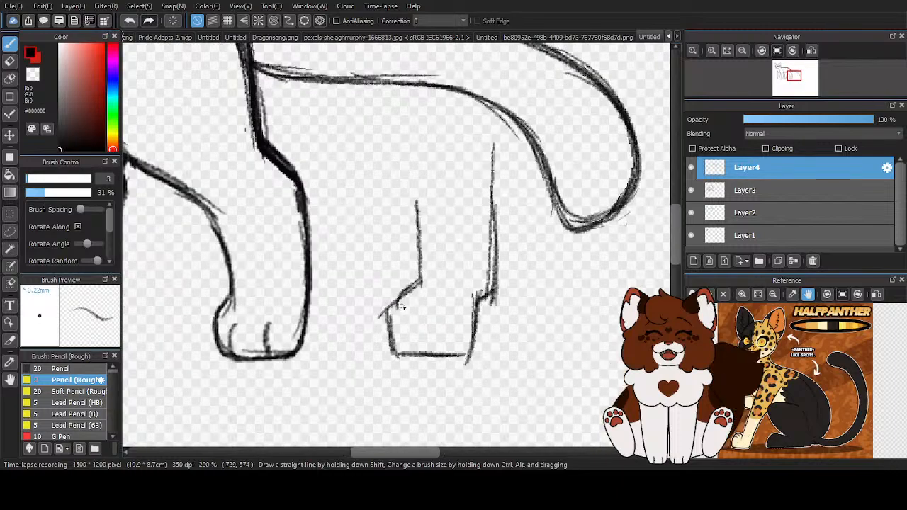
- Round off the sample paw's outline and strengthen and extend both side lines of its leg
{"action": "mouse_move", "coordinate": [399, 303]}
{"action": "left_mouse_down"}
{"action": "mouse_move", "coordinate": [408, 333]}
{"action": "mouse_move", "coordinate": [468, 343]}
{"action": "left_mouse_up"}
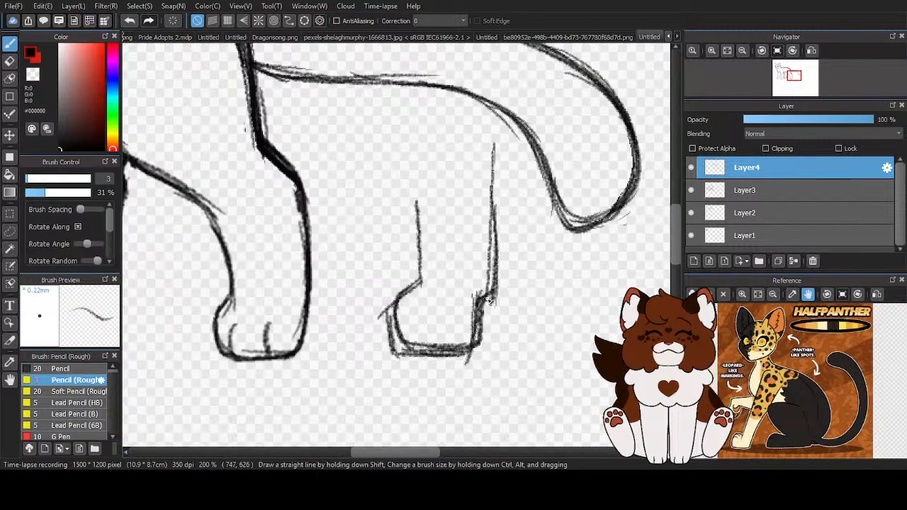
{"action": "left_click_drag", "start_coordinate": [494, 148], "coordinate": [493, 287]}
{"action": "left_click_drag", "start_coordinate": [410, 128], "coordinate": [418, 278]}
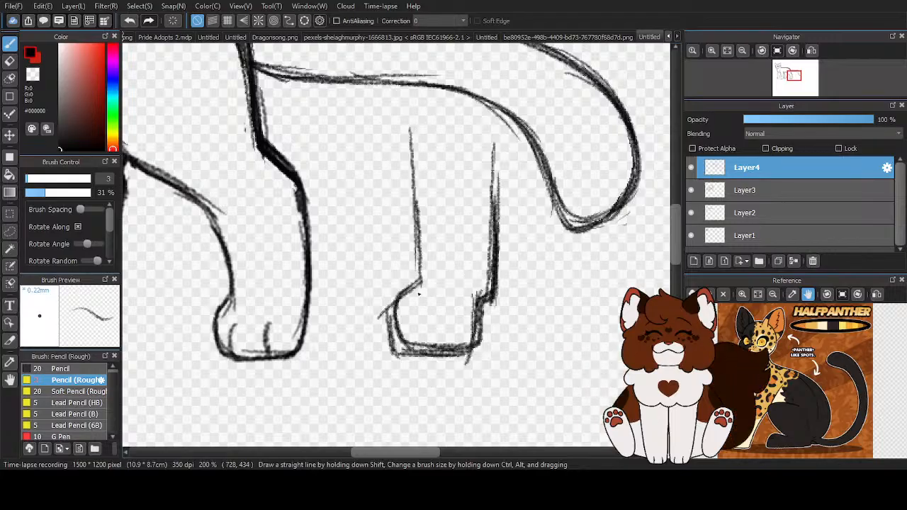
- Erase the whole sample leg and paw beneath the tail
{"action": "key", "text": "e"}
{"action": "left_click_drag", "start_coordinate": [407, 131], "coordinate": [428, 158]}
{"action": "mouse_move", "coordinate": [494, 146]}
{"action": "left_mouse_down"}
{"action": "mouse_move", "coordinate": [497, 168]}
{"action": "mouse_move", "coordinate": [486, 306]}
{"action": "left_mouse_up"}
{"action": "mouse_move", "coordinate": [458, 335]}
{"action": "left_mouse_down"}
{"action": "mouse_move", "coordinate": [395, 310]}
{"action": "mouse_move", "coordinate": [399, 319]}
{"action": "left_mouse_up"}
{"action": "scroll", "coordinate": [414, 326], "scroll_direction": "down", "scroll_amount": 3}
{"action": "scroll", "coordinate": [529, 270], "scroll_direction": "down", "scroll_amount": 1}
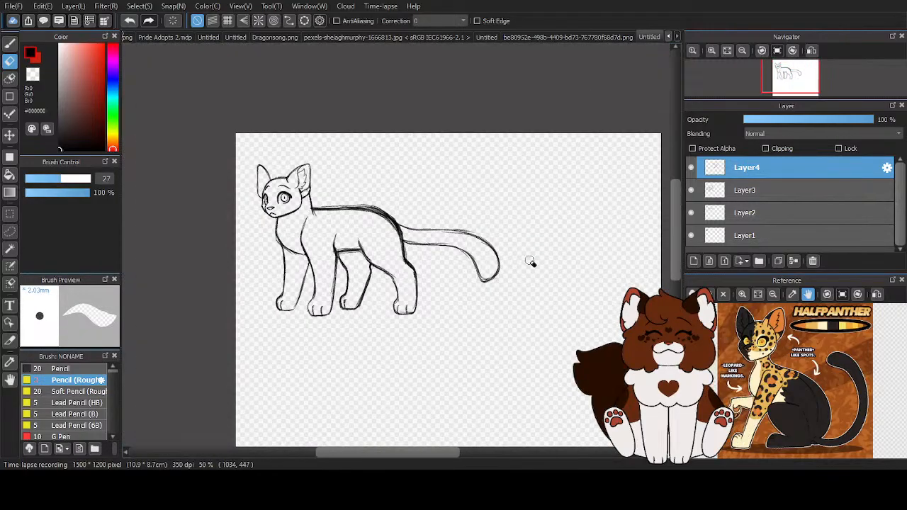
- On Layer3, erase the rough outer lines along the hind part of the back and the rump
{"action": "left_click", "coordinate": [691, 190]}
{"action": "left_click", "coordinate": [691, 190]}
{"action": "left_click", "coordinate": [754, 192]}
{"action": "scroll", "coordinate": [421, 149], "scroll_direction": "up", "scroll_amount": 3}
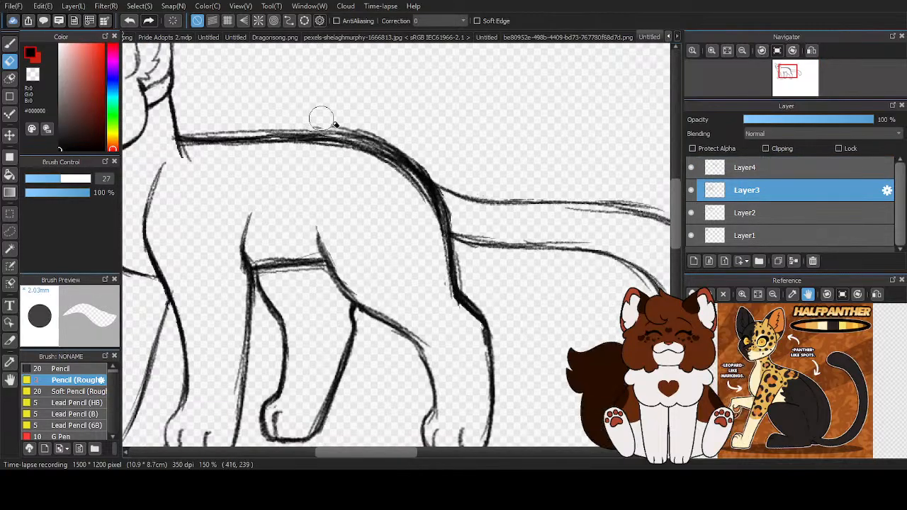
{"action": "left_click_drag", "start_coordinate": [316, 118], "coordinate": [440, 212]}
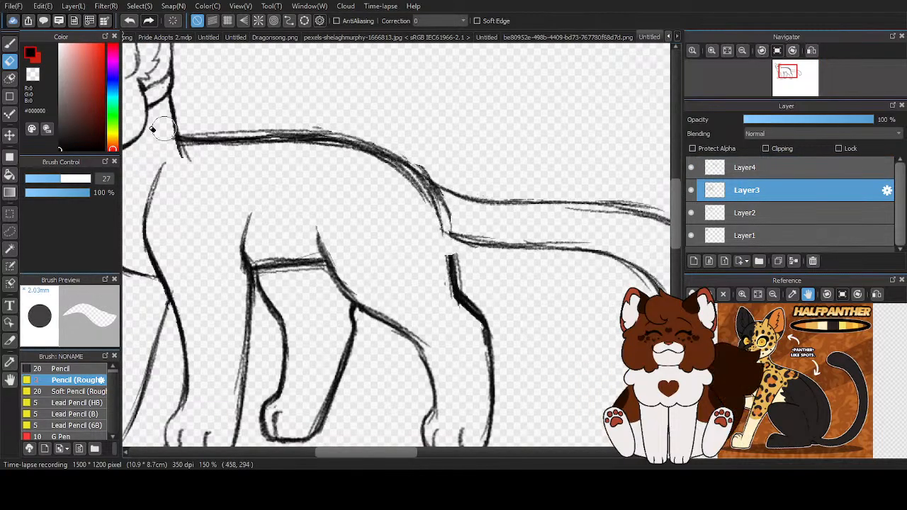
- Redraw the rump line across the tail base with the rough pencil, joining it to the back of the hind leg
{"action": "left_click", "coordinate": [10, 42]}
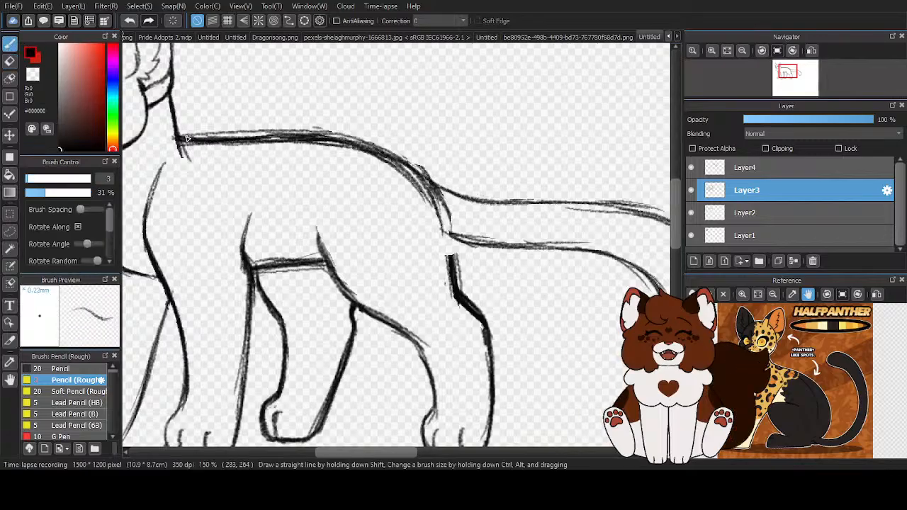
{"action": "mouse_move", "coordinate": [446, 235]}
{"action": "left_mouse_down"}
{"action": "mouse_move", "coordinate": [453, 288]}
{"action": "mouse_move", "coordinate": [449, 213]}
{"action": "mouse_move", "coordinate": [452, 271]}
{"action": "left_mouse_up"}
{"action": "left_click_drag", "start_coordinate": [434, 200], "coordinate": [453, 255]}
{"action": "scroll", "coordinate": [421, 204], "scroll_direction": "down", "scroll_amount": 3}
{"action": "scroll", "coordinate": [430, 174], "scroll_direction": "up", "scroll_amount": 3}
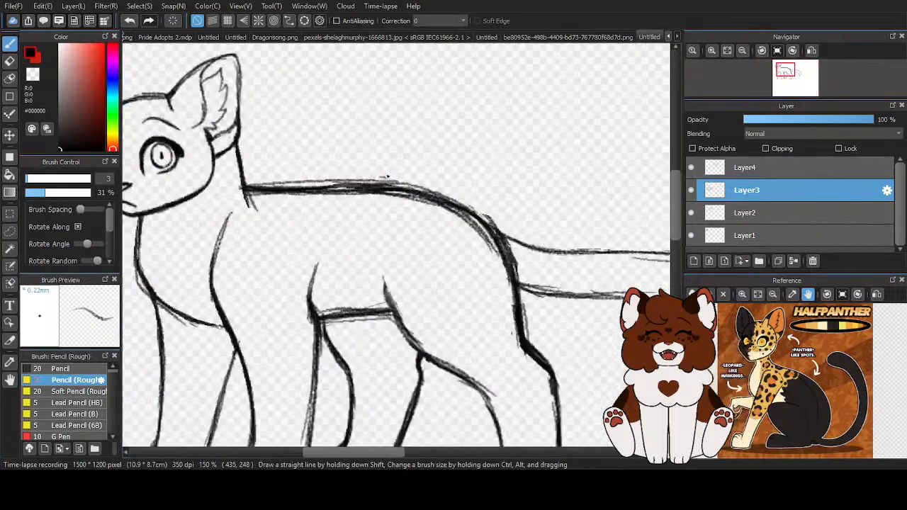
- Erase the thick back line between the neck and the rump on Layer3
{"action": "left_click", "coordinate": [747, 168]}
{"action": "key", "text": "e"}
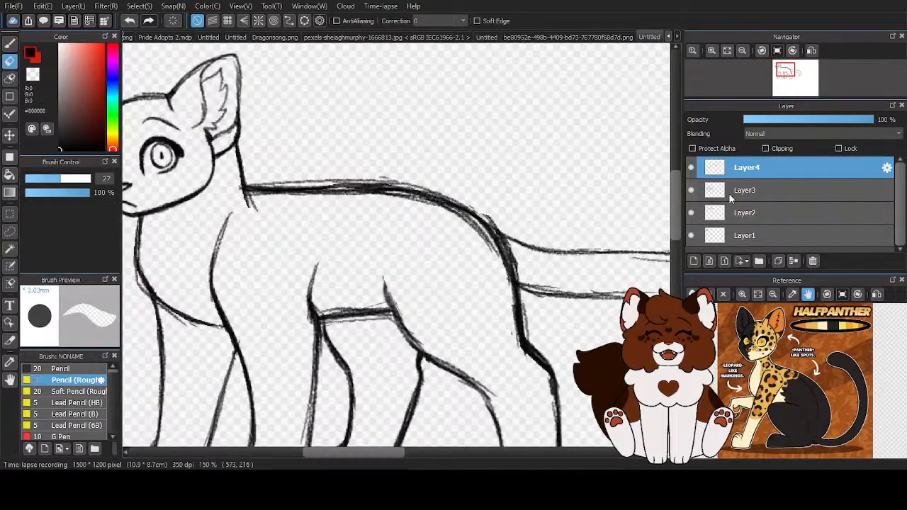
{"action": "left_click", "coordinate": [771, 214]}
{"action": "left_click_drag", "start_coordinate": [262, 191], "coordinate": [395, 171]}
{"action": "left_click", "coordinate": [733, 196]}
{"action": "left_click_drag", "start_coordinate": [350, 190], "coordinate": [389, 192]}
{"action": "mouse_move", "coordinate": [278, 184]}
{"action": "left_mouse_down"}
{"action": "mouse_move", "coordinate": [241, 202]}
{"action": "mouse_move", "coordinate": [228, 184]}
{"action": "mouse_move", "coordinate": [311, 194]}
{"action": "left_mouse_up"}
- Redraw the back as a cleaner rough-pencil line from the neck to the hips and reinforce the rump curve
{"action": "left_click", "coordinate": [9, 44]}
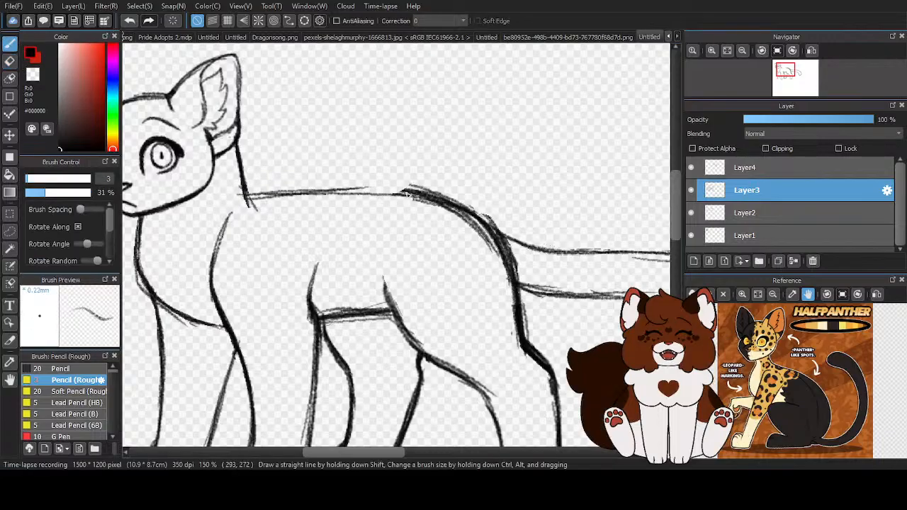
{"action": "mouse_move", "coordinate": [418, 190]}
{"action": "left_mouse_down"}
{"action": "mouse_move", "coordinate": [494, 248]}
{"action": "mouse_move", "coordinate": [514, 287]}
{"action": "left_mouse_up"}
{"action": "left_click_drag", "start_coordinate": [498, 244], "coordinate": [517, 336]}
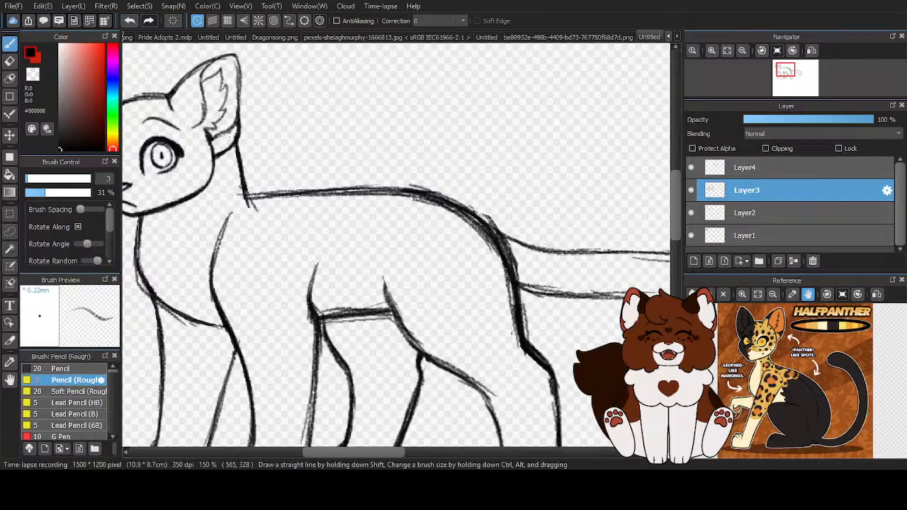
{"action": "scroll", "coordinate": [454, 191], "scroll_direction": "down", "scroll_amount": 4}
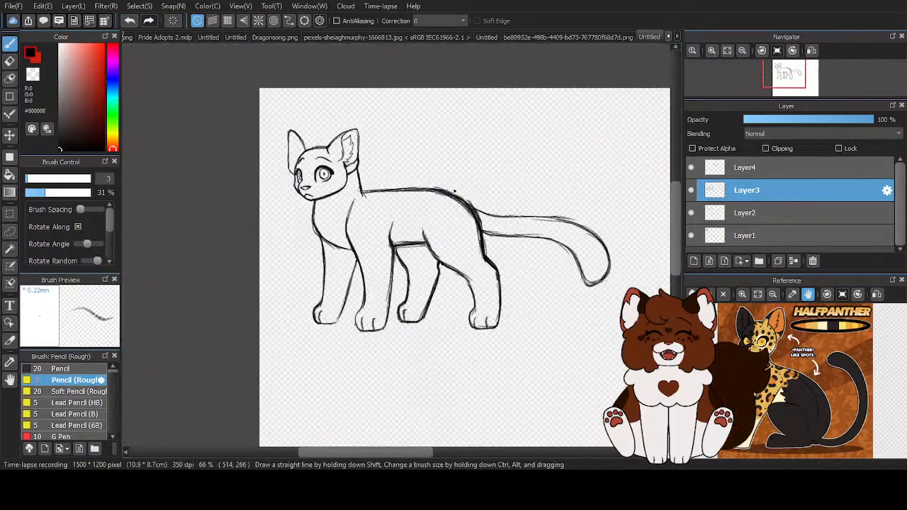
{"action": "scroll", "coordinate": [365, 179], "scroll_direction": "up", "scroll_amount": 4}
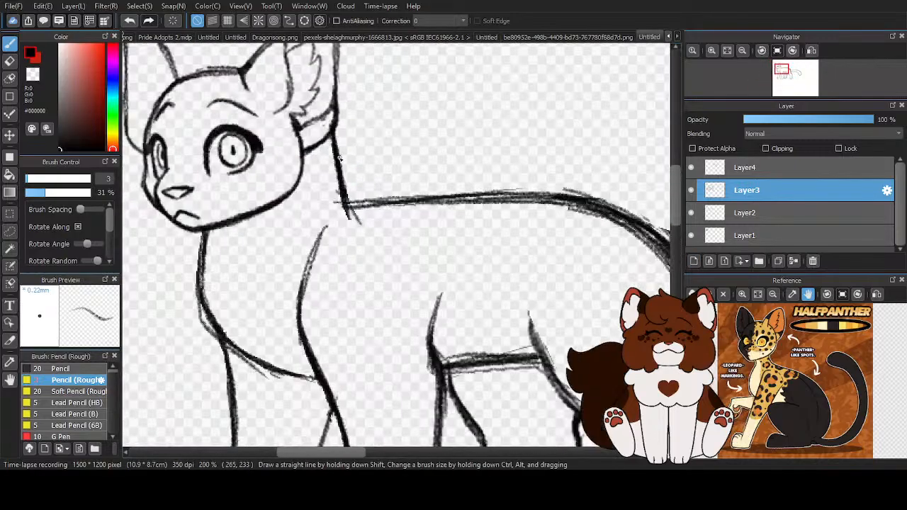
{"action": "scroll", "coordinate": [360, 214], "scroll_direction": "down", "scroll_amount": 5}
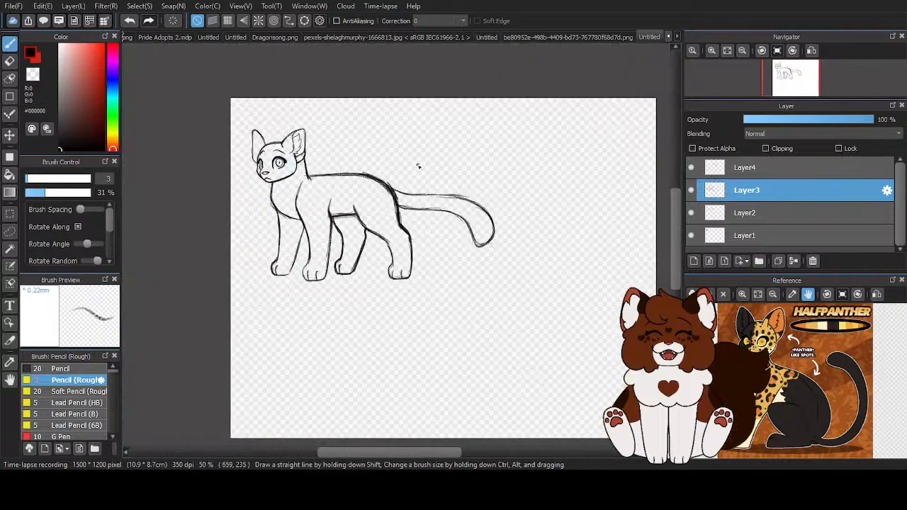
- Move the head sketch on Layer1 slightly downward toward the neck
{"action": "left_click", "coordinate": [803, 233]}
{"action": "left_click", "coordinate": [10, 140]}
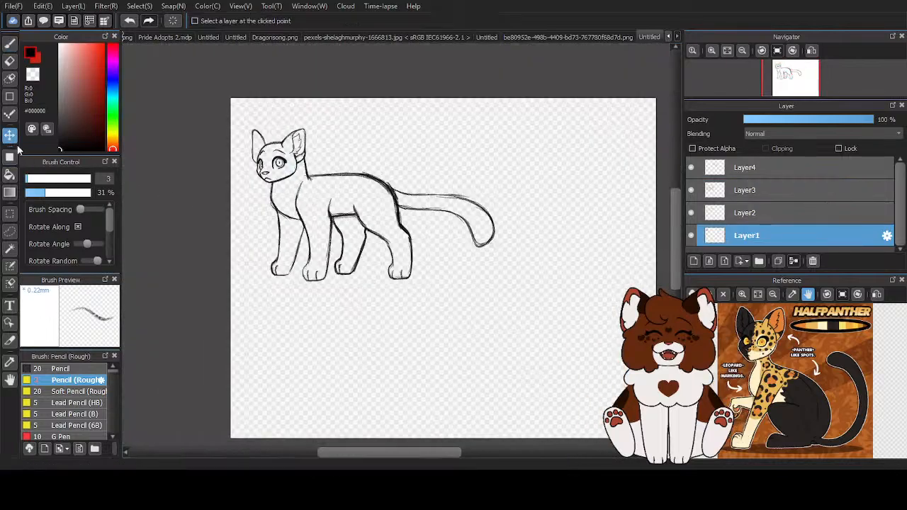
{"action": "scroll", "coordinate": [303, 167], "scroll_direction": "up", "scroll_amount": 4}
{"action": "left_click_drag", "start_coordinate": [242, 155], "coordinate": [247, 161]}
{"action": "scroll", "coordinate": [383, 195], "scroll_direction": "down", "scroll_amount": 1}
{"action": "scroll", "coordinate": [383, 194], "scroll_direction": "down", "scroll_amount": 2}
{"action": "left_click_drag", "start_coordinate": [303, 188], "coordinate": [303, 187]}
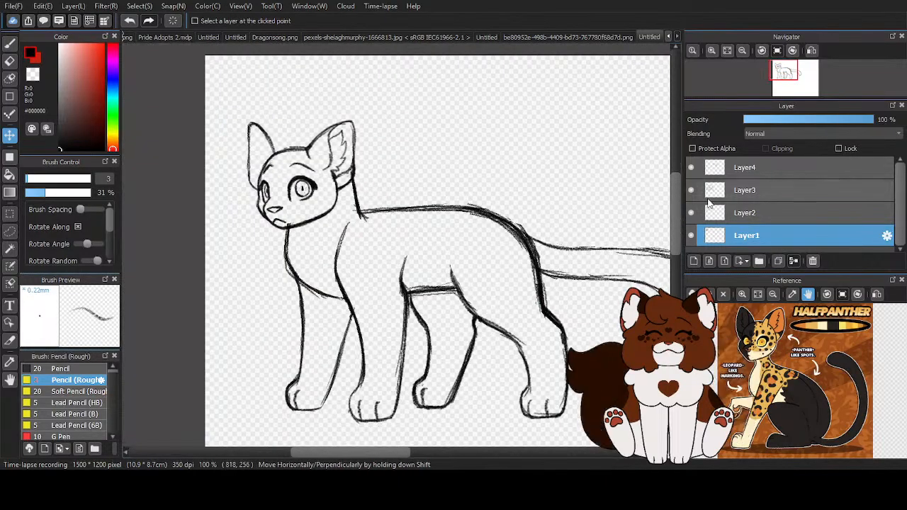
{"action": "left_click", "coordinate": [722, 215]}
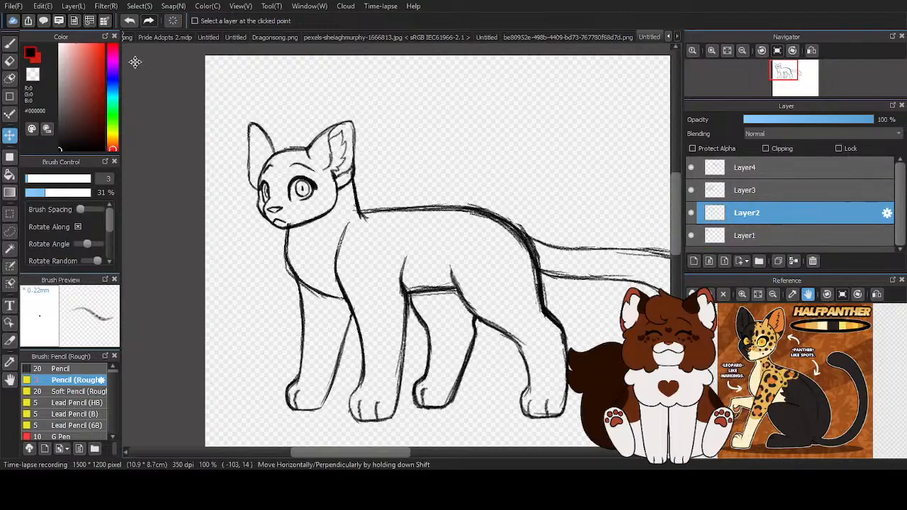
{"action": "left_click", "coordinate": [9, 61]}
{"action": "scroll", "coordinate": [283, 204], "scroll_direction": "up", "scroll_amount": 2}
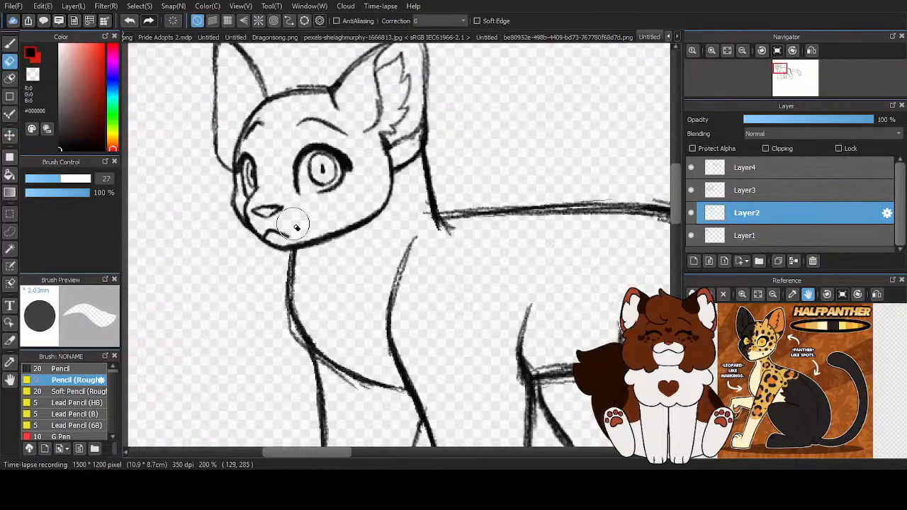
{"action": "scroll", "coordinate": [410, 134], "scroll_direction": "down", "scroll_amount": 5}
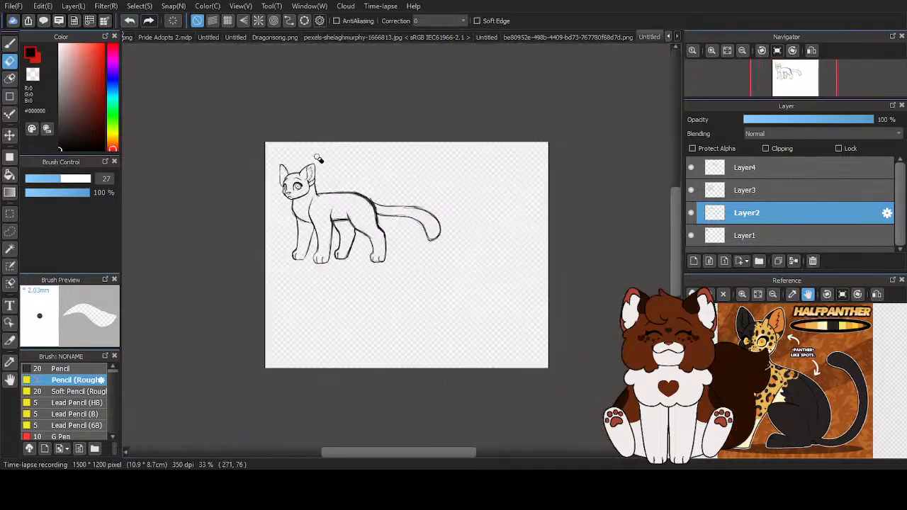
- Merge Layer4, Layer3 and Layer2 down into Layer1 so the whole cat sketch is on one layer
{"action": "left_click", "coordinate": [724, 168]}
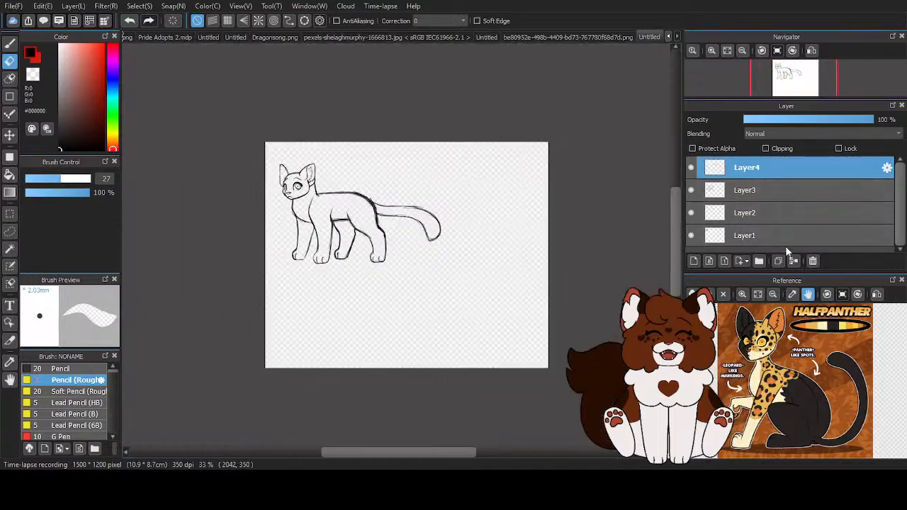
{"action": "left_click", "coordinate": [793, 261]}
{"action": "left_click", "coordinate": [794, 261]}
{"action": "left_click", "coordinate": [793, 261]}
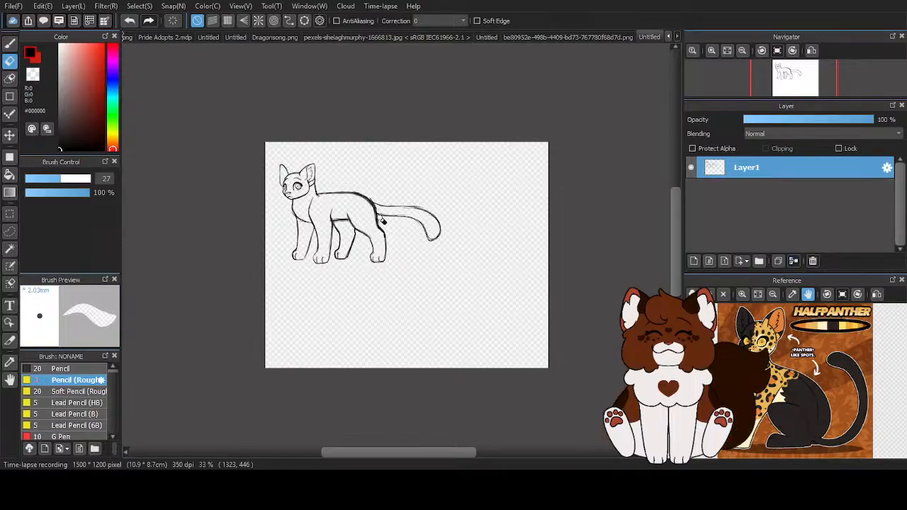
- Move the merged sketch slightly toward the canvas's upper-left corner and add a new empty layer above it
{"action": "left_click", "coordinate": [10, 135]}
{"action": "left_click_drag", "start_coordinate": [334, 217], "coordinate": [330, 207]}
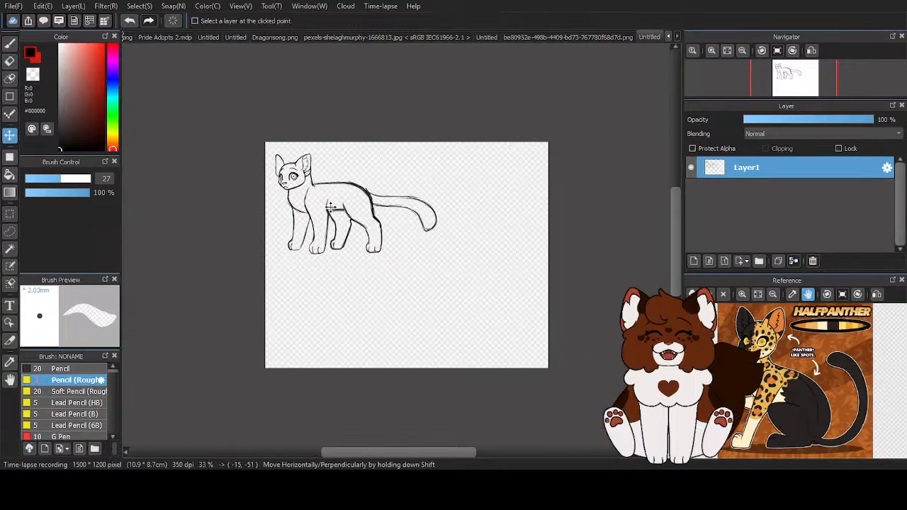
{"action": "left_click", "coordinate": [694, 261]}
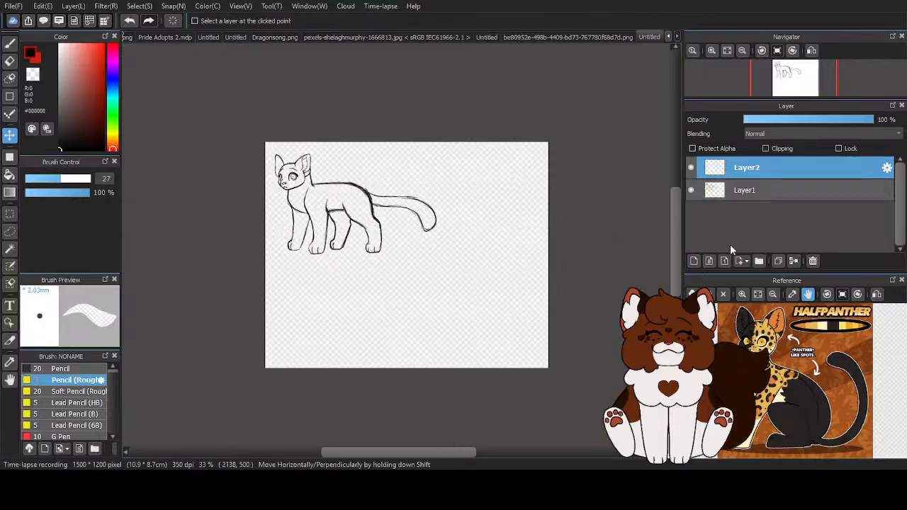
- Mirror the canvas view and transform the Layer1 sketch, pulling the lower corner beneath the tail slightly inward
{"action": "key", "text": "h"}
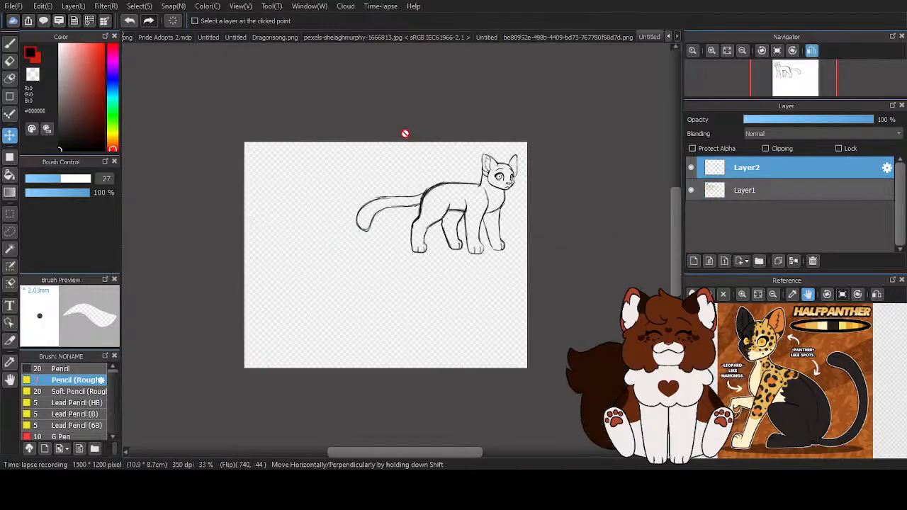
{"action": "scroll", "coordinate": [490, 159], "scroll_direction": "up", "scroll_amount": 2}
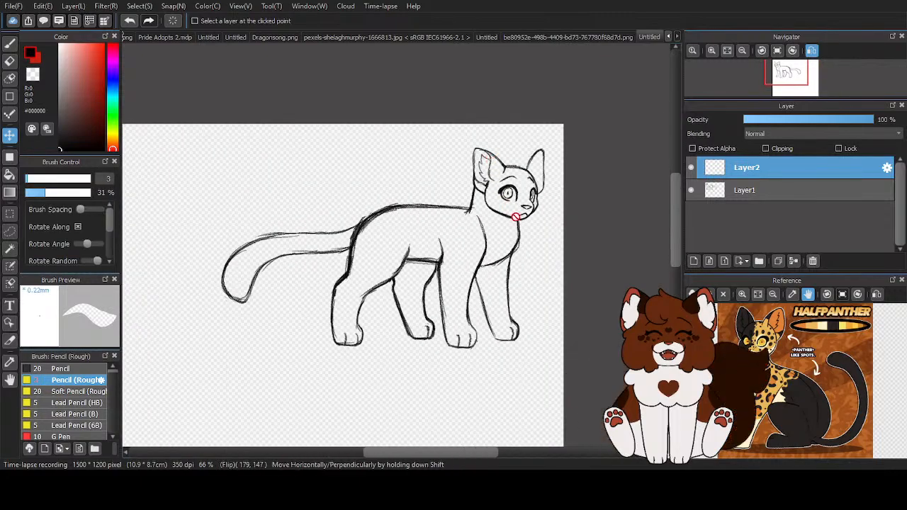
{"action": "left_click", "coordinate": [745, 192]}
{"action": "key", "text": "ctrl+t"}
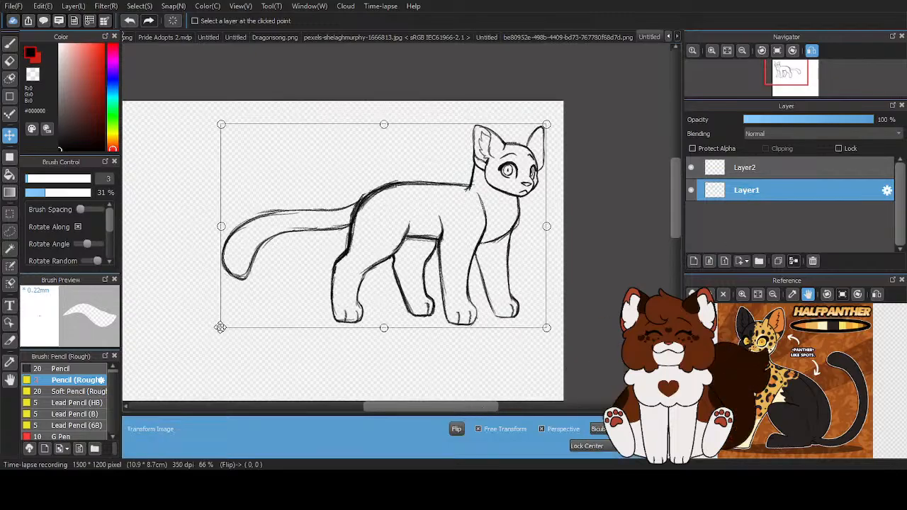
{"action": "left_click_drag", "start_coordinate": [221, 326], "coordinate": [223, 326]}
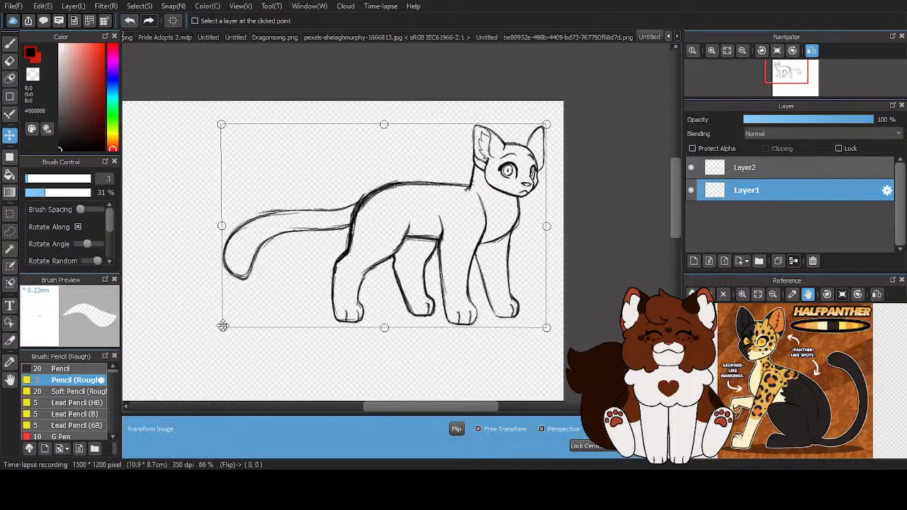
{"action": "scroll", "coordinate": [313, 282], "scroll_direction": "down", "scroll_amount": 1}
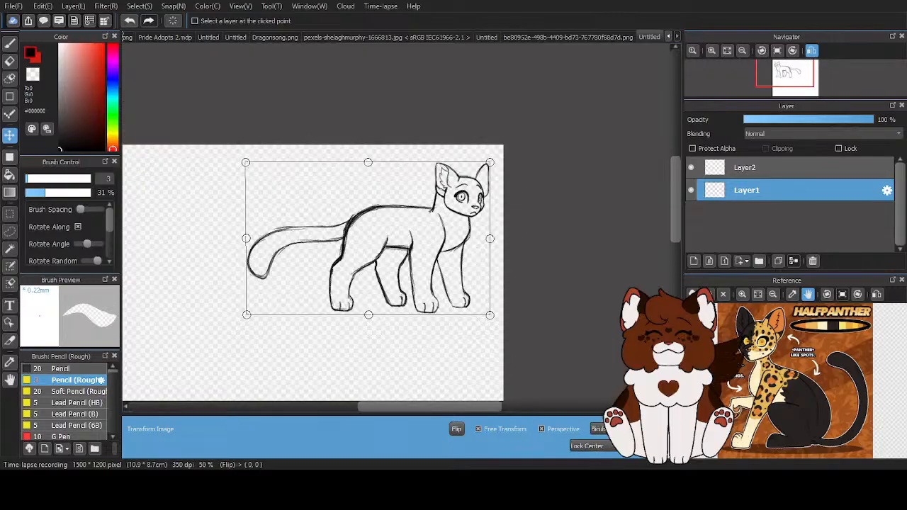
{"action": "left_click", "coordinate": [635, 446]}
{"action": "scroll", "coordinate": [587, 230], "scroll_direction": "down", "scroll_amount": 1}
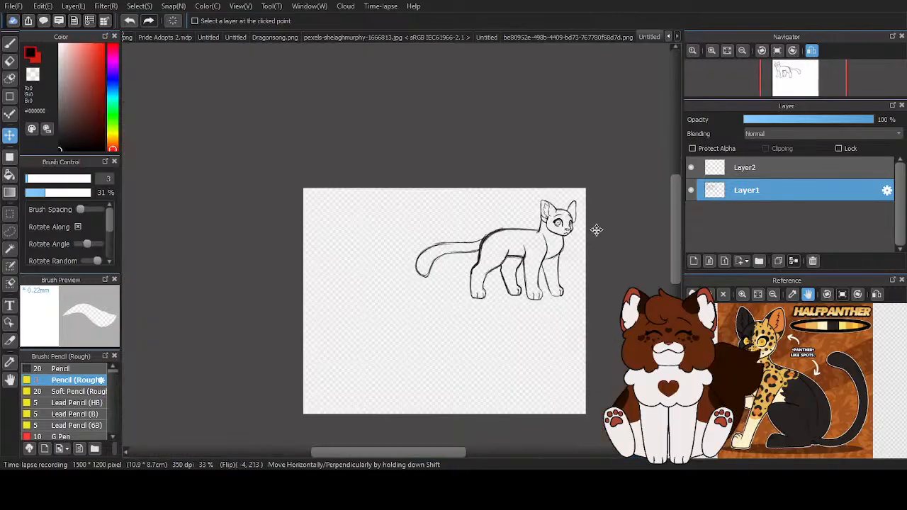
- Compare the cat sketch in normal and mirrored views, ending with the canvas view unmirrored
{"action": "key", "text": "h"}
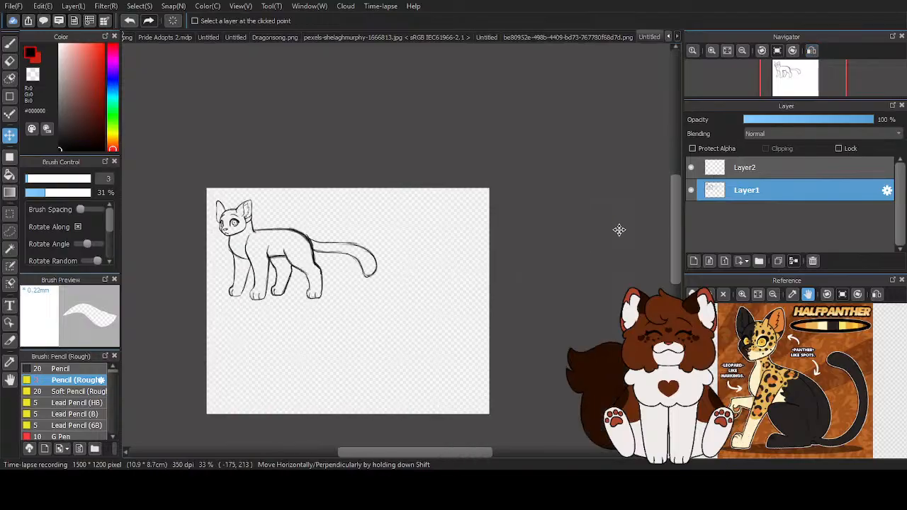
{"action": "key", "text": "h"}
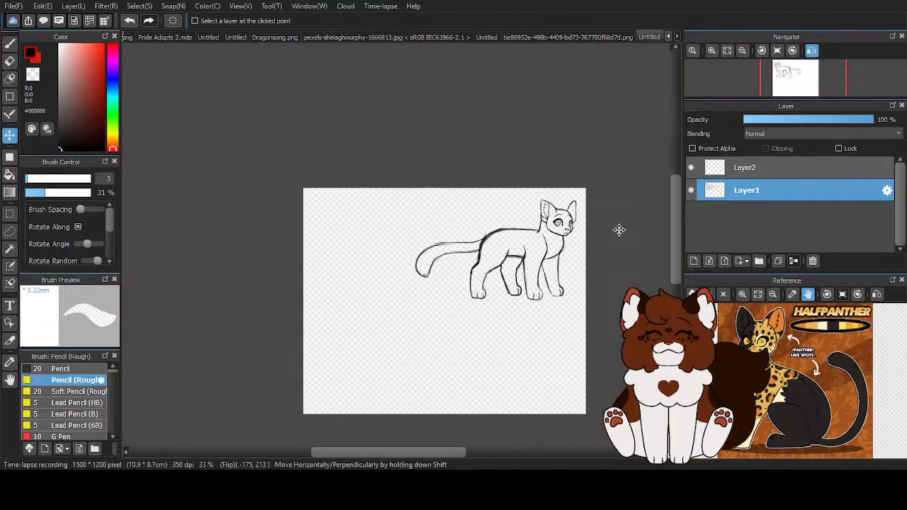
{"action": "key", "text": "h"}
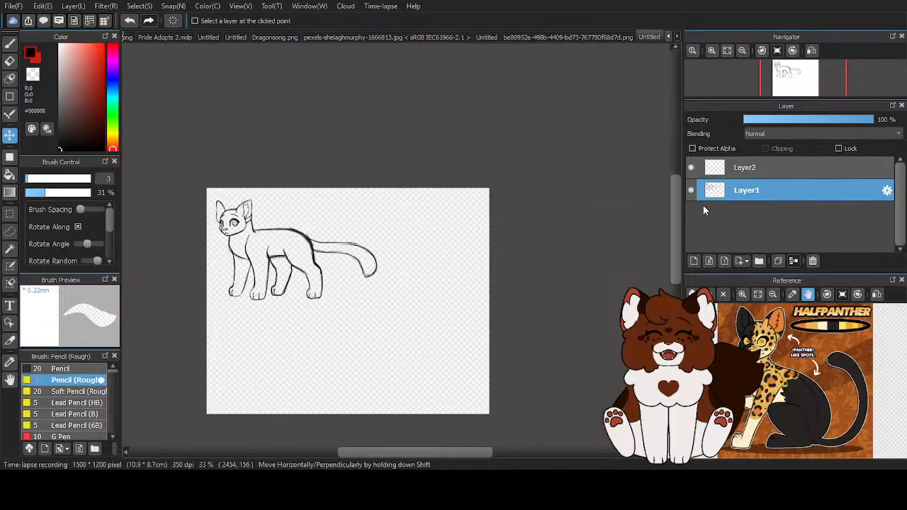
- Move the Layer1 sketch down and right, away from the canvas's upper-left corner
{"action": "left_click", "coordinate": [742, 172]}
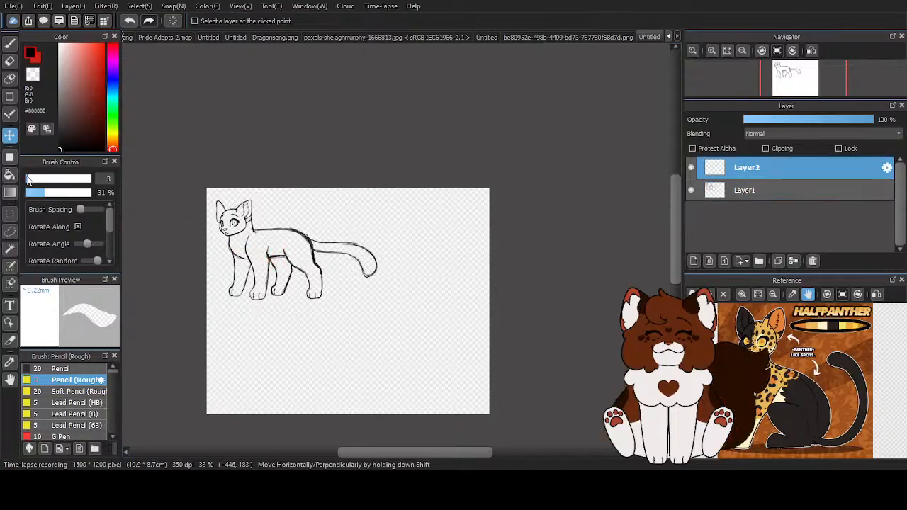
{"action": "left_click", "coordinate": [716, 191]}
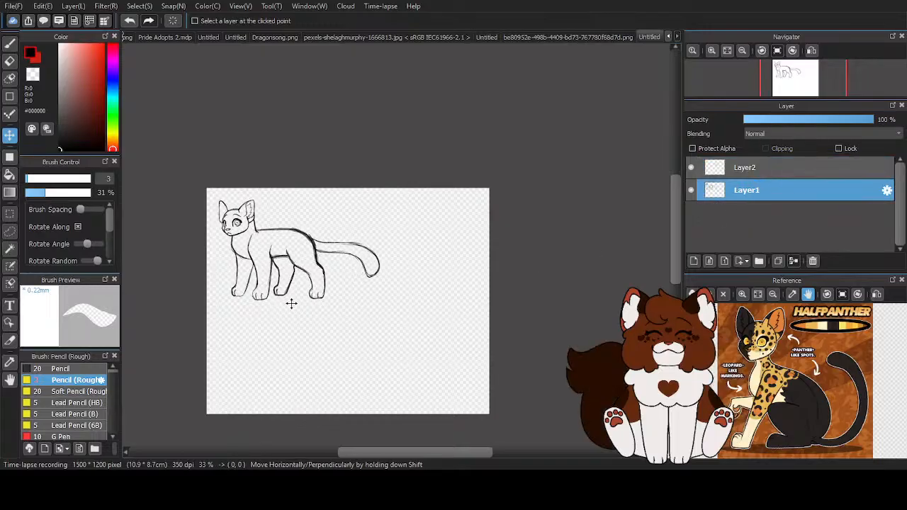
{"action": "left_click_drag", "start_coordinate": [288, 301], "coordinate": [308, 310]}
- Lower the opacity of the sketch on Layer1 to 49%
{"action": "left_click", "coordinate": [758, 166]}
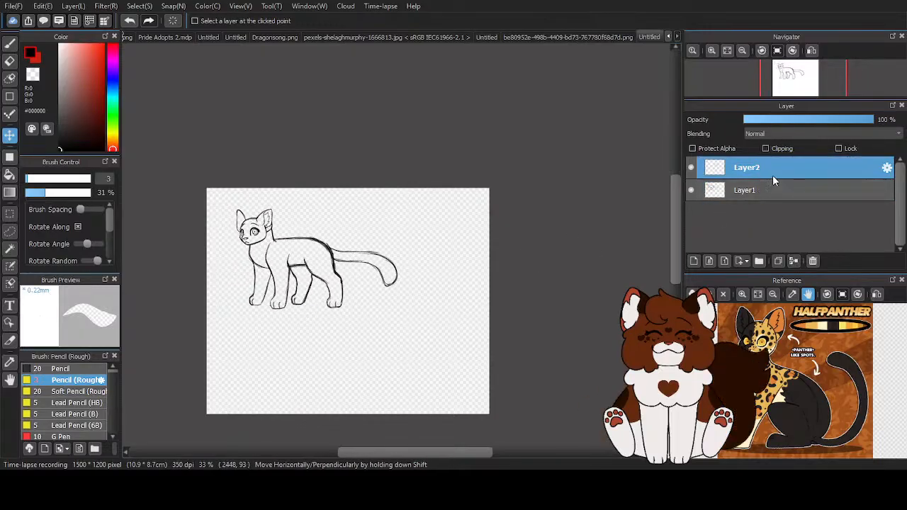
{"action": "left_click", "coordinate": [776, 191]}
{"action": "left_click", "coordinate": [809, 121]}
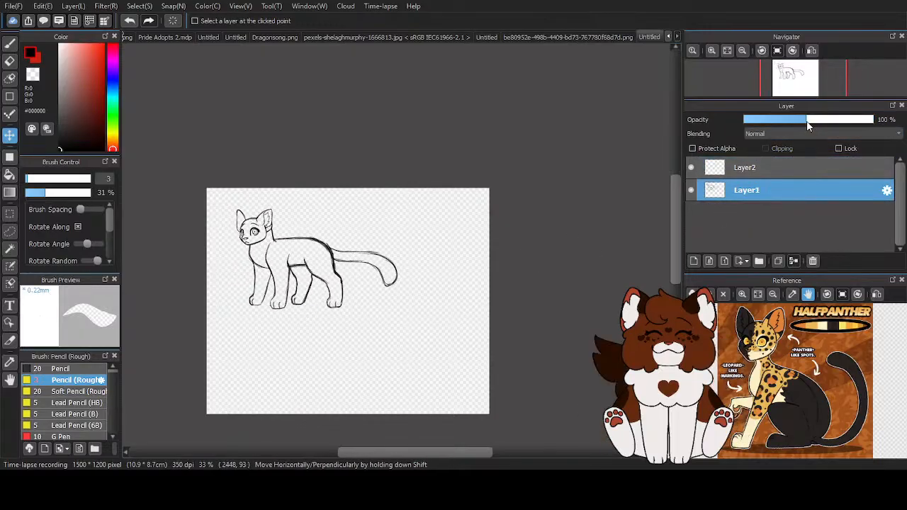
- Set up the Pen brush on Layer2 with size 5 and stroke correction 40
{"action": "left_click", "coordinate": [785, 168]}
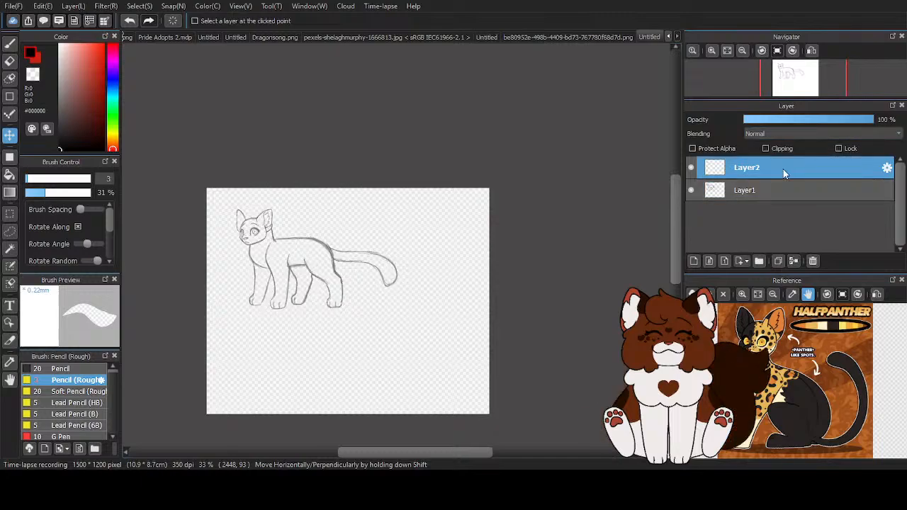
{"action": "left_click", "coordinate": [10, 43]}
{"action": "scroll", "coordinate": [65, 411], "scroll_direction": "down", "scroll_amount": 2}
{"action": "left_click", "coordinate": [55, 419]}
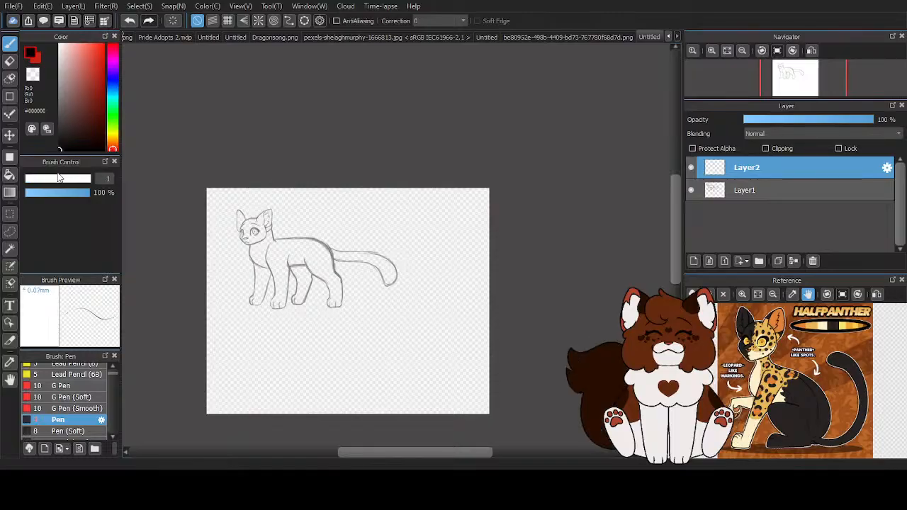
{"action": "scroll", "coordinate": [59, 178], "scroll_direction": "down", "scroll_amount": 1}
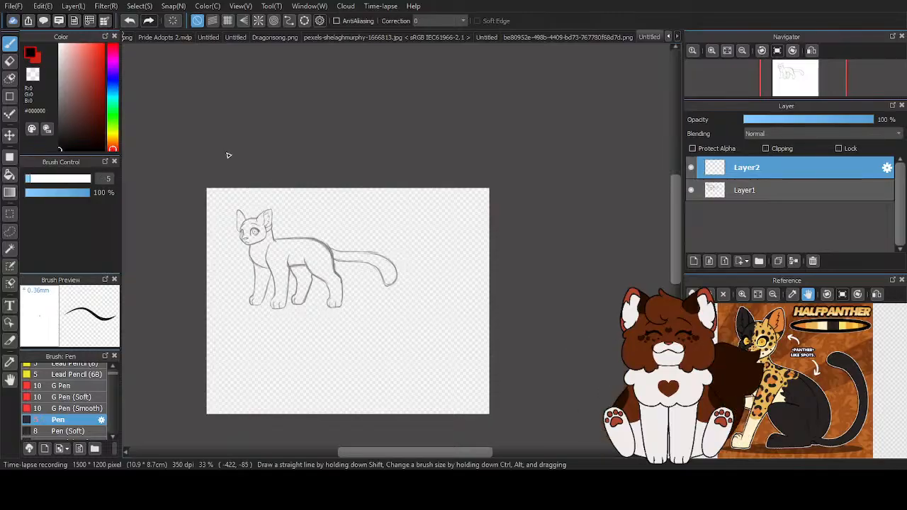
{"action": "left_click", "coordinate": [463, 22]}
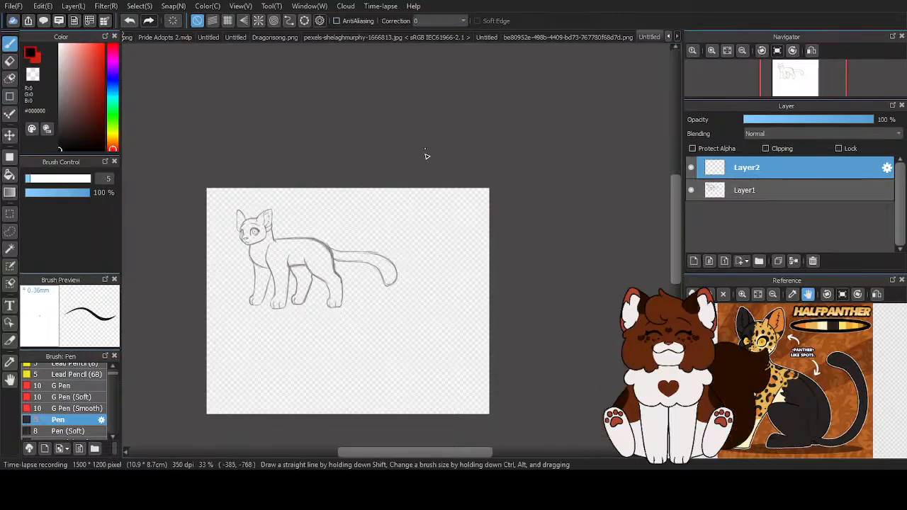
{"action": "left_click", "coordinate": [432, 326]}
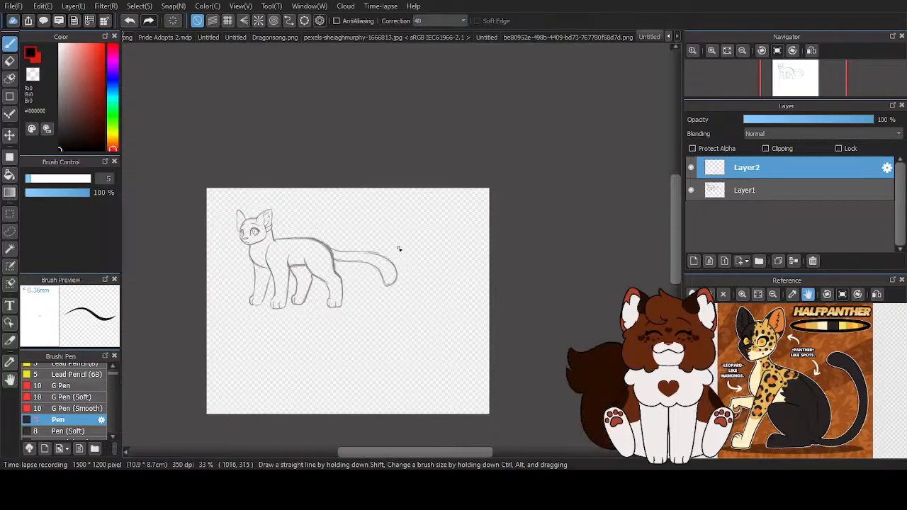
- Move the Layer1 sketch toward the canvas's upper-left corner and widen the canvas to 1800 x 1200 pixels
{"action": "scroll", "coordinate": [260, 236], "scroll_direction": "up", "scroll_amount": 2}
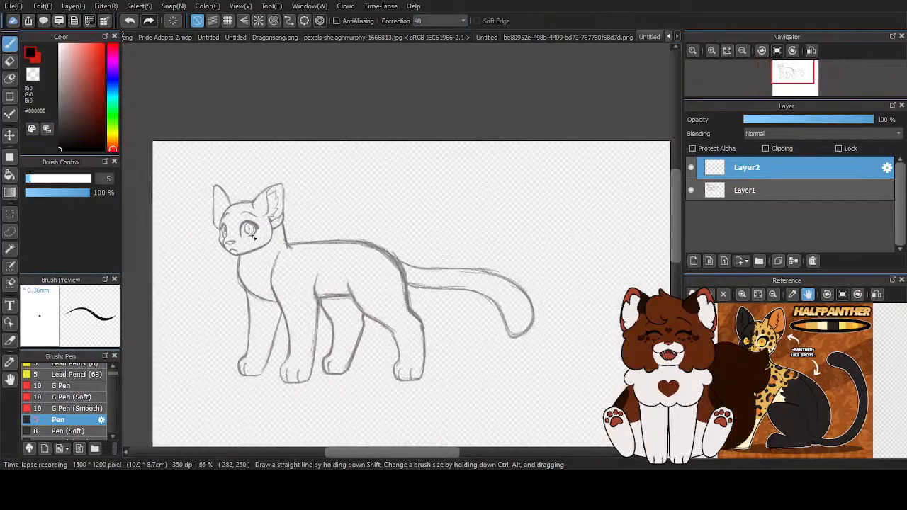
{"action": "scroll", "coordinate": [257, 237], "scroll_direction": "down", "scroll_amount": 4}
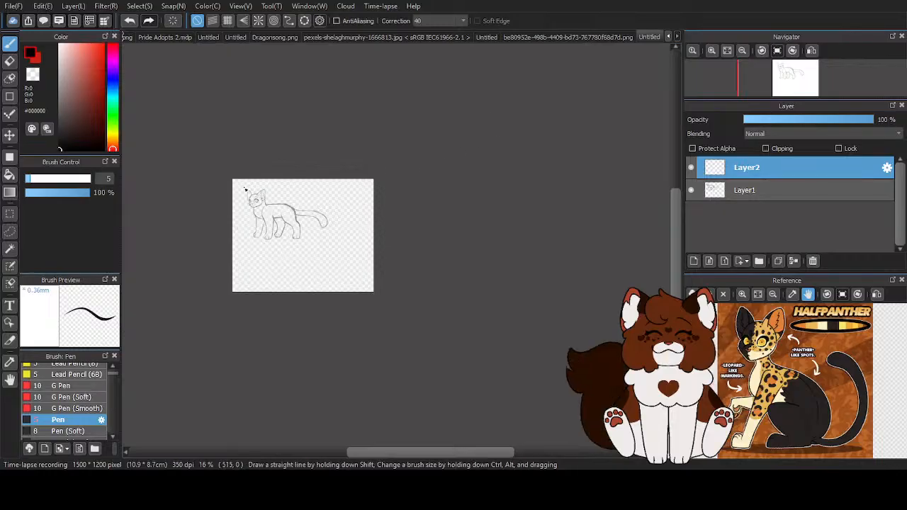
{"action": "scroll", "coordinate": [245, 190], "scroll_direction": "up", "scroll_amount": 2}
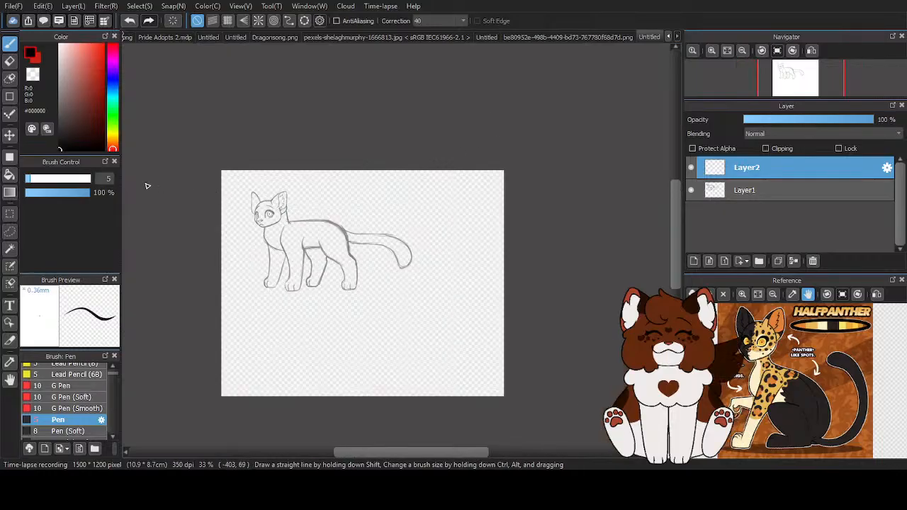
{"action": "left_click", "coordinate": [762, 190]}
{"action": "left_click", "coordinate": [9, 134]}
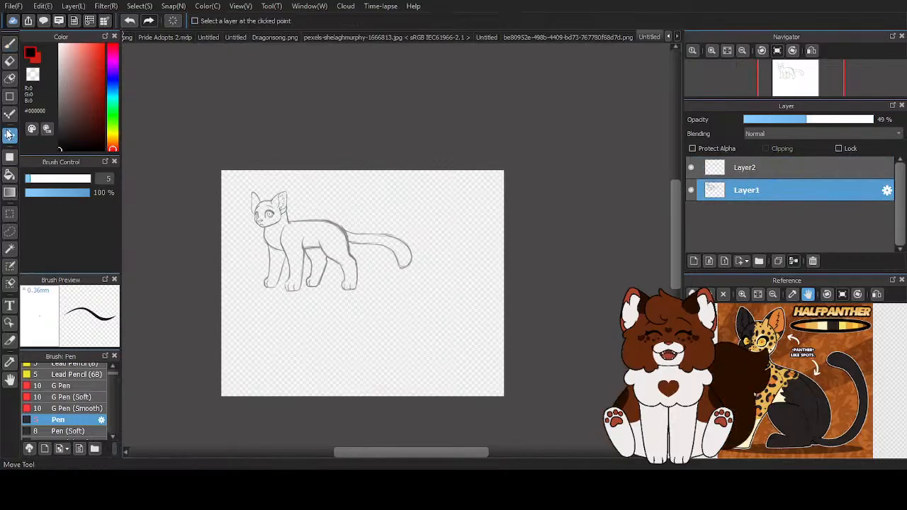
{"action": "left_click_drag", "start_coordinate": [266, 246], "coordinate": [249, 237]}
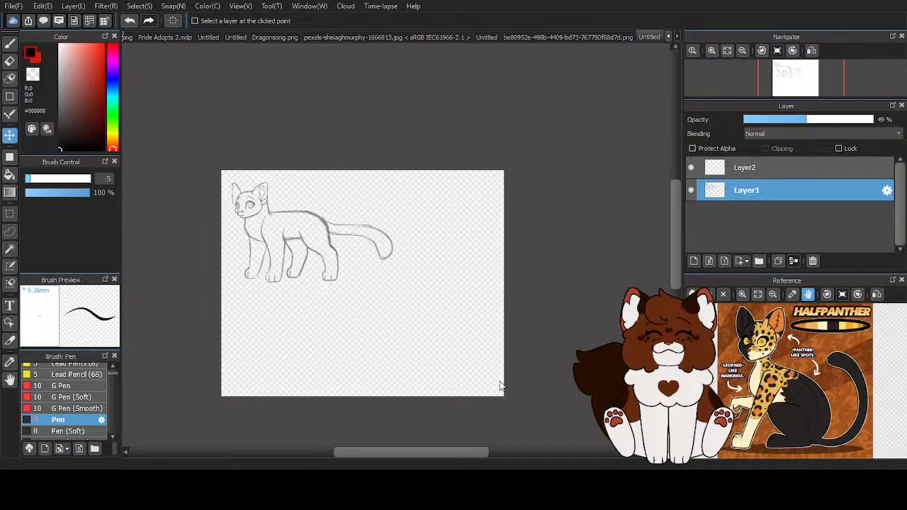
{"action": "key", "text": "ctrl+z"}
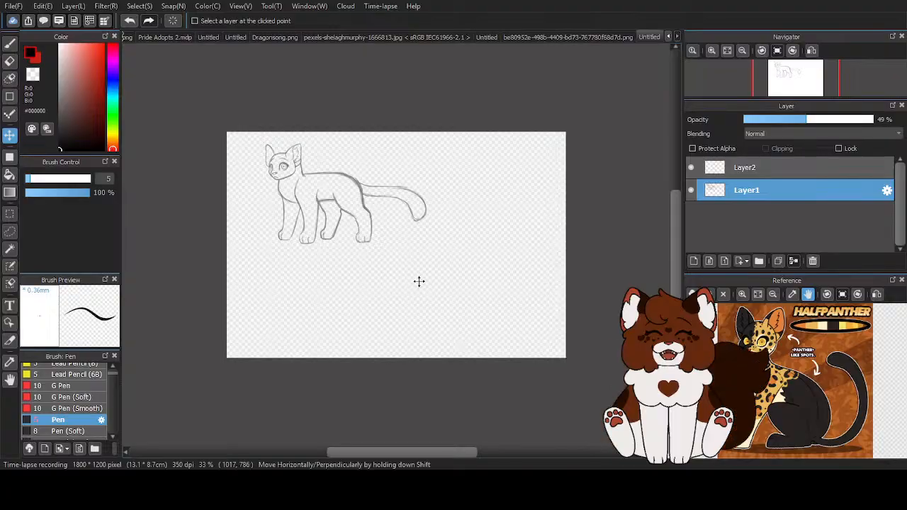
- Move the Layer1 sketch into the canvas's upper-left corner and scale it up slightly with free transform turned off
{"action": "left_click_drag", "start_coordinate": [312, 186], "coordinate": [289, 188]}
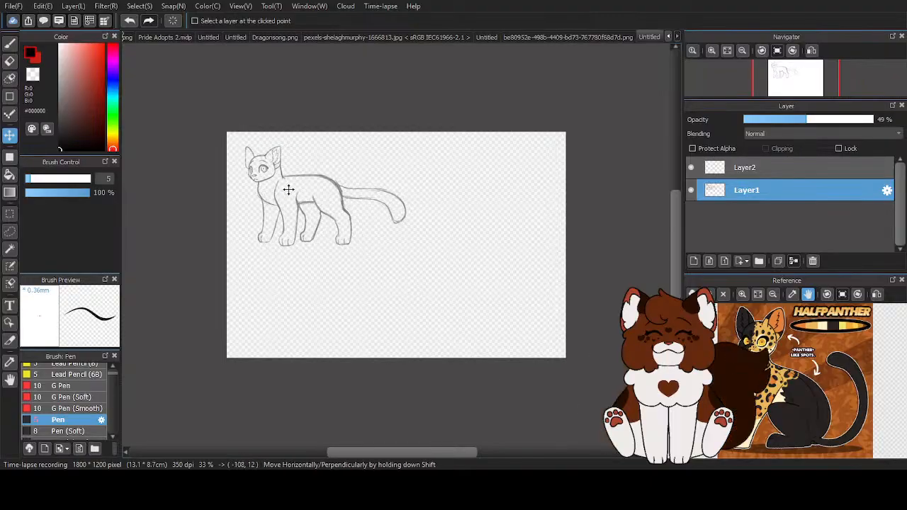
{"action": "key", "text": "ctrl+t"}
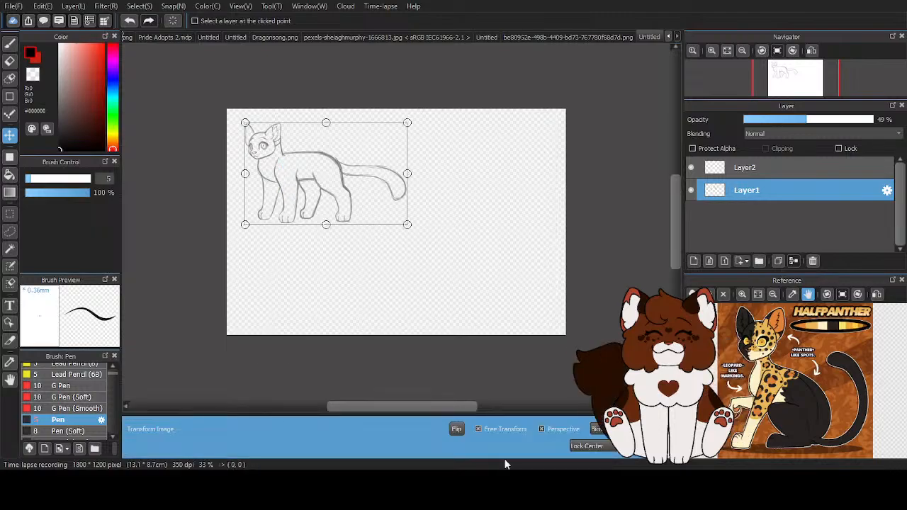
{"action": "left_click", "coordinate": [479, 431]}
{"action": "left_click_drag", "start_coordinate": [407, 225], "coordinate": [421, 227]}
{"action": "left_click_drag", "start_coordinate": [349, 193], "coordinate": [346, 191]}
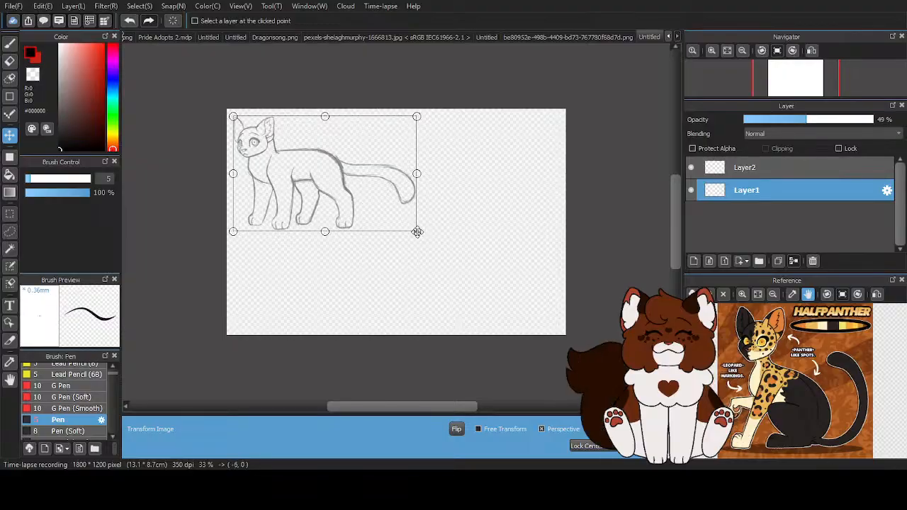
{"action": "left_click_drag", "start_coordinate": [419, 233], "coordinate": [419, 232]}
{"action": "left_click_drag", "start_coordinate": [332, 183], "coordinate": [332, 185]}
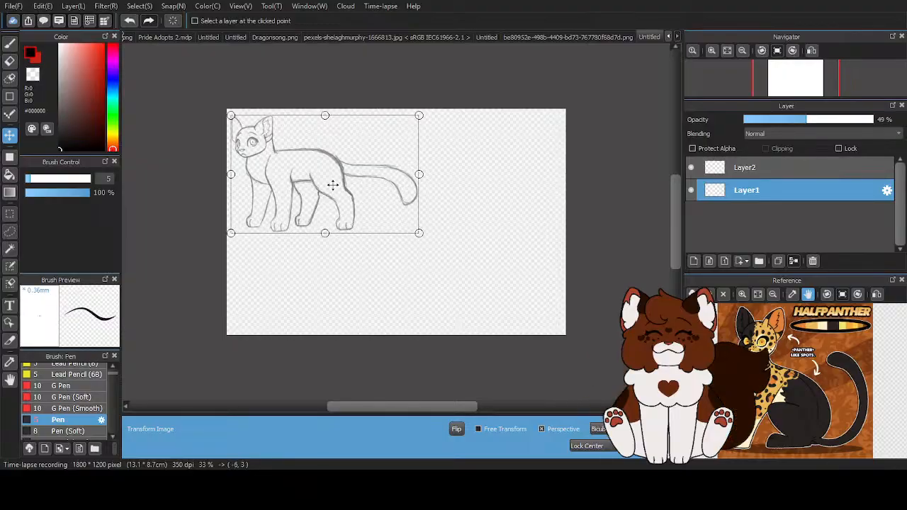
{"action": "key", "text": "Return"}
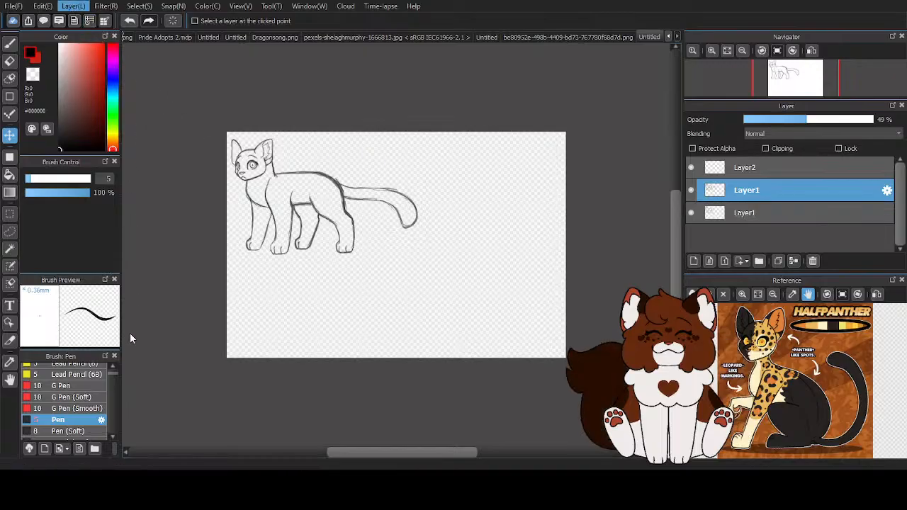
- Place the mirrored duplicate of the sketch in the canvas's lower-right area and return to the brush on Layer2
{"action": "left_click_drag", "start_coordinate": [493, 210], "coordinate": [482, 285]}
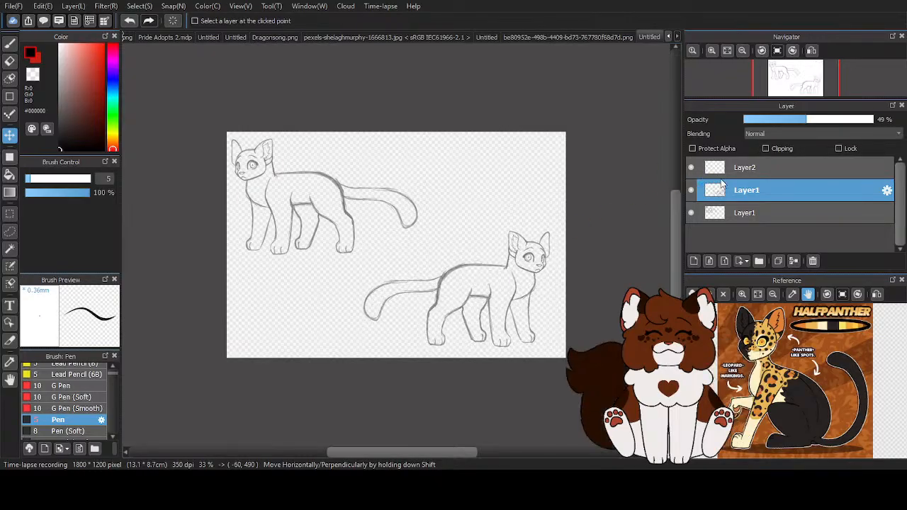
{"action": "left_click", "coordinate": [723, 168]}
{"action": "left_click", "coordinate": [10, 43]}
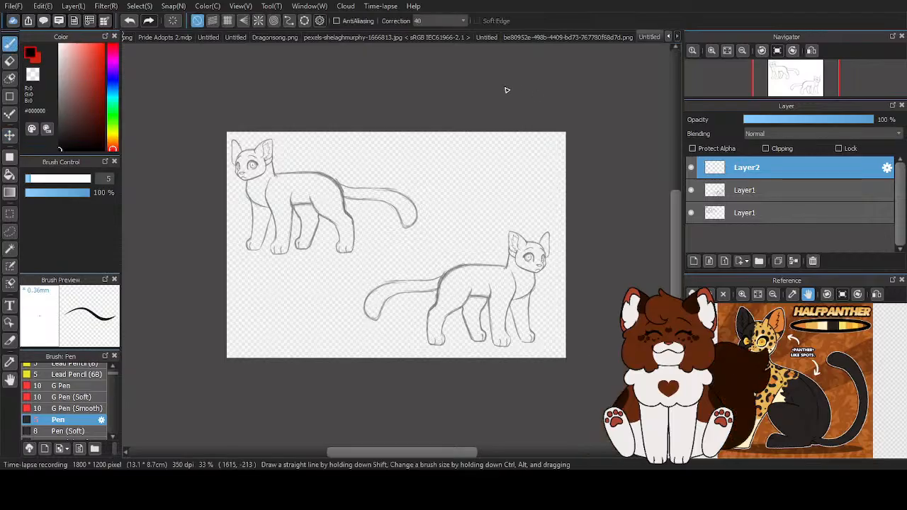
- Scribble test strokes in the empty canvas areas on Layer2 and undo them
{"action": "mouse_move", "coordinate": [412, 134]}
{"action": "left_mouse_down"}
{"action": "mouse_move", "coordinate": [414, 146]}
{"action": "mouse_move", "coordinate": [451, 143]}
{"action": "left_mouse_up"}
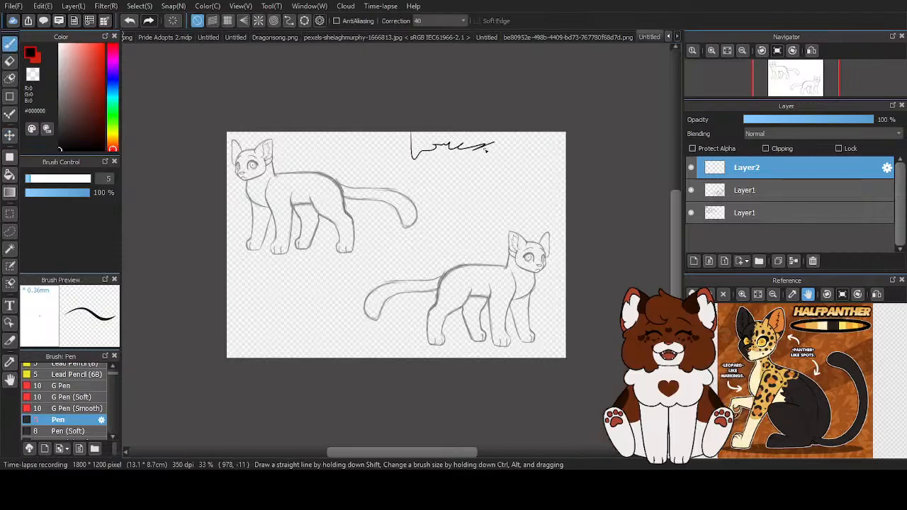
{"action": "left_click_drag", "start_coordinate": [552, 145], "coordinate": [565, 148]}
{"action": "mouse_move", "coordinate": [524, 163]}
{"action": "left_mouse_down"}
{"action": "mouse_move", "coordinate": [545, 165]}
{"action": "mouse_move", "coordinate": [547, 180]}
{"action": "left_mouse_up"}
{"action": "mouse_move", "coordinate": [440, 213]}
{"action": "left_mouse_down"}
{"action": "mouse_move", "coordinate": [445, 195]}
{"action": "mouse_move", "coordinate": [457, 202]}
{"action": "mouse_move", "coordinate": [447, 216]}
{"action": "mouse_move", "coordinate": [449, 205]}
{"action": "left_mouse_up"}
{"action": "mouse_move", "coordinate": [266, 283]}
{"action": "left_mouse_down"}
{"action": "mouse_move", "coordinate": [254, 309]}
{"action": "mouse_move", "coordinate": [287, 323]}
{"action": "left_mouse_up"}
{"action": "left_click", "coordinate": [131, 26]}
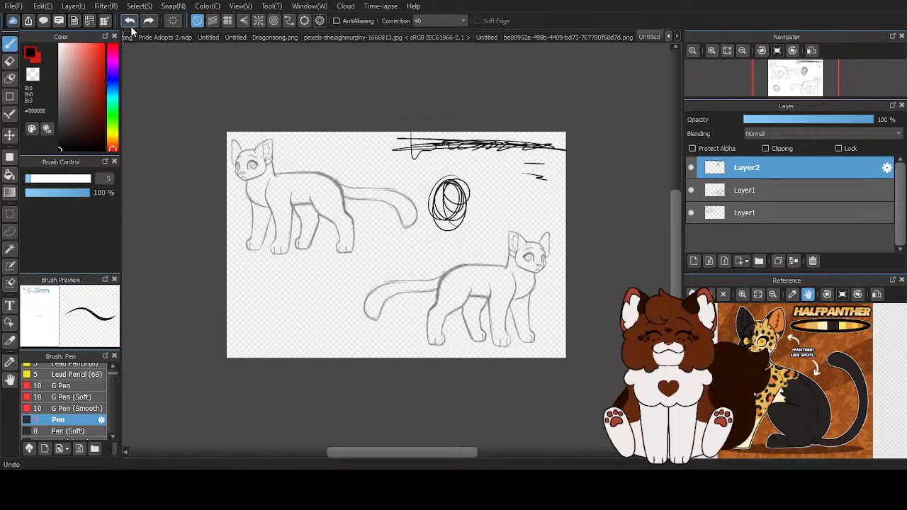
{"action": "left_click", "coordinate": [130, 25]}
{"action": "left_click", "coordinate": [131, 25]}
{"action": "left_click", "coordinate": [130, 26]}
{"action": "left_click", "coordinate": [130, 25]}
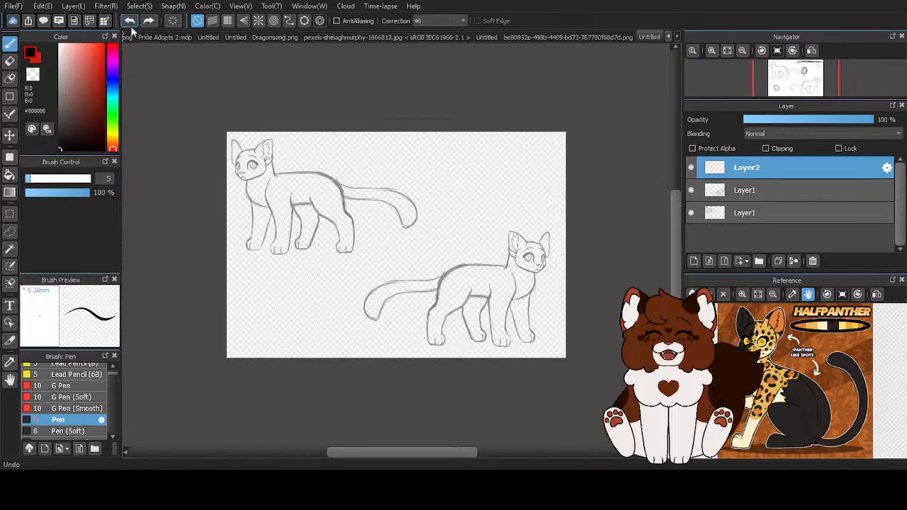
- Draw loose test circles and a rounded square beside the sketches, and undo them together with the mirrored duplicate
{"action": "mouse_move", "coordinate": [265, 298]}
{"action": "left_mouse_down"}
{"action": "mouse_move", "coordinate": [323, 293]}
{"action": "mouse_move", "coordinate": [300, 292]}
{"action": "left_mouse_up"}
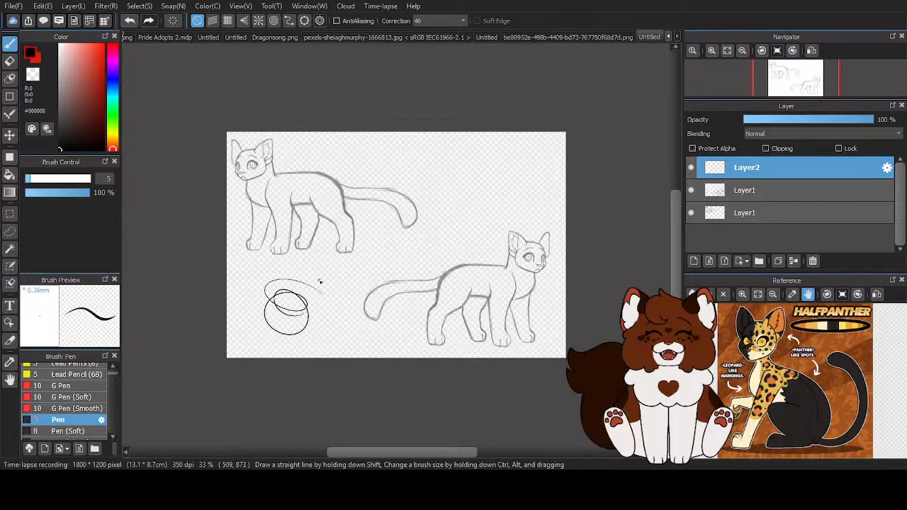
{"action": "mouse_move", "coordinate": [494, 192]}
{"action": "left_mouse_down"}
{"action": "mouse_move", "coordinate": [428, 220]}
{"action": "mouse_move", "coordinate": [464, 251]}
{"action": "mouse_move", "coordinate": [494, 193]}
{"action": "left_mouse_up"}
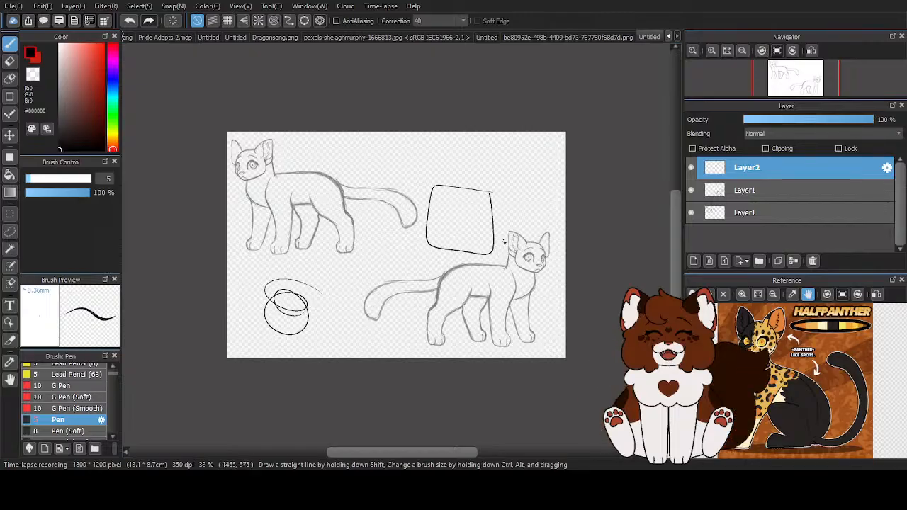
{"action": "left_click", "coordinate": [131, 26]}
{"action": "left_click", "coordinate": [130, 25]}
{"action": "left_click", "coordinate": [130, 26]}
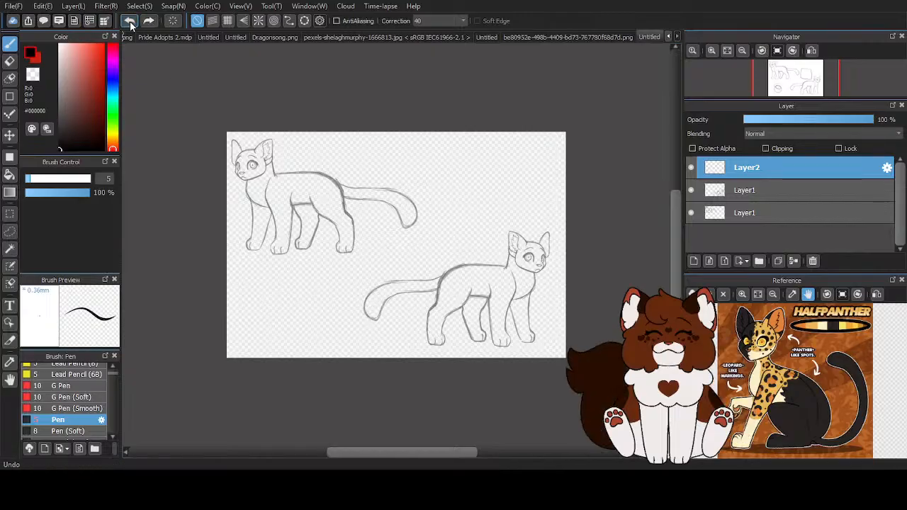
{"action": "left_click", "coordinate": [131, 26]}
{"action": "left_click", "coordinate": [130, 25]}
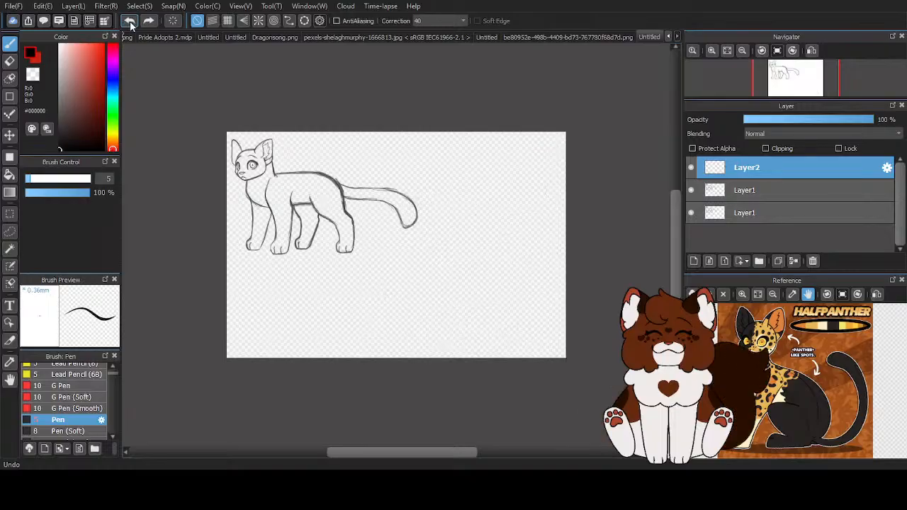
{"action": "left_click", "coordinate": [130, 25]}
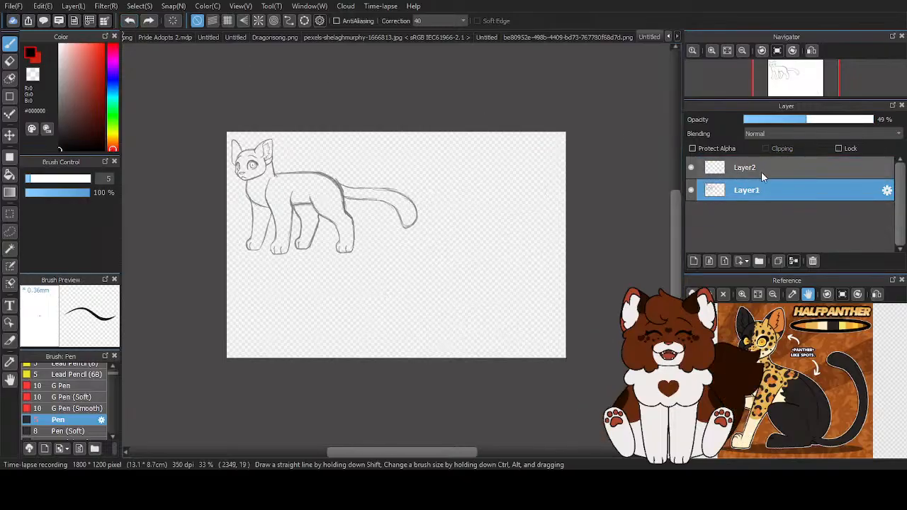
- Move the Layer1 sketch to the middle of the canvas and reactivate the Pen brush on Layer2
{"action": "left_click", "coordinate": [10, 136]}
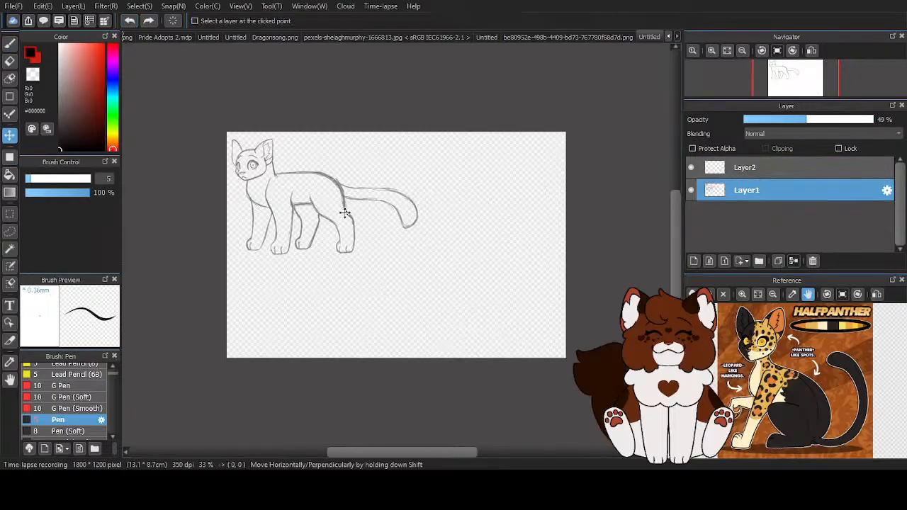
{"action": "left_click_drag", "start_coordinate": [355, 206], "coordinate": [426, 239]}
{"action": "left_click", "coordinate": [739, 177]}
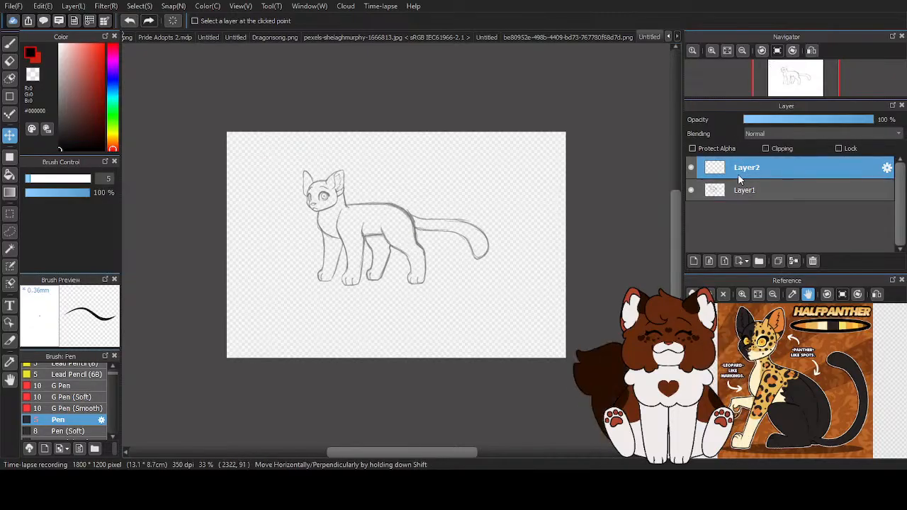
{"action": "left_click", "coordinate": [10, 44]}
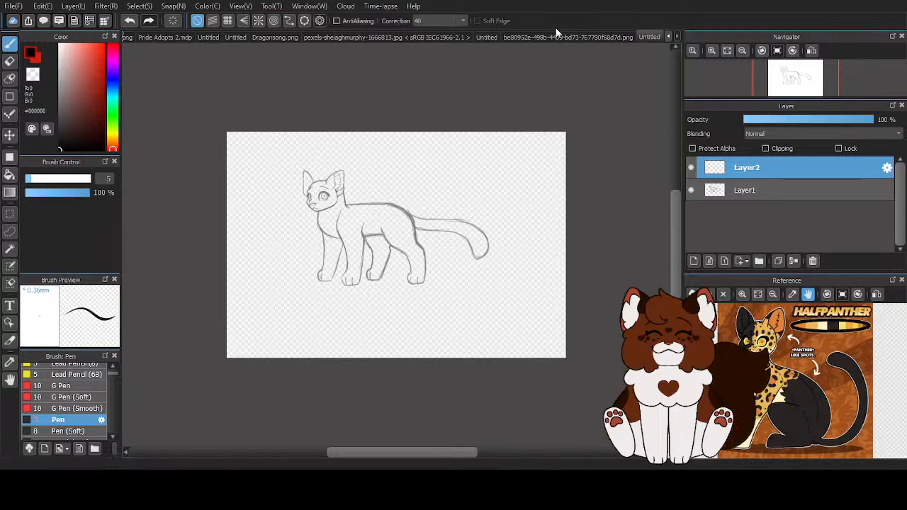
- Ink the outline of the feline's near ear on Layer2 in one continuous black stroke, undoing the first attempt
{"action": "scroll", "coordinate": [326, 199], "scroll_direction": "up", "scroll_amount": 5}
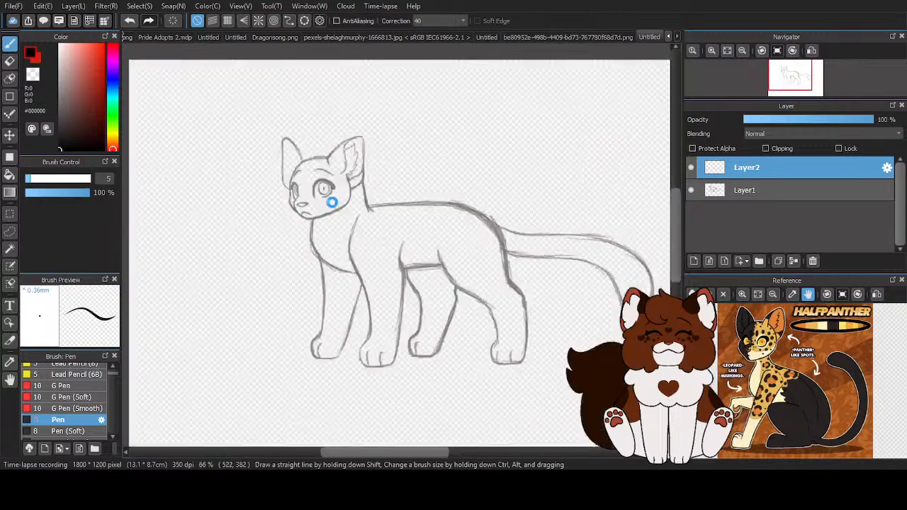
{"action": "scroll", "coordinate": [282, 217], "scroll_direction": "up", "scroll_amount": 3}
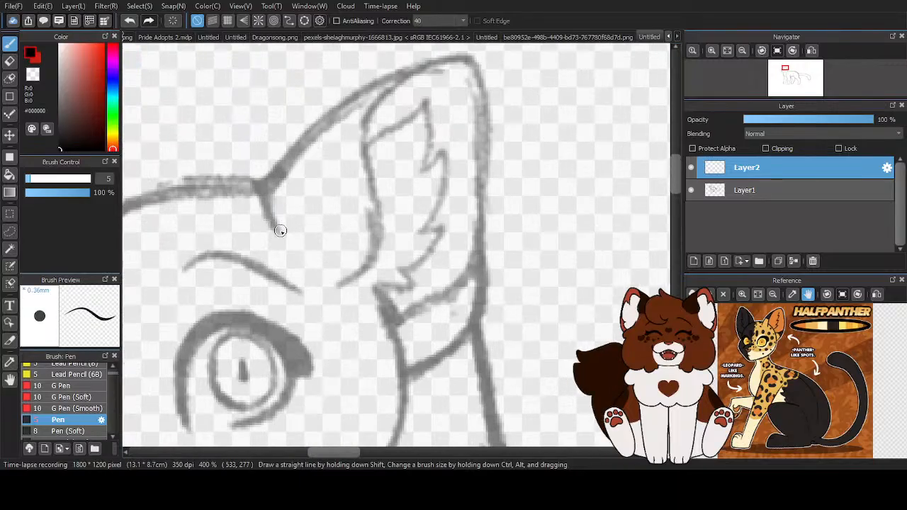
{"action": "mouse_move", "coordinate": [278, 225]}
{"action": "left_mouse_down"}
{"action": "mouse_move", "coordinate": [280, 165]}
{"action": "mouse_move", "coordinate": [359, 106]}
{"action": "mouse_move", "coordinate": [426, 66]}
{"action": "mouse_move", "coordinate": [460, 68]}
{"action": "mouse_move", "coordinate": [474, 87]}
{"action": "mouse_move", "coordinate": [483, 281]}
{"action": "mouse_move", "coordinate": [466, 339]}
{"action": "mouse_move", "coordinate": [397, 387]}
{"action": "left_mouse_up"}
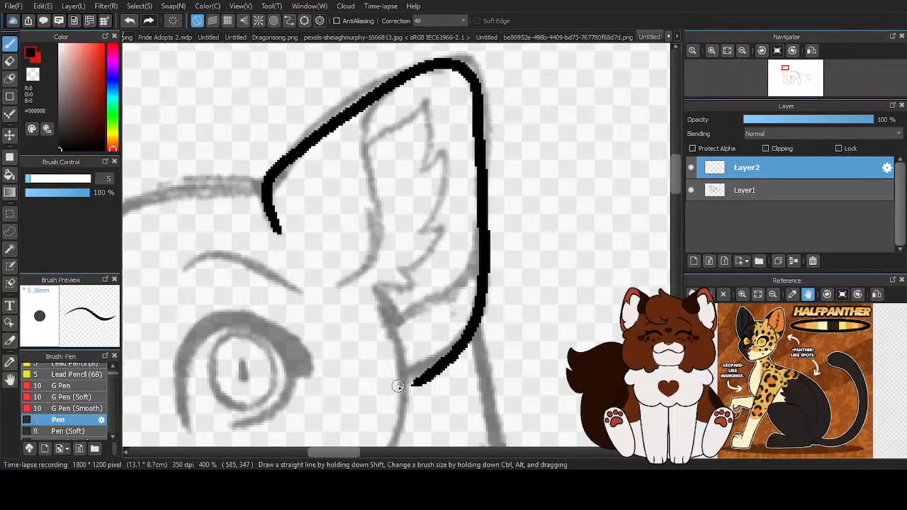
{"action": "left_click", "coordinate": [131, 21]}
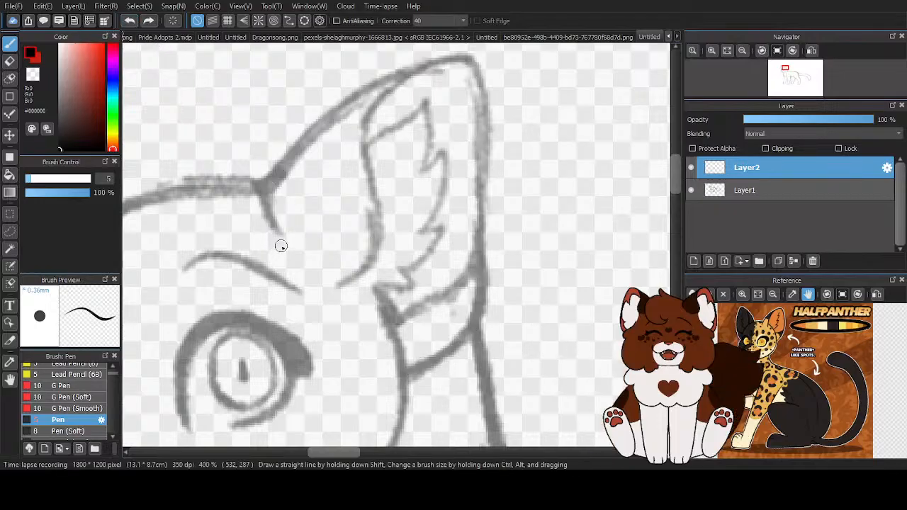
{"action": "mouse_move", "coordinate": [274, 234]}
{"action": "left_mouse_down"}
{"action": "mouse_move", "coordinate": [277, 172]}
{"action": "mouse_move", "coordinate": [310, 141]}
{"action": "mouse_move", "coordinate": [392, 86]}
{"action": "mouse_move", "coordinate": [455, 70]}
{"action": "mouse_move", "coordinate": [470, 91]}
{"action": "mouse_move", "coordinate": [475, 281]}
{"action": "mouse_move", "coordinate": [460, 327]}
{"action": "mouse_move", "coordinate": [407, 378]}
{"action": "left_mouse_up"}
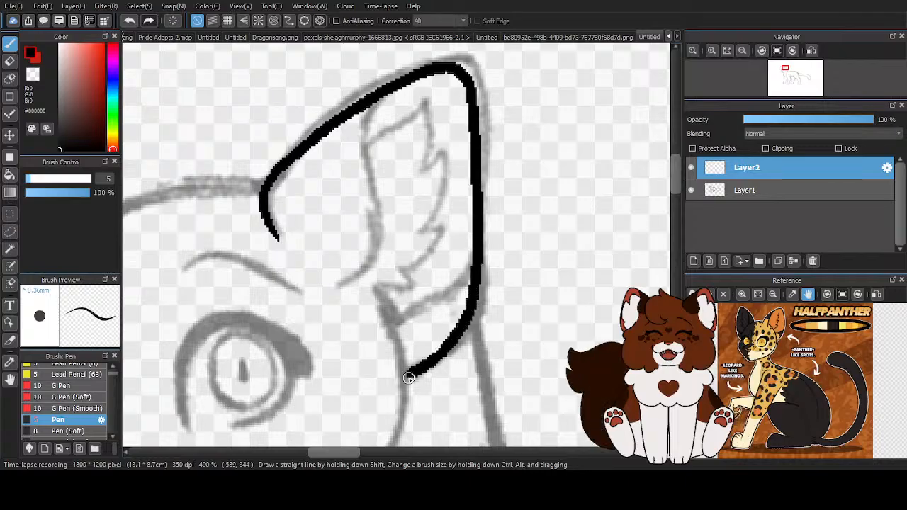
- Ink the inner edge of the near ear and its jagged fur tuft, redoing the tuft after undoing the first try
{"action": "scroll", "coordinate": [425, 296], "scroll_direction": "down", "scroll_amount": 3}
{"action": "scroll", "coordinate": [427, 275], "scroll_direction": "up", "scroll_amount": 3}
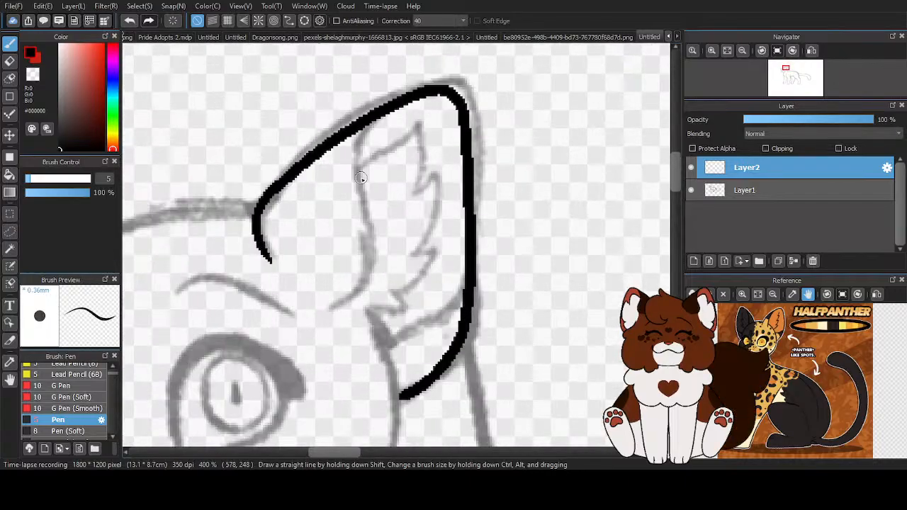
{"action": "mouse_move", "coordinate": [383, 112]}
{"action": "left_mouse_down"}
{"action": "mouse_move", "coordinate": [359, 144]}
{"action": "mouse_move", "coordinate": [357, 274]}
{"action": "mouse_move", "coordinate": [324, 306]}
{"action": "left_mouse_up"}
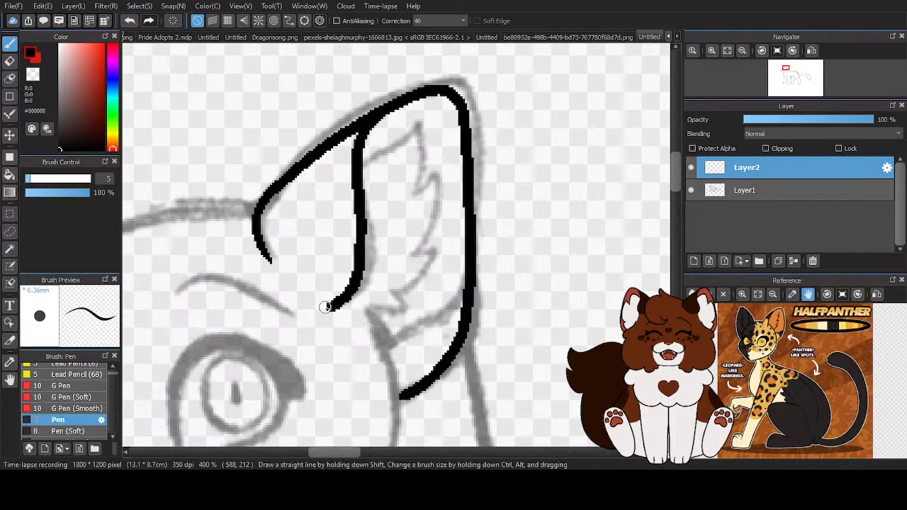
{"action": "mouse_move", "coordinate": [358, 166]}
{"action": "left_mouse_down"}
{"action": "mouse_move", "coordinate": [415, 120]}
{"action": "mouse_move", "coordinate": [422, 210]}
{"action": "mouse_move", "coordinate": [450, 177]}
{"action": "mouse_move", "coordinate": [445, 224]}
{"action": "mouse_move", "coordinate": [412, 263]}
{"action": "mouse_move", "coordinate": [409, 310]}
{"action": "mouse_move", "coordinate": [390, 298]}
{"action": "mouse_move", "coordinate": [374, 315]}
{"action": "left_mouse_up"}
{"action": "scroll", "coordinate": [403, 220], "scroll_direction": "down", "scroll_amount": 2}
{"action": "left_click", "coordinate": [130, 21]}
{"action": "left_click", "coordinate": [130, 22]}
{"action": "left_click", "coordinate": [131, 21]}
{"action": "scroll", "coordinate": [406, 243], "scroll_direction": "up", "scroll_amount": 1}
{"action": "scroll", "coordinate": [406, 243], "scroll_direction": "up", "scroll_amount": 1}
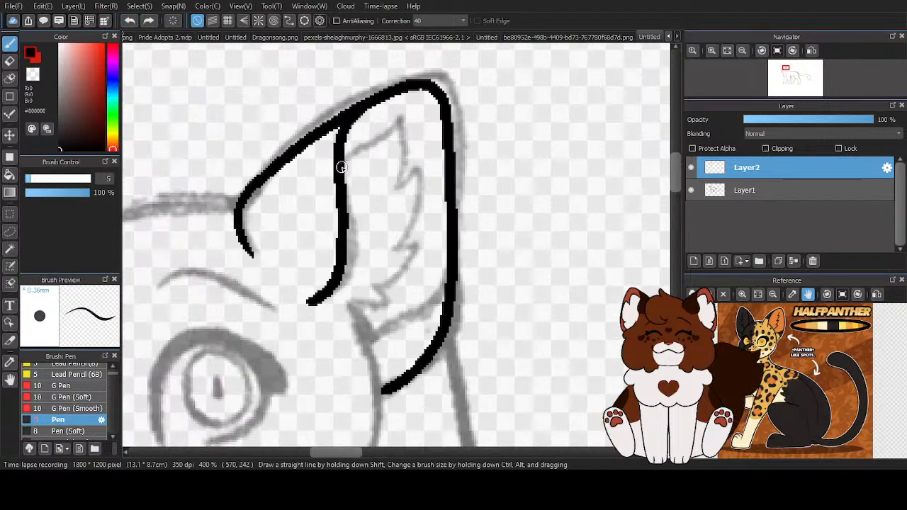
{"action": "mouse_move", "coordinate": [344, 168]}
{"action": "left_mouse_down"}
{"action": "mouse_move", "coordinate": [391, 115]}
{"action": "mouse_move", "coordinate": [390, 188]}
{"action": "mouse_move", "coordinate": [417, 167]}
{"action": "mouse_move", "coordinate": [419, 190]}
{"action": "mouse_move", "coordinate": [380, 259]}
{"action": "mouse_move", "coordinate": [401, 279]}
{"action": "mouse_move", "coordinate": [368, 292]}
{"action": "left_mouse_up"}
{"action": "scroll", "coordinate": [378, 230], "scroll_direction": "down", "scroll_amount": 3}
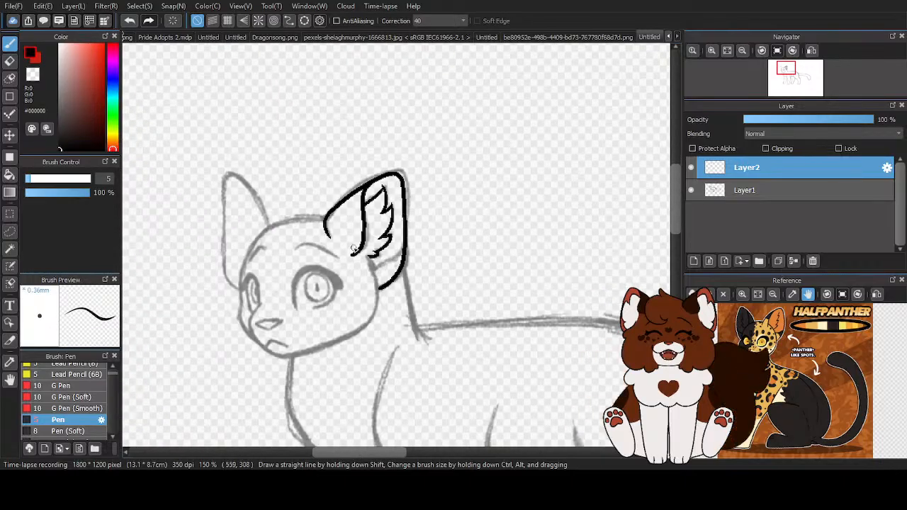
- Ink the curved fold line across the base of the near ear
{"action": "scroll", "coordinate": [370, 245], "scroll_direction": "up", "scroll_amount": 2}
{"action": "scroll", "coordinate": [424, 241], "scroll_direction": "up", "scroll_amount": 3}
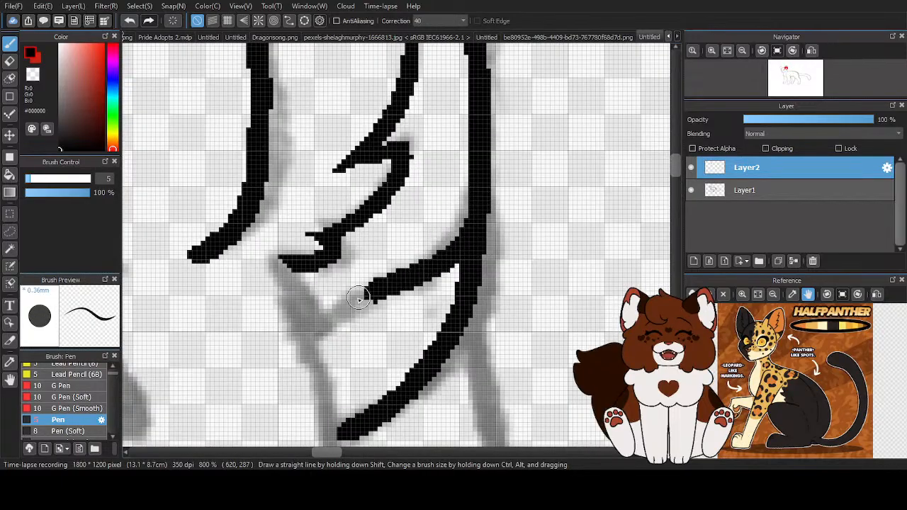
{"action": "scroll", "coordinate": [481, 227], "scroll_direction": "down", "scroll_amount": 5}
{"action": "scroll", "coordinate": [417, 290], "scroll_direction": "up", "scroll_amount": 3}
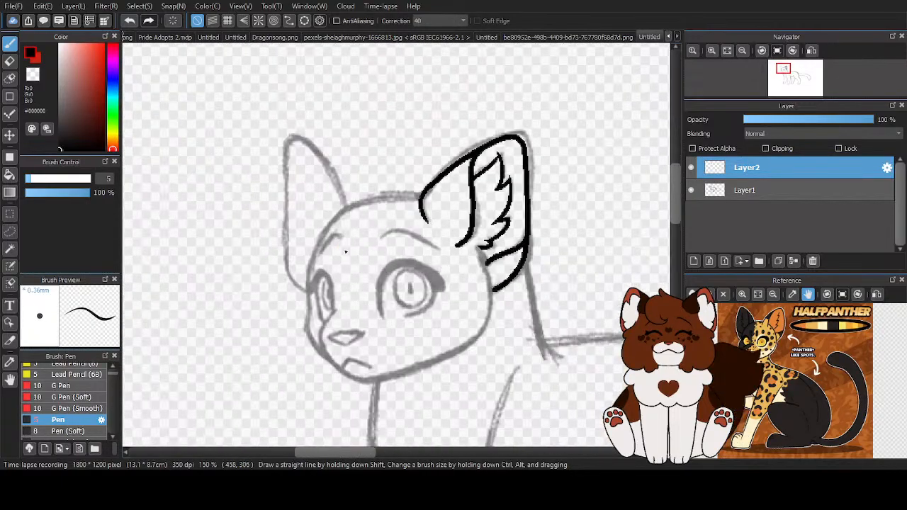
- Ink the top of the head from the near ear over the forehead and down the far side of the face
{"action": "mouse_move", "coordinate": [466, 172]}
{"action": "left_mouse_down"}
{"action": "mouse_move", "coordinate": [343, 183]}
{"action": "mouse_move", "coordinate": [248, 306]}
{"action": "left_mouse_up"}
{"action": "scroll", "coordinate": [261, 229], "scroll_direction": "down", "scroll_amount": 3}
{"action": "scroll", "coordinate": [260, 229], "scroll_direction": "up", "scroll_amount": 2}
{"action": "scroll", "coordinate": [261, 229], "scroll_direction": "up", "scroll_amount": 1}
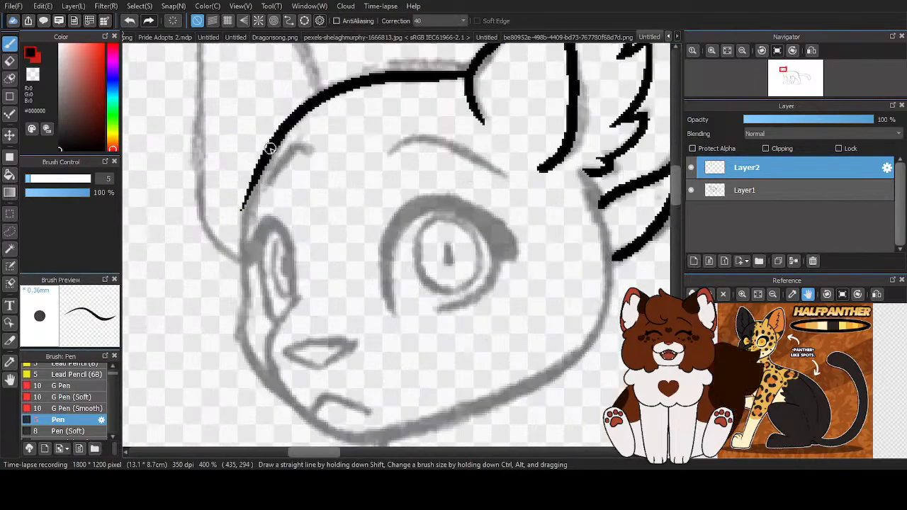
{"action": "mouse_move", "coordinate": [249, 185]}
{"action": "left_mouse_down"}
{"action": "mouse_move", "coordinate": [245, 300]}
{"action": "mouse_move", "coordinate": [263, 375]}
{"action": "mouse_move", "coordinate": [282, 386]}
{"action": "left_mouse_up"}
- Ink the muzzle contour, chin and jawline around the cheek up to the near ear's base
{"action": "left_click_drag", "start_coordinate": [340, 389], "coordinate": [284, 306]}
{"action": "mouse_move", "coordinate": [242, 209]}
{"action": "left_mouse_down"}
{"action": "mouse_move", "coordinate": [211, 275]}
{"action": "mouse_move", "coordinate": [245, 332]}
{"action": "mouse_move", "coordinate": [308, 358]}
{"action": "left_mouse_up"}
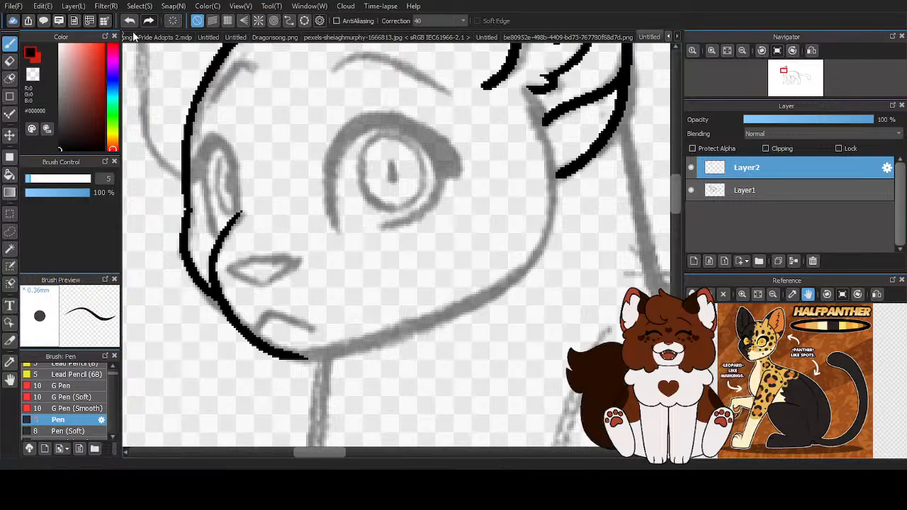
{"action": "key", "text": "ctrl+z"}
{"action": "mouse_move", "coordinate": [237, 217]}
{"action": "left_mouse_down"}
{"action": "mouse_move", "coordinate": [214, 267]}
{"action": "mouse_move", "coordinate": [220, 304]}
{"action": "mouse_move", "coordinate": [285, 349]}
{"action": "mouse_move", "coordinate": [361, 339]}
{"action": "mouse_move", "coordinate": [429, 313]}
{"action": "mouse_move", "coordinate": [494, 285]}
{"action": "mouse_move", "coordinate": [535, 252]}
{"action": "mouse_move", "coordinate": [533, 125]}
{"action": "mouse_move", "coordinate": [541, 225]}
{"action": "mouse_move", "coordinate": [491, 286]}
{"action": "mouse_move", "coordinate": [519, 270]}
{"action": "mouse_move", "coordinate": [548, 220]}
{"action": "mouse_move", "coordinate": [525, 111]}
{"action": "left_mouse_up"}
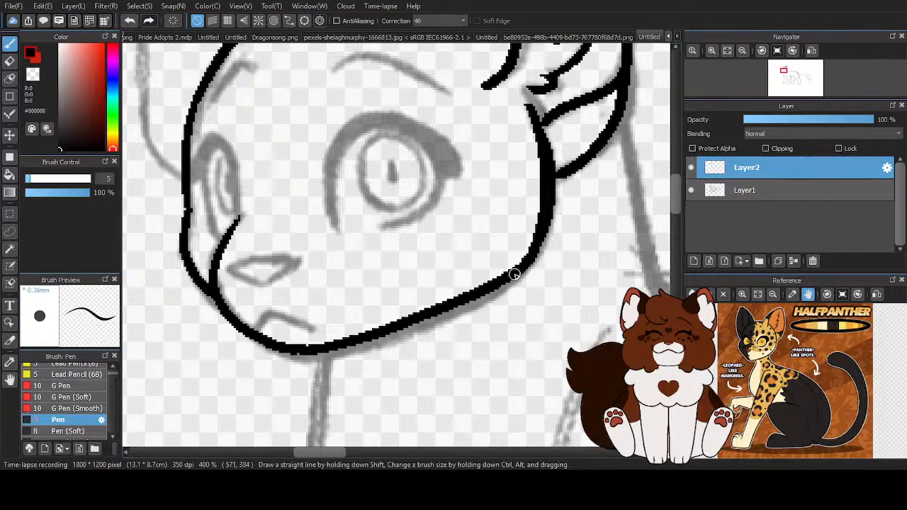
- Trim the inner edge of the cheek line with the transparent colour and connect the ear-base lines to it in black
{"action": "scroll", "coordinate": [516, 272], "scroll_direction": "down", "scroll_amount": 2}
{"action": "scroll", "coordinate": [586, 213], "scroll_direction": "up", "scroll_amount": 2}
{"action": "scroll", "coordinate": [490, 260], "scroll_direction": "up", "scroll_amount": 2}
{"action": "key", "text": "z"}
{"action": "mouse_move", "coordinate": [402, 81]}
{"action": "left_mouse_down"}
{"action": "mouse_move", "coordinate": [443, 215]}
{"action": "mouse_move", "coordinate": [429, 319]}
{"action": "left_mouse_up"}
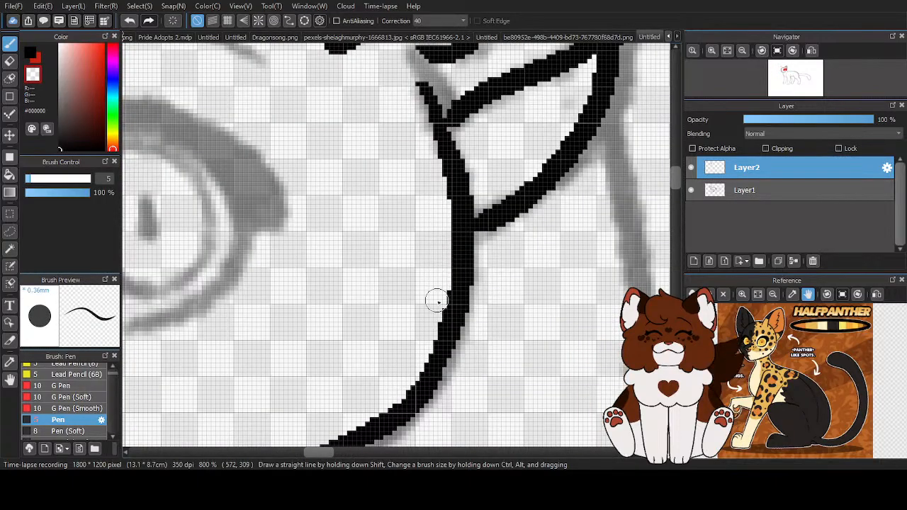
{"action": "key", "text": "x"}
{"action": "mouse_move", "coordinate": [467, 104]}
{"action": "left_mouse_down"}
{"action": "mouse_move", "coordinate": [441, 125]}
{"action": "mouse_move", "coordinate": [450, 122]}
{"action": "left_mouse_up"}
{"action": "left_click_drag", "start_coordinate": [461, 227], "coordinate": [503, 220]}
{"action": "scroll", "coordinate": [503, 219], "scroll_direction": "down", "scroll_amount": 3}
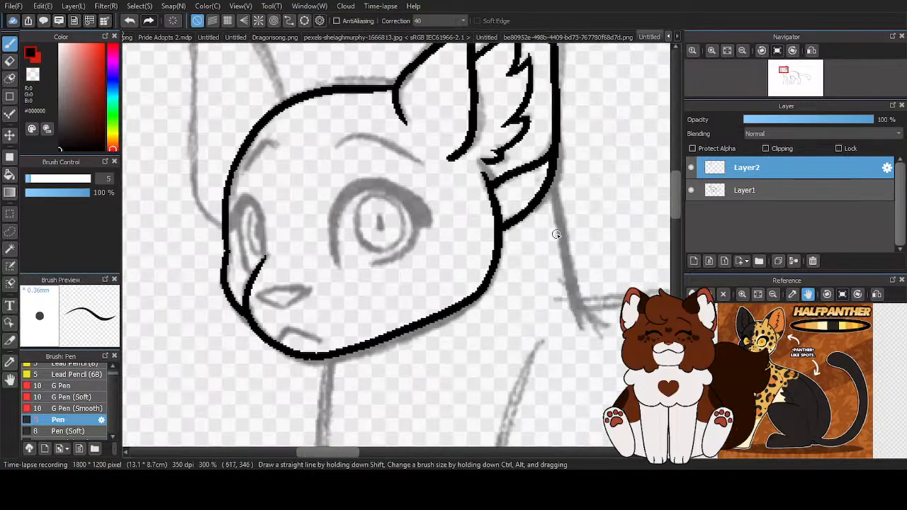
{"action": "scroll", "coordinate": [339, 242], "scroll_direction": "down", "scroll_amount": 2}
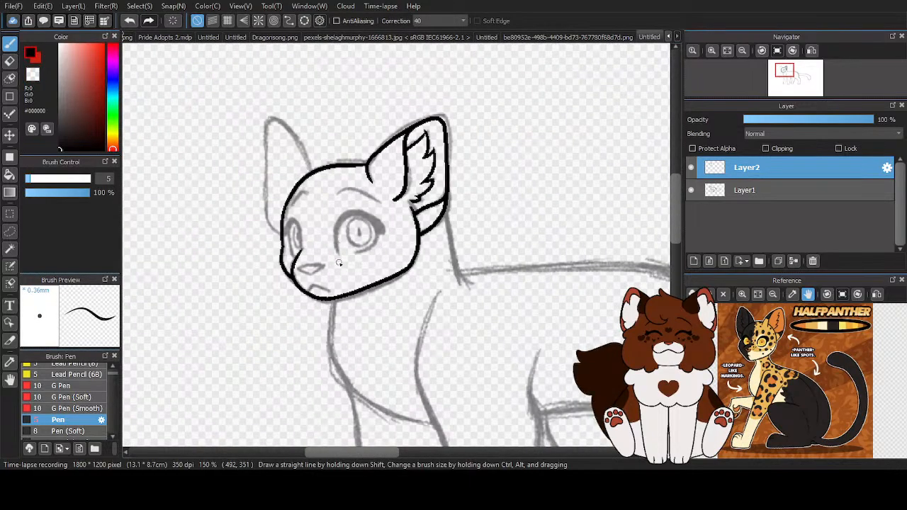
- Check the line art without the sketch layer, and clean up the junction of the muzzle line and chin contour with black and transparent strokes
{"action": "left_click", "coordinate": [691, 189]}
{"action": "left_click", "coordinate": [691, 190]}
{"action": "scroll", "coordinate": [298, 276], "scroll_direction": "up", "scroll_amount": 4}
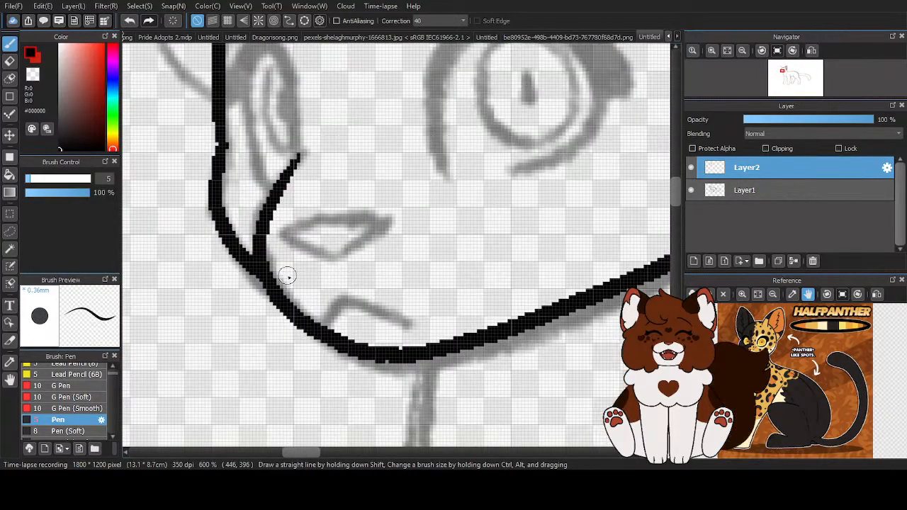
{"action": "mouse_move", "coordinate": [263, 243]}
{"action": "left_mouse_down"}
{"action": "mouse_move", "coordinate": [295, 308]}
{"action": "mouse_move", "coordinate": [328, 322]}
{"action": "left_mouse_up"}
{"action": "key", "text": "z"}
{"action": "mouse_move", "coordinate": [274, 239]}
{"action": "left_mouse_down"}
{"action": "mouse_move", "coordinate": [300, 295]}
{"action": "mouse_move", "coordinate": [339, 319]}
{"action": "left_mouse_up"}
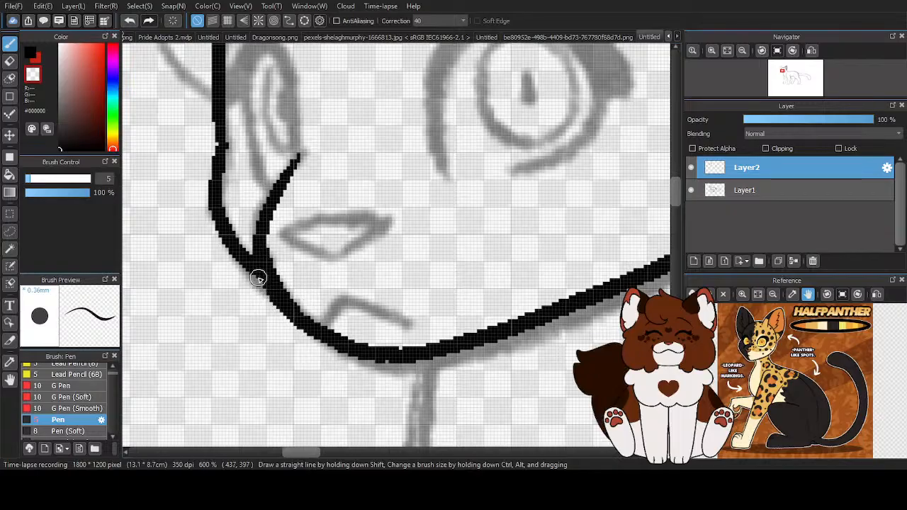
{"action": "scroll", "coordinate": [286, 279], "scroll_direction": "down", "scroll_amount": 3}
{"action": "key", "text": "z"}
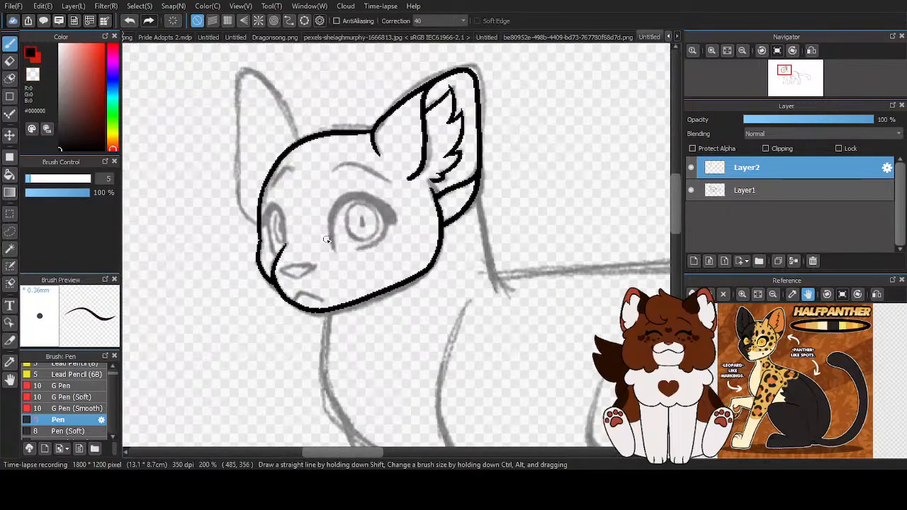
{"action": "scroll", "coordinate": [315, 268], "scroll_direction": "up", "scroll_amount": 3}
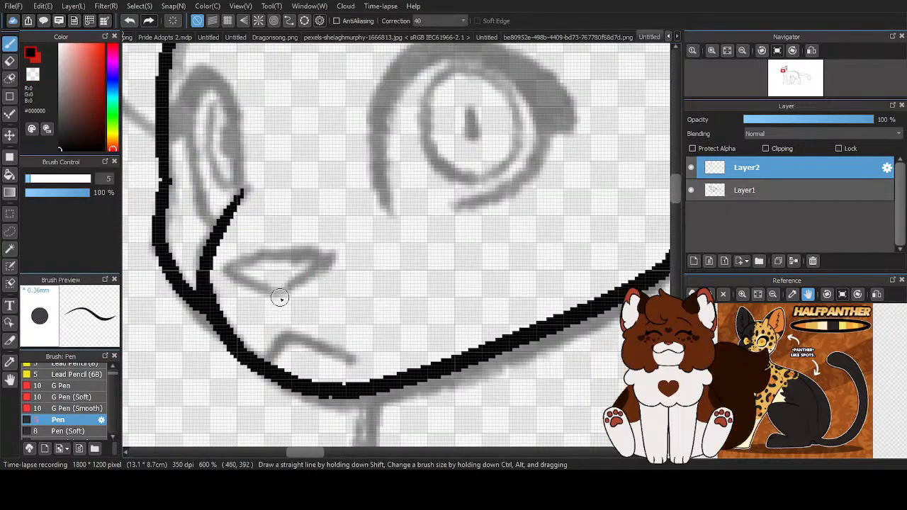
{"action": "left_click_drag", "start_coordinate": [323, 265], "coordinate": [233, 275]}
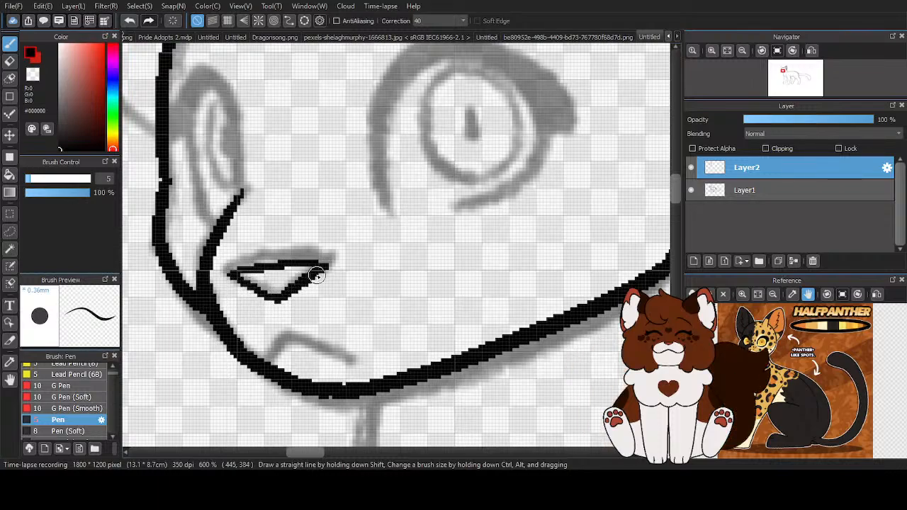
{"action": "scroll", "coordinate": [372, 293], "scroll_direction": "up", "scroll_amount": 1}
{"action": "key", "text": "z"}
{"action": "mouse_move", "coordinate": [263, 297]}
{"action": "left_mouse_down"}
{"action": "mouse_move", "coordinate": [338, 292]}
{"action": "mouse_move", "coordinate": [358, 273]}
{"action": "mouse_move", "coordinate": [294, 289]}
{"action": "left_mouse_up"}
{"action": "key", "text": "z"}
{"action": "left_click_drag", "start_coordinate": [173, 283], "coordinate": [199, 279]}
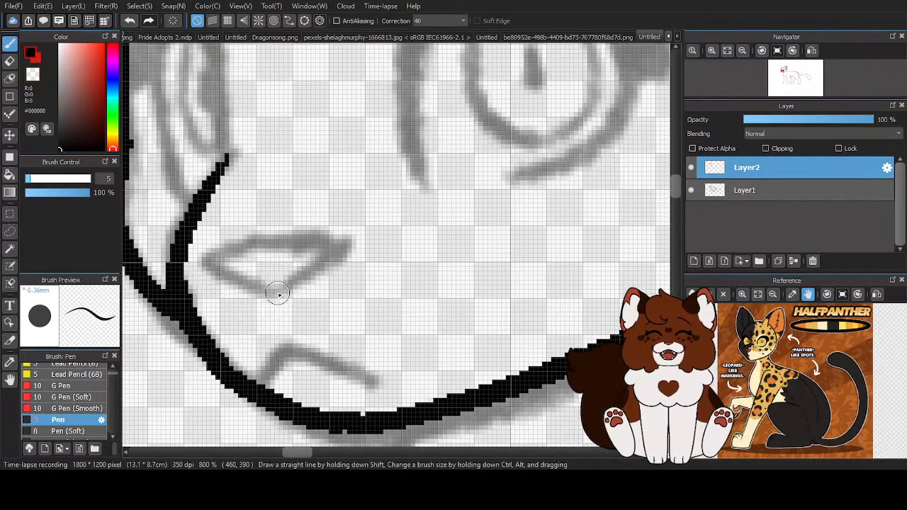
- Ink the closed nose outline in black over the sketch and trim its corners with the transparent colour
{"action": "mouse_move", "coordinate": [299, 283]}
{"action": "left_mouse_down"}
{"action": "mouse_move", "coordinate": [337, 255]}
{"action": "mouse_move", "coordinate": [254, 251]}
{"action": "mouse_move", "coordinate": [209, 265]}
{"action": "mouse_move", "coordinate": [278, 294]}
{"action": "mouse_move", "coordinate": [301, 281]}
{"action": "left_mouse_up"}
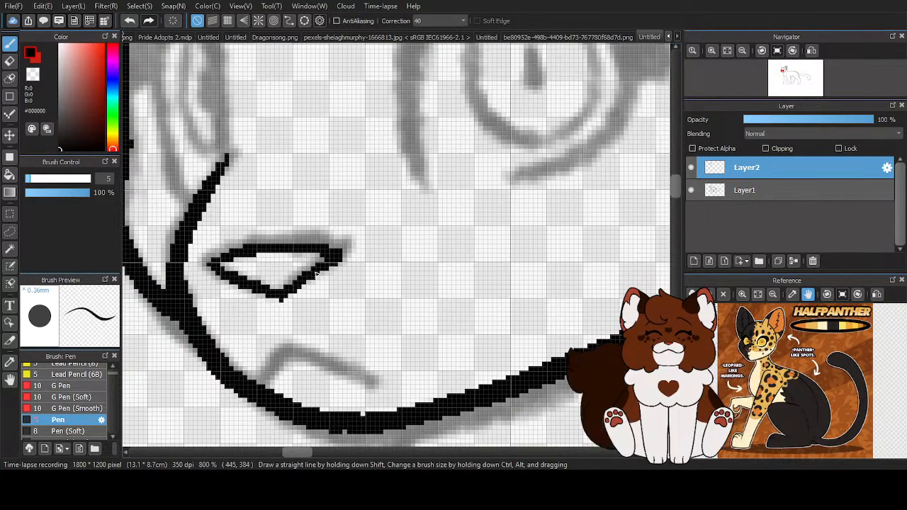
{"action": "key", "text": "z"}
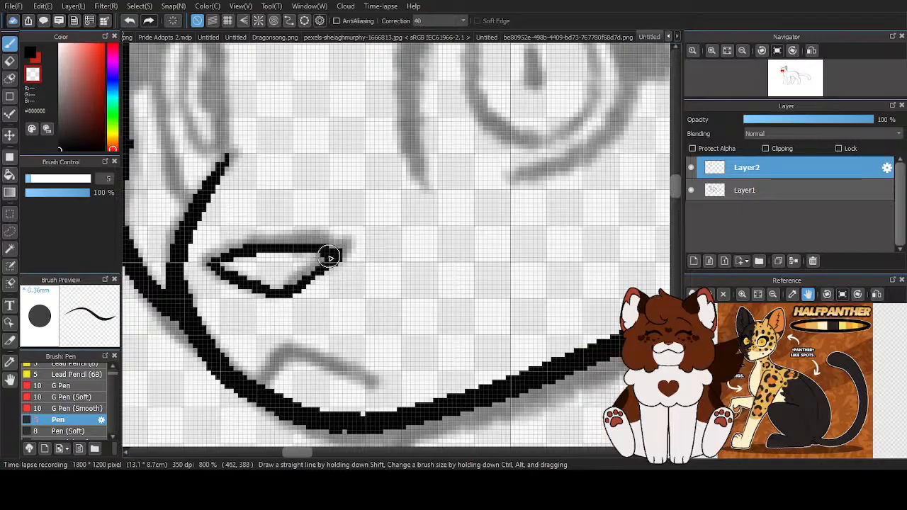
{"action": "mouse_move", "coordinate": [211, 261]}
{"action": "left_mouse_down"}
{"action": "mouse_move", "coordinate": [232, 274]}
{"action": "mouse_move", "coordinate": [311, 279]}
{"action": "mouse_move", "coordinate": [282, 292]}
{"action": "mouse_move", "coordinate": [324, 272]}
{"action": "left_mouse_up"}
{"action": "scroll", "coordinate": [347, 300], "scroll_direction": "down", "scroll_amount": 5}
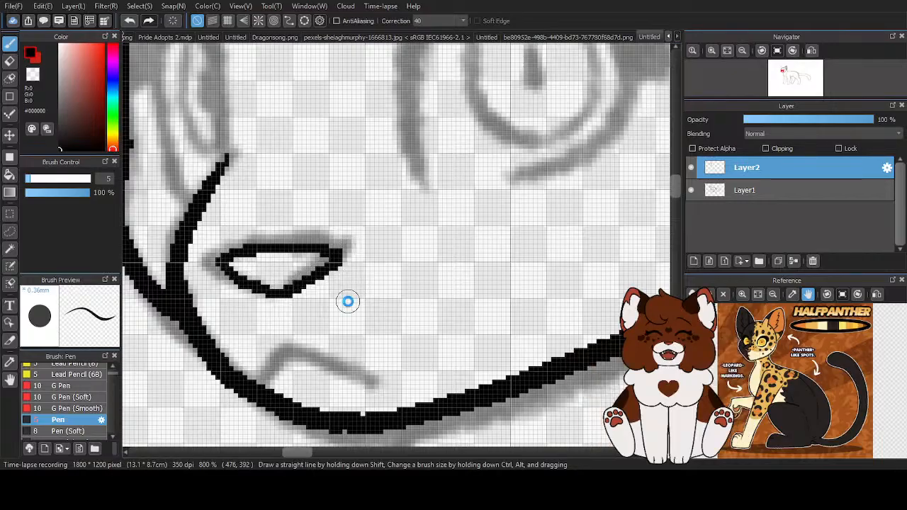
- Ink the mouth as an angled black line rising from the chin contour and sloping back toward the cheek
{"action": "scroll", "coordinate": [266, 266], "scroll_direction": "up", "scroll_amount": 4}
{"action": "mouse_move", "coordinate": [279, 269]}
{"action": "left_mouse_down"}
{"action": "mouse_move", "coordinate": [343, 293]}
{"action": "mouse_move", "coordinate": [258, 290]}
{"action": "mouse_move", "coordinate": [251, 300]}
{"action": "mouse_move", "coordinate": [280, 272]}
{"action": "left_mouse_up"}
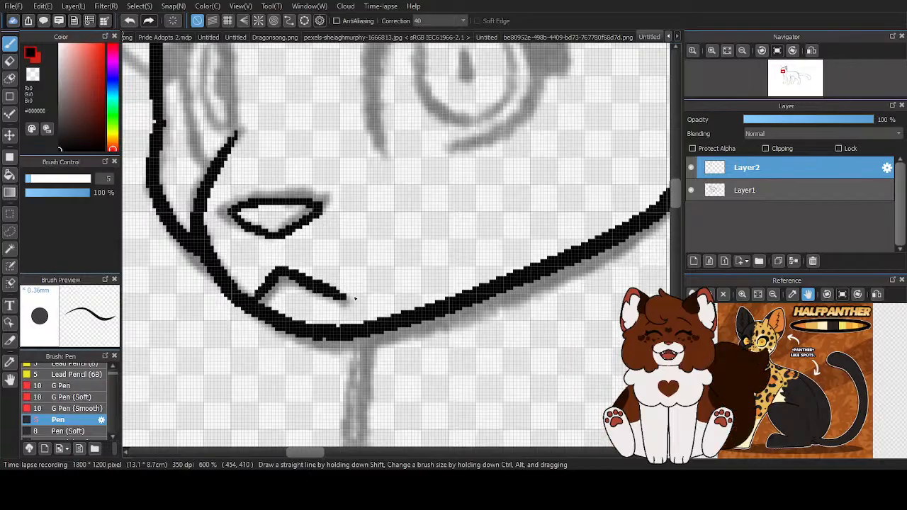
{"action": "scroll", "coordinate": [338, 251], "scroll_direction": "down", "scroll_amount": 3}
{"action": "scroll", "coordinate": [306, 312], "scroll_direction": "up", "scroll_amount": 4}
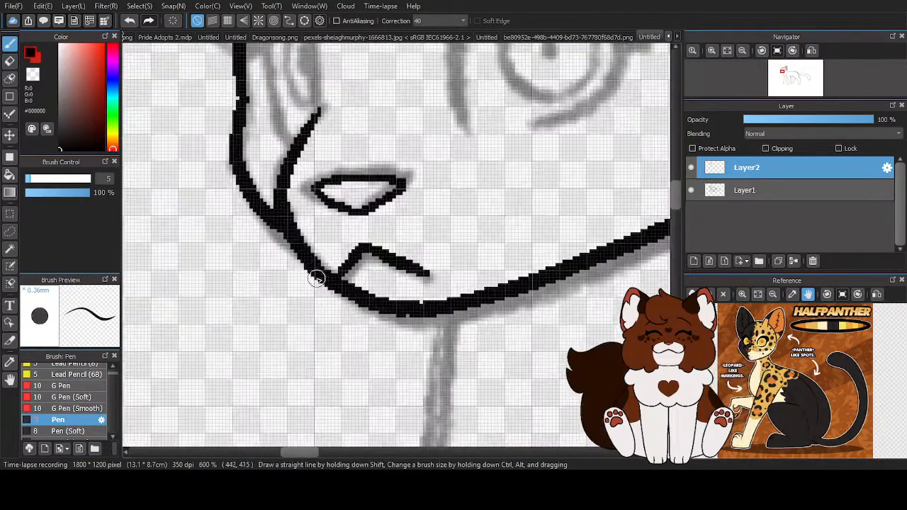
{"action": "scroll", "coordinate": [298, 289], "scroll_direction": "down", "scroll_amount": 5}
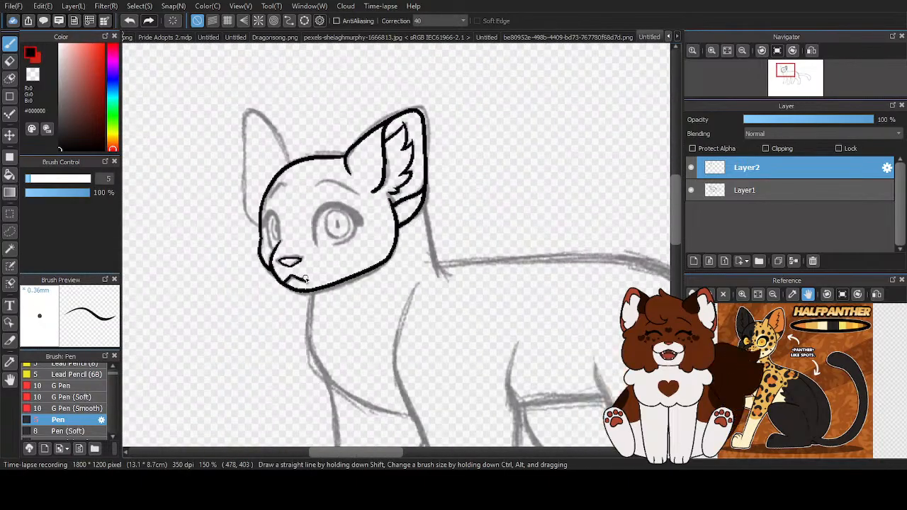
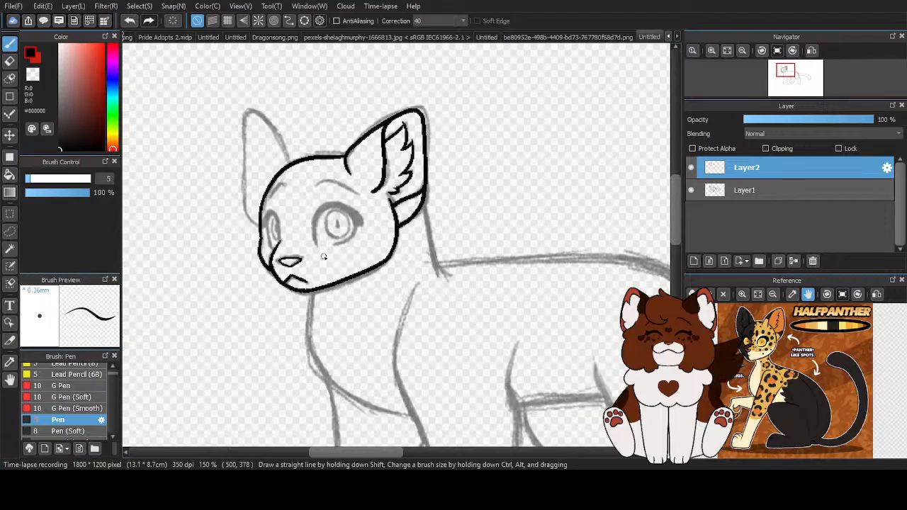
- Lasso the nose outline, shift it 1 pixel toward the muzzle with a transform, apply it and clear the selection
{"action": "scroll", "coordinate": [256, 279], "scroll_direction": "up", "scroll_amount": 3}
{"action": "scroll", "coordinate": [347, 253], "scroll_direction": "up", "scroll_amount": 1}
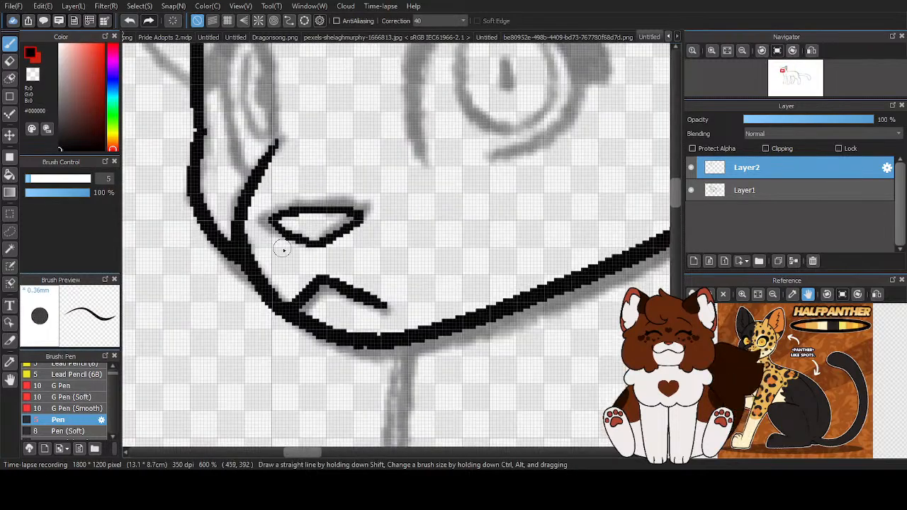
{"action": "key", "text": "l"}
{"action": "left_click_drag", "start_coordinate": [414, 193], "coordinate": [284, 196]}
{"action": "left_click_drag", "start_coordinate": [353, 261], "coordinate": [421, 233]}
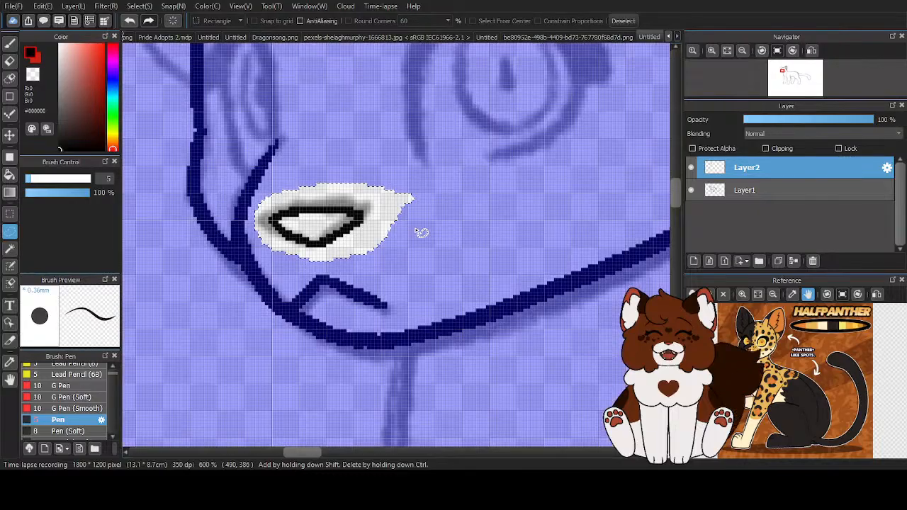
{"action": "key", "text": "v"}
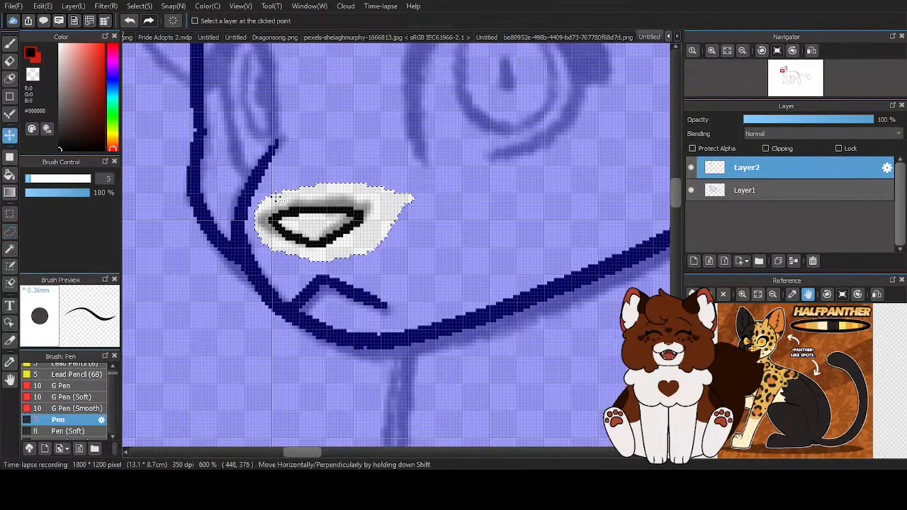
{"action": "key", "text": "ctrl+t"}
{"action": "left_click_drag", "start_coordinate": [303, 204], "coordinate": [299, 205]}
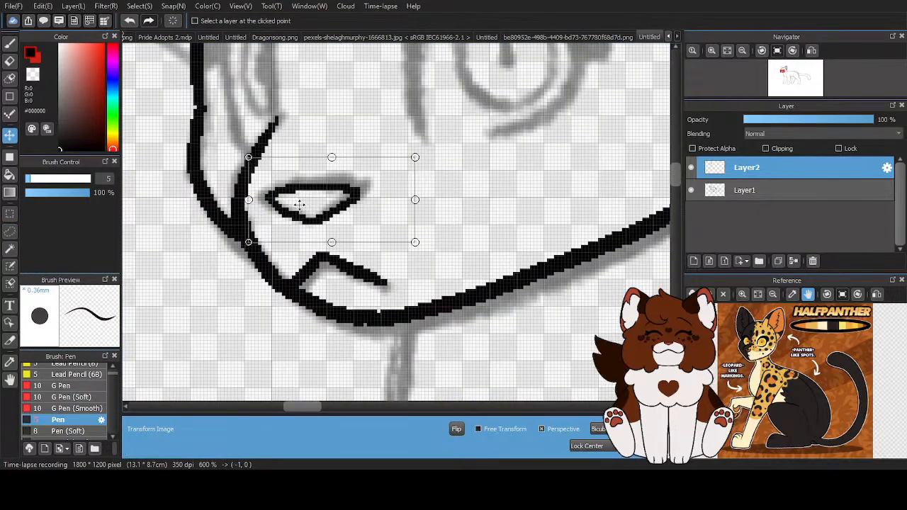
{"action": "scroll", "coordinate": [295, 240], "scroll_direction": "down", "scroll_amount": 2}
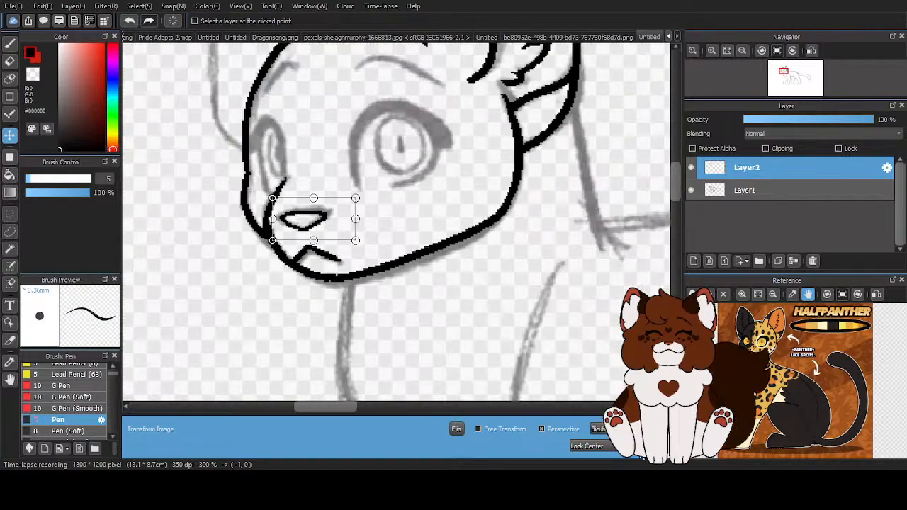
{"action": "key", "text": "Return"}
{"action": "scroll", "coordinate": [294, 234], "scroll_direction": "down", "scroll_amount": 2}
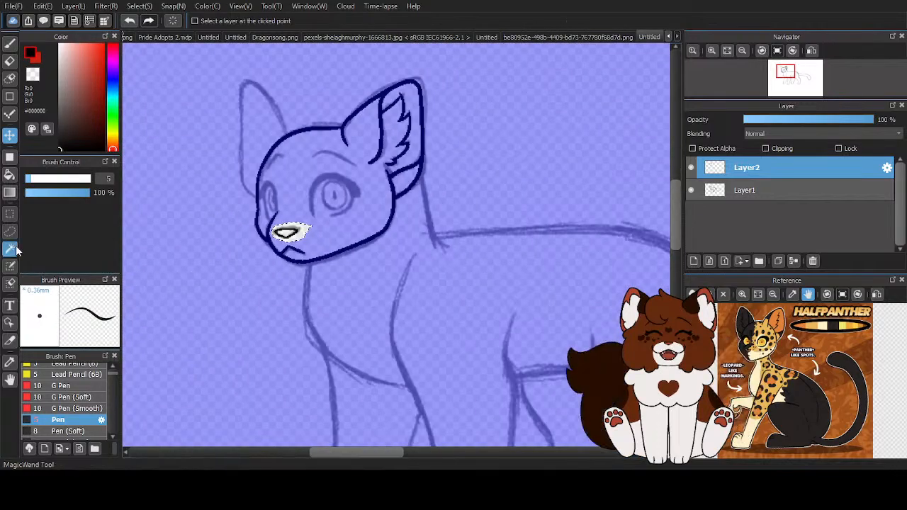
{"action": "left_click", "coordinate": [15, 248]}
{"action": "left_click", "coordinate": [653, 24]}
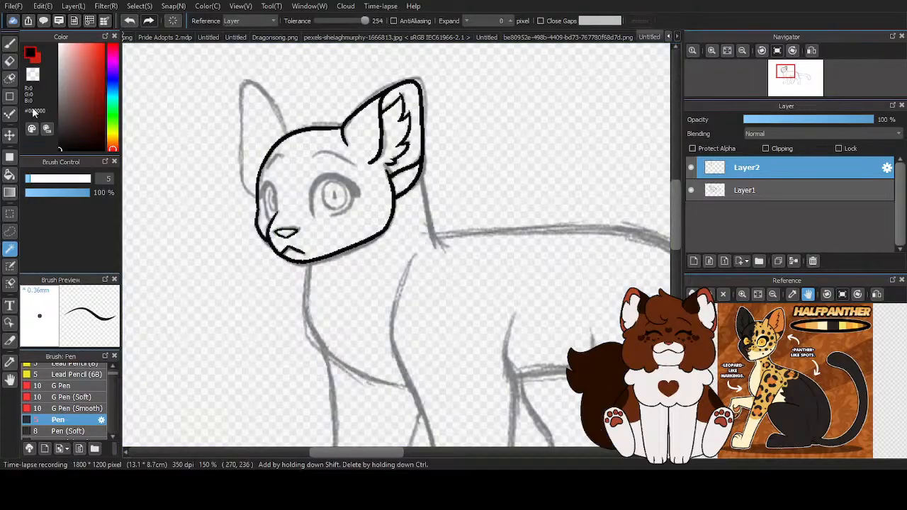
- Ink the near eye's outline with the Pen in black, with a thick upper lid, pointed outer corner and open lower lid
{"action": "left_click", "coordinate": [9, 43]}
{"action": "scroll", "coordinate": [335, 199], "scroll_direction": "up", "scroll_amount": 4}
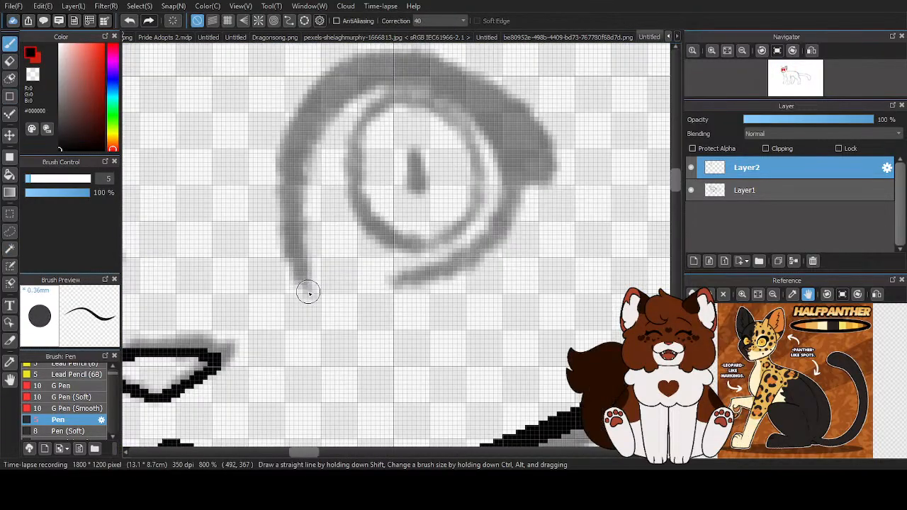
{"action": "left_click_drag", "start_coordinate": [308, 290], "coordinate": [291, 222]}
{"action": "mouse_move", "coordinate": [315, 104]}
{"action": "left_mouse_down"}
{"action": "mouse_move", "coordinate": [364, 67]}
{"action": "mouse_move", "coordinate": [393, 61]}
{"action": "left_mouse_up"}
{"action": "scroll", "coordinate": [278, 179], "scroll_direction": "down", "scroll_amount": 2}
{"action": "scroll", "coordinate": [309, 136], "scroll_direction": "up", "scroll_amount": 2}
{"action": "mouse_move", "coordinate": [339, 332]}
{"action": "left_mouse_down"}
{"action": "mouse_move", "coordinate": [324, 329]}
{"action": "mouse_move", "coordinate": [446, 277]}
{"action": "mouse_move", "coordinate": [449, 163]}
{"action": "mouse_move", "coordinate": [335, 110]}
{"action": "mouse_move", "coordinate": [244, 173]}
{"action": "mouse_move", "coordinate": [329, 117]}
{"action": "mouse_move", "coordinate": [447, 191]}
{"action": "mouse_move", "coordinate": [432, 285]}
{"action": "mouse_move", "coordinate": [335, 331]}
{"action": "mouse_move", "coordinate": [425, 297]}
{"action": "mouse_move", "coordinate": [458, 230]}
{"action": "left_mouse_up"}
{"action": "mouse_move", "coordinate": [401, 117]}
{"action": "left_mouse_down"}
{"action": "mouse_move", "coordinate": [467, 166]}
{"action": "mouse_move", "coordinate": [487, 209]}
{"action": "mouse_move", "coordinate": [456, 192]}
{"action": "mouse_move", "coordinate": [464, 172]}
{"action": "left_mouse_up"}
{"action": "scroll", "coordinate": [446, 187], "scroll_direction": "down", "scroll_amount": 5}
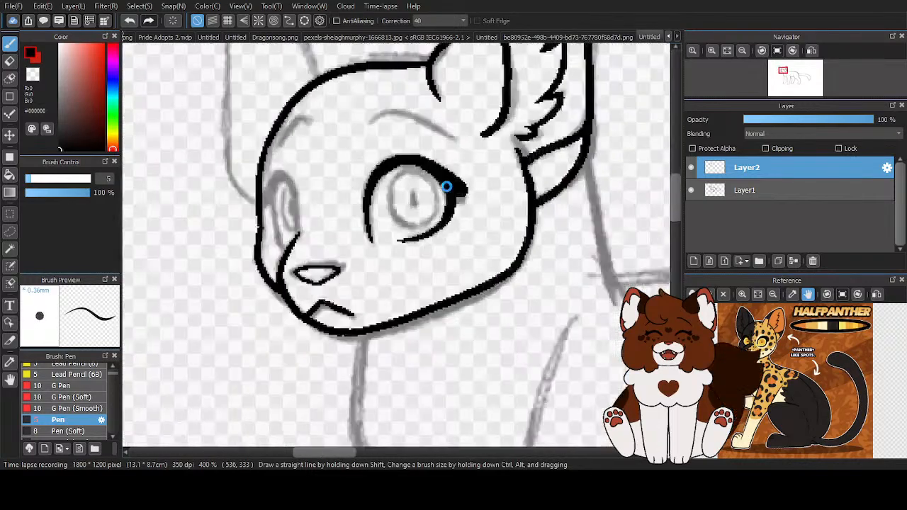
- Ink the near eye's oval iris outline in black and clean its edge with the transparent colour
{"action": "scroll", "coordinate": [445, 186], "scroll_direction": "up", "scroll_amount": 5}
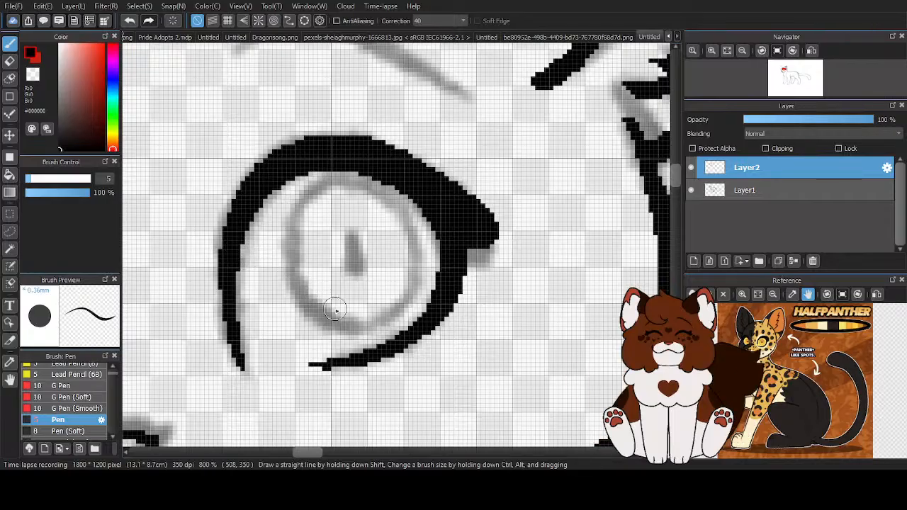
{"action": "scroll", "coordinate": [376, 330], "scroll_direction": "up", "scroll_amount": 1}
{"action": "mouse_move", "coordinate": [386, 126]}
{"action": "left_mouse_down"}
{"action": "mouse_move", "coordinate": [333, 112]}
{"action": "mouse_move", "coordinate": [287, 129]}
{"action": "mouse_move", "coordinate": [258, 184]}
{"action": "mouse_move", "coordinate": [264, 254]}
{"action": "mouse_move", "coordinate": [288, 295]}
{"action": "mouse_move", "coordinate": [327, 324]}
{"action": "mouse_move", "coordinate": [378, 324]}
{"action": "mouse_move", "coordinate": [415, 305]}
{"action": "mouse_move", "coordinate": [439, 271]}
{"action": "mouse_move", "coordinate": [440, 211]}
{"action": "mouse_move", "coordinate": [425, 167]}
{"action": "mouse_move", "coordinate": [407, 137]}
{"action": "mouse_move", "coordinate": [367, 119]}
{"action": "left_mouse_up"}
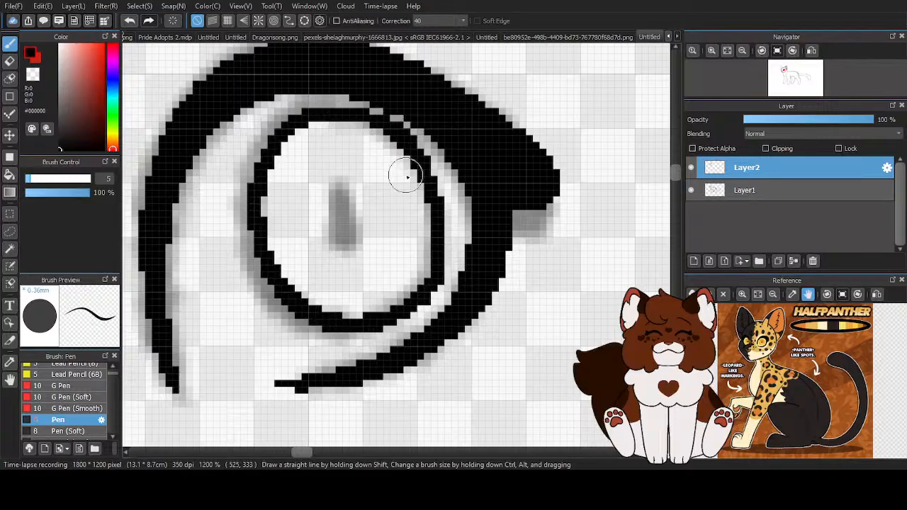
{"action": "scroll", "coordinate": [425, 259], "scroll_direction": "down", "scroll_amount": 2}
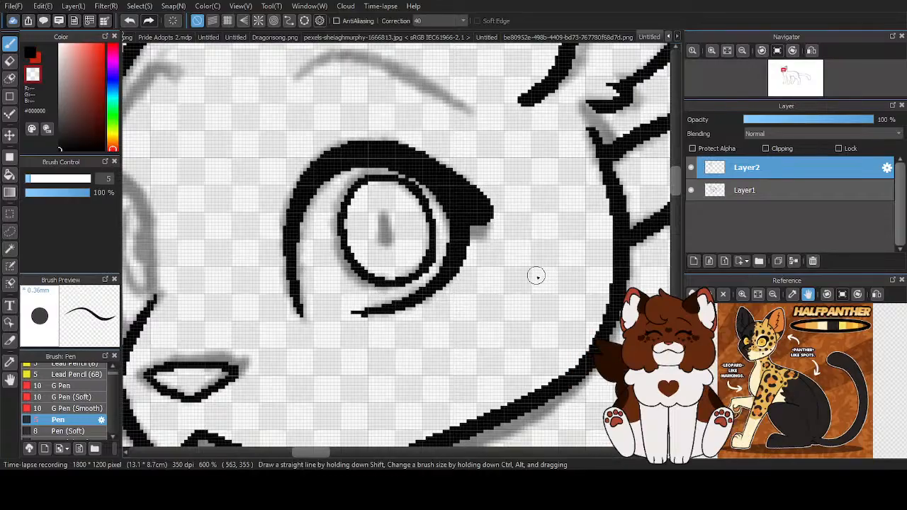
{"action": "scroll", "coordinate": [436, 259], "scroll_direction": "up", "scroll_amount": 1}
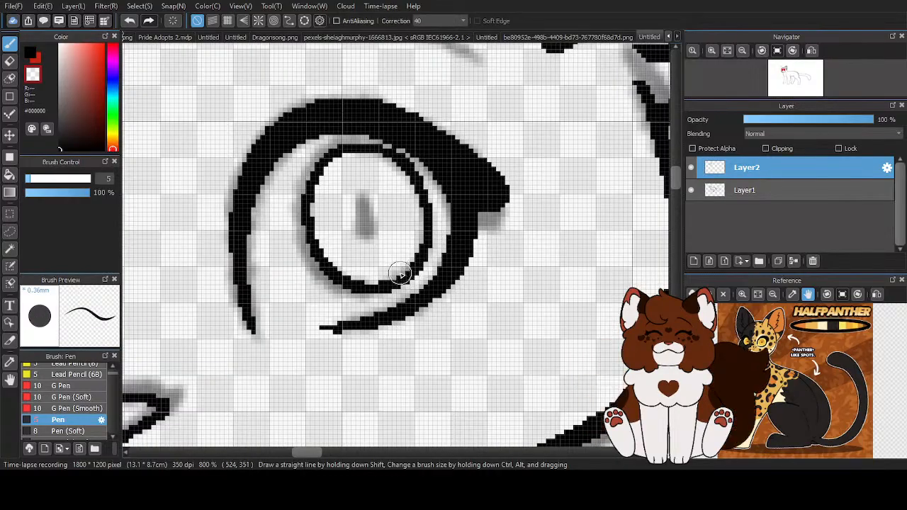
{"action": "scroll", "coordinate": [414, 255], "scroll_direction": "down", "scroll_amount": 5}
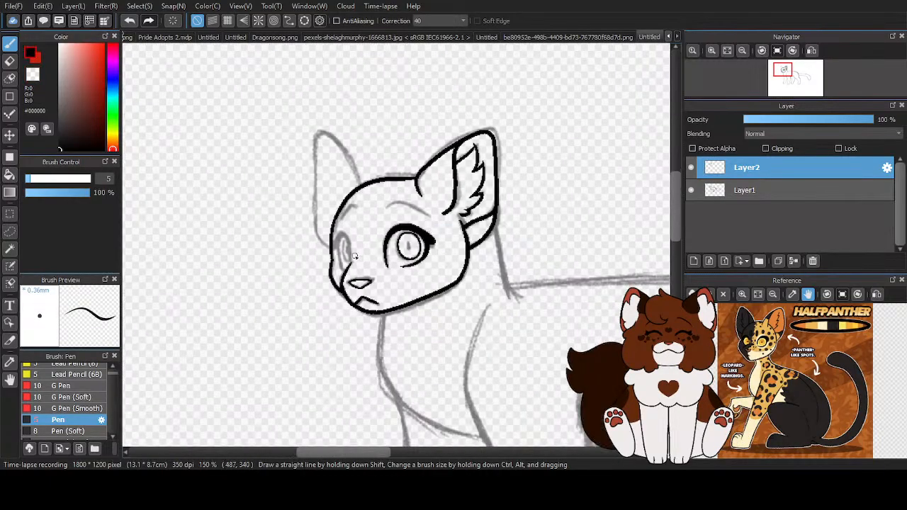
- Ink the eyebrow above the near eye as a tapered black arc
{"action": "scroll", "coordinate": [482, 177], "scroll_direction": "up", "scroll_amount": 4}
{"action": "mouse_move", "coordinate": [484, 247]}
{"action": "left_mouse_down"}
{"action": "mouse_move", "coordinate": [377, 195]}
{"action": "mouse_move", "coordinate": [328, 204]}
{"action": "left_mouse_up"}
{"action": "scroll", "coordinate": [371, 176], "scroll_direction": "down", "scroll_amount": 3}
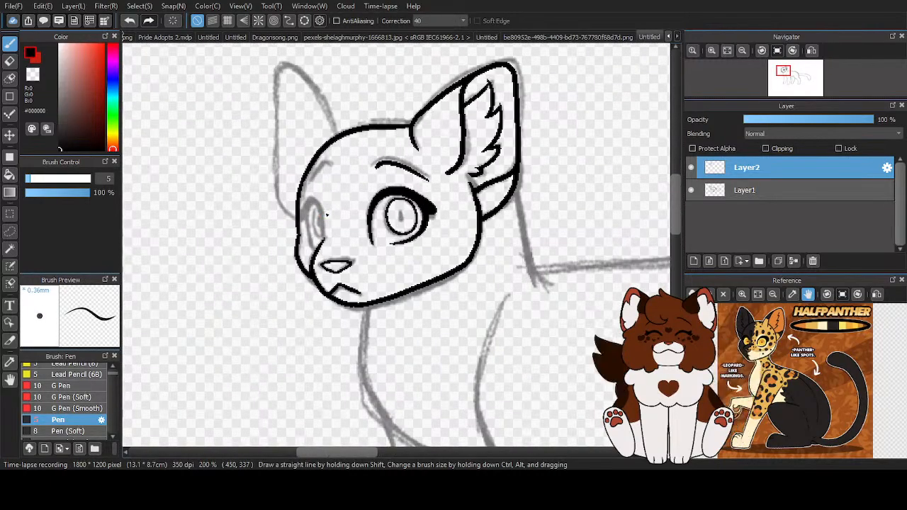
- Ink the far eye's narrow oval outline in black and thicken its outer upper lid up to the face contour
{"action": "scroll", "coordinate": [325, 218], "scroll_direction": "up", "scroll_amount": 3}
{"action": "mouse_move", "coordinate": [323, 282]}
{"action": "left_mouse_down"}
{"action": "mouse_move", "coordinate": [310, 177]}
{"action": "mouse_move", "coordinate": [287, 151]}
{"action": "mouse_move", "coordinate": [276, 244]}
{"action": "mouse_move", "coordinate": [301, 291]}
{"action": "mouse_move", "coordinate": [312, 260]}
{"action": "mouse_move", "coordinate": [322, 266]}
{"action": "mouse_move", "coordinate": [321, 217]}
{"action": "mouse_move", "coordinate": [311, 175]}
{"action": "mouse_move", "coordinate": [295, 156]}
{"action": "mouse_move", "coordinate": [283, 223]}
{"action": "left_mouse_up"}
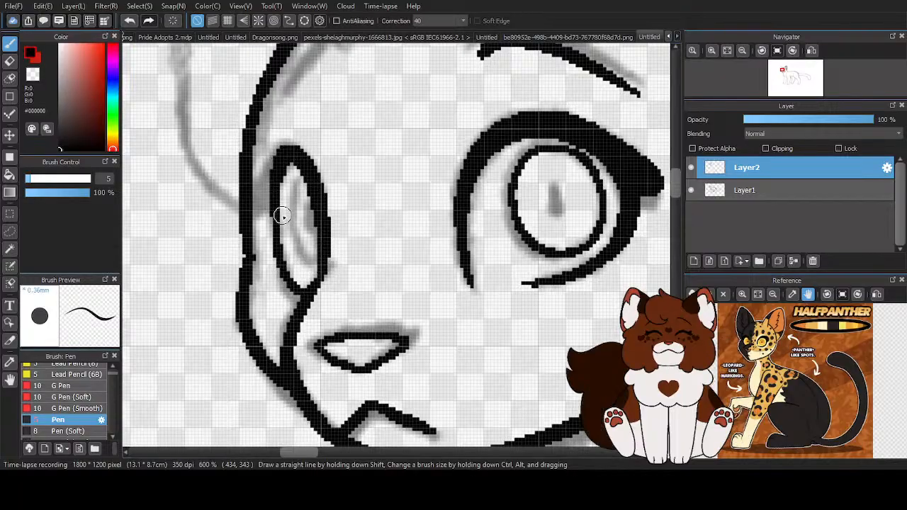
{"action": "mouse_move", "coordinate": [295, 163]}
{"action": "left_mouse_down"}
{"action": "mouse_move", "coordinate": [272, 223]}
{"action": "mouse_move", "coordinate": [292, 279]}
{"action": "mouse_move", "coordinate": [277, 238]}
{"action": "mouse_move", "coordinate": [314, 283]}
{"action": "left_mouse_up"}
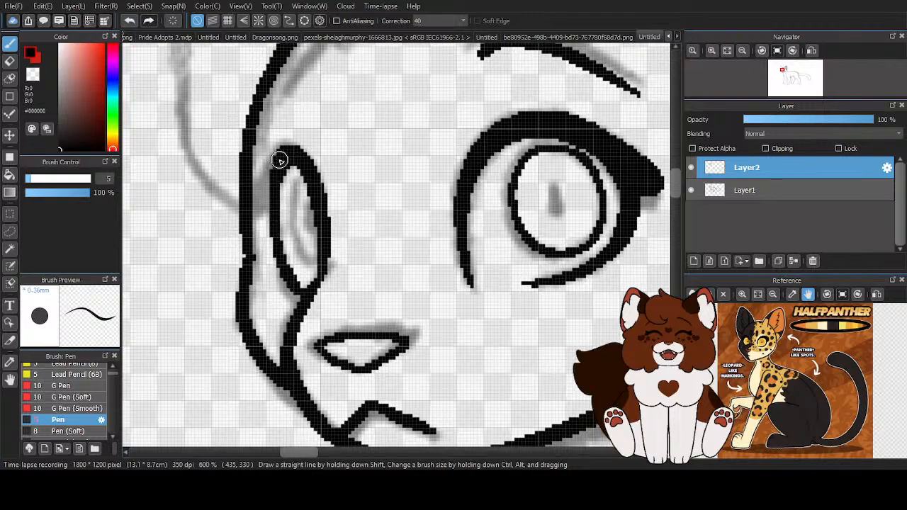
{"action": "left_click_drag", "start_coordinate": [281, 154], "coordinate": [260, 202]}
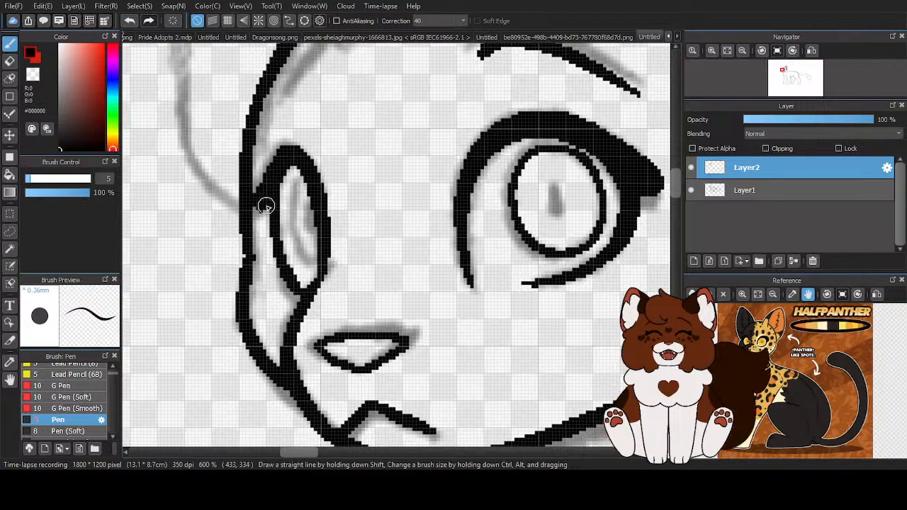
{"action": "left_click_drag", "start_coordinate": [284, 158], "coordinate": [266, 223]}
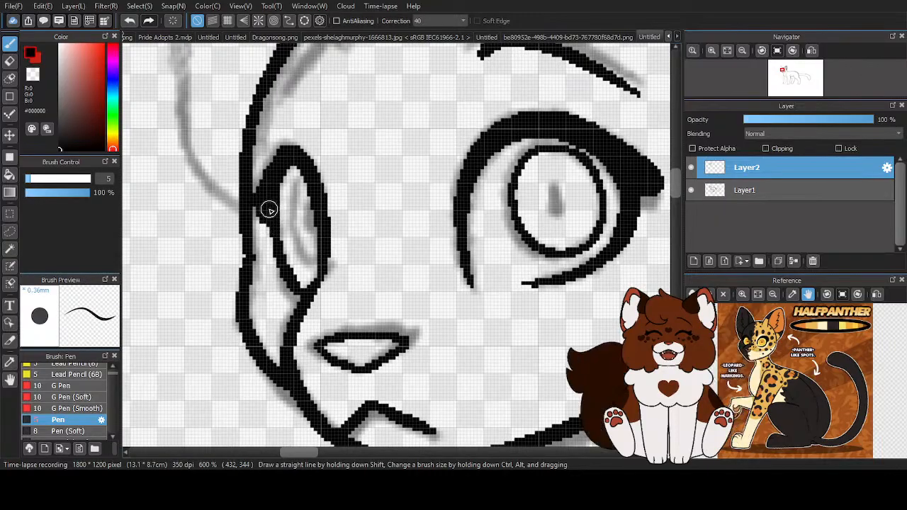
{"action": "scroll", "coordinate": [306, 217], "scroll_direction": "down", "scroll_amount": 2}
{"action": "scroll", "coordinate": [494, 205], "scroll_direction": "up", "scroll_amount": 4}
{"action": "left_click_drag", "start_coordinate": [436, 191], "coordinate": [416, 204]}
{"action": "scroll", "coordinate": [431, 204], "scroll_direction": "down", "scroll_amount": 4}
{"action": "scroll", "coordinate": [244, 247], "scroll_direction": "up", "scroll_amount": 3}
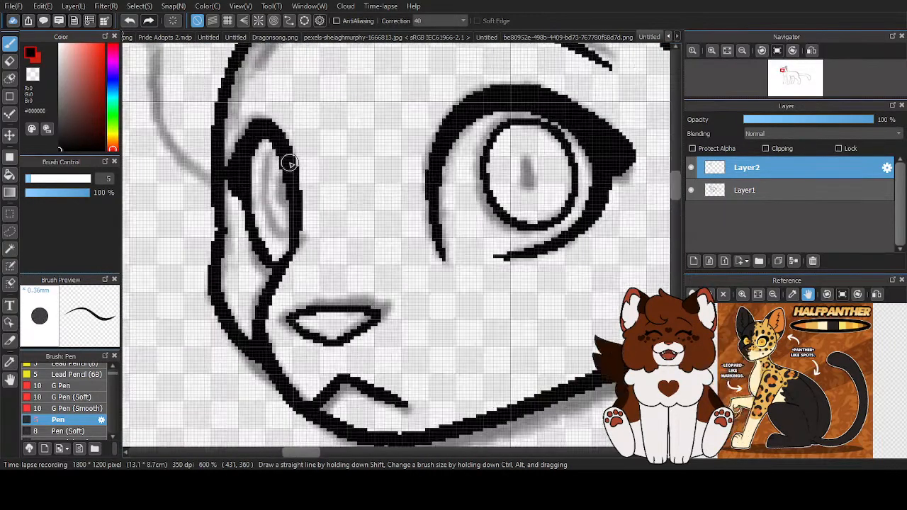
{"action": "mouse_move", "coordinate": [276, 150]}
{"action": "left_mouse_down"}
{"action": "mouse_move", "coordinate": [259, 203]}
{"action": "mouse_move", "coordinate": [284, 267]}
{"action": "mouse_move", "coordinate": [306, 231]}
{"action": "left_mouse_up"}
{"action": "key", "text": "ctrl+z"}
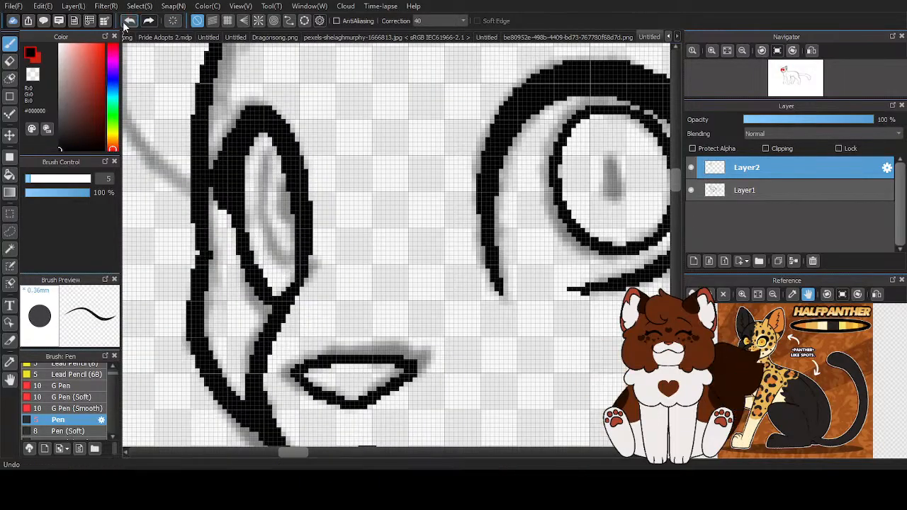
{"action": "mouse_move", "coordinate": [290, 159]}
{"action": "left_mouse_down"}
{"action": "mouse_move", "coordinate": [265, 191]}
{"action": "mouse_move", "coordinate": [273, 241]}
{"action": "mouse_move", "coordinate": [285, 260]}
{"action": "mouse_move", "coordinate": [300, 240]}
{"action": "left_mouse_up"}
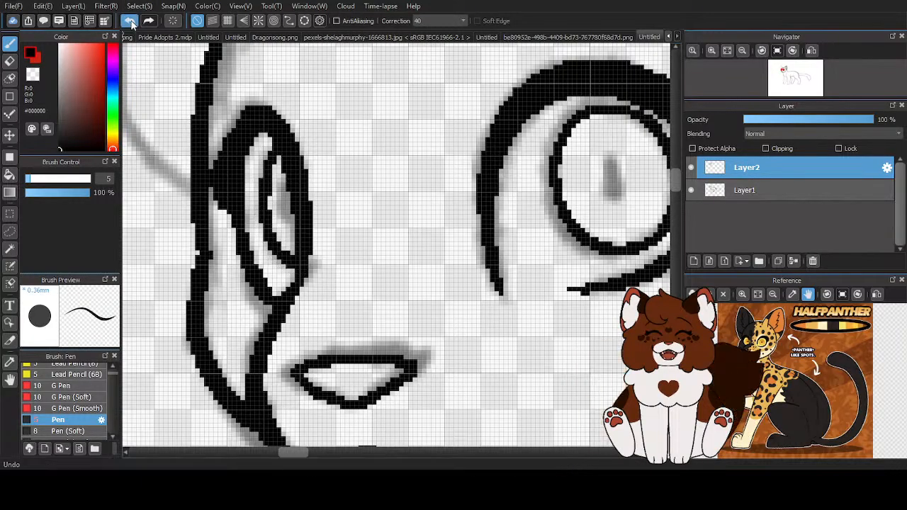
{"action": "key", "text": "ctrl+z"}
{"action": "mouse_move", "coordinate": [281, 151]}
{"action": "left_mouse_down"}
{"action": "mouse_move", "coordinate": [268, 223]}
{"action": "mouse_move", "coordinate": [284, 260]}
{"action": "mouse_move", "coordinate": [302, 264]}
{"action": "mouse_move", "coordinate": [309, 235]}
{"action": "left_mouse_up"}
{"action": "scroll", "coordinate": [309, 228], "scroll_direction": "down", "scroll_amount": 3}
{"action": "scroll", "coordinate": [319, 233], "scroll_direction": "up", "scroll_amount": 3}
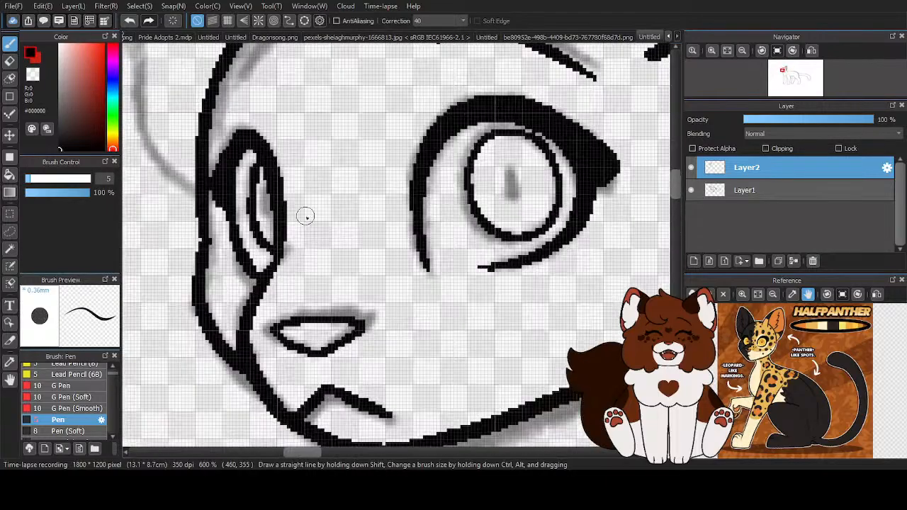
- Ink the far eye's iris as a narrow black curve joining the inner edge of the eye outline
{"action": "scroll", "coordinate": [237, 157], "scroll_direction": "up", "scroll_amount": 1}
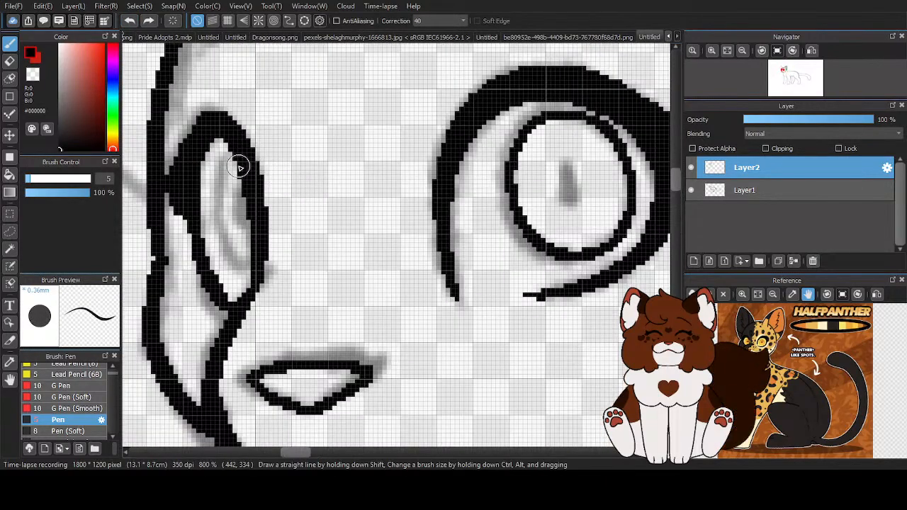
{"action": "mouse_move", "coordinate": [237, 158]}
{"action": "left_mouse_down"}
{"action": "mouse_move", "coordinate": [222, 196]}
{"action": "mouse_move", "coordinate": [227, 242]}
{"action": "mouse_move", "coordinate": [236, 268]}
{"action": "mouse_move", "coordinate": [262, 255]}
{"action": "left_mouse_up"}
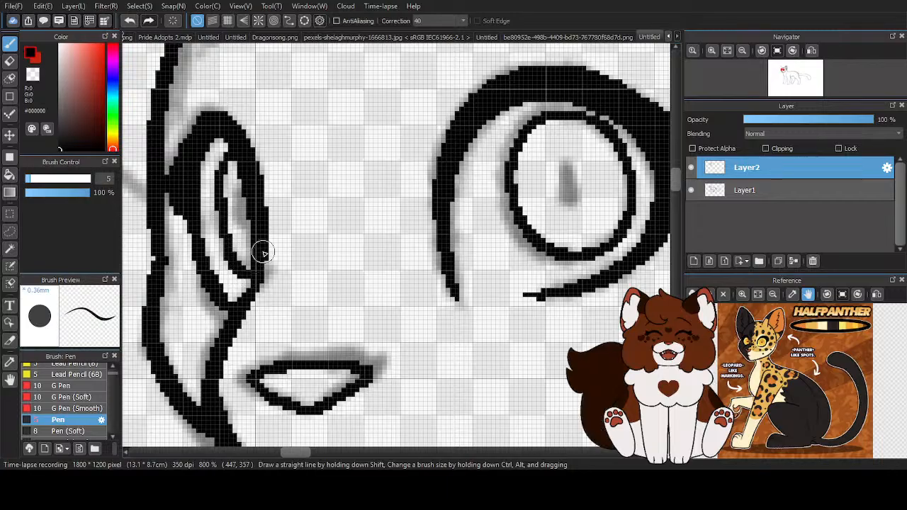
{"action": "scroll", "coordinate": [308, 238], "scroll_direction": "down", "scroll_amount": 4}
{"action": "scroll", "coordinate": [286, 224], "scroll_direction": "up", "scroll_amount": 3}
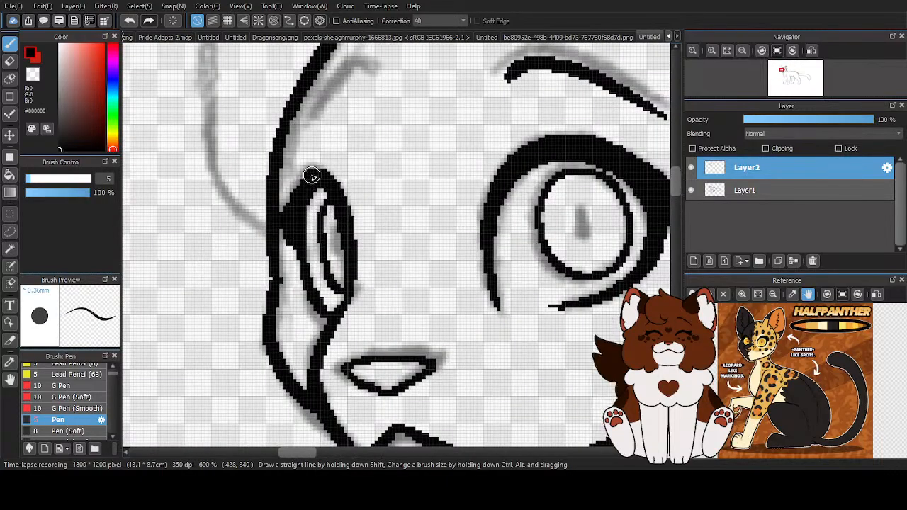
{"action": "scroll", "coordinate": [290, 217], "scroll_direction": "down", "scroll_amount": 1}
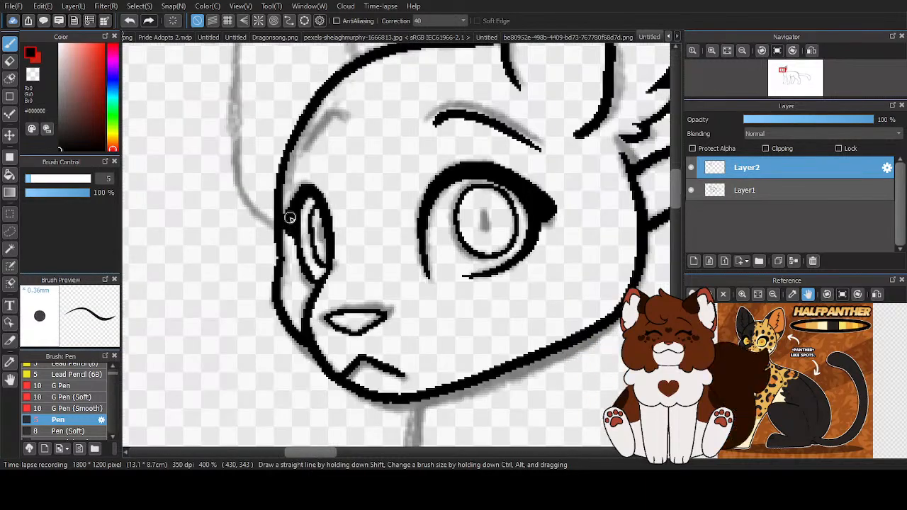
- Ink the far eyebrow as a short black arc curving toward the forehead contour
{"action": "scroll", "coordinate": [284, 216], "scroll_direction": "down", "scroll_amount": 4}
{"action": "scroll", "coordinate": [270, 196], "scroll_direction": "up", "scroll_amount": 5}
{"action": "mouse_move", "coordinate": [324, 172]}
{"action": "left_mouse_down"}
{"action": "mouse_move", "coordinate": [301, 165]}
{"action": "mouse_move", "coordinate": [258, 202]}
{"action": "left_mouse_up"}
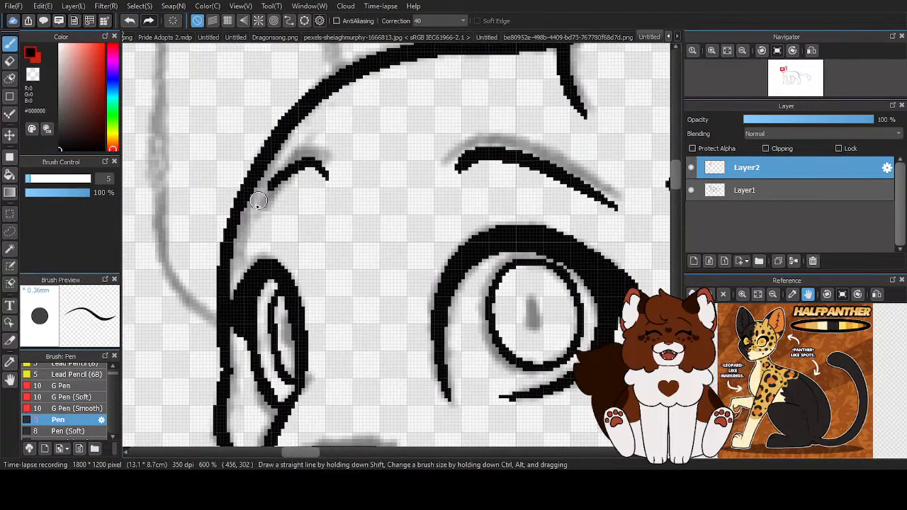
{"action": "scroll", "coordinate": [319, 190], "scroll_direction": "down", "scroll_amount": 5}
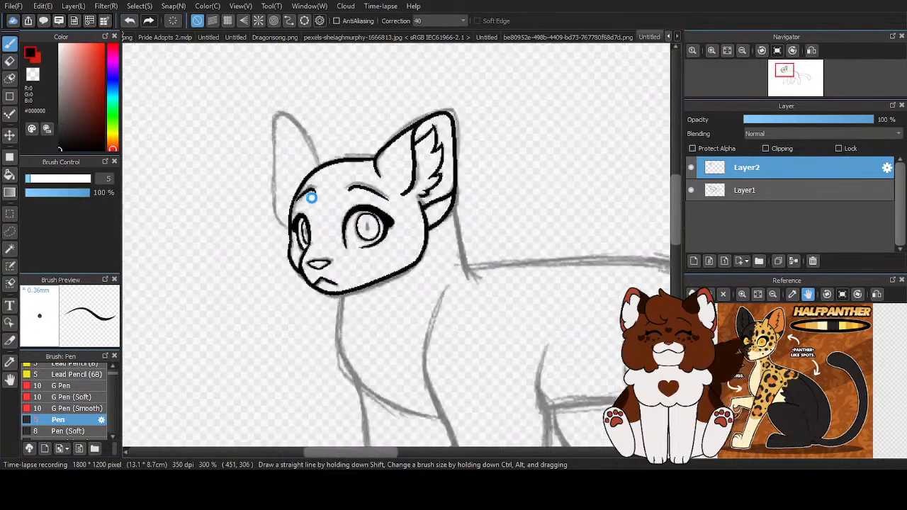
- Ink the far ear's pointed outline in black, joining it to the head contour
{"action": "scroll", "coordinate": [319, 190], "scroll_direction": "up", "scroll_amount": 3}
{"action": "mouse_move", "coordinate": [294, 168]}
{"action": "left_mouse_down"}
{"action": "mouse_move", "coordinate": [227, 71]}
{"action": "mouse_move", "coordinate": [203, 65]}
{"action": "mouse_move", "coordinate": [193, 232]}
{"action": "mouse_move", "coordinate": [226, 306]}
{"action": "left_mouse_up"}
{"action": "scroll", "coordinate": [265, 183], "scroll_direction": "down", "scroll_amount": 2}
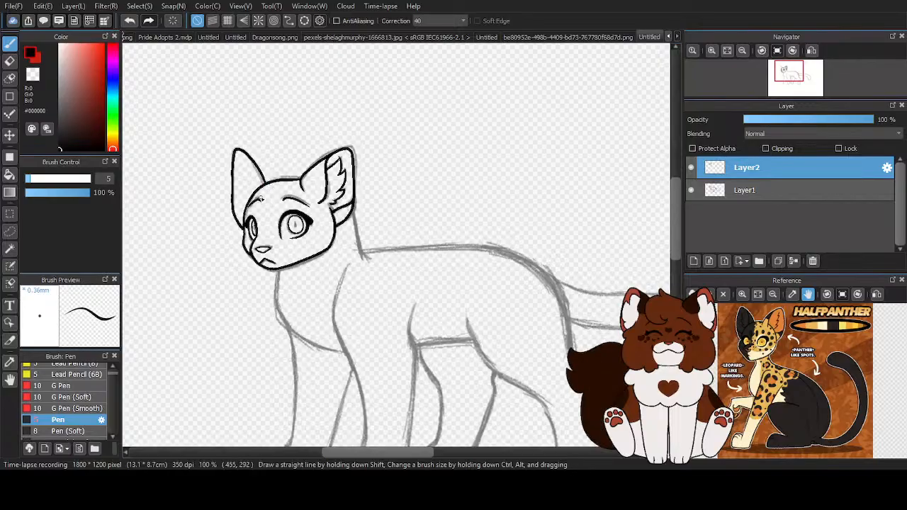
{"action": "scroll", "coordinate": [264, 119], "scroll_direction": "down", "scroll_amount": 1}
{"action": "scroll", "coordinate": [251, 157], "scroll_direction": "up", "scroll_amount": 7}
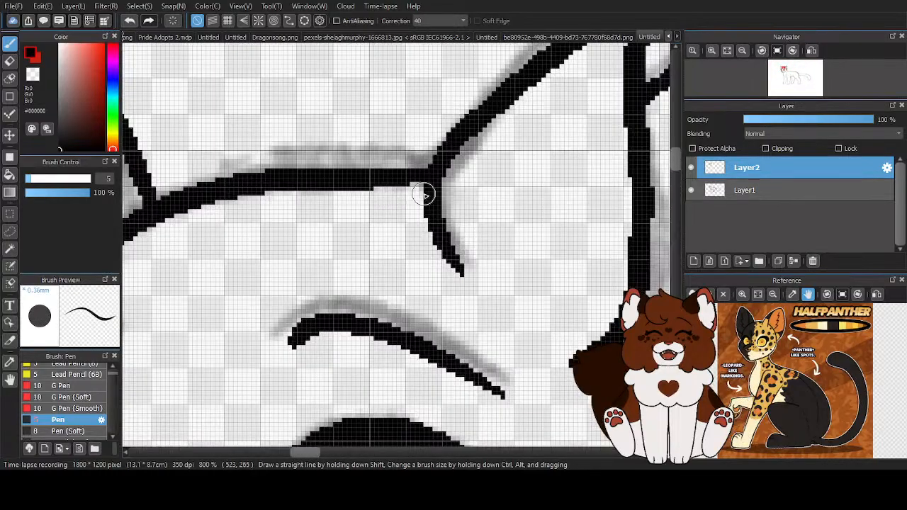
{"action": "scroll", "coordinate": [289, 190], "scroll_direction": "down", "scroll_amount": 7}
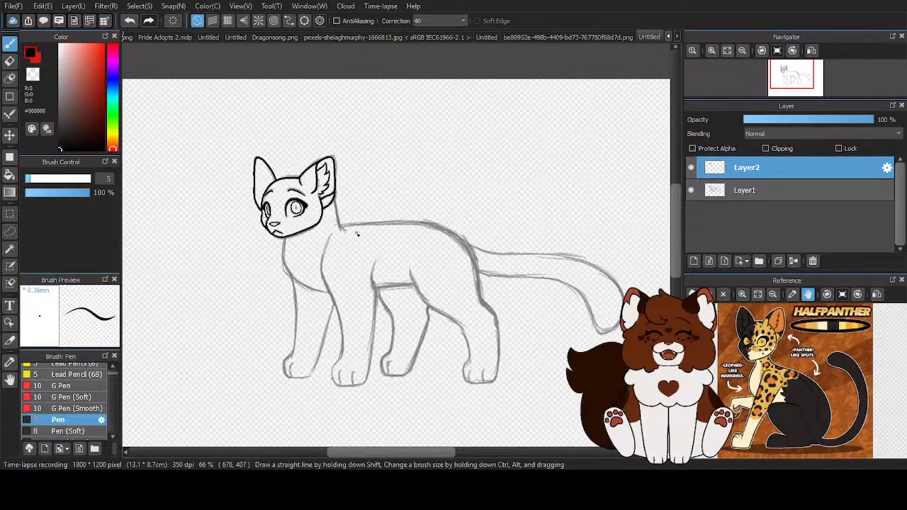
- Ink the back of the neck as a tapered black curve from the near ear's base down past the start of the back
{"action": "scroll", "coordinate": [358, 234], "scroll_direction": "up", "scroll_amount": 4}
{"action": "left_click_drag", "start_coordinate": [275, 108], "coordinate": [316, 258]}
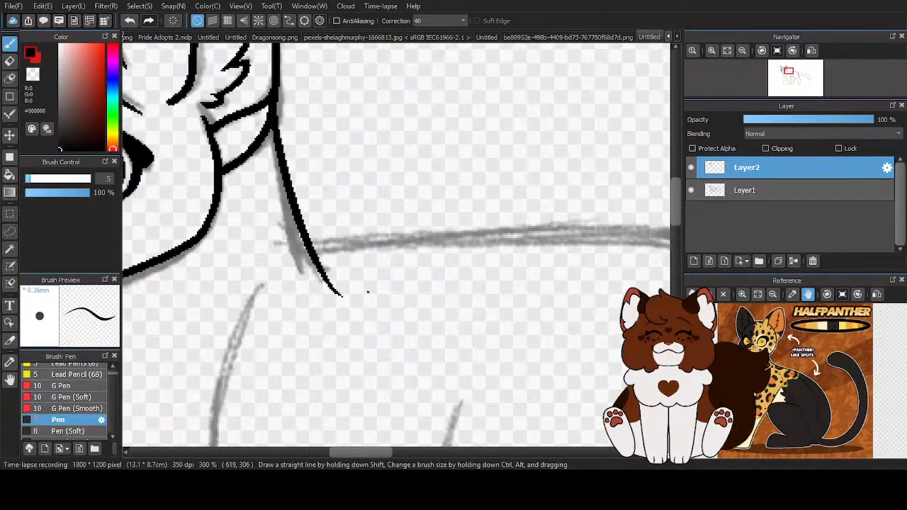
{"action": "scroll", "coordinate": [341, 298], "scroll_direction": "down", "scroll_amount": 3}
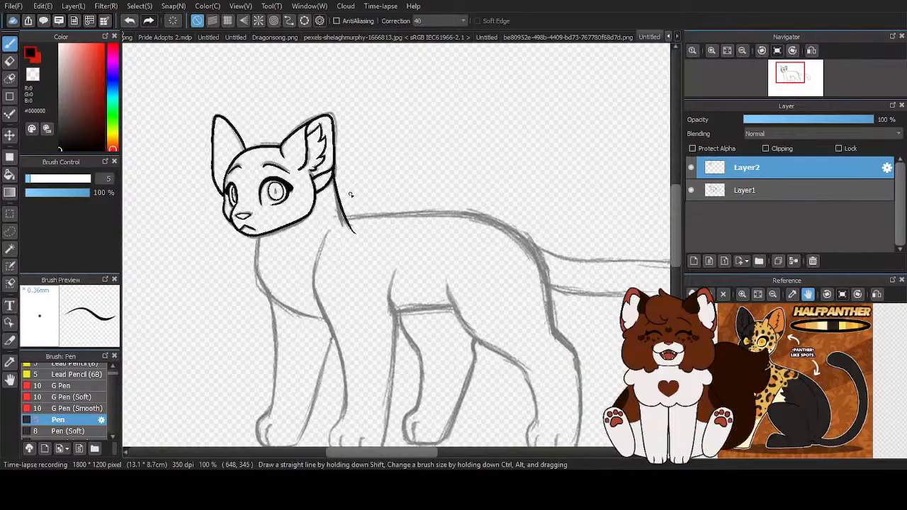
{"action": "scroll", "coordinate": [288, 319], "scroll_direction": "up", "scroll_amount": 3}
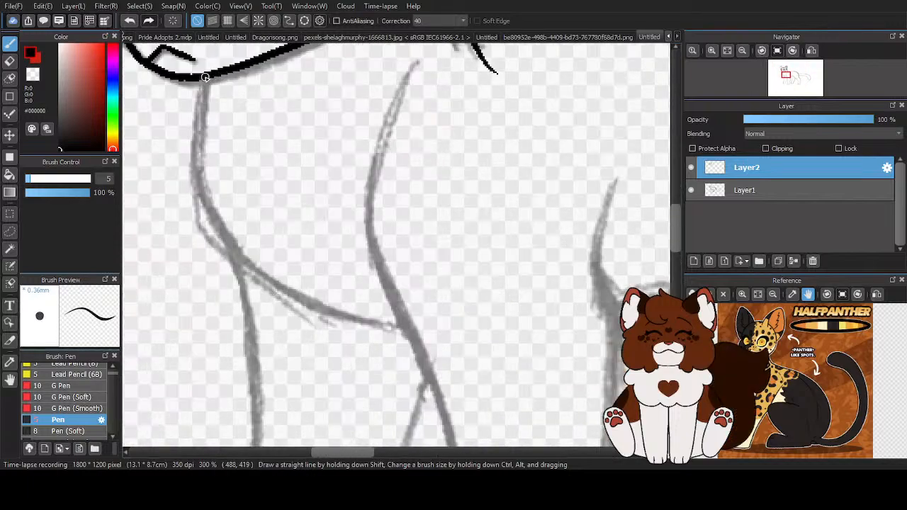
{"action": "mouse_move", "coordinate": [201, 88]}
{"action": "left_mouse_down"}
{"action": "mouse_move", "coordinate": [204, 197]}
{"action": "mouse_move", "coordinate": [233, 263]}
{"action": "mouse_move", "coordinate": [429, 340]}
{"action": "left_mouse_up"}
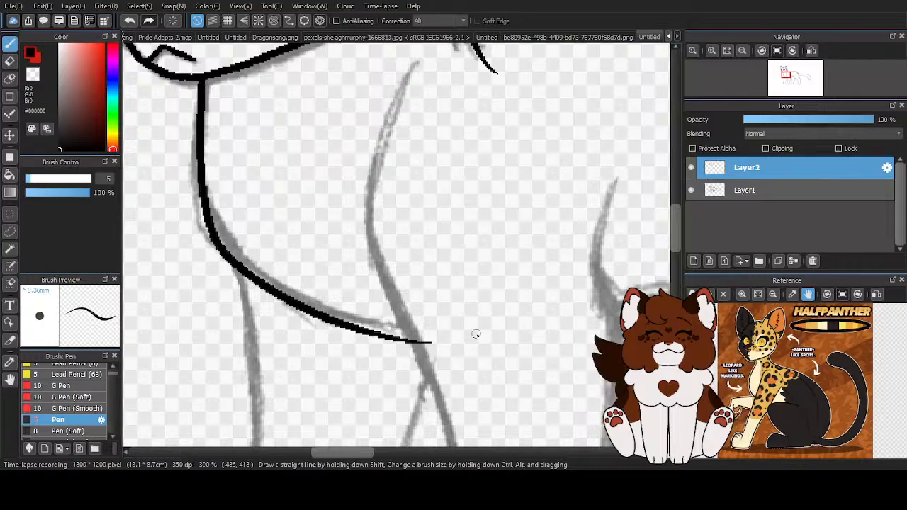
{"action": "scroll", "coordinate": [231, 258], "scroll_direction": "down", "scroll_amount": 2}
{"action": "scroll", "coordinate": [226, 252], "scroll_direction": "up", "scroll_amount": 1}
{"action": "key", "text": "ctrl+z"}
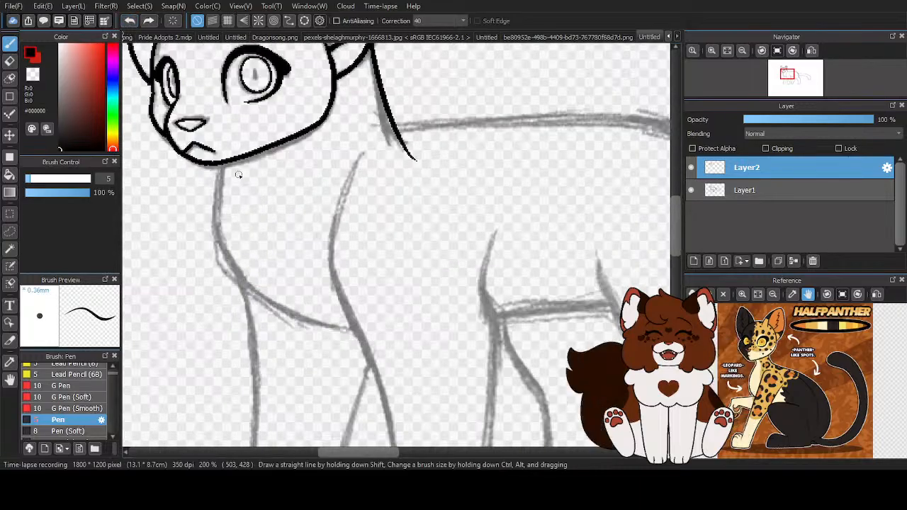
{"action": "scroll", "coordinate": [206, 154], "scroll_direction": "up", "scroll_amount": 1}
{"action": "mouse_move", "coordinate": [211, 158]}
{"action": "left_mouse_down"}
{"action": "mouse_move", "coordinate": [213, 260]}
{"action": "mouse_move", "coordinate": [234, 306]}
{"action": "mouse_move", "coordinate": [462, 406]}
{"action": "left_mouse_up"}
{"action": "scroll", "coordinate": [230, 168], "scroll_direction": "down", "scroll_amount": 2}
{"action": "scroll", "coordinate": [256, 216], "scroll_direction": "up", "scroll_amount": 2}
{"action": "key", "text": "ctrl+z"}
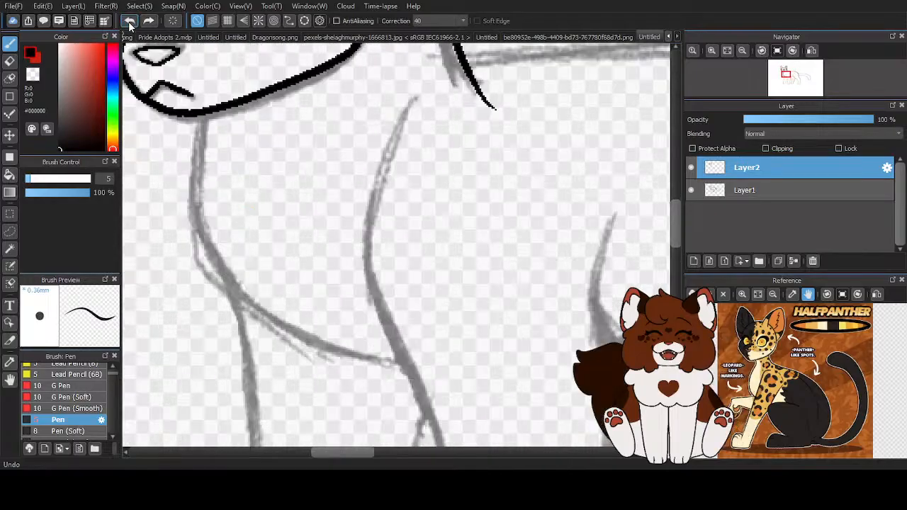
- Ink the throat and chest as one black curve from under the chin down past the near front leg's front contour
{"action": "mouse_move", "coordinate": [200, 112]}
{"action": "left_mouse_down"}
{"action": "mouse_move", "coordinate": [199, 232]}
{"action": "mouse_move", "coordinate": [232, 288]}
{"action": "mouse_move", "coordinate": [466, 361]}
{"action": "left_mouse_up"}
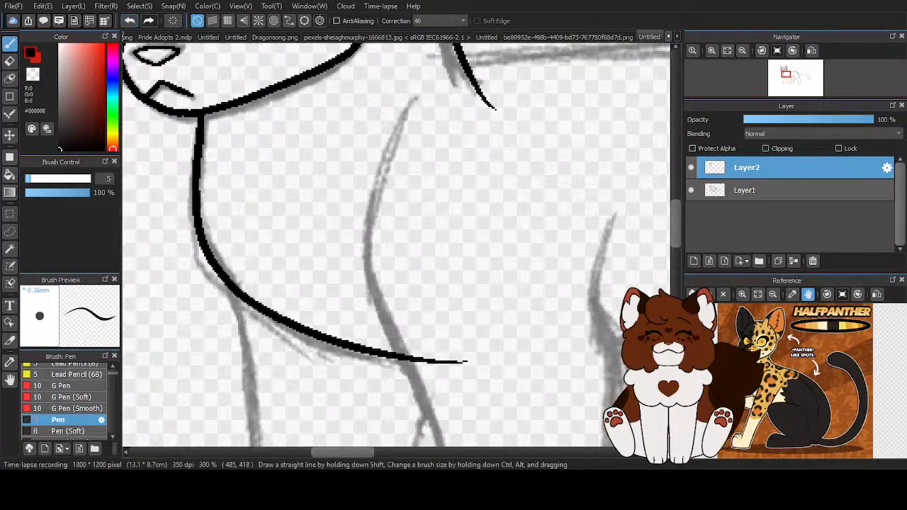
{"action": "scroll", "coordinate": [435, 320], "scroll_direction": "down", "scroll_amount": 4}
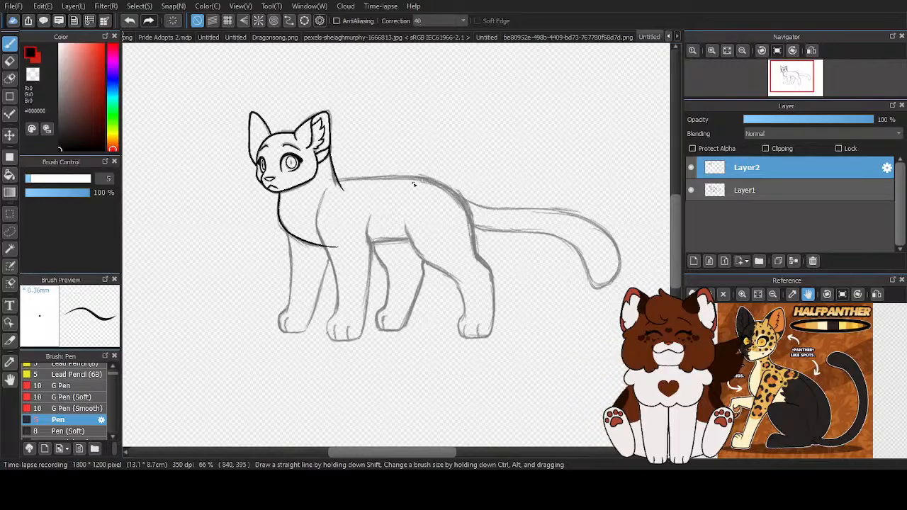
- Ink the belly as a slightly arched black line from behind the near front leg to past the near thigh's front contour
{"action": "scroll", "coordinate": [439, 227], "scroll_direction": "up", "scroll_amount": 3}
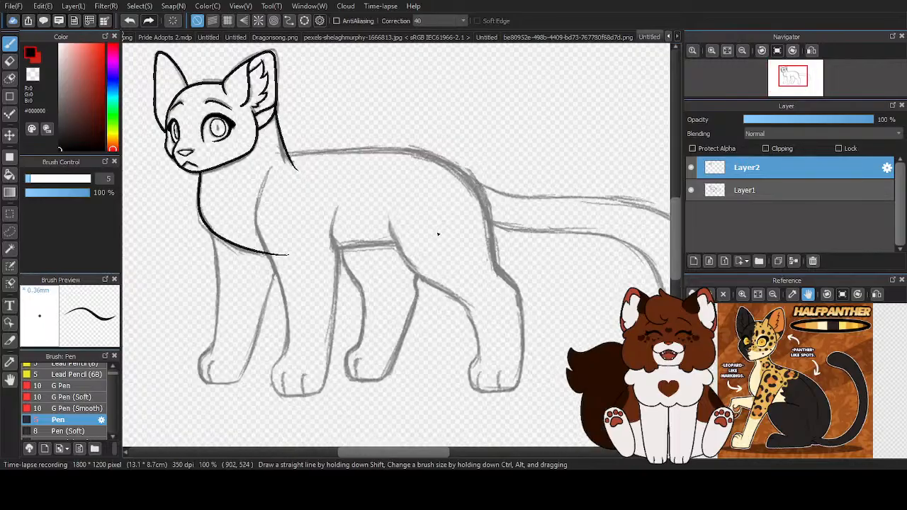
{"action": "left_click_drag", "start_coordinate": [335, 250], "coordinate": [508, 245]}
{"action": "scroll", "coordinate": [251, 173], "scroll_direction": "down", "scroll_amount": 3}
{"action": "scroll", "coordinate": [252, 173], "scroll_direction": "up", "scroll_amount": 1}
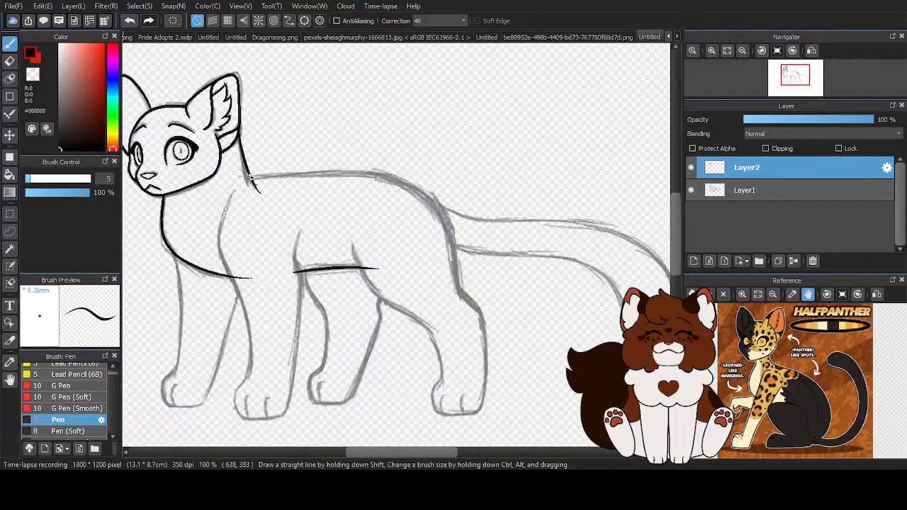
{"action": "left_click_drag", "start_coordinate": [280, 174], "coordinate": [466, 227]}
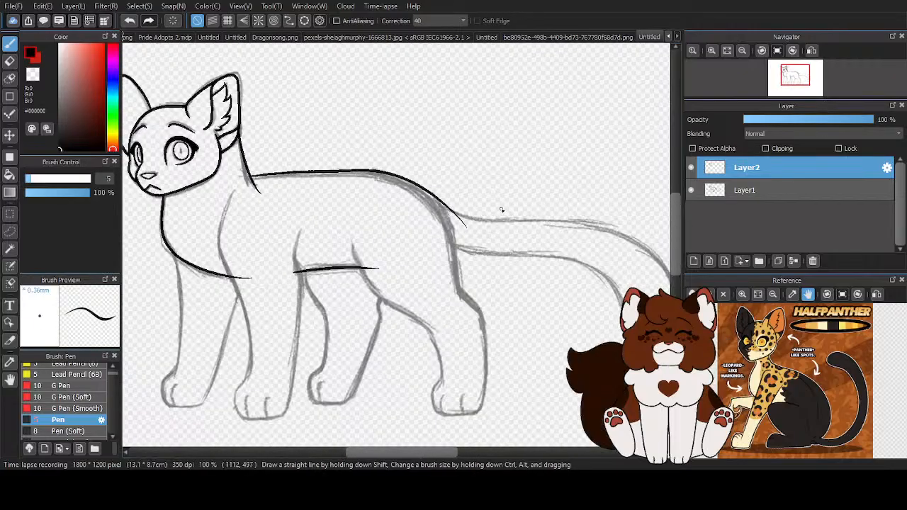
{"action": "left_click", "coordinate": [129, 20]}
{"action": "left_click_drag", "start_coordinate": [365, 173], "coordinate": [459, 195]}
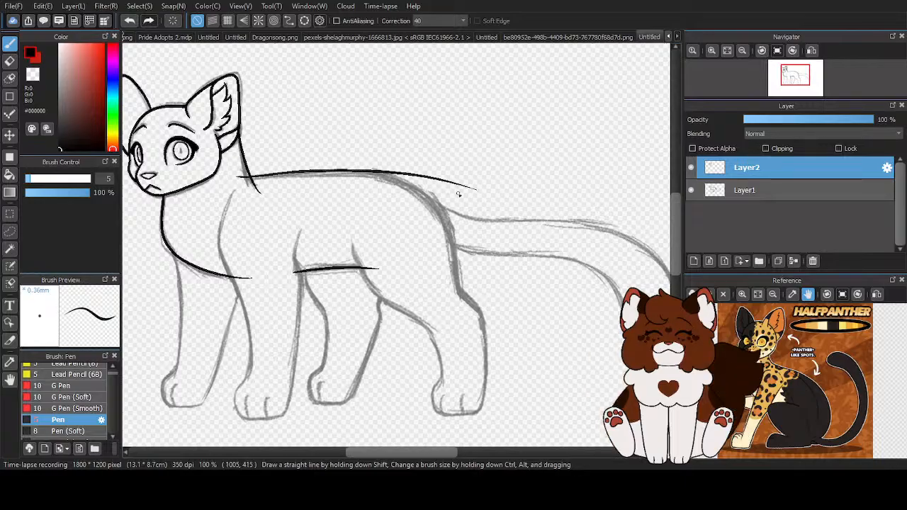
{"action": "left_click", "coordinate": [129, 20]}
{"action": "left_click_drag", "start_coordinate": [252, 176], "coordinate": [494, 193]}
{"action": "left_click", "coordinate": [129, 21]}
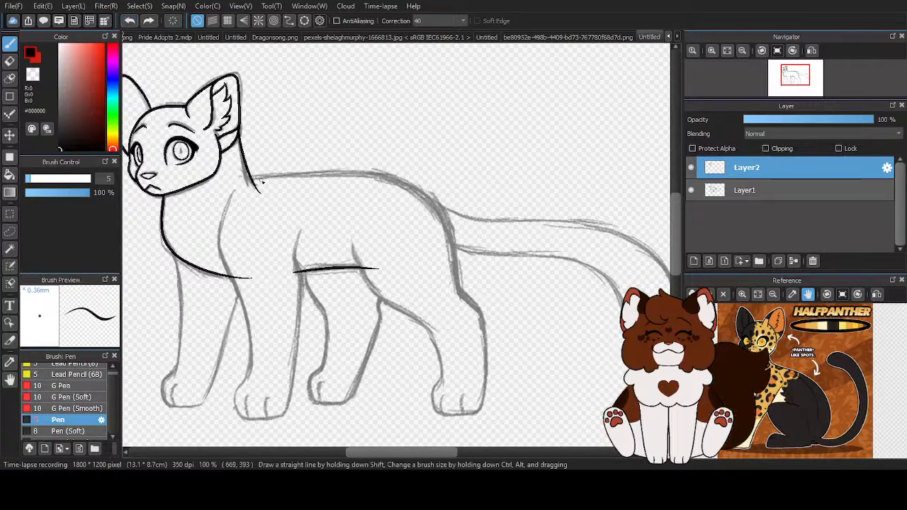
{"action": "left_click_drag", "start_coordinate": [270, 175], "coordinate": [499, 171]}
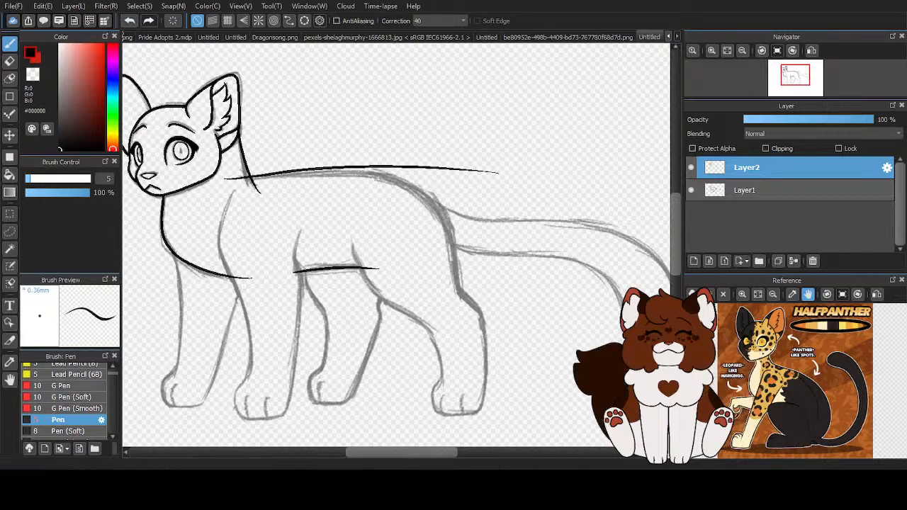
{"action": "left_click", "coordinate": [129, 21]}
{"action": "scroll", "coordinate": [316, 159], "scroll_direction": "up", "scroll_amount": 2}
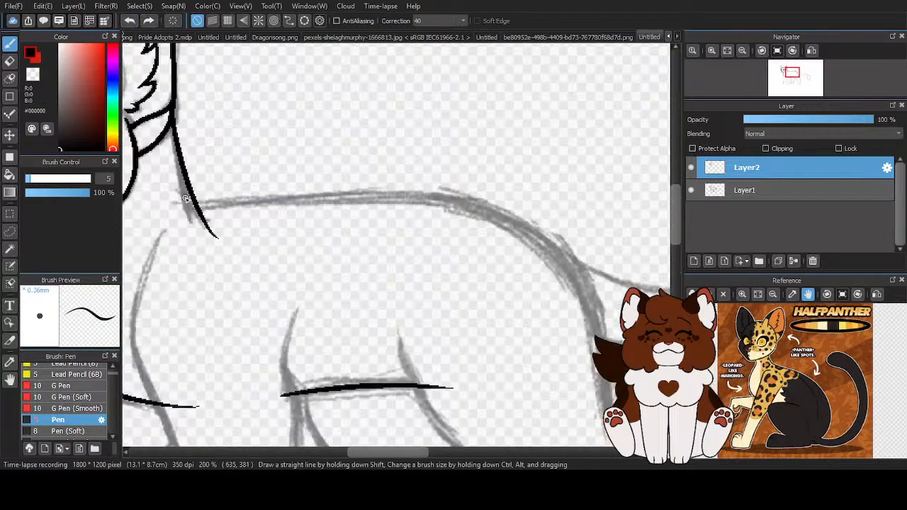
{"action": "left_click_drag", "start_coordinate": [176, 203], "coordinate": [576, 209]}
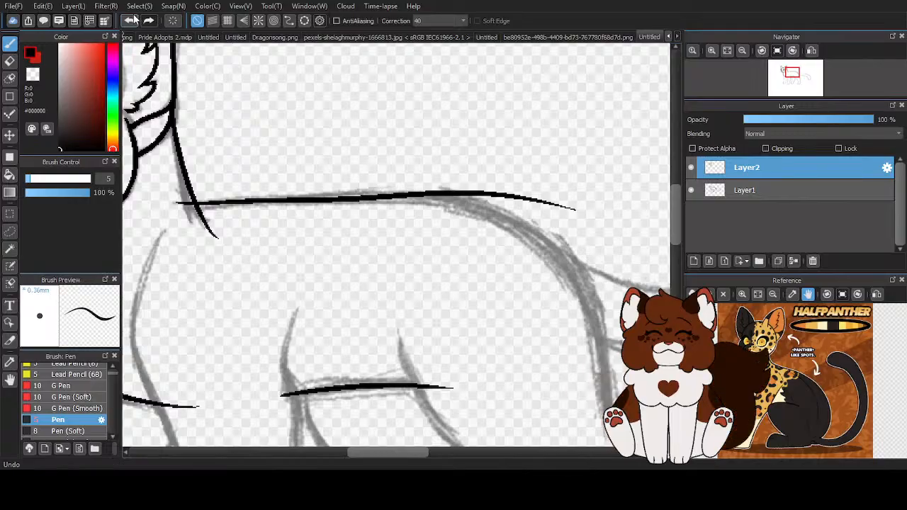
{"action": "key", "text": "ctrl+z"}
{"action": "left_click_drag", "start_coordinate": [165, 206], "coordinate": [544, 214]}
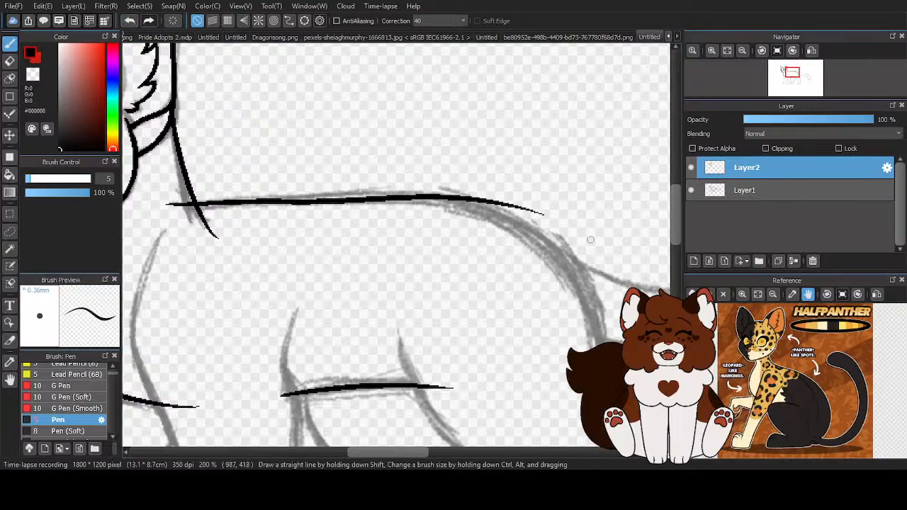
{"action": "left_click", "coordinate": [129, 22]}
{"action": "mouse_move", "coordinate": [167, 204]}
{"action": "left_mouse_down"}
{"action": "mouse_move", "coordinate": [308, 205]}
{"action": "mouse_move", "coordinate": [557, 231]}
{"action": "left_mouse_up"}
{"action": "scroll", "coordinate": [407, 172], "scroll_direction": "down", "scroll_amount": 3}
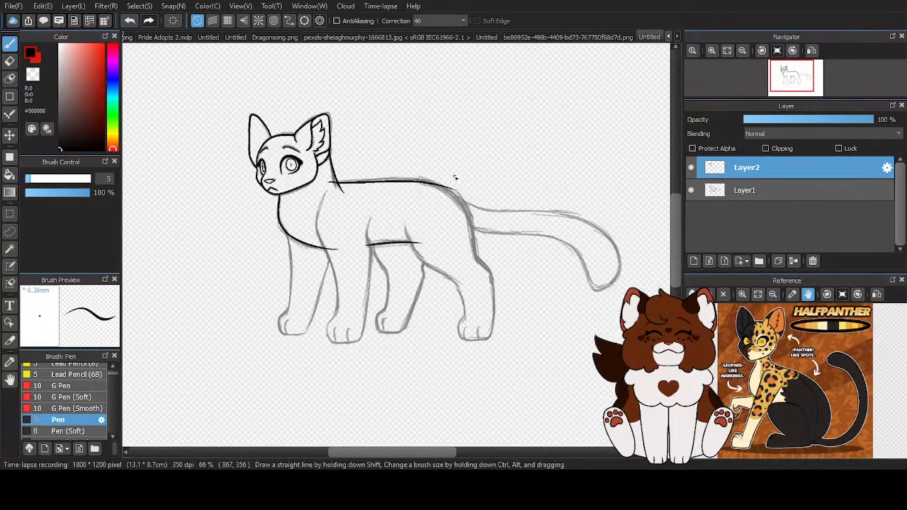
{"action": "left_click", "coordinate": [691, 190]}
{"action": "left_click", "coordinate": [691, 190]}
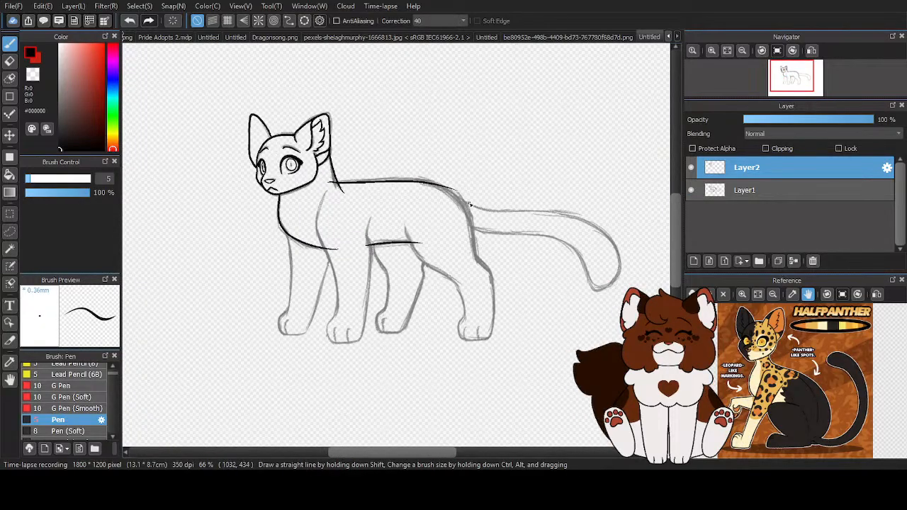
{"action": "scroll", "coordinate": [435, 207], "scroll_direction": "up", "scroll_amount": 3}
{"action": "left_click", "coordinate": [130, 20]}
{"action": "mouse_move", "coordinate": [191, 148]}
{"action": "left_mouse_down"}
{"action": "mouse_move", "coordinate": [282, 145]}
{"action": "mouse_move", "coordinate": [511, 193]}
{"action": "left_mouse_up"}
{"action": "scroll", "coordinate": [423, 177], "scroll_direction": "down", "scroll_amount": 4}
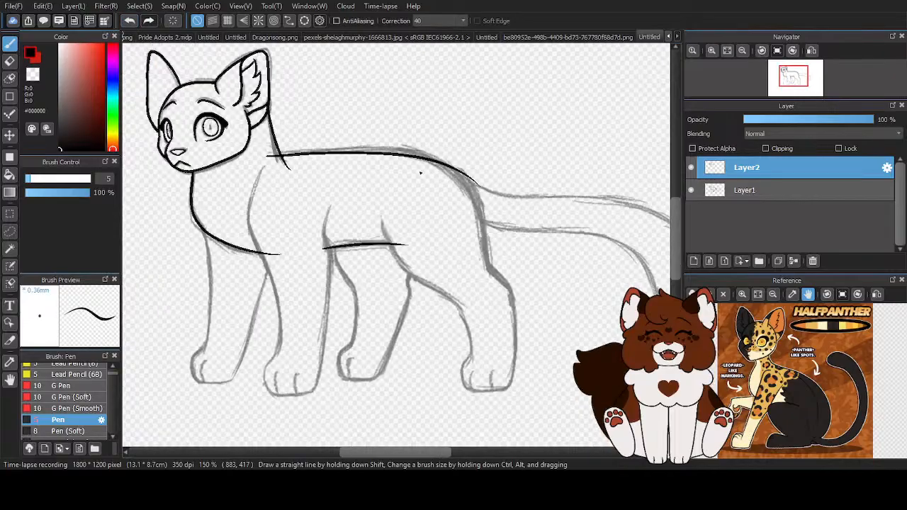
{"action": "left_click", "coordinate": [692, 191]}
{"action": "left_click", "coordinate": [693, 188]}
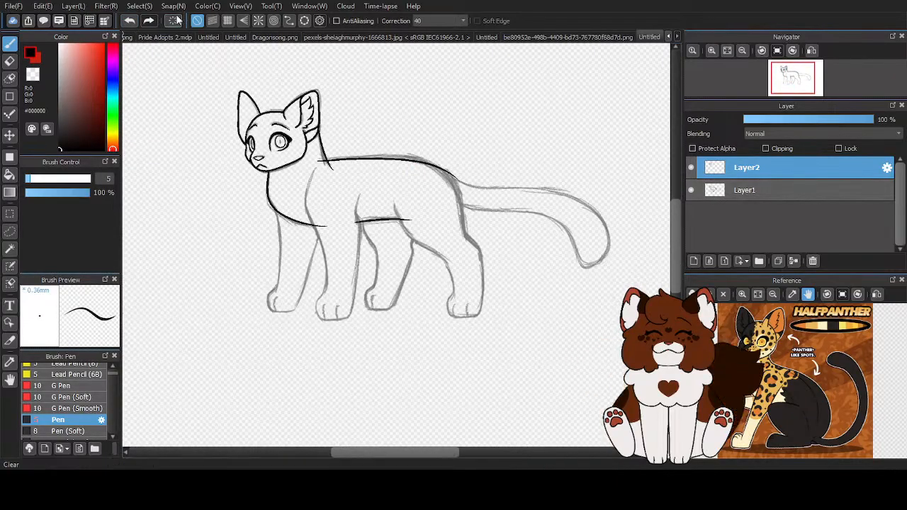
{"action": "scroll", "coordinate": [482, 179], "scroll_direction": "up", "scroll_amount": 2}
{"action": "mouse_move", "coordinate": [236, 151]}
{"action": "left_mouse_down"}
{"action": "mouse_move", "coordinate": [428, 168]}
{"action": "mouse_move", "coordinate": [471, 234]}
{"action": "left_mouse_up"}
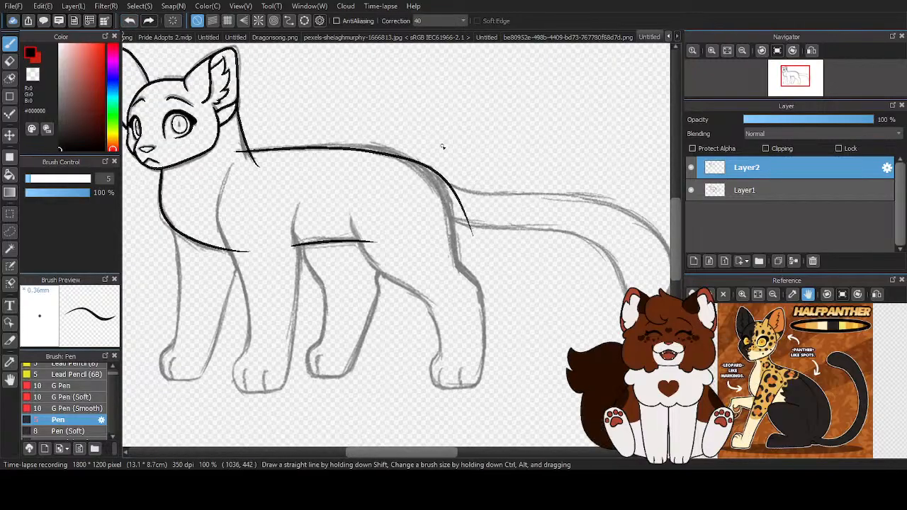
{"action": "left_click", "coordinate": [129, 20]}
{"action": "mouse_move", "coordinate": [234, 153]}
{"action": "left_mouse_down"}
{"action": "mouse_move", "coordinate": [397, 162]}
{"action": "mouse_move", "coordinate": [471, 194]}
{"action": "left_mouse_up"}
{"action": "left_click", "coordinate": [134, 20]}
{"action": "scroll", "coordinate": [207, 147], "scroll_direction": "up", "scroll_amount": 2}
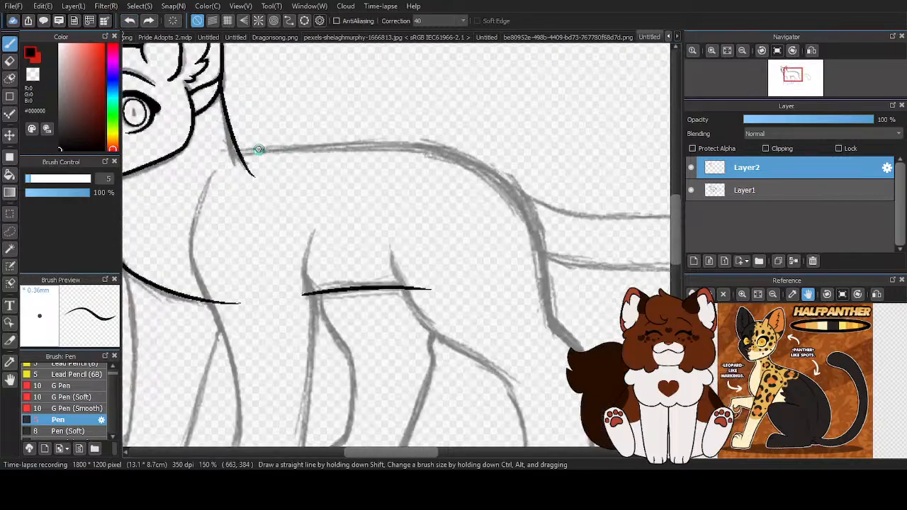
{"action": "mouse_move", "coordinate": [243, 153]}
{"action": "left_mouse_down"}
{"action": "mouse_move", "coordinate": [411, 152]}
{"action": "mouse_move", "coordinate": [603, 251]}
{"action": "left_mouse_up"}
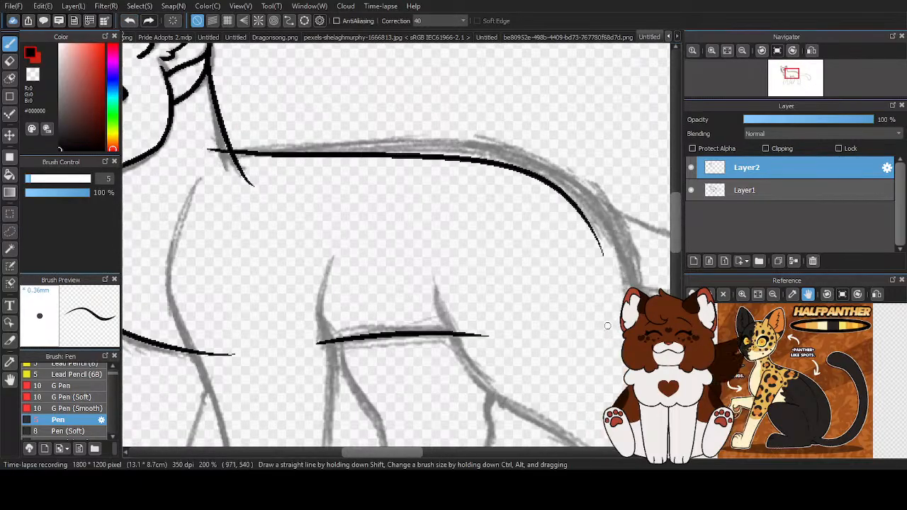
{"action": "scroll", "coordinate": [392, 196], "scroll_direction": "down", "scroll_amount": 2}
{"action": "left_click", "coordinate": [130, 21]}
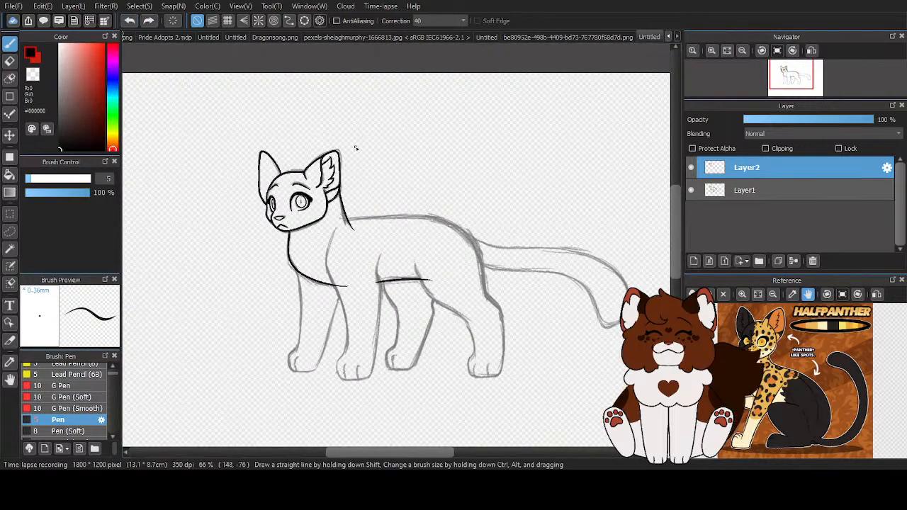
- Check the inked lines against the sketch by hiding and showing Layer1
{"action": "scroll", "coordinate": [394, 176], "scroll_direction": "down", "scroll_amount": 1}
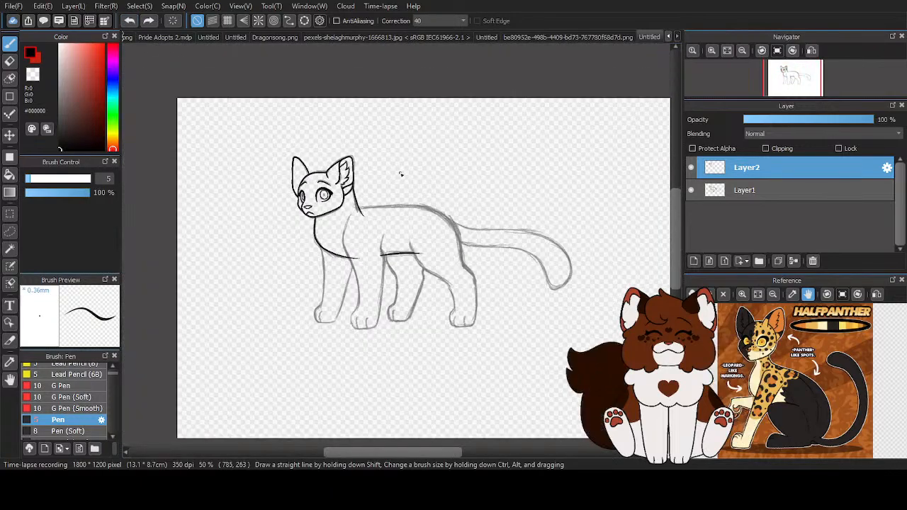
{"action": "scroll", "coordinate": [446, 233], "scroll_direction": "up", "scroll_amount": 1}
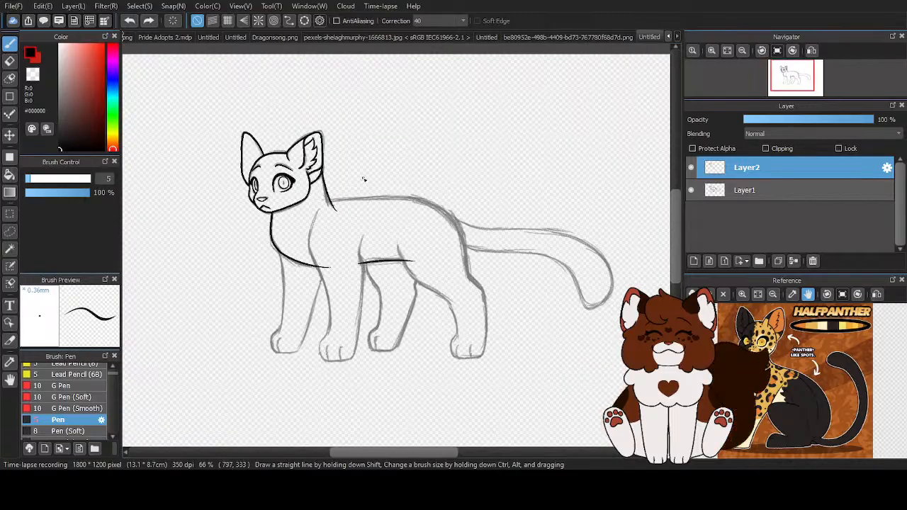
{"action": "scroll", "coordinate": [375, 180], "scroll_direction": "up", "scroll_amount": 3}
{"action": "scroll", "coordinate": [249, 209], "scroll_direction": "down", "scroll_amount": 3}
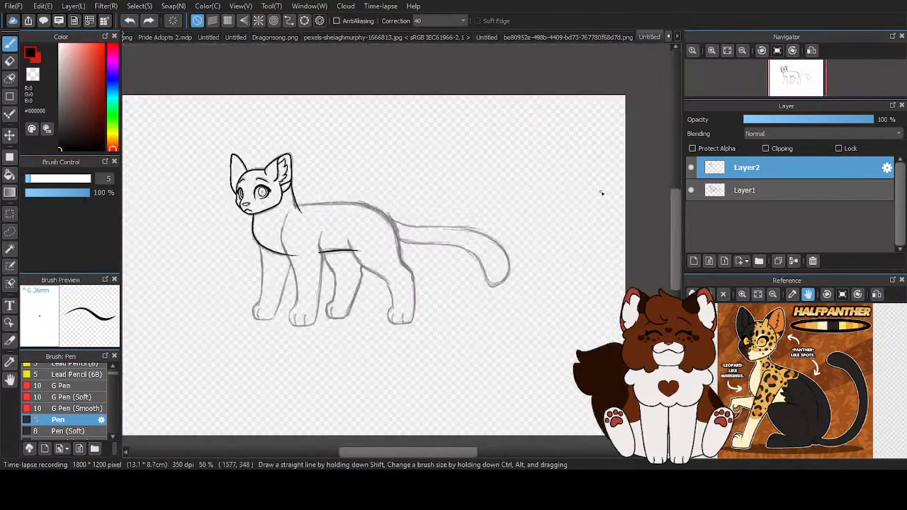
{"action": "left_click", "coordinate": [691, 190]}
{"action": "left_click", "coordinate": [694, 192]}
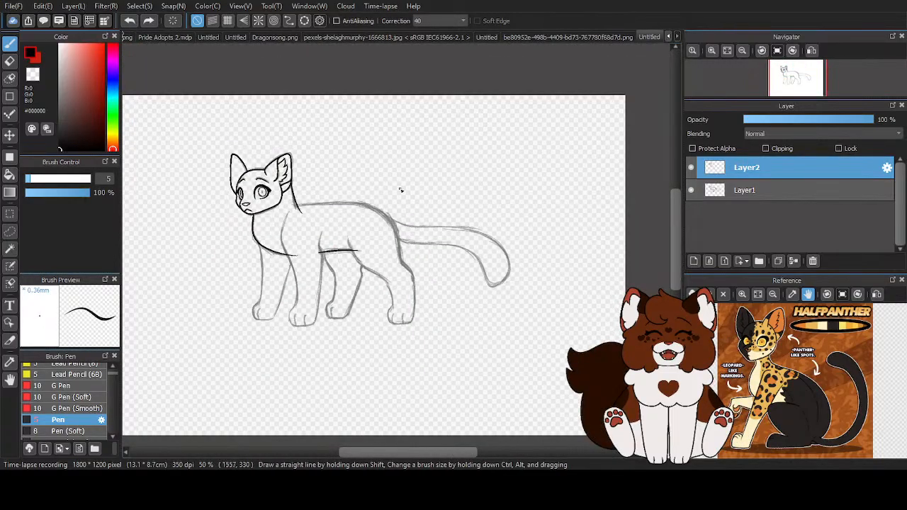
- Erase the inked back-of-neck line on Layer2 from below the near ear down past the start of the back
{"action": "scroll", "coordinate": [295, 212], "scroll_direction": "up", "scroll_amount": 4}
{"action": "scroll", "coordinate": [275, 201], "scroll_direction": "up", "scroll_amount": 1}
{"action": "key", "text": "e"}
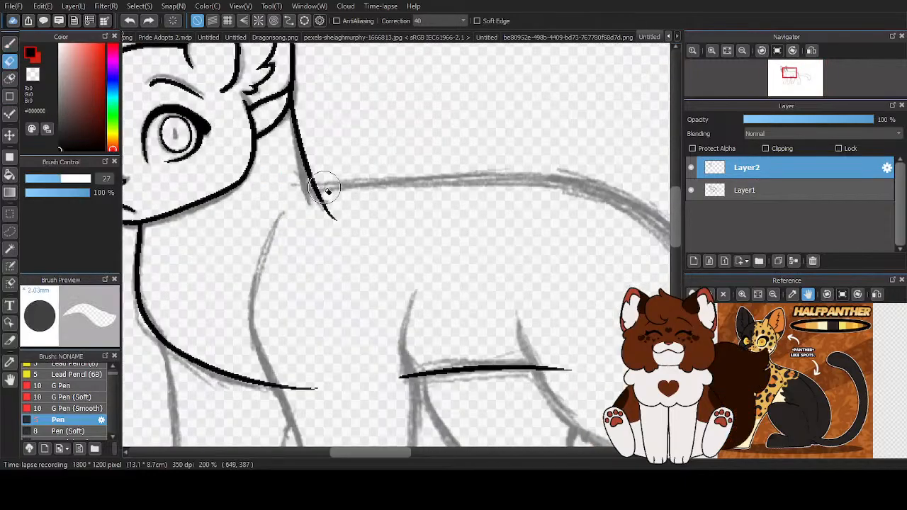
{"action": "left_click_drag", "start_coordinate": [305, 159], "coordinate": [310, 113]}
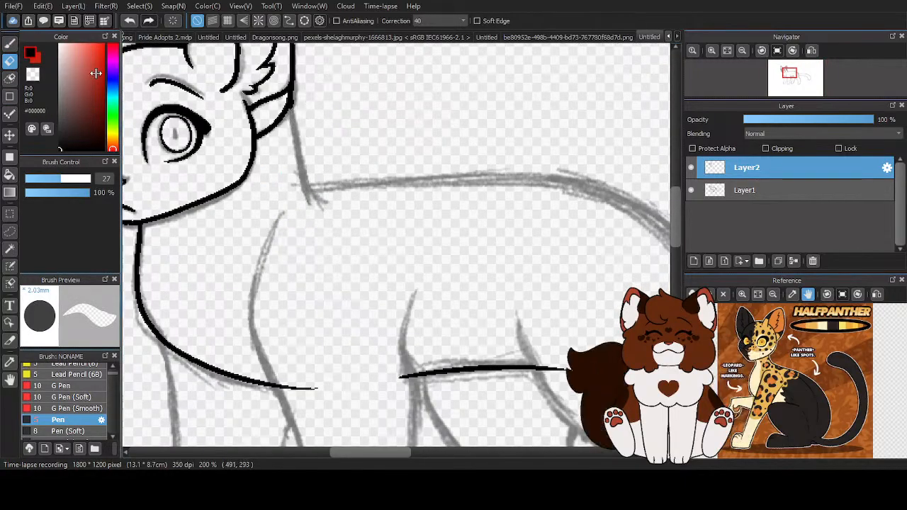
{"action": "left_click", "coordinate": [11, 44]}
- Clean up the near ear's lower outer corner where the erased neck line met the black outline
{"action": "scroll", "coordinate": [324, 99], "scroll_direction": "up", "scroll_amount": 5}
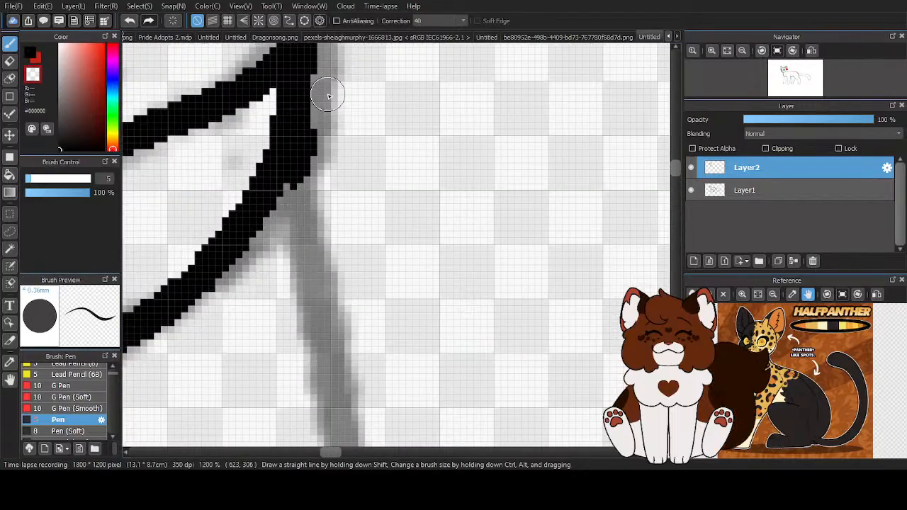
{"action": "left_click_drag", "start_coordinate": [304, 171], "coordinate": [243, 281]}
{"action": "key", "text": "z"}
{"action": "left_click_drag", "start_coordinate": [300, 98], "coordinate": [243, 223]}
{"action": "scroll", "coordinate": [307, 141], "scroll_direction": "down", "scroll_amount": 5}
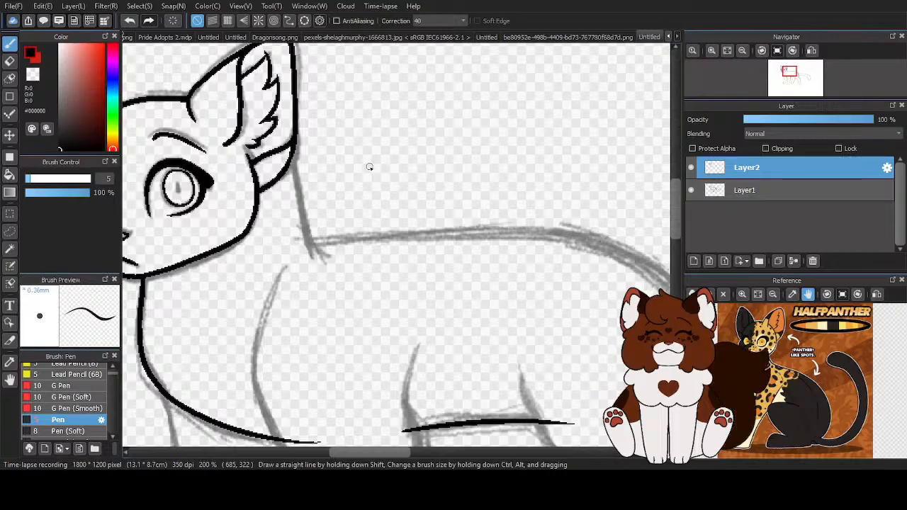
- Re-ink the back of the neck as a tapered black curve from the near ear's base past the start of the back
{"action": "scroll", "coordinate": [340, 258], "scroll_direction": "up", "scroll_amount": 2}
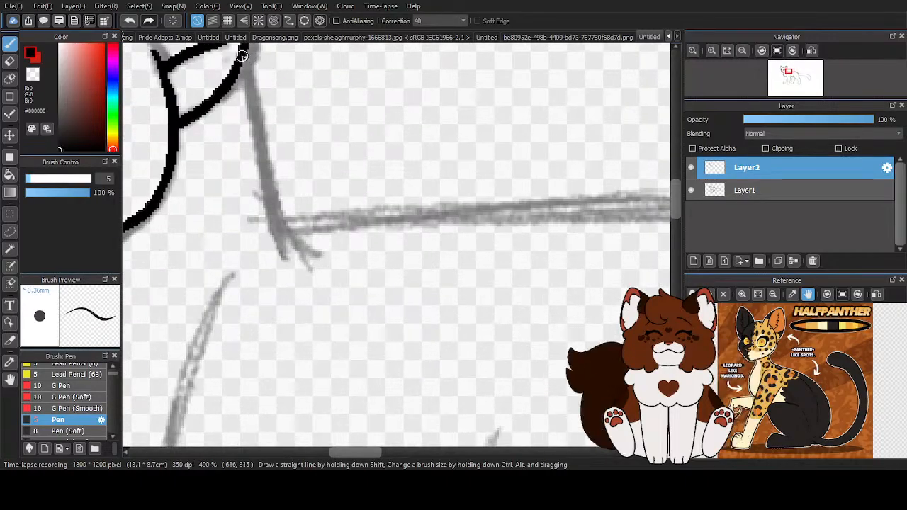
{"action": "scroll", "coordinate": [241, 57], "scroll_direction": "down", "scroll_amount": 2}
{"action": "scroll", "coordinate": [248, 96], "scroll_direction": "up", "scroll_amount": 1}
{"action": "left_click_drag", "start_coordinate": [251, 122], "coordinate": [321, 350]}
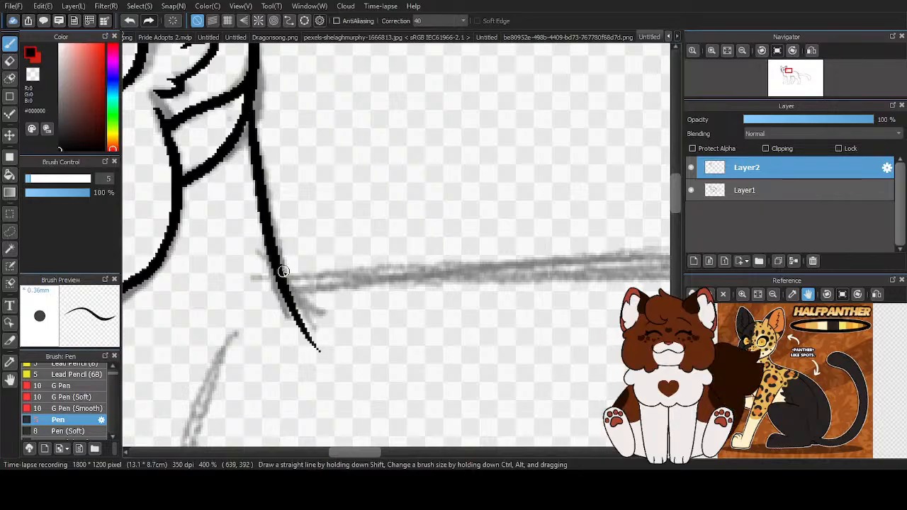
{"action": "scroll", "coordinate": [279, 156], "scroll_direction": "down", "scroll_amount": 4}
{"action": "scroll", "coordinate": [397, 167], "scroll_direction": "up", "scroll_amount": 1}
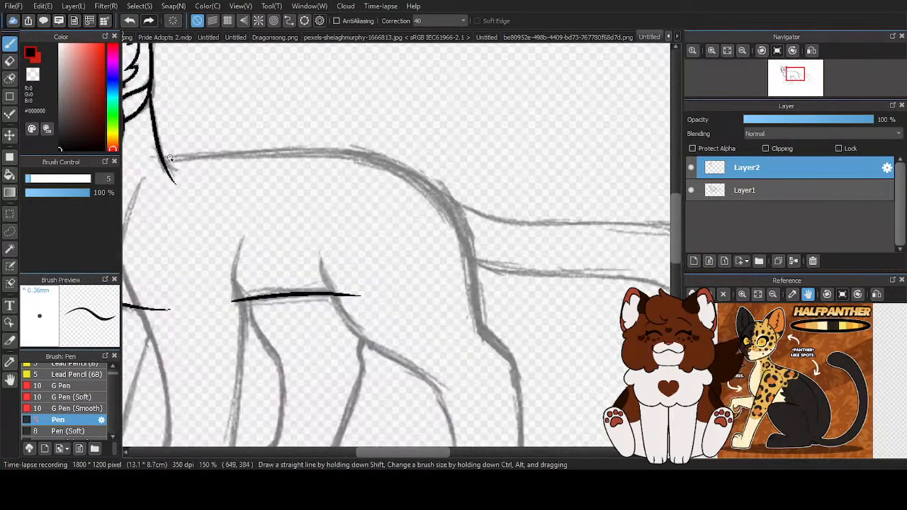
{"action": "left_click_drag", "start_coordinate": [177, 160], "coordinate": [453, 170]}
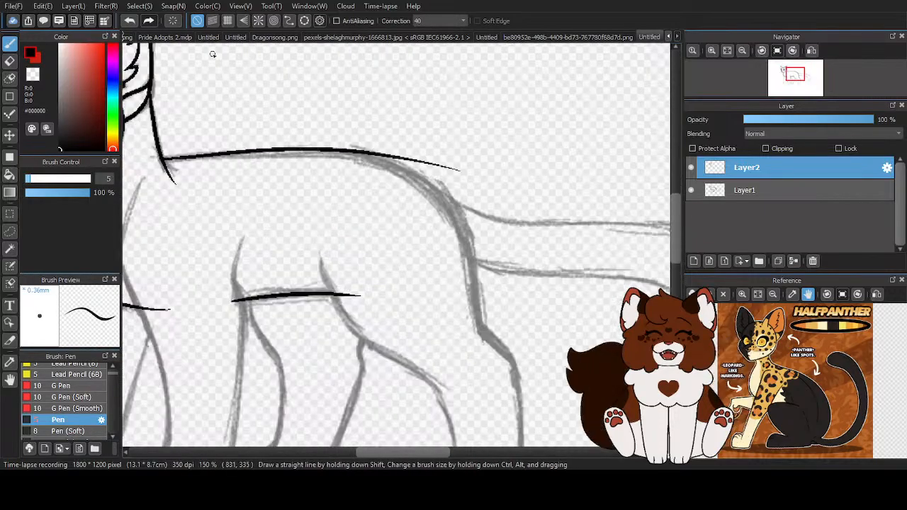
{"action": "left_click", "coordinate": [130, 21]}
{"action": "left_click_drag", "start_coordinate": [289, 159], "coordinate": [468, 167]}
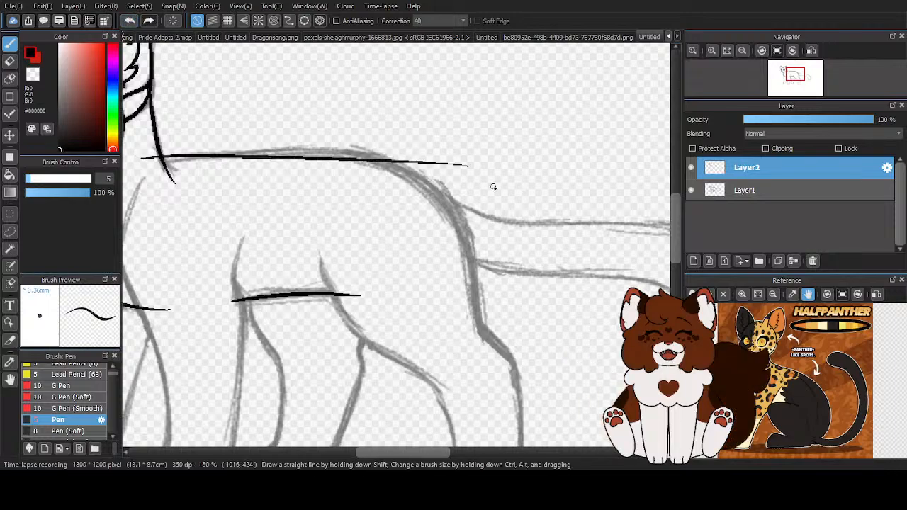
{"action": "scroll", "coordinate": [487, 195], "scroll_direction": "down", "scroll_amount": 3}
{"action": "left_click", "coordinate": [130, 21]}
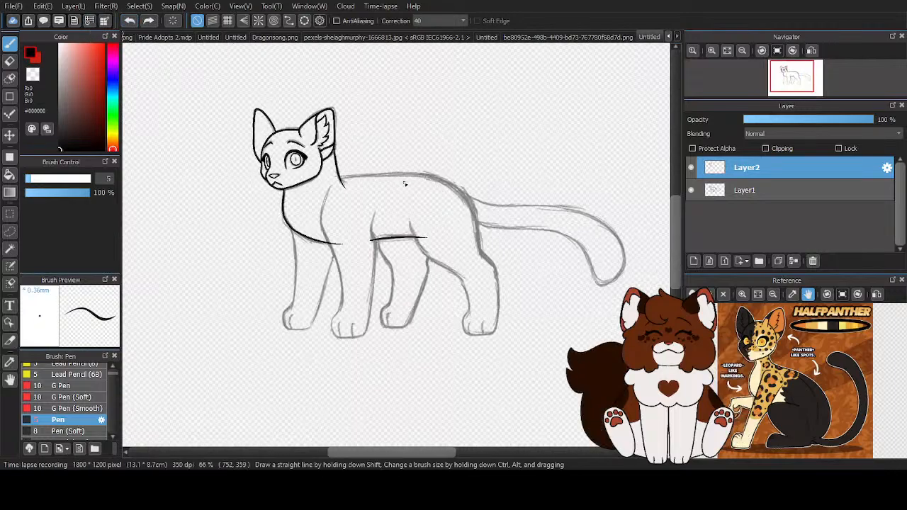
{"action": "scroll", "coordinate": [272, 166], "scroll_direction": "up", "scroll_amount": 3}
{"action": "mouse_move", "coordinate": [200, 153]}
{"action": "left_mouse_down"}
{"action": "mouse_move", "coordinate": [451, 165]}
{"action": "mouse_move", "coordinate": [507, 185]}
{"action": "left_mouse_up"}
{"action": "scroll", "coordinate": [364, 172], "scroll_direction": "down", "scroll_amount": 3}
{"action": "left_click", "coordinate": [130, 23]}
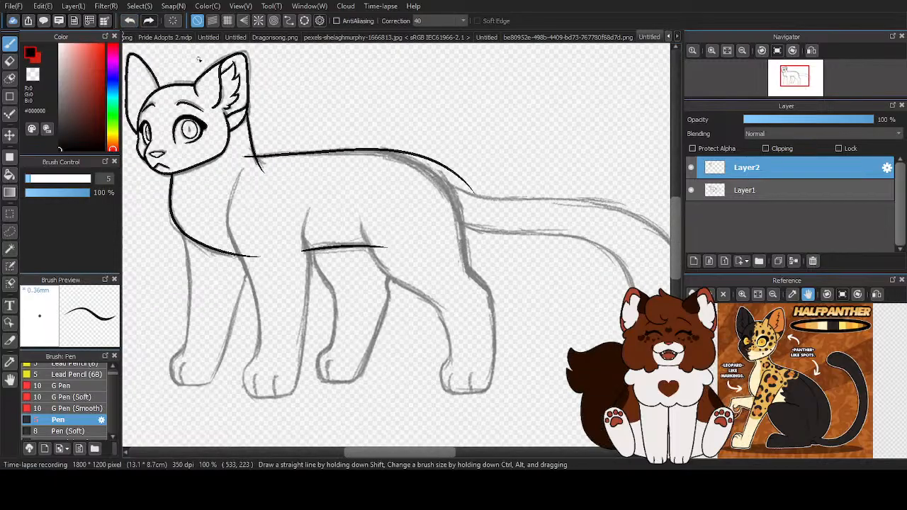
{"action": "left_click", "coordinate": [129, 21]}
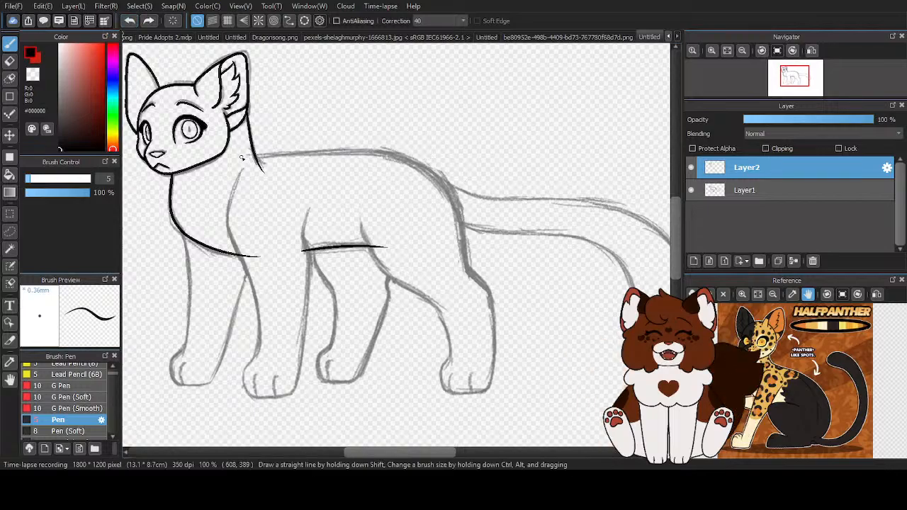
- Ink the back line from the neck base to the tail base and erase the overshooting ends where it meets the neck
{"action": "left_click_drag", "start_coordinate": [366, 153], "coordinate": [497, 211]}
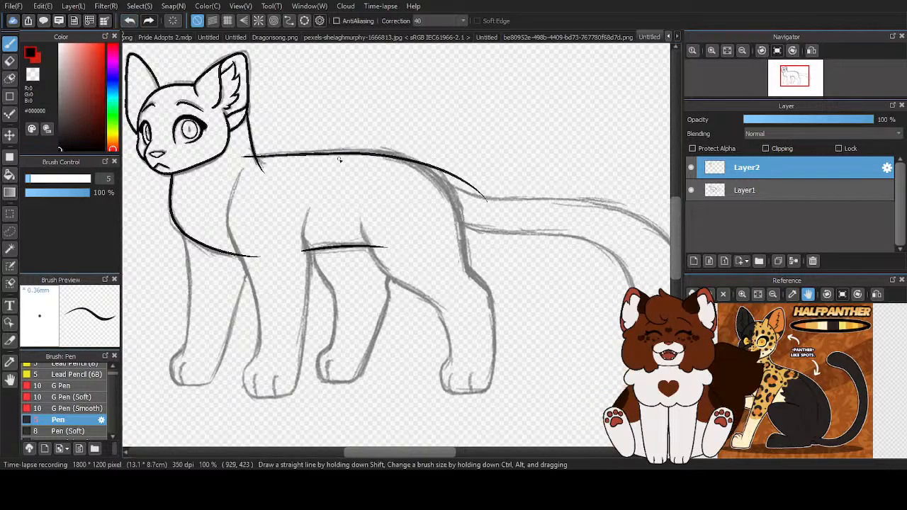
{"action": "scroll", "coordinate": [215, 138], "scroll_direction": "up", "scroll_amount": 4}
{"action": "scroll", "coordinate": [326, 196], "scroll_direction": "up", "scroll_amount": 2}
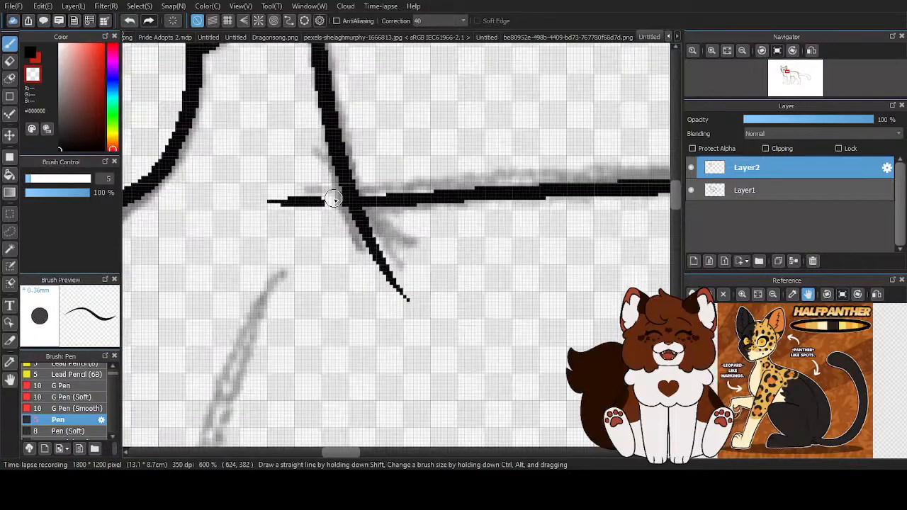
{"action": "key", "text": "ctrl+z"}
{"action": "mouse_move", "coordinate": [399, 284]}
{"action": "left_mouse_down"}
{"action": "mouse_move", "coordinate": [290, 189]}
{"action": "mouse_move", "coordinate": [310, 194]}
{"action": "left_mouse_up"}
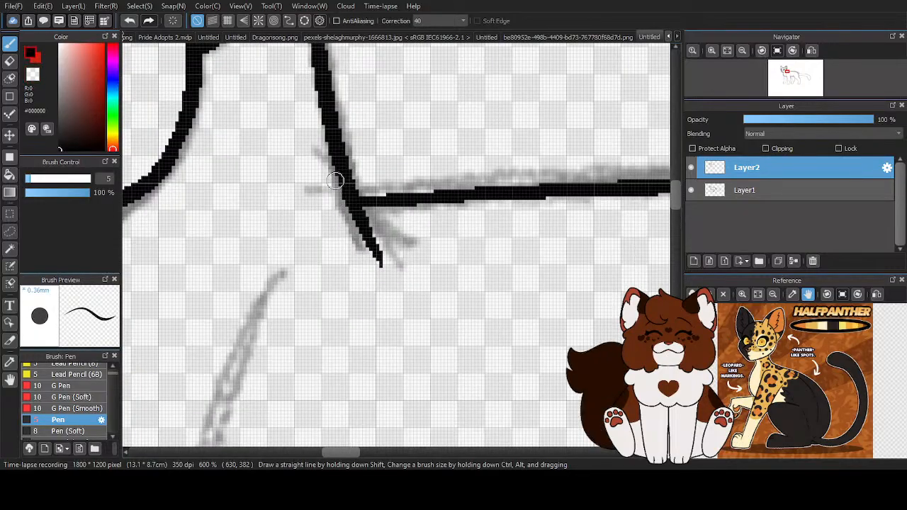
{"action": "scroll", "coordinate": [346, 174], "scroll_direction": "down", "scroll_amount": 8}
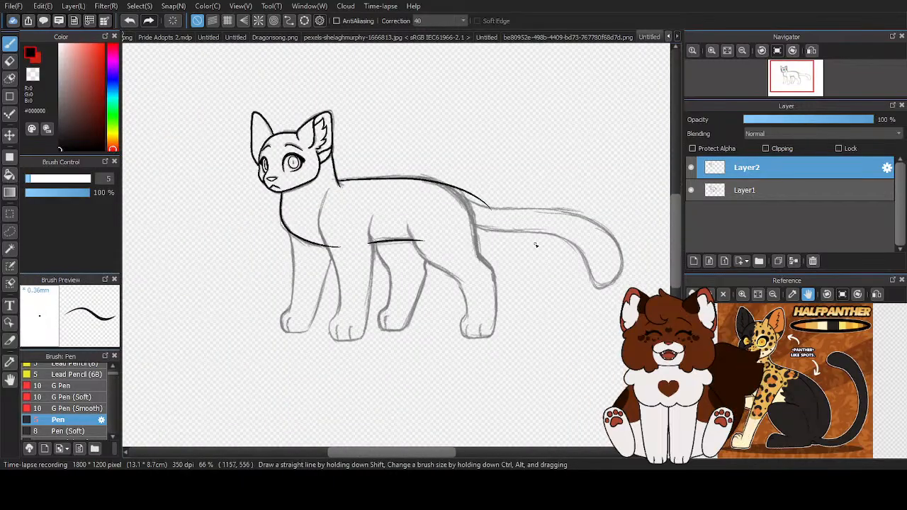
{"action": "scroll", "coordinate": [473, 207], "scroll_direction": "up", "scroll_amount": 5}
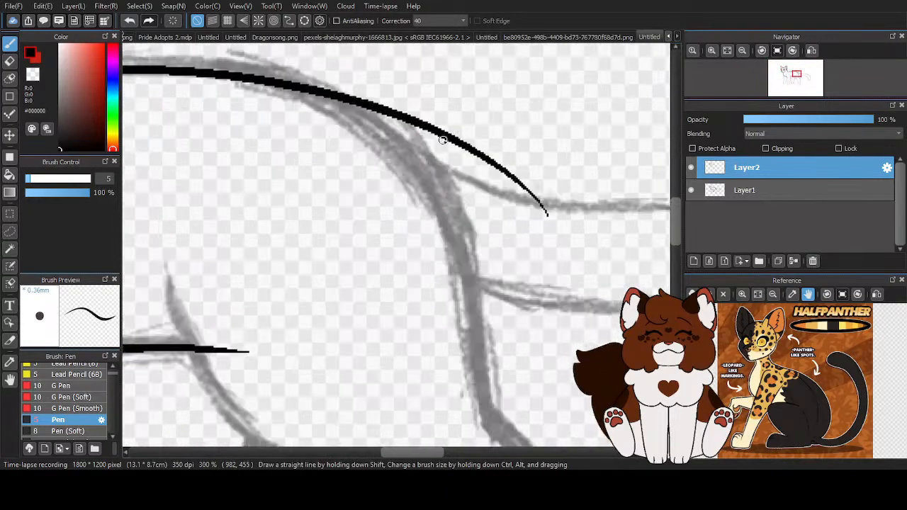
{"action": "mouse_move", "coordinate": [268, 81]}
{"action": "left_mouse_down"}
{"action": "mouse_move", "coordinate": [421, 192]}
{"action": "mouse_move", "coordinate": [461, 426]}
{"action": "left_mouse_up"}
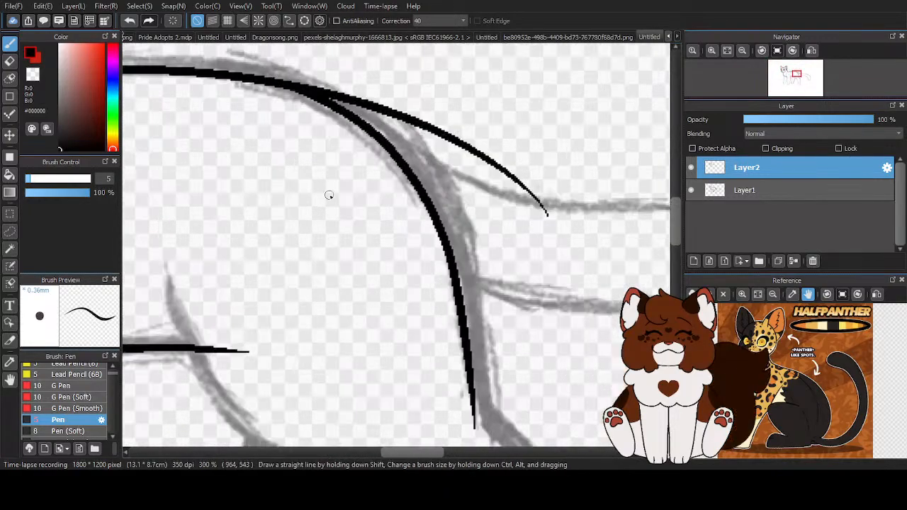
{"action": "scroll", "coordinate": [334, 209], "scroll_direction": "down", "scroll_amount": 5}
{"action": "key", "text": "ctrl+z"}
{"action": "scroll", "coordinate": [260, 118], "scroll_direction": "up", "scroll_amount": 4}
{"action": "mouse_move", "coordinate": [256, 72]}
{"action": "left_mouse_down"}
{"action": "mouse_move", "coordinate": [289, 79]}
{"action": "mouse_move", "coordinate": [393, 204]}
{"action": "mouse_move", "coordinate": [410, 337]}
{"action": "left_mouse_up"}
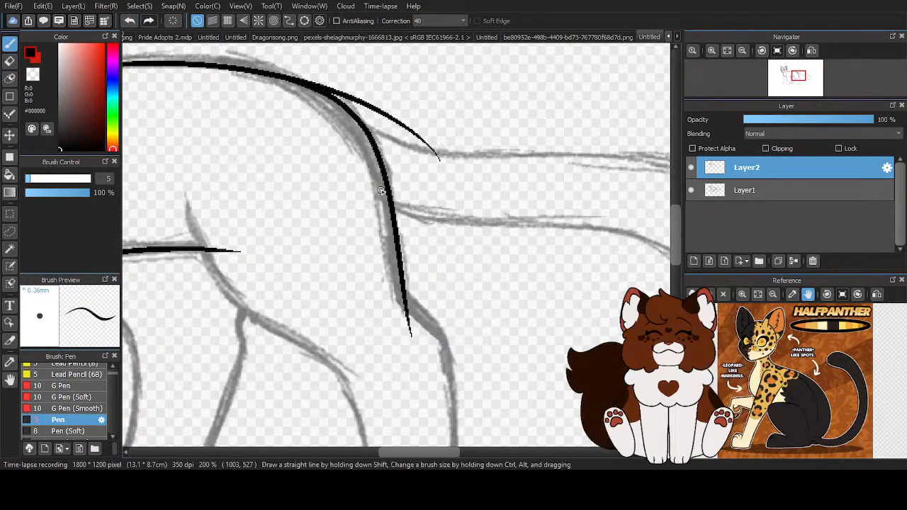
{"action": "left_click", "coordinate": [128, 21]}
- Ink the rump curve from the back down to the hock and erase the back line's excess beyond it, smoothing the join
{"action": "mouse_move", "coordinate": [253, 71]}
{"action": "left_mouse_down"}
{"action": "mouse_move", "coordinate": [282, 78]}
{"action": "mouse_move", "coordinate": [353, 129]}
{"action": "mouse_move", "coordinate": [405, 316]}
{"action": "left_mouse_up"}
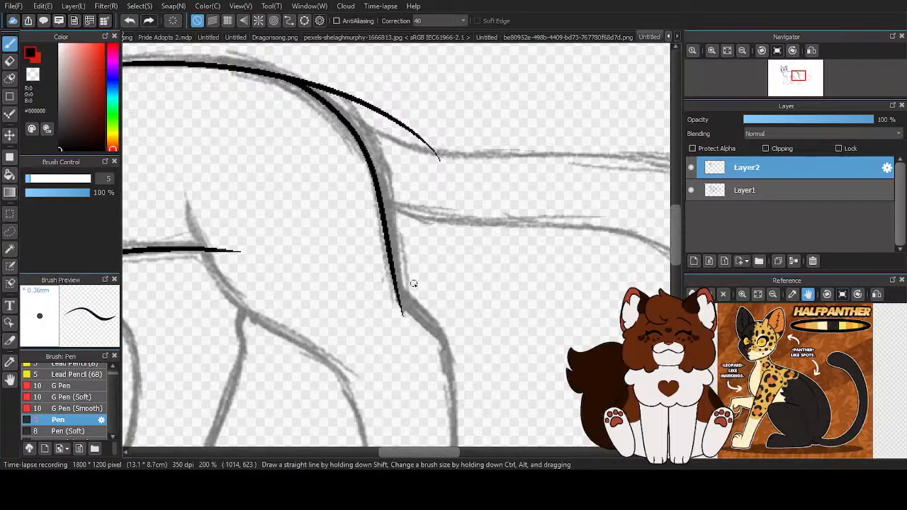
{"action": "scroll", "coordinate": [431, 209], "scroll_direction": "down", "scroll_amount": 2}
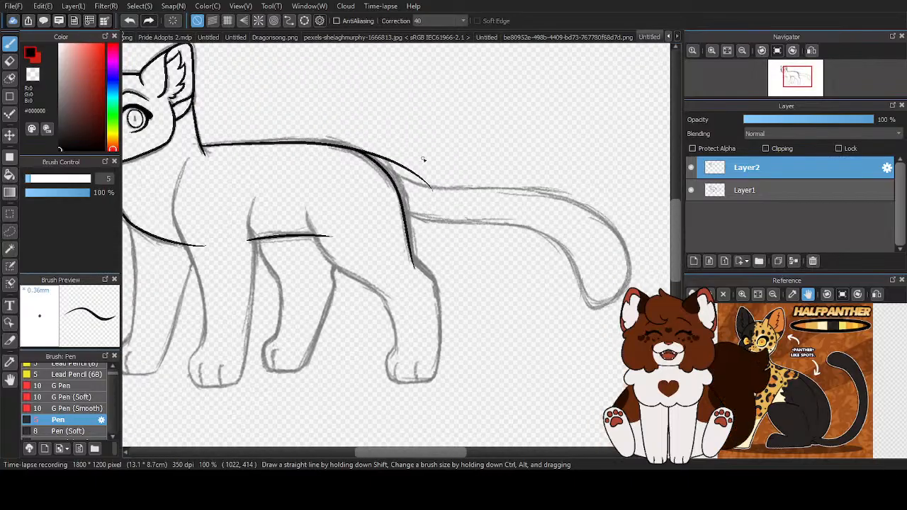
{"action": "scroll", "coordinate": [425, 149], "scroll_direction": "up", "scroll_amount": 3}
{"action": "key", "text": "x"}
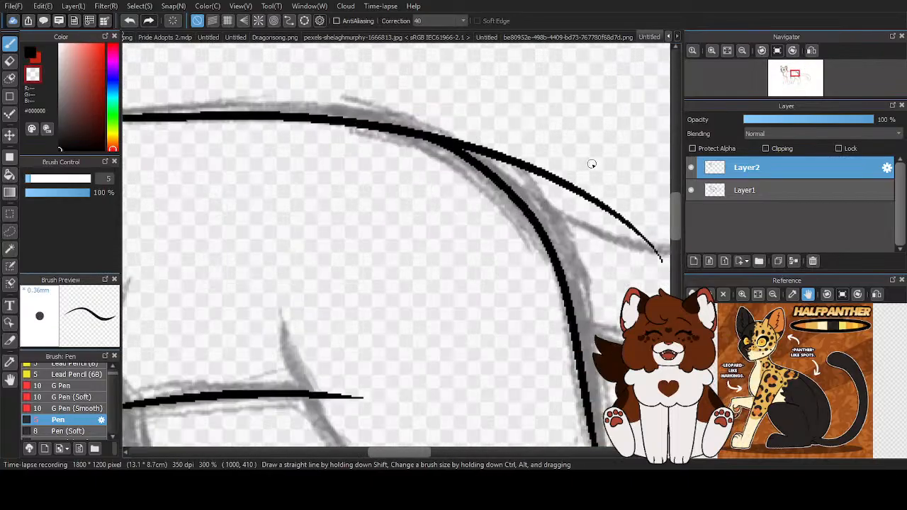
{"action": "mouse_move", "coordinate": [660, 273]}
{"action": "left_mouse_down"}
{"action": "mouse_move", "coordinate": [602, 206]}
{"action": "mouse_move", "coordinate": [524, 163]}
{"action": "mouse_move", "coordinate": [557, 172]}
{"action": "left_mouse_up"}
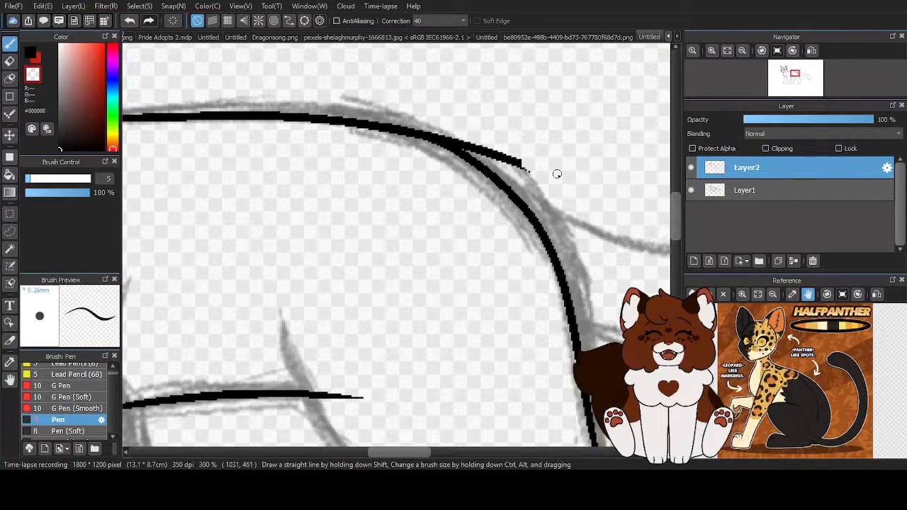
{"action": "scroll", "coordinate": [538, 162], "scroll_direction": "up", "scroll_amount": 1}
{"action": "scroll", "coordinate": [374, 130], "scroll_direction": "up", "scroll_amount": 1}
{"action": "mouse_move", "coordinate": [397, 127]}
{"action": "left_mouse_down"}
{"action": "mouse_move", "coordinate": [596, 199]}
{"action": "mouse_move", "coordinate": [536, 160]}
{"action": "left_mouse_up"}
{"action": "left_click_drag", "start_coordinate": [576, 188], "coordinate": [603, 204]}
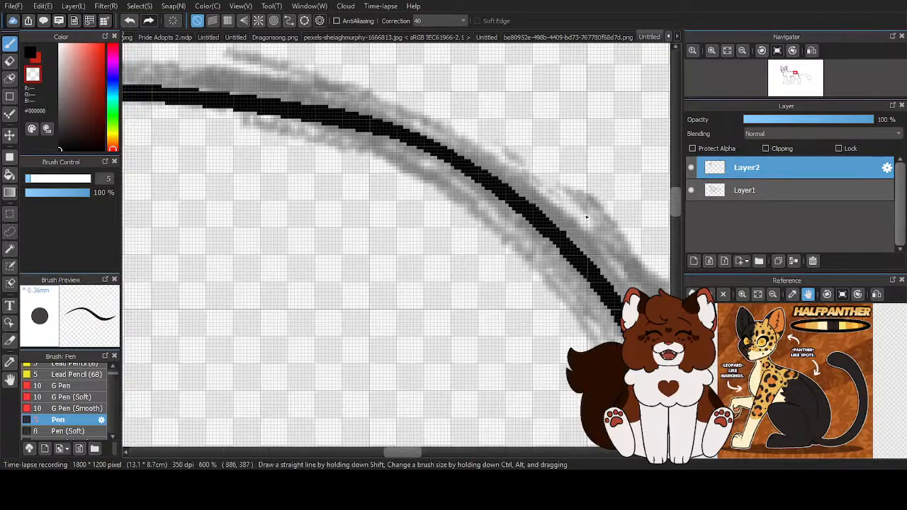
{"action": "key", "text": "c"}
{"action": "left_click_drag", "start_coordinate": [402, 138], "coordinate": [471, 181]}
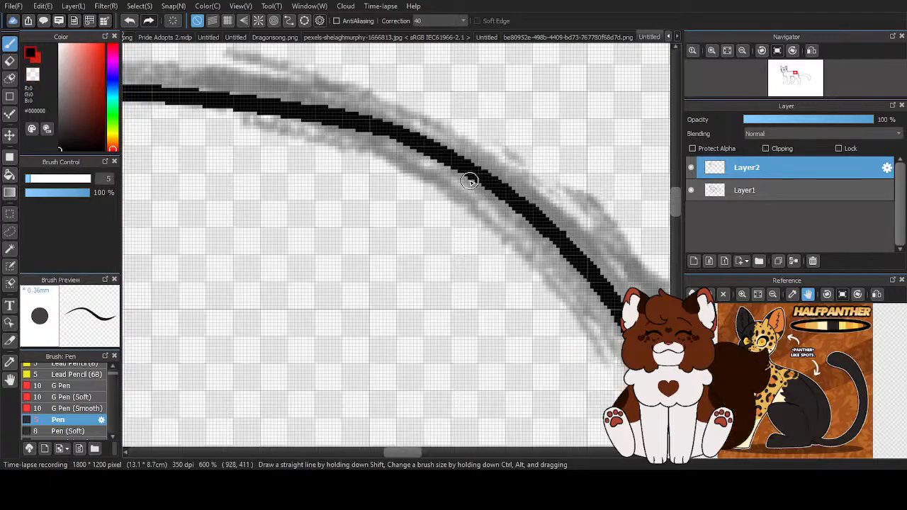
{"action": "scroll", "coordinate": [420, 139], "scroll_direction": "down", "scroll_amount": 5}
- Ink the near hind leg's front thigh line from the belly and its rear edge from the hock down to the paw
{"action": "scroll", "coordinate": [535, 276], "scroll_direction": "up", "scroll_amount": 2}
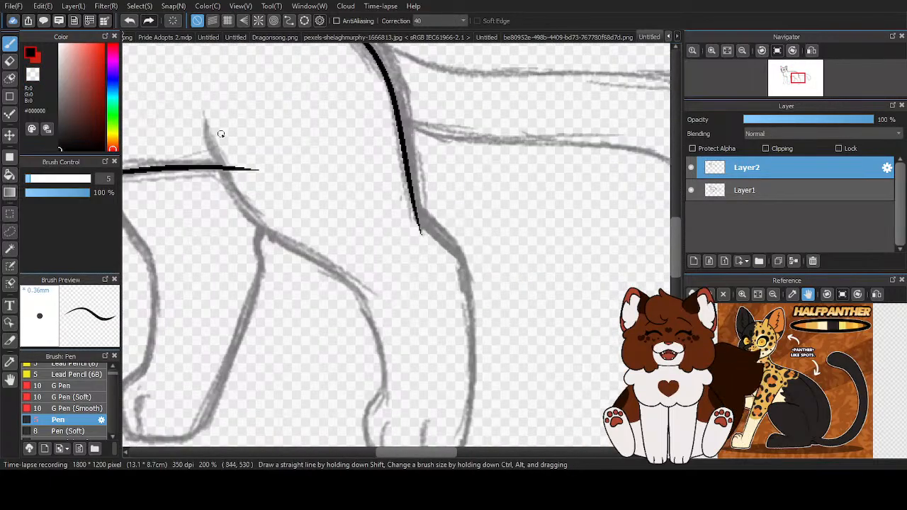
{"action": "mouse_move", "coordinate": [208, 133]}
{"action": "left_mouse_down"}
{"action": "mouse_move", "coordinate": [237, 194]}
{"action": "mouse_move", "coordinate": [366, 293]}
{"action": "left_mouse_up"}
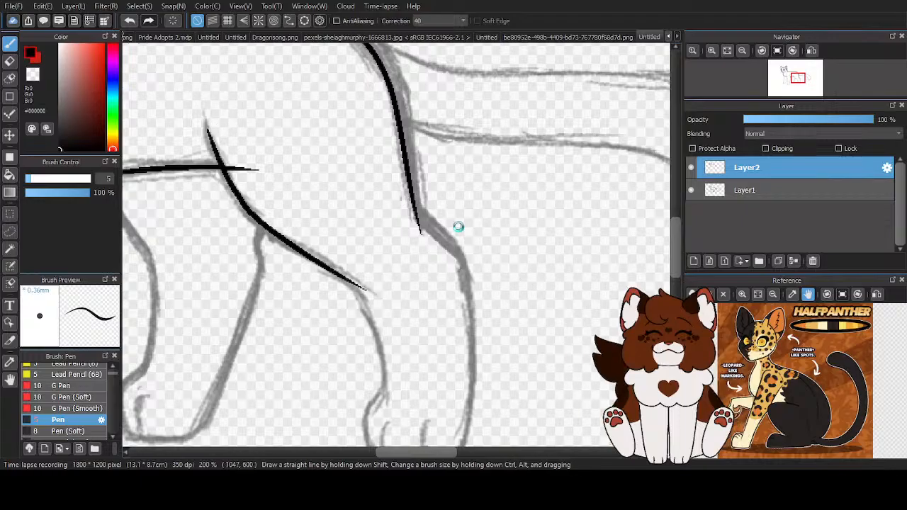
{"action": "scroll", "coordinate": [412, 201], "scroll_direction": "up", "scroll_amount": 3}
{"action": "mouse_move", "coordinate": [371, 188]}
{"action": "left_mouse_down"}
{"action": "mouse_move", "coordinate": [409, 249]}
{"action": "mouse_move", "coordinate": [516, 345]}
{"action": "left_mouse_up"}
{"action": "scroll", "coordinate": [517, 345], "scroll_direction": "down", "scroll_amount": 5}
{"action": "scroll", "coordinate": [415, 146], "scroll_direction": "up", "scroll_amount": 2}
{"action": "mouse_move", "coordinate": [414, 147]}
{"action": "left_mouse_down"}
{"action": "mouse_move", "coordinate": [427, 174]}
{"action": "mouse_move", "coordinate": [419, 380]}
{"action": "left_mouse_up"}
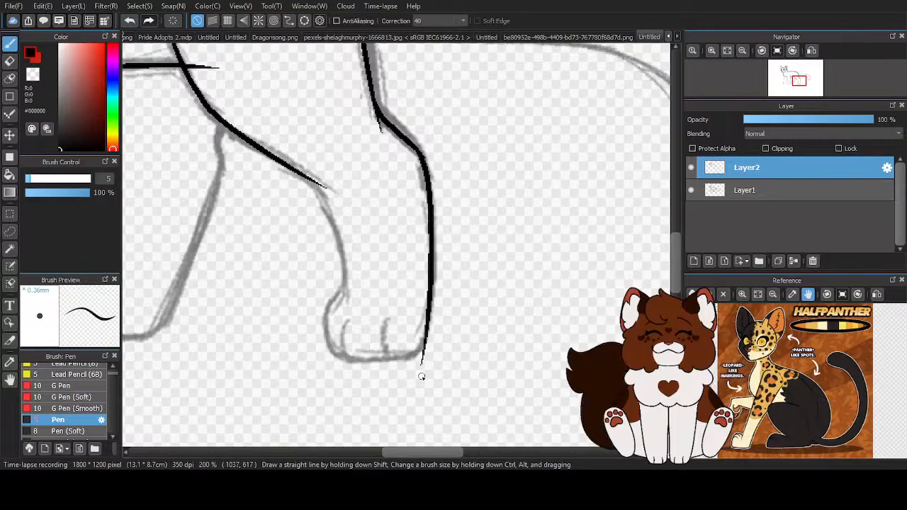
{"action": "scroll", "coordinate": [322, 200], "scroll_direction": "up", "scroll_amount": 2}
{"action": "mouse_move", "coordinate": [273, 146]}
{"action": "left_mouse_down"}
{"action": "mouse_move", "coordinate": [318, 177]}
{"action": "mouse_move", "coordinate": [376, 406]}
{"action": "left_mouse_up"}
{"action": "scroll", "coordinate": [318, 263], "scroll_direction": "down", "scroll_amount": 2}
{"action": "scroll", "coordinate": [299, 307], "scroll_direction": "up", "scroll_amount": 2}
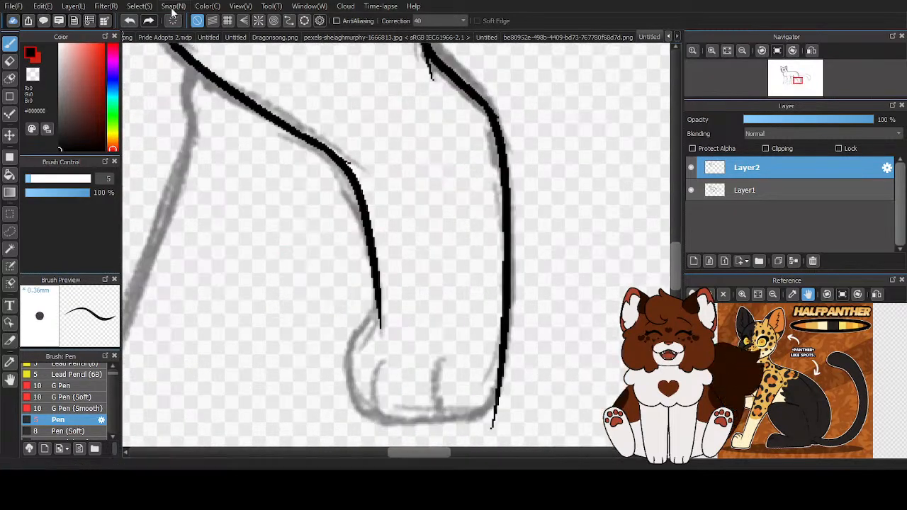
{"action": "left_click", "coordinate": [129, 22]}
- Ink the near hind leg's lower front edge and its rounded paw outline with two toe lines
{"action": "scroll", "coordinate": [271, 125], "scroll_direction": "up", "scroll_amount": 1}
{"action": "mouse_move", "coordinate": [259, 99]}
{"action": "left_mouse_down"}
{"action": "mouse_move", "coordinate": [335, 155]}
{"action": "mouse_move", "coordinate": [393, 305]}
{"action": "mouse_move", "coordinate": [393, 355]}
{"action": "left_mouse_up"}
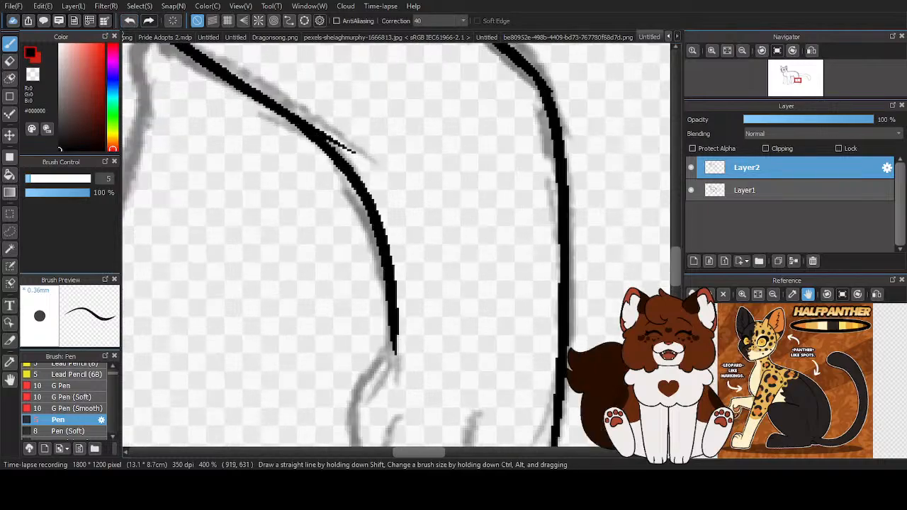
{"action": "scroll", "coordinate": [359, 290], "scroll_direction": "down", "scroll_amount": 2}
{"action": "scroll", "coordinate": [304, 243], "scroll_direction": "up", "scroll_amount": 1}
{"action": "scroll", "coordinate": [304, 242], "scroll_direction": "up", "scroll_amount": 1}
{"action": "mouse_move", "coordinate": [314, 192]}
{"action": "left_mouse_down"}
{"action": "mouse_move", "coordinate": [281, 286]}
{"action": "mouse_move", "coordinate": [276, 278]}
{"action": "mouse_move", "coordinate": [287, 331]}
{"action": "mouse_move", "coordinate": [308, 354]}
{"action": "mouse_move", "coordinate": [397, 363]}
{"action": "mouse_move", "coordinate": [442, 356]}
{"action": "mouse_move", "coordinate": [478, 284]}
{"action": "left_mouse_up"}
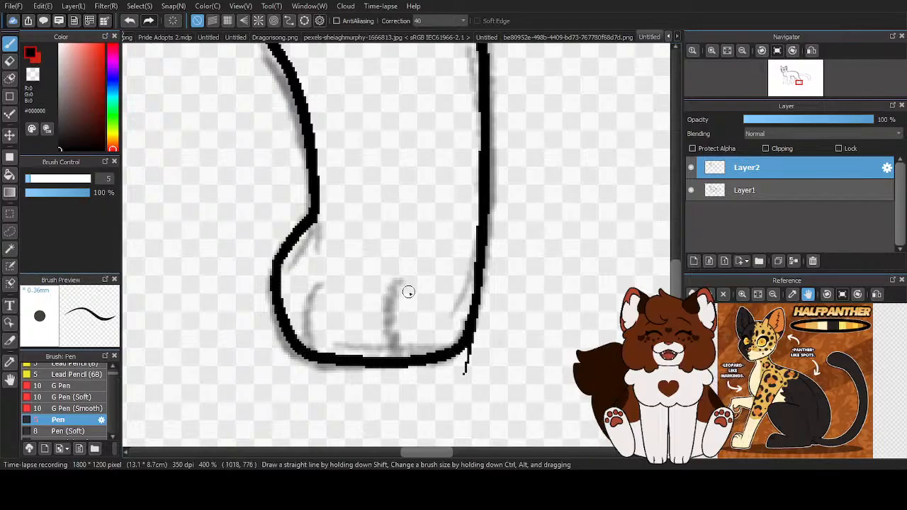
{"action": "mouse_move", "coordinate": [409, 287]}
{"action": "left_mouse_down"}
{"action": "mouse_move", "coordinate": [398, 332]}
{"action": "mouse_move", "coordinate": [399, 358]}
{"action": "left_mouse_up"}
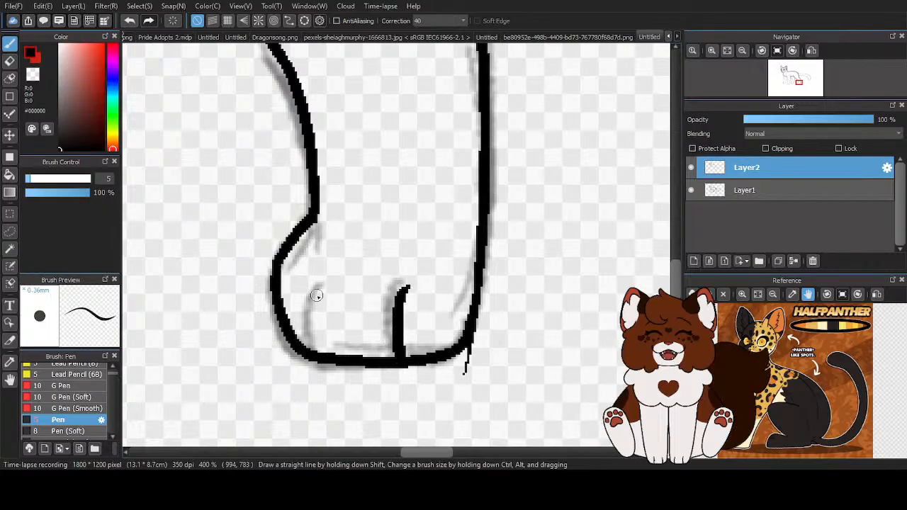
{"action": "left_click_drag", "start_coordinate": [326, 286], "coordinate": [319, 358]}
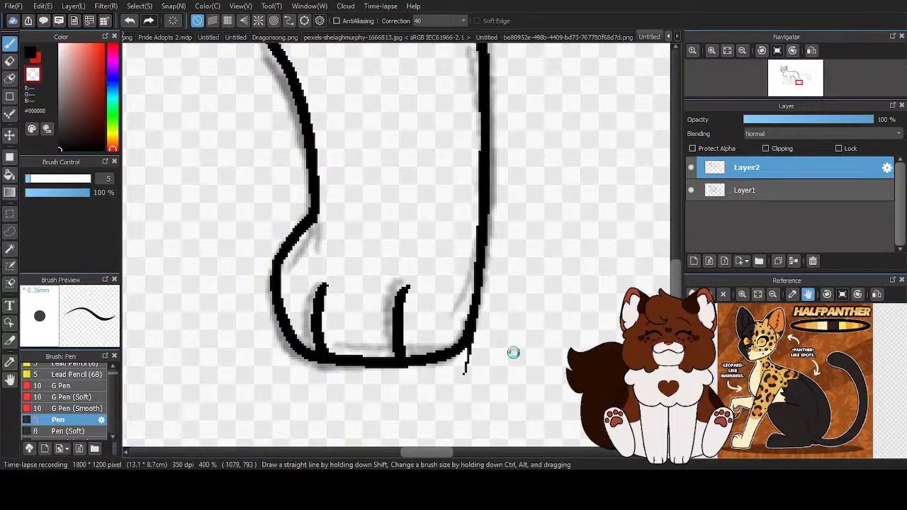
- Erase the stray line ends on the near hind leg at the paw's heel, the lower thigh join and the hock
{"action": "scroll", "coordinate": [514, 353], "scroll_direction": "up", "scroll_amount": 3}
{"action": "key", "text": "ctrl+z"}
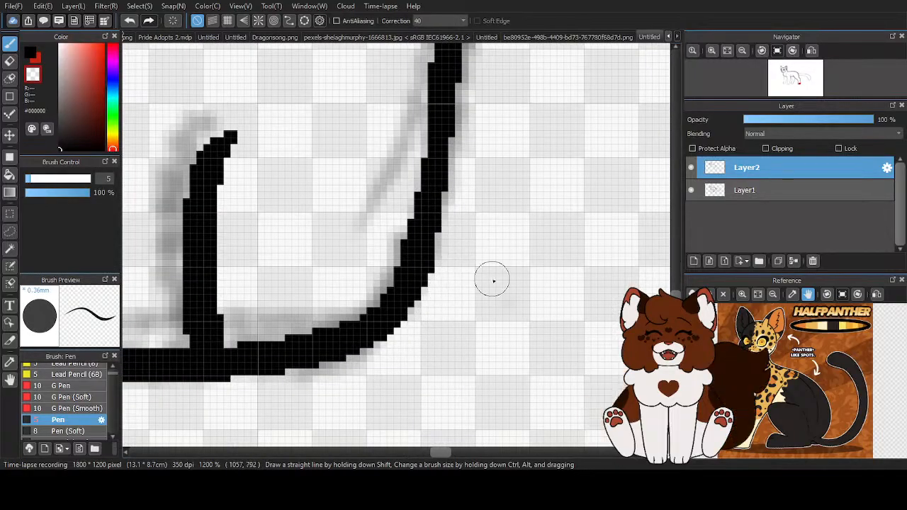
{"action": "scroll", "coordinate": [490, 277], "scroll_direction": "down", "scroll_amount": 3}
{"action": "scroll", "coordinate": [395, 141], "scroll_direction": "up", "scroll_amount": 2}
{"action": "key", "text": "ctrl+z"}
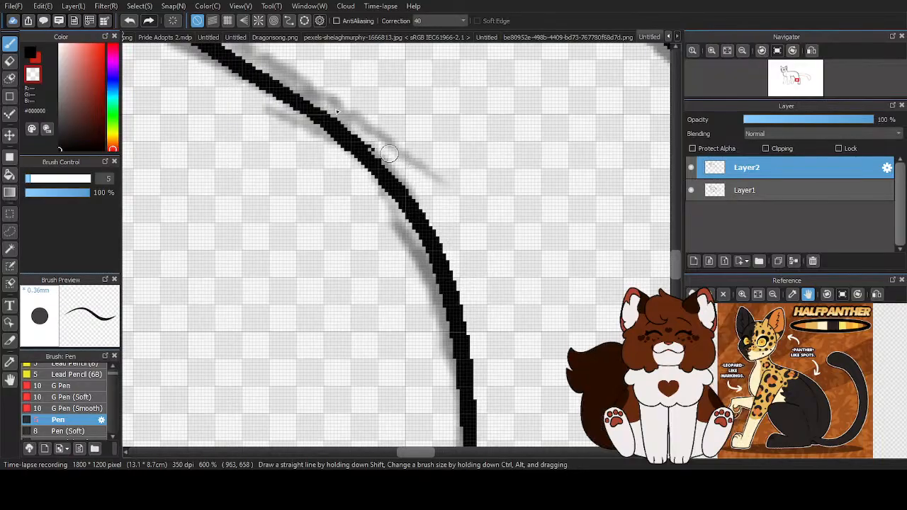
{"action": "scroll", "coordinate": [435, 201], "scroll_direction": "down", "scroll_amount": 3}
{"action": "scroll", "coordinate": [443, 267], "scroll_direction": "up", "scroll_amount": 3}
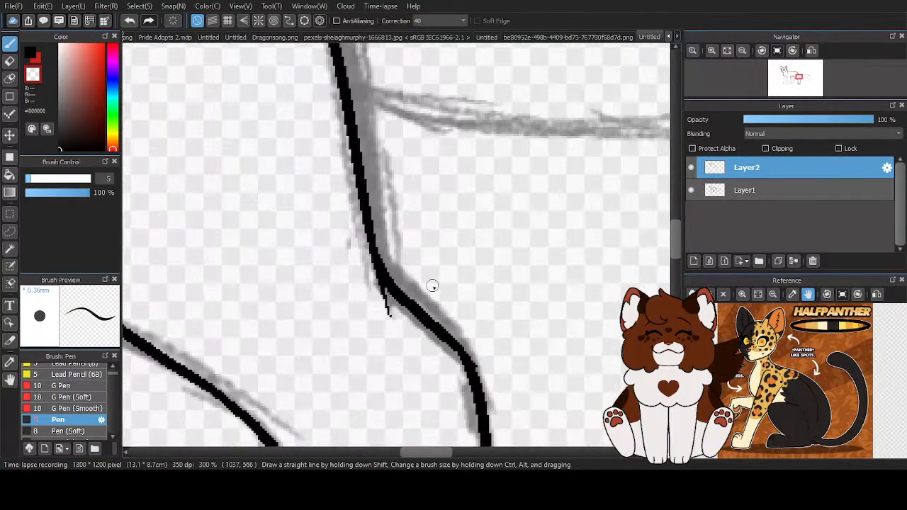
{"action": "scroll", "coordinate": [506, 259], "scroll_direction": "down", "scroll_amount": 3}
{"action": "scroll", "coordinate": [389, 234], "scroll_direction": "up", "scroll_amount": 3}
- Erase the thigh line's upper tip above the belly and the belly line's end that crosses past the thigh
{"action": "left_click_drag", "start_coordinate": [279, 143], "coordinate": [291, 203]}
{"action": "left_click_drag", "start_coordinate": [346, 260], "coordinate": [407, 266]}
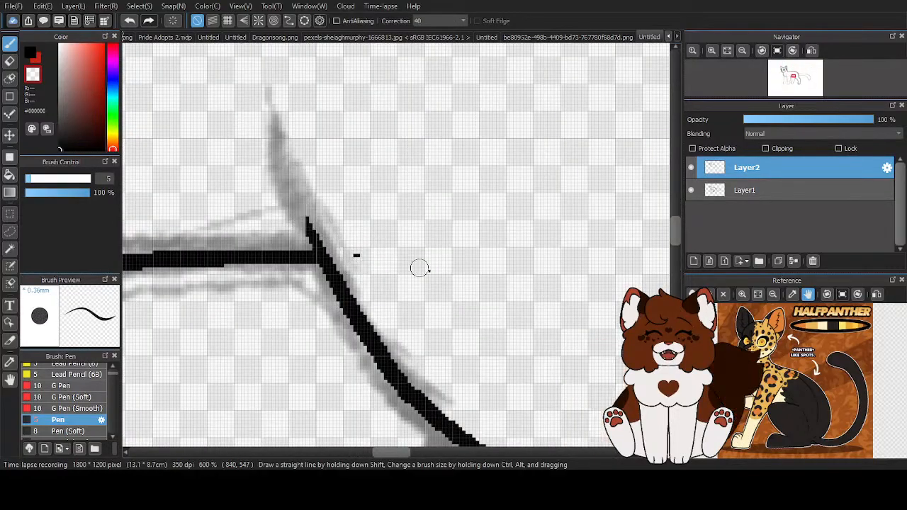
{"action": "scroll", "coordinate": [430, 243], "scroll_direction": "down", "scroll_amount": 3}
{"action": "scroll", "coordinate": [430, 243], "scroll_direction": "up", "scroll_amount": 2}
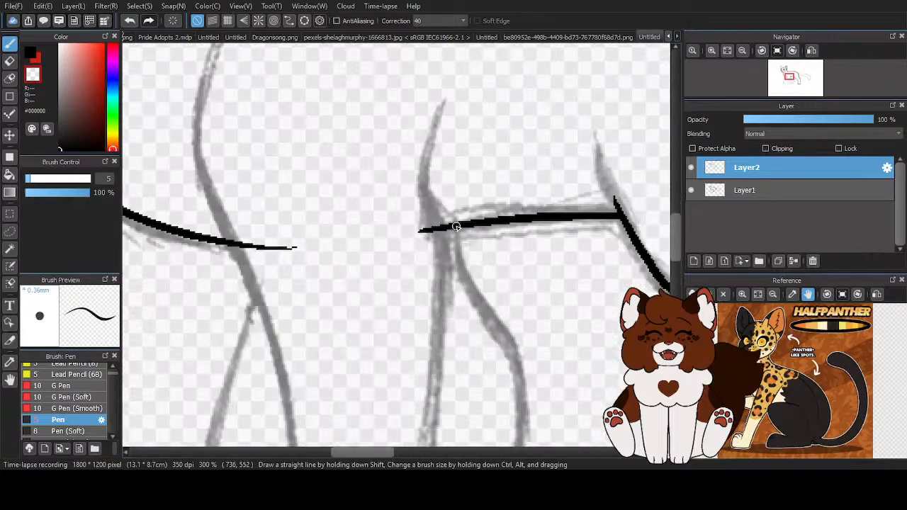
- Ink the near front leg's shoulder line from below the neck down past the chest line
{"action": "scroll", "coordinate": [284, 158], "scroll_direction": "down", "scroll_amount": 3}
{"action": "scroll", "coordinate": [245, 85], "scroll_direction": "up", "scroll_amount": 2}
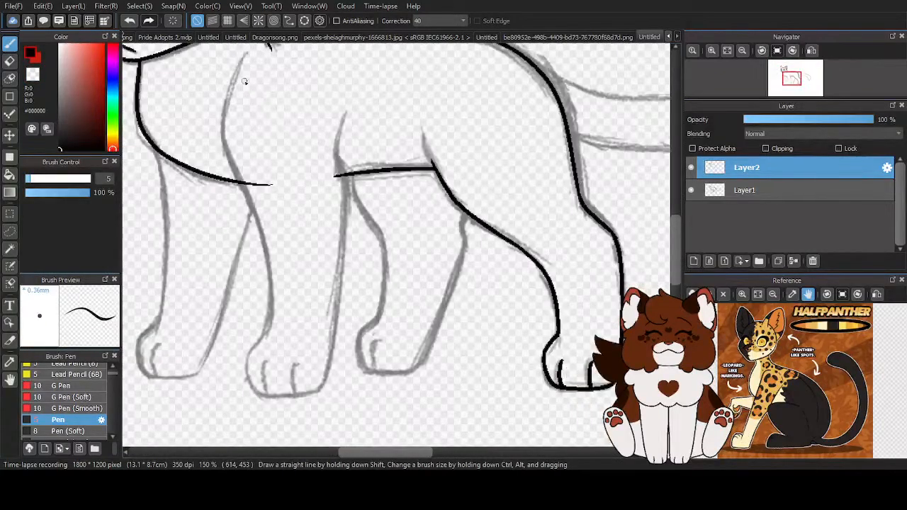
{"action": "left_click_drag", "start_coordinate": [224, 116], "coordinate": [270, 231]}
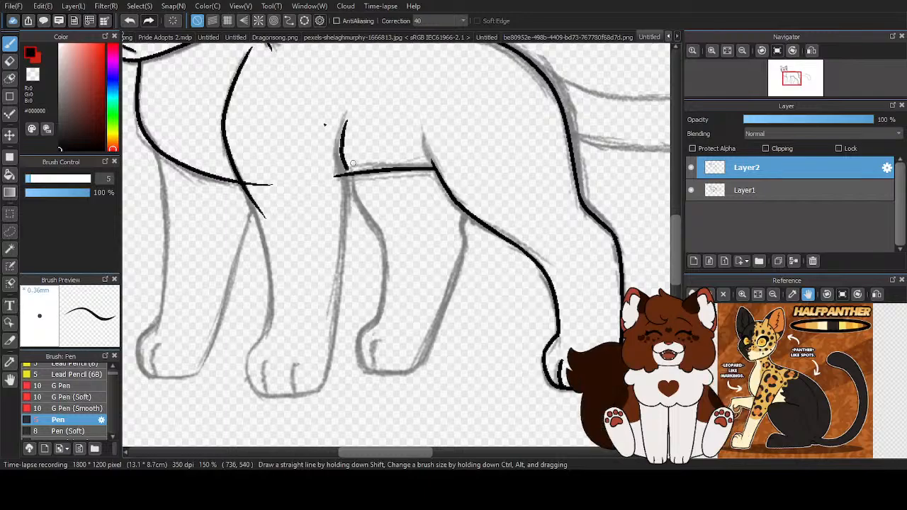
{"action": "key", "text": "ctrl+z"}
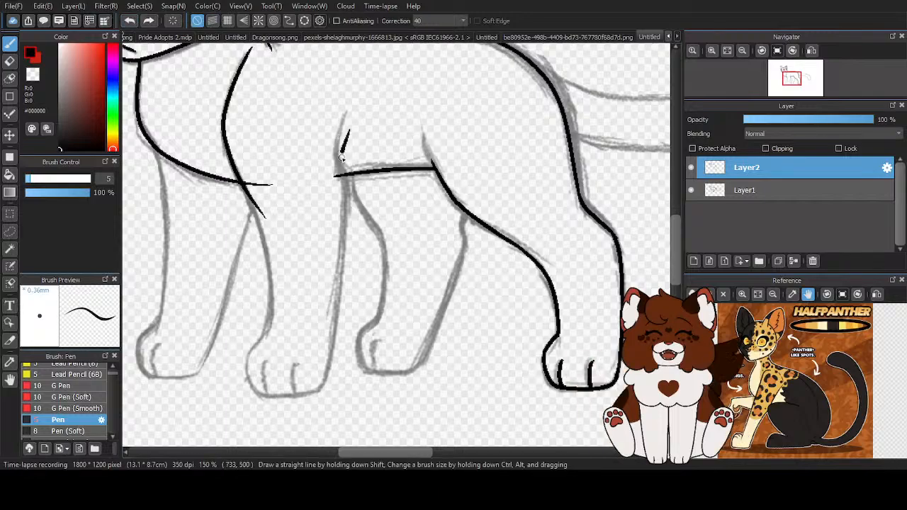
{"action": "left_click_drag", "start_coordinate": [348, 181], "coordinate": [315, 386]}
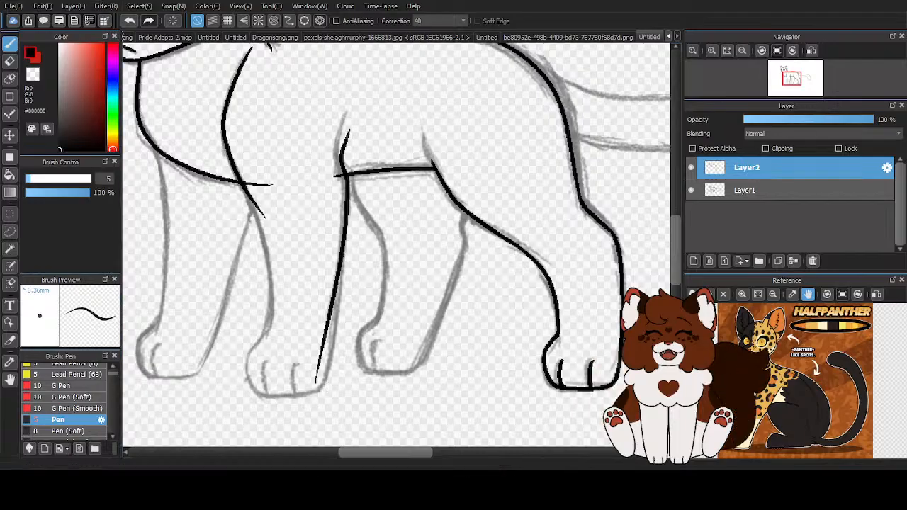
{"action": "key", "text": "ctrl+z"}
{"action": "mouse_move", "coordinate": [345, 136]}
{"action": "left_mouse_down"}
{"action": "mouse_move", "coordinate": [349, 175]}
{"action": "mouse_move", "coordinate": [310, 415]}
{"action": "left_mouse_up"}
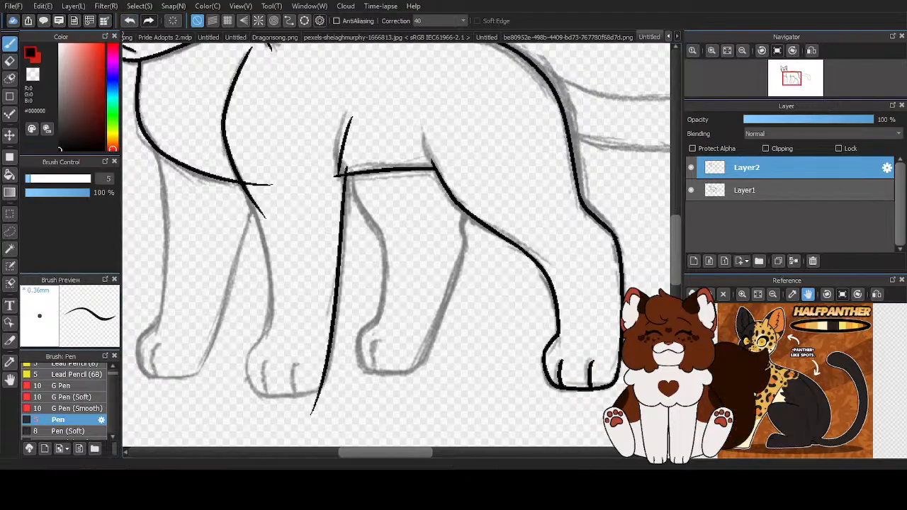
{"action": "left_click", "coordinate": [130, 21]}
{"action": "mouse_move", "coordinate": [346, 171]}
{"action": "left_mouse_down"}
{"action": "mouse_move", "coordinate": [334, 320]}
{"action": "mouse_move", "coordinate": [307, 423]}
{"action": "left_mouse_up"}
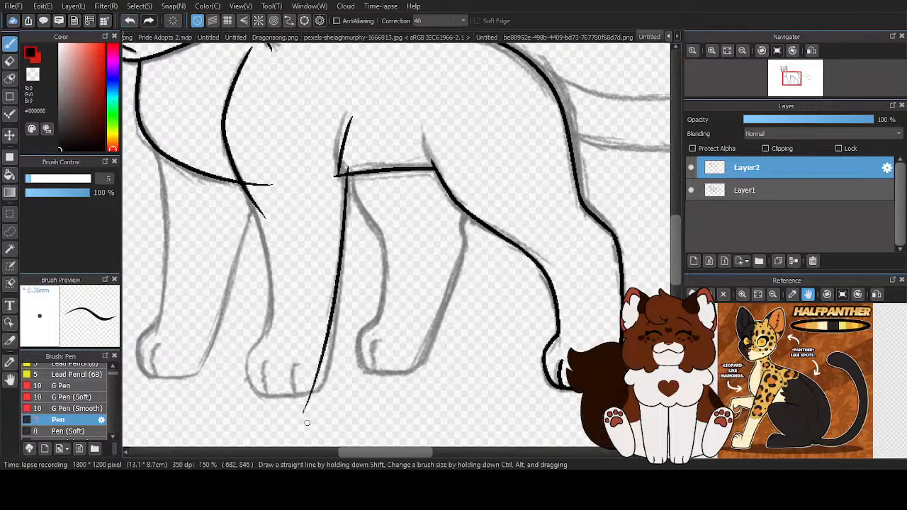
{"action": "left_click", "coordinate": [129, 21]}
{"action": "mouse_move", "coordinate": [349, 160]}
{"action": "left_mouse_down"}
{"action": "mouse_move", "coordinate": [329, 397]}
{"action": "mouse_move", "coordinate": [312, 426]}
{"action": "left_mouse_up"}
{"action": "left_click", "coordinate": [130, 22]}
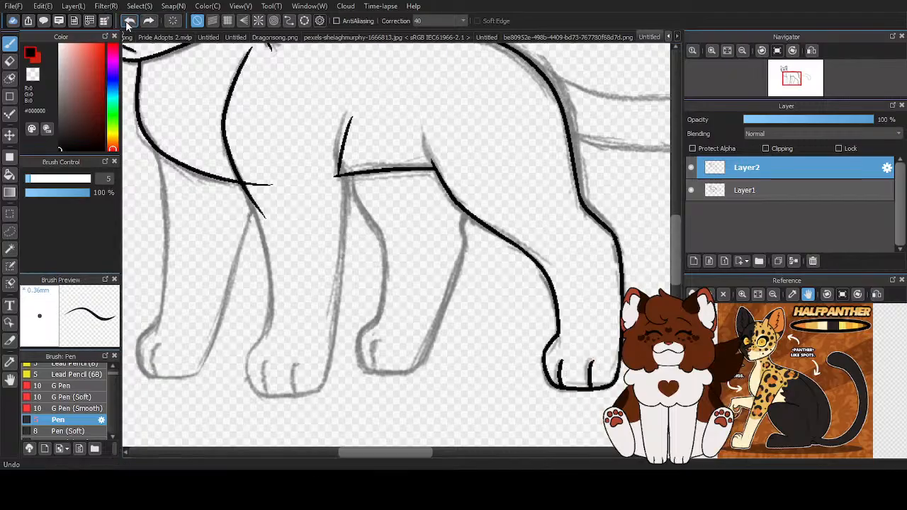
{"action": "left_click_drag", "start_coordinate": [341, 266], "coordinate": [304, 437]}
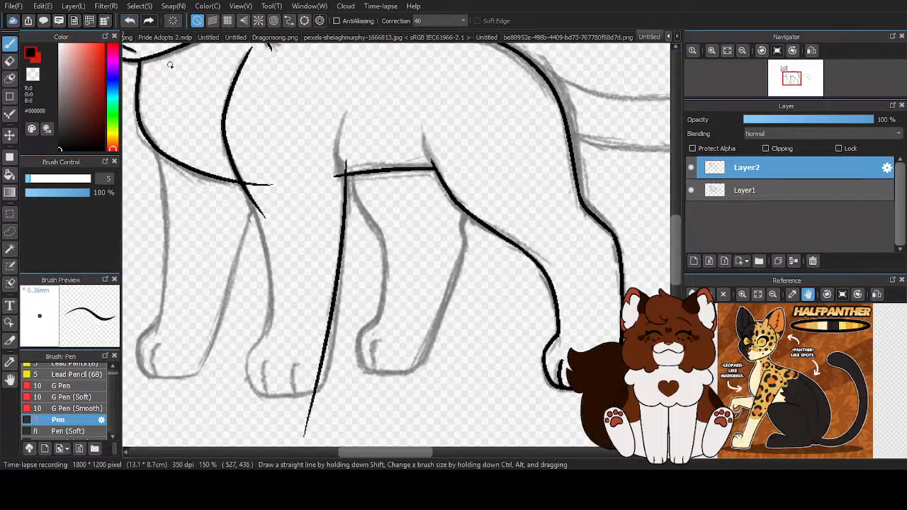
{"action": "left_click", "coordinate": [132, 22]}
- Ink the near front leg's rear edge from the belly line past the heel and its front edge down to the ankle
{"action": "scroll", "coordinate": [385, 233], "scroll_direction": "down", "scroll_amount": 1}
{"action": "scroll", "coordinate": [329, 289], "scroll_direction": "up", "scroll_amount": 2}
{"action": "mouse_move", "coordinate": [383, 86]}
{"action": "left_mouse_down"}
{"action": "mouse_move", "coordinate": [376, 298]}
{"action": "mouse_move", "coordinate": [354, 397]}
{"action": "left_mouse_up"}
{"action": "left_click", "coordinate": [128, 22]}
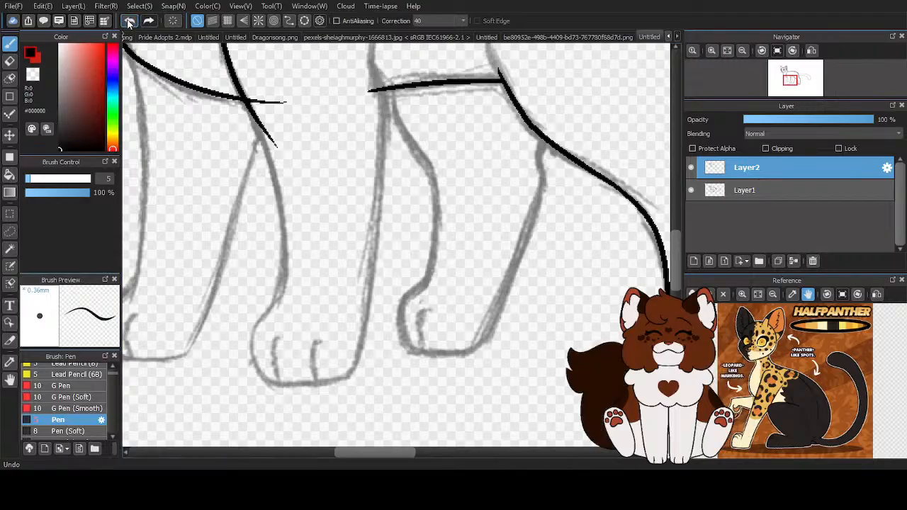
{"action": "left_click_drag", "start_coordinate": [382, 86], "coordinate": [331, 410]}
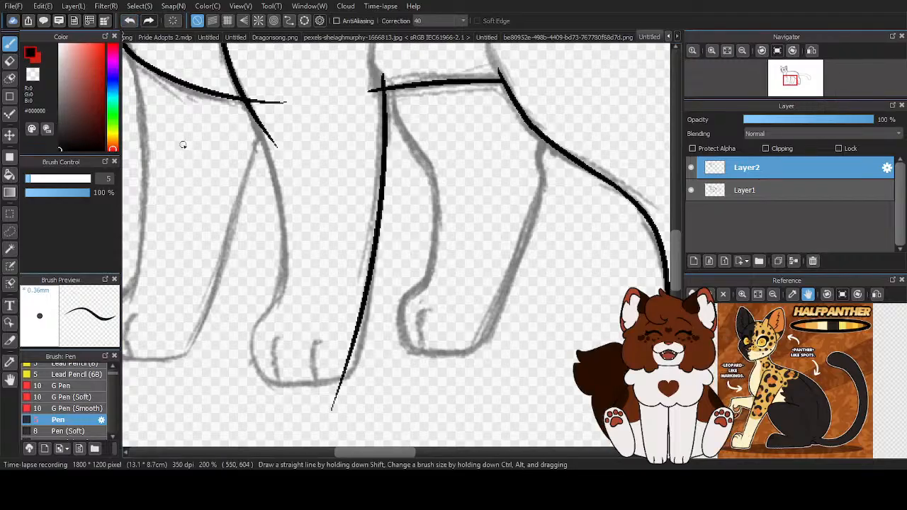
{"action": "left_click", "coordinate": [129, 22]}
{"action": "left_click_drag", "start_coordinate": [383, 86], "coordinate": [343, 407]}
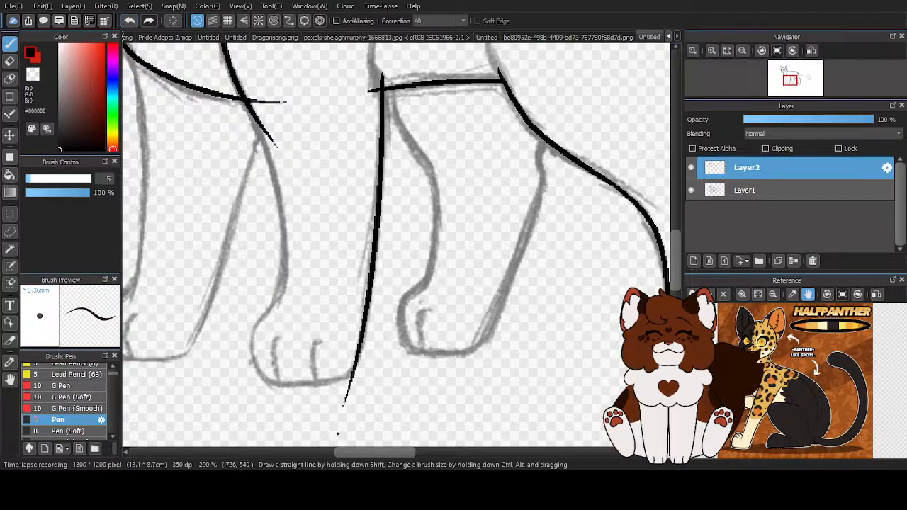
{"action": "scroll", "coordinate": [253, 126], "scroll_direction": "up", "scroll_amount": 1}
{"action": "mouse_move", "coordinate": [259, 123]}
{"action": "left_mouse_down"}
{"action": "mouse_move", "coordinate": [305, 330]}
{"action": "mouse_move", "coordinate": [305, 383]}
{"action": "left_mouse_up"}
- Ink the near front paw's rounded outline from the ankle around to the leg's rear edge
{"action": "scroll", "coordinate": [310, 310], "scroll_direction": "down", "scroll_amount": 2}
{"action": "scroll", "coordinate": [330, 385], "scroll_direction": "up", "scroll_amount": 2}
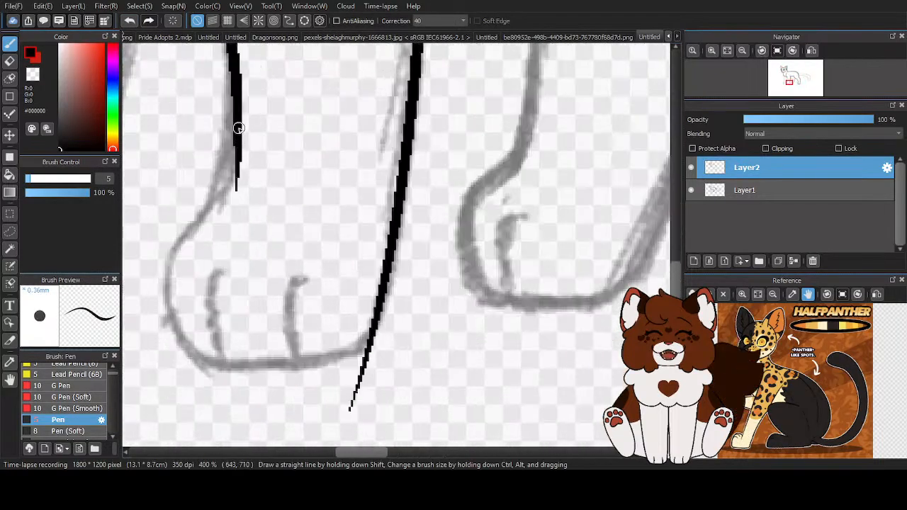
{"action": "mouse_move", "coordinate": [230, 181]}
{"action": "left_mouse_down"}
{"action": "mouse_move", "coordinate": [183, 244]}
{"action": "mouse_move", "coordinate": [192, 316]}
{"action": "mouse_move", "coordinate": [210, 336]}
{"action": "mouse_move", "coordinate": [276, 343]}
{"action": "mouse_move", "coordinate": [352, 333]}
{"action": "left_mouse_up"}
- Erase the rear edge's stray end below the near front paw and re-ink the curved heel corner
{"action": "scroll", "coordinate": [353, 333], "scroll_direction": "down", "scroll_amount": 2}
{"action": "scroll", "coordinate": [347, 329], "scroll_direction": "up", "scroll_amount": 3}
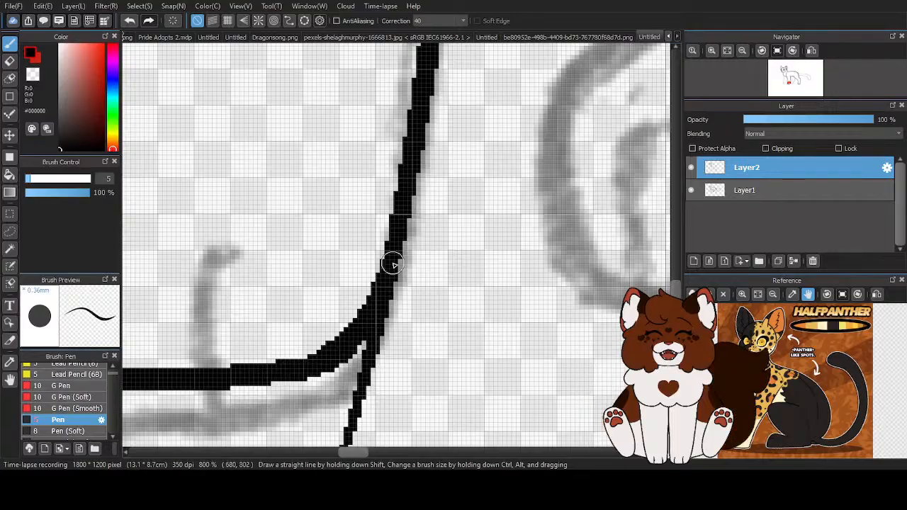
{"action": "scroll", "coordinate": [381, 294], "scroll_direction": "down", "scroll_amount": 3}
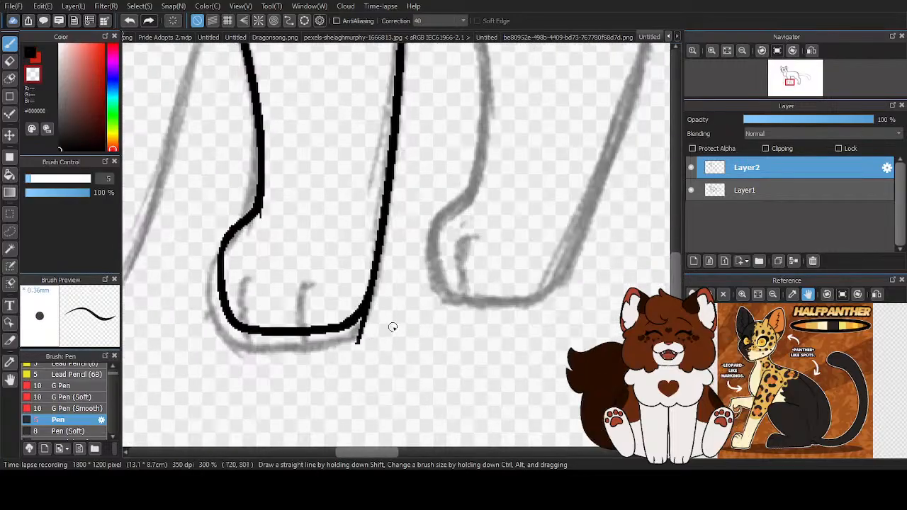
{"action": "scroll", "coordinate": [369, 330], "scroll_direction": "up", "scroll_amount": 3}
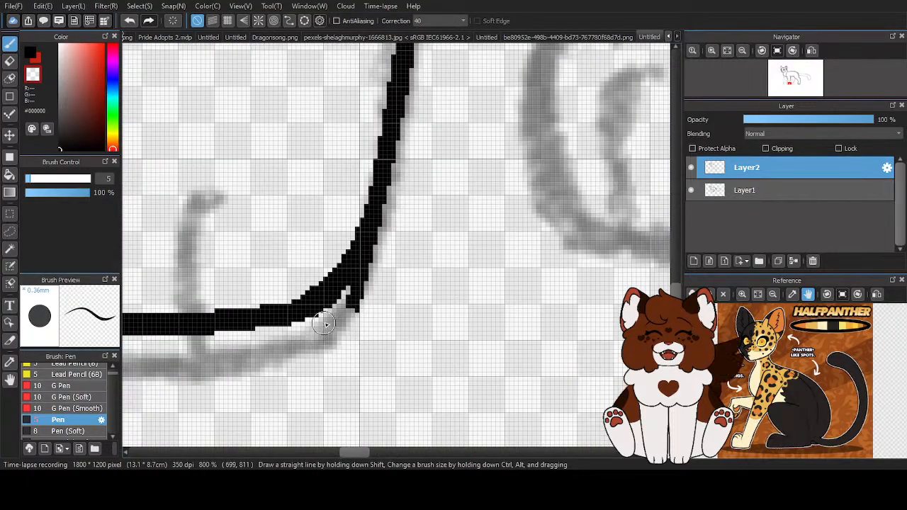
{"action": "left_click_drag", "start_coordinate": [320, 324], "coordinate": [373, 277]}
{"action": "mouse_move", "coordinate": [391, 232]}
{"action": "left_mouse_down"}
{"action": "mouse_move", "coordinate": [344, 314]}
{"action": "mouse_move", "coordinate": [356, 323]}
{"action": "left_mouse_up"}
{"action": "key", "text": "z"}
{"action": "mouse_move", "coordinate": [268, 311]}
{"action": "left_mouse_down"}
{"action": "mouse_move", "coordinate": [313, 290]}
{"action": "mouse_move", "coordinate": [366, 225]}
{"action": "mouse_move", "coordinate": [376, 146]}
{"action": "left_mouse_up"}
- Ink two curved toe lines inside the near front paw
{"action": "scroll", "coordinate": [472, 243], "scroll_direction": "down", "scroll_amount": 3}
{"action": "scroll", "coordinate": [383, 226], "scroll_direction": "up", "scroll_amount": 2}
{"action": "left_click_drag", "start_coordinate": [389, 214], "coordinate": [377, 332]}
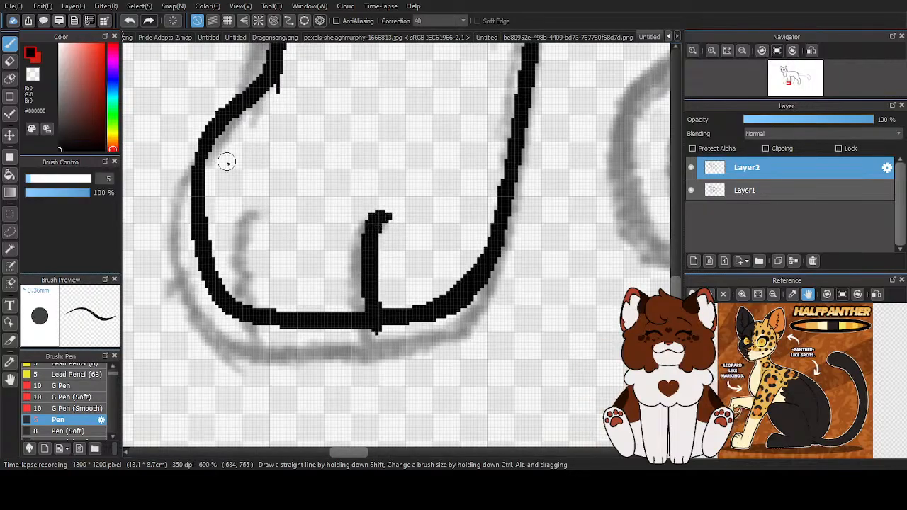
{"action": "left_click", "coordinate": [129, 20]}
{"action": "mouse_move", "coordinate": [389, 187]}
{"action": "left_mouse_down"}
{"action": "mouse_move", "coordinate": [370, 210]}
{"action": "mouse_move", "coordinate": [373, 323]}
{"action": "left_mouse_up"}
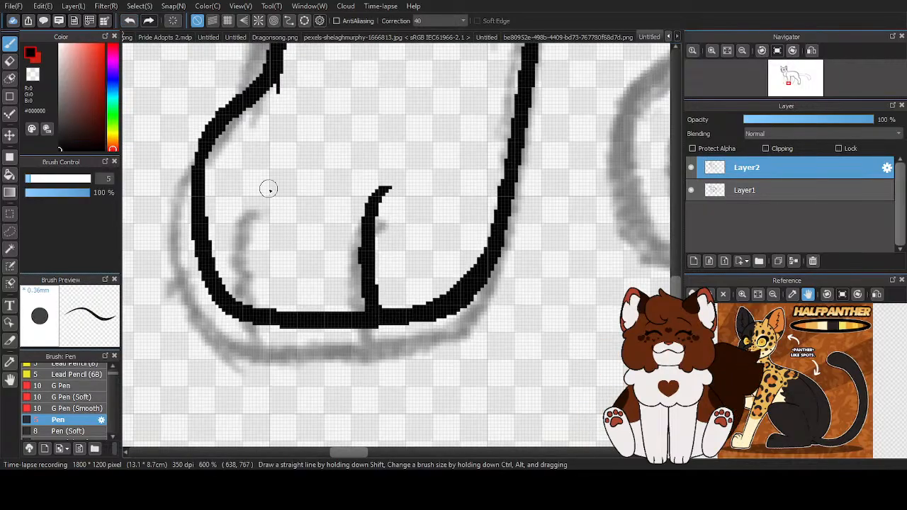
{"action": "left_click_drag", "start_coordinate": [268, 184], "coordinate": [252, 310]}
- Erase the upper tips of the near front paw's two toe lines to shorten them
{"action": "scroll", "coordinate": [294, 280], "scroll_direction": "down", "scroll_amount": 2}
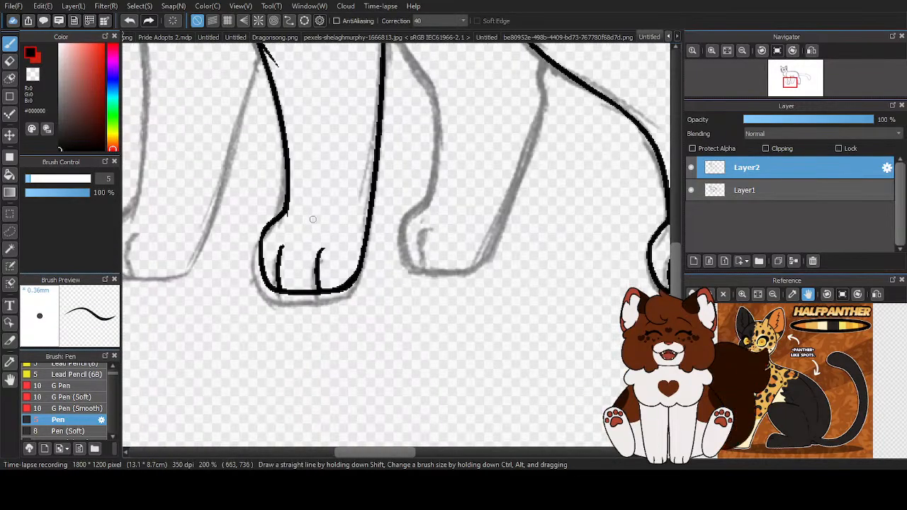
{"action": "scroll", "coordinate": [308, 224], "scroll_direction": "down", "scroll_amount": 1}
{"action": "scroll", "coordinate": [304, 229], "scroll_direction": "up", "scroll_amount": 4}
{"action": "left_click_drag", "start_coordinate": [374, 239], "coordinate": [375, 226]}
{"action": "left_click_drag", "start_coordinate": [229, 251], "coordinate": [255, 221]}
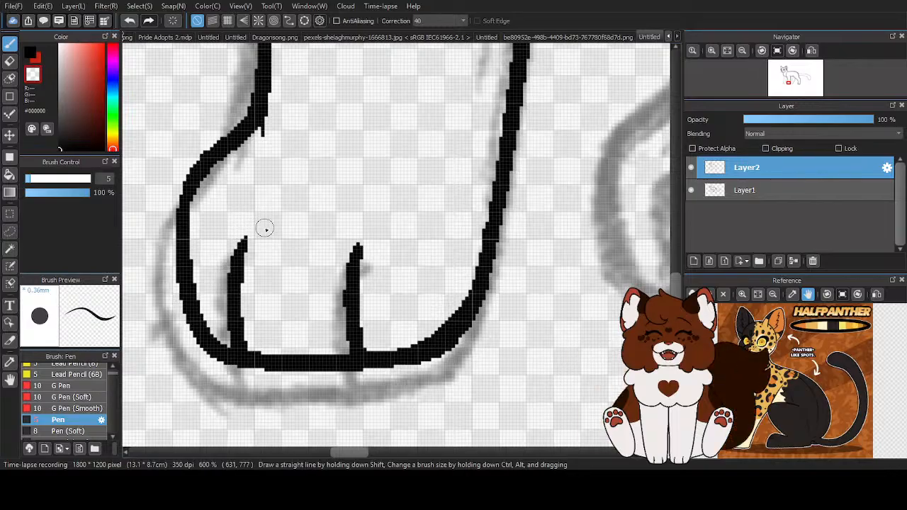
- Erase the stray end on the near front leg's front edge and the chest line's end that crosses past it
{"action": "scroll", "coordinate": [253, 246], "scroll_direction": "down", "scroll_amount": 2}
{"action": "scroll", "coordinate": [253, 205], "scroll_direction": "up", "scroll_amount": 4}
{"action": "scroll", "coordinate": [297, 177], "scroll_direction": "down", "scroll_amount": 1}
{"action": "scroll", "coordinate": [314, 207], "scroll_direction": "down", "scroll_amount": 4}
{"action": "scroll", "coordinate": [331, 212], "scroll_direction": "up", "scroll_amount": 3}
{"action": "left_click_drag", "start_coordinate": [324, 249], "coordinate": [359, 328]}
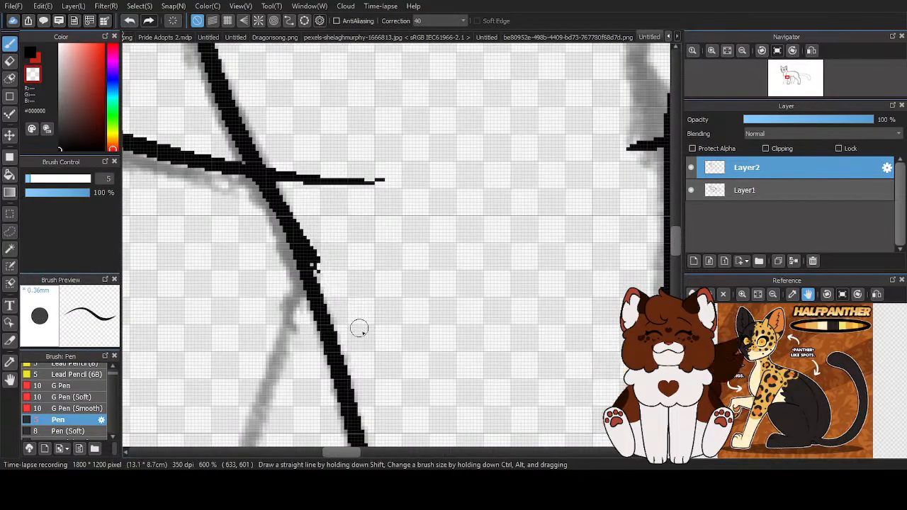
{"action": "scroll", "coordinate": [359, 328], "scroll_direction": "up", "scroll_amount": 1}
{"action": "left_click_drag", "start_coordinate": [259, 142], "coordinate": [348, 323]}
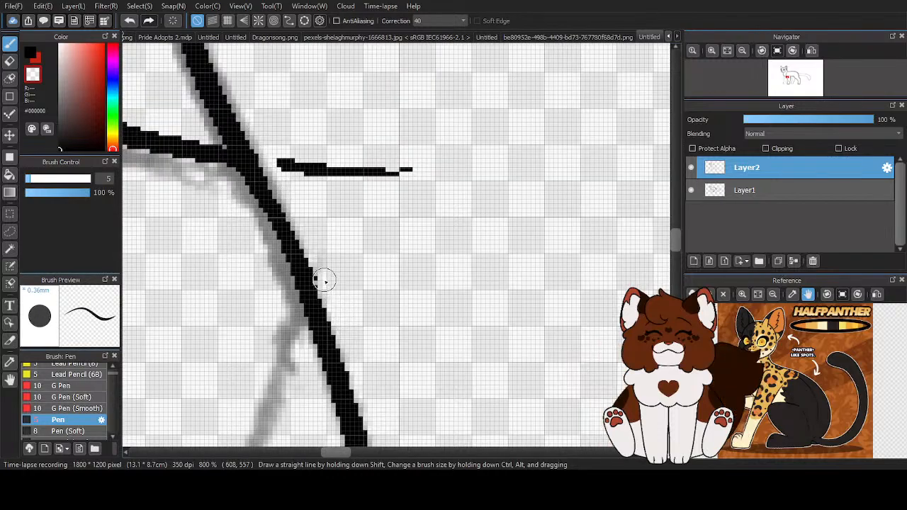
{"action": "left_click_drag", "start_coordinate": [283, 167], "coordinate": [411, 170]}
{"action": "scroll", "coordinate": [365, 216], "scroll_direction": "down", "scroll_amount": 4}
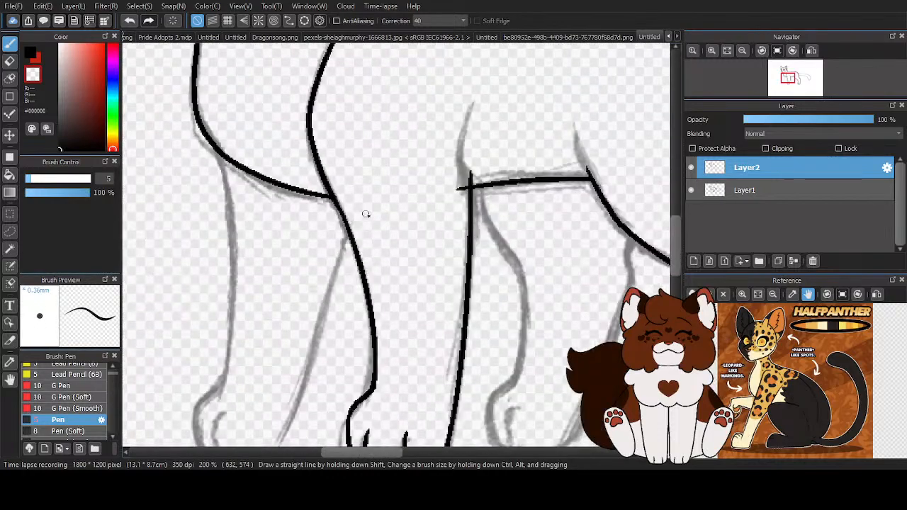
- Ink the short elbow curve above the near front leg's rear edge, down to the belly line
{"action": "scroll", "coordinate": [510, 177], "scroll_direction": "up", "scroll_amount": 2}
{"action": "scroll", "coordinate": [506, 182], "scroll_direction": "up", "scroll_amount": 1}
{"action": "scroll", "coordinate": [386, 129], "scroll_direction": "down", "scroll_amount": 1}
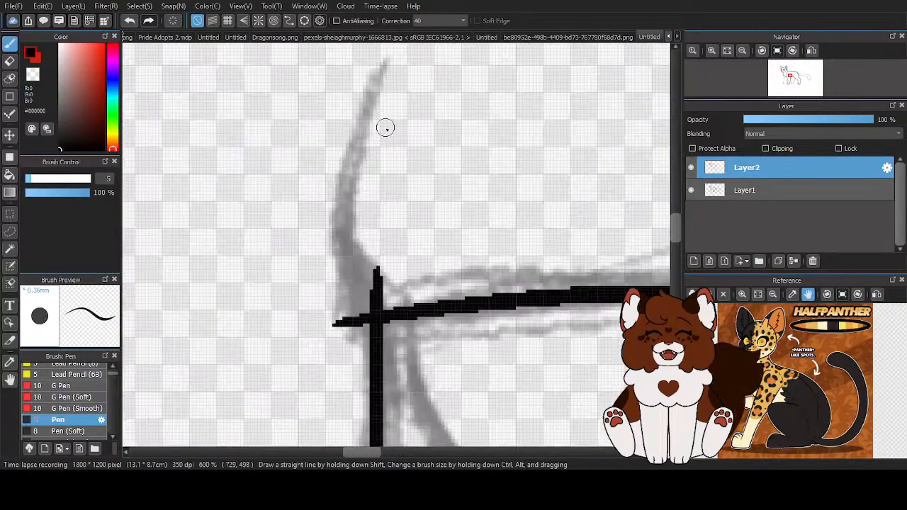
{"action": "mouse_move", "coordinate": [384, 102]}
{"action": "left_mouse_down"}
{"action": "mouse_move", "coordinate": [359, 257]}
{"action": "mouse_move", "coordinate": [384, 297]}
{"action": "mouse_move", "coordinate": [361, 325]}
{"action": "left_mouse_up"}
- Erase the leg and belly line ends that stick out at the elbow, and tidy the chest line's join with the shoulder
{"action": "key", "text": "x"}
{"action": "scroll", "coordinate": [363, 213], "scroll_direction": "down", "scroll_amount": 5}
{"action": "scroll", "coordinate": [392, 226], "scroll_direction": "up", "scroll_amount": 5}
{"action": "left_click_drag", "start_coordinate": [215, 159], "coordinate": [234, 71]}
{"action": "key", "text": "z"}
{"action": "mouse_move", "coordinate": [218, 240]}
{"action": "left_mouse_down"}
{"action": "mouse_move", "coordinate": [213, 171]}
{"action": "mouse_move", "coordinate": [243, 114]}
{"action": "left_mouse_up"}
{"action": "scroll", "coordinate": [359, 208], "scroll_direction": "down", "scroll_amount": 5}
{"action": "scroll", "coordinate": [244, 176], "scroll_direction": "up", "scroll_amount": 5}
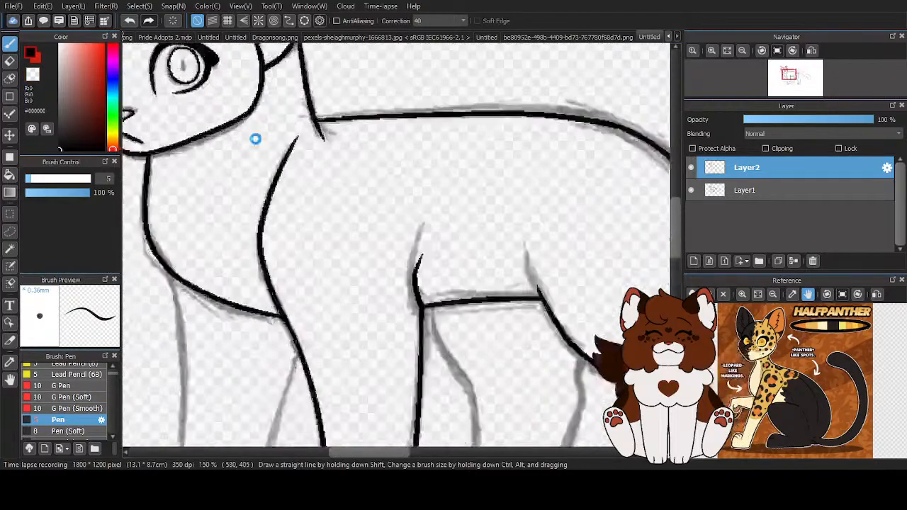
{"action": "key", "text": "z"}
{"action": "scroll", "coordinate": [379, 220], "scroll_direction": "down", "scroll_amount": 5}
{"action": "scroll", "coordinate": [389, 188], "scroll_direction": "up", "scroll_amount": 4}
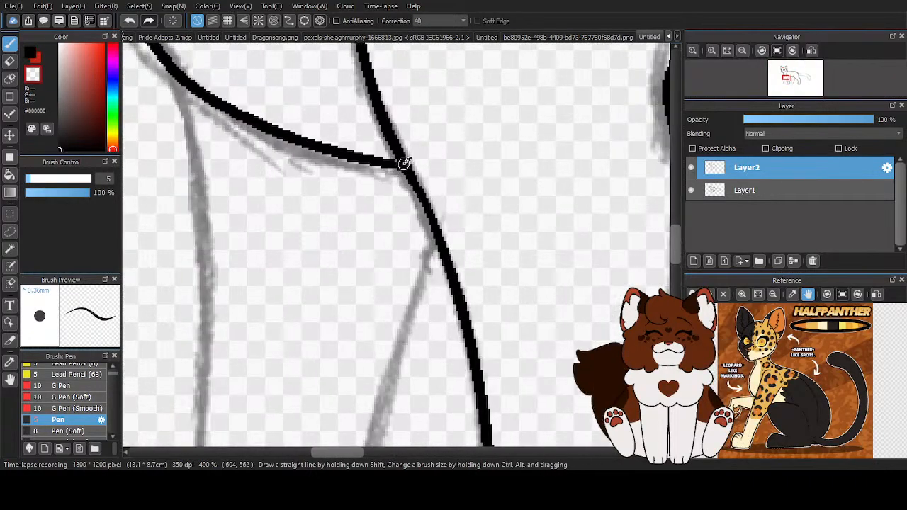
- Ink the far front leg's front edge from the chest to the ankle and its rear edge down past the heel
{"action": "key", "text": "z"}
{"action": "scroll", "coordinate": [403, 164], "scroll_direction": "down", "scroll_amount": 4}
{"action": "scroll", "coordinate": [319, 122], "scroll_direction": "up", "scroll_amount": 4}
{"action": "scroll", "coordinate": [319, 122], "scroll_direction": "down", "scroll_amount": 1}
{"action": "mouse_move", "coordinate": [296, 55]}
{"action": "left_mouse_down"}
{"action": "mouse_move", "coordinate": [316, 221]}
{"action": "mouse_move", "coordinate": [302, 306]}
{"action": "left_mouse_up"}
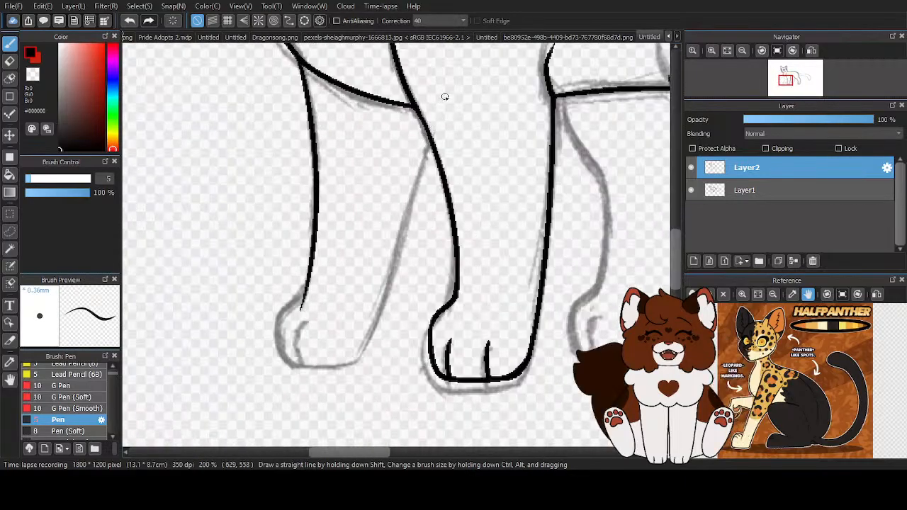
{"action": "left_click_drag", "start_coordinate": [444, 98], "coordinate": [332, 391]}
{"action": "left_click", "coordinate": [131, 21]}
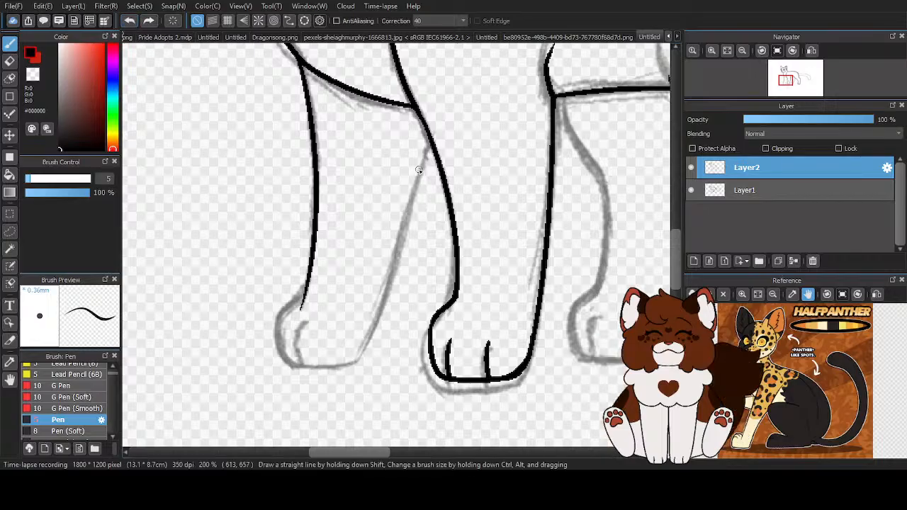
{"action": "left_click_drag", "start_coordinate": [440, 109], "coordinate": [340, 396]}
- Ink the far front paw's rounded outline from the ankle along the sole to the leg's rear edge
{"action": "scroll", "coordinate": [301, 229], "scroll_direction": "up", "scroll_amount": 4}
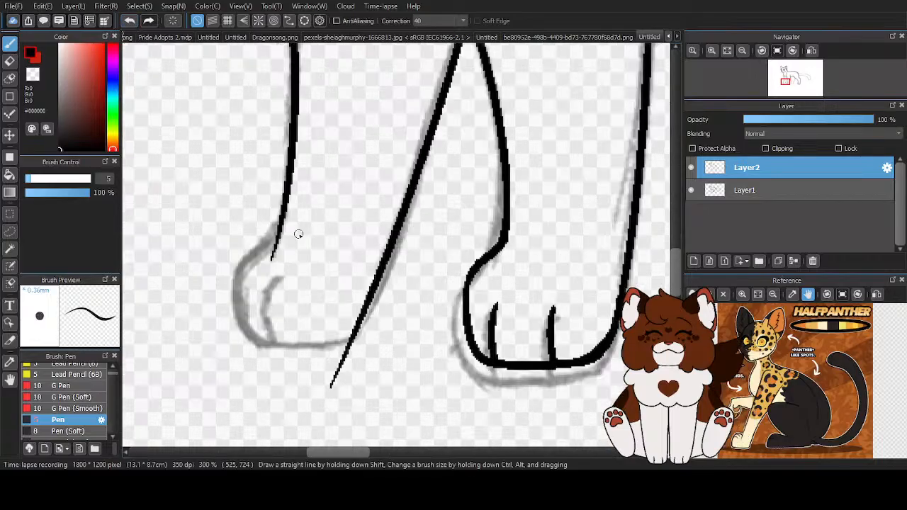
{"action": "left_click_drag", "start_coordinate": [278, 207], "coordinate": [189, 291]}
{"action": "scroll", "coordinate": [241, 200], "scroll_direction": "down", "scroll_amount": 3}
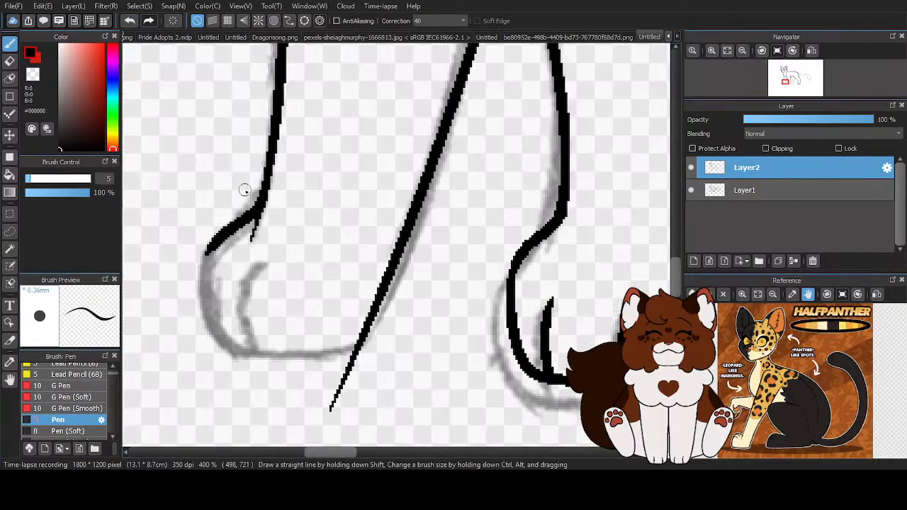
{"action": "scroll", "coordinate": [225, 242], "scroll_direction": "up", "scroll_amount": 3}
{"action": "mouse_move", "coordinate": [226, 190]}
{"action": "left_mouse_down"}
{"action": "mouse_move", "coordinate": [210, 226]}
{"action": "mouse_move", "coordinate": [241, 344]}
{"action": "mouse_move", "coordinate": [269, 360]}
{"action": "mouse_move", "coordinate": [351, 361]}
{"action": "mouse_move", "coordinate": [468, 276]}
{"action": "mouse_move", "coordinate": [499, 230]}
{"action": "left_mouse_up"}
{"action": "left_click_drag", "start_coordinate": [516, 159], "coordinate": [453, 333]}
- Erase the rear edge's stray end below the far front paw and clean up the heel corner
{"action": "scroll", "coordinate": [482, 350], "scroll_direction": "down", "scroll_amount": 2}
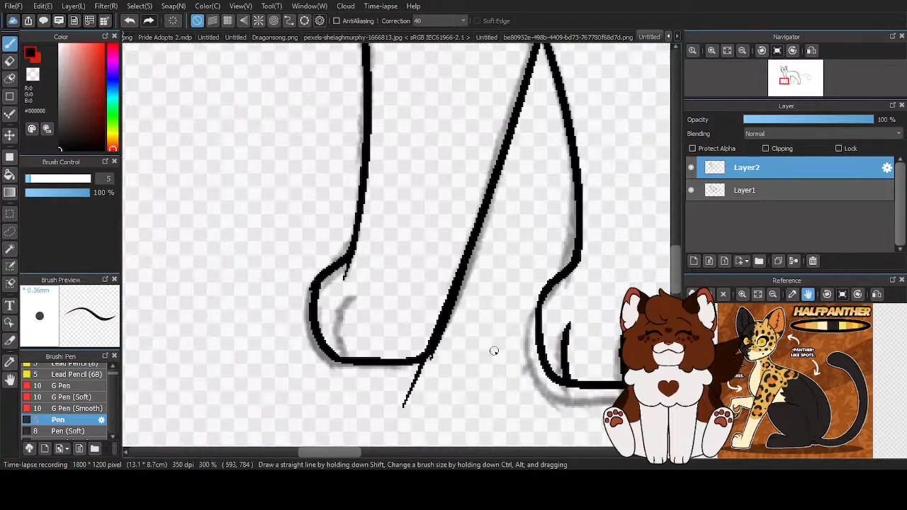
{"action": "scroll", "coordinate": [492, 350], "scroll_direction": "up", "scroll_amount": 2}
{"action": "left_click_drag", "start_coordinate": [479, 180], "coordinate": [459, 237]}
{"action": "left_click_drag", "start_coordinate": [407, 353], "coordinate": [460, 202]}
{"action": "left_click_drag", "start_coordinate": [398, 408], "coordinate": [431, 373]}
{"action": "scroll", "coordinate": [400, 365], "scroll_direction": "down", "scroll_amount": 2}
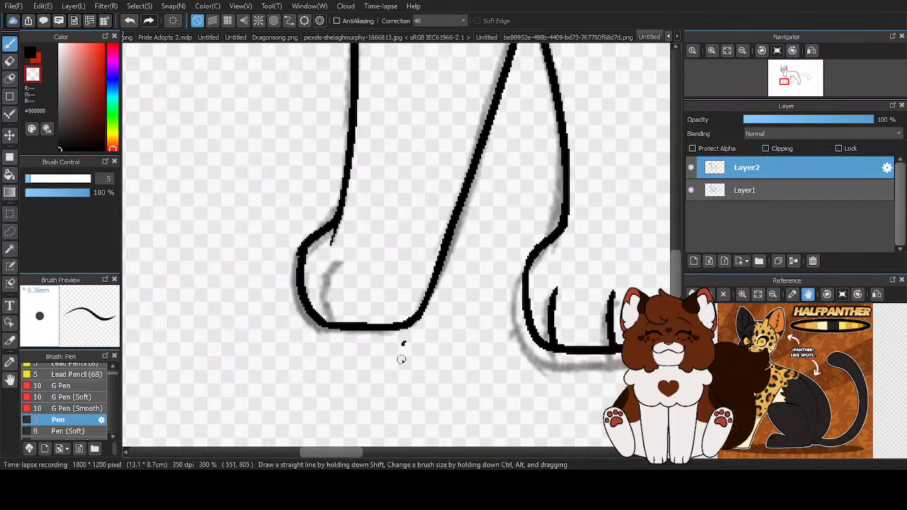
{"action": "scroll", "coordinate": [328, 300], "scroll_direction": "up", "scroll_amount": 1}
- Ink one curved toe line on the far front paw and erase the stray line end at its ankle
{"action": "key", "text": "x"}
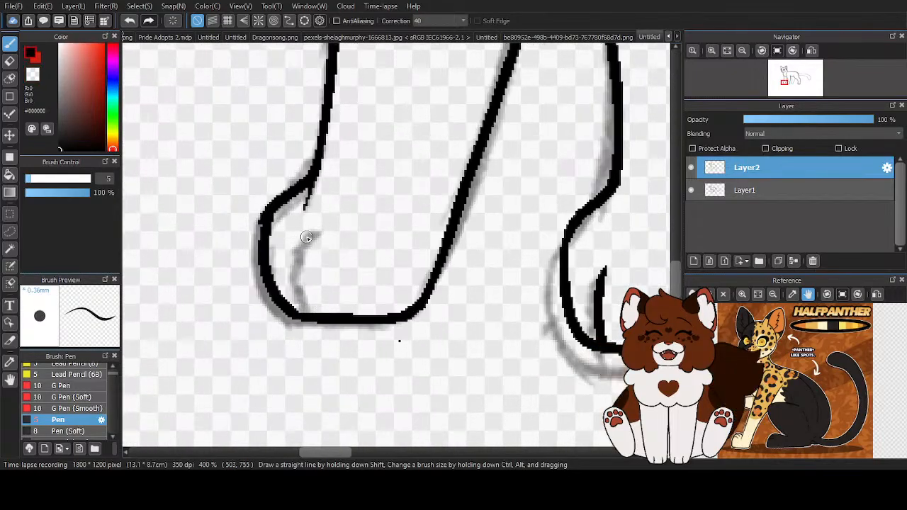
{"action": "left_click_drag", "start_coordinate": [314, 228], "coordinate": [314, 316]}
{"action": "key", "text": "x"}
{"action": "scroll", "coordinate": [389, 340], "scroll_direction": "up", "scroll_amount": 1}
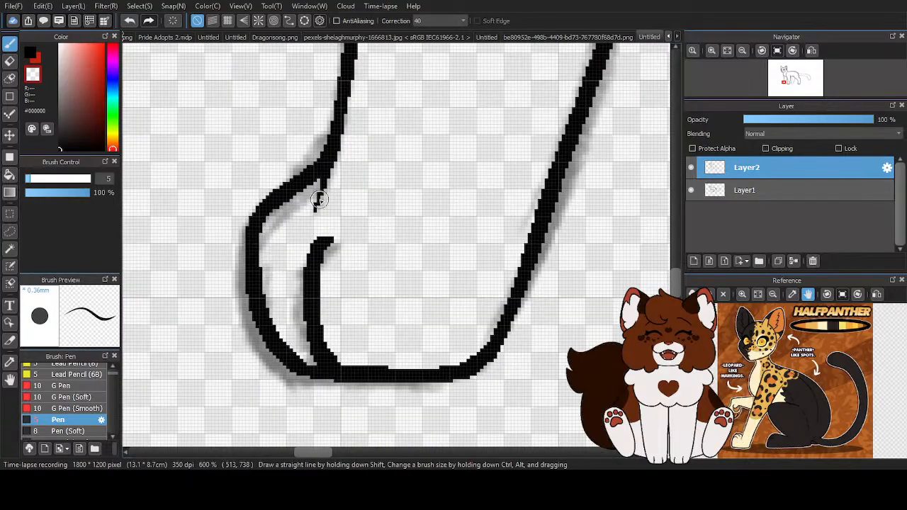
- Clean up the upper join where the far front leg's rear edge meets the near front leg
{"action": "scroll", "coordinate": [403, 306], "scroll_direction": "down", "scroll_amount": 5}
{"action": "scroll", "coordinate": [489, 108], "scroll_direction": "up", "scroll_amount": 7}
{"action": "mouse_move", "coordinate": [489, 108]}
{"action": "left_mouse_down"}
{"action": "mouse_move", "coordinate": [456, 227]}
{"action": "mouse_move", "coordinate": [472, 275]}
{"action": "mouse_move", "coordinate": [432, 257]}
{"action": "left_mouse_up"}
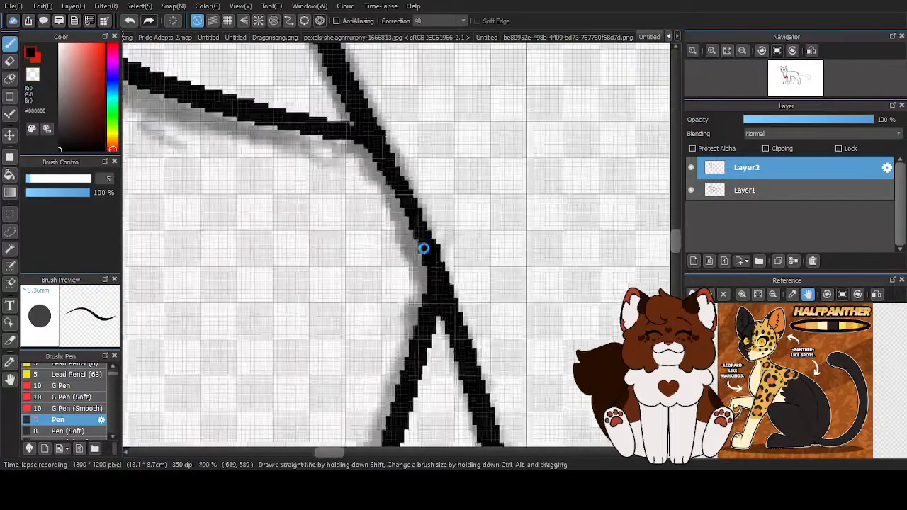
{"action": "scroll", "coordinate": [430, 256], "scroll_direction": "down", "scroll_amount": 7}
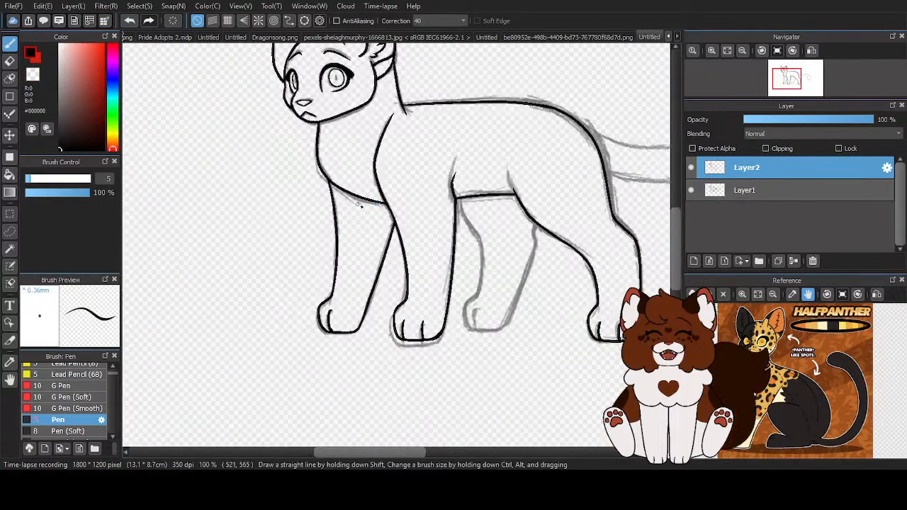
- Thicken the inner side of the far front paw's front edge and trim its outer side to slim the paw
{"action": "left_click", "coordinate": [691, 190]}
{"action": "scroll", "coordinate": [425, 284], "scroll_direction": "up", "scroll_amount": 5}
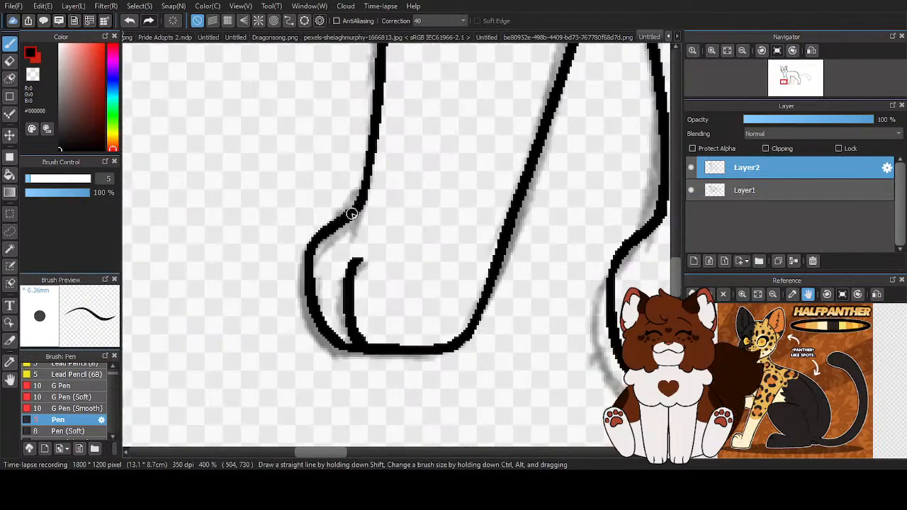
{"action": "left_click_drag", "start_coordinate": [344, 225], "coordinate": [320, 287]}
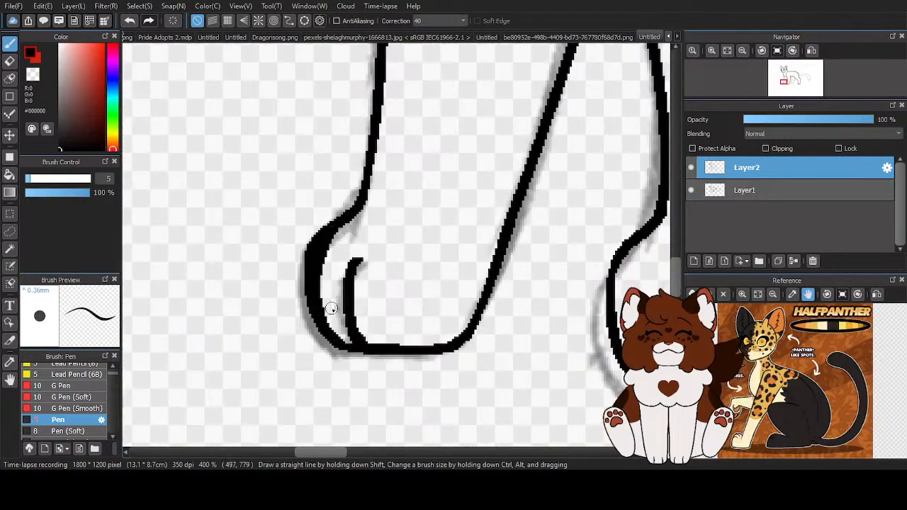
{"action": "scroll", "coordinate": [323, 238], "scroll_direction": "up", "scroll_amount": 2}
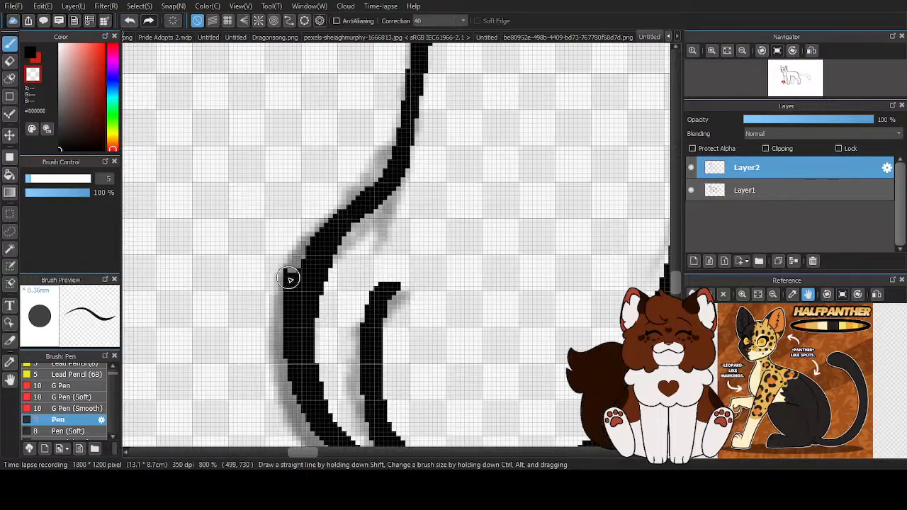
{"action": "scroll", "coordinate": [346, 309], "scroll_direction": "down", "scroll_amount": 3}
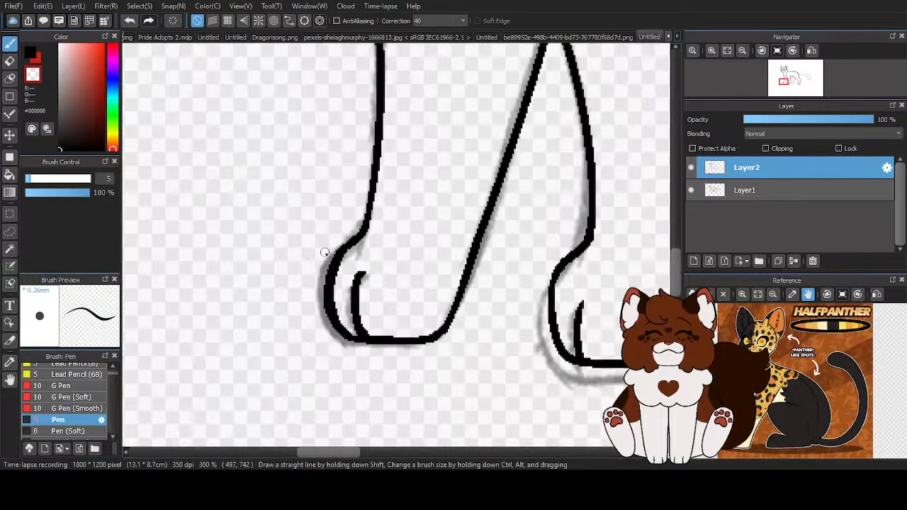
{"action": "scroll", "coordinate": [347, 310], "scroll_direction": "up", "scroll_amount": 2}
- Erase the toe line on the far front paw and smooth the lower front curve of its outline
{"action": "mouse_move", "coordinate": [259, 229]}
{"action": "left_mouse_down"}
{"action": "mouse_move", "coordinate": [275, 312]}
{"action": "mouse_move", "coordinate": [298, 321]}
{"action": "mouse_move", "coordinate": [318, 311]}
{"action": "mouse_move", "coordinate": [293, 224]}
{"action": "left_mouse_up"}
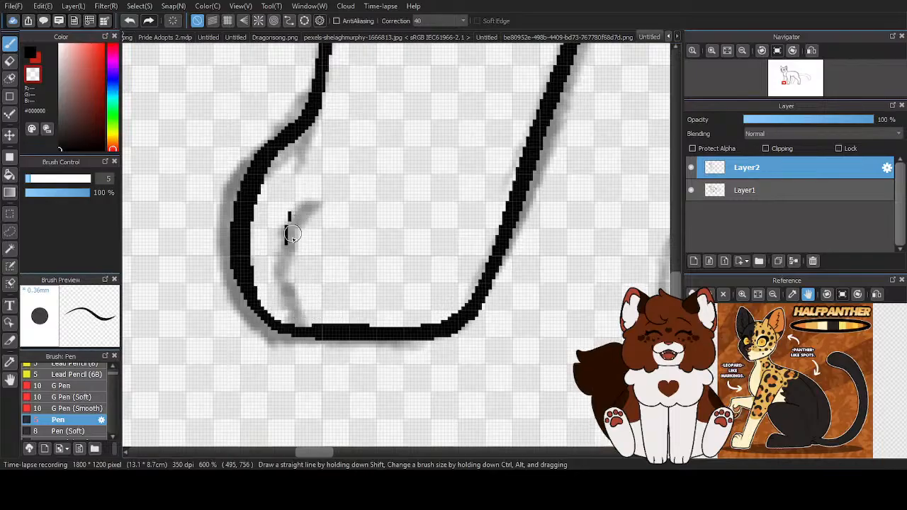
{"action": "key", "text": "x"}
{"action": "mouse_move", "coordinate": [244, 266]}
{"action": "left_mouse_down"}
{"action": "mouse_move", "coordinate": [241, 300]}
{"action": "mouse_move", "coordinate": [277, 330]}
{"action": "mouse_move", "coordinate": [312, 333]}
{"action": "left_mouse_up"}
{"action": "key", "text": "ctrl+z"}
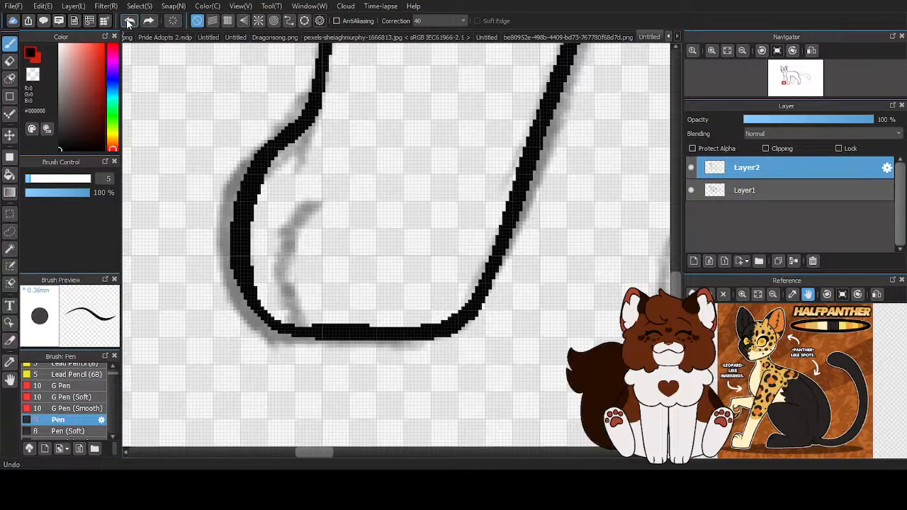
{"action": "mouse_move", "coordinate": [239, 257]}
{"action": "left_mouse_down"}
{"action": "mouse_move", "coordinate": [278, 324]}
{"action": "mouse_move", "coordinate": [318, 332]}
{"action": "left_mouse_up"}
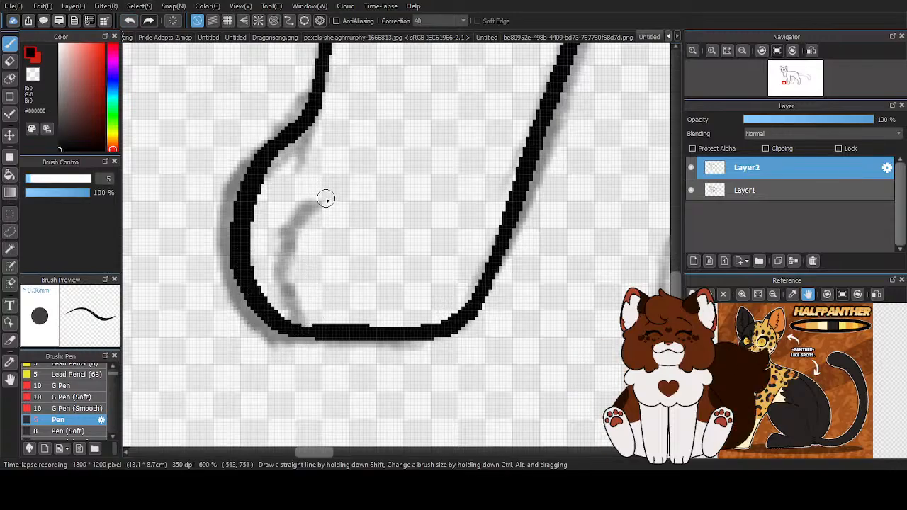
- Ink a new toe line on the far front paw and trim its hooked upper end to a taper
{"action": "left_click_drag", "start_coordinate": [326, 199], "coordinate": [316, 327]}
{"action": "scroll", "coordinate": [334, 296], "scroll_direction": "down", "scroll_amount": 3}
{"action": "scroll", "coordinate": [342, 298], "scroll_direction": "up", "scroll_amount": 3}
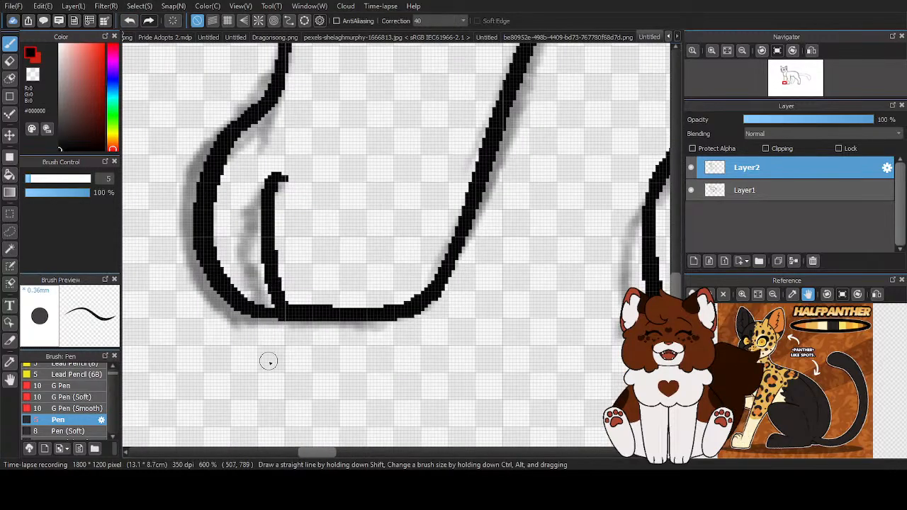
{"action": "scroll", "coordinate": [306, 398], "scroll_direction": "down", "scroll_amount": 3}
{"action": "scroll", "coordinate": [329, 331], "scroll_direction": "up", "scroll_amount": 2}
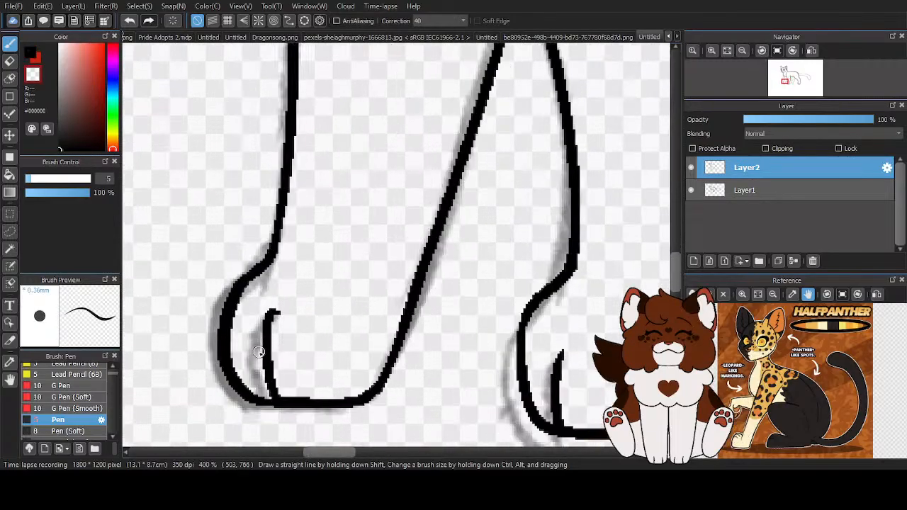
{"action": "scroll", "coordinate": [284, 301], "scroll_direction": "down", "scroll_amount": 1}
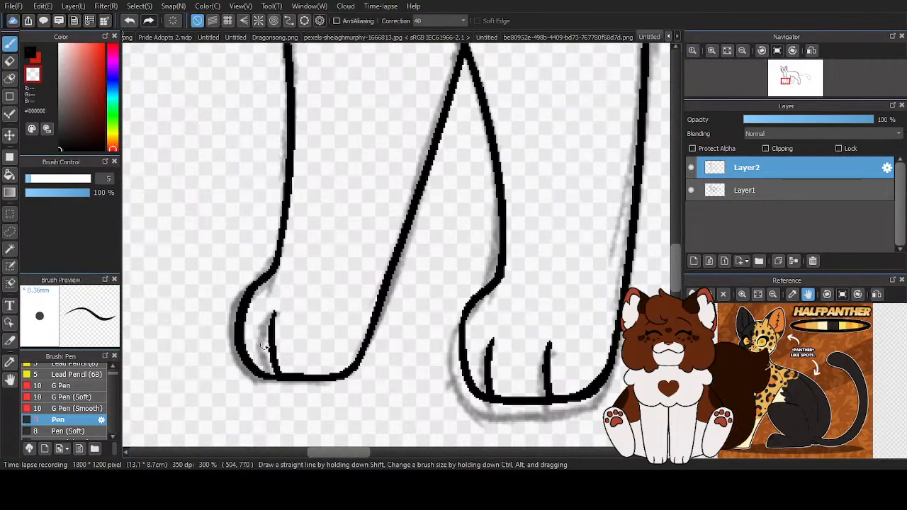
{"action": "scroll", "coordinate": [256, 249], "scroll_direction": "up", "scroll_amount": 2}
{"action": "key", "text": "ctrl+z"}
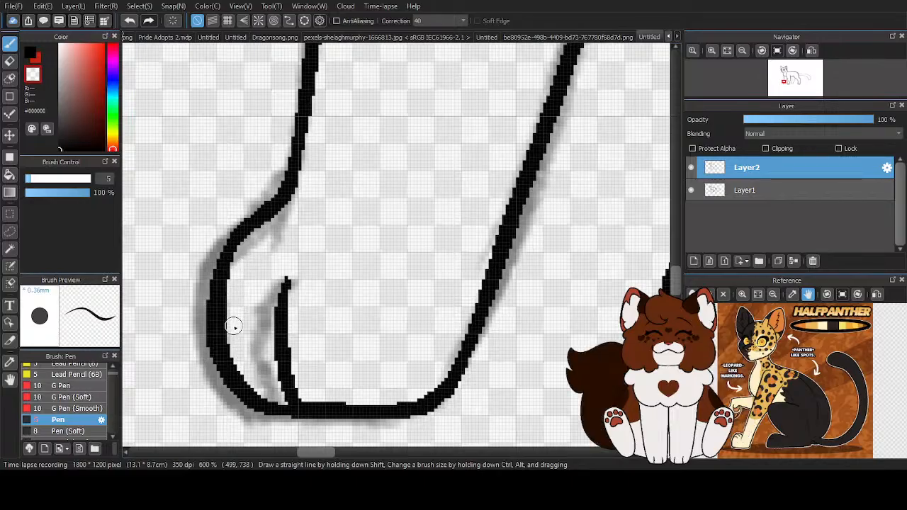
- Round the far front paw's heel corner by inking along its inner side and erasing the excess on its outer side
{"action": "scroll", "coordinate": [338, 296], "scroll_direction": "down", "scroll_amount": 4}
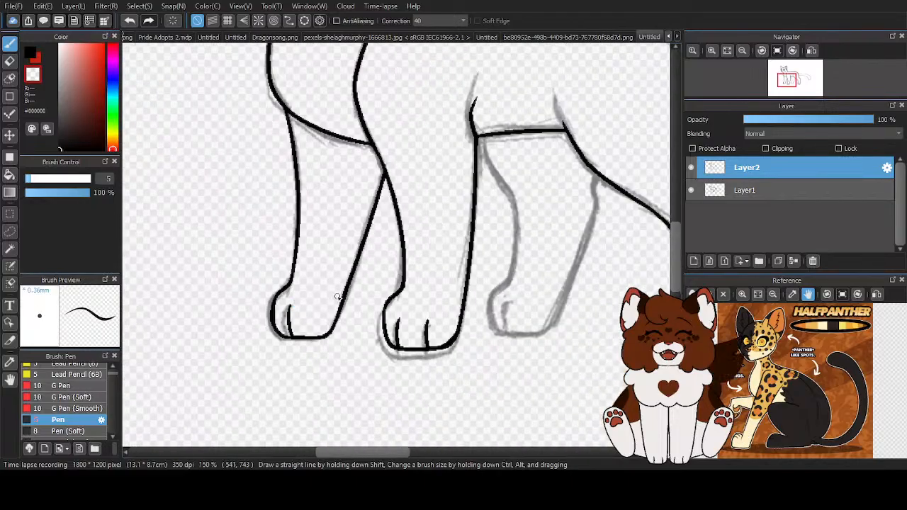
{"action": "scroll", "coordinate": [340, 337], "scroll_direction": "up", "scroll_amount": 4}
{"action": "mouse_move", "coordinate": [354, 202]}
{"action": "left_mouse_down"}
{"action": "mouse_move", "coordinate": [297, 312]}
{"action": "mouse_move", "coordinate": [230, 348]}
{"action": "mouse_move", "coordinate": [191, 344]}
{"action": "mouse_move", "coordinate": [205, 351]}
{"action": "mouse_move", "coordinate": [326, 280]}
{"action": "left_mouse_up"}
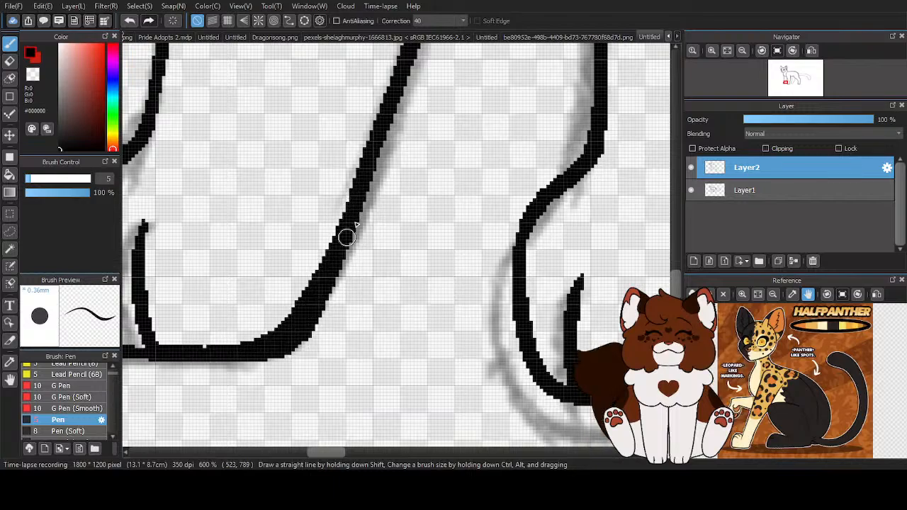
{"action": "mouse_move", "coordinate": [379, 194]}
{"action": "left_mouse_down"}
{"action": "mouse_move", "coordinate": [313, 327]}
{"action": "mouse_move", "coordinate": [232, 379]}
{"action": "left_mouse_up"}
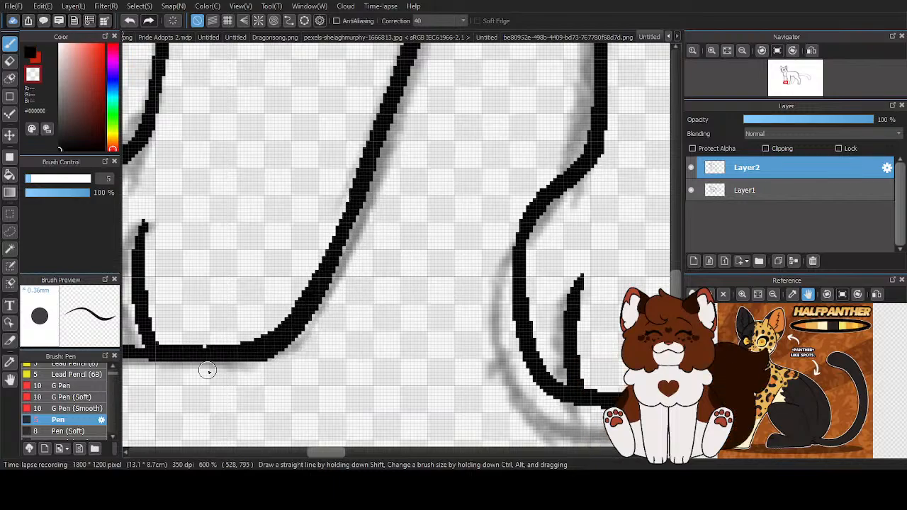
{"action": "left_click_drag", "start_coordinate": [365, 236], "coordinate": [261, 334]}
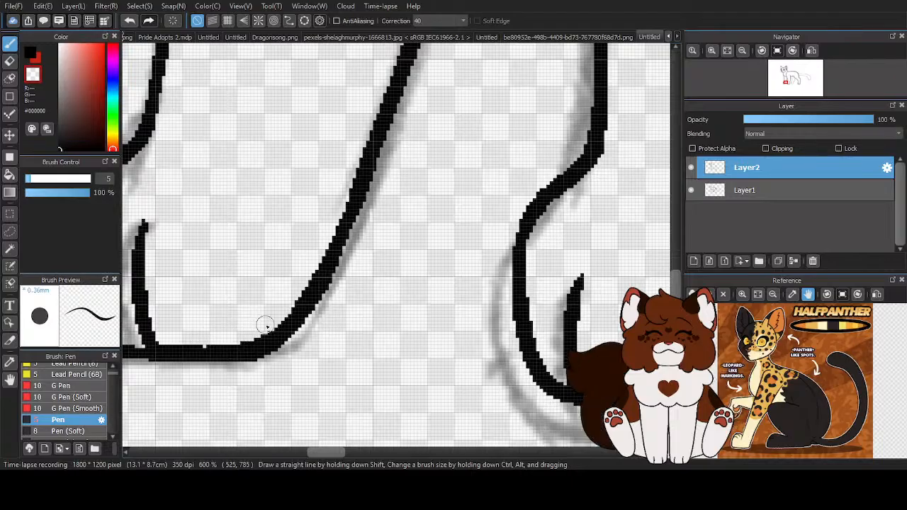
{"action": "scroll", "coordinate": [336, 210], "scroll_direction": "down", "scroll_amount": 5}
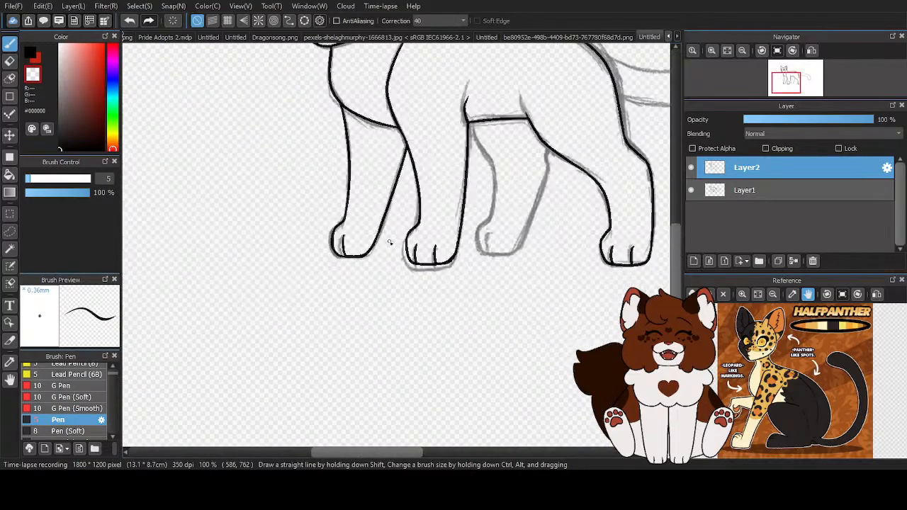
{"action": "scroll", "coordinate": [287, 283], "scroll_direction": "down", "scroll_amount": 1}
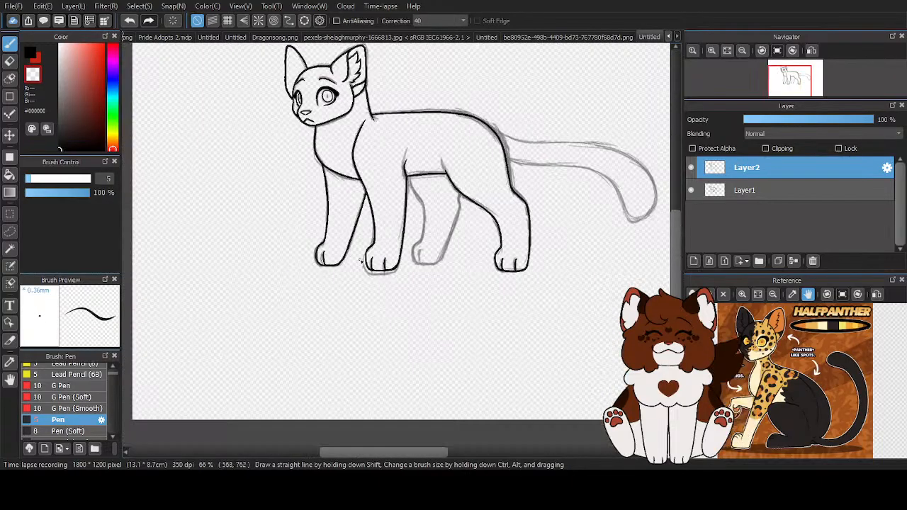
- Lasso the near front paw on Layer2, move it slightly down onto the sketched paw and clear the selection
{"action": "key", "text": "x"}
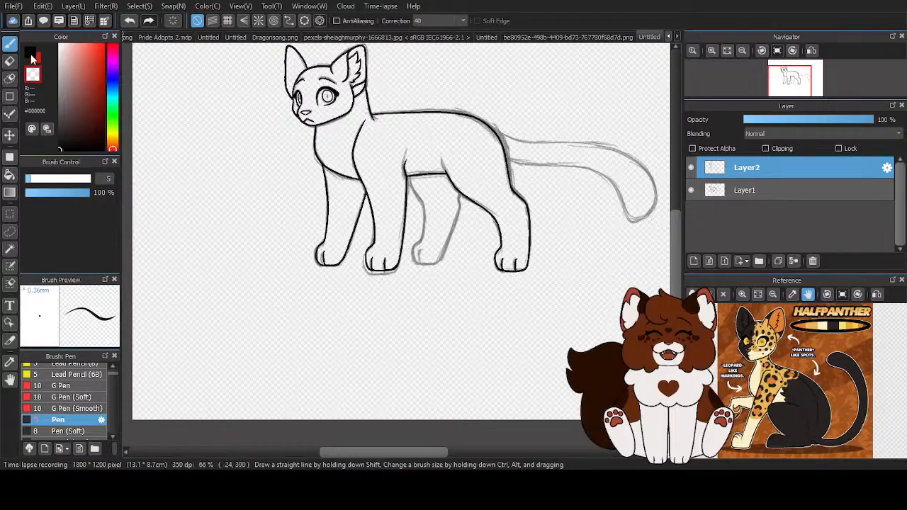
{"action": "scroll", "coordinate": [524, 293], "scroll_direction": "up", "scroll_amount": 1}
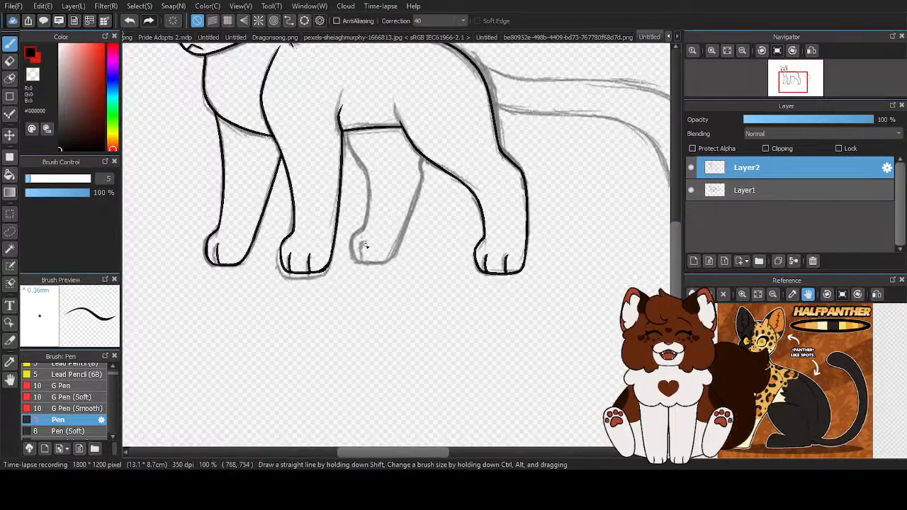
{"action": "scroll", "coordinate": [425, 255], "scroll_direction": "down", "scroll_amount": 1}
{"action": "scroll", "coordinate": [324, 226], "scroll_direction": "up", "scroll_amount": 2}
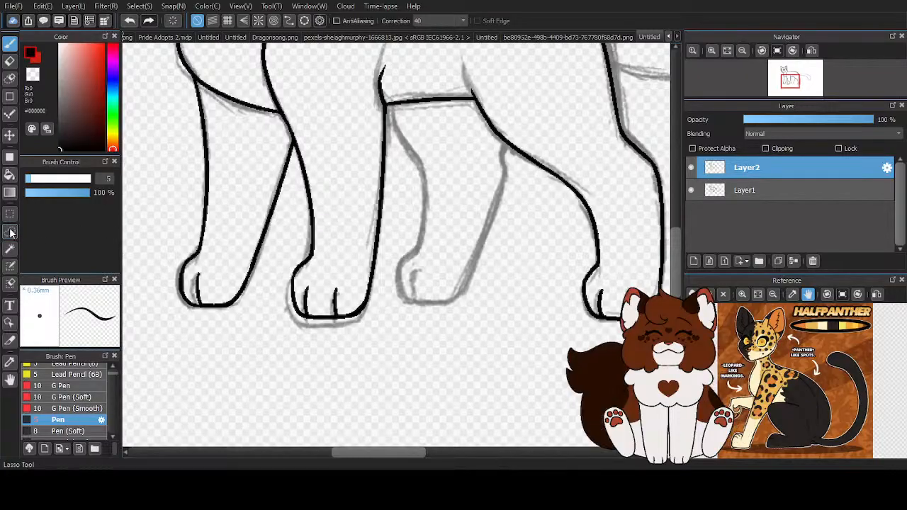
{"action": "key", "text": "m"}
{"action": "scroll", "coordinate": [354, 245], "scroll_direction": "up", "scroll_amount": 1}
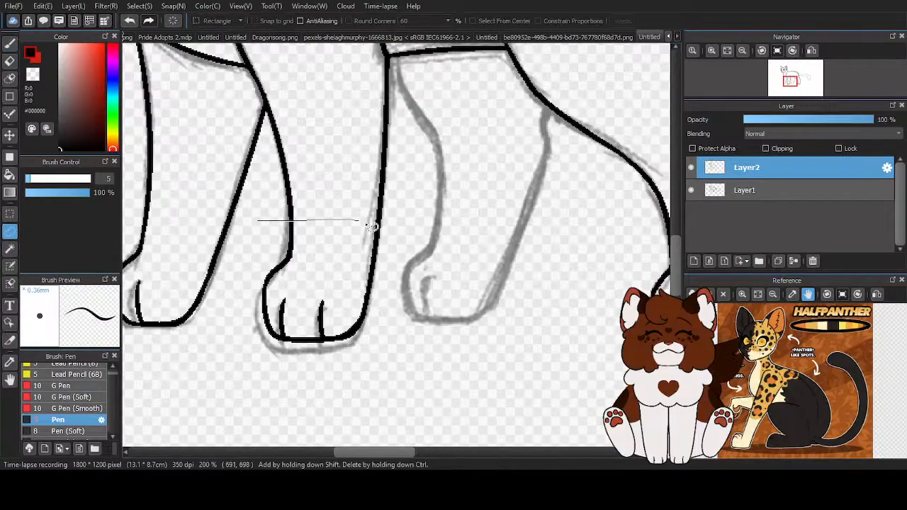
{"action": "mouse_move", "coordinate": [385, 386]}
{"action": "left_mouse_down"}
{"action": "mouse_move", "coordinate": [243, 378]}
{"action": "mouse_move", "coordinate": [241, 293]}
{"action": "mouse_move", "coordinate": [257, 220]}
{"action": "left_mouse_up"}
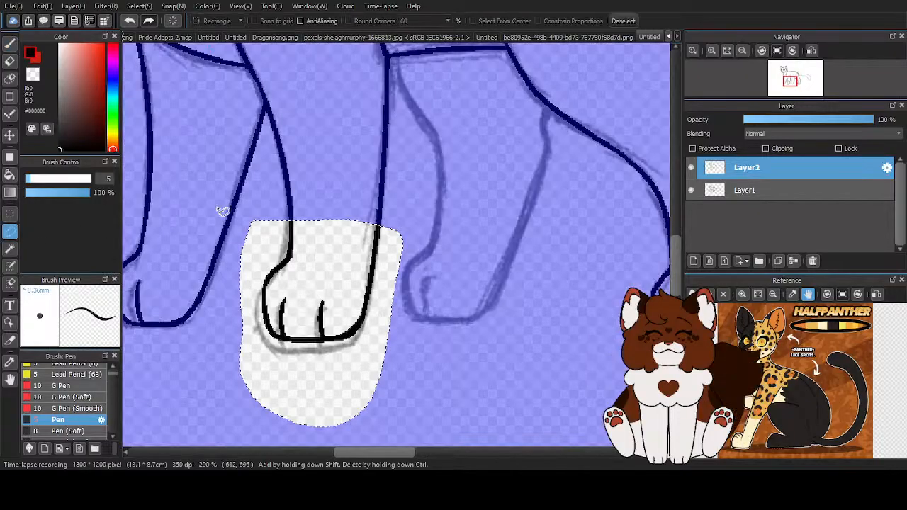
{"action": "left_click", "coordinate": [10, 134]}
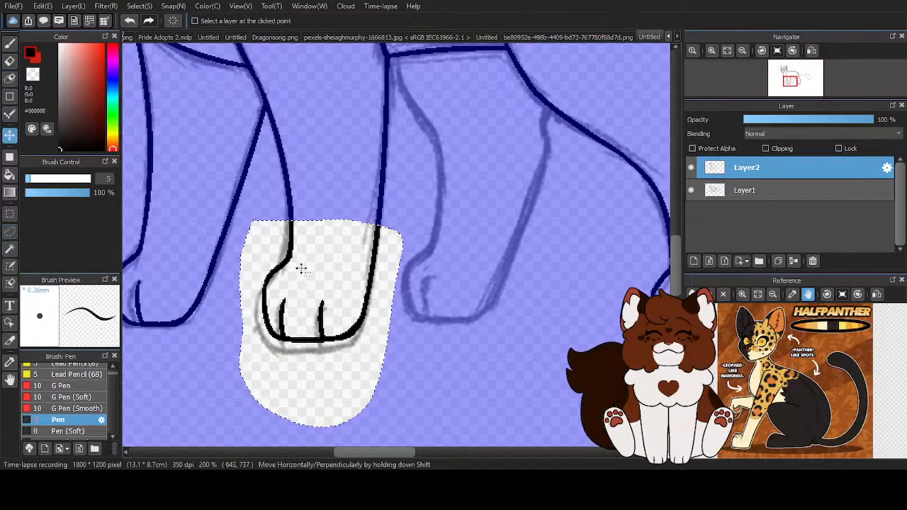
{"action": "left_click_drag", "start_coordinate": [311, 277], "coordinate": [310, 278]}
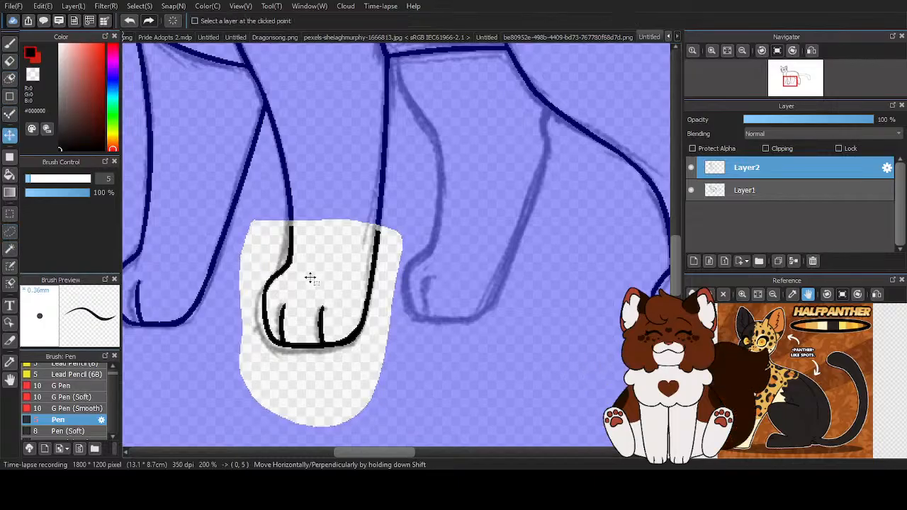
{"action": "left_click", "coordinate": [10, 248]}
{"action": "left_click", "coordinate": [640, 21]}
- Close the gaps in both edges of the near front leg with the Pen and compare the line art with the sketch hidden
{"action": "left_click", "coordinate": [10, 43]}
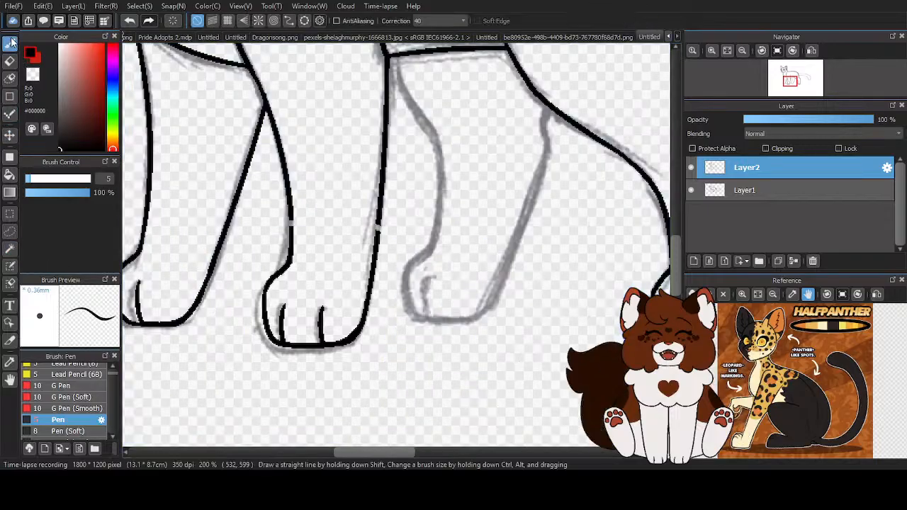
{"action": "scroll", "coordinate": [367, 251], "scroll_direction": "up", "scroll_amount": 1}
{"action": "scroll", "coordinate": [367, 251], "scroll_direction": "up", "scroll_amount": 3}
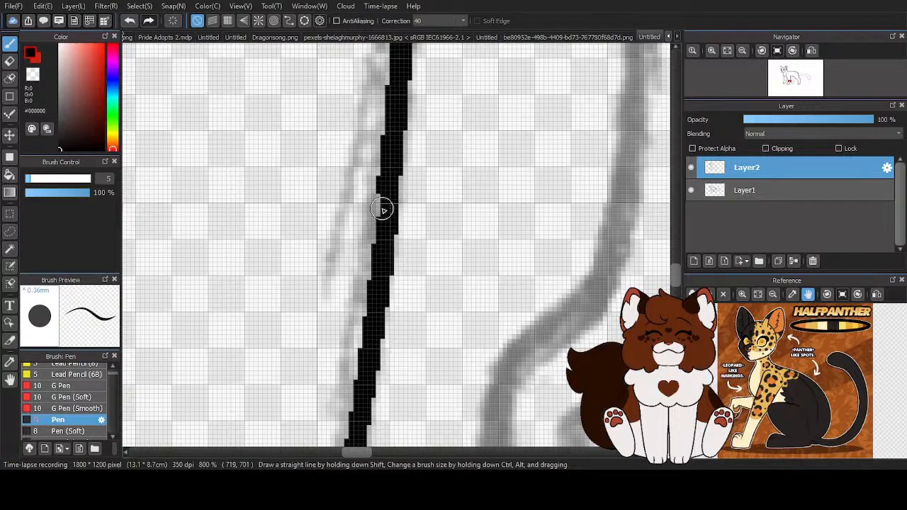
{"action": "scroll", "coordinate": [445, 285], "scroll_direction": "down", "scroll_amount": 4}
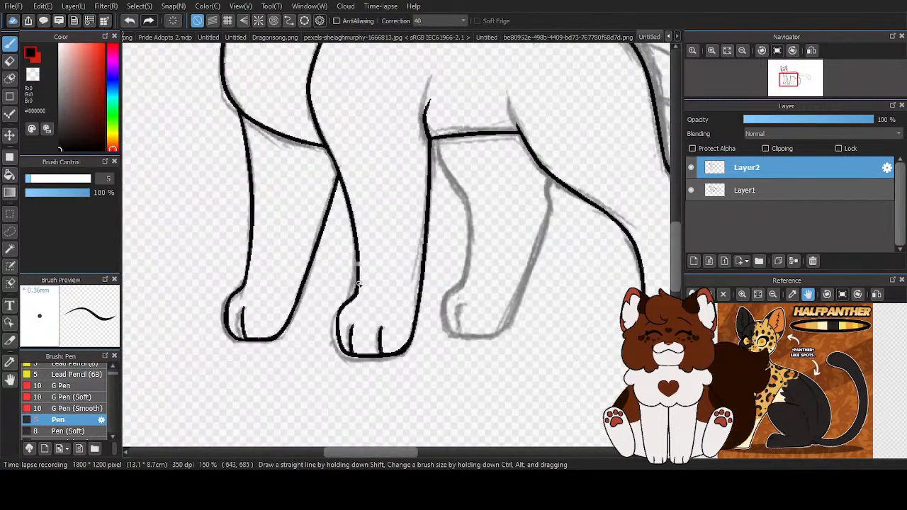
{"action": "scroll", "coordinate": [358, 273], "scroll_direction": "up", "scroll_amount": 4}
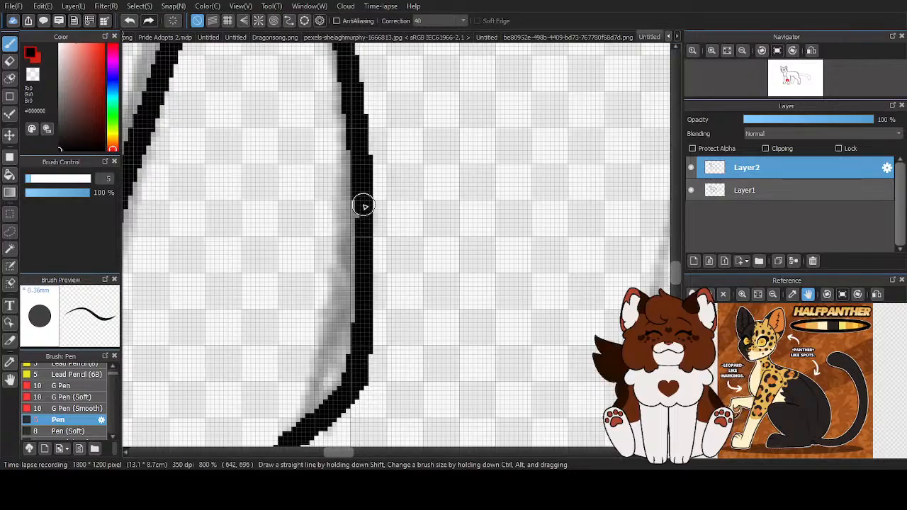
{"action": "scroll", "coordinate": [364, 214], "scroll_direction": "down", "scroll_amount": 7}
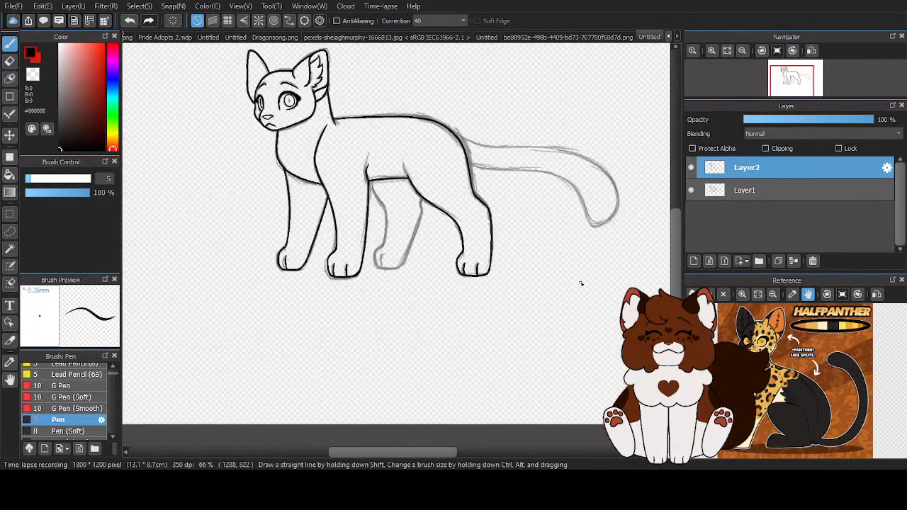
{"action": "left_click", "coordinate": [690, 189]}
{"action": "left_click", "coordinate": [689, 189]}
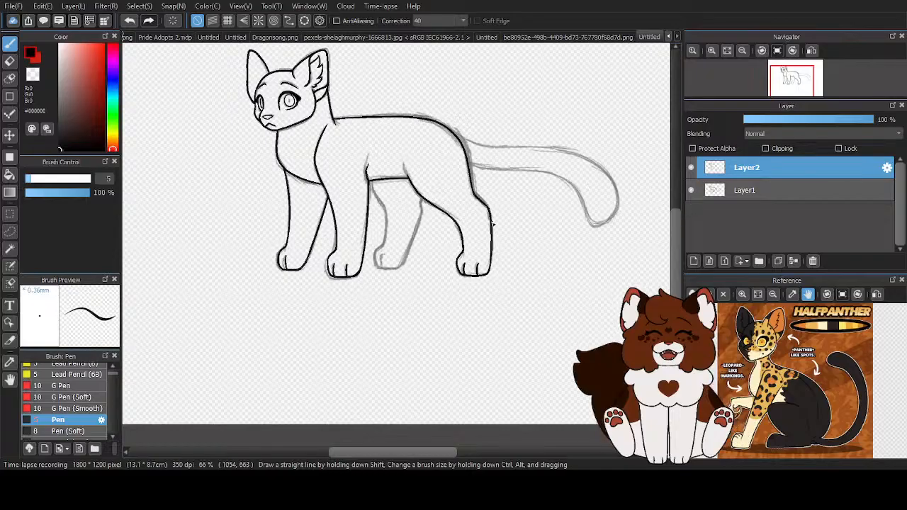
- Ink the short upper start of the far hind leg's rear edge below the near hind thigh
{"action": "scroll", "coordinate": [441, 226], "scroll_direction": "up", "scroll_amount": 2}
{"action": "scroll", "coordinate": [442, 196], "scroll_direction": "up", "scroll_amount": 3}
{"action": "mouse_move", "coordinate": [368, 132]}
{"action": "left_mouse_down"}
{"action": "mouse_move", "coordinate": [357, 158]}
{"action": "mouse_move", "coordinate": [364, 204]}
{"action": "left_mouse_up"}
{"action": "scroll", "coordinate": [365, 204], "scroll_direction": "down", "scroll_amount": 3}
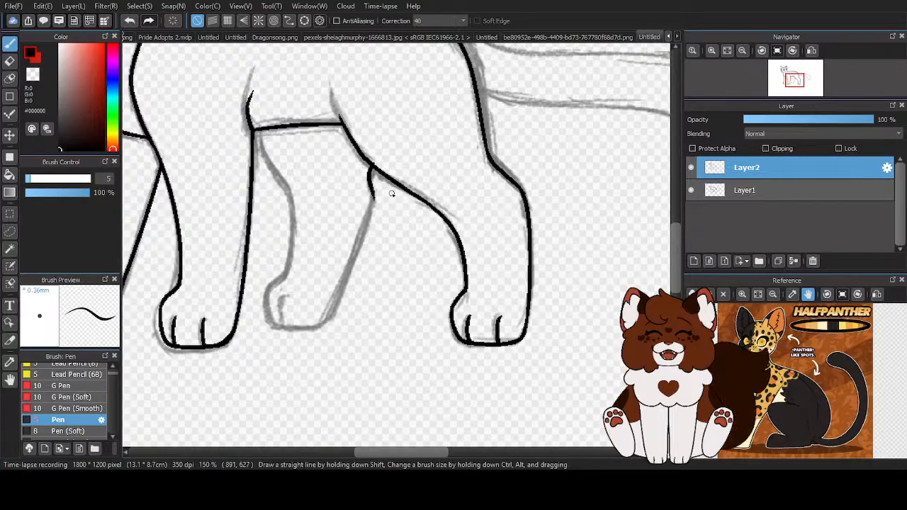
{"action": "scroll", "coordinate": [391, 193], "scroll_direction": "up", "scroll_amount": 1}
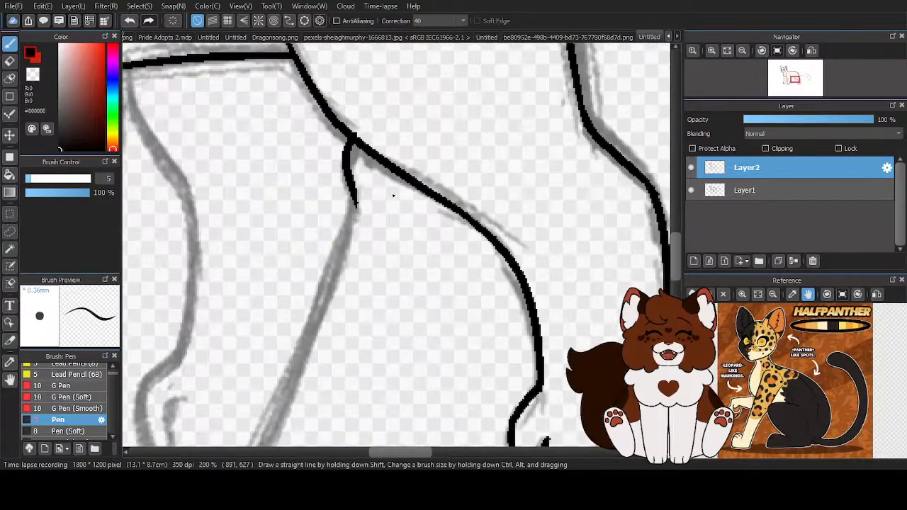
{"action": "scroll", "coordinate": [281, 147], "scroll_direction": "down", "scroll_amount": 3}
{"action": "scroll", "coordinate": [186, 111], "scroll_direction": "up", "scroll_amount": 4}
{"action": "mouse_move", "coordinate": [185, 112]}
{"action": "left_mouse_down"}
{"action": "mouse_move", "coordinate": [190, 145]}
{"action": "mouse_move", "coordinate": [292, 327]}
{"action": "left_mouse_up"}
{"action": "scroll", "coordinate": [309, 207], "scroll_direction": "down", "scroll_amount": 3}
{"action": "left_click", "coordinate": [130, 20]}
{"action": "scroll", "coordinate": [262, 265], "scroll_direction": "up", "scroll_amount": 3}
{"action": "left_click_drag", "start_coordinate": [248, 78], "coordinate": [336, 287]}
{"action": "scroll", "coordinate": [337, 287], "scroll_direction": "down", "scroll_amount": 1}
{"action": "left_click", "coordinate": [130, 20]}
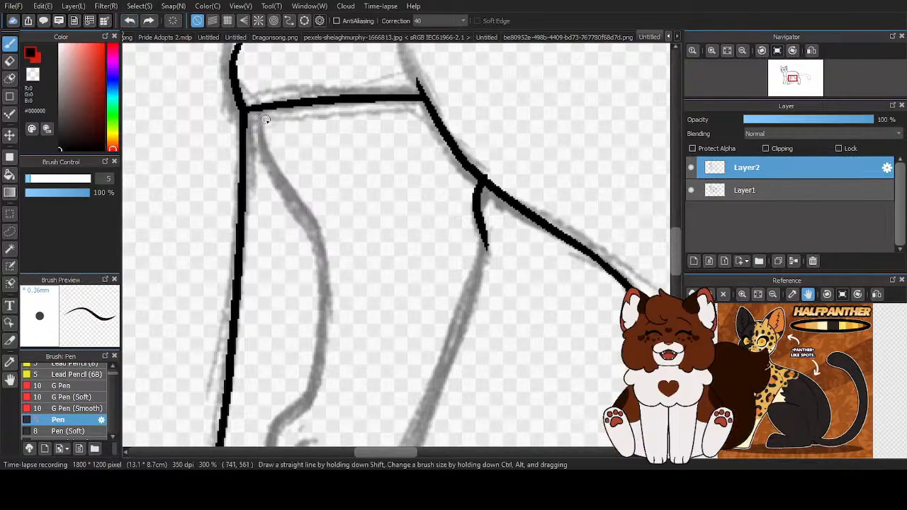
- Ink the far hind leg's front edge from the belly line toward the ankle and its rear edge down to the heel
{"action": "scroll", "coordinate": [259, 108], "scroll_direction": "up", "scroll_amount": 1}
{"action": "mouse_move", "coordinate": [258, 109]}
{"action": "left_mouse_down"}
{"action": "mouse_move", "coordinate": [300, 238]}
{"action": "mouse_move", "coordinate": [352, 307]}
{"action": "left_mouse_up"}
{"action": "scroll", "coordinate": [336, 215], "scroll_direction": "down", "scroll_amount": 4}
{"action": "scroll", "coordinate": [394, 248], "scroll_direction": "up", "scroll_amount": 2}
{"action": "scroll", "coordinate": [399, 239], "scroll_direction": "up", "scroll_amount": 2}
{"action": "scroll", "coordinate": [398, 239], "scroll_direction": "down", "scroll_amount": 1}
{"action": "mouse_move", "coordinate": [383, 179]}
{"action": "left_mouse_down"}
{"action": "mouse_move", "coordinate": [374, 262]}
{"action": "mouse_move", "coordinate": [312, 397]}
{"action": "left_mouse_up"}
- Ink the far hind leg's front edge, paw outline and rear edge over the sketch, trimming the overshoot at the heel
{"action": "scroll", "coordinate": [340, 247], "scroll_direction": "down", "scroll_amount": 1}
{"action": "scroll", "coordinate": [253, 212], "scroll_direction": "up", "scroll_amount": 2}
{"action": "mouse_move", "coordinate": [249, 207]}
{"action": "left_mouse_down"}
{"action": "mouse_move", "coordinate": [277, 276]}
{"action": "mouse_move", "coordinate": [274, 434]}
{"action": "left_mouse_up"}
{"action": "scroll", "coordinate": [309, 315], "scroll_direction": "down", "scroll_amount": 2}
{"action": "scroll", "coordinate": [320, 228], "scroll_direction": "up", "scroll_amount": 2}
{"action": "mouse_move", "coordinate": [329, 220]}
{"action": "left_mouse_down"}
{"action": "mouse_move", "coordinate": [271, 281]}
{"action": "mouse_move", "coordinate": [268, 327]}
{"action": "mouse_move", "coordinate": [281, 369]}
{"action": "mouse_move", "coordinate": [305, 384]}
{"action": "mouse_move", "coordinate": [405, 382]}
{"action": "mouse_move", "coordinate": [439, 327]}
{"action": "mouse_move", "coordinate": [434, 354]}
{"action": "left_mouse_up"}
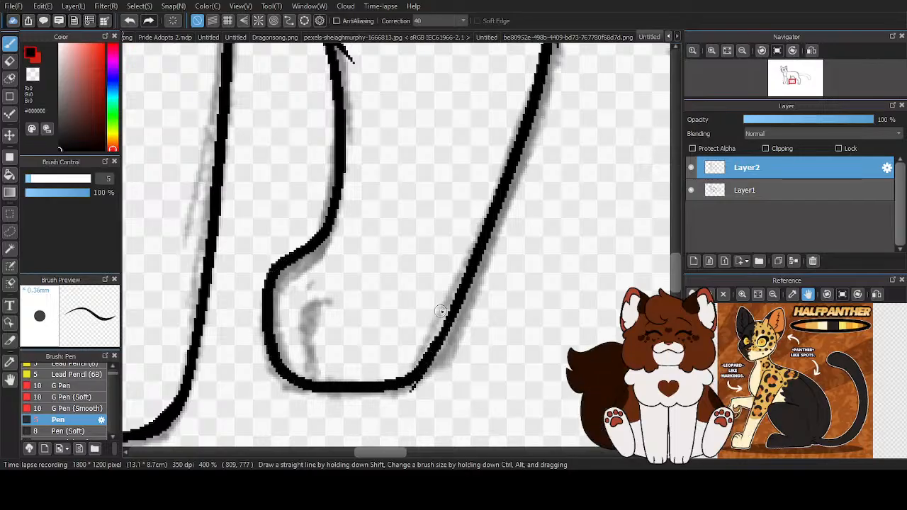
{"action": "scroll", "coordinate": [512, 358], "scroll_direction": "up", "scroll_amount": 2}
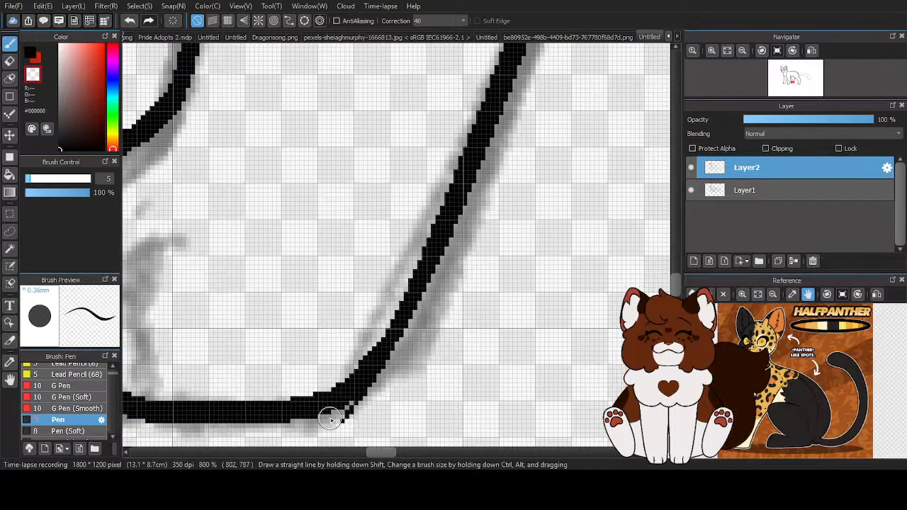
{"action": "scroll", "coordinate": [427, 340], "scroll_direction": "down", "scroll_amount": 2}
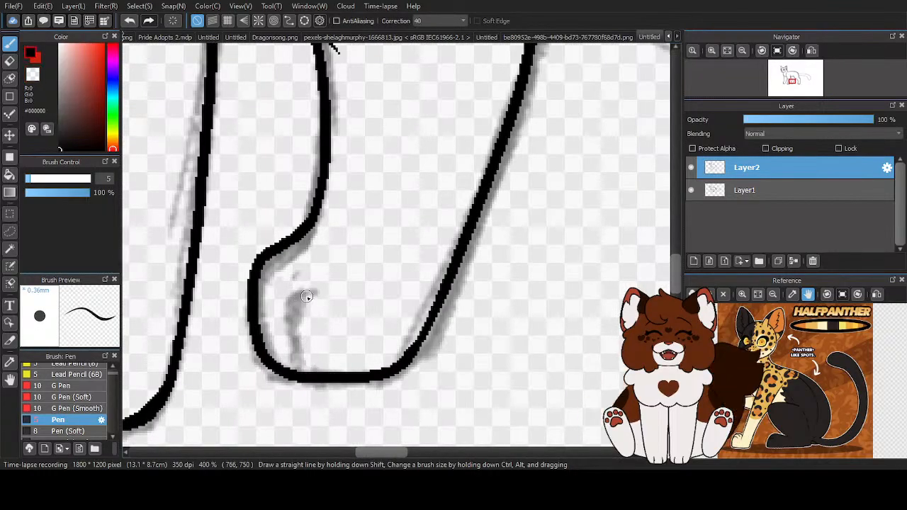
- Ink the toe line on the far hind paw and smooth the curve from its ankle into the paw's front
{"action": "mouse_move", "coordinate": [307, 293]}
{"action": "left_mouse_down"}
{"action": "mouse_move", "coordinate": [292, 327]}
{"action": "mouse_move", "coordinate": [292, 372]}
{"action": "left_mouse_up"}
{"action": "scroll", "coordinate": [294, 355], "scroll_direction": "down", "scroll_amount": 2}
{"action": "scroll", "coordinate": [298, 278], "scroll_direction": "up", "scroll_amount": 2}
{"action": "left_click_drag", "start_coordinate": [298, 277], "coordinate": [257, 354]}
{"action": "key", "text": "z"}
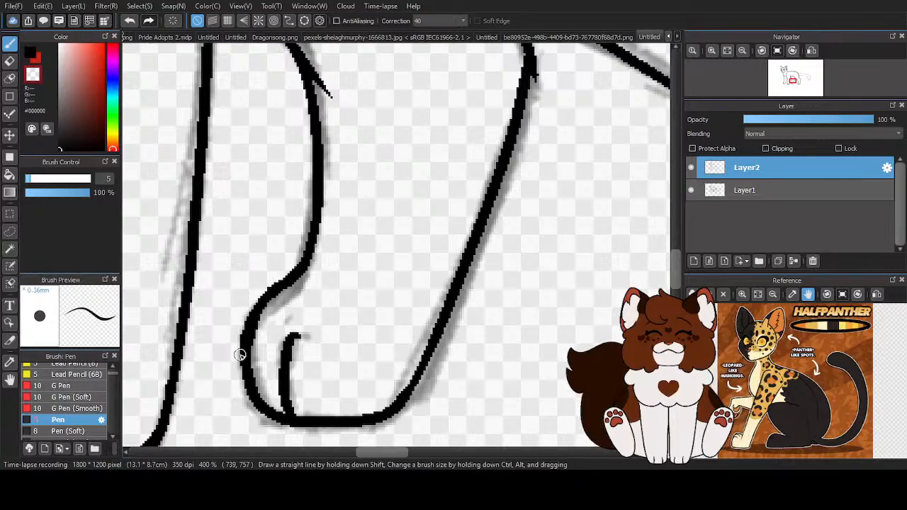
- Erase the stray stroke ends along the far hind leg's front edge and upper rear edge
{"action": "scroll", "coordinate": [239, 355], "scroll_direction": "down", "scroll_amount": 3}
{"action": "scroll", "coordinate": [300, 294], "scroll_direction": "up", "scroll_amount": 4}
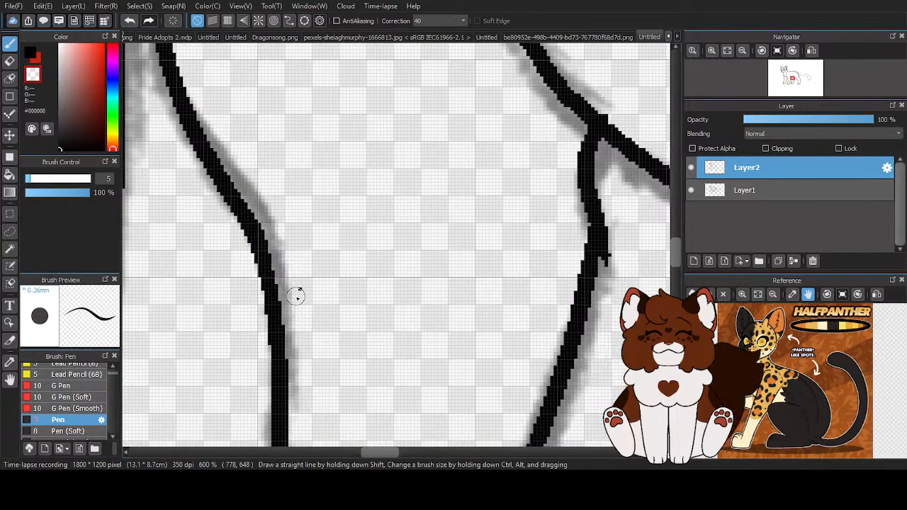
{"action": "scroll", "coordinate": [298, 340], "scroll_direction": "down", "scroll_amount": 2}
{"action": "scroll", "coordinate": [454, 302], "scroll_direction": "up", "scroll_amount": 3}
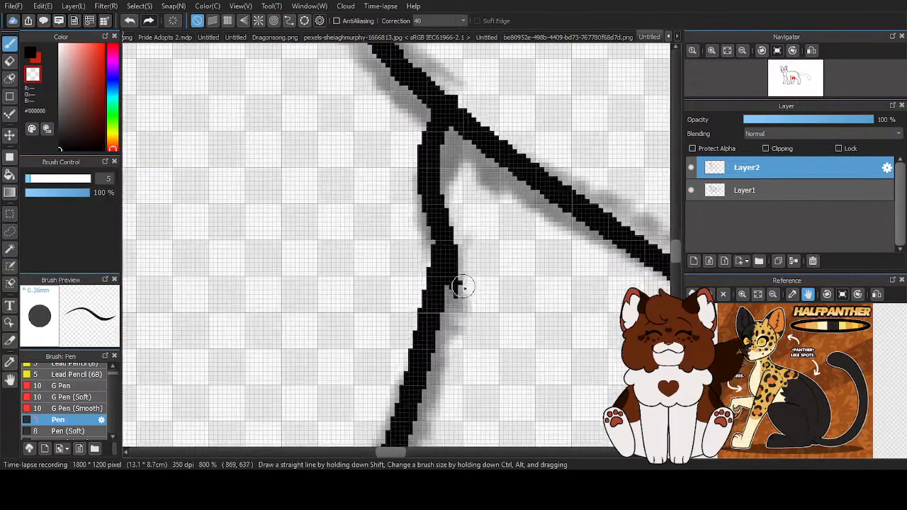
{"action": "key", "text": "z"}
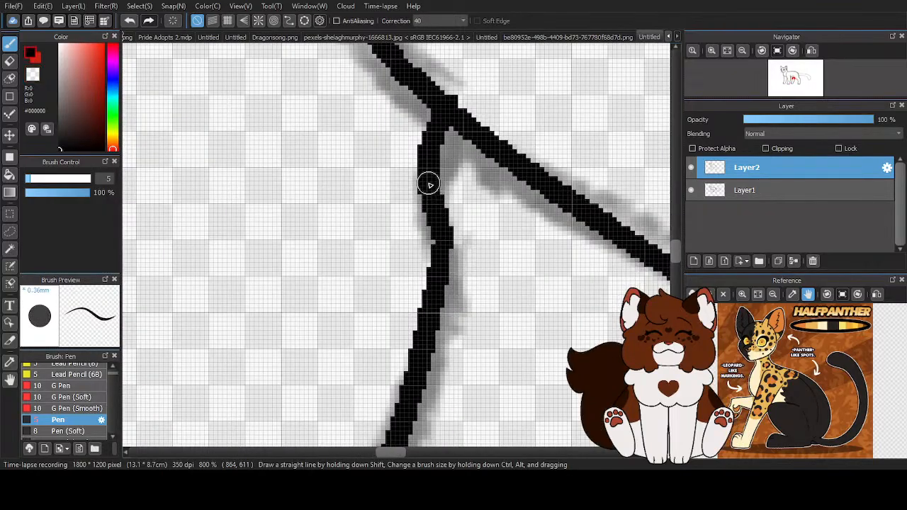
- Clean up the junction where the far hind leg's rear edge meets the near thigh line
{"action": "scroll", "coordinate": [369, 404], "scroll_direction": "down", "scroll_amount": 2}
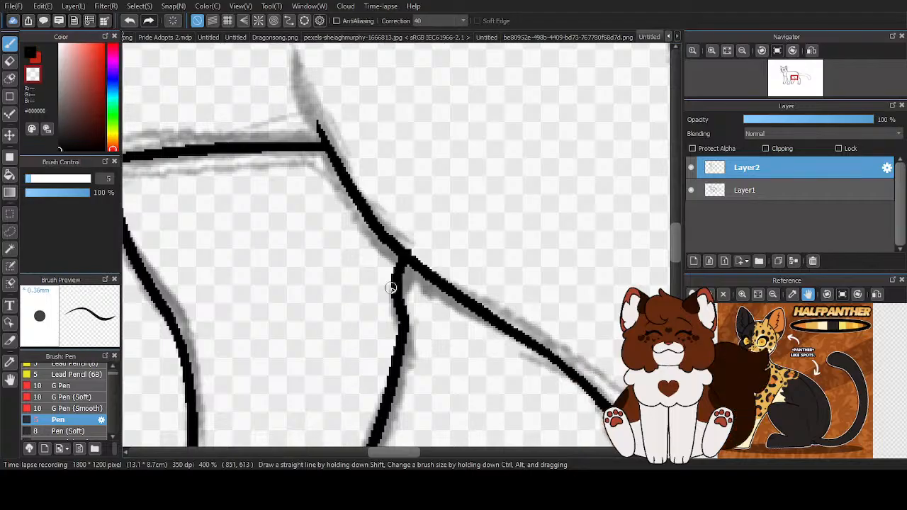
{"action": "scroll", "coordinate": [384, 291], "scroll_direction": "up", "scroll_amount": 2}
{"action": "scroll", "coordinate": [419, 261], "scroll_direction": "down", "scroll_amount": 4}
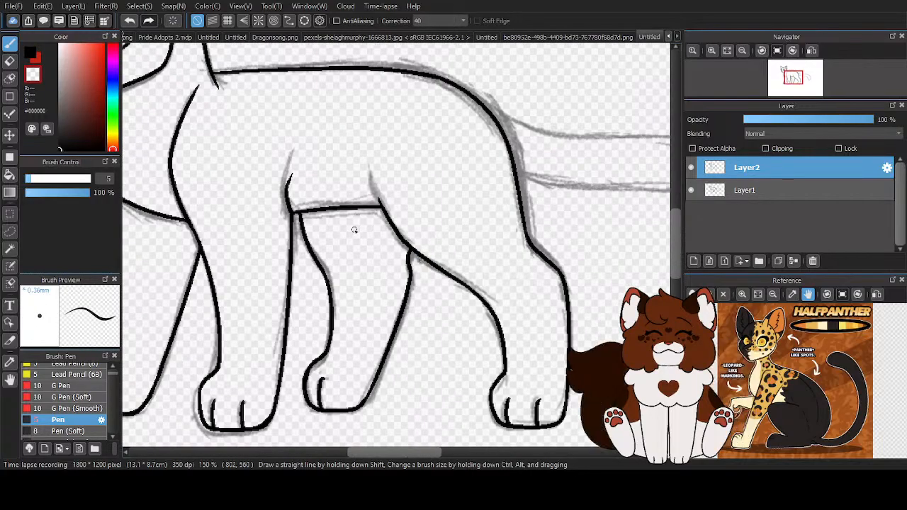
{"action": "scroll", "coordinate": [373, 238], "scroll_direction": "down", "scroll_amount": 3}
{"action": "scroll", "coordinate": [389, 245], "scroll_direction": "up", "scroll_amount": 6}
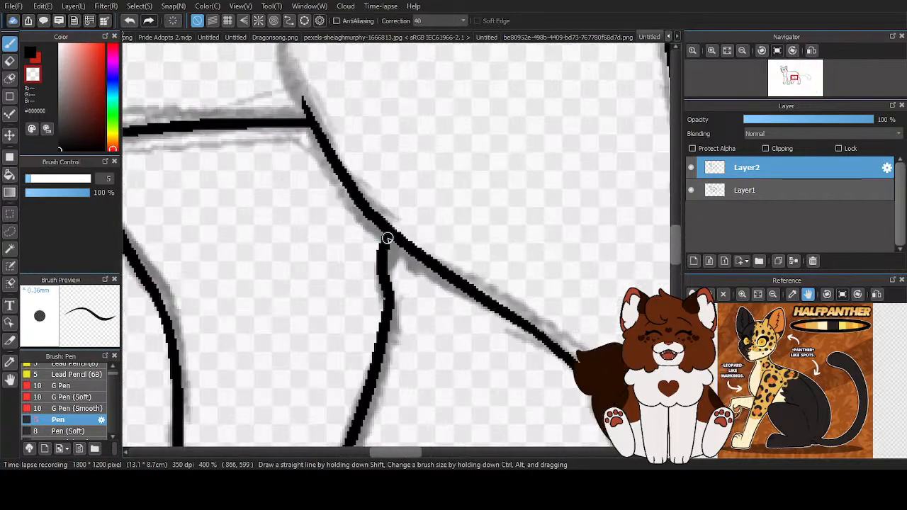
{"action": "scroll", "coordinate": [282, 248], "scroll_direction": "down", "scroll_amount": 5}
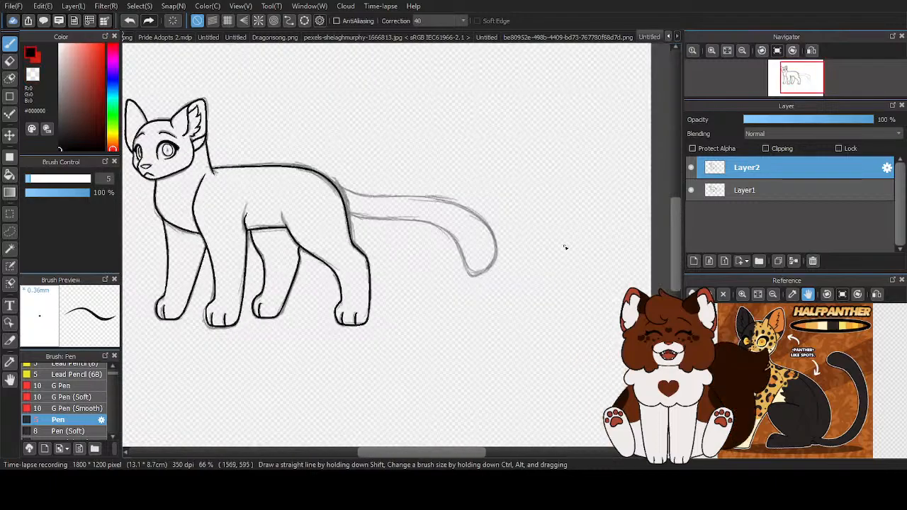
- Add a new layer above Layer2 for the tail line art
{"action": "left_click", "coordinate": [694, 261]}
{"action": "scroll", "coordinate": [476, 233], "scroll_direction": "up", "scroll_amount": 3}
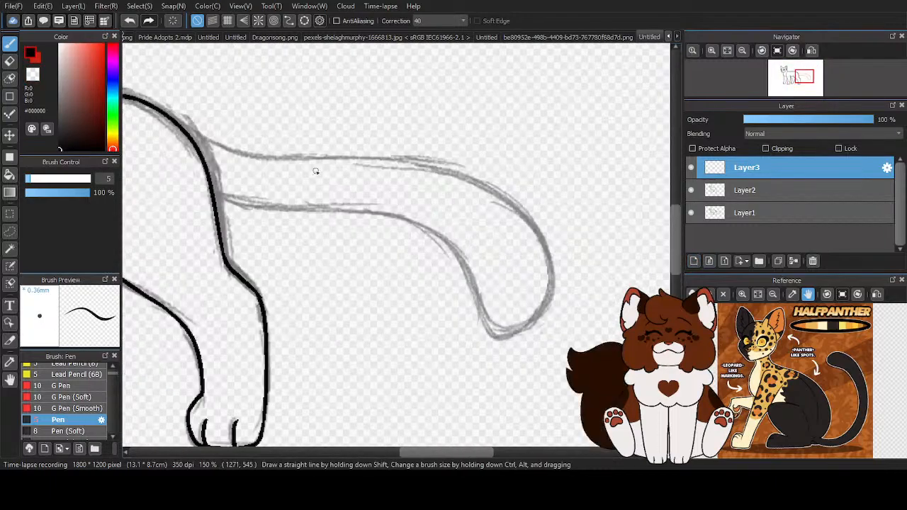
{"action": "mouse_move", "coordinate": [168, 116]}
{"action": "left_mouse_down"}
{"action": "mouse_move", "coordinate": [181, 127]}
{"action": "mouse_move", "coordinate": [496, 186]}
{"action": "mouse_move", "coordinate": [539, 234]}
{"action": "left_mouse_up"}
{"action": "left_click", "coordinate": [129, 21]}
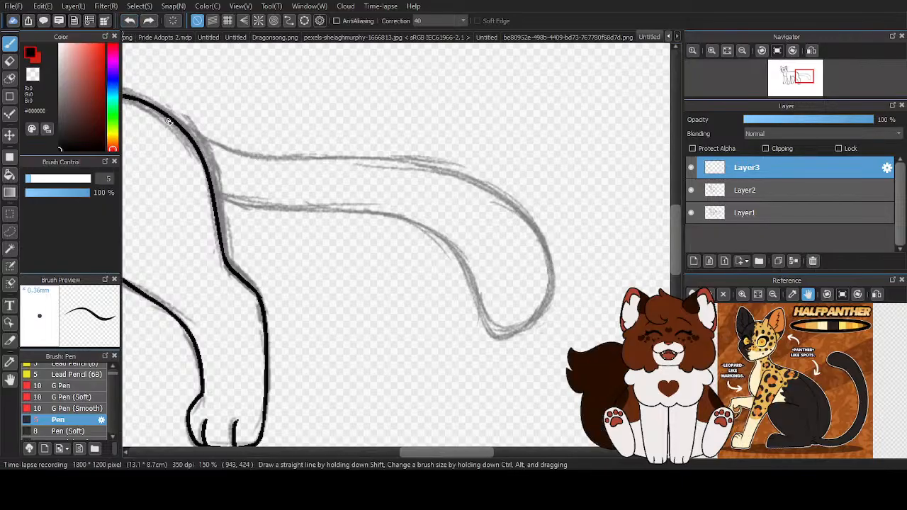
{"action": "left_click_drag", "start_coordinate": [170, 119], "coordinate": [544, 234]}
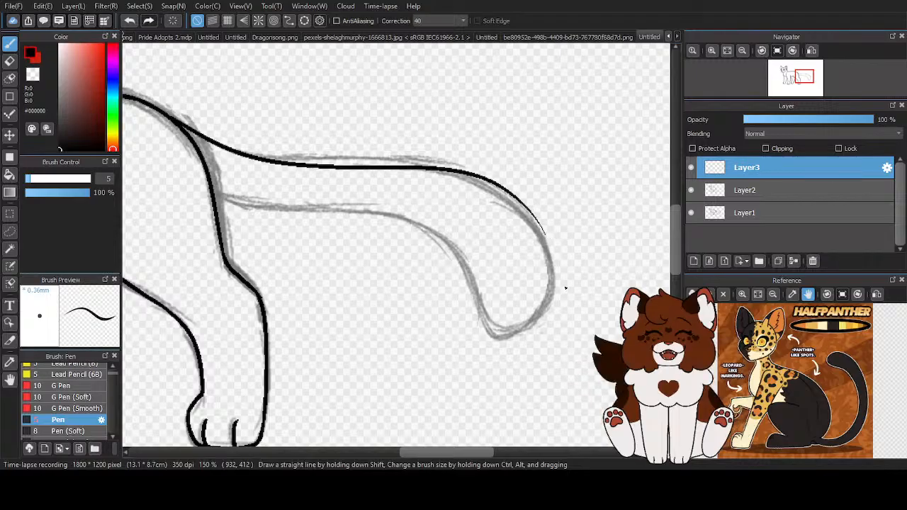
{"action": "left_click", "coordinate": [129, 21]}
{"action": "mouse_move", "coordinate": [163, 115]}
{"action": "left_mouse_down"}
{"action": "mouse_move", "coordinate": [298, 160]}
{"action": "mouse_move", "coordinate": [556, 221]}
{"action": "left_mouse_up"}
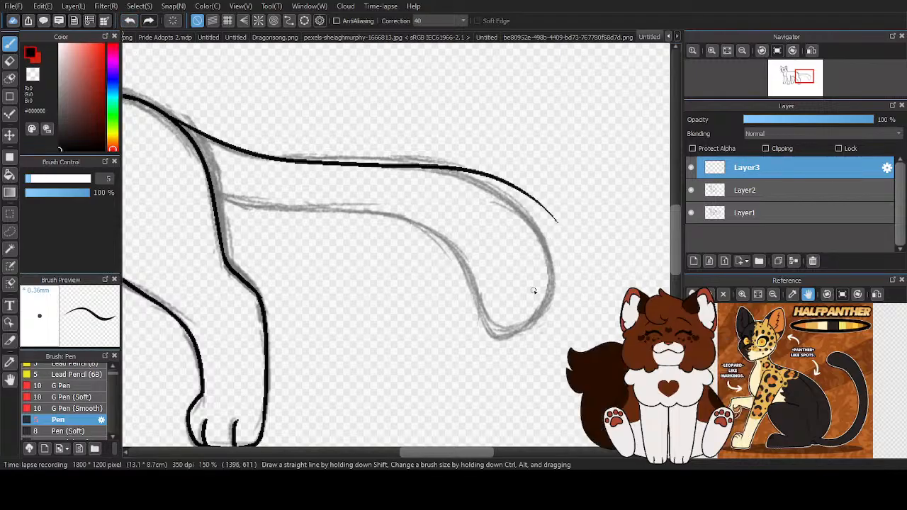
{"action": "left_click", "coordinate": [129, 22]}
{"action": "left_click_drag", "start_coordinate": [170, 119], "coordinate": [524, 206]}
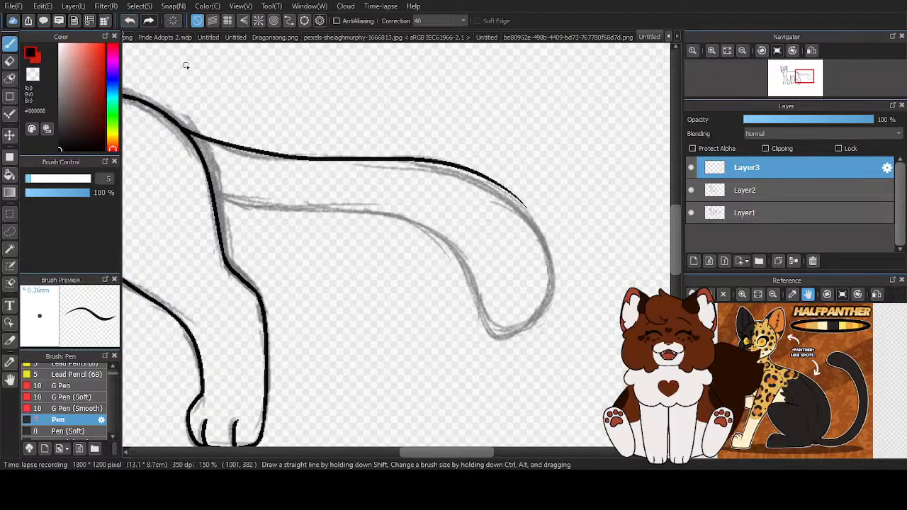
{"action": "left_click", "coordinate": [129, 20]}
- Ink the tail's lower edge from inside the rump toward the tip, redoing the stroke until it follows the sketch
{"action": "mouse_move", "coordinate": [188, 184]}
{"action": "left_mouse_down"}
{"action": "mouse_move", "coordinate": [346, 220]}
{"action": "mouse_move", "coordinate": [504, 320]}
{"action": "left_mouse_up"}
{"action": "left_click", "coordinate": [129, 21]}
{"action": "mouse_move", "coordinate": [177, 177]}
{"action": "left_mouse_down"}
{"action": "mouse_move", "coordinate": [246, 205]}
{"action": "mouse_move", "coordinate": [356, 213]}
{"action": "mouse_move", "coordinate": [487, 306]}
{"action": "left_mouse_up"}
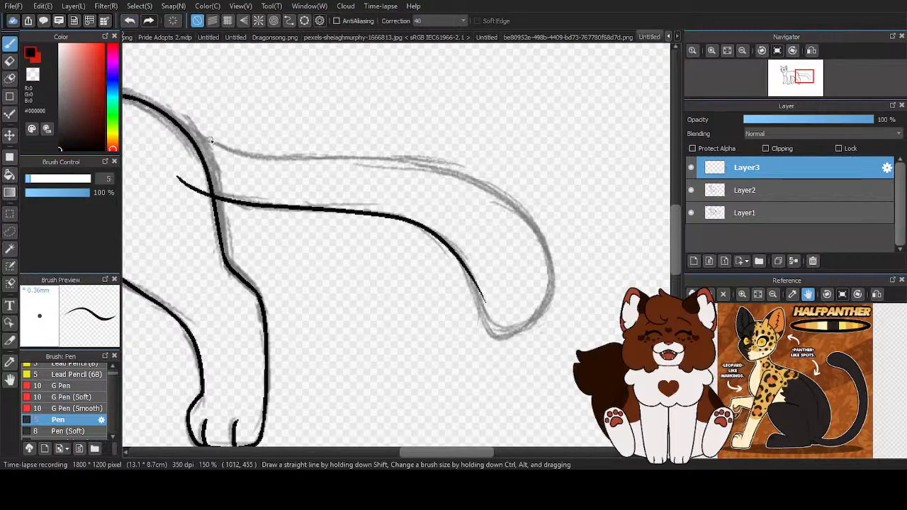
{"action": "mouse_move", "coordinate": [171, 122]}
{"action": "left_mouse_down"}
{"action": "mouse_move", "coordinate": [329, 169]}
{"action": "mouse_move", "coordinate": [486, 188]}
{"action": "left_mouse_up"}
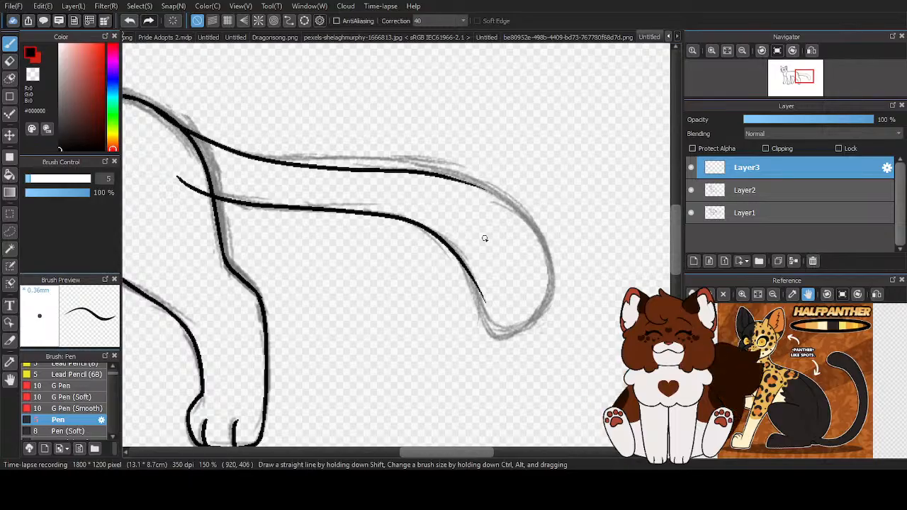
{"action": "left_click", "coordinate": [126, 22]}
{"action": "mouse_move", "coordinate": [167, 117]}
{"action": "left_mouse_down"}
{"action": "mouse_move", "coordinate": [254, 151]}
{"action": "mouse_move", "coordinate": [448, 158]}
{"action": "left_mouse_up"}
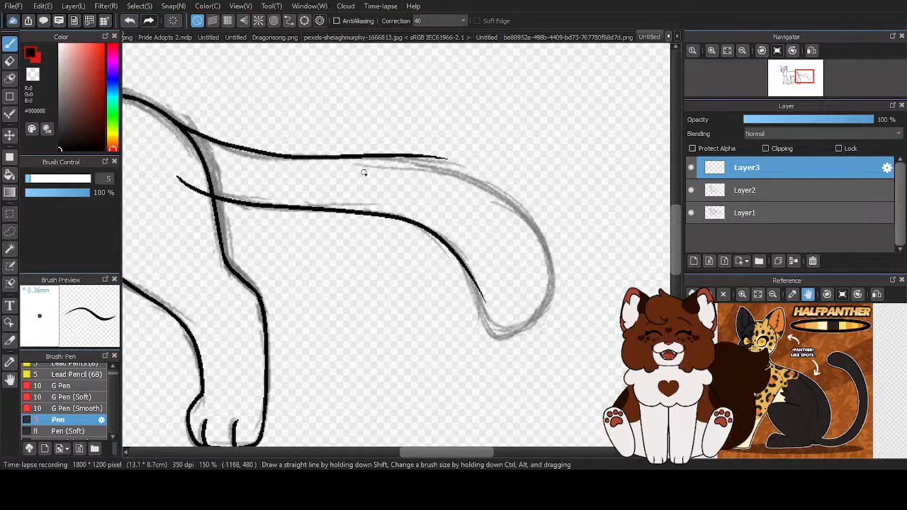
{"action": "left_click", "coordinate": [130, 20]}
{"action": "left_click_drag", "start_coordinate": [169, 115], "coordinate": [541, 258]}
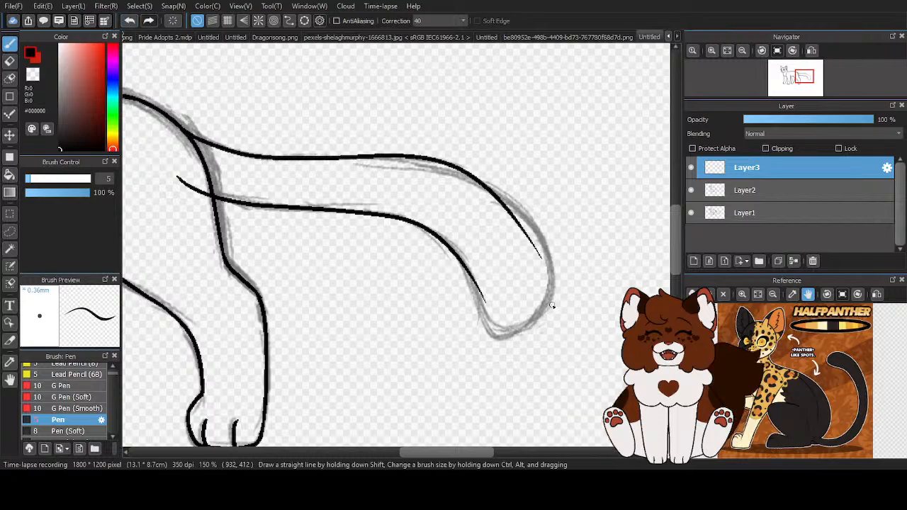
{"action": "left_click", "coordinate": [131, 21]}
- Ink the tail's upper edge from the rump and continue it with a second stroke around the outer bend
{"action": "mouse_move", "coordinate": [169, 117]}
{"action": "left_mouse_down"}
{"action": "mouse_move", "coordinate": [260, 155]}
{"action": "mouse_move", "coordinate": [445, 159]}
{"action": "mouse_move", "coordinate": [511, 174]}
{"action": "left_mouse_up"}
{"action": "scroll", "coordinate": [539, 190], "scroll_direction": "up", "scroll_amount": 1}
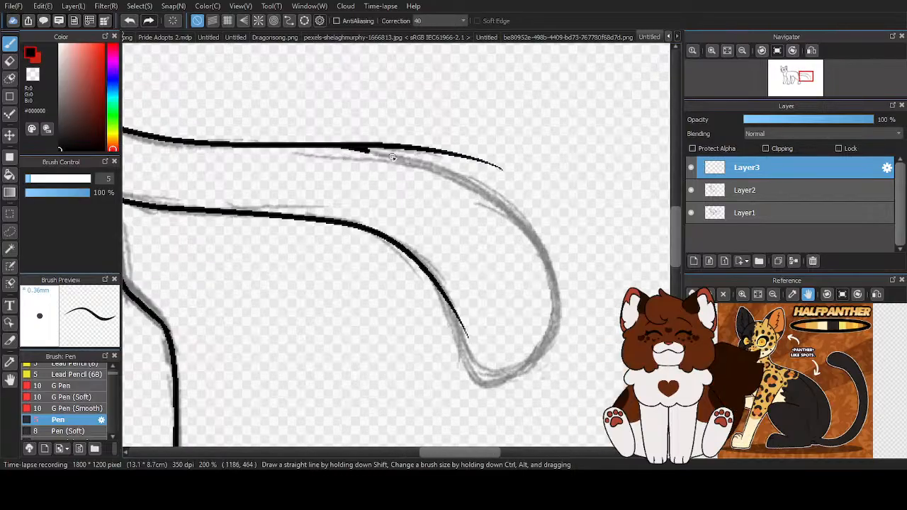
{"action": "left_click_drag", "start_coordinate": [382, 155], "coordinate": [500, 403]}
{"action": "scroll", "coordinate": [495, 395], "scroll_direction": "up", "scroll_amount": 3}
{"action": "scroll", "coordinate": [343, 182], "scroll_direction": "down", "scroll_amount": 2}
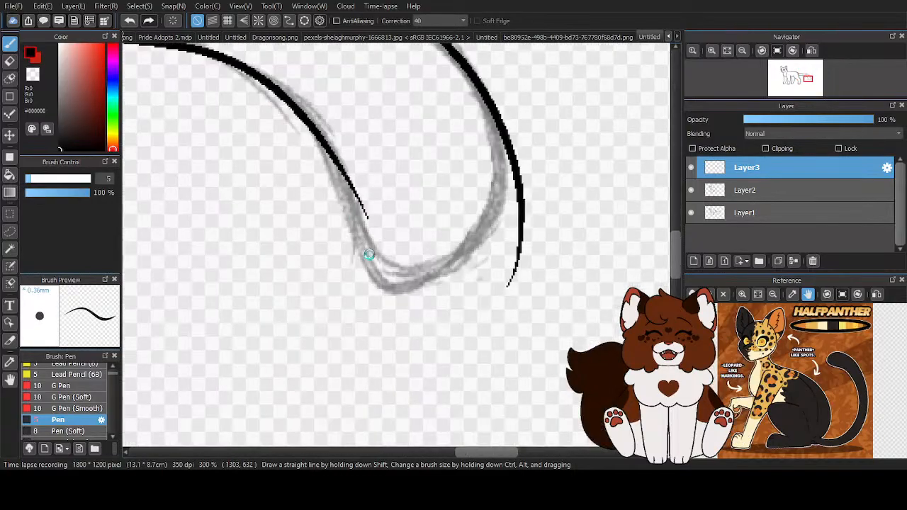
- Ink the rounded tail tip, joining the lower edge to the outer bend
{"action": "scroll", "coordinate": [297, 133], "scroll_direction": "up", "scroll_amount": 1}
{"action": "mouse_move", "coordinate": [274, 130]}
{"action": "left_mouse_down"}
{"action": "mouse_move", "coordinate": [323, 191]}
{"action": "mouse_move", "coordinate": [406, 368]}
{"action": "mouse_move", "coordinate": [484, 373]}
{"action": "mouse_move", "coordinate": [543, 135]}
{"action": "left_mouse_up"}
{"action": "scroll", "coordinate": [540, 325], "scroll_direction": "down", "scroll_amount": 2}
- Erase the stray stroke ends on the tail's outer bend and lower edge near the tip with the transparent Pen
{"action": "key", "text": "z"}
{"action": "scroll", "coordinate": [576, 304], "scroll_direction": "up", "scroll_amount": 2}
{"action": "mouse_move", "coordinate": [553, 356]}
{"action": "left_mouse_down"}
{"action": "mouse_move", "coordinate": [543, 393]}
{"action": "mouse_move", "coordinate": [546, 356]}
{"action": "left_mouse_up"}
{"action": "left_click_drag", "start_coordinate": [551, 321], "coordinate": [546, 238]}
{"action": "scroll", "coordinate": [543, 323], "scroll_direction": "up", "scroll_amount": 2}
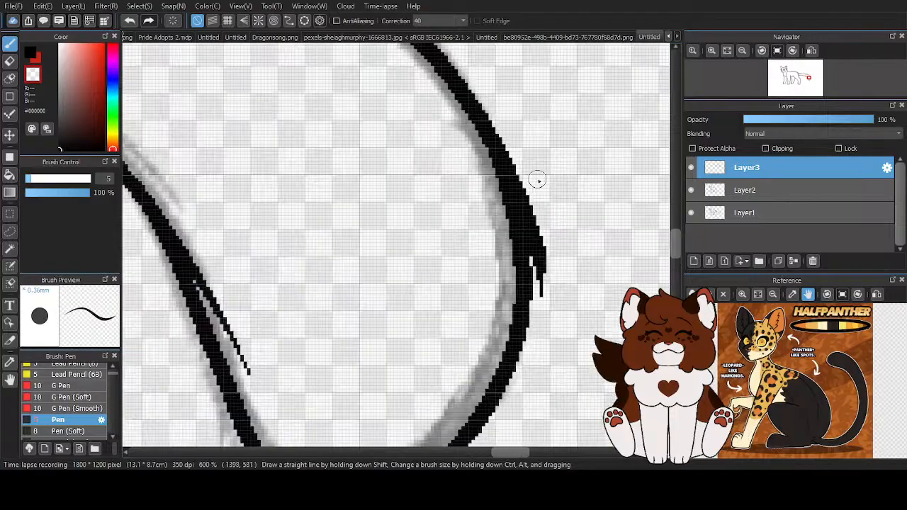
{"action": "left_click_drag", "start_coordinate": [541, 314], "coordinate": [534, 265]}
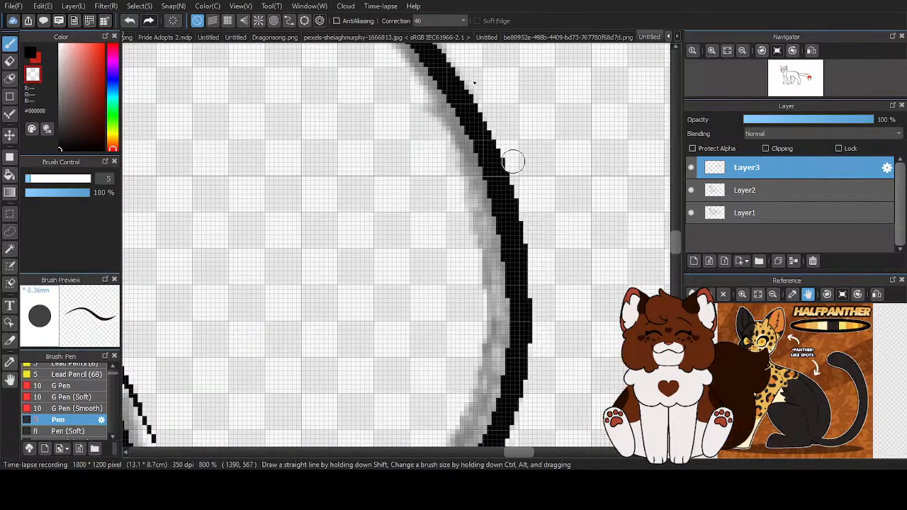
{"action": "scroll", "coordinate": [575, 186], "scroll_direction": "down", "scroll_amount": 2}
{"action": "scroll", "coordinate": [411, 243], "scroll_direction": "up", "scroll_amount": 2}
{"action": "mouse_move", "coordinate": [416, 365]}
{"action": "left_mouse_down"}
{"action": "mouse_move", "coordinate": [361, 243]}
{"action": "mouse_move", "coordinate": [334, 213]}
{"action": "mouse_move", "coordinate": [312, 146]}
{"action": "left_mouse_up"}
{"action": "scroll", "coordinate": [302, 122], "scroll_direction": "down", "scroll_amount": 4}
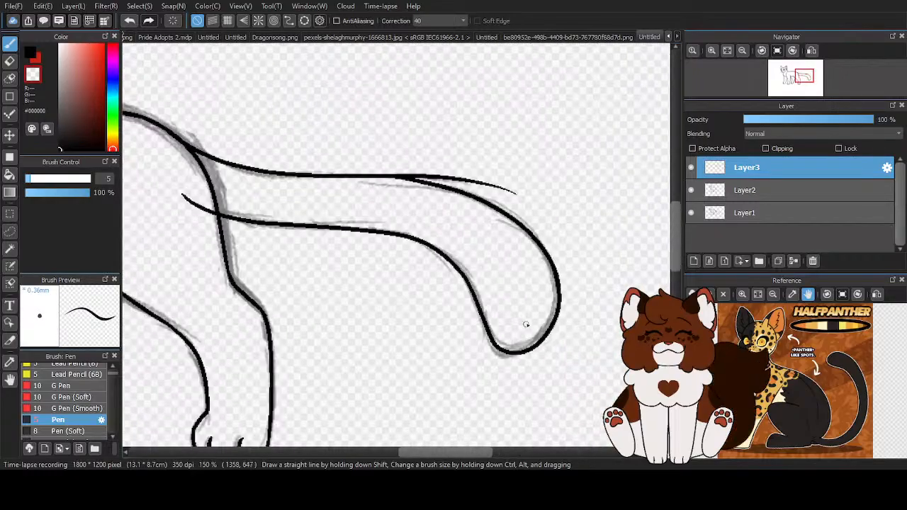
- Erase the start of the surplus line branching off the tail's upper edge and thin the join between the strokes
{"action": "scroll", "coordinate": [357, 199], "scroll_direction": "up", "scroll_amount": 2}
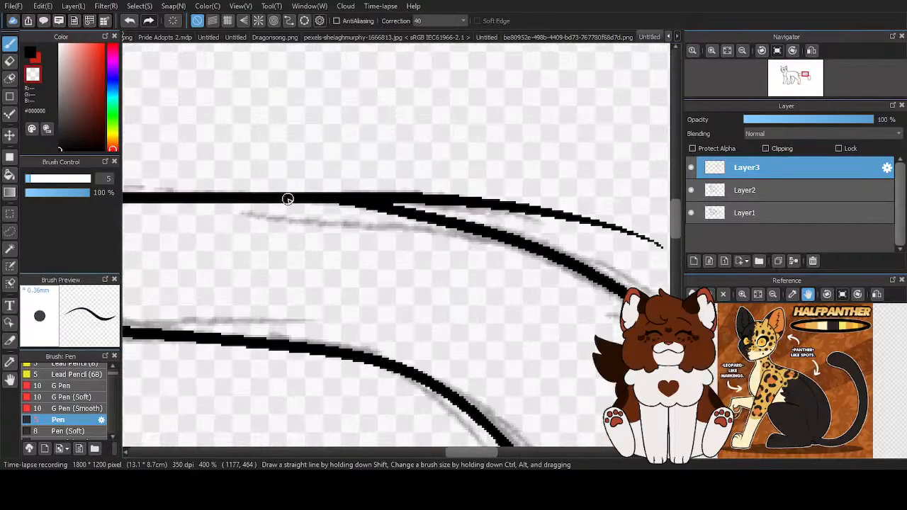
{"action": "scroll", "coordinate": [242, 184], "scroll_direction": "up", "scroll_amount": 1}
{"action": "mouse_move", "coordinate": [333, 193]}
{"action": "left_mouse_down"}
{"action": "mouse_move", "coordinate": [427, 201]}
{"action": "mouse_move", "coordinate": [248, 193]}
{"action": "left_mouse_up"}
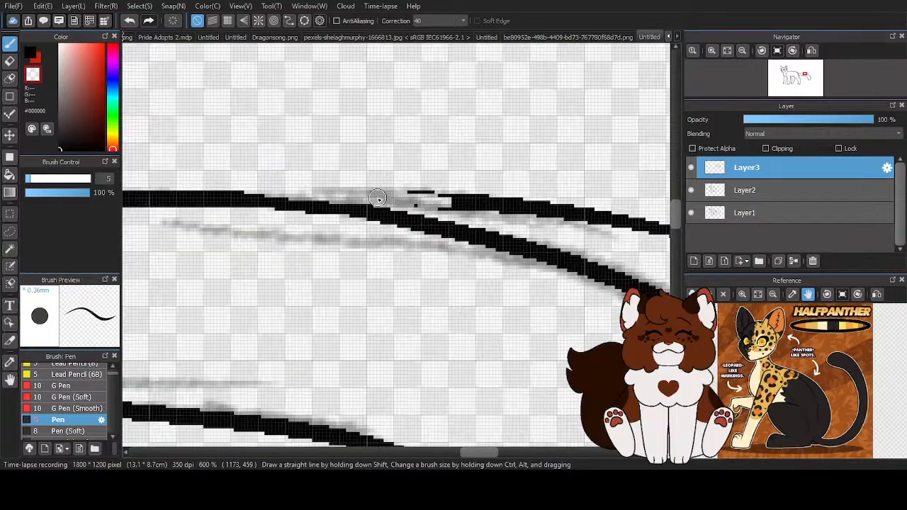
{"action": "mouse_move", "coordinate": [441, 200]}
{"action": "left_mouse_down"}
{"action": "mouse_move", "coordinate": [490, 213]}
{"action": "mouse_move", "coordinate": [493, 202]}
{"action": "mouse_move", "coordinate": [446, 197]}
{"action": "left_mouse_up"}
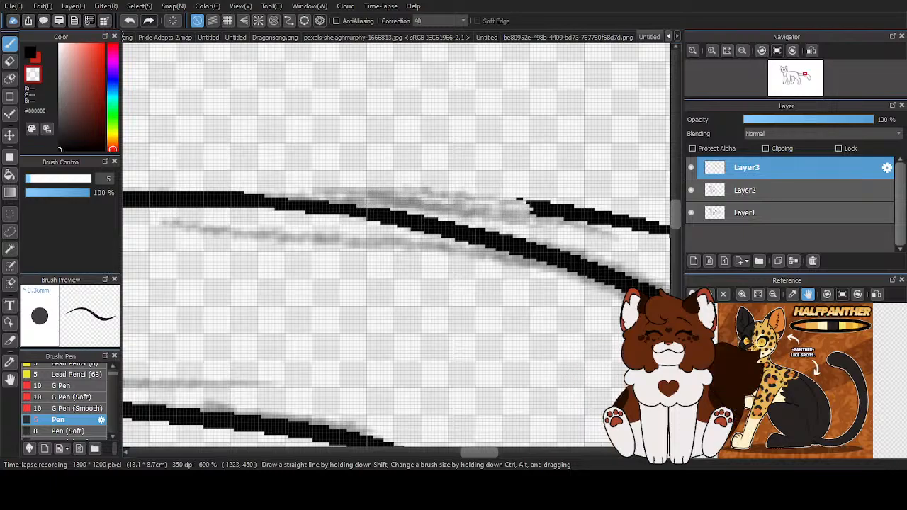
{"action": "scroll", "coordinate": [388, 243], "scroll_direction": "down", "scroll_amount": 2}
{"action": "scroll", "coordinate": [388, 243], "scroll_direction": "up", "scroll_amount": 2}
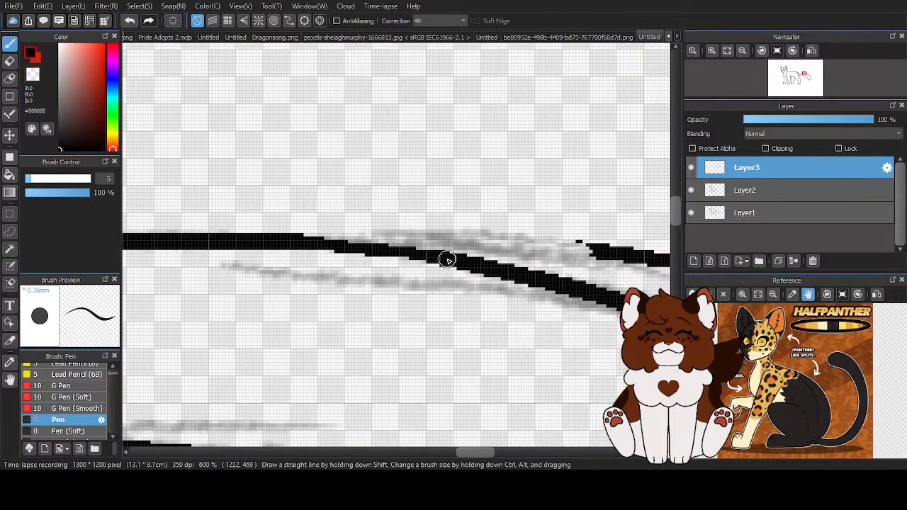
- Undo the last retouch and smooth the stroke join on the tail's upper edge with black and transparent Pen touches
{"action": "key", "text": "x"}
{"action": "scroll", "coordinate": [395, 199], "scroll_direction": "down", "scroll_amount": 2}
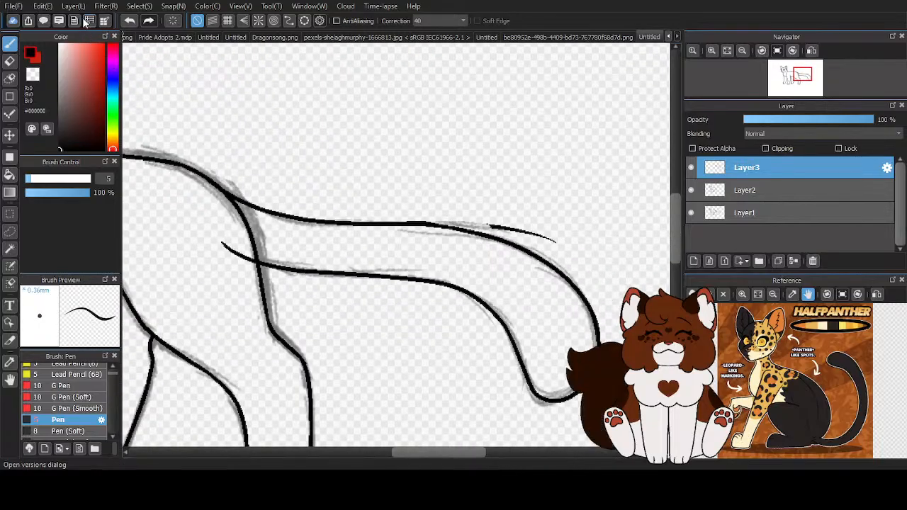
{"action": "left_click", "coordinate": [129, 22]}
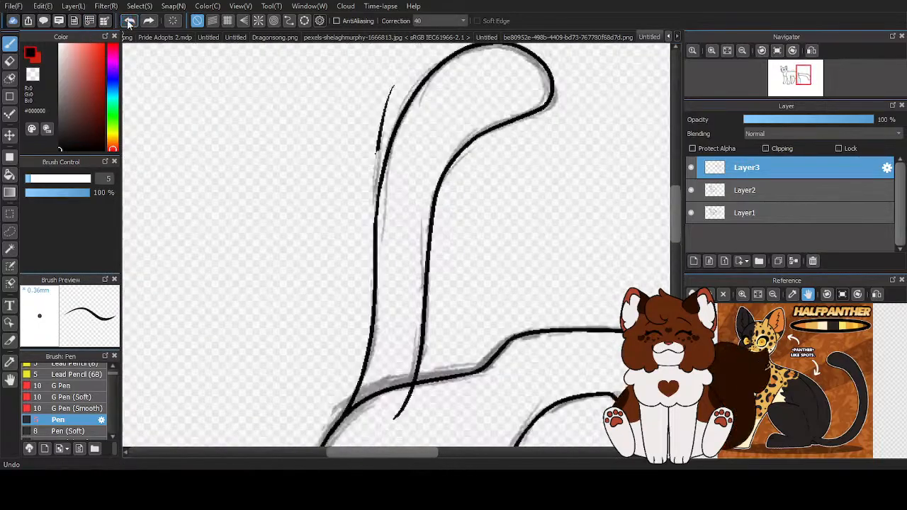
{"action": "scroll", "coordinate": [384, 206], "scroll_direction": "up", "scroll_amount": 5}
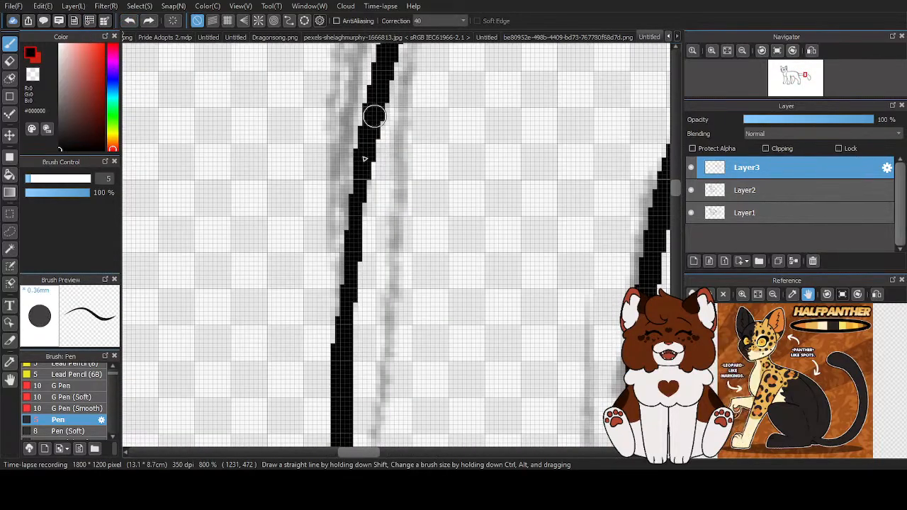
{"action": "scroll", "coordinate": [380, 262], "scroll_direction": "down", "scroll_amount": 2}
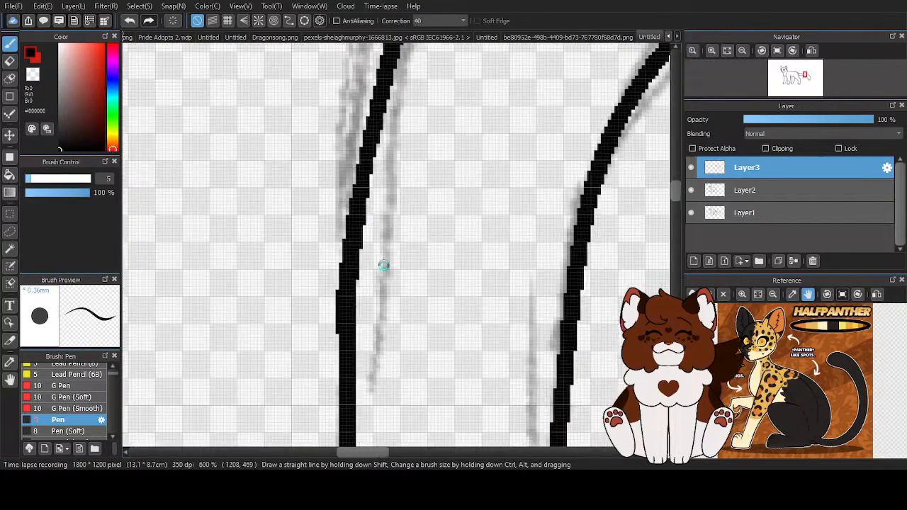
{"action": "scroll", "coordinate": [365, 255], "scroll_direction": "up", "scroll_amount": 1}
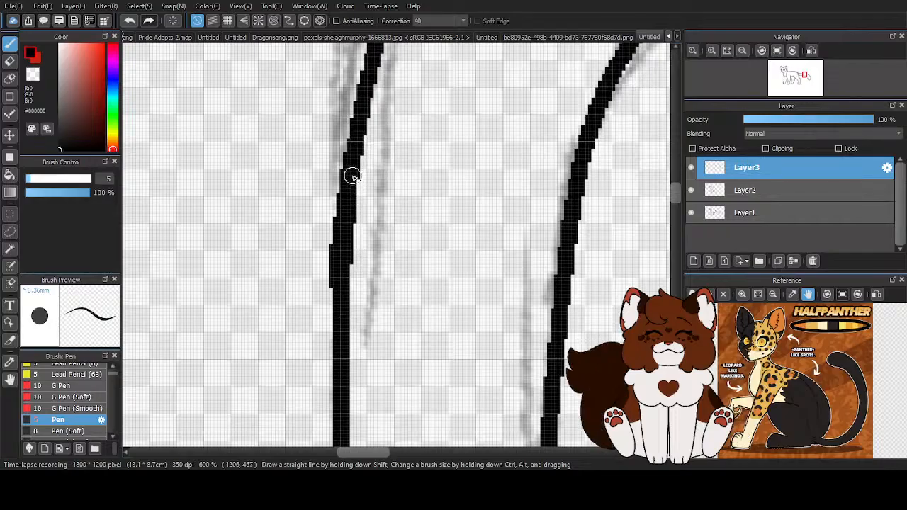
{"action": "key", "text": "z"}
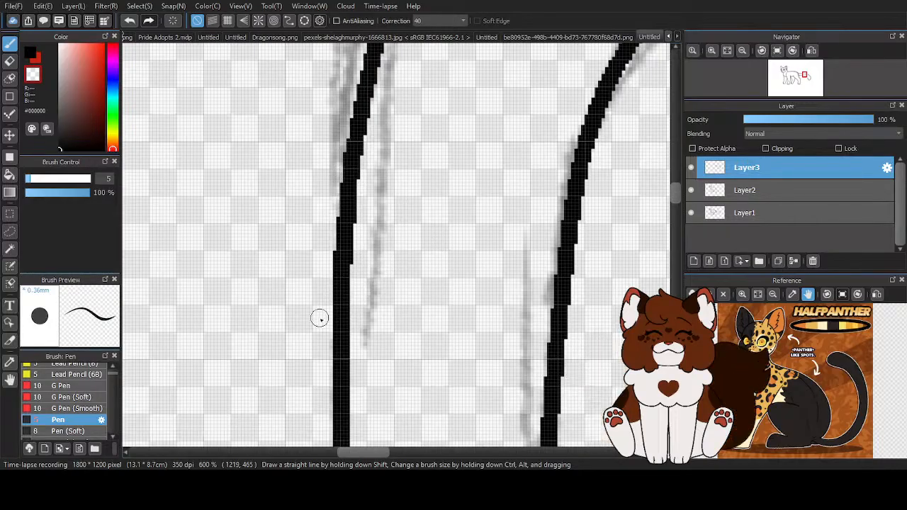
- Inspect the inked tail with the view straightened, hiding and showing the Layer1 sketch to compare the lines
{"action": "scroll", "coordinate": [340, 147], "scroll_direction": "down", "scroll_amount": 3}
{"action": "scroll", "coordinate": [339, 167], "scroll_direction": "up", "scroll_amount": 3}
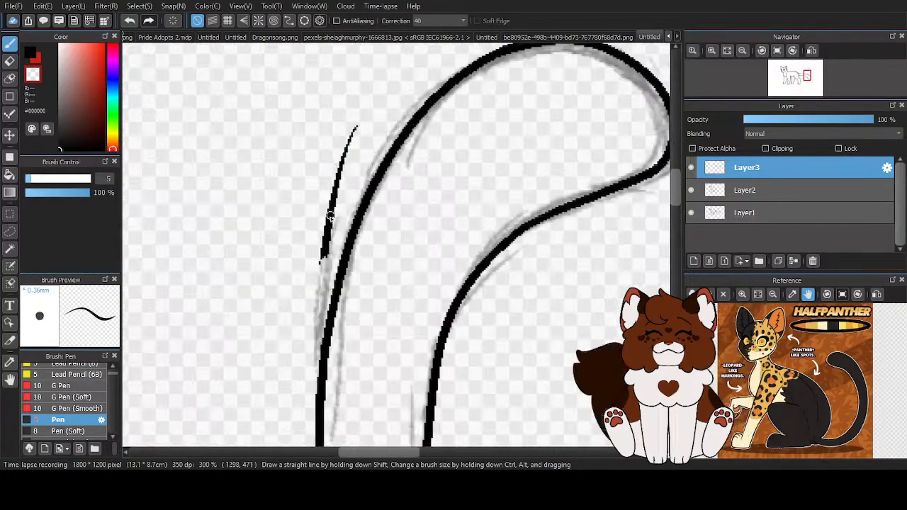
{"action": "scroll", "coordinate": [349, 136], "scroll_direction": "down", "scroll_amount": 3}
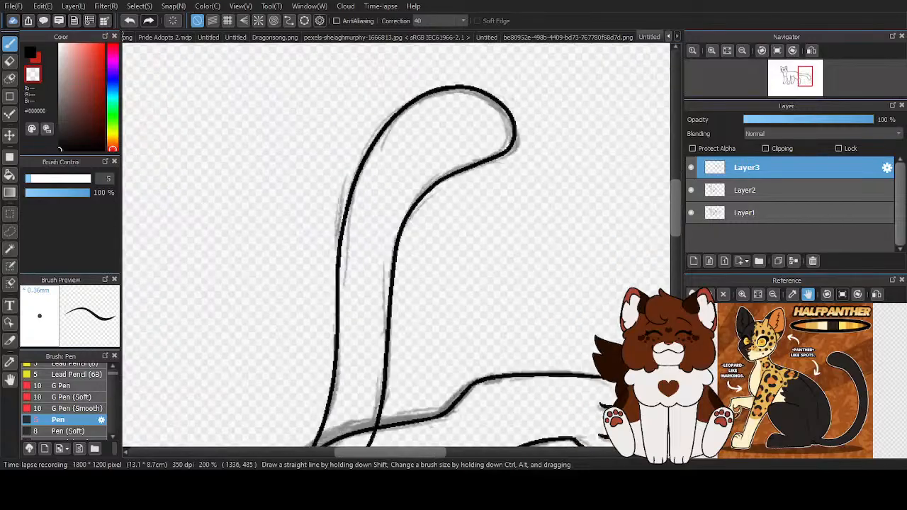
{"action": "key", "text": "Right"}
{"action": "key", "text": "Right"}
{"action": "key", "text": "Right"}
{"action": "key", "text": "Right"}
{"action": "key", "text": "Right"}
{"action": "key", "text": "Right"}
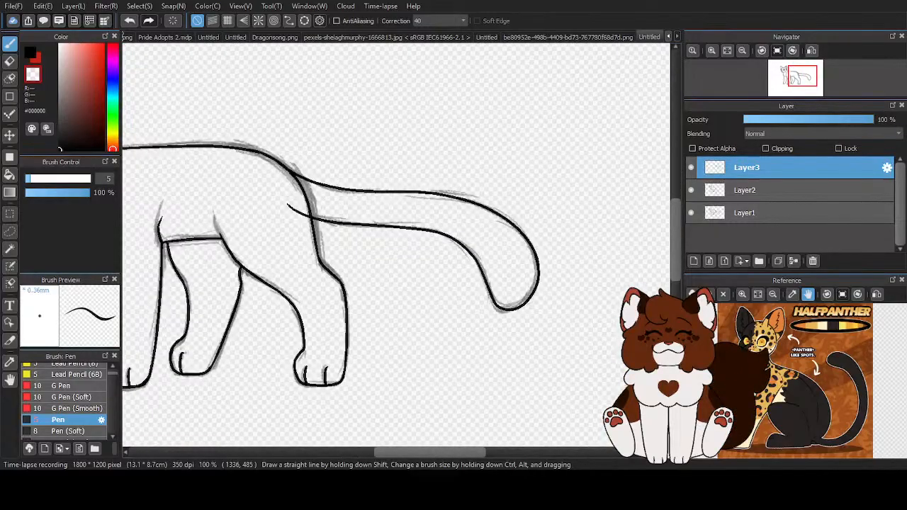
{"action": "left_click", "coordinate": [688, 214]}
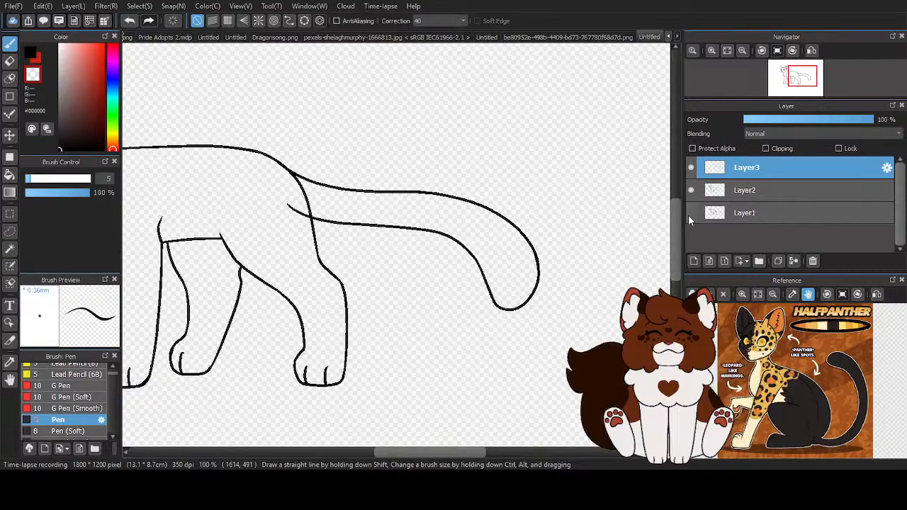
{"action": "left_click", "coordinate": [688, 214]}
- Erase the end of the tail's lower line that runs inside the rump with the transparent Pen
{"action": "scroll", "coordinate": [284, 239], "scroll_direction": "up", "scroll_amount": 1}
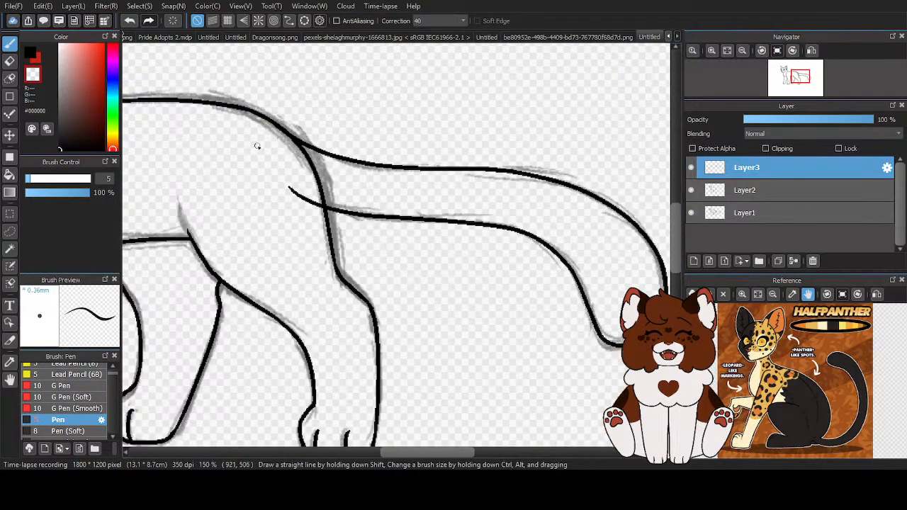
{"action": "scroll", "coordinate": [258, 155], "scroll_direction": "up", "scroll_amount": 3}
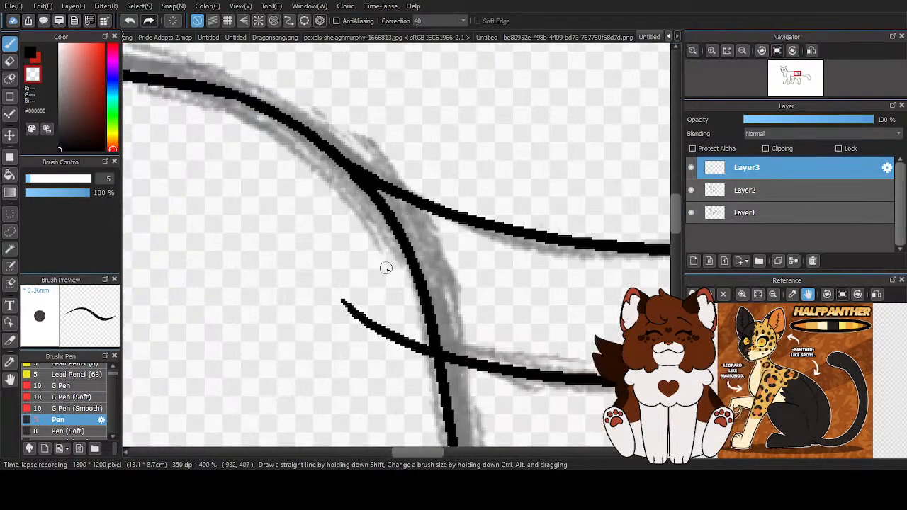
{"action": "scroll", "coordinate": [383, 279], "scroll_direction": "down", "scroll_amount": 5}
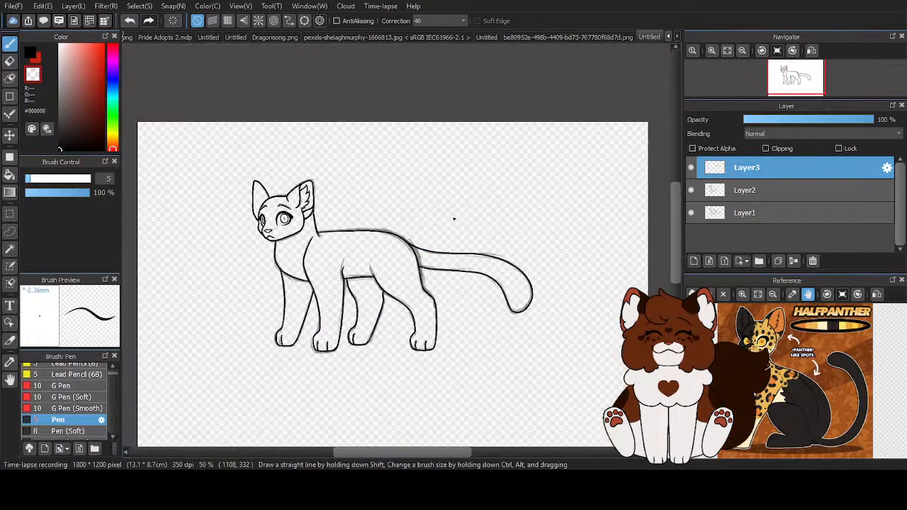
- Hide the Layer1 sketch and merge the tail on Layer3 down into Layer2
{"action": "left_click", "coordinate": [693, 214]}
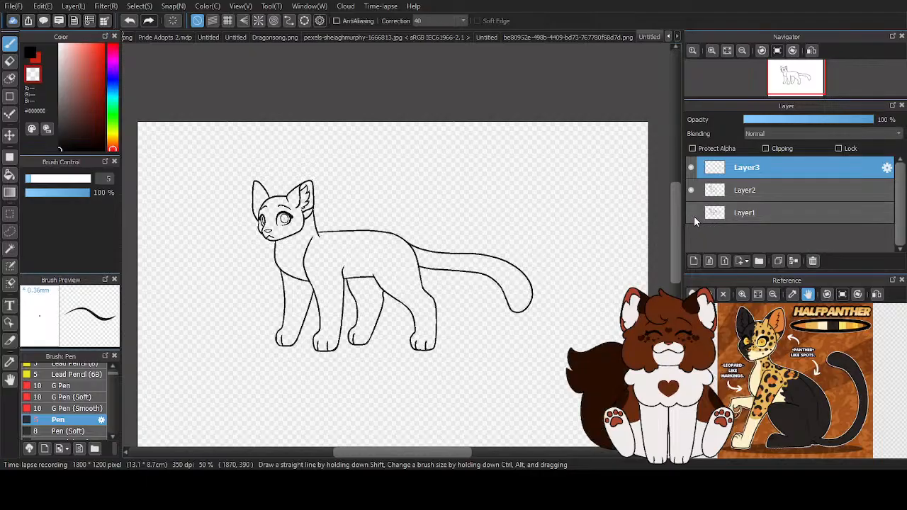
{"action": "scroll", "coordinate": [507, 184], "scroll_direction": "down", "scroll_amount": 2}
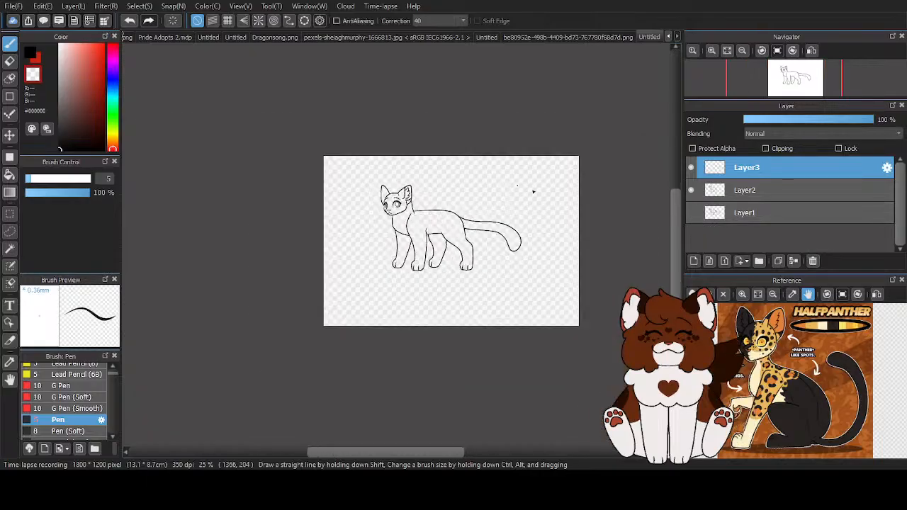
{"action": "left_click", "coordinate": [689, 214]}
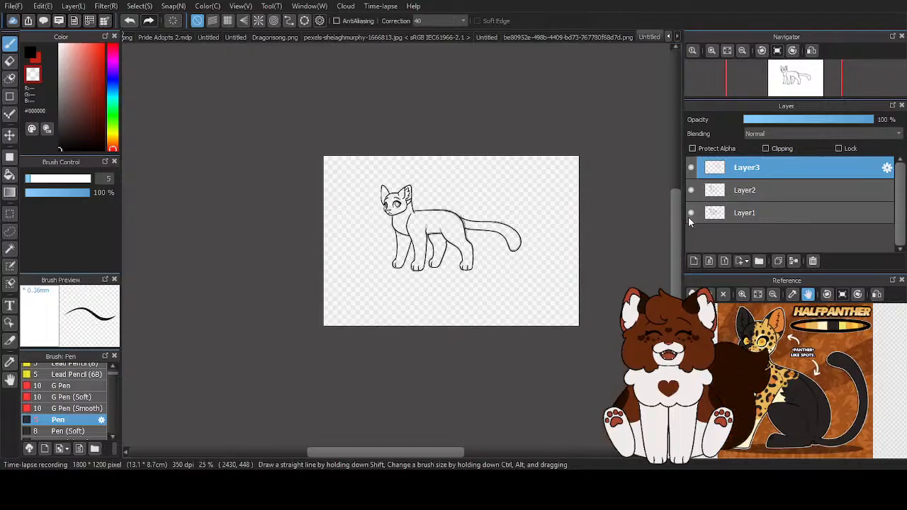
{"action": "left_click", "coordinate": [690, 215]}
{"action": "left_click", "coordinate": [791, 262]}
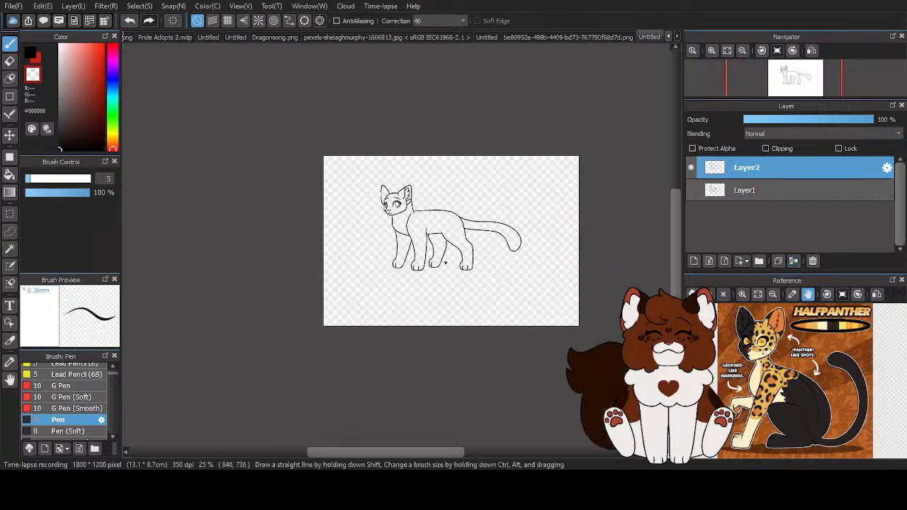
- Move the merged cat line art into the upper-left corner of the canvas
{"action": "scroll", "coordinate": [366, 219], "scroll_direction": "up", "scroll_amount": 2}
{"action": "key", "text": "v"}
{"action": "left_click_drag", "start_coordinate": [434, 208], "coordinate": [333, 157]}
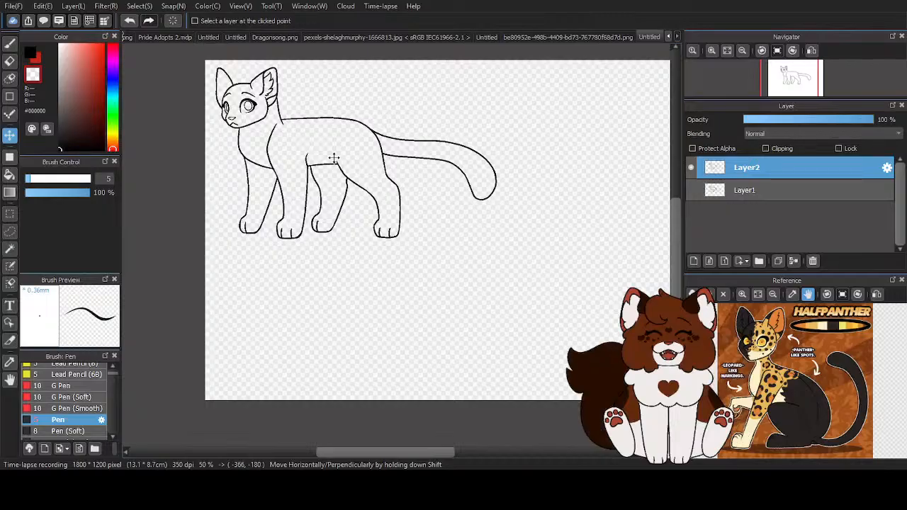
{"action": "scroll", "coordinate": [215, 215], "scroll_direction": "down", "scroll_amount": 2}
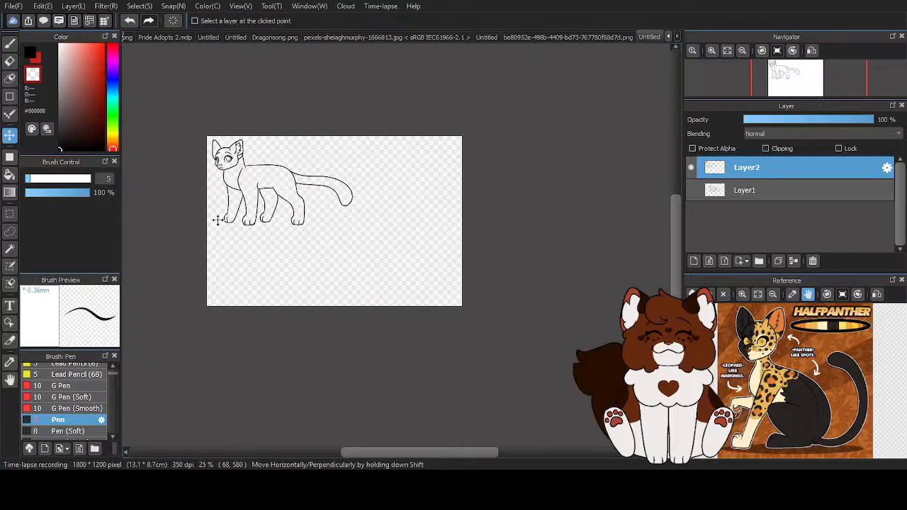
{"action": "scroll", "coordinate": [224, 166], "scroll_direction": "up", "scroll_amount": 2}
{"action": "scroll", "coordinate": [224, 167], "scroll_direction": "up", "scroll_amount": 3}
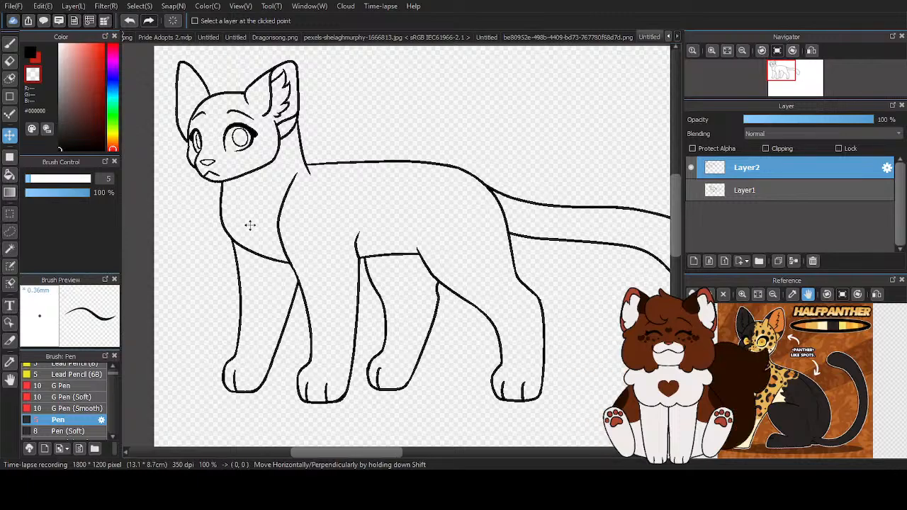
{"action": "scroll", "coordinate": [212, 192], "scroll_direction": "down", "scroll_amount": 3}
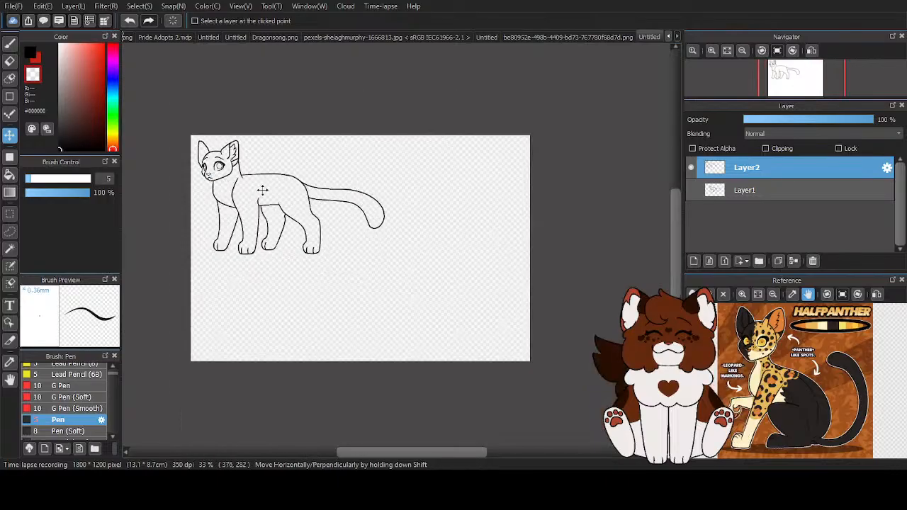
- Duplicate the Layer2 line art and place the horizontally mirrored copy in the lower-right corner of the canvas
{"action": "key", "text": "ctrl+c"}
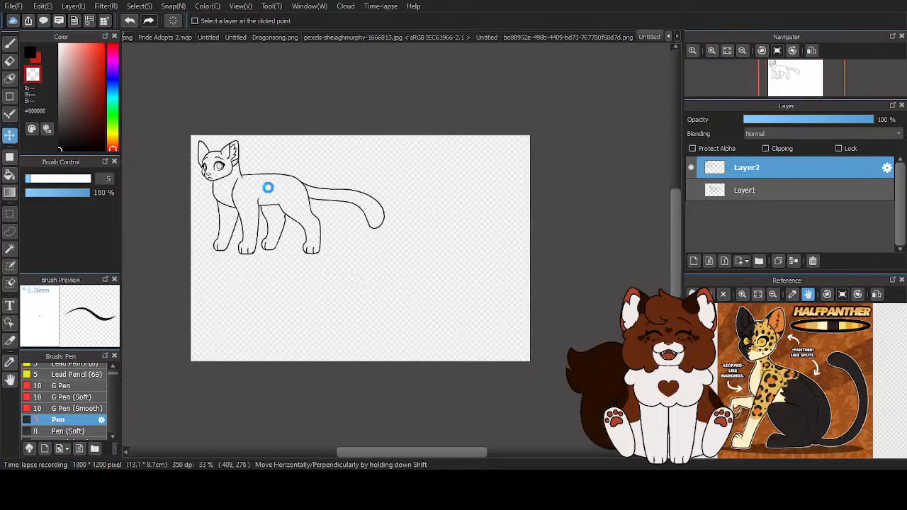
{"action": "key", "text": "ctrl+v"}
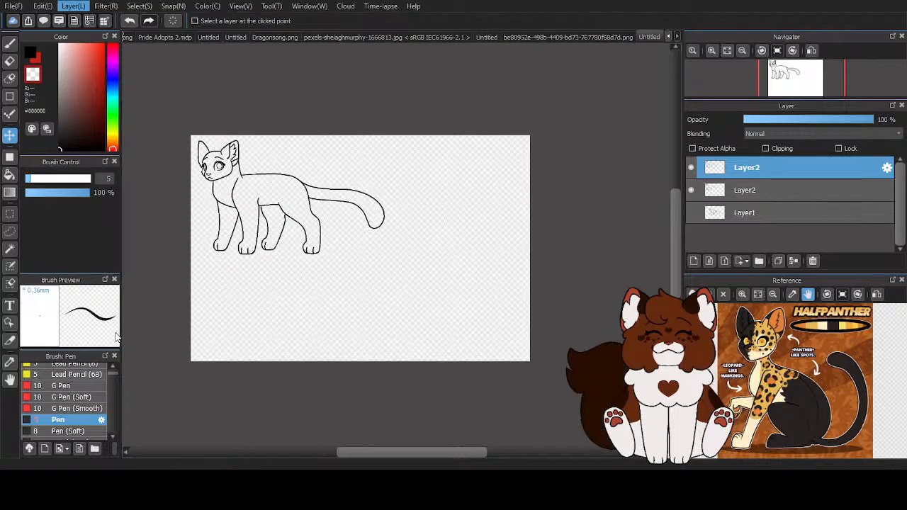
{"action": "left_click", "coordinate": [198, 345]}
{"action": "left_click_drag", "start_coordinate": [488, 186], "coordinate": [481, 286]}
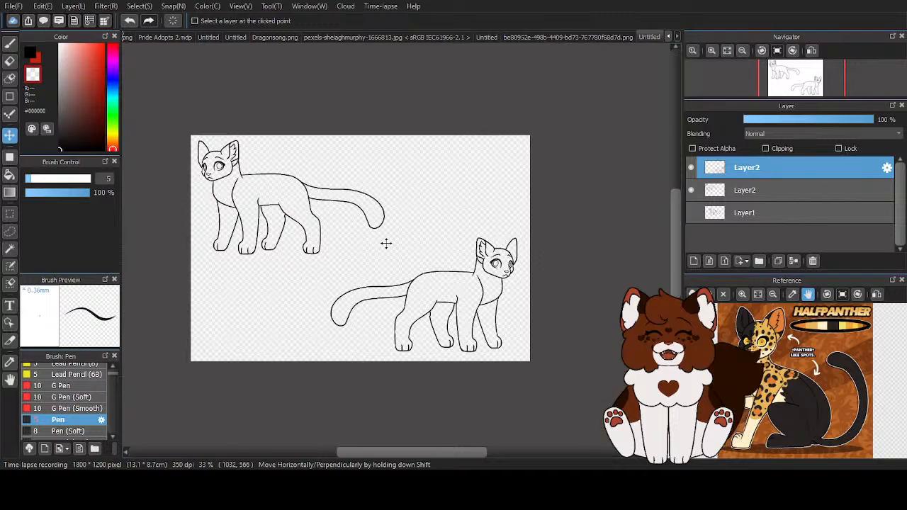
- Add a new layer directly above Layer1 and another above both line art layers
{"action": "left_click", "coordinate": [758, 210]}
{"action": "left_click", "coordinate": [694, 261]}
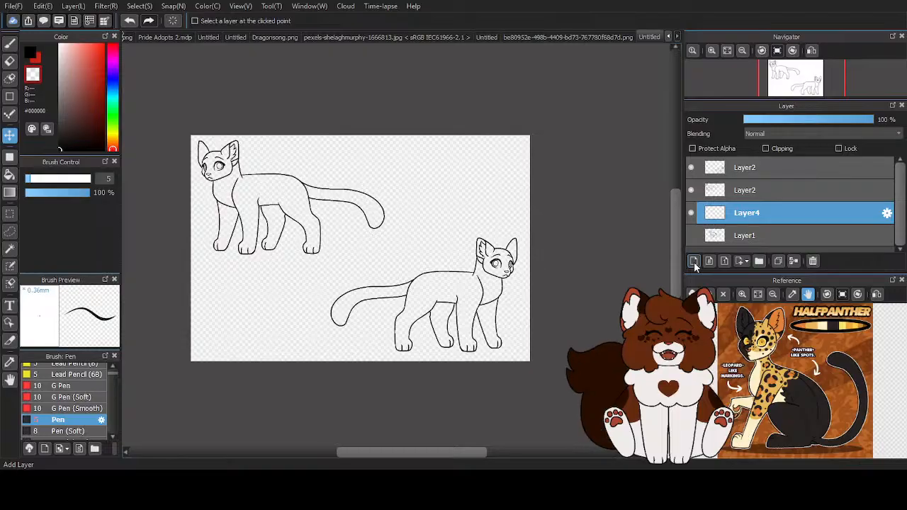
{"action": "left_click", "coordinate": [758, 169]}
{"action": "left_click", "coordinate": [694, 261]}
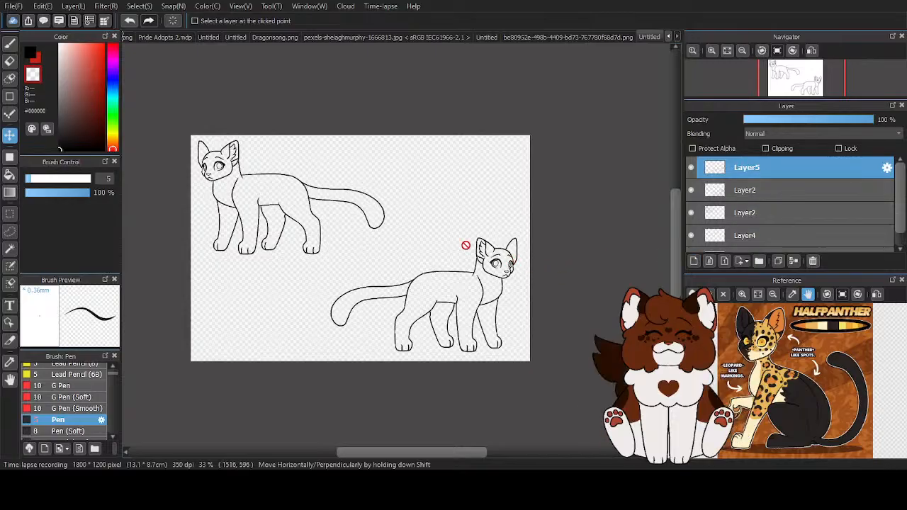
- Switch to the Pencil (Rough) brush in black and set its Correction to 0
{"action": "scroll", "coordinate": [71, 383], "scroll_direction": "up", "scroll_amount": 3}
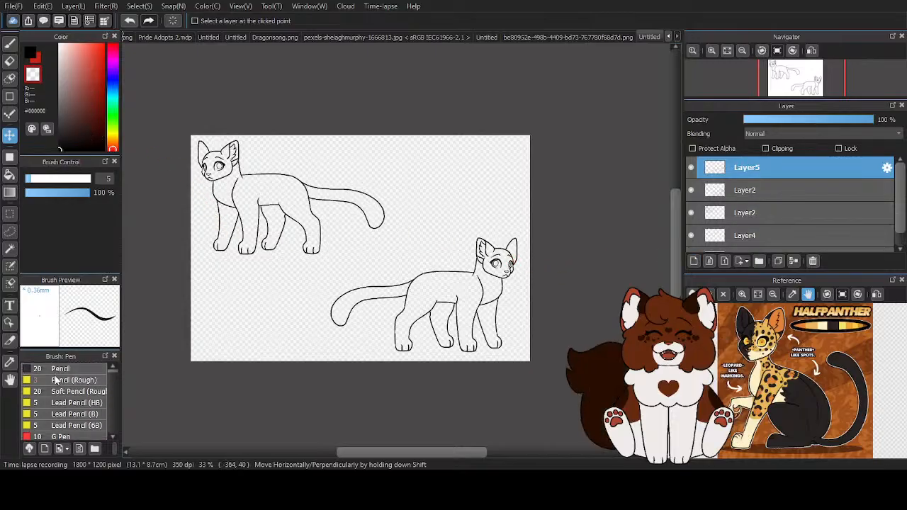
{"action": "left_click", "coordinate": [57, 380]}
{"action": "left_click", "coordinate": [9, 43]}
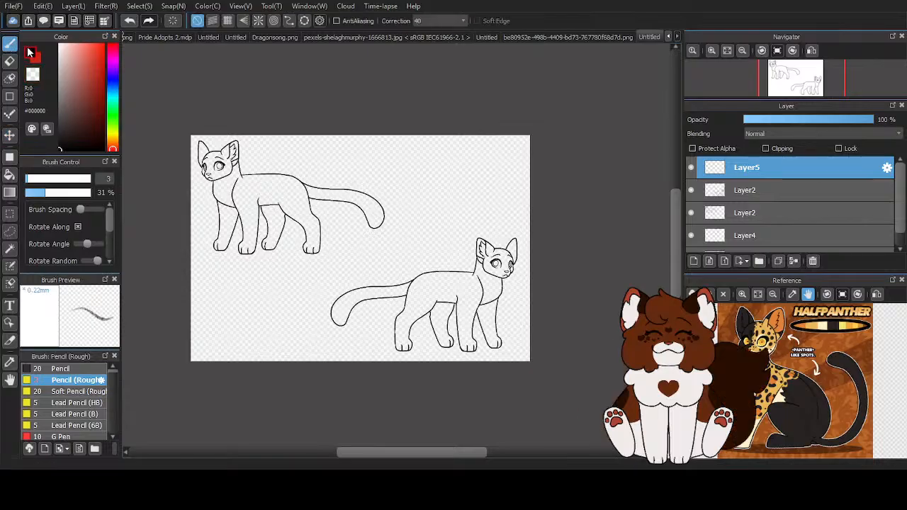
{"action": "left_click", "coordinate": [423, 30]}
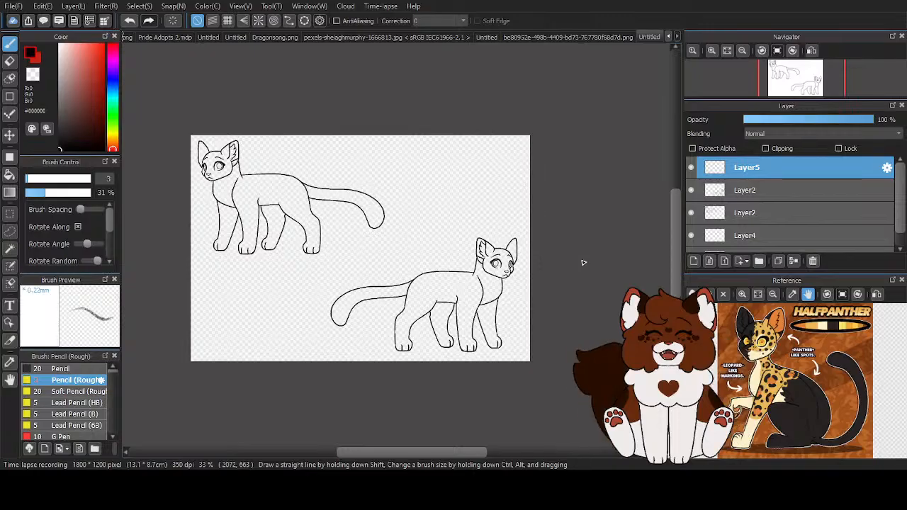
{"action": "scroll", "coordinate": [243, 308], "scroll_direction": "up", "scroll_amount": 5}
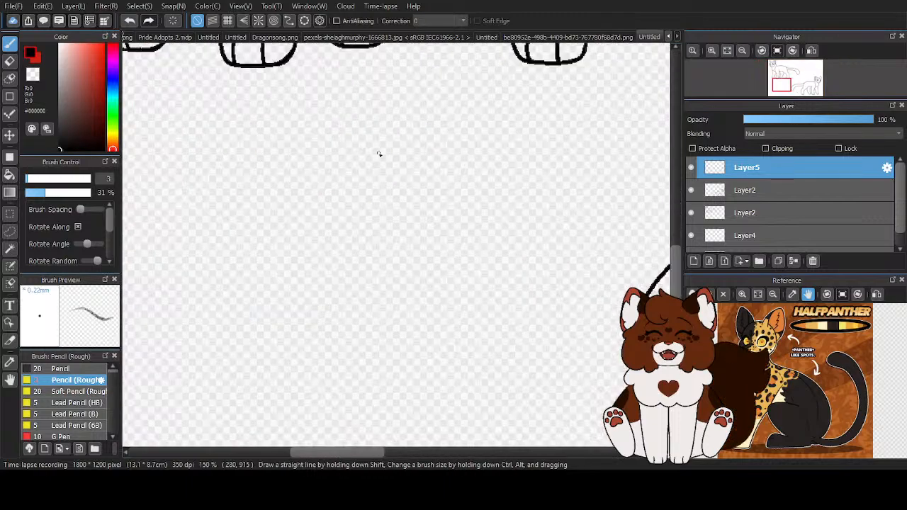
{"action": "scroll", "coordinate": [360, 235], "scroll_direction": "down", "scroll_amount": 5}
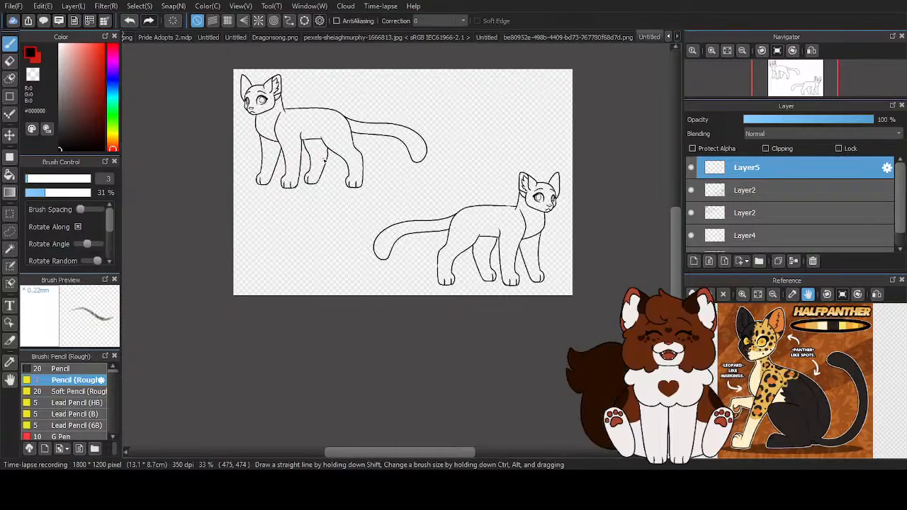
{"action": "left_click", "coordinate": [670, 37]}
{"action": "left_click", "coordinate": [670, 36]}
{"action": "left_click", "coordinate": [671, 36]}
{"action": "left_click", "coordinate": [678, 36]}
{"action": "left_click", "coordinate": [677, 36]}
{"action": "left_click", "coordinate": [678, 36]}
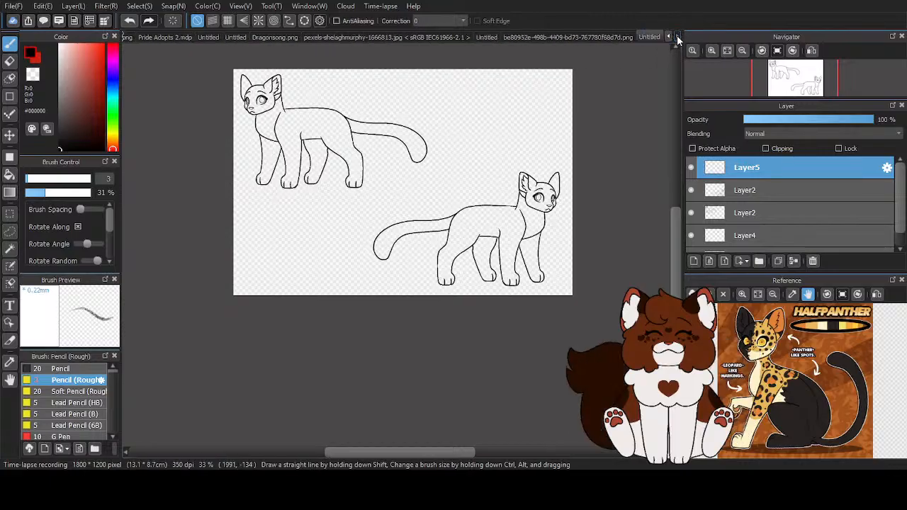
- Enlarge the Halfpanther reference image and position it on the cat's head and chest
{"action": "left_click", "coordinate": [742, 295]}
{"action": "left_click", "coordinate": [742, 295]}
{"action": "left_click", "coordinate": [742, 296]}
{"action": "left_click", "coordinate": [742, 295]}
{"action": "left_click_drag", "start_coordinate": [783, 351], "coordinate": [807, 396]}
- Sketch a rough head circle on Layer5 in the empty area below the upper-left cat
{"action": "scroll", "coordinate": [285, 217], "scroll_direction": "up", "scroll_amount": 2}
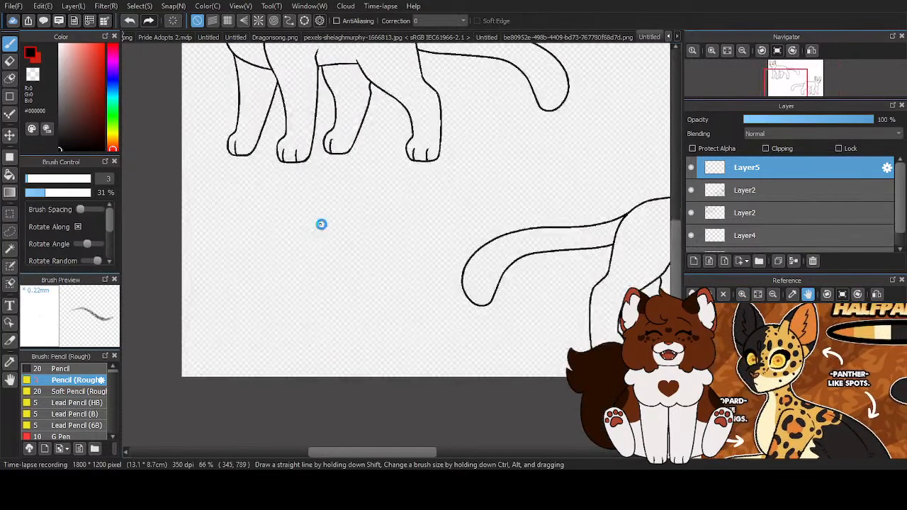
{"action": "scroll", "coordinate": [321, 226], "scroll_direction": "up", "scroll_amount": 2}
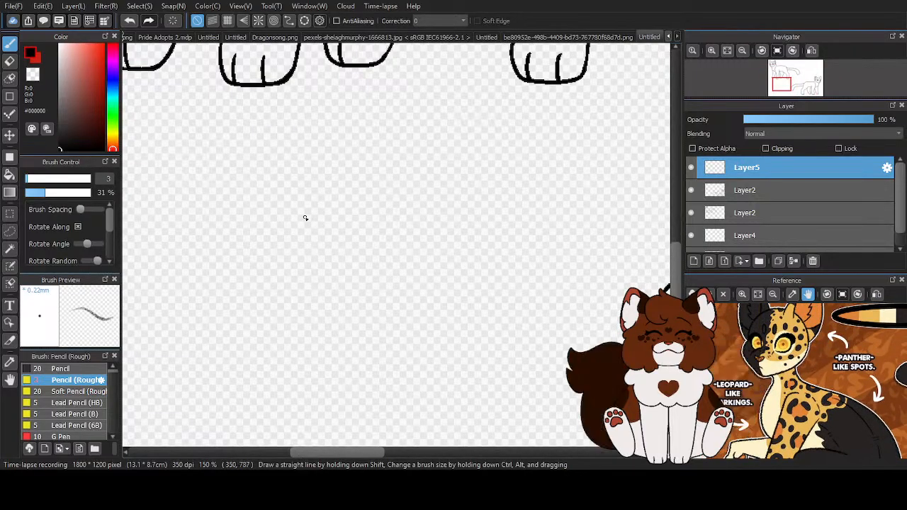
{"action": "mouse_move", "coordinate": [290, 193]}
{"action": "left_mouse_down"}
{"action": "mouse_move", "coordinate": [266, 204]}
{"action": "mouse_move", "coordinate": [252, 243]}
{"action": "left_mouse_up"}
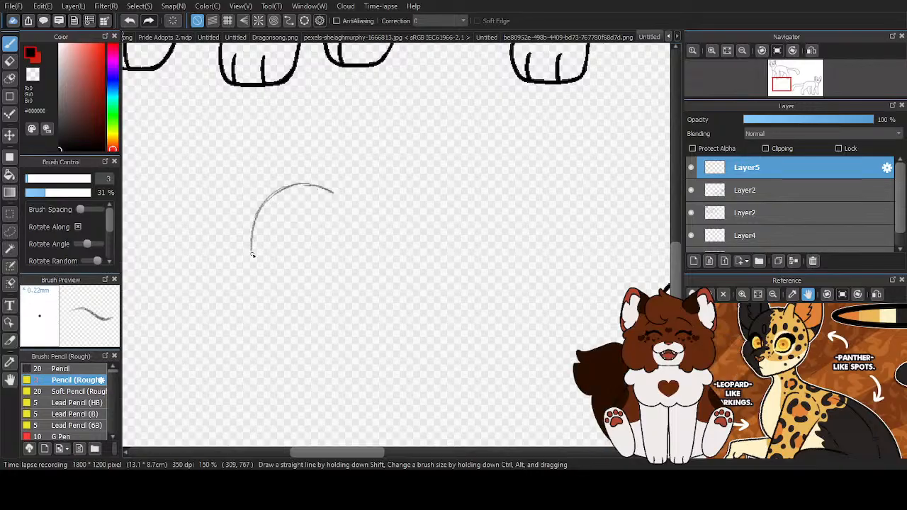
{"action": "mouse_move", "coordinate": [269, 296]}
{"action": "left_mouse_down"}
{"action": "mouse_move", "coordinate": [314, 307]}
{"action": "mouse_move", "coordinate": [375, 264]}
{"action": "left_mouse_up"}
{"action": "left_click_drag", "start_coordinate": [370, 226], "coordinate": [321, 185]}
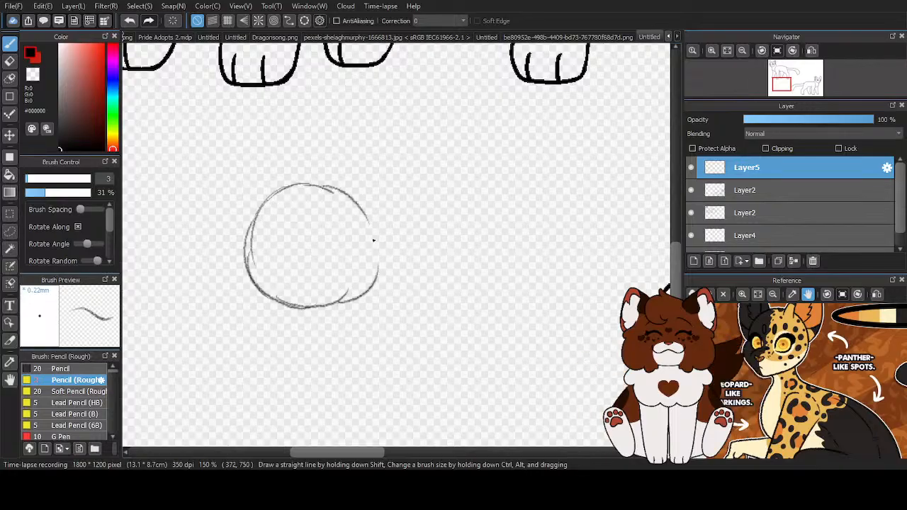
{"action": "left_click_drag", "start_coordinate": [368, 283], "coordinate": [339, 305]}
{"action": "mouse_move", "coordinate": [247, 267]}
{"action": "left_mouse_down"}
{"action": "mouse_move", "coordinate": [319, 310]}
{"action": "mouse_move", "coordinate": [309, 309]}
{"action": "left_mouse_up"}
- Reinforce the head circle's outline and sketch a small muzzle circle at its lower-left edge
{"action": "scroll", "coordinate": [340, 229], "scroll_direction": "up", "scroll_amount": 1}
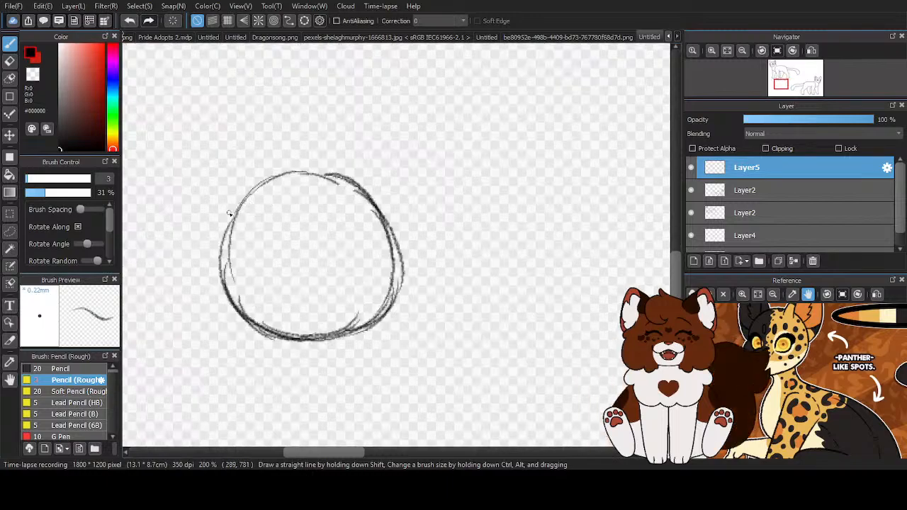
{"action": "mouse_move", "coordinate": [282, 178]}
{"action": "left_mouse_down"}
{"action": "mouse_move", "coordinate": [338, 181]}
{"action": "mouse_move", "coordinate": [387, 234]}
{"action": "left_mouse_up"}
{"action": "mouse_move", "coordinate": [231, 213]}
{"action": "left_mouse_down"}
{"action": "mouse_move", "coordinate": [235, 287]}
{"action": "mouse_move", "coordinate": [277, 297]}
{"action": "mouse_move", "coordinate": [265, 293]}
{"action": "mouse_move", "coordinate": [245, 310]}
{"action": "mouse_move", "coordinate": [252, 332]}
{"action": "mouse_move", "coordinate": [284, 323]}
{"action": "left_mouse_up"}
{"action": "scroll", "coordinate": [352, 224], "scroll_direction": "down", "scroll_amount": 4}
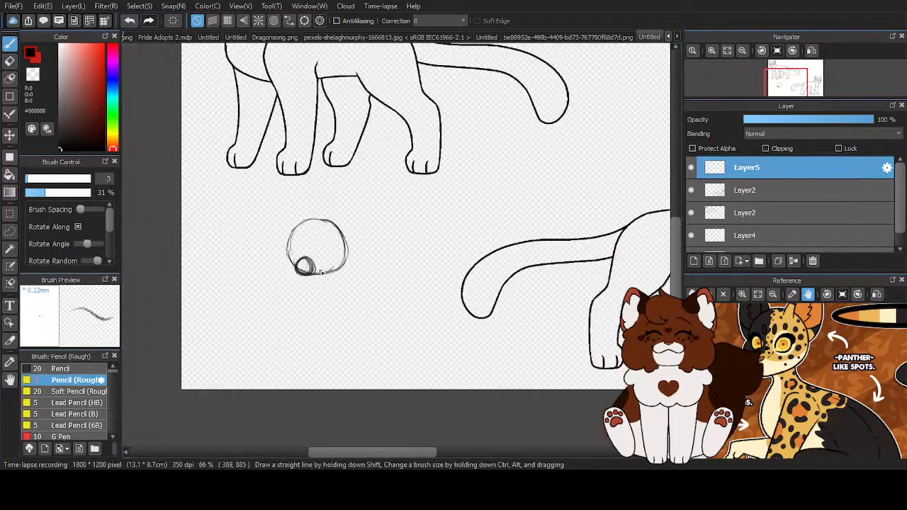
{"action": "scroll", "coordinate": [285, 320], "scroll_direction": "up", "scroll_amount": 2}
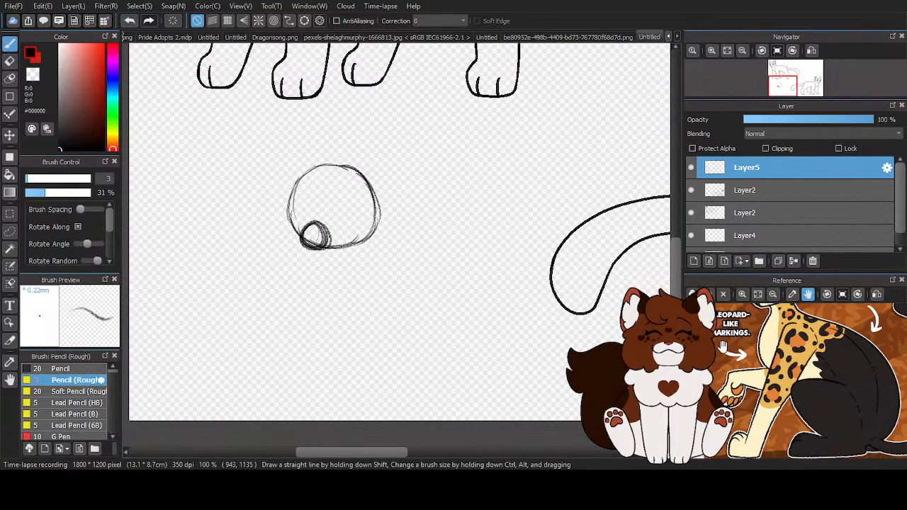
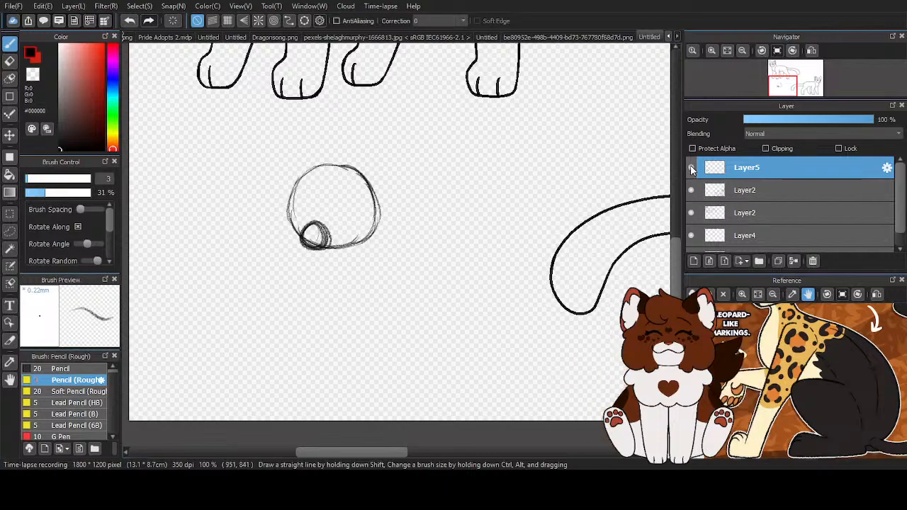
- Darken the head outline along the lower-left side of the muzzle circle
{"action": "left_click", "coordinate": [694, 262]}
{"action": "key", "text": "ctrl+z"}
{"action": "scroll", "coordinate": [361, 231], "scroll_direction": "up", "scroll_amount": 3}
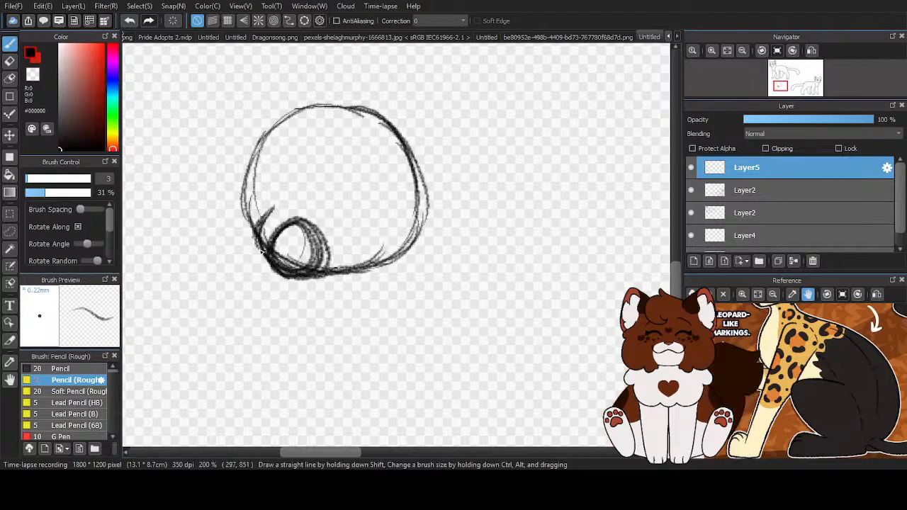
{"action": "mouse_move", "coordinate": [282, 272]}
{"action": "left_mouse_down"}
{"action": "mouse_move", "coordinate": [394, 263]}
{"action": "mouse_move", "coordinate": [366, 265]}
{"action": "mouse_move", "coordinate": [418, 207]}
{"action": "mouse_move", "coordinate": [384, 256]}
{"action": "mouse_move", "coordinate": [417, 191]}
{"action": "mouse_move", "coordinate": [424, 199]}
{"action": "mouse_move", "coordinate": [399, 137]}
{"action": "mouse_move", "coordinate": [387, 126]}
{"action": "mouse_move", "coordinate": [427, 198]}
{"action": "mouse_move", "coordinate": [370, 111]}
{"action": "mouse_move", "coordinate": [353, 119]}
{"action": "mouse_move", "coordinate": [307, 109]}
{"action": "mouse_move", "coordinate": [322, 108]}
{"action": "mouse_move", "coordinate": [254, 164]}
{"action": "mouse_move", "coordinate": [245, 220]}
{"action": "left_mouse_up"}
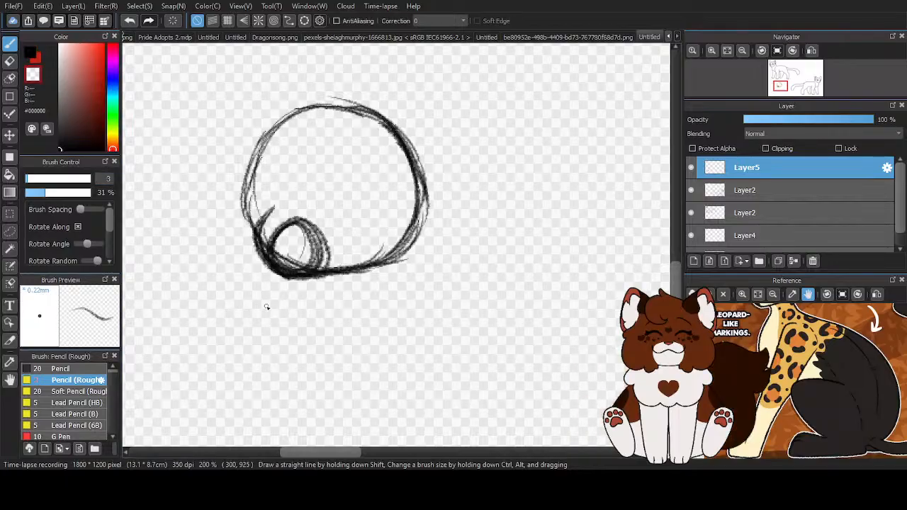
- Erase the inner part of the muzzle circle with transparent color and clean up the short curve at the muzzle's upper end
{"action": "scroll", "coordinate": [266, 306], "scroll_direction": "up", "scroll_amount": 2}
{"action": "mouse_move", "coordinate": [406, 255]}
{"action": "left_mouse_down"}
{"action": "mouse_move", "coordinate": [354, 260]}
{"action": "mouse_move", "coordinate": [376, 250]}
{"action": "mouse_move", "coordinate": [315, 236]}
{"action": "mouse_move", "coordinate": [328, 245]}
{"action": "mouse_move", "coordinate": [384, 230]}
{"action": "mouse_move", "coordinate": [369, 192]}
{"action": "mouse_move", "coordinate": [324, 166]}
{"action": "mouse_move", "coordinate": [309, 164]}
{"action": "mouse_move", "coordinate": [278, 207]}
{"action": "mouse_move", "coordinate": [268, 189]}
{"action": "mouse_move", "coordinate": [269, 229]}
{"action": "mouse_move", "coordinate": [304, 224]}
{"action": "left_mouse_up"}
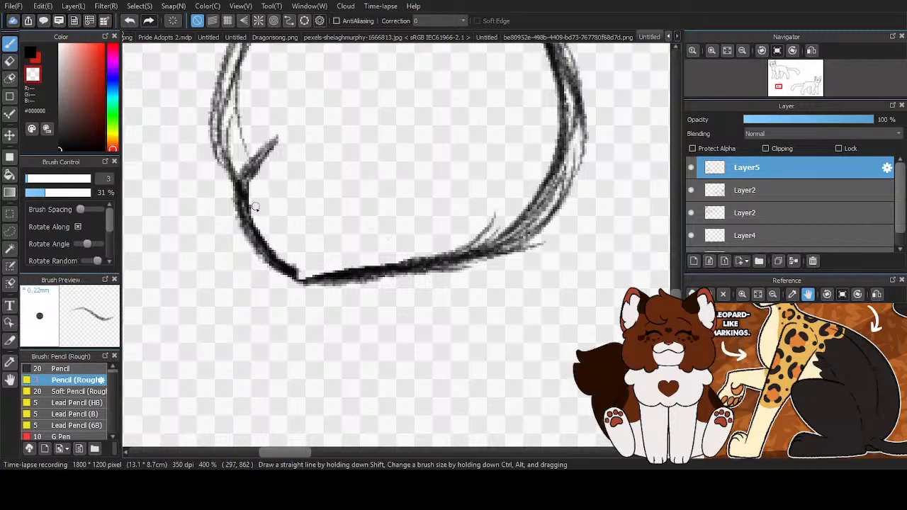
{"action": "scroll", "coordinate": [252, 191], "scroll_direction": "down", "scroll_amount": 2}
{"action": "scroll", "coordinate": [250, 170], "scroll_direction": "up", "scroll_amount": 1}
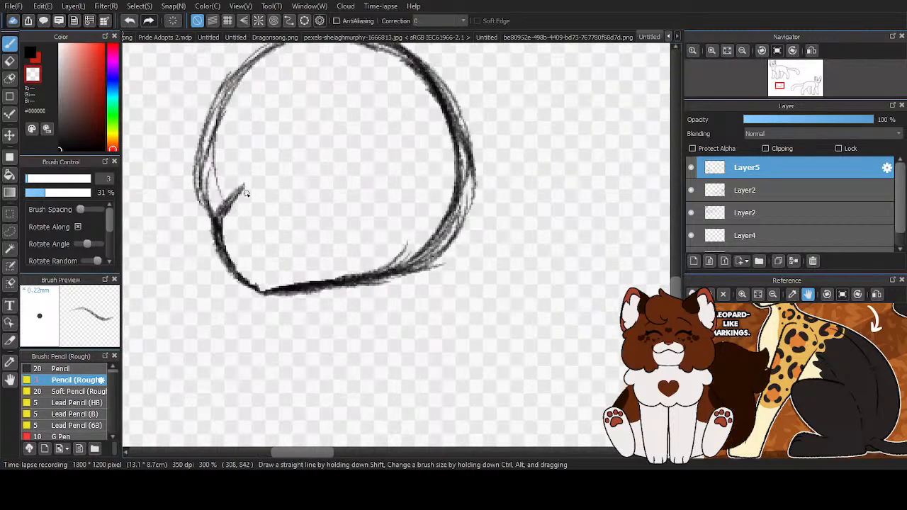
{"action": "mouse_move", "coordinate": [246, 193]}
{"action": "left_mouse_down"}
{"action": "mouse_move", "coordinate": [223, 218]}
{"action": "mouse_move", "coordinate": [241, 271]}
{"action": "left_mouse_up"}
{"action": "left_click", "coordinate": [34, 57]}
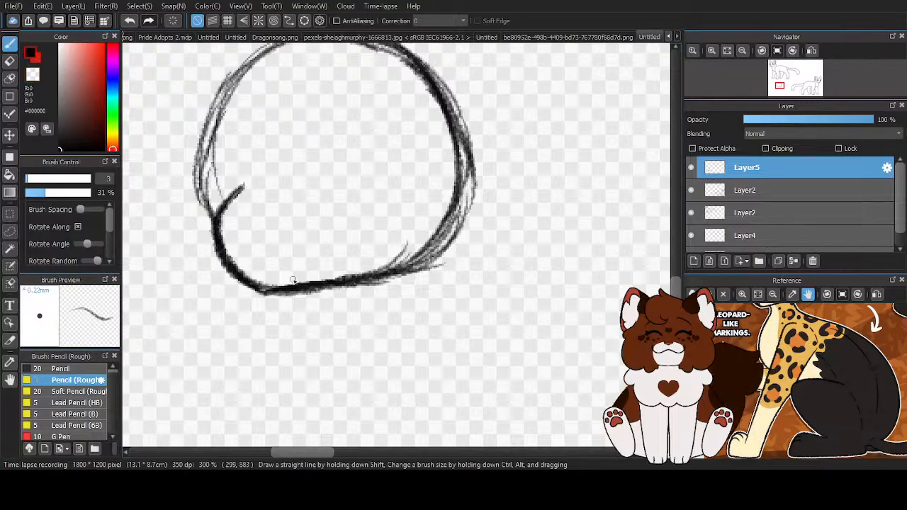
{"action": "scroll", "coordinate": [384, 277], "scroll_direction": "down", "scroll_amount": 5}
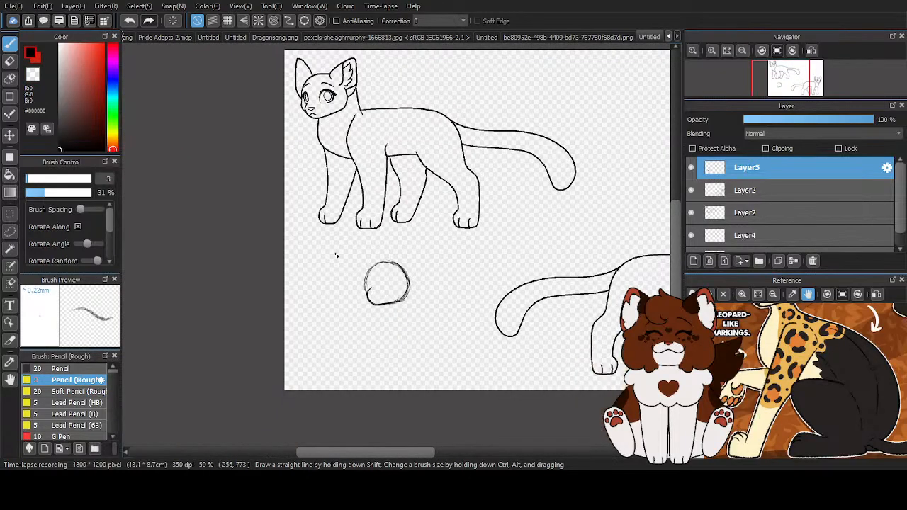
- Trim the muzzle's upper edge and sketch a flat triangular nose with a small open mouth containing a tongue line below it
{"action": "scroll", "coordinate": [397, 307], "scroll_direction": "up", "scroll_amount": 6}
{"action": "mouse_move", "coordinate": [241, 227]}
{"action": "left_mouse_down"}
{"action": "mouse_move", "coordinate": [261, 200]}
{"action": "mouse_move", "coordinate": [231, 228]}
{"action": "mouse_move", "coordinate": [243, 228]}
{"action": "left_mouse_up"}
{"action": "key", "text": "x"}
{"action": "mouse_move", "coordinate": [263, 195]}
{"action": "left_mouse_down"}
{"action": "mouse_move", "coordinate": [234, 216]}
{"action": "mouse_move", "coordinate": [226, 230]}
{"action": "mouse_move", "coordinate": [238, 234]}
{"action": "mouse_move", "coordinate": [228, 240]}
{"action": "mouse_move", "coordinate": [255, 198]}
{"action": "mouse_move", "coordinate": [232, 241]}
{"action": "mouse_move", "coordinate": [306, 235]}
{"action": "left_mouse_up"}
{"action": "key", "text": "x"}
{"action": "scroll", "coordinate": [284, 238], "scroll_direction": "up", "scroll_amount": 1}
{"action": "mouse_move", "coordinate": [236, 233]}
{"action": "left_mouse_down"}
{"action": "mouse_move", "coordinate": [265, 257]}
{"action": "mouse_move", "coordinate": [312, 236]}
{"action": "left_mouse_up"}
{"action": "mouse_move", "coordinate": [274, 272]}
{"action": "left_mouse_down"}
{"action": "mouse_move", "coordinate": [300, 289]}
{"action": "mouse_move", "coordinate": [295, 300]}
{"action": "mouse_move", "coordinate": [269, 272]}
{"action": "mouse_move", "coordinate": [296, 299]}
{"action": "mouse_move", "coordinate": [256, 295]}
{"action": "mouse_move", "coordinate": [291, 302]}
{"action": "mouse_move", "coordinate": [282, 283]}
{"action": "mouse_move", "coordinate": [267, 301]}
{"action": "mouse_move", "coordinate": [278, 277]}
{"action": "mouse_move", "coordinate": [266, 273]}
{"action": "mouse_move", "coordinate": [255, 293]}
{"action": "left_mouse_up"}
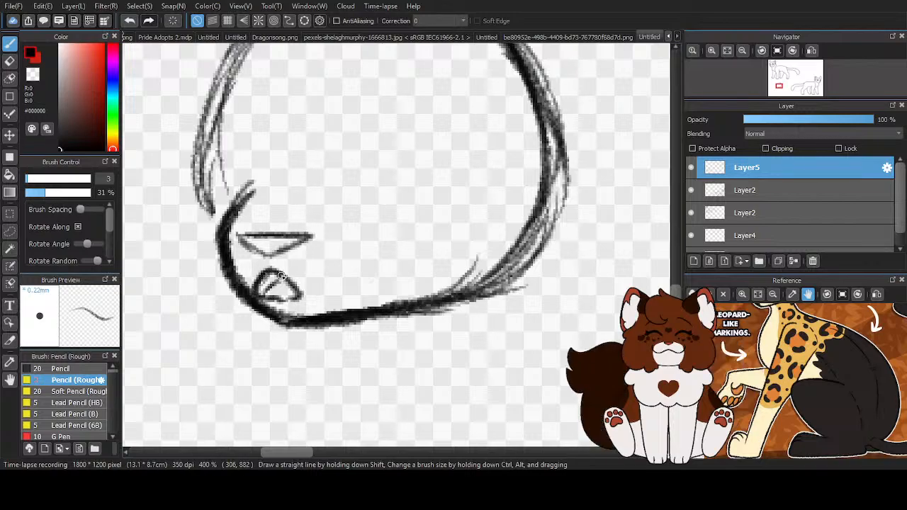
{"action": "scroll", "coordinate": [282, 291], "scroll_direction": "down", "scroll_amount": 4}
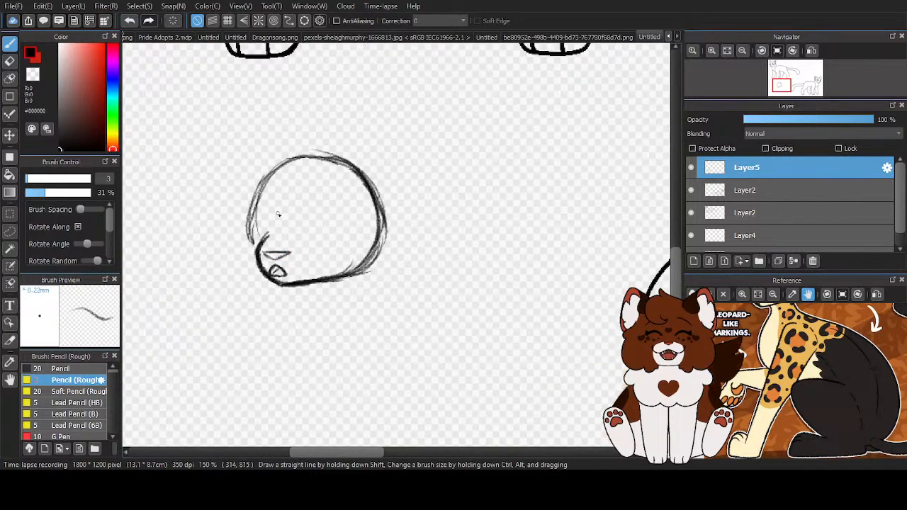
- Lasso the triangular nose, move it up slightly, and clear the selection
{"action": "scroll", "coordinate": [278, 254], "scroll_direction": "up", "scroll_amount": 5}
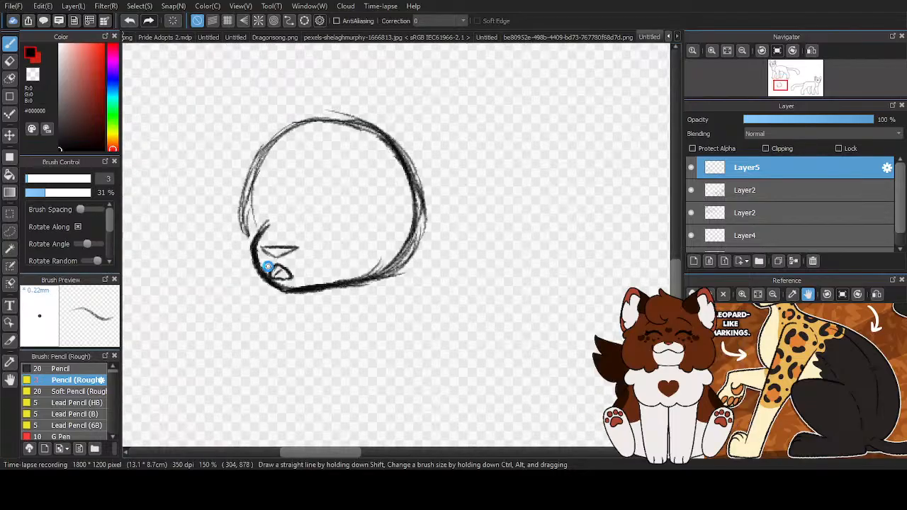
{"action": "left_click", "coordinate": [13, 232]}
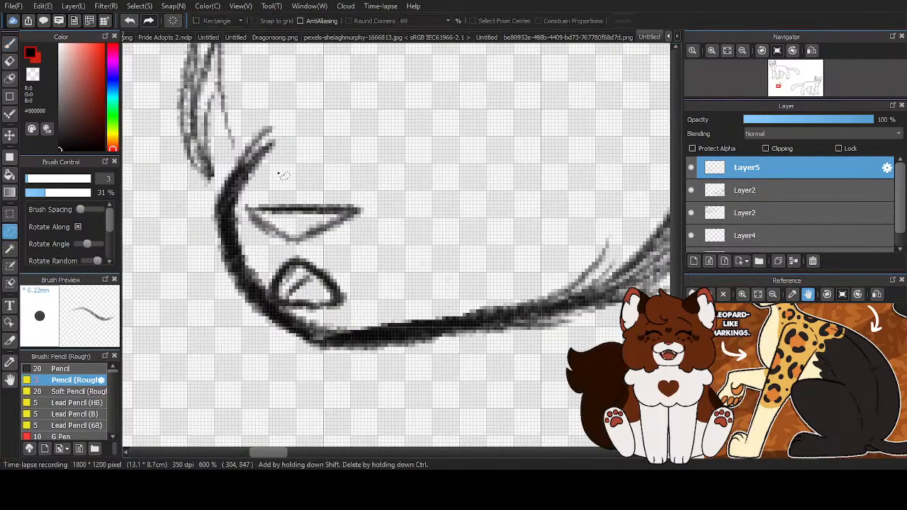
{"action": "left_click_drag", "start_coordinate": [258, 187], "coordinate": [244, 218]}
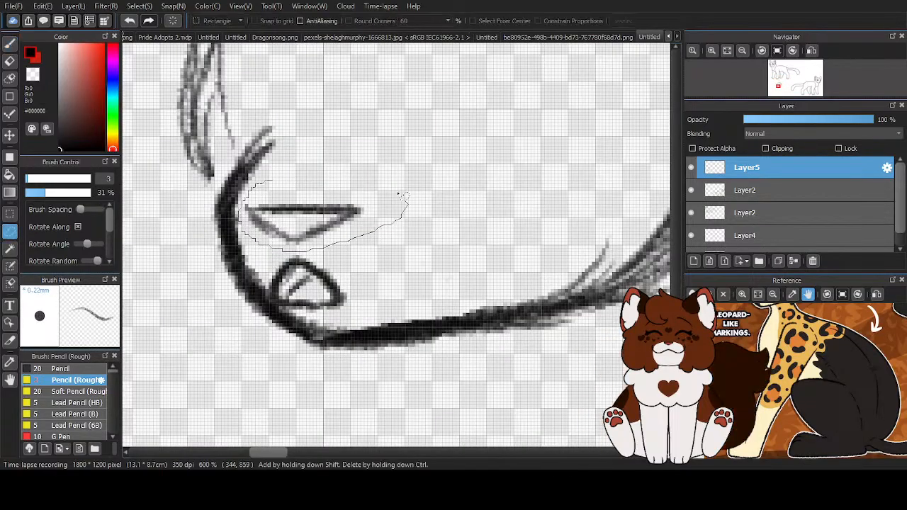
{"action": "left_click_drag", "start_coordinate": [407, 201], "coordinate": [309, 178]}
{"action": "left_click", "coordinate": [10, 135]}
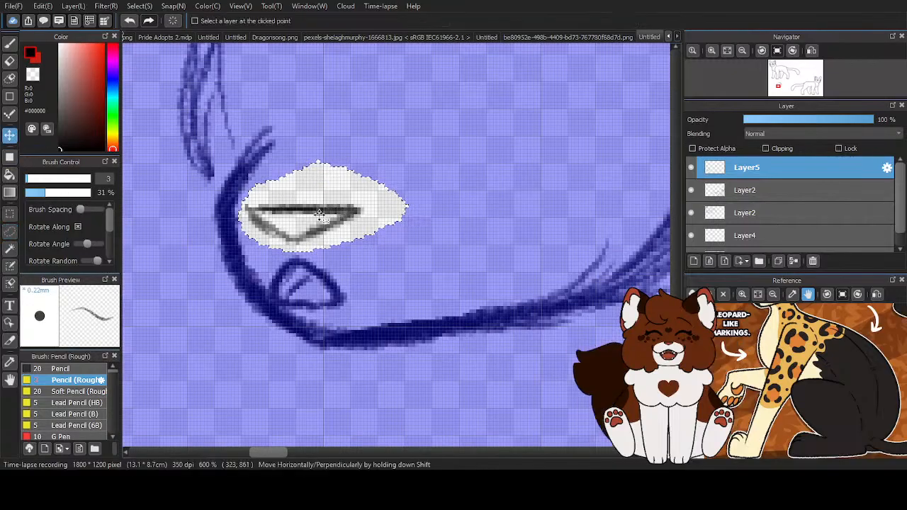
{"action": "left_click_drag", "start_coordinate": [303, 216], "coordinate": [301, 213]}
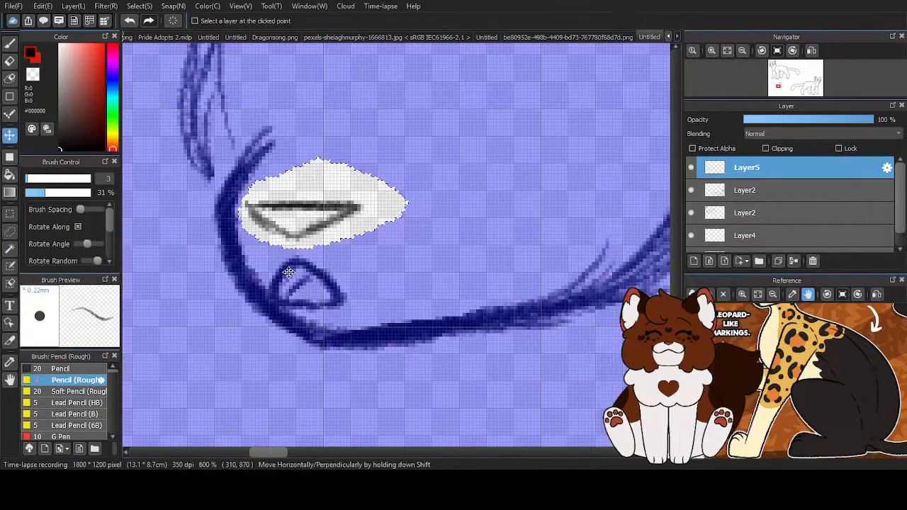
{"action": "scroll", "coordinate": [288, 270], "scroll_direction": "down", "scroll_amount": 4}
{"action": "left_click", "coordinate": [9, 248]}
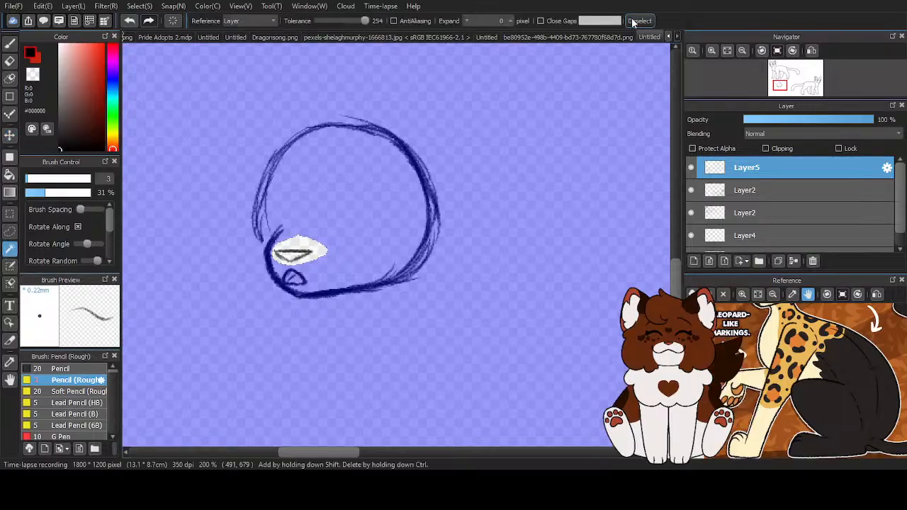
{"action": "left_click", "coordinate": [634, 22]}
- Darken the triangular nose's outline with the Pencil (Rough) brush
{"action": "scroll", "coordinate": [270, 245], "scroll_direction": "down", "scroll_amount": 4}
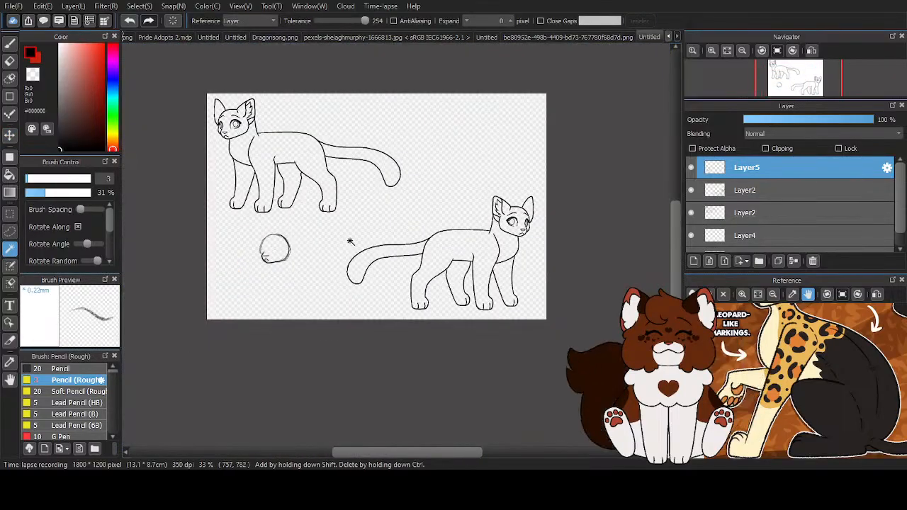
{"action": "scroll", "coordinate": [241, 244], "scroll_direction": "up", "scroll_amount": 1}
{"action": "key", "text": "b"}
{"action": "scroll", "coordinate": [286, 272], "scroll_direction": "up", "scroll_amount": 8}
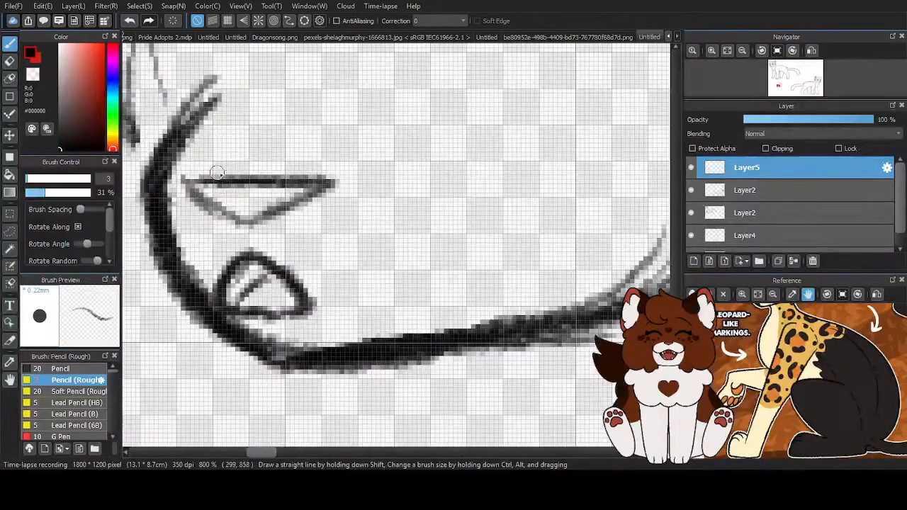
{"action": "mouse_move", "coordinate": [183, 179]}
{"action": "left_mouse_down"}
{"action": "mouse_move", "coordinate": [244, 221]}
{"action": "mouse_move", "coordinate": [225, 210]}
{"action": "mouse_move", "coordinate": [262, 218]}
{"action": "mouse_move", "coordinate": [309, 196]}
{"action": "mouse_move", "coordinate": [210, 184]}
{"action": "mouse_move", "coordinate": [234, 184]}
{"action": "left_mouse_up"}
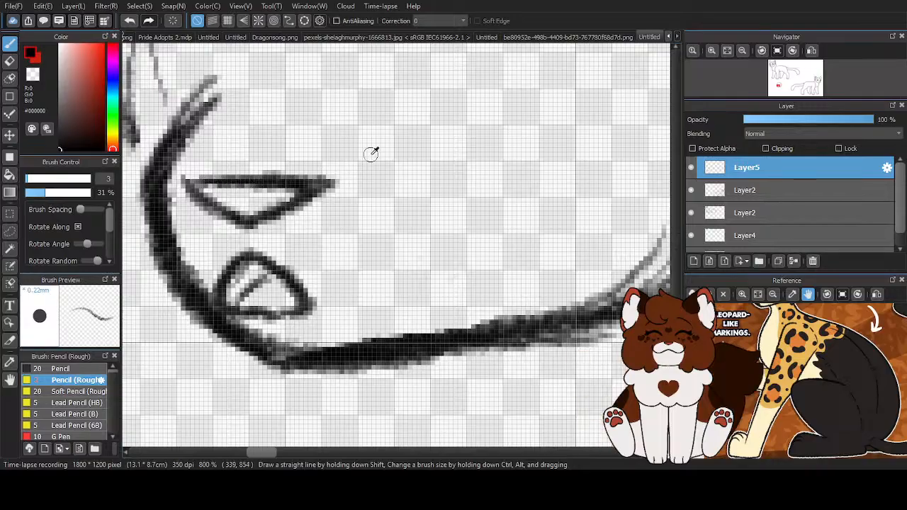
- Erase the head circle's left side between the forehead and the muzzle with transparent color
{"action": "scroll", "coordinate": [219, 260], "scroll_direction": "down", "scroll_amount": 4}
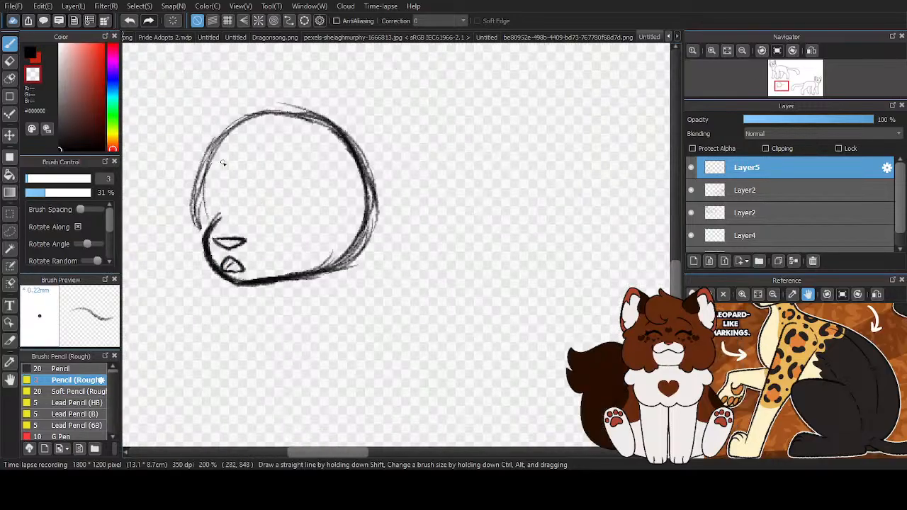
{"action": "left_click_drag", "start_coordinate": [196, 234], "coordinate": [196, 211]}
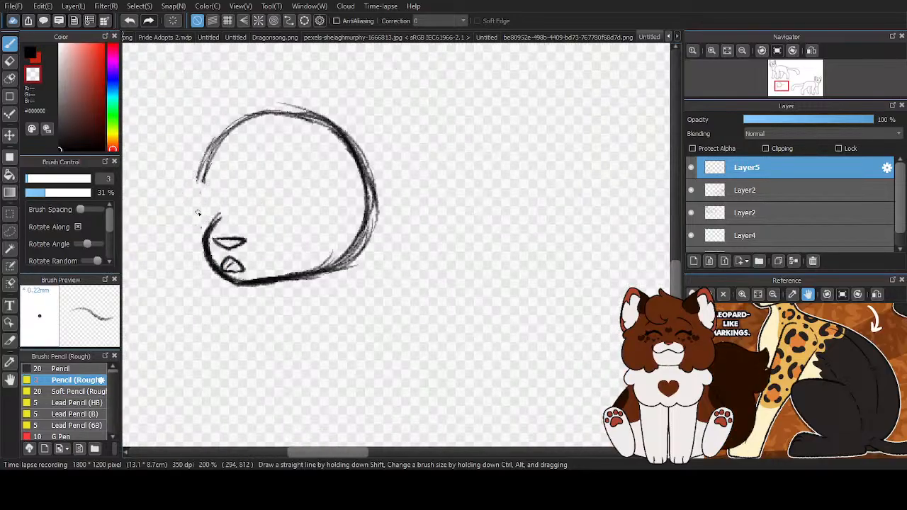
{"action": "scroll", "coordinate": [224, 238], "scroll_direction": "up", "scroll_amount": 2}
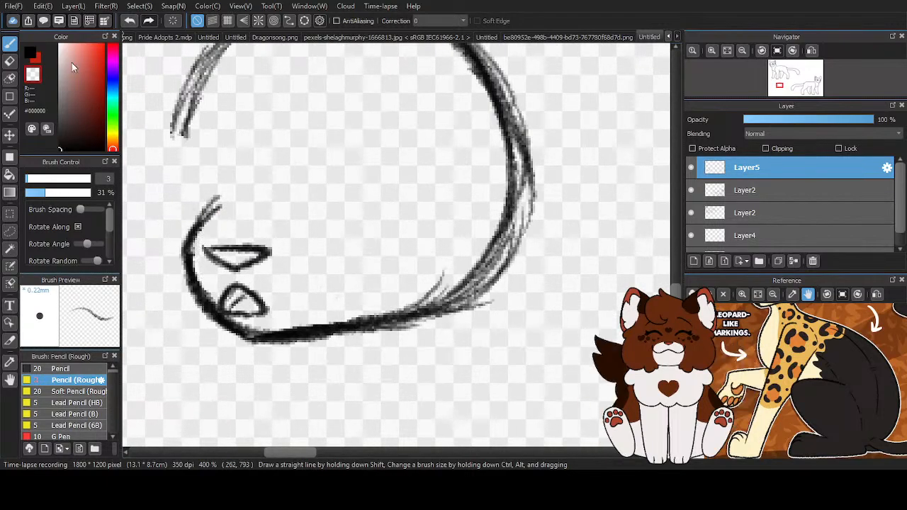
{"action": "scroll", "coordinate": [296, 243], "scroll_direction": "down", "scroll_amount": 1}
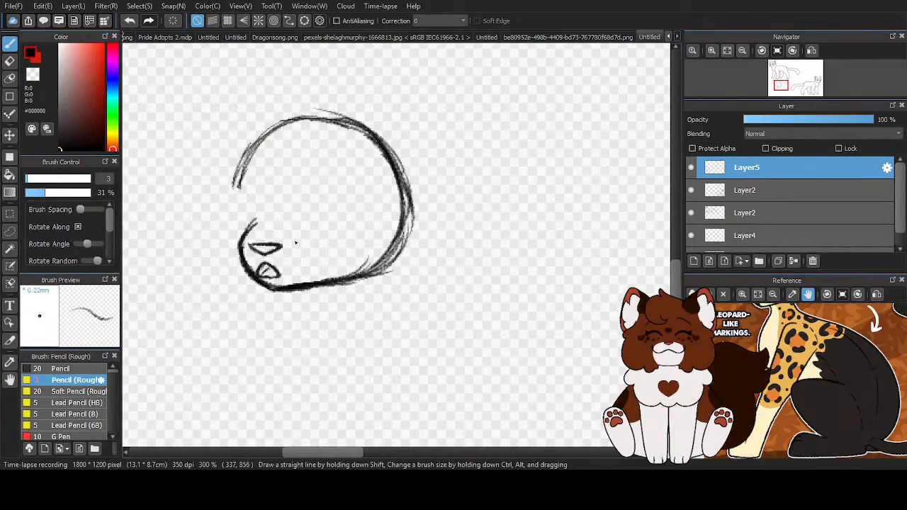
- Reposition the Halfpanther reference image to show the cat's whole head and ears
{"action": "scroll", "coordinate": [304, 213], "scroll_direction": "up", "scroll_amount": 1}
{"action": "left_click_drag", "start_coordinate": [801, 362], "coordinate": [822, 450]}
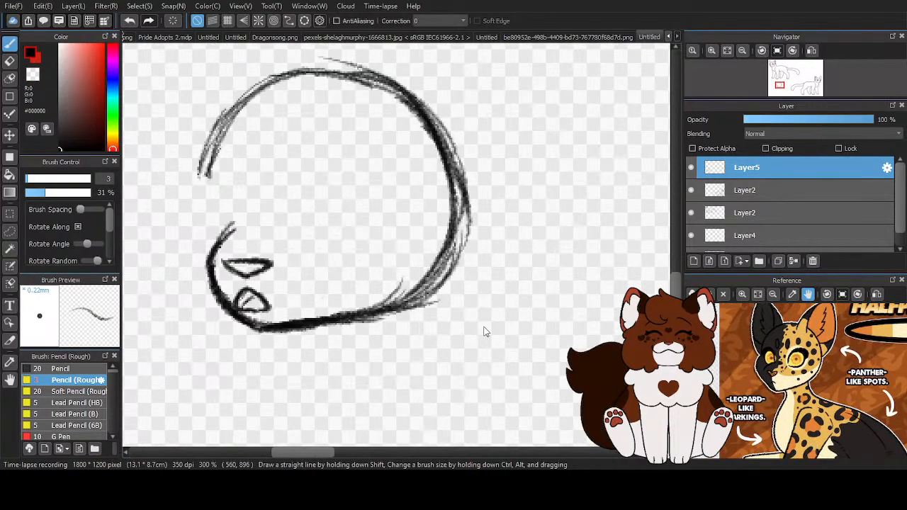
{"action": "scroll", "coordinate": [310, 242], "scroll_direction": "down", "scroll_amount": 4}
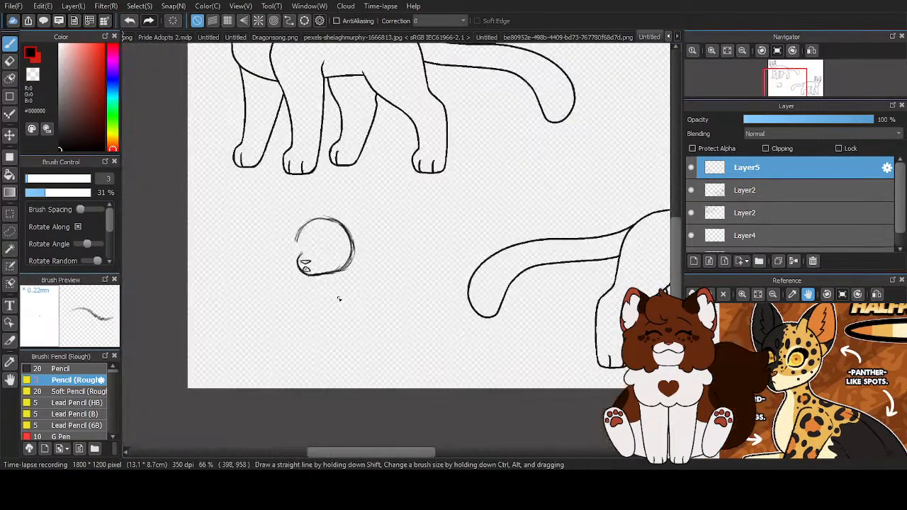
- Thin and clean the chin and jaw line with transparent color, removing the stray strokes inside its right-hand curve
{"action": "scroll", "coordinate": [322, 278], "scroll_direction": "up", "scroll_amount": 6}
{"action": "key", "text": "c"}
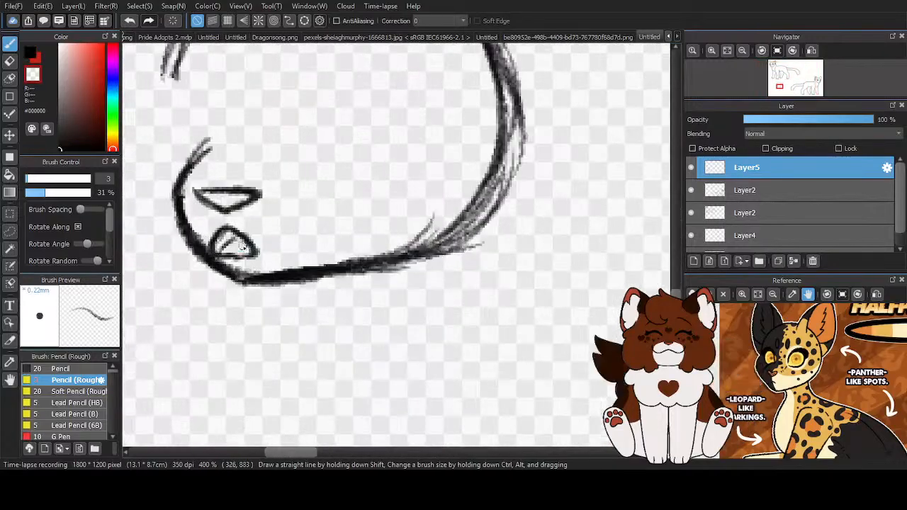
{"action": "left_click_drag", "start_coordinate": [230, 281], "coordinate": [370, 271]}
{"action": "mouse_move", "coordinate": [313, 273]}
{"action": "left_mouse_down"}
{"action": "mouse_move", "coordinate": [389, 262]}
{"action": "mouse_move", "coordinate": [314, 279]}
{"action": "left_mouse_up"}
{"action": "left_click_drag", "start_coordinate": [383, 271], "coordinate": [535, 224]}
{"action": "left_click_drag", "start_coordinate": [531, 198], "coordinate": [502, 237]}
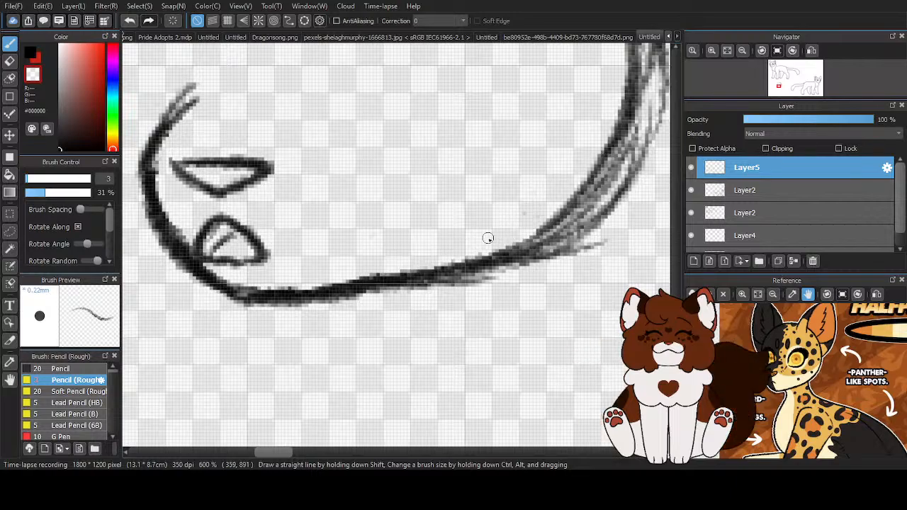
{"action": "scroll", "coordinate": [304, 271], "scroll_direction": "down", "scroll_amount": 3}
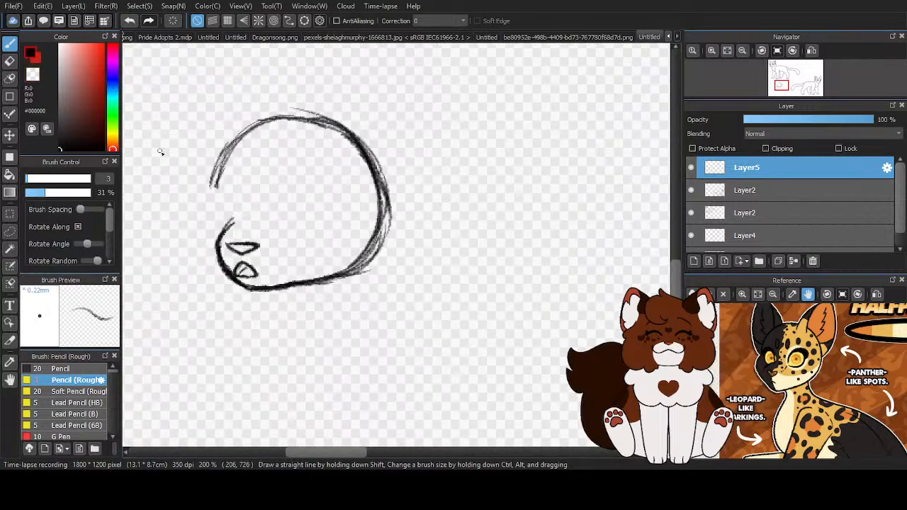
- Sketch the eye's arched upper lid in the middle of the head and add a curved lower lid
{"action": "scroll", "coordinate": [225, 229], "scroll_direction": "up", "scroll_amount": 2}
{"action": "mouse_move", "coordinate": [314, 210]}
{"action": "left_mouse_down"}
{"action": "mouse_move", "coordinate": [312, 224]}
{"action": "mouse_move", "coordinate": [331, 152]}
{"action": "mouse_move", "coordinate": [385, 140]}
{"action": "mouse_move", "coordinate": [409, 190]}
{"action": "mouse_move", "coordinate": [402, 219]}
{"action": "left_mouse_up"}
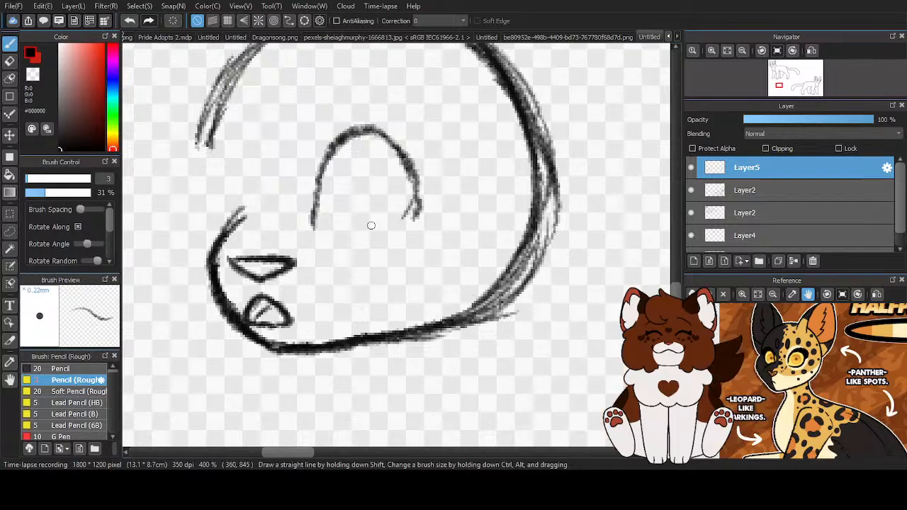
{"action": "scroll", "coordinate": [397, 247], "scroll_direction": "down", "scroll_amount": 4}
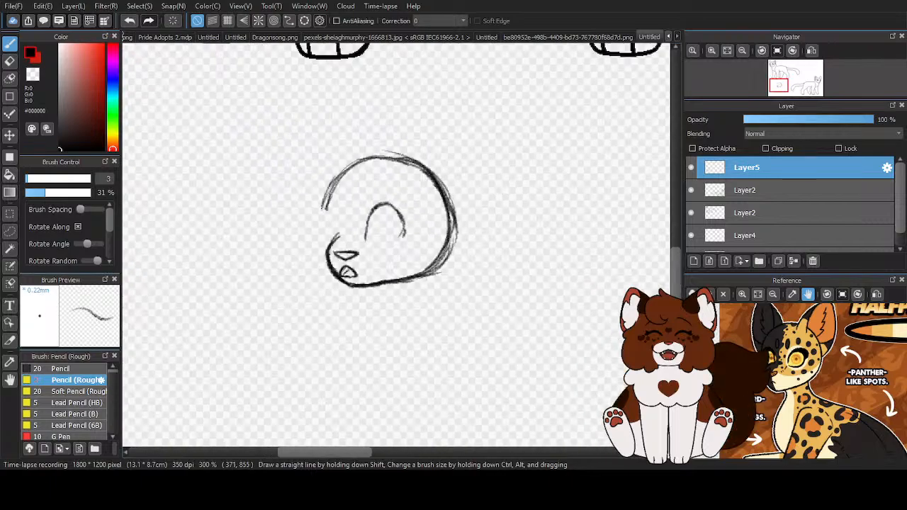
{"action": "scroll", "coordinate": [396, 247], "scroll_direction": "down", "scroll_amount": 3}
{"action": "scroll", "coordinate": [403, 247], "scroll_direction": "up", "scroll_amount": 8}
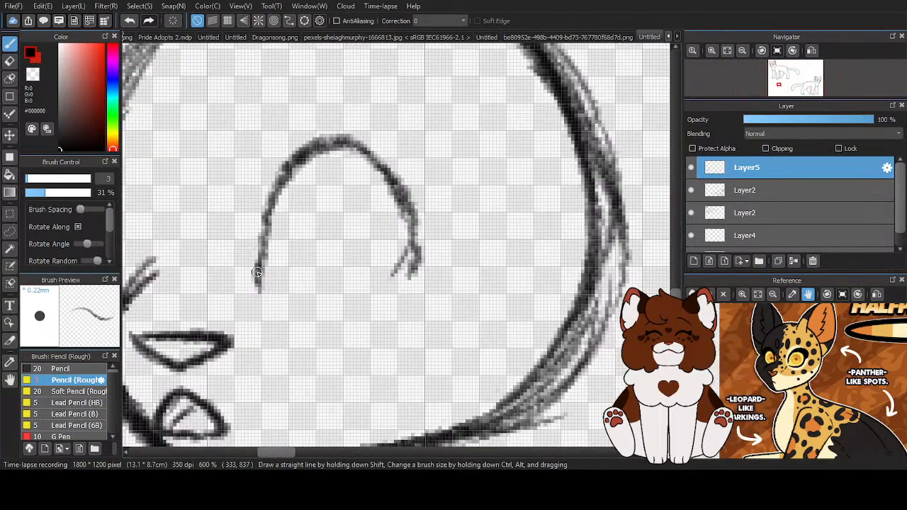
{"action": "mouse_move", "coordinate": [256, 273]}
{"action": "left_mouse_down"}
{"action": "mouse_move", "coordinate": [298, 162]}
{"action": "mouse_move", "coordinate": [414, 241]}
{"action": "mouse_move", "coordinate": [394, 276]}
{"action": "mouse_move", "coordinate": [317, 285]}
{"action": "mouse_move", "coordinate": [395, 248]}
{"action": "left_mouse_up"}
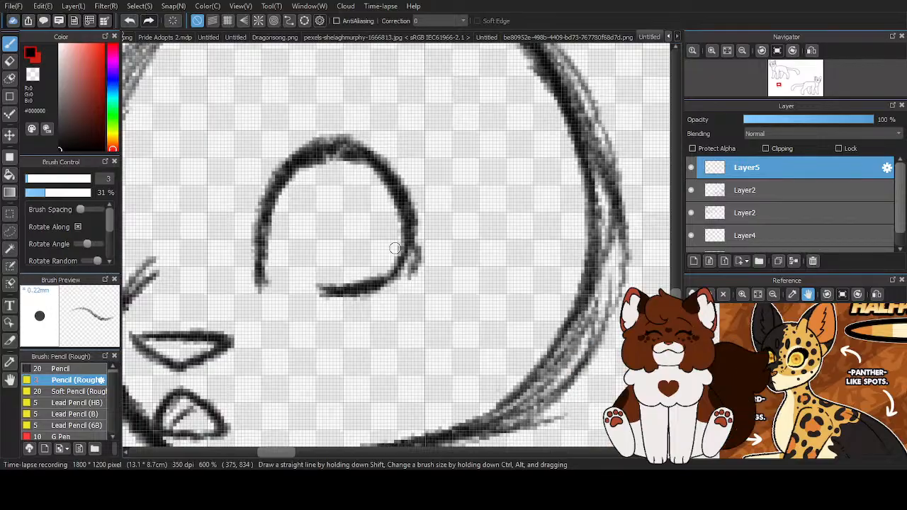
{"action": "scroll", "coordinate": [394, 248], "scroll_direction": "down", "scroll_amount": 2}
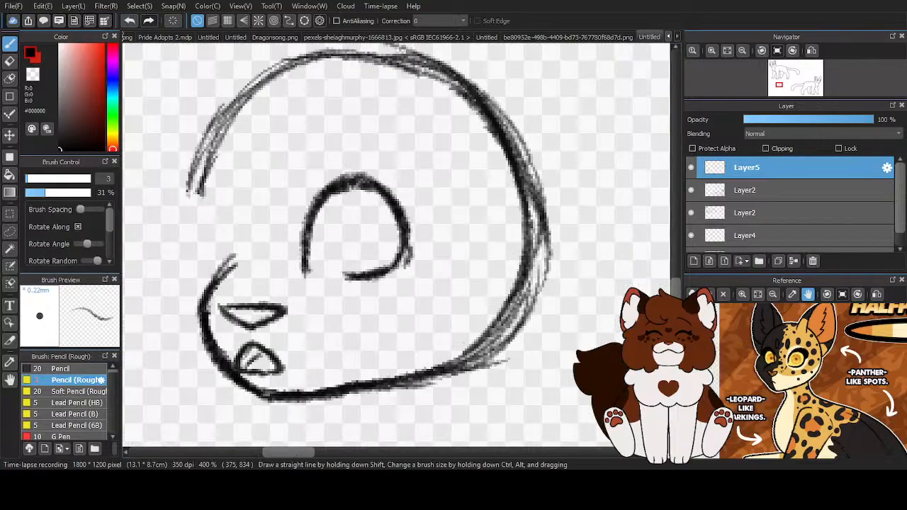
- Thicken the upper eyelid, fill a pointed lash at the eye's outer corner, and reinforce the lower lid
{"action": "scroll", "coordinate": [376, 243], "scroll_direction": "up", "scroll_amount": 2}
{"action": "mouse_move", "coordinate": [271, 278]}
{"action": "left_mouse_down"}
{"action": "mouse_move", "coordinate": [275, 210]}
{"action": "mouse_move", "coordinate": [304, 165]}
{"action": "mouse_move", "coordinate": [374, 150]}
{"action": "mouse_move", "coordinate": [427, 210]}
{"action": "left_mouse_up"}
{"action": "left_click_drag", "start_coordinate": [350, 155], "coordinate": [421, 241]}
{"action": "mouse_move", "coordinate": [409, 200]}
{"action": "left_mouse_down"}
{"action": "mouse_move", "coordinate": [383, 287]}
{"action": "mouse_move", "coordinate": [394, 272]}
{"action": "left_mouse_up"}
{"action": "mouse_move", "coordinate": [410, 173]}
{"action": "left_mouse_down"}
{"action": "mouse_move", "coordinate": [444, 232]}
{"action": "mouse_move", "coordinate": [424, 217]}
{"action": "mouse_move", "coordinate": [434, 214]}
{"action": "mouse_move", "coordinate": [389, 179]}
{"action": "left_mouse_up"}
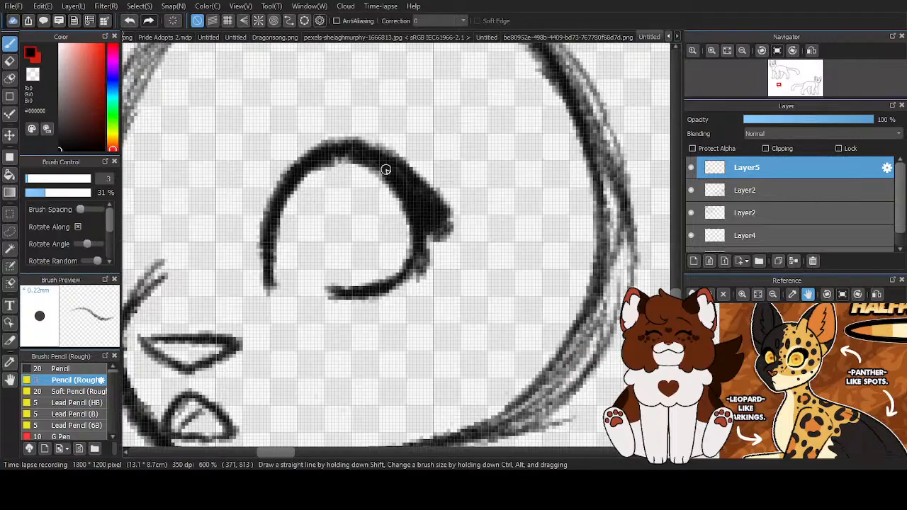
{"action": "left_click_drag", "start_coordinate": [341, 146], "coordinate": [298, 171]}
{"action": "left_click_drag", "start_coordinate": [317, 291], "coordinate": [388, 278]}
{"action": "scroll", "coordinate": [385, 277], "scroll_direction": "down", "scroll_amount": 4}
- Draw an oval iris with a narrow vertical pupil inside the eye
{"action": "scroll", "coordinate": [357, 180], "scroll_direction": "down", "scroll_amount": 4}
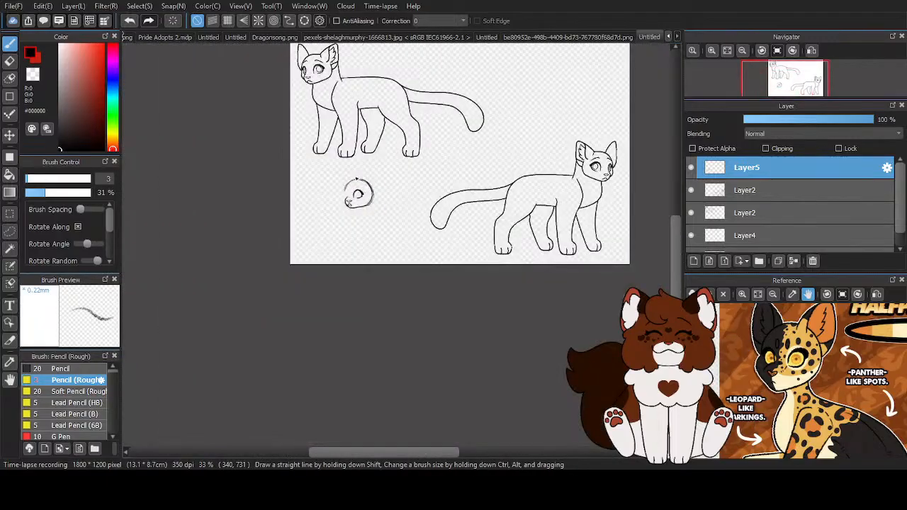
{"action": "scroll", "coordinate": [358, 186], "scroll_direction": "up", "scroll_amount": 8}
{"action": "mouse_move", "coordinate": [359, 191]}
{"action": "left_mouse_down"}
{"action": "mouse_move", "coordinate": [306, 212]}
{"action": "mouse_move", "coordinate": [308, 266]}
{"action": "mouse_move", "coordinate": [338, 299]}
{"action": "mouse_move", "coordinate": [397, 263]}
{"action": "mouse_move", "coordinate": [365, 187]}
{"action": "mouse_move", "coordinate": [317, 202]}
{"action": "mouse_move", "coordinate": [320, 292]}
{"action": "mouse_move", "coordinate": [387, 261]}
{"action": "left_mouse_up"}
{"action": "left_click_drag", "start_coordinate": [352, 228], "coordinate": [347, 263]}
{"action": "scroll", "coordinate": [349, 244], "scroll_direction": "down", "scroll_amount": 4}
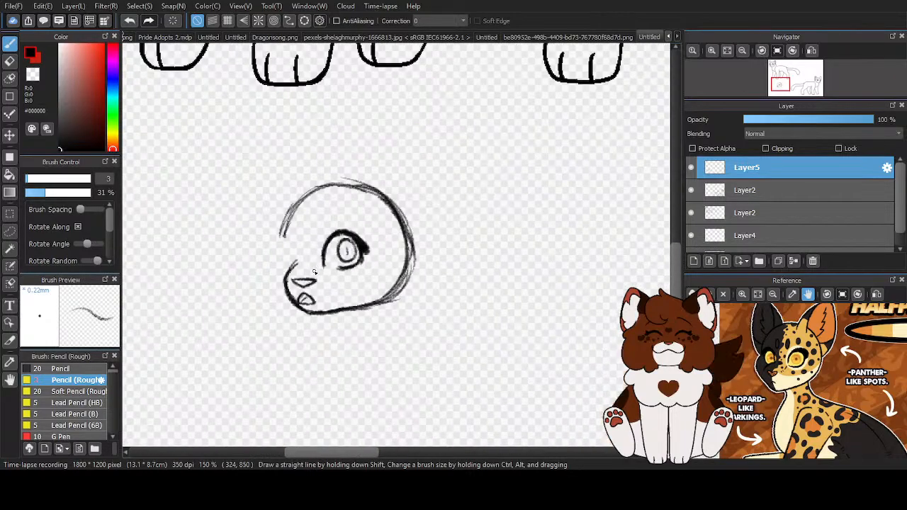
{"action": "scroll", "coordinate": [319, 283], "scroll_direction": "up", "scroll_amount": 3}
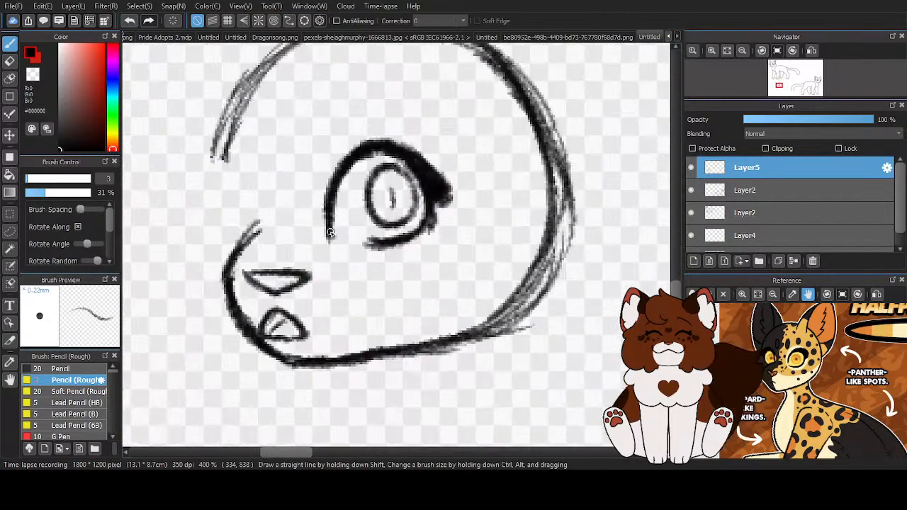
- Thicken the near eye's upper lid along its inner curve and extend the lower lid toward the inner corner
{"action": "scroll", "coordinate": [444, 200], "scroll_direction": "up", "scroll_amount": 1}
{"action": "key", "text": "x"}
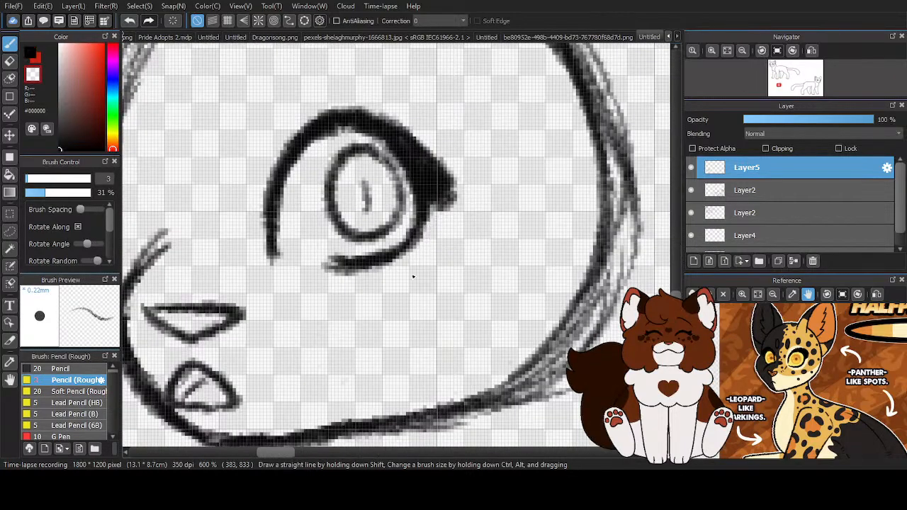
{"action": "left_click", "coordinate": [29, 56]}
{"action": "left_click_drag", "start_coordinate": [367, 125], "coordinate": [393, 163]}
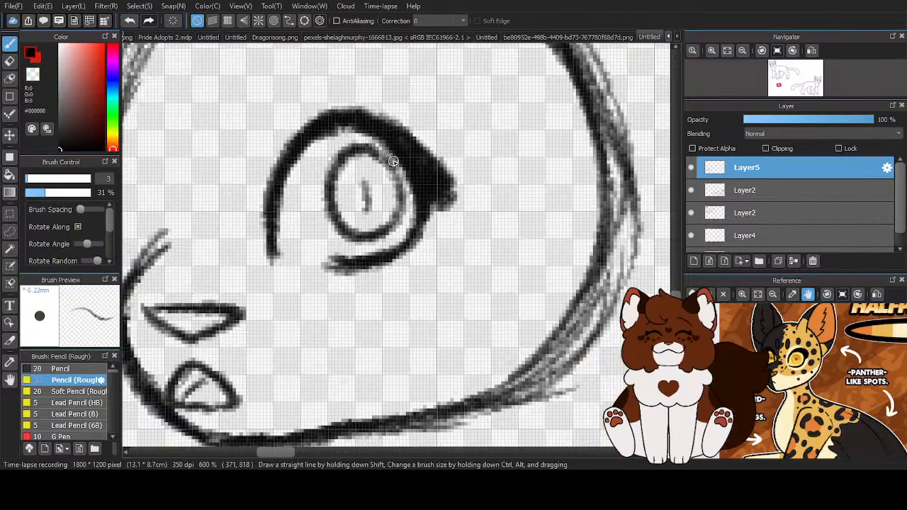
{"action": "mouse_move", "coordinate": [336, 134]}
{"action": "left_mouse_down"}
{"action": "mouse_move", "coordinate": [372, 139]}
{"action": "mouse_move", "coordinate": [418, 213]}
{"action": "mouse_move", "coordinate": [397, 255]}
{"action": "left_mouse_up"}
{"action": "mouse_move", "coordinate": [323, 257]}
{"action": "left_mouse_down"}
{"action": "mouse_move", "coordinate": [371, 267]}
{"action": "mouse_move", "coordinate": [307, 261]}
{"action": "mouse_move", "coordinate": [364, 256]}
{"action": "mouse_move", "coordinate": [272, 219]}
{"action": "mouse_move", "coordinate": [275, 244]}
{"action": "mouse_move", "coordinate": [280, 255]}
{"action": "mouse_move", "coordinate": [272, 229]}
{"action": "mouse_move", "coordinate": [276, 178]}
{"action": "mouse_move", "coordinate": [298, 141]}
{"action": "mouse_move", "coordinate": [334, 116]}
{"action": "left_mouse_up"}
- Trim the outer edge of the near eye's upper lid and sharpen its lash with transparent color
{"action": "key", "text": "x"}
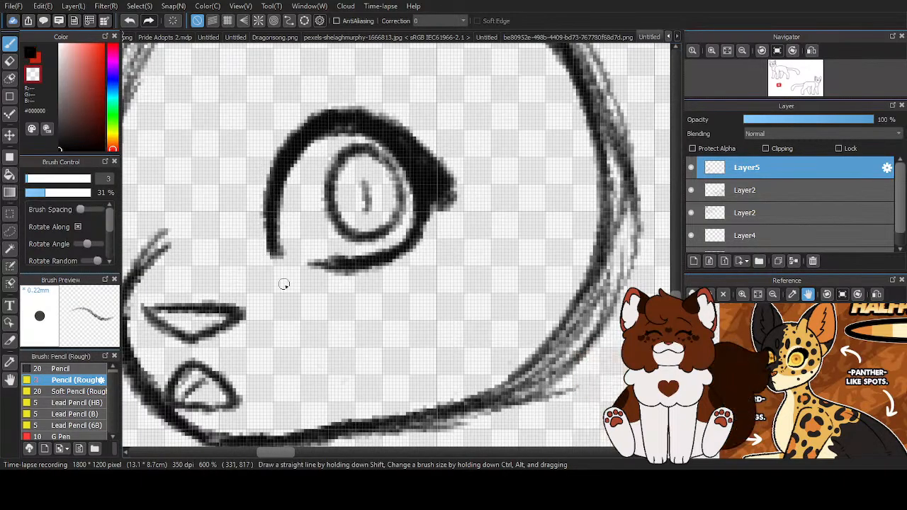
{"action": "left_click_drag", "start_coordinate": [260, 182], "coordinate": [272, 262]}
{"action": "scroll", "coordinate": [379, 223], "scroll_direction": "down", "scroll_amount": 3}
{"action": "scroll", "coordinate": [418, 219], "scroll_direction": "up", "scroll_amount": 4}
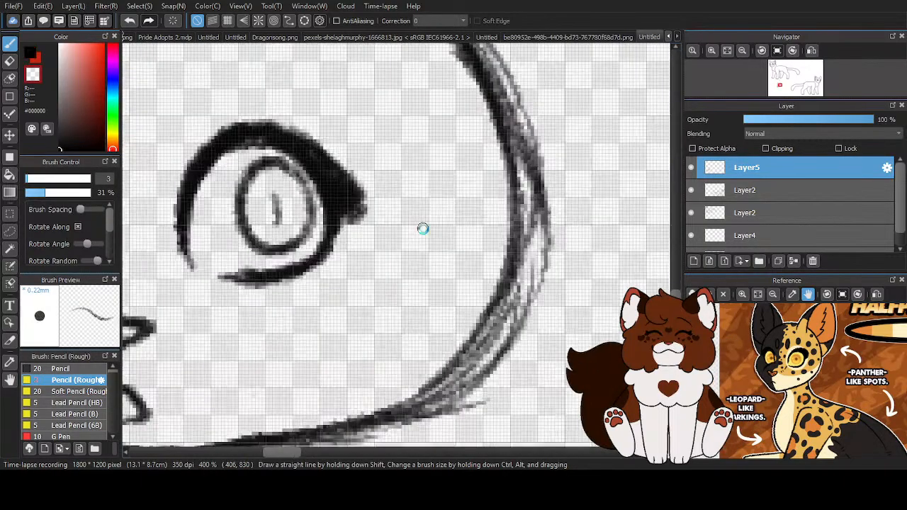
{"action": "left_click_drag", "start_coordinate": [325, 223], "coordinate": [346, 176]}
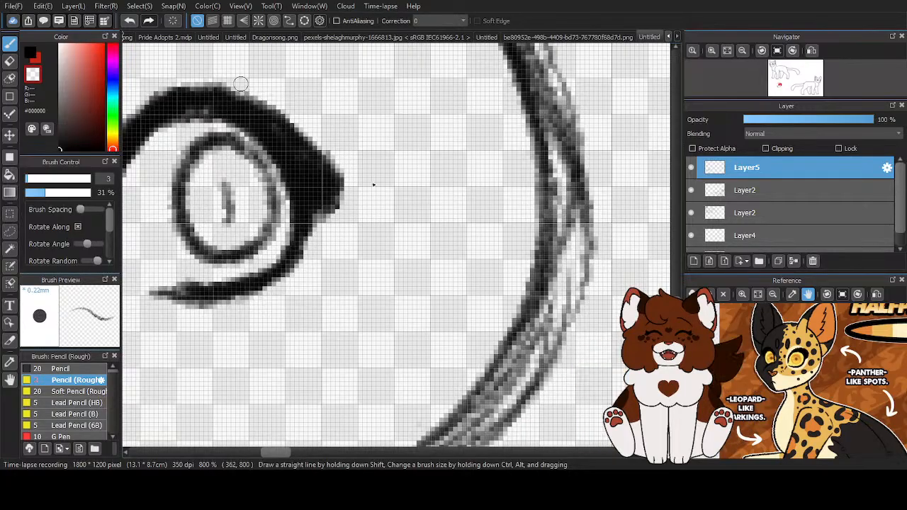
{"action": "scroll", "coordinate": [432, 207], "scroll_direction": "down", "scroll_amount": 3}
- Sketch a narrow, elongated far eye with a thick upper lid and lash at the face's edge above the muzzle
{"action": "key", "text": "x"}
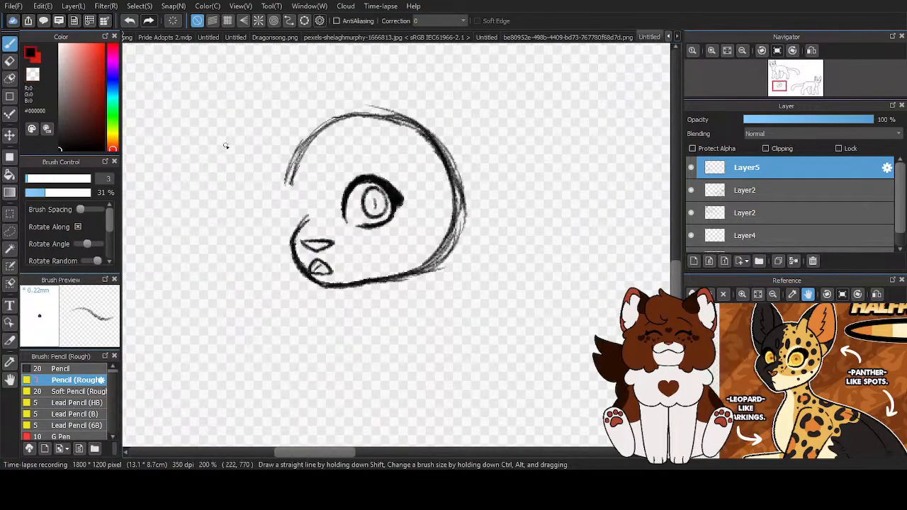
{"action": "scroll", "coordinate": [325, 203], "scroll_direction": "up", "scroll_amount": 2}
{"action": "left_click_drag", "start_coordinate": [291, 244], "coordinate": [289, 170]}
{"action": "mouse_move", "coordinate": [291, 201]}
{"action": "left_mouse_down"}
{"action": "mouse_move", "coordinate": [278, 150]}
{"action": "mouse_move", "coordinate": [289, 171]}
{"action": "mouse_move", "coordinate": [267, 177]}
{"action": "mouse_move", "coordinate": [278, 153]}
{"action": "mouse_move", "coordinate": [264, 213]}
{"action": "mouse_move", "coordinate": [265, 181]}
{"action": "mouse_move", "coordinate": [272, 246]}
{"action": "mouse_move", "coordinate": [265, 231]}
{"action": "mouse_move", "coordinate": [271, 243]}
{"action": "mouse_move", "coordinate": [290, 189]}
{"action": "mouse_move", "coordinate": [287, 235]}
{"action": "mouse_move", "coordinate": [291, 222]}
{"action": "mouse_move", "coordinate": [289, 162]}
{"action": "mouse_move", "coordinate": [292, 228]}
{"action": "mouse_move", "coordinate": [287, 156]}
{"action": "mouse_move", "coordinate": [273, 169]}
{"action": "mouse_move", "coordinate": [292, 176]}
{"action": "mouse_move", "coordinate": [281, 162]}
{"action": "mouse_move", "coordinate": [268, 178]}
{"action": "mouse_move", "coordinate": [292, 181]}
{"action": "mouse_move", "coordinate": [266, 171]}
{"action": "mouse_move", "coordinate": [279, 156]}
{"action": "mouse_move", "coordinate": [251, 191]}
{"action": "mouse_move", "coordinate": [274, 165]}
{"action": "mouse_move", "coordinate": [263, 228]}
{"action": "mouse_move", "coordinate": [270, 179]}
{"action": "mouse_move", "coordinate": [262, 214]}
{"action": "left_mouse_up"}
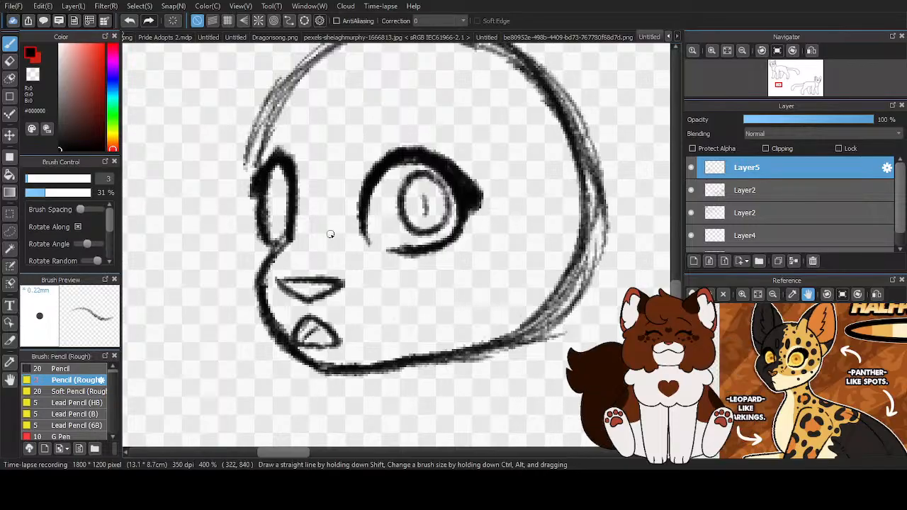
- Clean the inside of the far eye with transparent color and redraw the black muzzle bridge line below it
{"action": "key", "text": "z"}
{"action": "scroll", "coordinate": [272, 194], "scroll_direction": "up", "scroll_amount": 1}
{"action": "mouse_move", "coordinate": [273, 175]}
{"action": "left_mouse_down"}
{"action": "mouse_move", "coordinate": [271, 257]}
{"action": "mouse_move", "coordinate": [285, 242]}
{"action": "mouse_move", "coordinate": [291, 188]}
{"action": "left_mouse_up"}
{"action": "scroll", "coordinate": [292, 188], "scroll_direction": "down", "scroll_amount": 1}
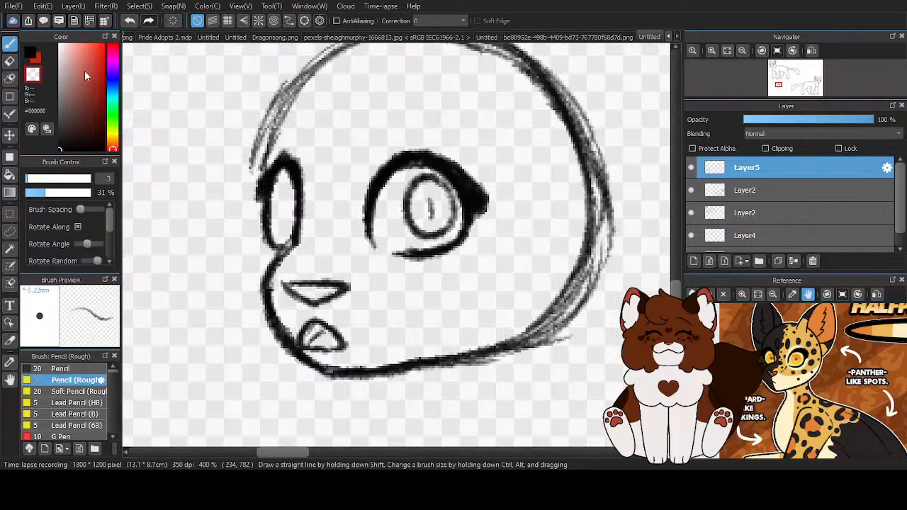
{"action": "left_click", "coordinate": [35, 60]}
{"action": "left_click_drag", "start_coordinate": [300, 236], "coordinate": [270, 291]}
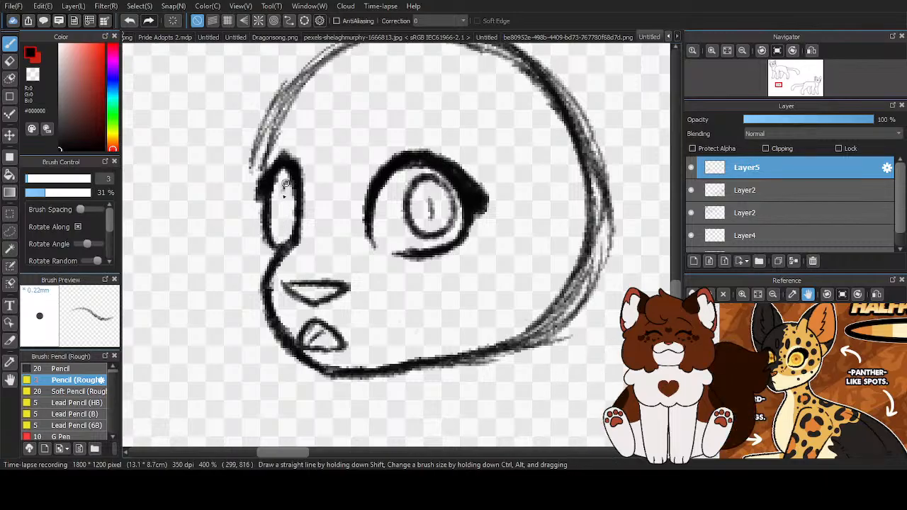
- Draw a slim iris against the inner side of the far eye
{"action": "left_click_drag", "start_coordinate": [284, 206], "coordinate": [293, 234]}
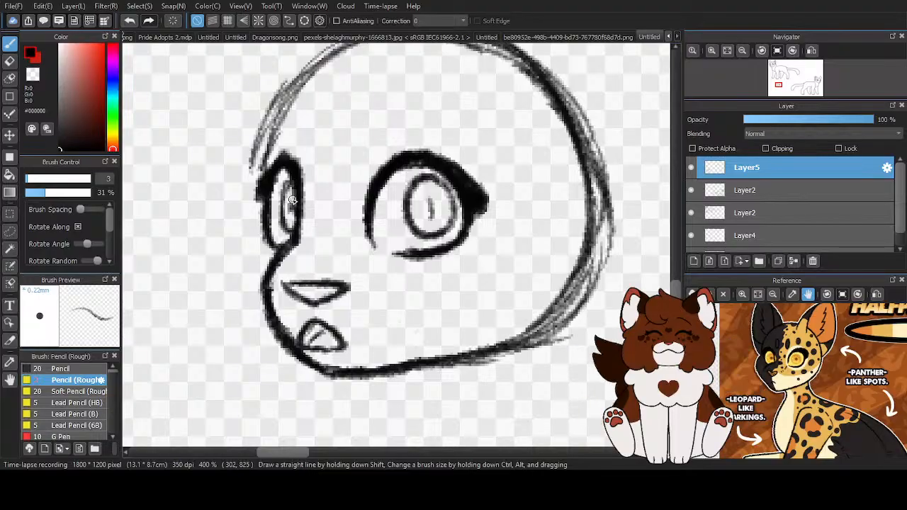
{"action": "scroll", "coordinate": [291, 202], "scroll_direction": "down", "scroll_amount": 5}
{"action": "scroll", "coordinate": [297, 242], "scroll_direction": "up", "scroll_amount": 3}
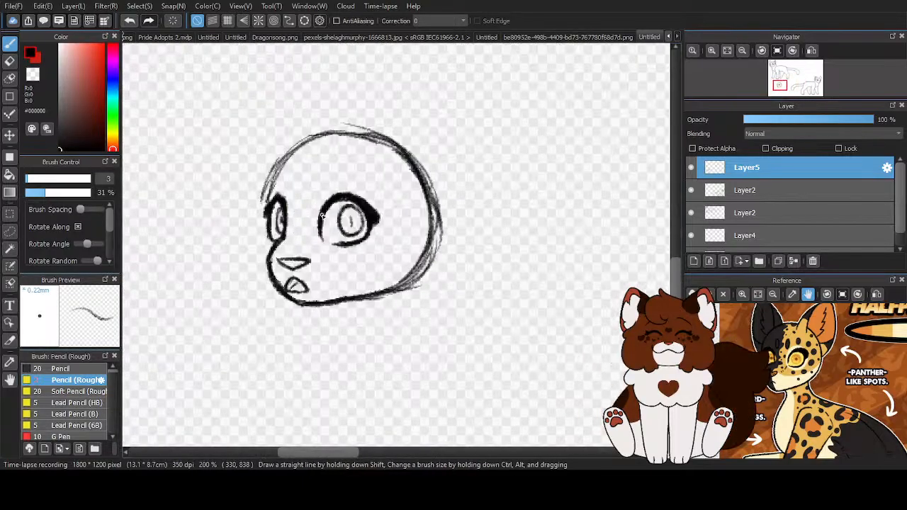
{"action": "scroll", "coordinate": [319, 225], "scroll_direction": "down", "scroll_amount": 3}
{"action": "scroll", "coordinate": [336, 214], "scroll_direction": "up", "scroll_amount": 3}
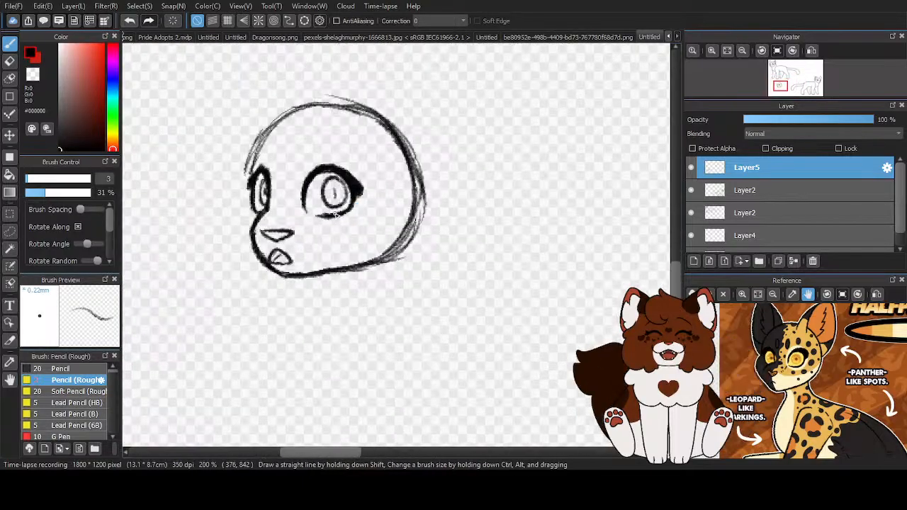
- Lasso the near eye, shift it slightly away from the far eye, and clear the selection
{"action": "left_click", "coordinate": [10, 231]}
{"action": "scroll", "coordinate": [296, 147], "scroll_direction": "up", "scroll_amount": 1}
{"action": "mouse_move", "coordinate": [296, 180]}
{"action": "left_mouse_down"}
{"action": "mouse_move", "coordinate": [338, 270]}
{"action": "mouse_move", "coordinate": [426, 198]}
{"action": "mouse_move", "coordinate": [296, 178]}
{"action": "mouse_move", "coordinate": [337, 197]}
{"action": "left_mouse_up"}
{"action": "key", "text": "ctrl+t"}
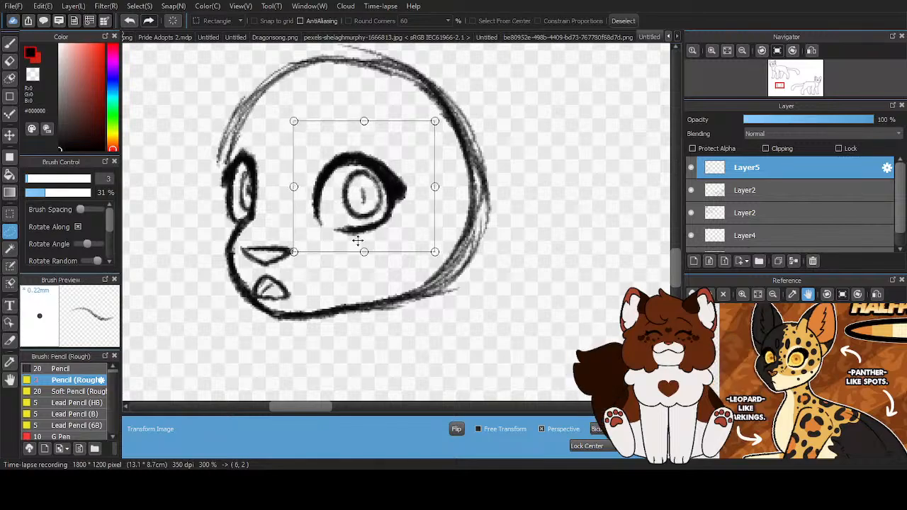
{"action": "key", "text": "Return"}
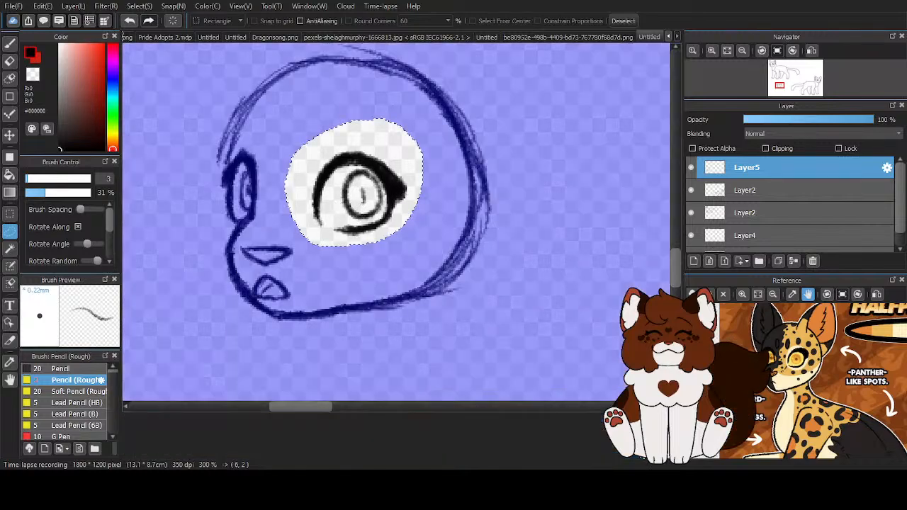
{"action": "scroll", "coordinate": [312, 229], "scroll_direction": "down", "scroll_amount": 5}
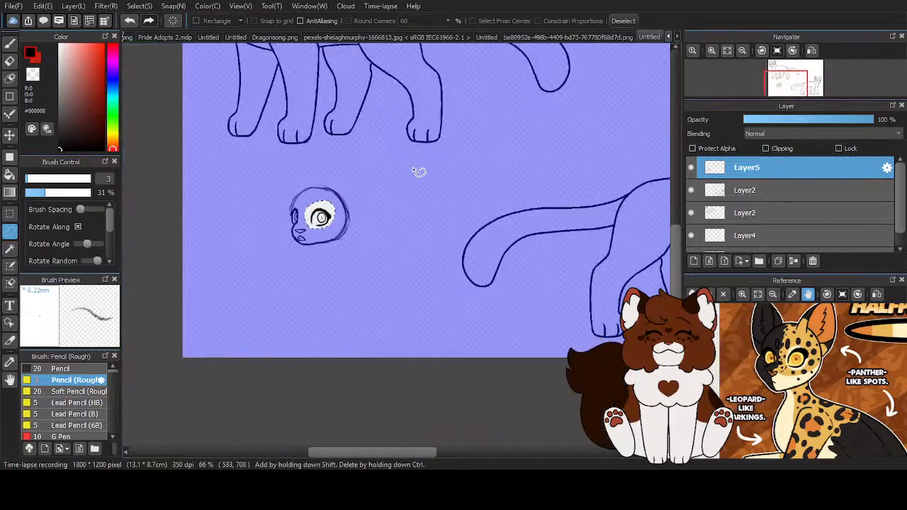
{"action": "left_click", "coordinate": [620, 22]}
{"action": "scroll", "coordinate": [265, 271], "scroll_direction": "down", "scroll_amount": 2}
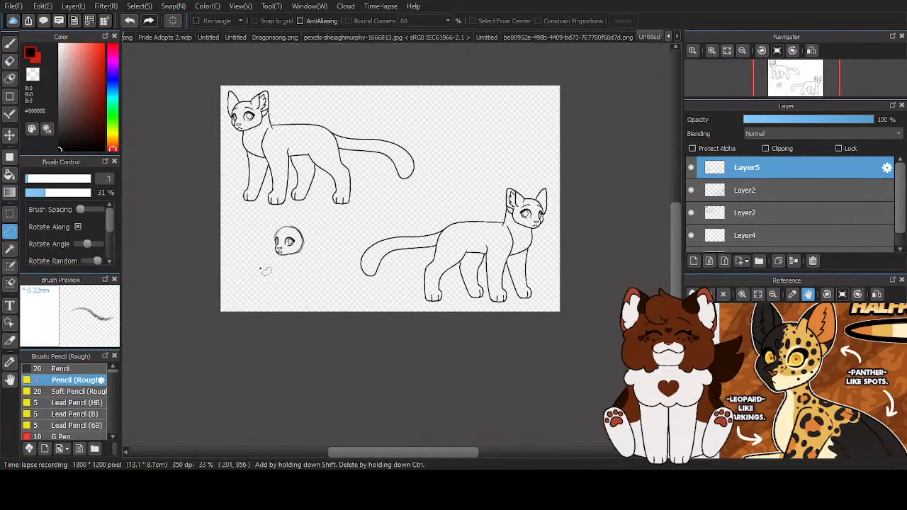
- Draw a curved, sloping brow above the near eye and a short arched brow above the far eye
{"action": "scroll", "coordinate": [263, 239], "scroll_direction": "up", "scroll_amount": 3}
{"action": "scroll", "coordinate": [315, 289], "scroll_direction": "down", "scroll_amount": 3}
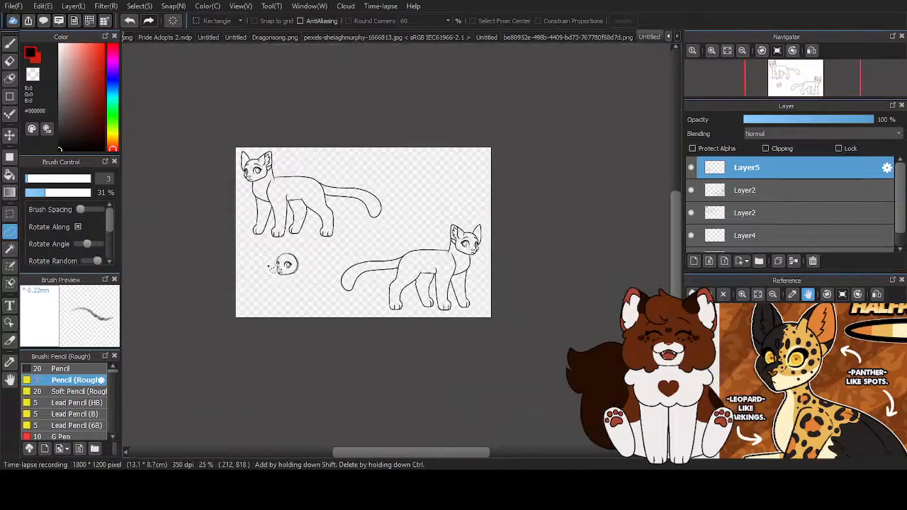
{"action": "scroll", "coordinate": [298, 293], "scroll_direction": "up", "scroll_amount": 4}
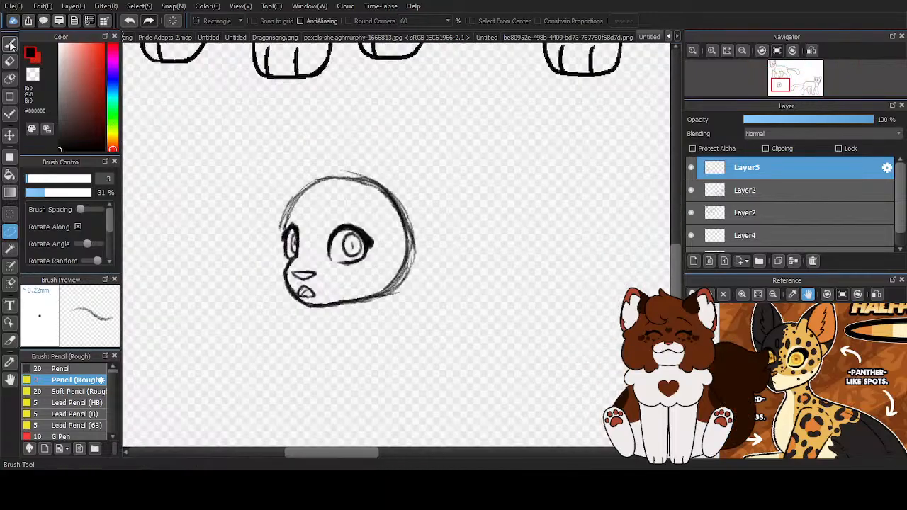
{"action": "key", "text": "b"}
{"action": "scroll", "coordinate": [312, 205], "scroll_direction": "up", "scroll_amount": 3}
{"action": "mouse_move", "coordinate": [460, 242]}
{"action": "left_mouse_down"}
{"action": "mouse_move", "coordinate": [360, 215]}
{"action": "mouse_move", "coordinate": [388, 200]}
{"action": "mouse_move", "coordinate": [476, 250]}
{"action": "left_mouse_up"}
{"action": "mouse_move", "coordinate": [285, 199]}
{"action": "left_mouse_down"}
{"action": "mouse_move", "coordinate": [267, 209]}
{"action": "mouse_move", "coordinate": [295, 201]}
{"action": "mouse_move", "coordinate": [274, 202]}
{"action": "left_mouse_up"}
{"action": "scroll", "coordinate": [309, 219], "scroll_direction": "down", "scroll_amount": 3}
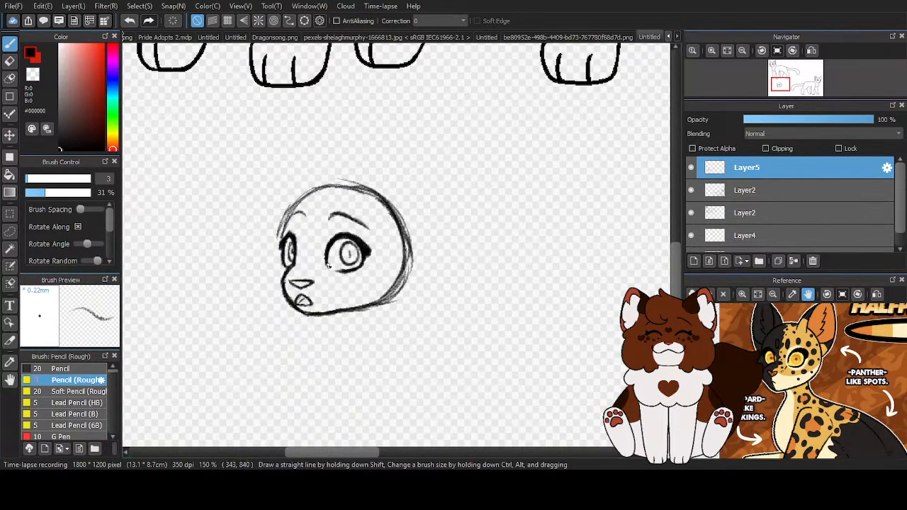
- Rework the head outline with rough strokes over the crown, down the forehead, and around the far cheek
{"action": "scroll", "coordinate": [331, 276], "scroll_direction": "up", "scroll_amount": 1}
{"action": "mouse_move", "coordinate": [401, 178]}
{"action": "left_mouse_down"}
{"action": "mouse_move", "coordinate": [370, 163]}
{"action": "mouse_move", "coordinate": [317, 163]}
{"action": "left_mouse_up"}
{"action": "mouse_move", "coordinate": [397, 176]}
{"action": "left_mouse_down"}
{"action": "mouse_move", "coordinate": [380, 168]}
{"action": "mouse_move", "coordinate": [301, 174]}
{"action": "left_mouse_up"}
{"action": "mouse_move", "coordinate": [349, 162]}
{"action": "left_mouse_down"}
{"action": "mouse_move", "coordinate": [309, 168]}
{"action": "mouse_move", "coordinate": [260, 226]}
{"action": "mouse_move", "coordinate": [252, 252]}
{"action": "left_mouse_up"}
{"action": "mouse_move", "coordinate": [275, 200]}
{"action": "left_mouse_down"}
{"action": "mouse_move", "coordinate": [256, 258]}
{"action": "mouse_move", "coordinate": [258, 287]}
{"action": "mouse_move", "coordinate": [273, 312]}
{"action": "left_mouse_up"}
- Reinforce the head circle with darker strokes across the crown and down the back of the head
{"action": "scroll", "coordinate": [286, 222], "scroll_direction": "down", "scroll_amount": 4}
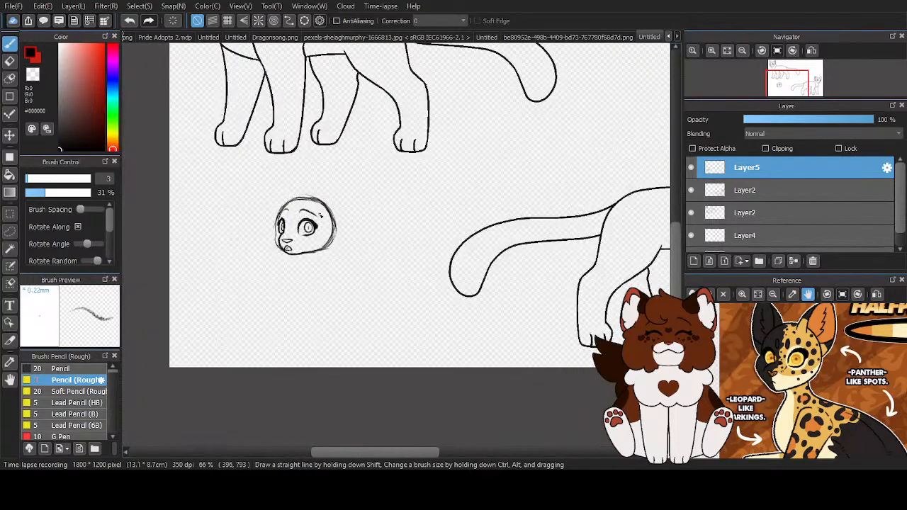
{"action": "scroll", "coordinate": [275, 231], "scroll_direction": "up", "scroll_amount": 3}
{"action": "scroll", "coordinate": [276, 233], "scroll_direction": "down", "scroll_amount": 3}
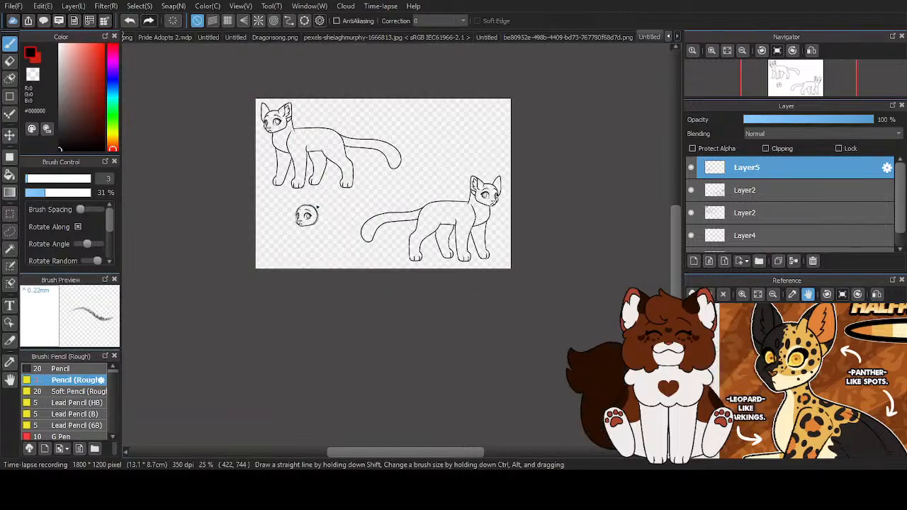
{"action": "scroll", "coordinate": [318, 207], "scroll_direction": "up", "scroll_amount": 5}
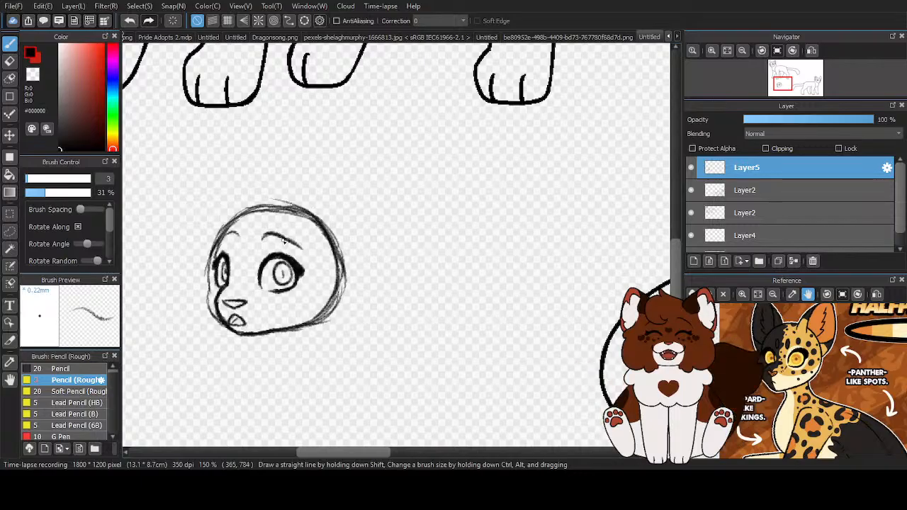
{"action": "scroll", "coordinate": [267, 300], "scroll_direction": "up", "scroll_amount": 1}
{"action": "mouse_move", "coordinate": [197, 331]}
{"action": "left_mouse_down"}
{"action": "mouse_move", "coordinate": [234, 360]}
{"action": "mouse_move", "coordinate": [252, 362]}
{"action": "mouse_move", "coordinate": [388, 337]}
{"action": "mouse_move", "coordinate": [418, 258]}
{"action": "mouse_move", "coordinate": [419, 224]}
{"action": "left_mouse_up"}
{"action": "scroll", "coordinate": [364, 225], "scroll_direction": "down", "scroll_amount": 4}
{"action": "scroll", "coordinate": [364, 213], "scroll_direction": "up", "scroll_amount": 3}
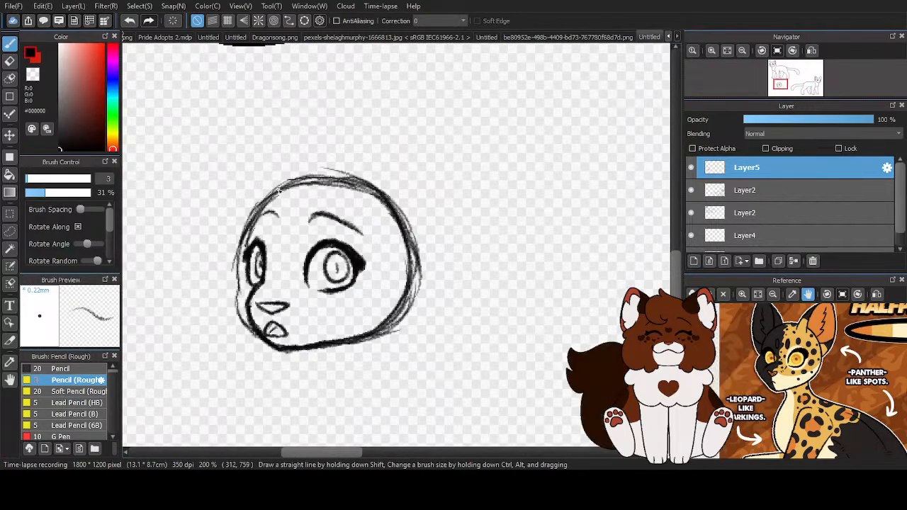
{"action": "left_click_drag", "start_coordinate": [313, 180], "coordinate": [408, 217]}
{"action": "left_click_drag", "start_coordinate": [347, 183], "coordinate": [424, 245]}
{"action": "scroll", "coordinate": [376, 267], "scroll_direction": "down", "scroll_amount": 5}
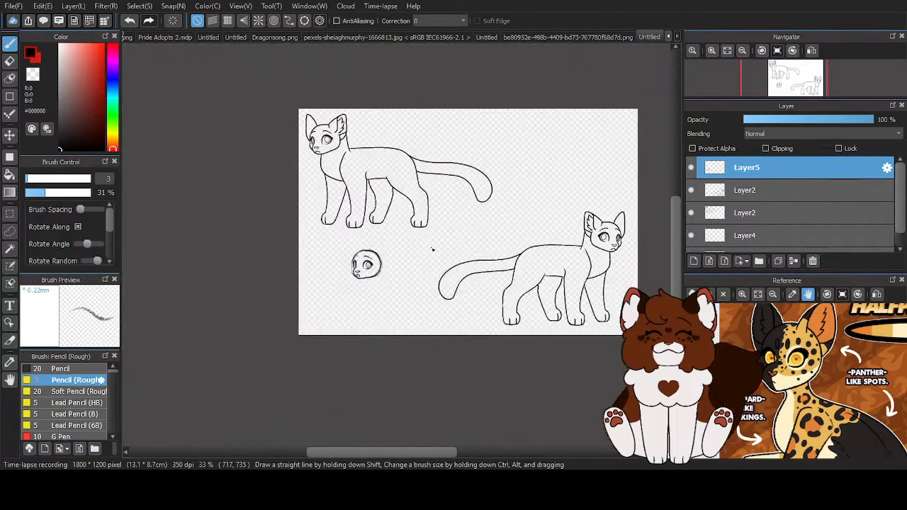
- Sketch a large rounded-tip near ear at the back of the head and a narrow pointed far ear
{"action": "scroll", "coordinate": [409, 257], "scroll_direction": "up", "scroll_amount": 4}
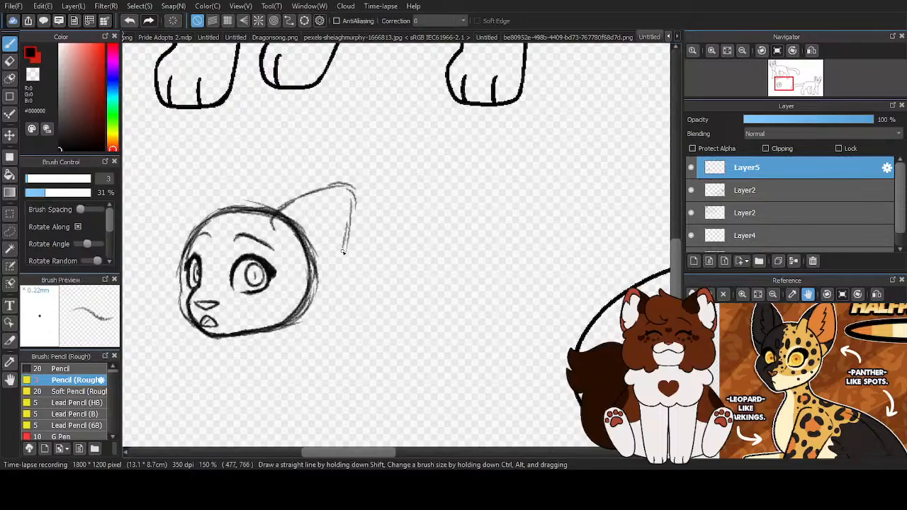
{"action": "left_click_drag", "start_coordinate": [326, 283], "coordinate": [352, 211]}
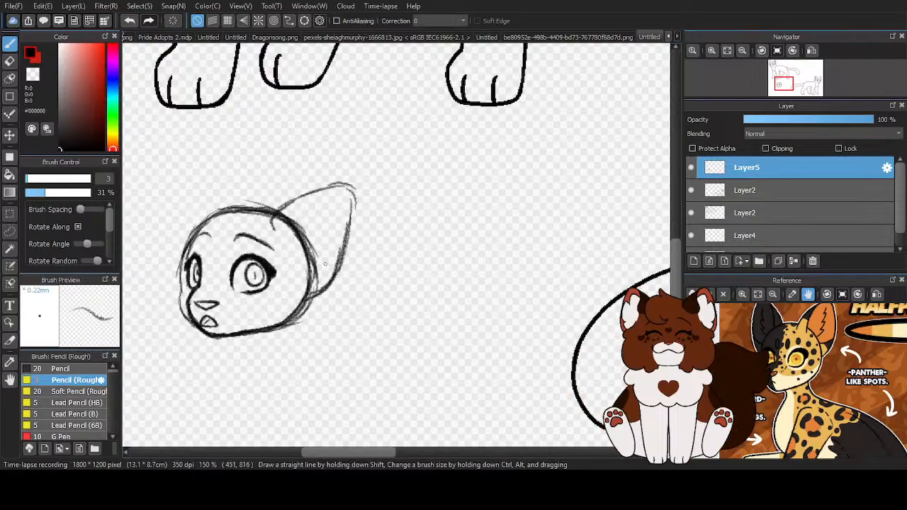
{"action": "scroll", "coordinate": [325, 263], "scroll_direction": "down", "scroll_amount": 4}
{"action": "scroll", "coordinate": [283, 239], "scroll_direction": "up", "scroll_amount": 4}
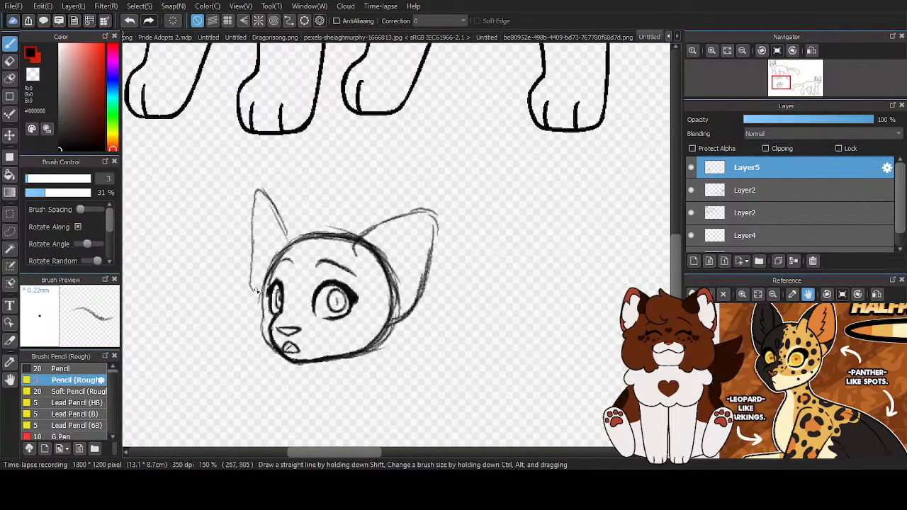
- Draw the near ear's inner edge from its tip to the head and add a short line across its base
{"action": "scroll", "coordinate": [435, 237], "scroll_direction": "up", "scroll_amount": 3}
{"action": "mouse_move", "coordinate": [393, 196]}
{"action": "left_mouse_down"}
{"action": "mouse_move", "coordinate": [348, 246]}
{"action": "mouse_move", "coordinate": [344, 281]}
{"action": "left_mouse_up"}
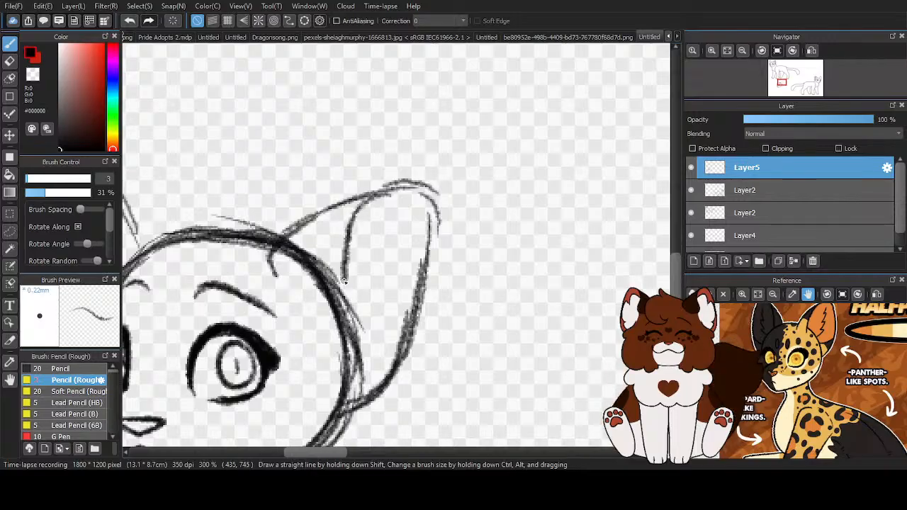
{"action": "left_click_drag", "start_coordinate": [387, 360], "coordinate": [345, 365]}
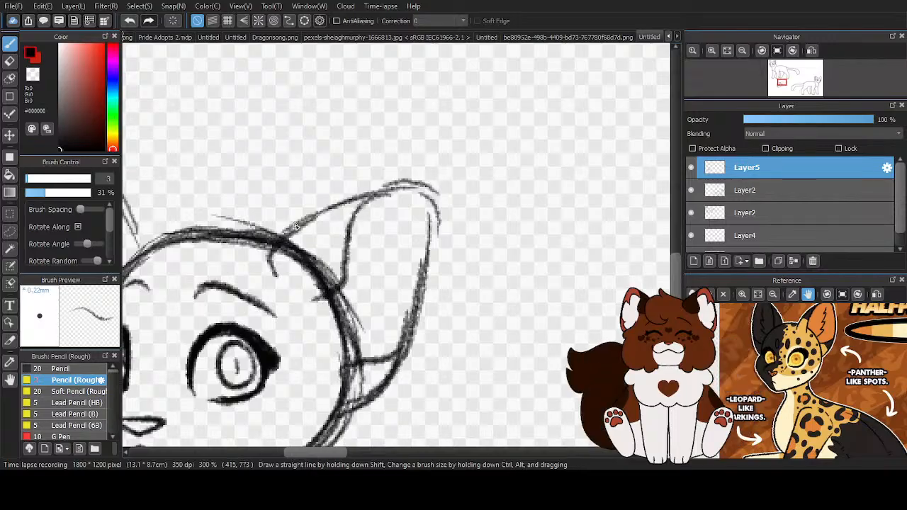
- Darken the back of the head and the rear jaw curve below the near ear with heavier strokes
{"action": "scroll", "coordinate": [295, 231], "scroll_direction": "down", "scroll_amount": 4}
{"action": "scroll", "coordinate": [319, 298], "scroll_direction": "up", "scroll_amount": 4}
{"action": "left_click_drag", "start_coordinate": [328, 279], "coordinate": [312, 382]}
{"action": "mouse_move", "coordinate": [324, 311]}
{"action": "left_mouse_down"}
{"action": "mouse_move", "coordinate": [284, 395]}
{"action": "mouse_move", "coordinate": [241, 411]}
{"action": "left_mouse_up"}
{"action": "mouse_move", "coordinate": [326, 277]}
{"action": "left_mouse_down"}
{"action": "mouse_move", "coordinate": [317, 315]}
{"action": "mouse_move", "coordinate": [329, 326]}
{"action": "left_mouse_up"}
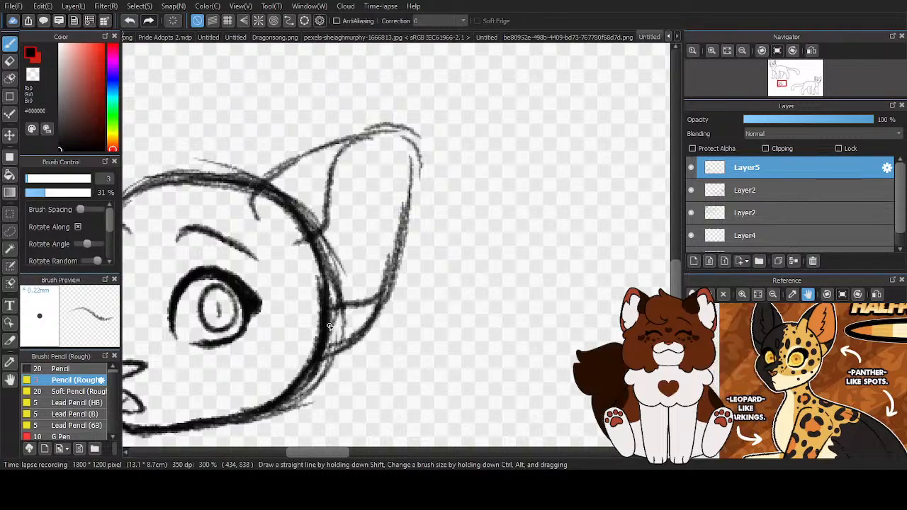
- Add jagged fur tufts inside the near ear along its inner edge
{"action": "mouse_move", "coordinate": [333, 170]}
{"action": "left_mouse_down"}
{"action": "mouse_move", "coordinate": [363, 195]}
{"action": "mouse_move", "coordinate": [383, 194]}
{"action": "mouse_move", "coordinate": [348, 250]}
{"action": "mouse_move", "coordinate": [372, 252]}
{"action": "mouse_move", "coordinate": [331, 290]}
{"action": "left_mouse_up"}
{"action": "left_click_drag", "start_coordinate": [363, 217], "coordinate": [332, 289]}
{"action": "scroll", "coordinate": [382, 142], "scroll_direction": "down", "scroll_amount": 5}
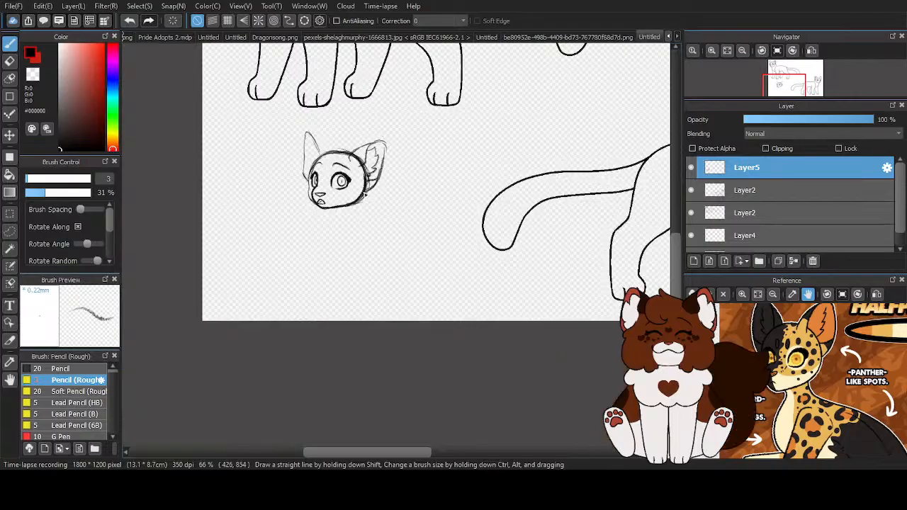
{"action": "scroll", "coordinate": [338, 166], "scroll_direction": "up", "scroll_amount": 4}
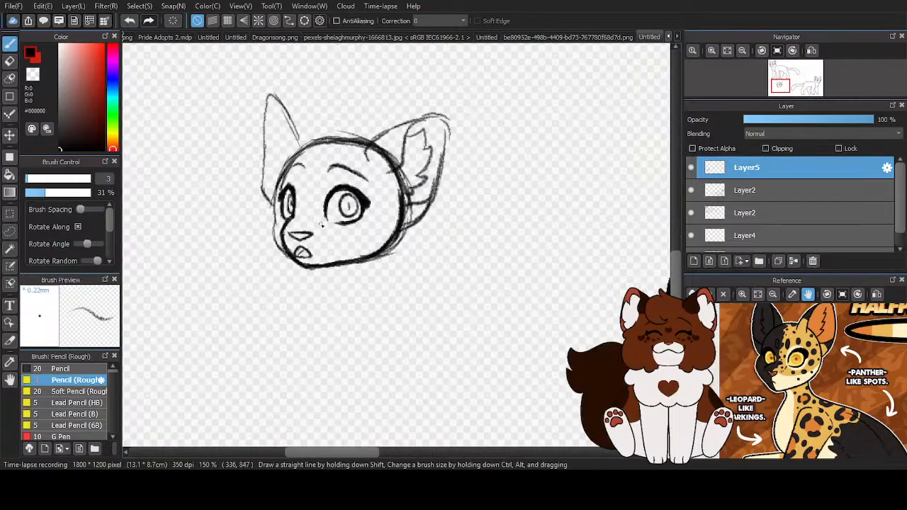
- Erase the head outline running across the near ear's base and the stray strokes along the rear jaw
{"action": "scroll", "coordinate": [371, 231], "scroll_direction": "up", "scroll_amount": 1}
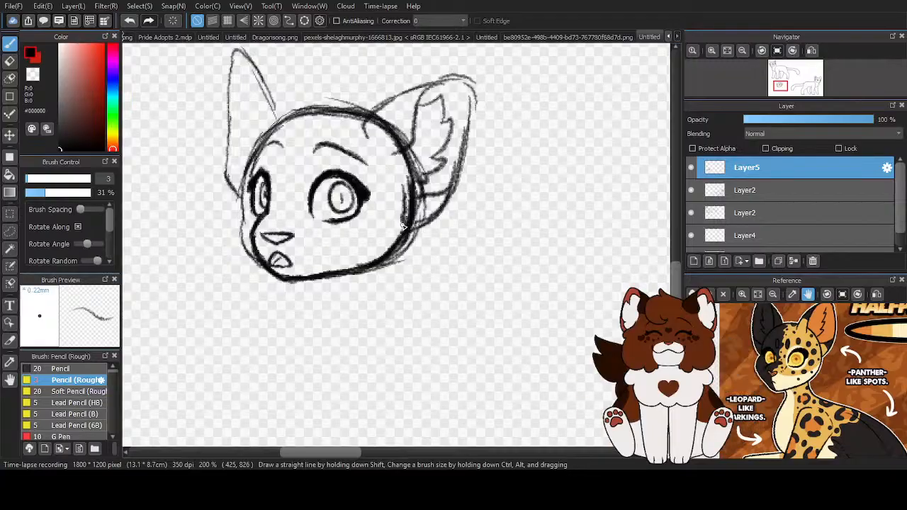
{"action": "scroll", "coordinate": [415, 195], "scroll_direction": "up", "scroll_amount": 2}
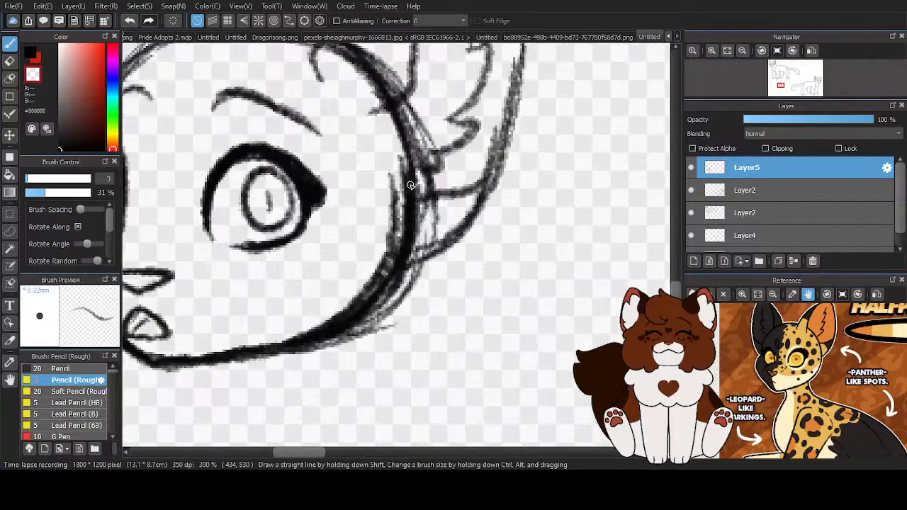
{"action": "mouse_move", "coordinate": [358, 325]}
{"action": "left_mouse_down"}
{"action": "mouse_move", "coordinate": [365, 330]}
{"action": "mouse_move", "coordinate": [395, 285]}
{"action": "mouse_move", "coordinate": [409, 296]}
{"action": "mouse_move", "coordinate": [360, 324]}
{"action": "mouse_move", "coordinate": [370, 301]}
{"action": "mouse_move", "coordinate": [358, 304]}
{"action": "left_mouse_up"}
{"action": "scroll", "coordinate": [386, 305], "scroll_direction": "down", "scroll_amount": 3}
{"action": "scroll", "coordinate": [374, 310], "scroll_direction": "up", "scroll_amount": 2}
{"action": "mouse_move", "coordinate": [336, 193]}
{"action": "left_mouse_down"}
{"action": "mouse_move", "coordinate": [341, 210]}
{"action": "mouse_move", "coordinate": [304, 172]}
{"action": "left_mouse_up"}
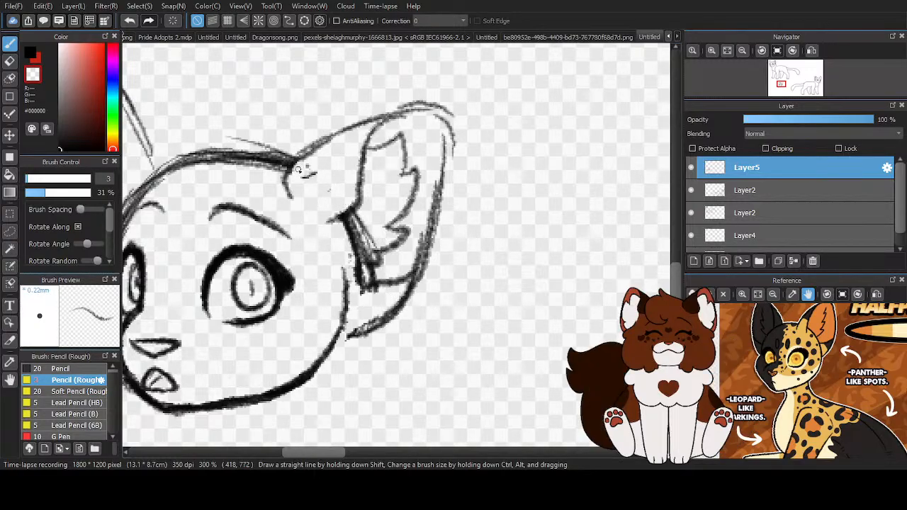
{"action": "mouse_move", "coordinate": [358, 225]}
{"action": "left_mouse_down"}
{"action": "mouse_move", "coordinate": [369, 255]}
{"action": "mouse_move", "coordinate": [352, 241]}
{"action": "mouse_move", "coordinate": [361, 229]}
{"action": "mouse_move", "coordinate": [346, 224]}
{"action": "mouse_move", "coordinate": [375, 279]}
{"action": "mouse_move", "coordinate": [351, 268]}
{"action": "left_mouse_up"}
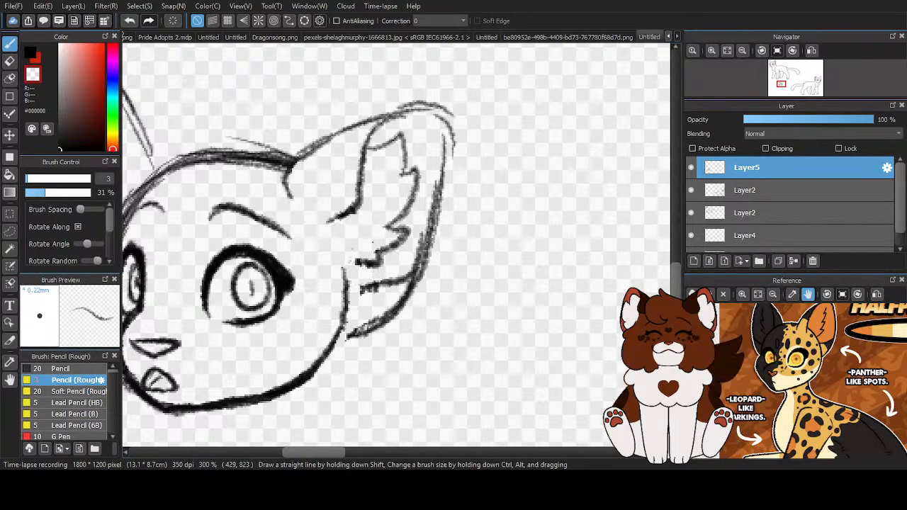
- Lasso the near ear, shift it slightly closer to the head with a free transform, apply it and clear the selection
{"action": "scroll", "coordinate": [355, 265], "scroll_direction": "down", "scroll_amount": 1}
{"action": "left_click", "coordinate": [9, 232]}
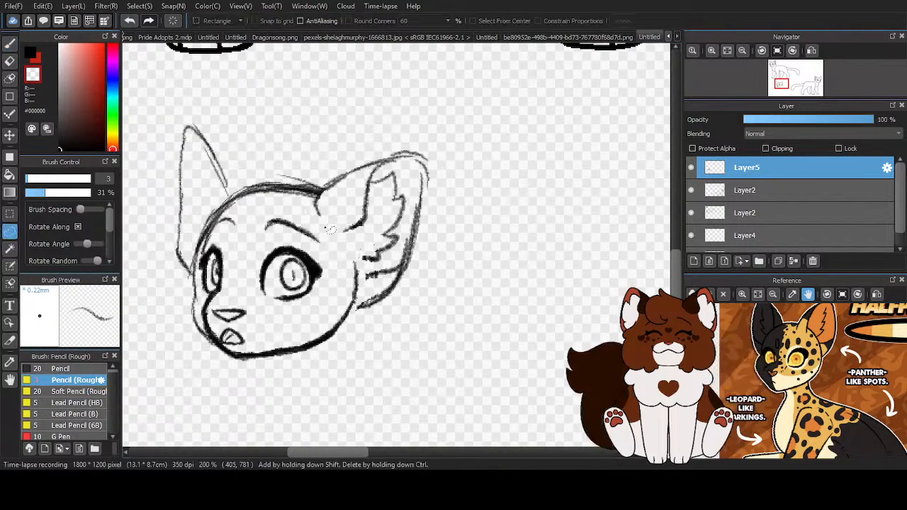
{"action": "mouse_move", "coordinate": [312, 222]}
{"action": "left_mouse_down"}
{"action": "mouse_move", "coordinate": [356, 162]}
{"action": "mouse_move", "coordinate": [428, 136]}
{"action": "mouse_move", "coordinate": [460, 211]}
{"action": "mouse_move", "coordinate": [418, 326]}
{"action": "mouse_move", "coordinate": [366, 330]}
{"action": "mouse_move", "coordinate": [359, 314]}
{"action": "mouse_move", "coordinate": [366, 292]}
{"action": "left_mouse_up"}
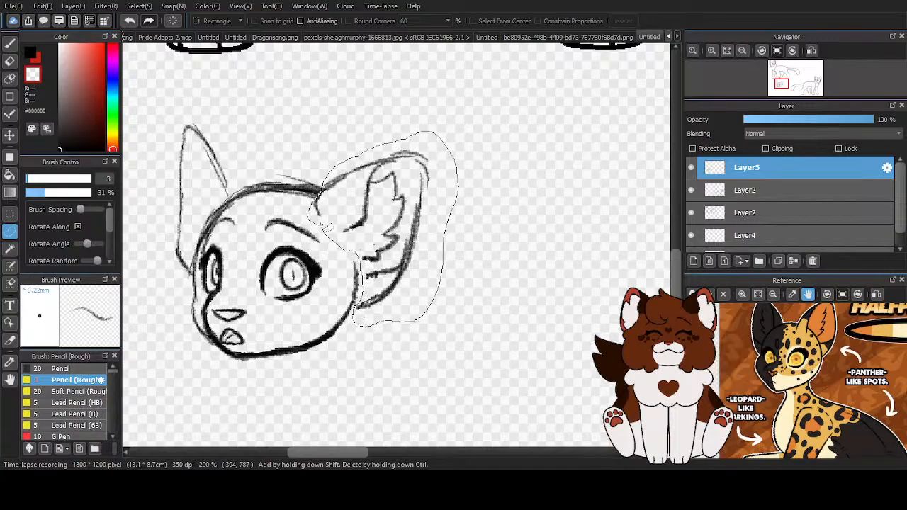
{"action": "left_click_drag", "start_coordinate": [328, 227], "coordinate": [322, 219]}
{"action": "key", "text": "ctrl+t"}
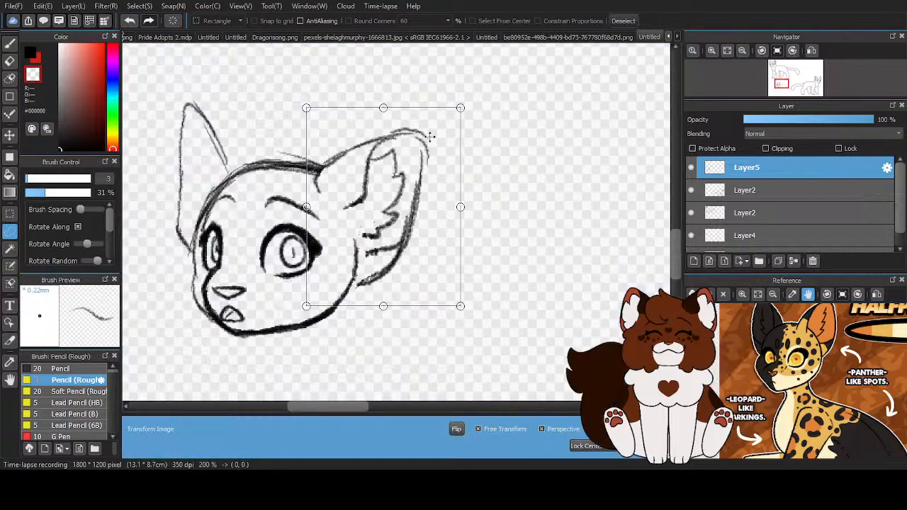
{"action": "left_click_drag", "start_coordinate": [463, 107], "coordinate": [455, 106]}
{"action": "left_click_drag", "start_coordinate": [408, 150], "coordinate": [400, 149]}
{"action": "left_click_drag", "start_coordinate": [446, 107], "coordinate": [451, 107]}
{"action": "left_click_drag", "start_coordinate": [383, 184], "coordinate": [383, 184]}
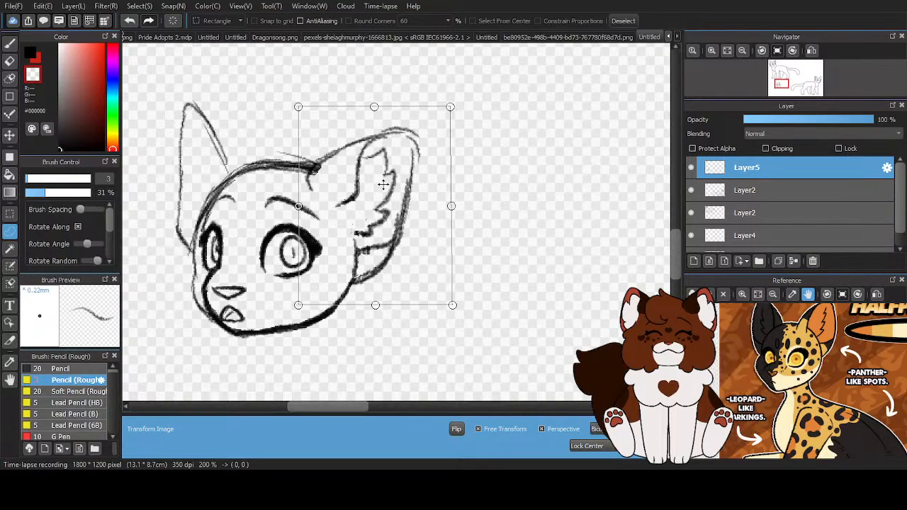
{"action": "scroll", "coordinate": [388, 207], "scroll_direction": "down", "scroll_amount": 2}
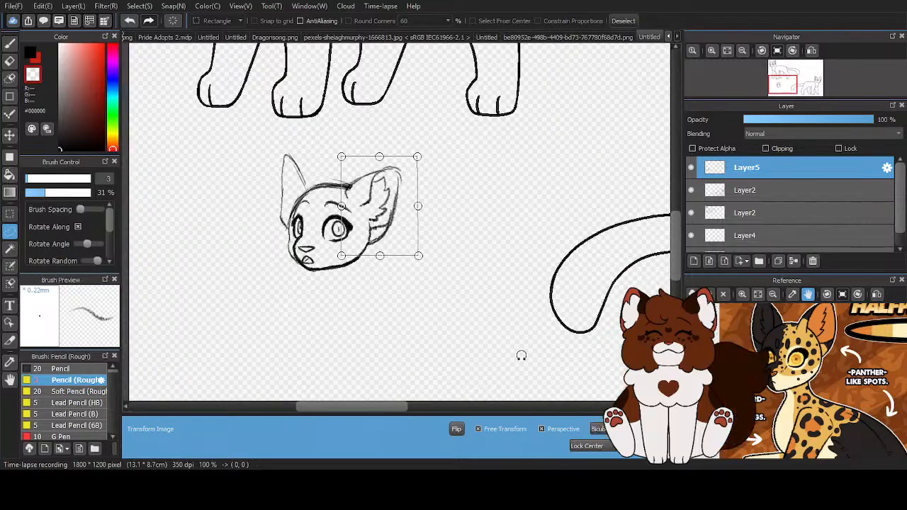
{"action": "left_click", "coordinate": [632, 446]}
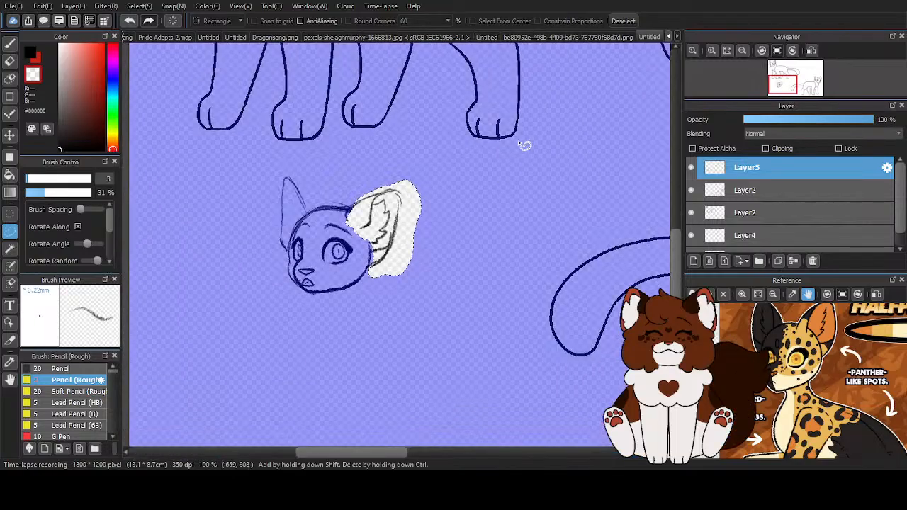
{"action": "left_click", "coordinate": [624, 21]}
- Redraw the far ear in black with a lower rounded tip and darker edges running down both sides to the head
{"action": "left_click", "coordinate": [30, 54]}
{"action": "left_click", "coordinate": [10, 43]}
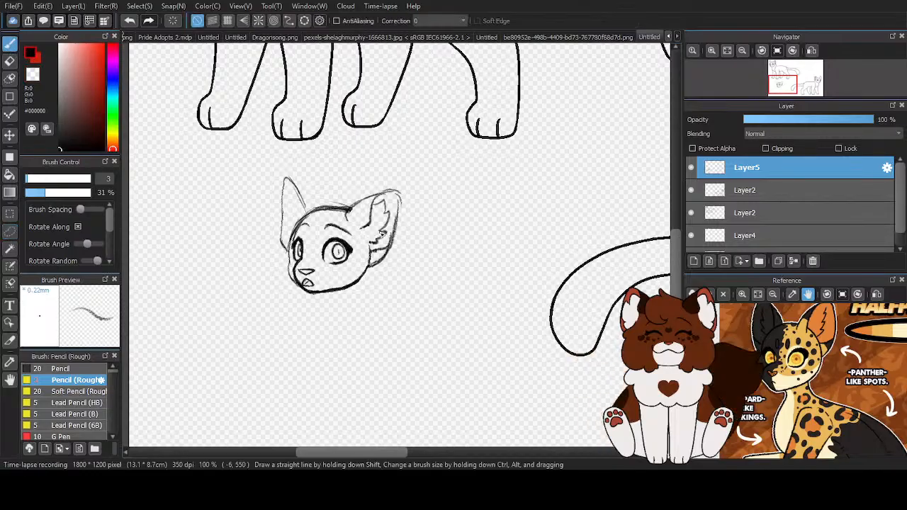
{"action": "scroll", "coordinate": [283, 203], "scroll_direction": "up", "scroll_amount": 3}
{"action": "mouse_move", "coordinate": [362, 233]}
{"action": "left_mouse_down"}
{"action": "mouse_move", "coordinate": [308, 147]}
{"action": "mouse_move", "coordinate": [353, 206]}
{"action": "mouse_move", "coordinate": [295, 149]}
{"action": "mouse_move", "coordinate": [318, 158]}
{"action": "mouse_move", "coordinate": [281, 200]}
{"action": "left_mouse_up"}
{"action": "left_click_drag", "start_coordinate": [281, 267], "coordinate": [282, 302]}
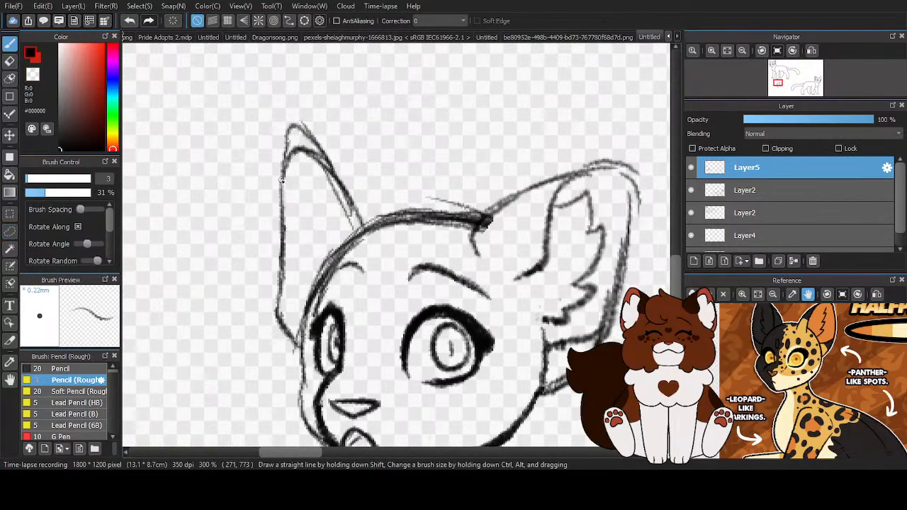
{"action": "left_click_drag", "start_coordinate": [283, 170], "coordinate": [278, 326]}
{"action": "left_click_drag", "start_coordinate": [278, 283], "coordinate": [317, 342]}
{"action": "scroll", "coordinate": [365, 248], "scroll_direction": "down", "scroll_amount": 2}
- Erase the stray sketch lines along the top of the head, at the near ear's front base and beside the forehead
{"action": "key", "text": "z"}
{"action": "scroll", "coordinate": [418, 232], "scroll_direction": "up", "scroll_amount": 4}
{"action": "left_click_drag", "start_coordinate": [450, 222], "coordinate": [430, 248]}
{"action": "mouse_move", "coordinate": [402, 216]}
{"action": "left_mouse_down"}
{"action": "mouse_move", "coordinate": [433, 205]}
{"action": "mouse_move", "coordinate": [213, 206]}
{"action": "mouse_move", "coordinate": [425, 216]}
{"action": "mouse_move", "coordinate": [366, 191]}
{"action": "left_mouse_up"}
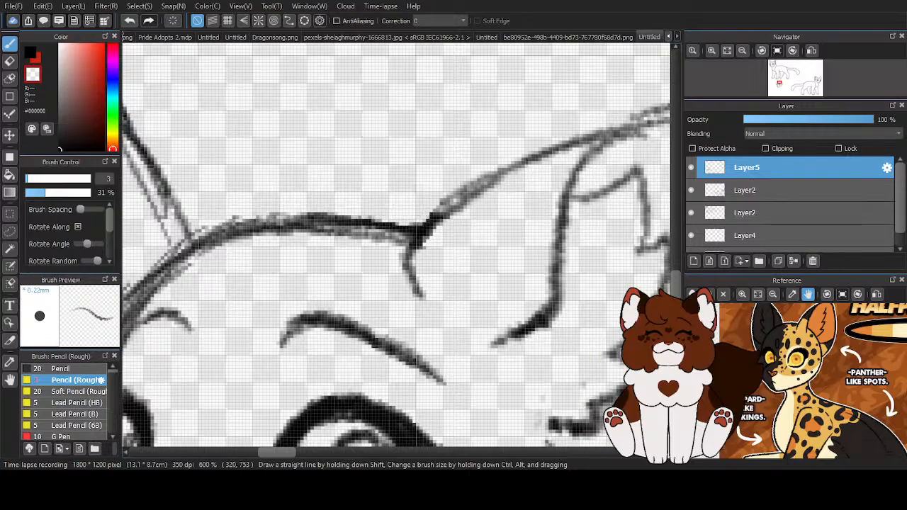
{"action": "scroll", "coordinate": [365, 188], "scroll_direction": "down", "scroll_amount": 4}
{"action": "scroll", "coordinate": [327, 241], "scroll_direction": "up", "scroll_amount": 3}
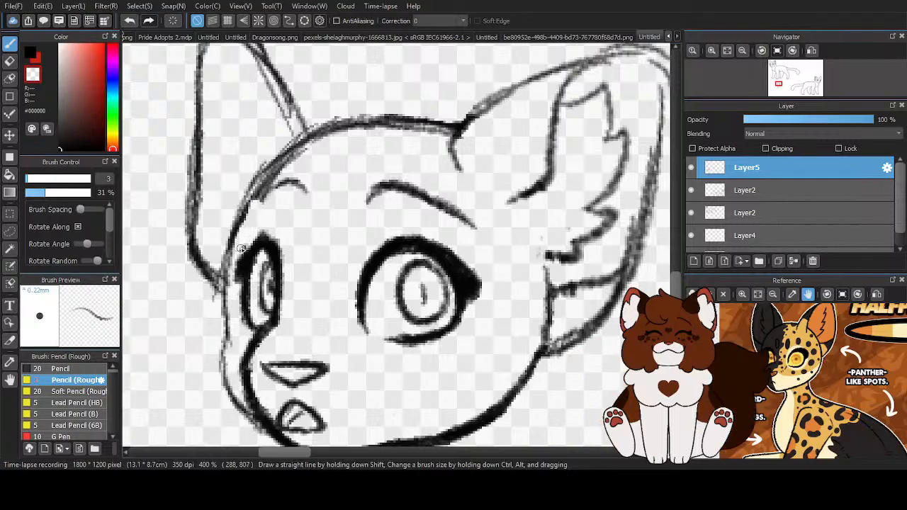
{"action": "scroll", "coordinate": [240, 249], "scroll_direction": "down", "scroll_amount": 4}
{"action": "scroll", "coordinate": [283, 248], "scroll_direction": "up", "scroll_amount": 2}
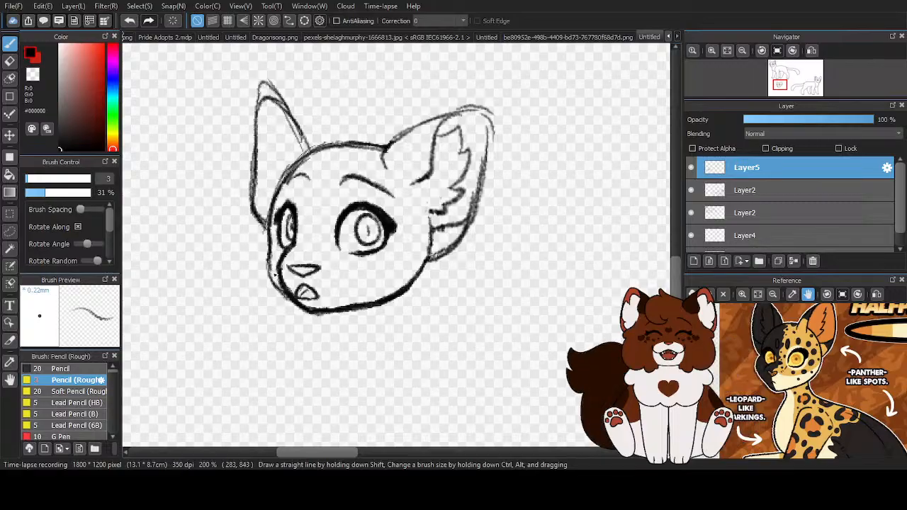
- Add a new layer above the head sketch and rough in the back of the neck below the near ear
{"action": "scroll", "coordinate": [270, 249], "scroll_direction": "down", "scroll_amount": 3}
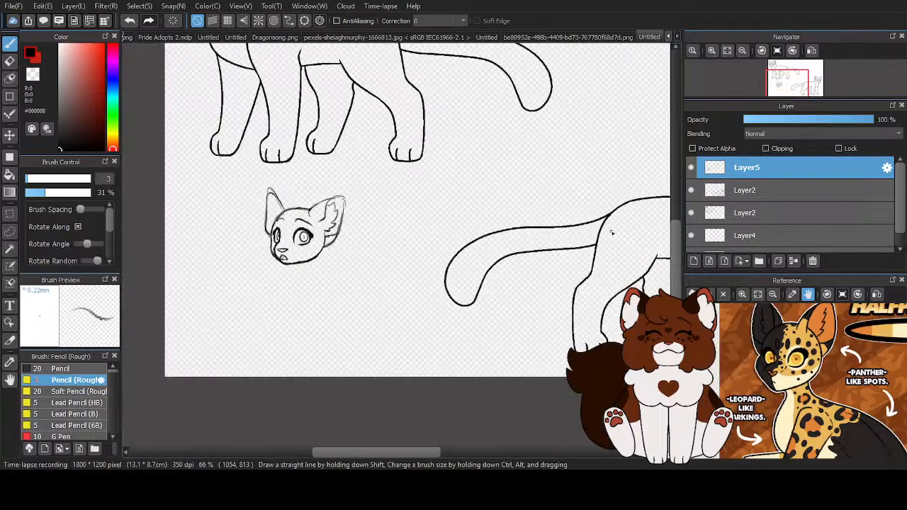
{"action": "left_click", "coordinate": [694, 261]}
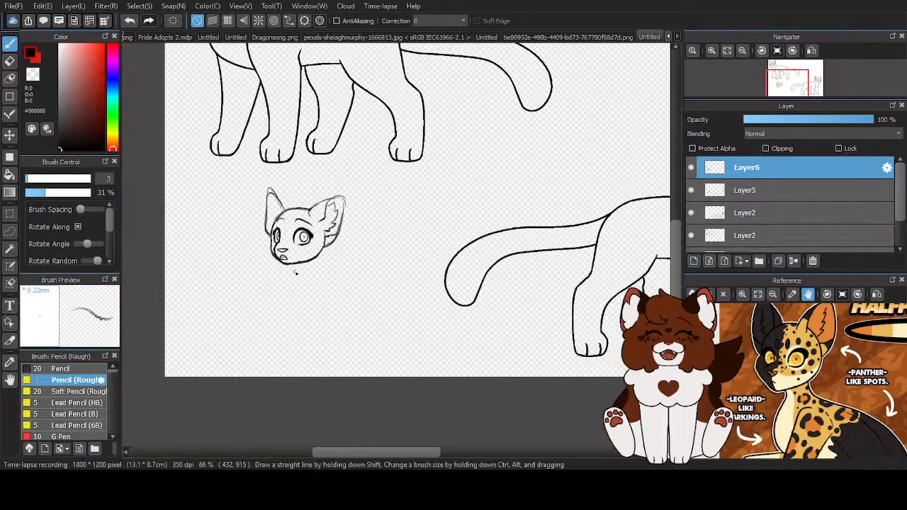
{"action": "scroll", "coordinate": [312, 299], "scroll_direction": "up", "scroll_amount": 1}
{"action": "scroll", "coordinate": [312, 300], "scroll_direction": "up", "scroll_amount": 3}
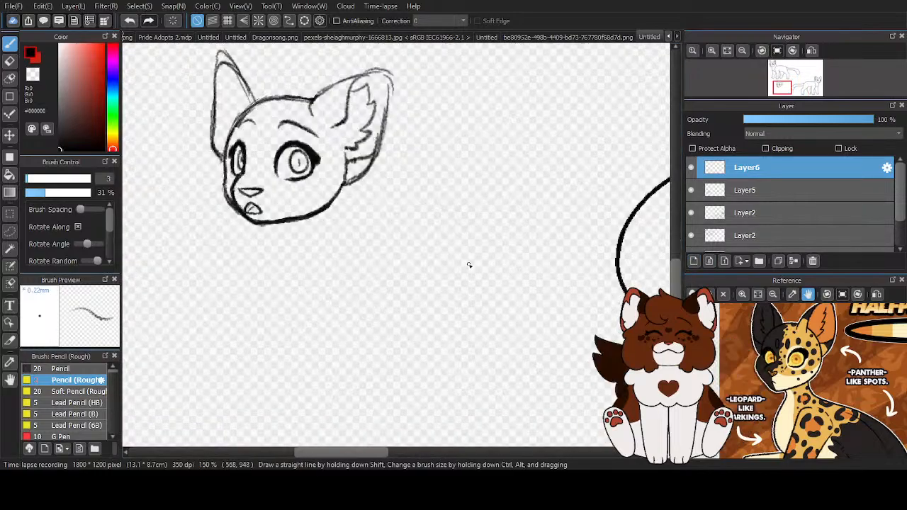
{"action": "mouse_move", "coordinate": [365, 176]}
{"action": "left_mouse_down"}
{"action": "mouse_move", "coordinate": [350, 276]}
{"action": "mouse_move", "coordinate": [362, 261]}
{"action": "left_mouse_up"}
{"action": "left_click_drag", "start_coordinate": [367, 205], "coordinate": [360, 248]}
- Sketch the front of the neck down from the chin and join it to the back with a rounded chest curve
{"action": "left_click_drag", "start_coordinate": [245, 213], "coordinate": [235, 270]}
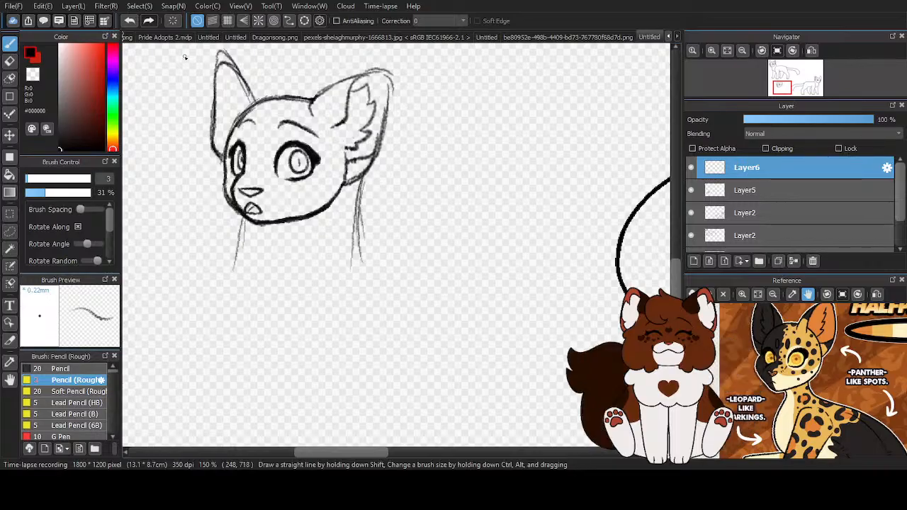
{"action": "left_click", "coordinate": [130, 21]}
{"action": "left_click", "coordinate": [130, 21]}
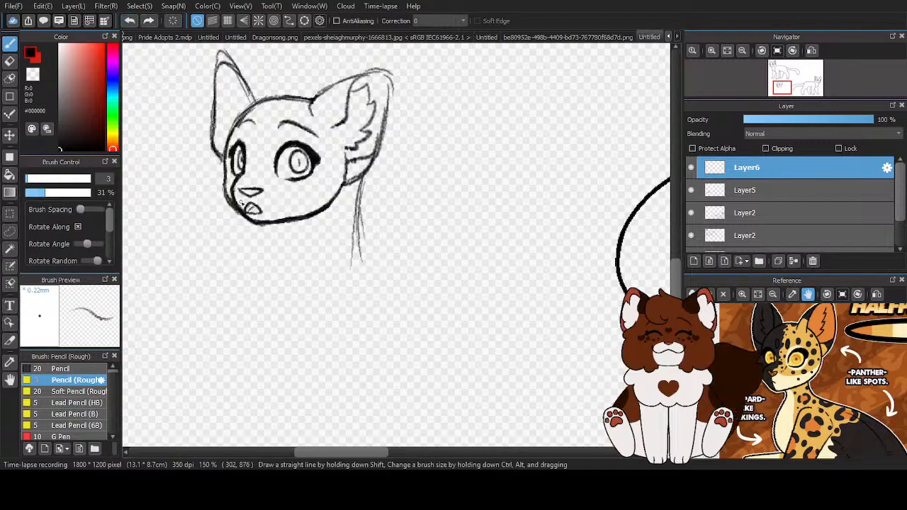
{"action": "mouse_move", "coordinate": [287, 301]}
{"action": "left_mouse_down"}
{"action": "mouse_move", "coordinate": [343, 281]}
{"action": "mouse_move", "coordinate": [369, 204]}
{"action": "left_mouse_up"}
{"action": "mouse_move", "coordinate": [371, 162]}
{"action": "left_mouse_down"}
{"action": "mouse_move", "coordinate": [375, 199]}
{"action": "mouse_move", "coordinate": [367, 234]}
{"action": "mouse_move", "coordinate": [369, 179]}
{"action": "mouse_move", "coordinate": [349, 276]}
{"action": "mouse_move", "coordinate": [304, 303]}
{"action": "left_mouse_up"}
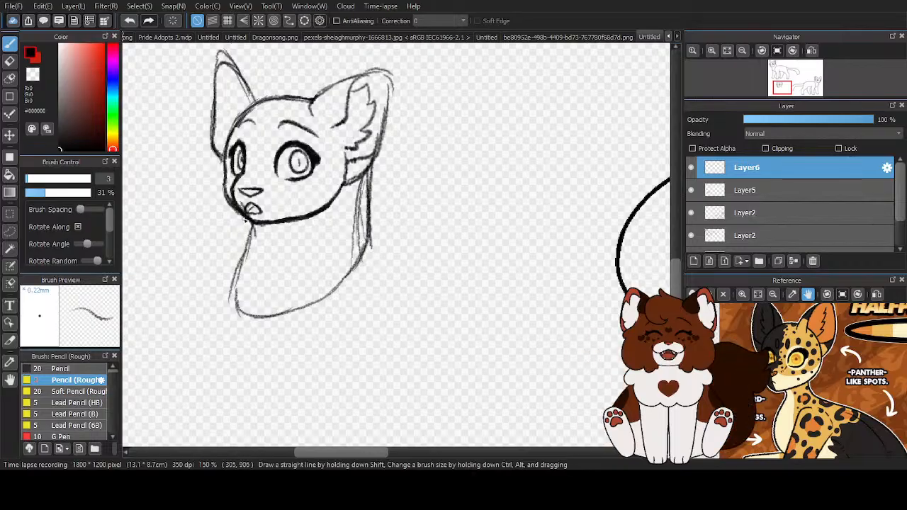
{"action": "mouse_move", "coordinate": [249, 231]}
{"action": "left_mouse_down"}
{"action": "mouse_move", "coordinate": [240, 301]}
{"action": "mouse_move", "coordinate": [272, 318]}
{"action": "mouse_move", "coordinate": [285, 312]}
{"action": "mouse_move", "coordinate": [260, 314]}
{"action": "mouse_move", "coordinate": [355, 267]}
{"action": "mouse_move", "coordinate": [346, 271]}
{"action": "mouse_move", "coordinate": [371, 232]}
{"action": "mouse_move", "coordinate": [372, 165]}
{"action": "mouse_move", "coordinate": [371, 254]}
{"action": "left_mouse_up"}
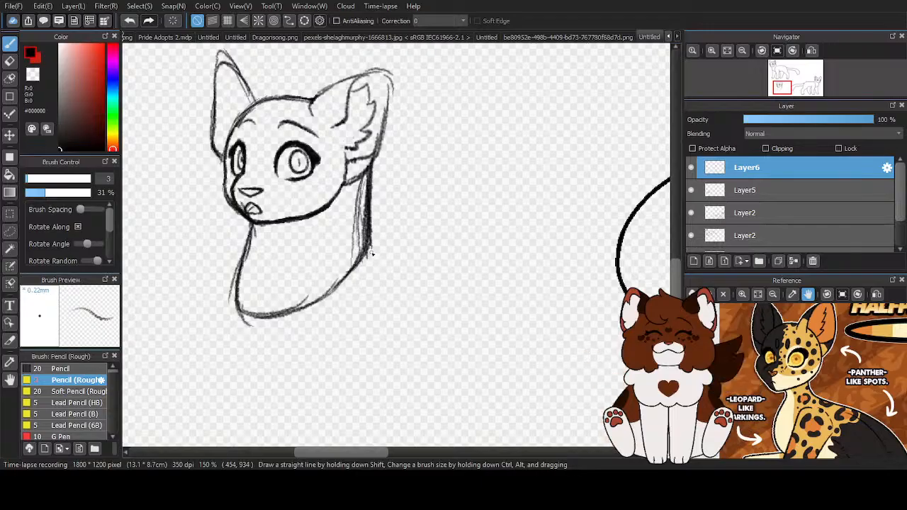
- Erase the extra strokes on both sides of the back neck line to leave one clean contour
{"action": "scroll", "coordinate": [404, 200], "scroll_direction": "up", "scroll_amount": 2}
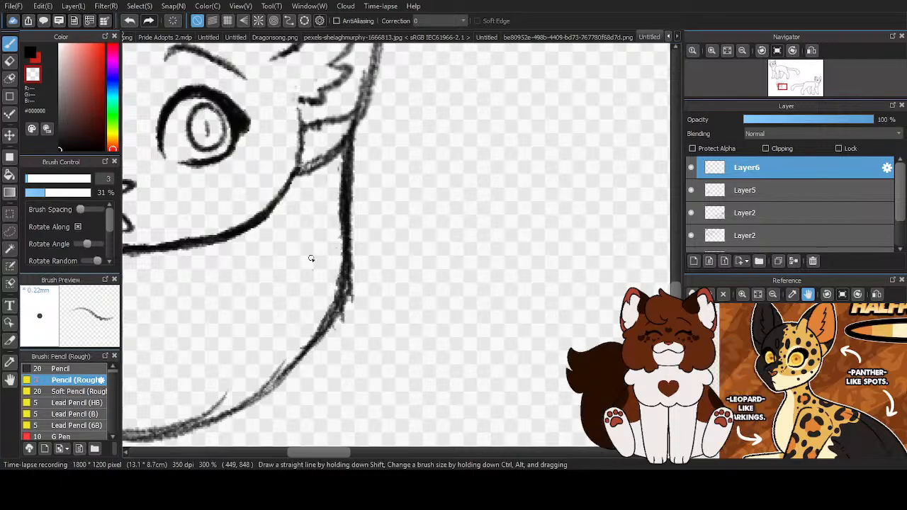
{"action": "left_click_drag", "start_coordinate": [355, 120], "coordinate": [352, 269]}
{"action": "left_click_drag", "start_coordinate": [353, 236], "coordinate": [343, 321]}
{"action": "mouse_move", "coordinate": [353, 268]}
{"action": "left_mouse_down"}
{"action": "mouse_move", "coordinate": [344, 313]}
{"action": "mouse_move", "coordinate": [329, 331]}
{"action": "left_mouse_up"}
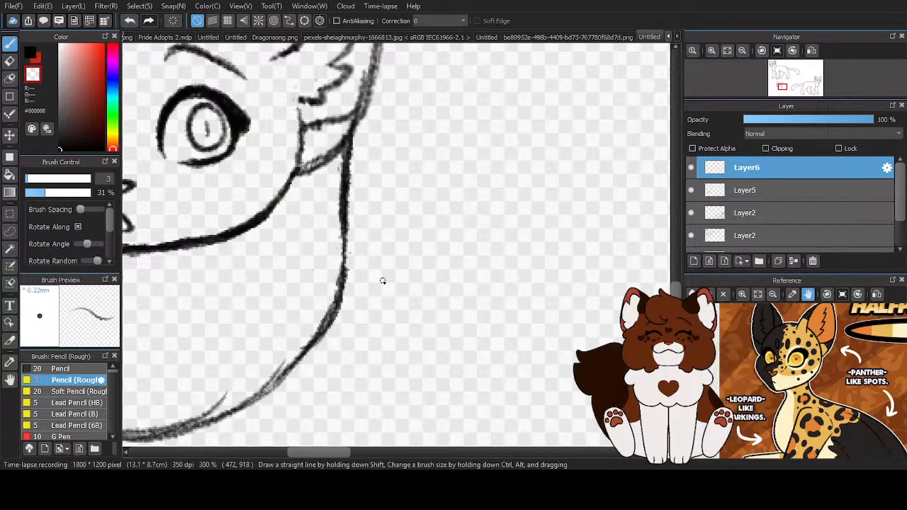
- Darken the lower chest curve from the front corner up to the back of the neck
{"action": "scroll", "coordinate": [233, 100], "scroll_direction": "down", "scroll_amount": 3}
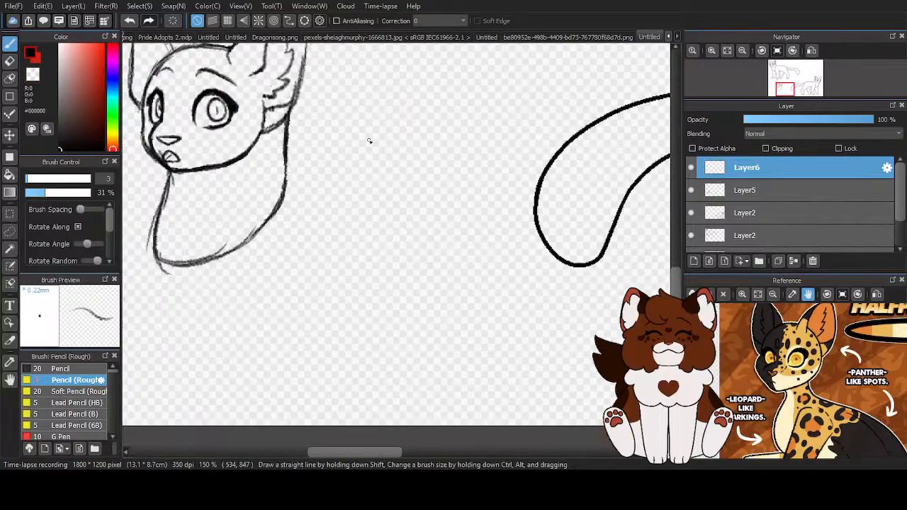
{"action": "scroll", "coordinate": [260, 160], "scroll_direction": "up", "scroll_amount": 3}
{"action": "mouse_move", "coordinate": [430, 81]}
{"action": "left_mouse_down"}
{"action": "mouse_move", "coordinate": [431, 219]}
{"action": "mouse_move", "coordinate": [410, 267]}
{"action": "mouse_move", "coordinate": [427, 212]}
{"action": "mouse_move", "coordinate": [325, 321]}
{"action": "left_mouse_up"}
{"action": "left_click_drag", "start_coordinate": [391, 282], "coordinate": [299, 349]}
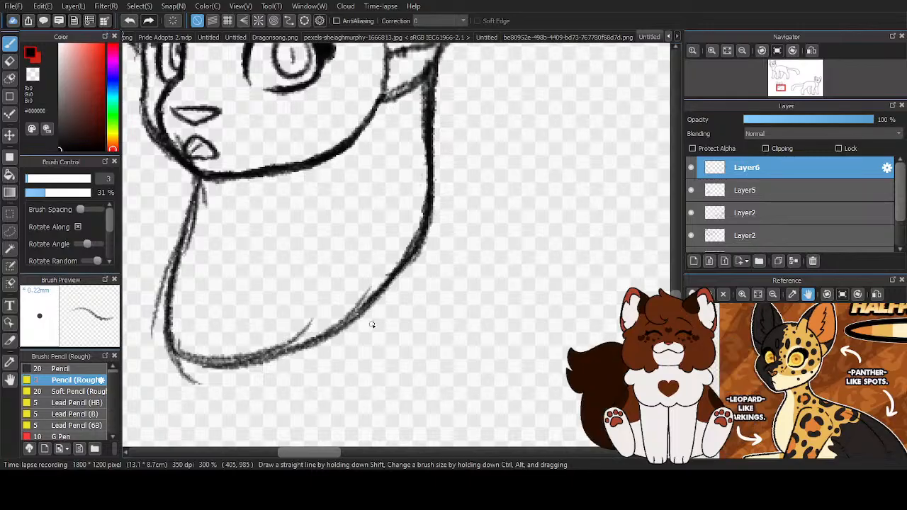
{"action": "mouse_move", "coordinate": [166, 342]}
{"action": "left_mouse_down"}
{"action": "mouse_move", "coordinate": [262, 366]}
{"action": "mouse_move", "coordinate": [219, 367]}
{"action": "mouse_move", "coordinate": [387, 287]}
{"action": "mouse_move", "coordinate": [322, 338]}
{"action": "mouse_move", "coordinate": [431, 211]}
{"action": "left_mouse_up"}
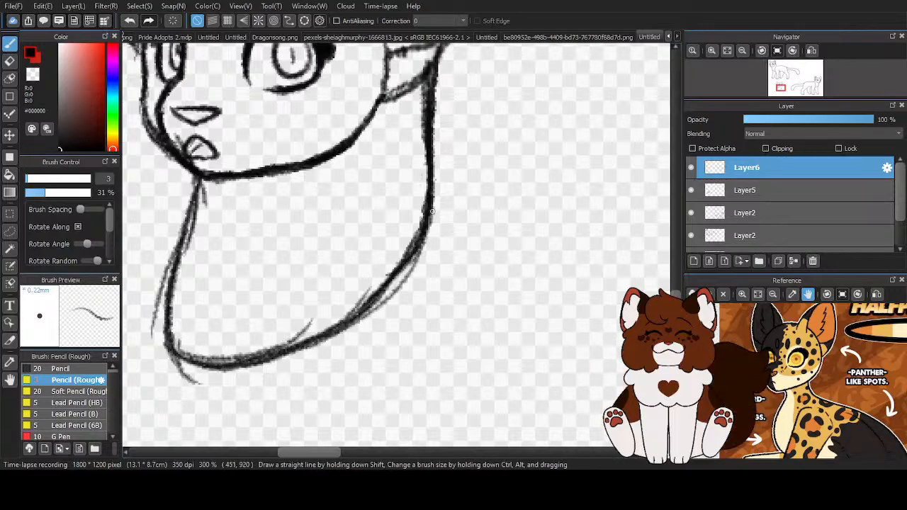
{"action": "mouse_move", "coordinate": [420, 249]}
{"action": "left_mouse_down"}
{"action": "mouse_move", "coordinate": [356, 312]}
{"action": "mouse_move", "coordinate": [334, 304]}
{"action": "left_mouse_up"}
{"action": "scroll", "coordinate": [375, 336], "scroll_direction": "down", "scroll_amount": 2}
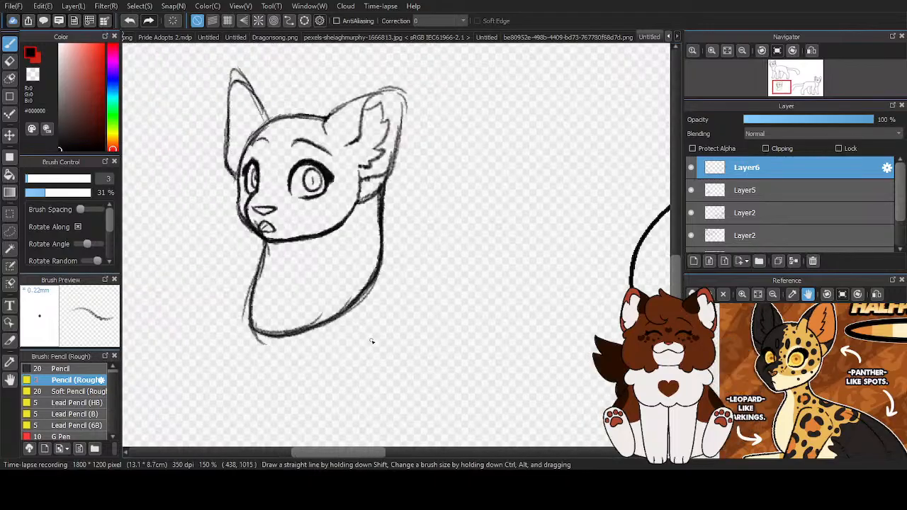
- Transform the neck sketch to nudge it slightly into place under the head and apply it
{"action": "key", "text": "ctrl+t"}
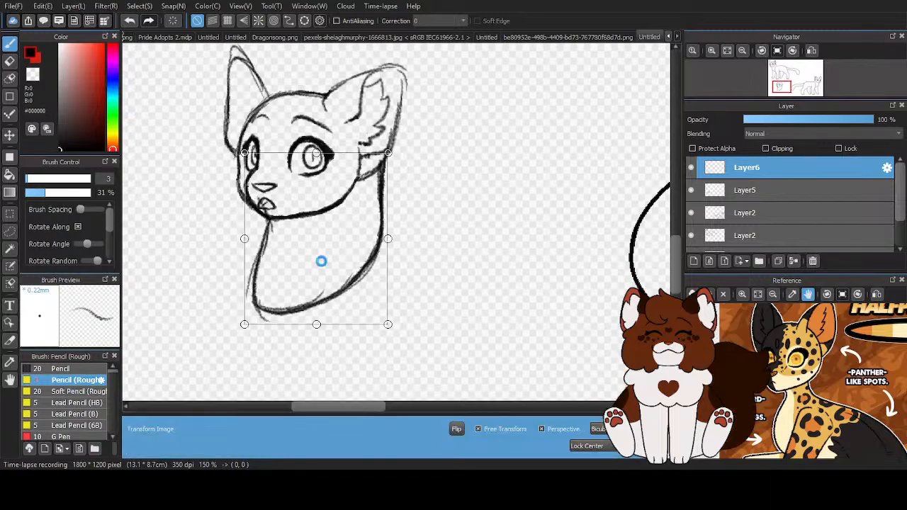
{"action": "scroll", "coordinate": [326, 261], "scroll_direction": "down", "scroll_amount": 2}
{"action": "left_click", "coordinate": [630, 446]}
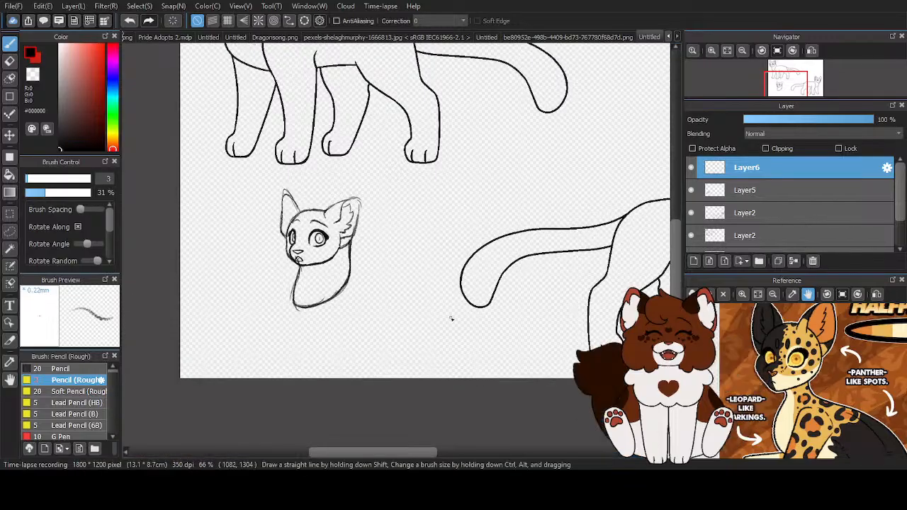
- Add a new layer above the neck sketch and bring the raised foreleg into view in the reference image
{"action": "scroll", "coordinate": [421, 259], "scroll_direction": "down", "scroll_amount": 2}
{"action": "scroll", "coordinate": [368, 277], "scroll_direction": "up", "scroll_amount": 3}
{"action": "scroll", "coordinate": [356, 272], "scroll_direction": "up", "scroll_amount": 1}
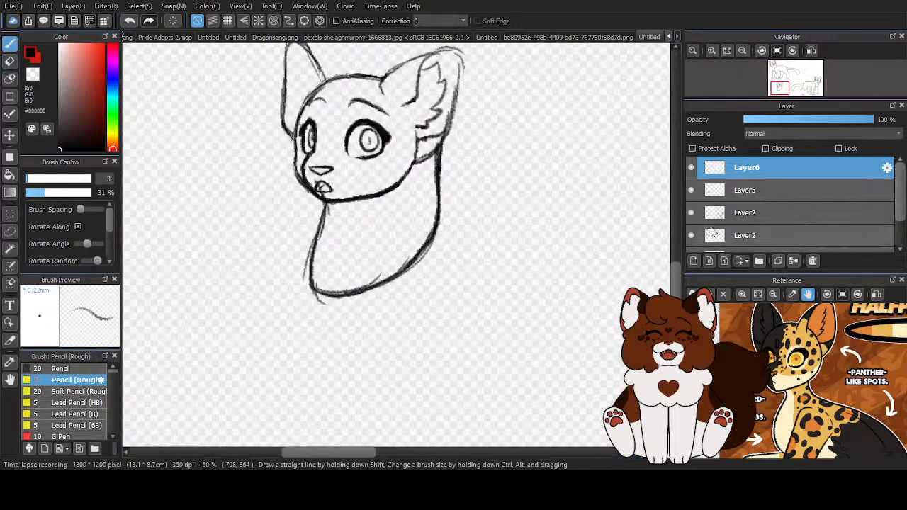
{"action": "left_click", "coordinate": [694, 261]}
{"action": "left_click_drag", "start_coordinate": [792, 408], "coordinate": [818, 330]}
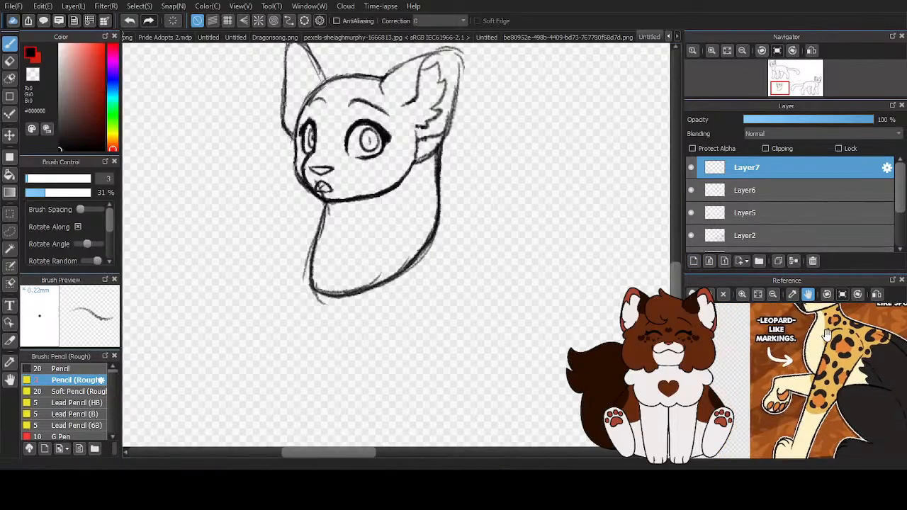
- Sketch the upper edge of a raised foreleg out from the front of the neck, bending it downward at the wrist
{"action": "left_click_drag", "start_coordinate": [335, 249], "coordinate": [253, 250]}
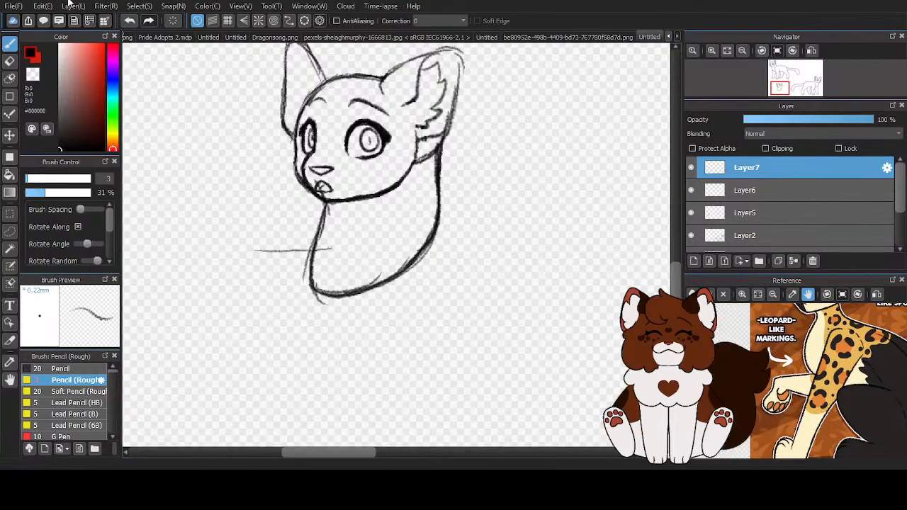
{"action": "key", "text": "ctrl+z"}
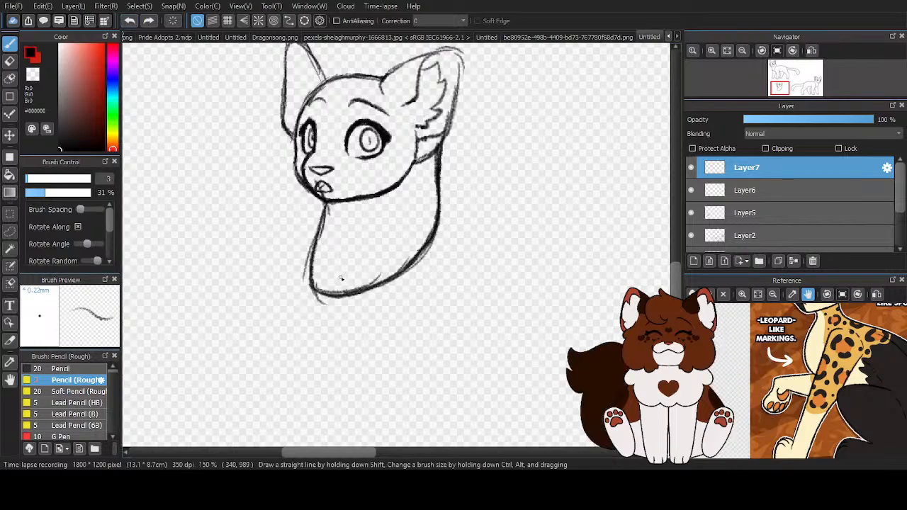
{"action": "left_click_drag", "start_coordinate": [310, 268], "coordinate": [252, 247]}
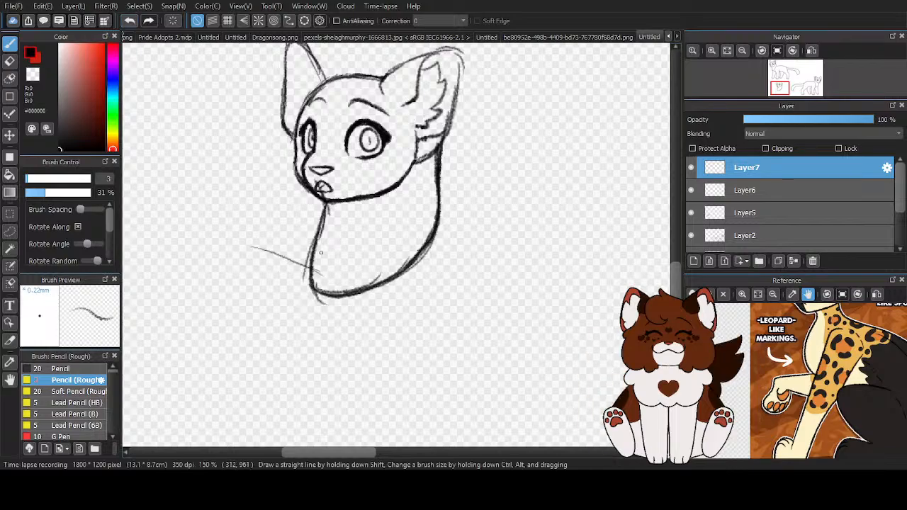
{"action": "left_click_drag", "start_coordinate": [250, 248], "coordinate": [213, 270]}
{"action": "scroll", "coordinate": [213, 270], "scroll_direction": "up", "scroll_amount": 1}
{"action": "mouse_move", "coordinate": [250, 234]}
{"action": "left_mouse_down"}
{"action": "mouse_move", "coordinate": [207, 286]}
{"action": "mouse_move", "coordinate": [277, 238]}
{"action": "mouse_move", "coordinate": [362, 277]}
{"action": "left_mouse_up"}
{"action": "scroll", "coordinate": [360, 275], "scroll_direction": "down", "scroll_amount": 4}
{"action": "scroll", "coordinate": [358, 278], "scroll_direction": "up", "scroll_amount": 3}
{"action": "scroll", "coordinate": [275, 271], "scroll_direction": "up", "scroll_amount": 1}
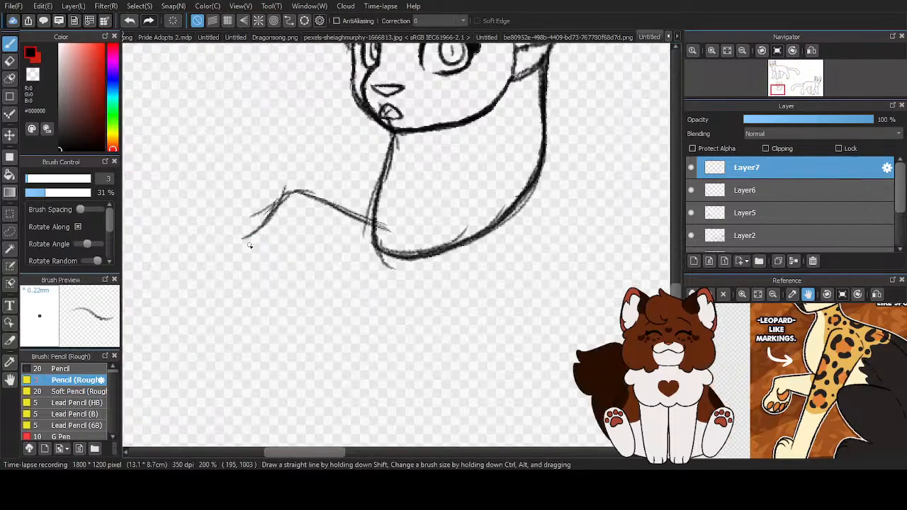
- Sketch the rounded outline of the hanging paw and the lower edge of the foreleg running back toward the chest
{"action": "scroll", "coordinate": [280, 194], "scroll_direction": "up", "scroll_amount": 1}
{"action": "mouse_move", "coordinate": [283, 193]}
{"action": "left_mouse_down"}
{"action": "mouse_move", "coordinate": [224, 257]}
{"action": "mouse_move", "coordinate": [261, 314]}
{"action": "mouse_move", "coordinate": [323, 309]}
{"action": "mouse_move", "coordinate": [338, 287]}
{"action": "left_mouse_up"}
{"action": "mouse_move", "coordinate": [347, 227]}
{"action": "left_mouse_down"}
{"action": "mouse_move", "coordinate": [322, 315]}
{"action": "mouse_move", "coordinate": [347, 245]}
{"action": "mouse_move", "coordinate": [321, 301]}
{"action": "mouse_move", "coordinate": [344, 273]}
{"action": "mouse_move", "coordinate": [406, 310]}
{"action": "left_mouse_up"}
{"action": "left_click_drag", "start_coordinate": [343, 284], "coordinate": [432, 320]}
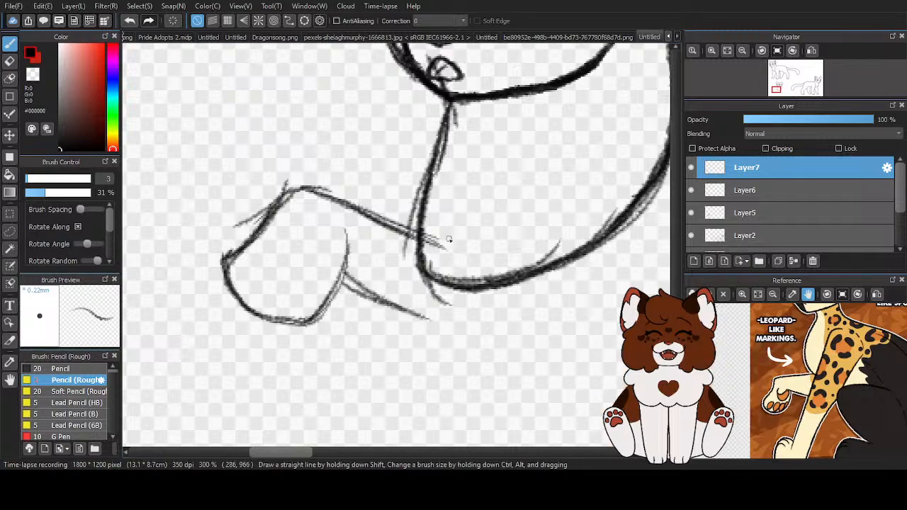
- Darken the underside of the foreleg and curve its front end into the paw
{"action": "scroll", "coordinate": [439, 237], "scroll_direction": "down", "scroll_amount": 2}
{"action": "scroll", "coordinate": [287, 226], "scroll_direction": "up", "scroll_amount": 2}
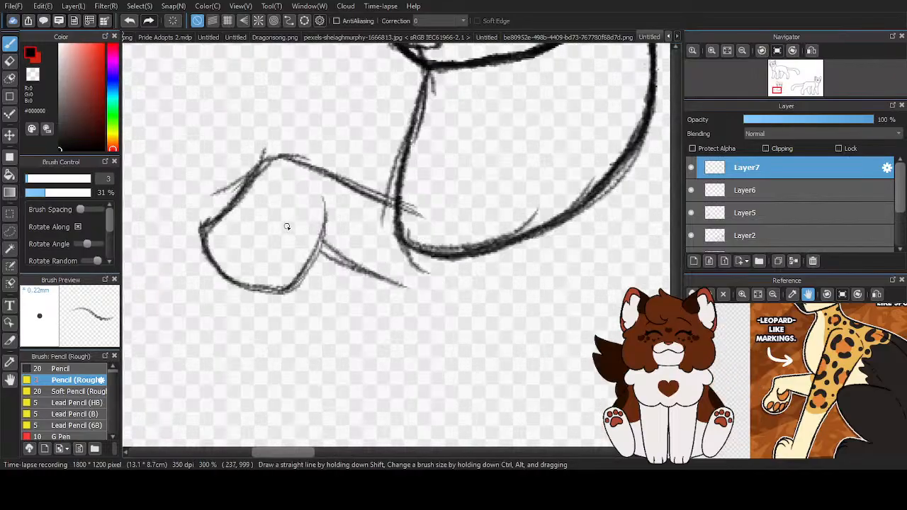
{"action": "left_click_drag", "start_coordinate": [302, 228], "coordinate": [363, 273]}
{"action": "left_click_drag", "start_coordinate": [309, 233], "coordinate": [391, 285]}
{"action": "left_click_drag", "start_coordinate": [340, 256], "coordinate": [404, 287]}
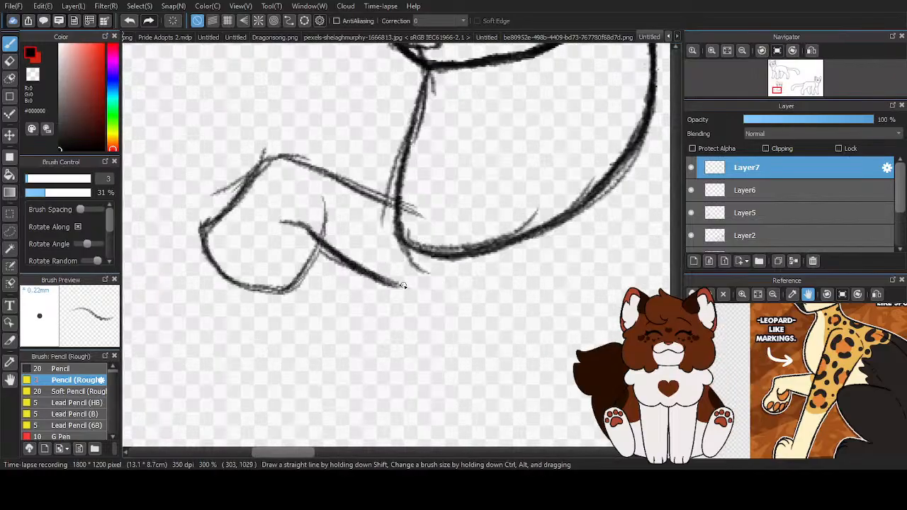
- Strengthen the paw and upper foreleg lines and erase the stray strokes around the wrist and inside the paw
{"action": "mouse_move", "coordinate": [434, 214]}
{"action": "left_mouse_down"}
{"action": "mouse_move", "coordinate": [277, 160]}
{"action": "mouse_move", "coordinate": [212, 234]}
{"action": "mouse_move", "coordinate": [210, 257]}
{"action": "mouse_move", "coordinate": [279, 279]}
{"action": "mouse_move", "coordinate": [269, 291]}
{"action": "mouse_move", "coordinate": [307, 267]}
{"action": "mouse_move", "coordinate": [319, 243]}
{"action": "left_mouse_up"}
{"action": "key", "text": "x"}
{"action": "mouse_move", "coordinate": [198, 243]}
{"action": "left_mouse_down"}
{"action": "mouse_move", "coordinate": [227, 207]}
{"action": "mouse_move", "coordinate": [207, 263]}
{"action": "left_mouse_up"}
{"action": "left_click_drag", "start_coordinate": [211, 222], "coordinate": [268, 148]}
{"action": "left_click_drag", "start_coordinate": [229, 190], "coordinate": [269, 153]}
{"action": "mouse_move", "coordinate": [201, 229]}
{"action": "left_mouse_down"}
{"action": "mouse_move", "coordinate": [224, 185]}
{"action": "mouse_move", "coordinate": [279, 163]}
{"action": "left_mouse_up"}
{"action": "left_click_drag", "start_coordinate": [327, 203], "coordinate": [309, 203]}
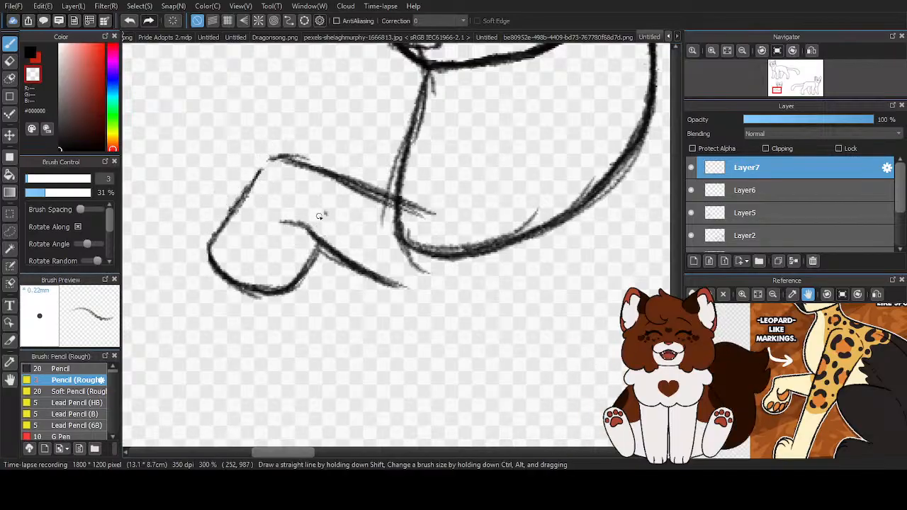
- Round off the wrist corner and darken the wrist line and the upper edge of the foreleg
{"action": "key", "text": "x"}
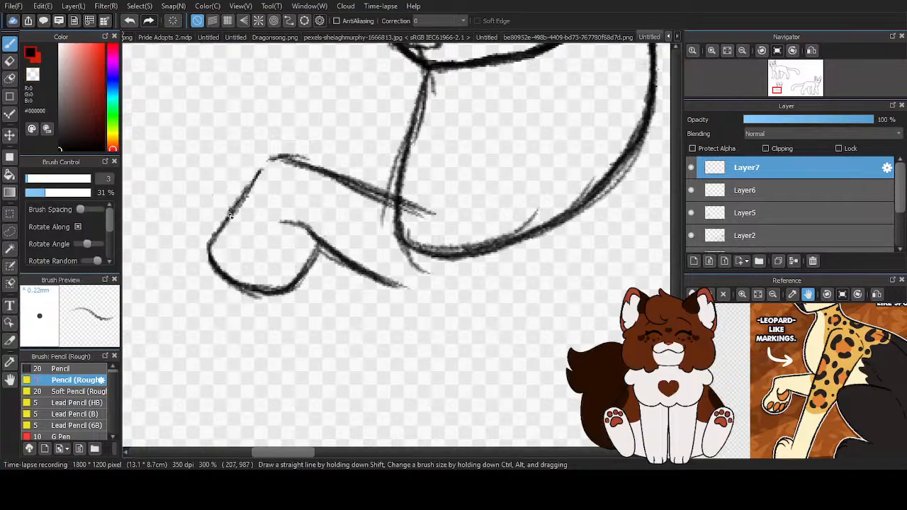
{"action": "mouse_move", "coordinate": [248, 190]}
{"action": "left_mouse_down"}
{"action": "mouse_move", "coordinate": [268, 158]}
{"action": "mouse_move", "coordinate": [423, 203]}
{"action": "left_mouse_up"}
{"action": "left_click_drag", "start_coordinate": [300, 160], "coordinate": [432, 207]}
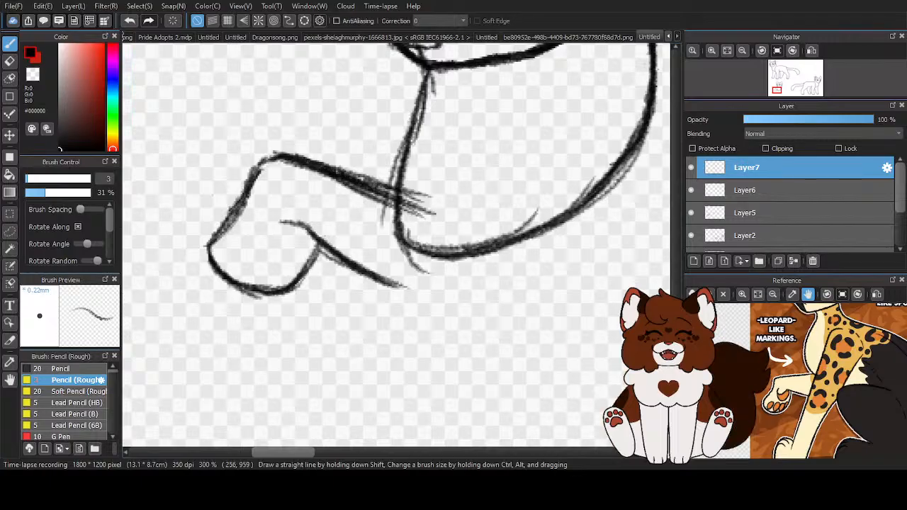
- Erase the overlapping strokes where the upper foreleg edge meets the neck and redraw that edge as one line
{"action": "key", "text": "x"}
{"action": "mouse_move", "coordinate": [331, 186]}
{"action": "left_mouse_down"}
{"action": "mouse_move", "coordinate": [433, 221]}
{"action": "mouse_move", "coordinate": [319, 158]}
{"action": "mouse_move", "coordinate": [450, 204]}
{"action": "mouse_move", "coordinate": [449, 216]}
{"action": "mouse_move", "coordinate": [418, 217]}
{"action": "left_mouse_up"}
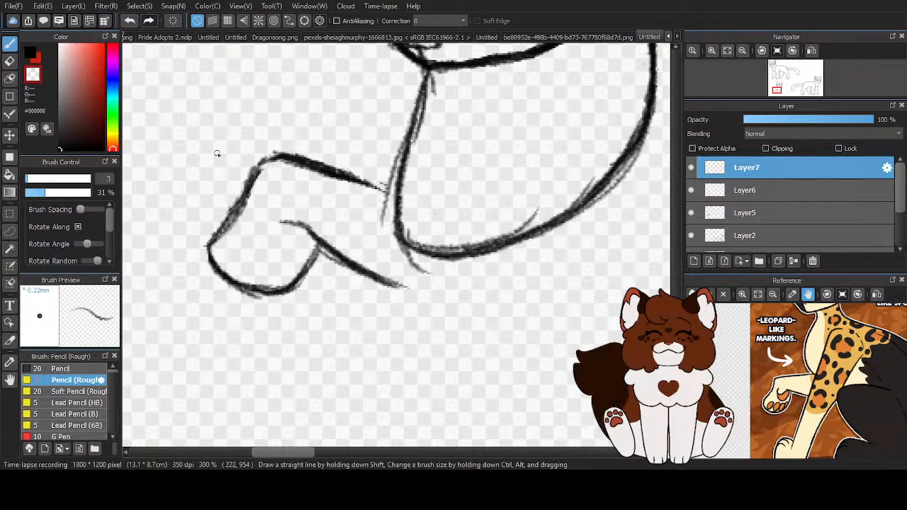
{"action": "left_click", "coordinate": [32, 54]}
{"action": "left_click_drag", "start_coordinate": [323, 160], "coordinate": [425, 196]}
{"action": "left_click_drag", "start_coordinate": [354, 177], "coordinate": [429, 200]}
{"action": "scroll", "coordinate": [434, 191], "scroll_direction": "down", "scroll_amount": 2}
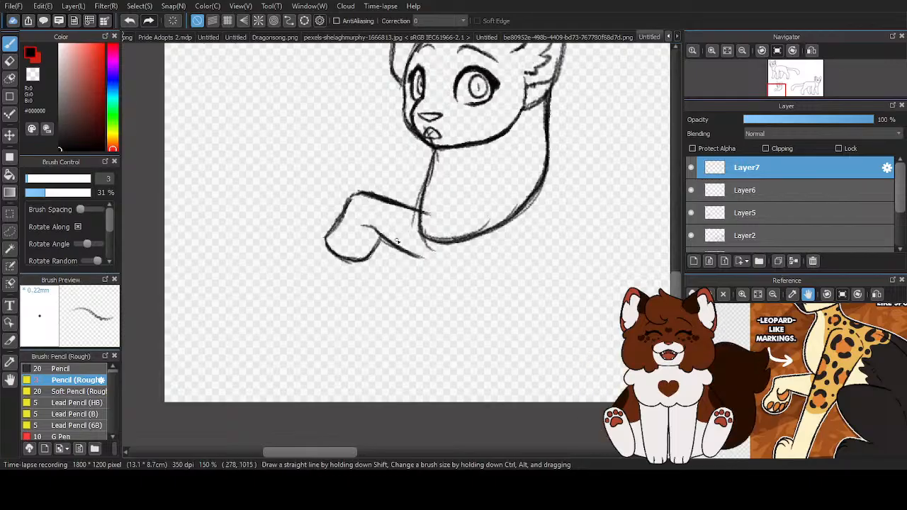
- Redraw the lower curve of the paw with a darker line and erase the leftover strokes outside it
{"action": "scroll", "coordinate": [377, 235], "scroll_direction": "up", "scroll_amount": 2}
{"action": "scroll", "coordinate": [377, 235], "scroll_direction": "up", "scroll_amount": 1}
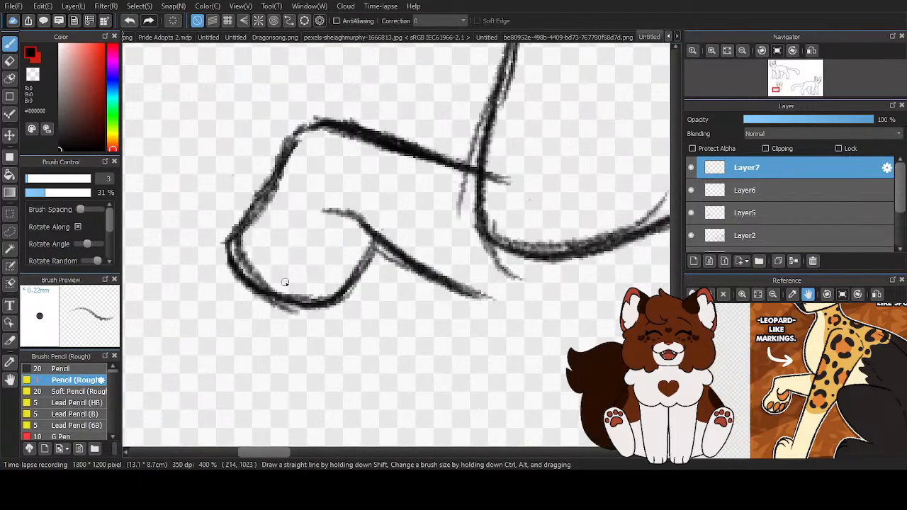
{"action": "left_click_drag", "start_coordinate": [248, 268], "coordinate": [363, 285]}
{"action": "mouse_move", "coordinate": [377, 246]}
{"action": "left_mouse_down"}
{"action": "mouse_move", "coordinate": [308, 305]}
{"action": "mouse_move", "coordinate": [370, 235]}
{"action": "left_mouse_up"}
{"action": "key", "text": "z"}
{"action": "left_click_drag", "start_coordinate": [231, 271], "coordinate": [225, 234]}
{"action": "left_click_drag", "start_coordinate": [267, 303], "coordinate": [338, 311]}
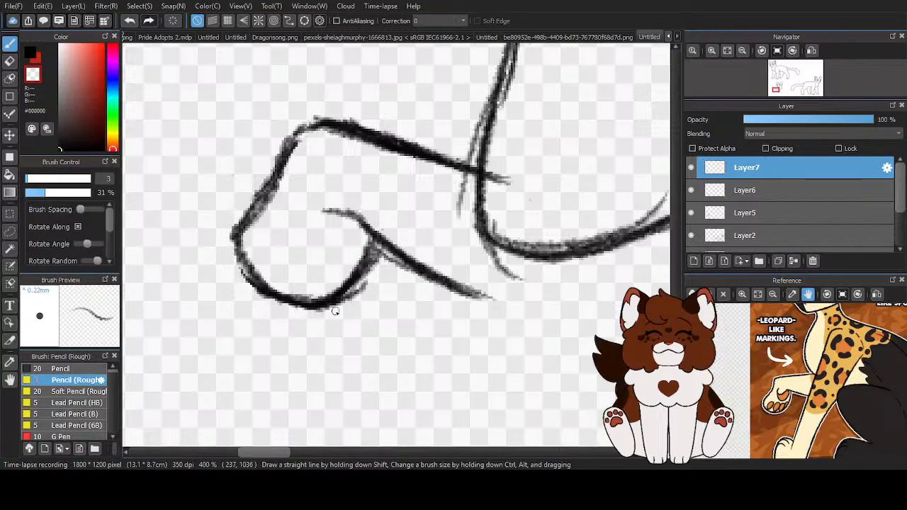
{"action": "scroll", "coordinate": [368, 247], "scroll_direction": "down", "scroll_amount": 5}
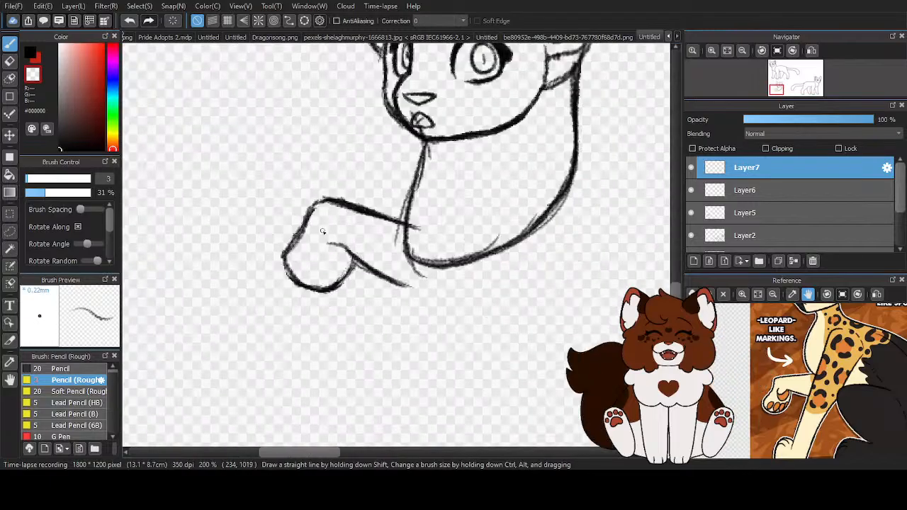
- Draw the large main paw pad inside the paw where the foreleg's underside meets it
{"action": "scroll", "coordinate": [368, 247], "scroll_direction": "up", "scroll_amount": 3}
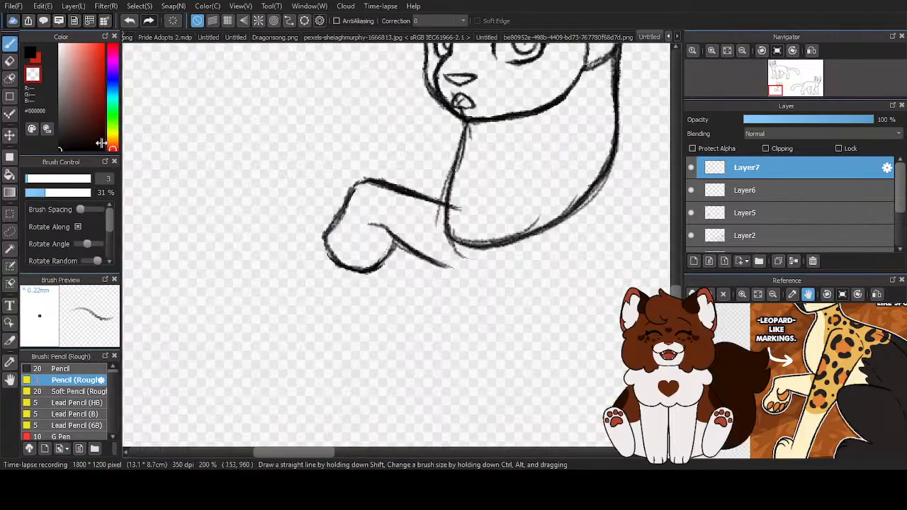
{"action": "scroll", "coordinate": [348, 213], "scroll_direction": "up", "scroll_amount": 4}
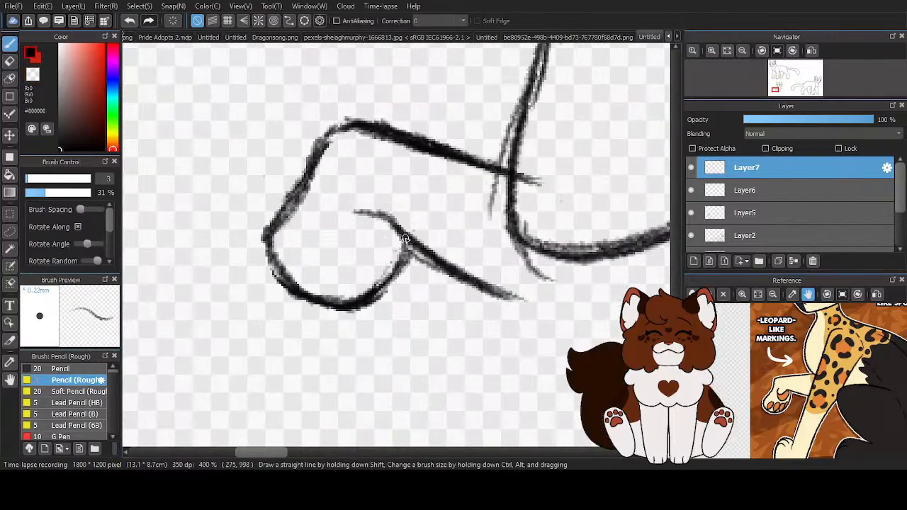
{"action": "mouse_move", "coordinate": [339, 195]}
{"action": "left_mouse_down"}
{"action": "mouse_move", "coordinate": [336, 252]}
{"action": "mouse_move", "coordinate": [328, 218]}
{"action": "mouse_move", "coordinate": [345, 269]}
{"action": "mouse_move", "coordinate": [417, 253]}
{"action": "mouse_move", "coordinate": [408, 262]}
{"action": "mouse_move", "coordinate": [378, 213]}
{"action": "left_mouse_up"}
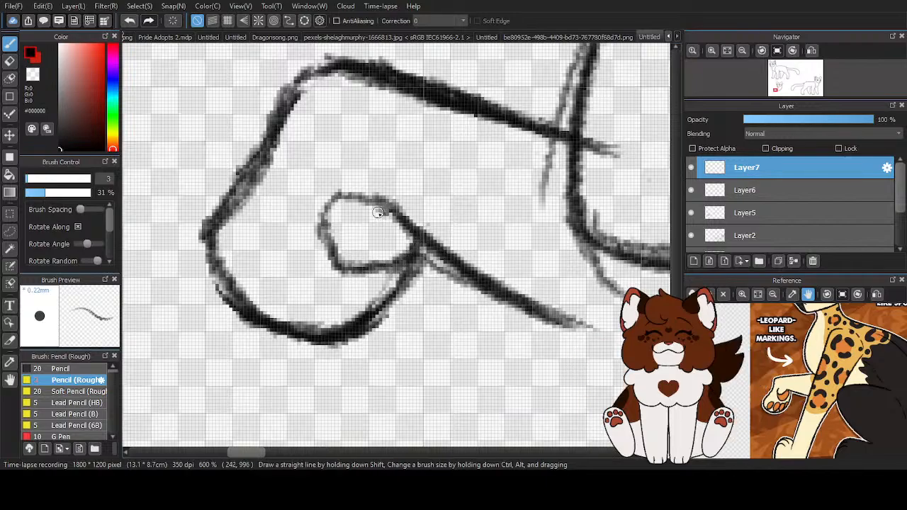
{"action": "scroll", "coordinate": [350, 237], "scroll_direction": "down", "scroll_amount": 4}
{"action": "scroll", "coordinate": [358, 245], "scroll_direction": "up", "scroll_amount": 3}
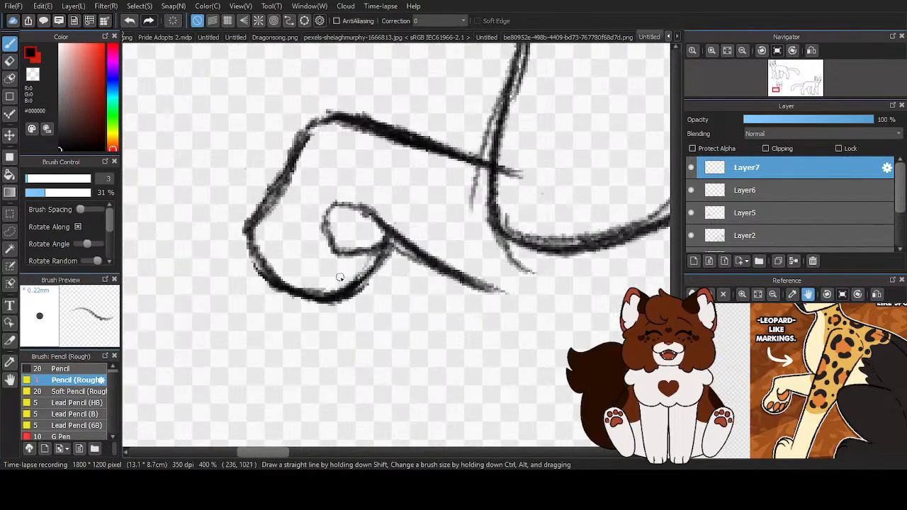
{"action": "mouse_move", "coordinate": [365, 268]}
{"action": "left_mouse_down"}
{"action": "mouse_move", "coordinate": [331, 298]}
{"action": "mouse_move", "coordinate": [367, 266]}
{"action": "left_mouse_up"}
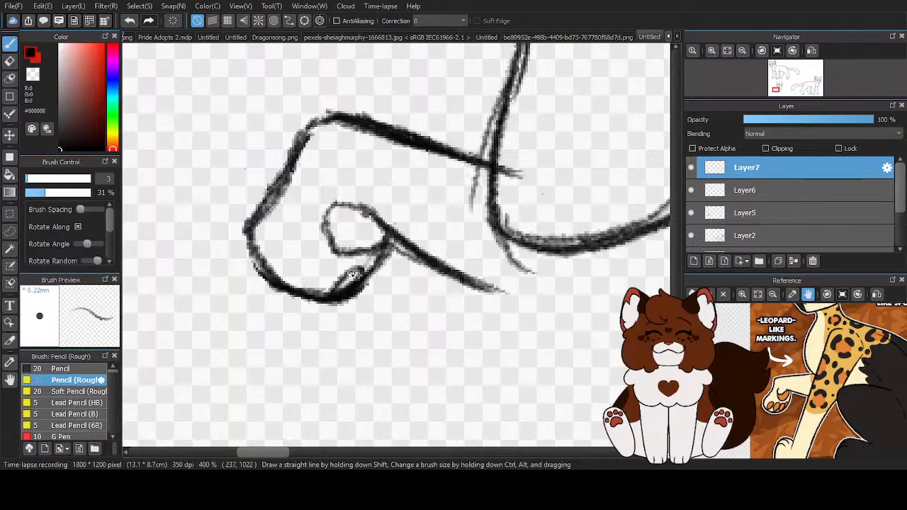
{"action": "mouse_move", "coordinate": [320, 296]}
{"action": "left_mouse_down"}
{"action": "mouse_move", "coordinate": [337, 263]}
{"action": "mouse_move", "coordinate": [323, 286]}
{"action": "mouse_move", "coordinate": [325, 252]}
{"action": "mouse_move", "coordinate": [308, 301]}
{"action": "mouse_move", "coordinate": [307, 291]}
{"action": "mouse_move", "coordinate": [331, 273]}
{"action": "mouse_move", "coordinate": [279, 271]}
{"action": "mouse_move", "coordinate": [295, 250]}
{"action": "mouse_move", "coordinate": [308, 262]}
{"action": "mouse_move", "coordinate": [277, 274]}
{"action": "mouse_move", "coordinate": [317, 237]}
{"action": "mouse_move", "coordinate": [291, 227]}
{"action": "left_mouse_up"}
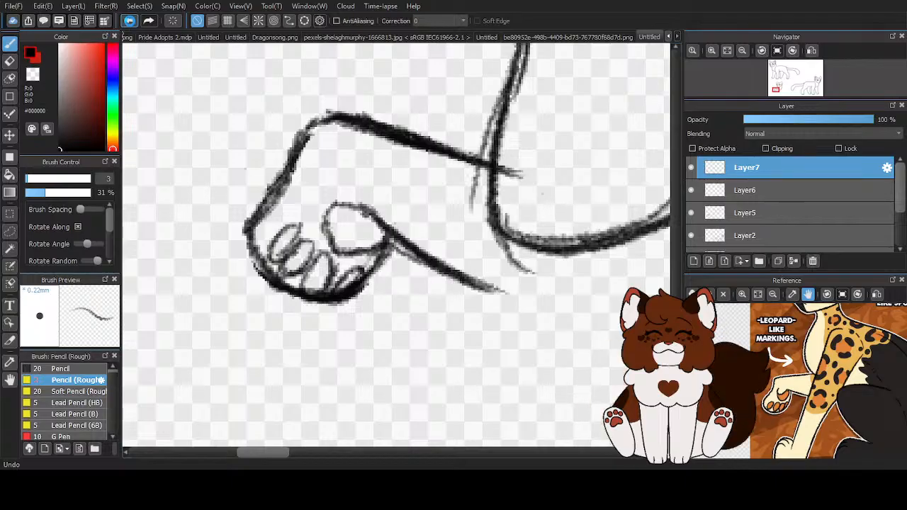
{"action": "left_click", "coordinate": [130, 21]}
{"action": "left_click", "coordinate": [130, 22]}
{"action": "left_click", "coordinate": [130, 24]}
{"action": "left_click", "coordinate": [131, 24]}
{"action": "scroll", "coordinate": [344, 274], "scroll_direction": "up", "scroll_amount": 1}
{"action": "mouse_move", "coordinate": [326, 300]}
{"action": "left_mouse_down"}
{"action": "mouse_move", "coordinate": [339, 282]}
{"action": "mouse_move", "coordinate": [327, 253]}
{"action": "mouse_move", "coordinate": [290, 304]}
{"action": "left_mouse_up"}
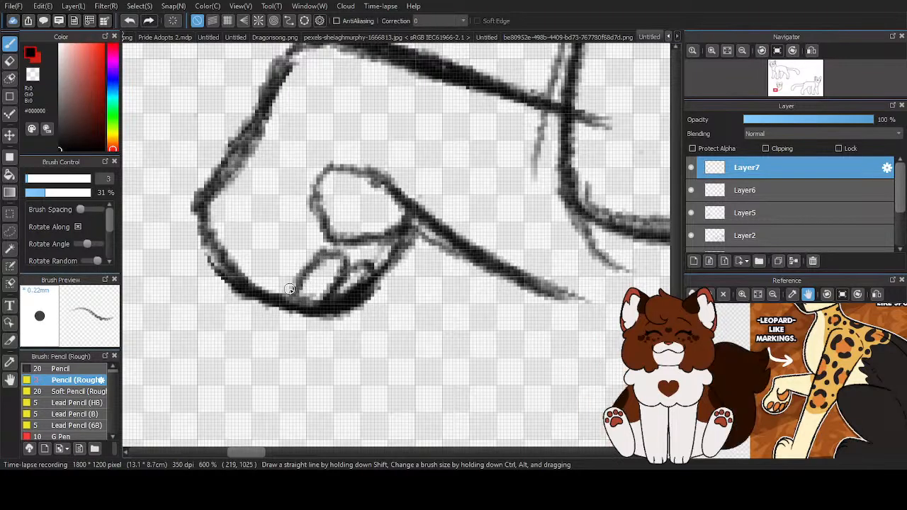
{"action": "mouse_move", "coordinate": [306, 271]}
{"action": "left_mouse_down"}
{"action": "mouse_move", "coordinate": [321, 301]}
{"action": "mouse_move", "coordinate": [343, 273]}
{"action": "left_mouse_up"}
{"action": "mouse_move", "coordinate": [310, 244]}
{"action": "left_mouse_down"}
{"action": "mouse_move", "coordinate": [292, 230]}
{"action": "mouse_move", "coordinate": [275, 243]}
{"action": "mouse_move", "coordinate": [288, 281]}
{"action": "left_mouse_up"}
{"action": "mouse_move", "coordinate": [276, 210]}
{"action": "left_mouse_down"}
{"action": "mouse_move", "coordinate": [259, 241]}
{"action": "mouse_move", "coordinate": [271, 219]}
{"action": "mouse_move", "coordinate": [257, 213]}
{"action": "mouse_move", "coordinate": [287, 241]}
{"action": "left_mouse_up"}
{"action": "scroll", "coordinate": [406, 264], "scroll_direction": "down", "scroll_amount": 5}
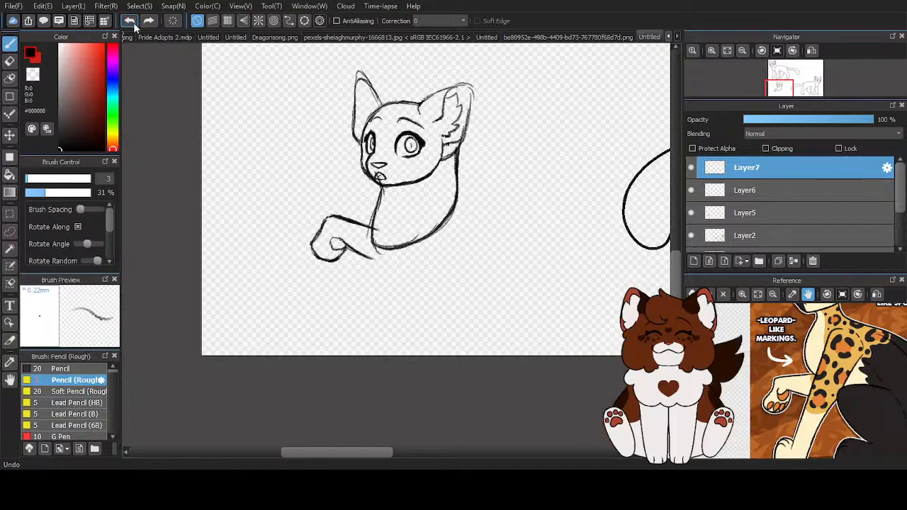
- Extend the paw's underside slightly outward, erase the old inner line, and smooth the corner on the paw's outer side
{"action": "scroll", "coordinate": [491, 256], "scroll_direction": "up", "scroll_amount": 6}
{"action": "mouse_move", "coordinate": [491, 256]}
{"action": "left_mouse_down"}
{"action": "mouse_move", "coordinate": [439, 355]}
{"action": "mouse_move", "coordinate": [497, 245]}
{"action": "mouse_move", "coordinate": [458, 322]}
{"action": "mouse_move", "coordinate": [297, 337]}
{"action": "mouse_move", "coordinate": [421, 357]}
{"action": "mouse_move", "coordinate": [466, 312]}
{"action": "left_mouse_up"}
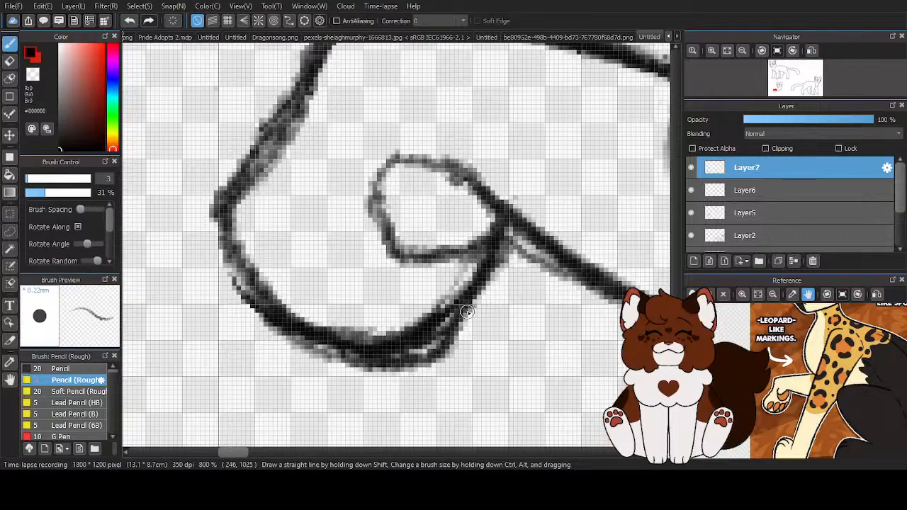
{"action": "left_click_drag", "start_coordinate": [341, 324], "coordinate": [458, 287]}
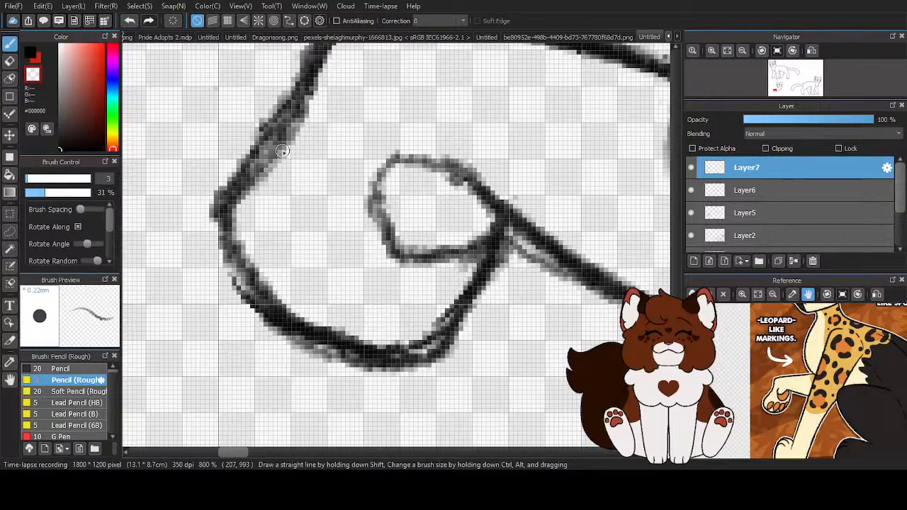
{"action": "left_click_drag", "start_coordinate": [285, 75], "coordinate": [214, 229]}
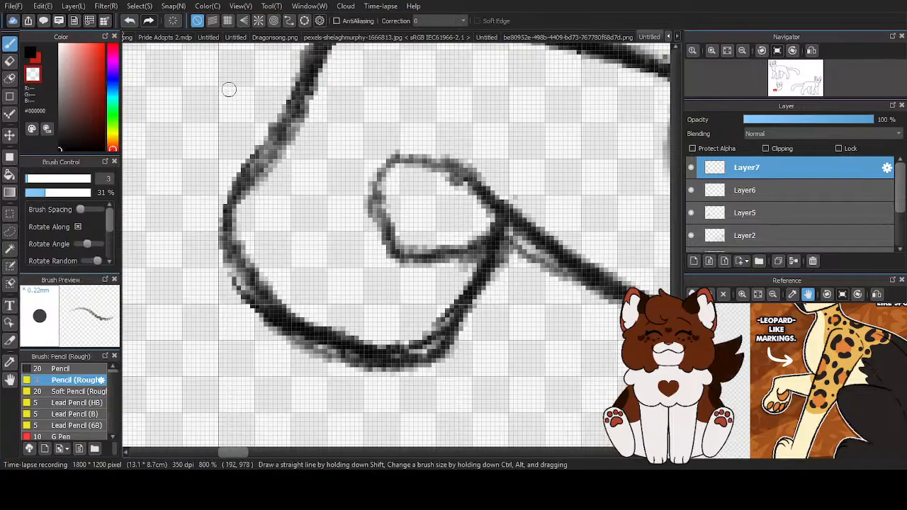
- Draw four small oval toe pads in a row along the lower edge of the paw
{"action": "left_click", "coordinate": [29, 55]}
{"action": "mouse_move", "coordinate": [456, 287]}
{"action": "left_mouse_down"}
{"action": "mouse_move", "coordinate": [425, 326]}
{"action": "mouse_move", "coordinate": [441, 344]}
{"action": "left_mouse_up"}
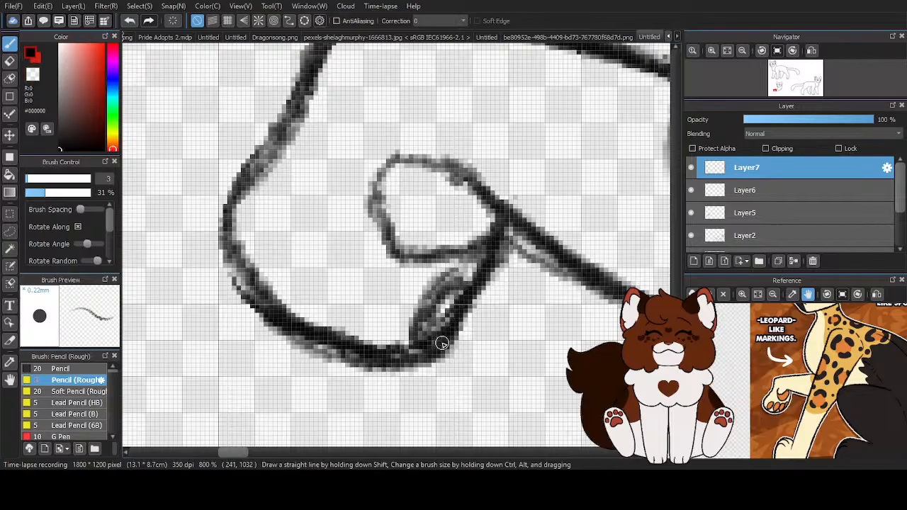
{"action": "left_click_drag", "start_coordinate": [414, 285], "coordinate": [374, 323]}
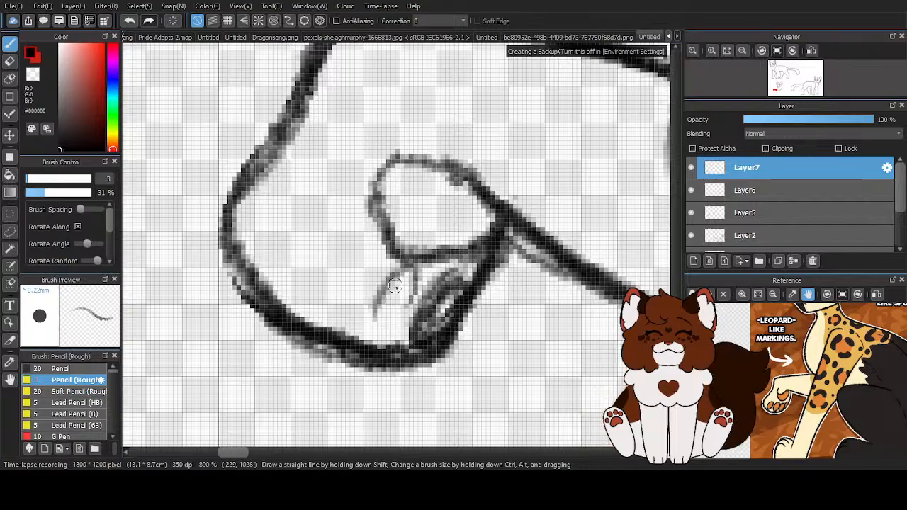
{"action": "left_click_drag", "start_coordinate": [411, 265], "coordinate": [370, 336]}
{"action": "left_click_drag", "start_coordinate": [419, 284], "coordinate": [408, 343]}
{"action": "left_click_drag", "start_coordinate": [418, 268], "coordinate": [419, 300]}
{"action": "mouse_move", "coordinate": [369, 251]}
{"action": "left_mouse_down"}
{"action": "mouse_move", "coordinate": [322, 324]}
{"action": "mouse_move", "coordinate": [370, 264]}
{"action": "mouse_move", "coordinate": [324, 317]}
{"action": "left_mouse_up"}
{"action": "mouse_move", "coordinate": [338, 239]}
{"action": "left_mouse_down"}
{"action": "mouse_move", "coordinate": [296, 276]}
{"action": "mouse_move", "coordinate": [351, 234]}
{"action": "mouse_move", "coordinate": [332, 256]}
{"action": "left_mouse_up"}
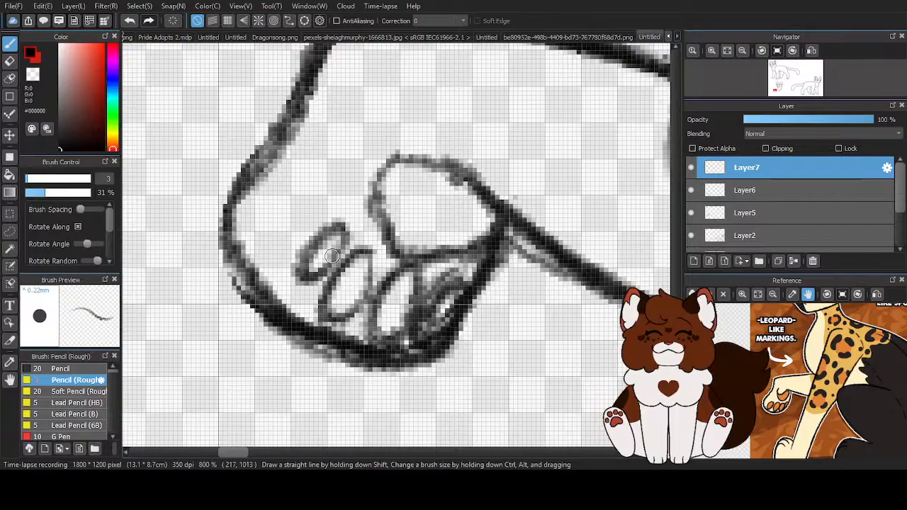
- Darken the main paw pad's outline on the side facing the toe pads and clean up its outer edge
{"action": "scroll", "coordinate": [333, 257], "scroll_direction": "down", "scroll_amount": 1}
{"action": "mouse_move", "coordinate": [394, 189]}
{"action": "left_mouse_down"}
{"action": "mouse_move", "coordinate": [404, 202]}
{"action": "mouse_move", "coordinate": [370, 241]}
{"action": "left_mouse_up"}
{"action": "left_click_drag", "start_coordinate": [389, 199], "coordinate": [391, 239]}
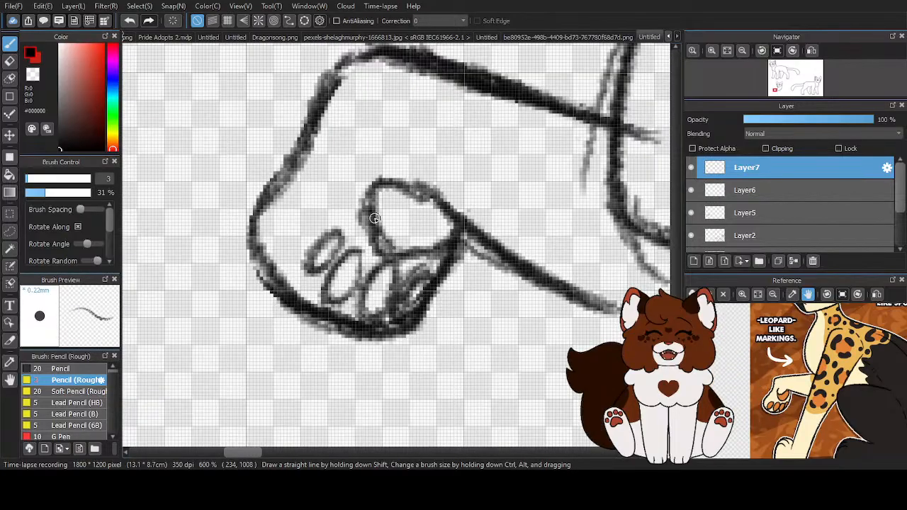
{"action": "key", "text": "x"}
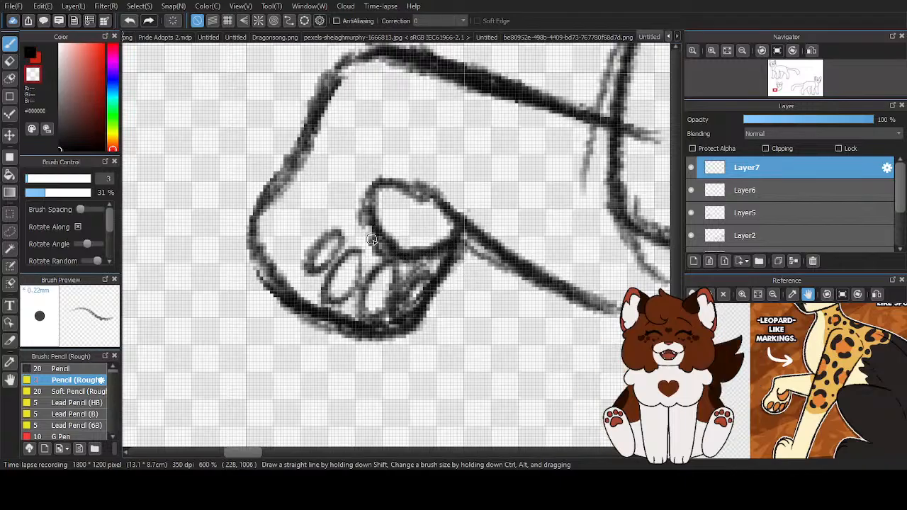
{"action": "scroll", "coordinate": [353, 177], "scroll_direction": "down", "scroll_amount": 5}
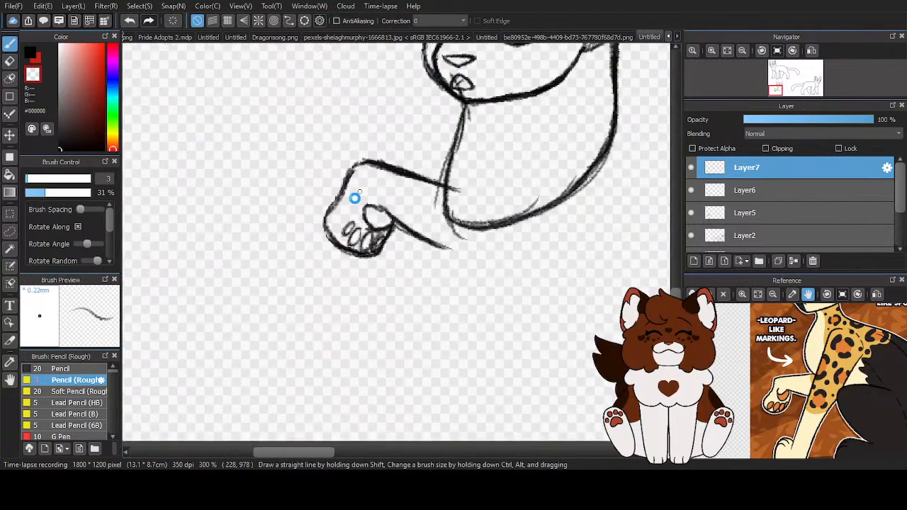